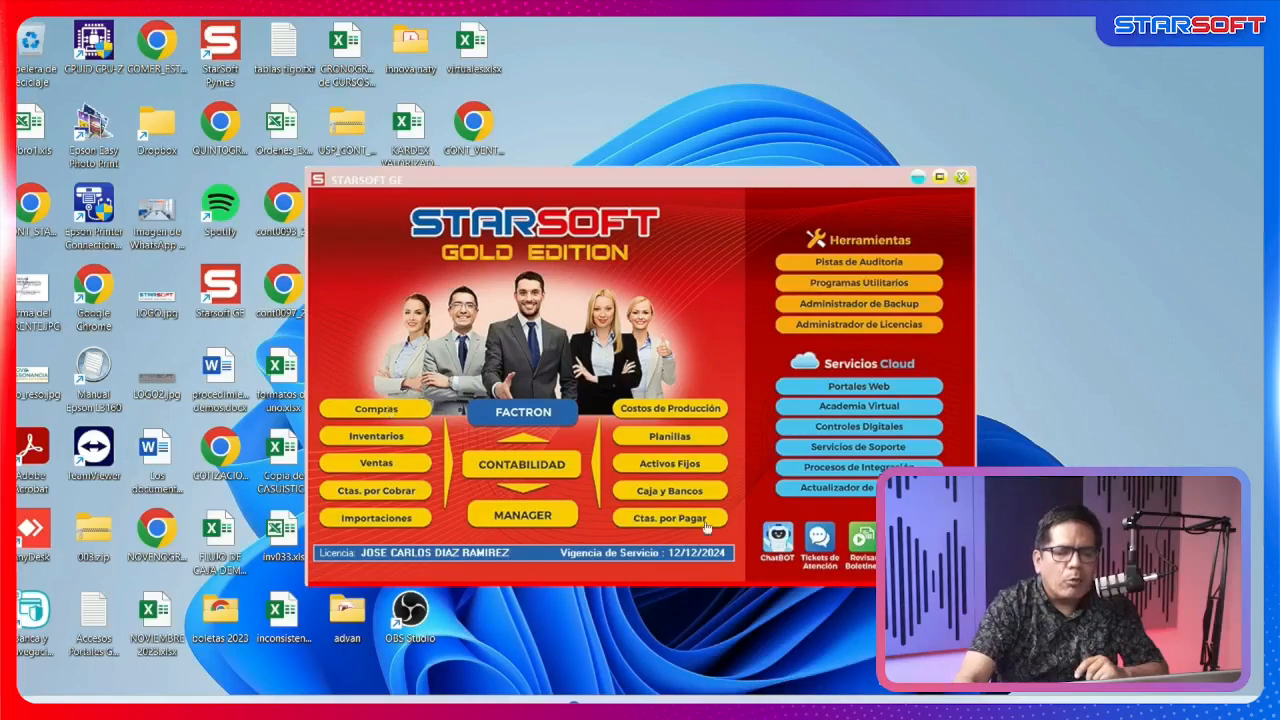
Open the Compras module and log in to company AAA as ADMINISTRADOR with the administrator name and password.
left_click(376, 412)
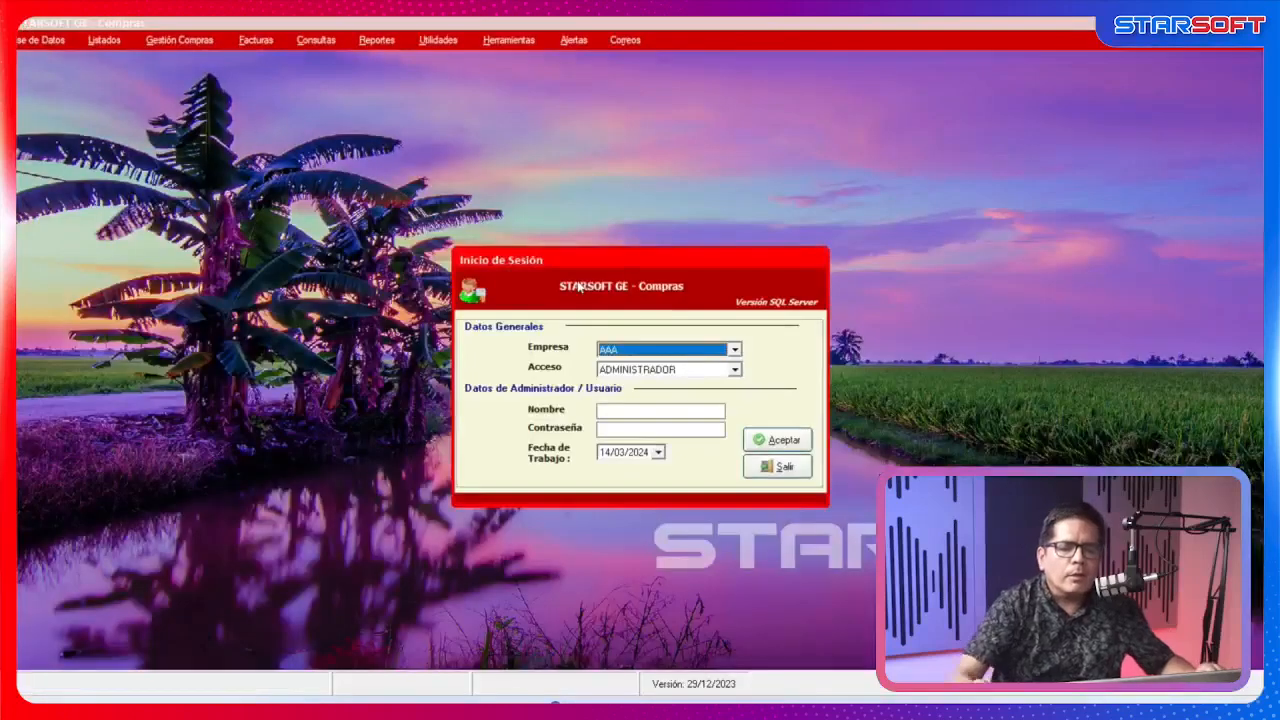
type("1")
key("Return")
key("Return")
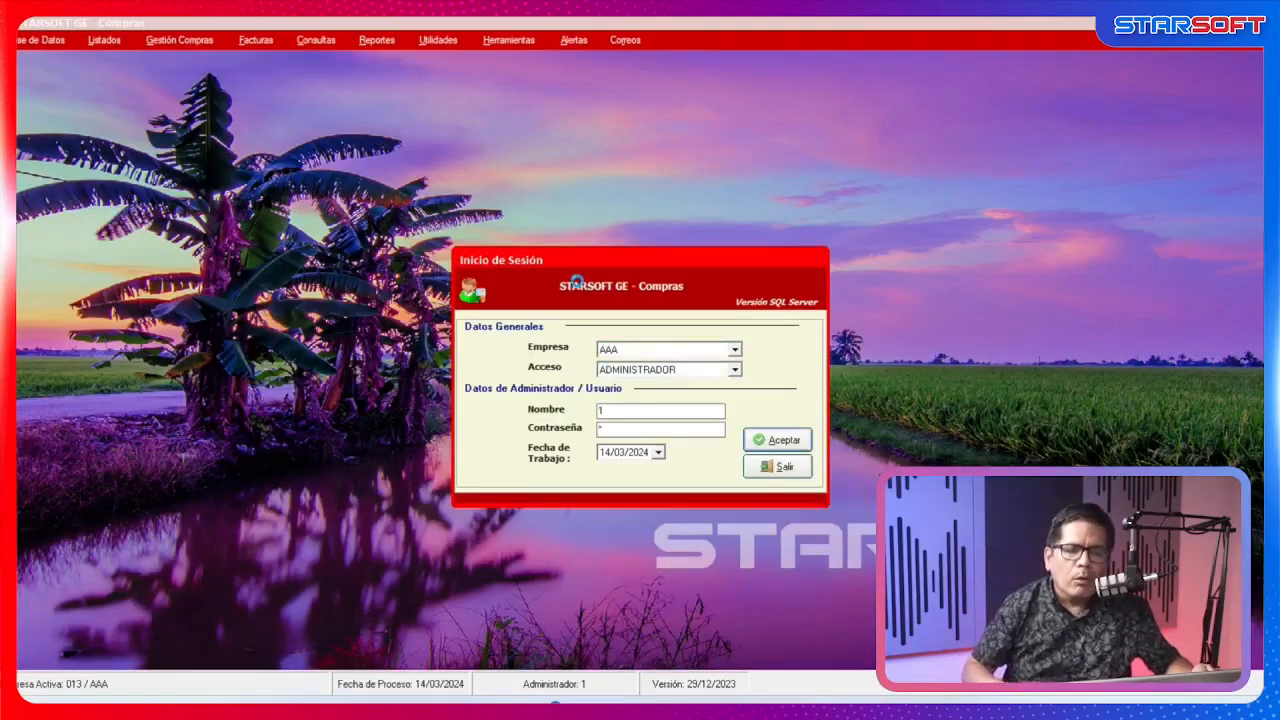
Try to open Registro de Documentos in the Compras invoice registration.
left_click(260, 40)
mouse_move(278, 61)
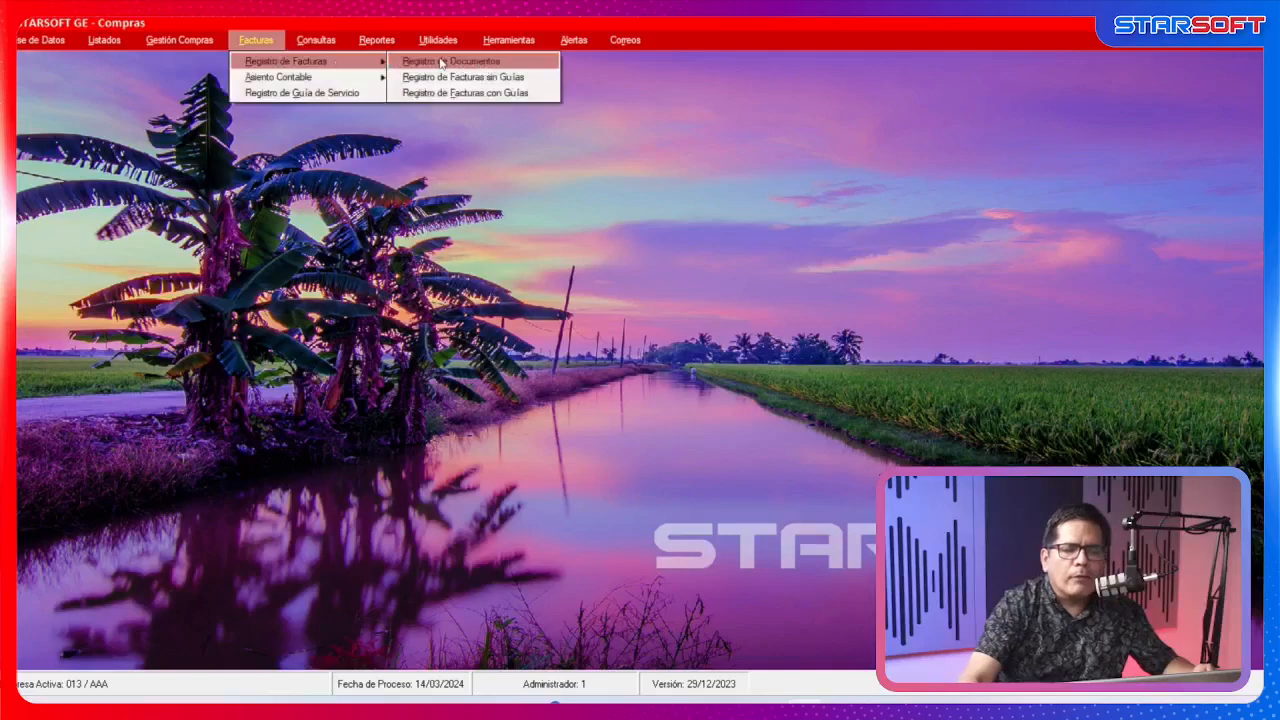
left_click(442, 62)
left_click(768, 420)
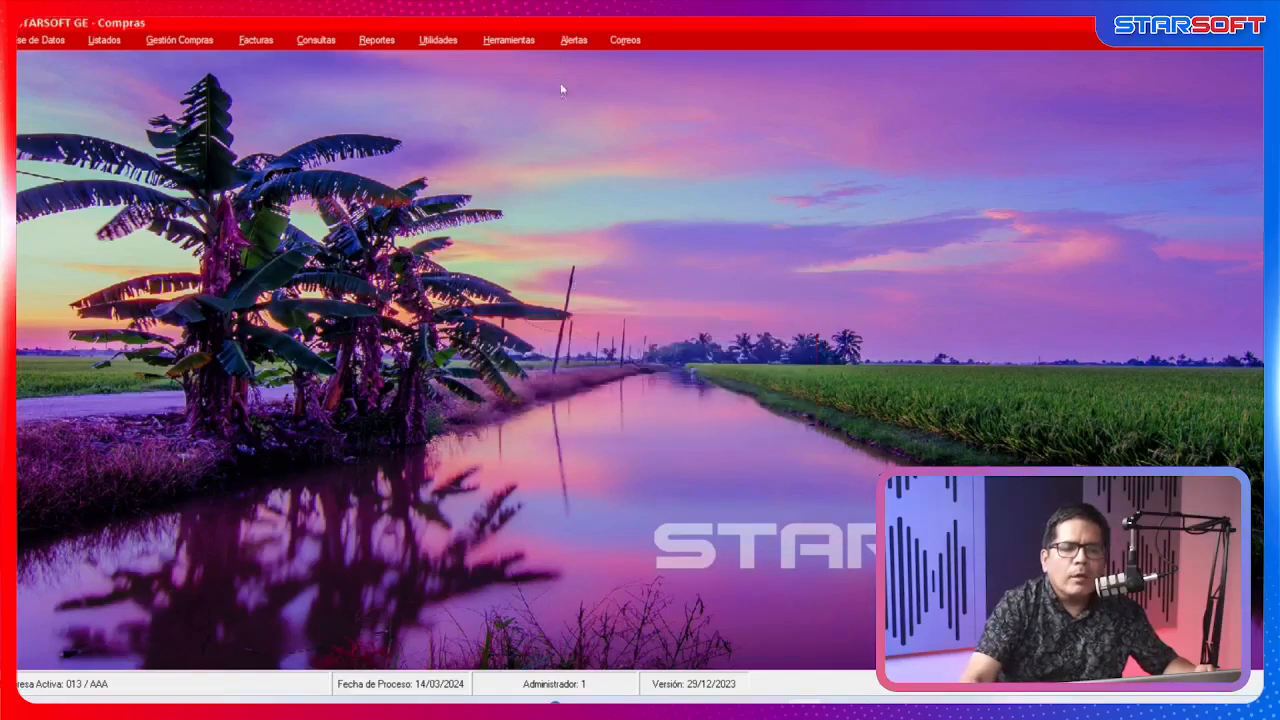
Update the Compras module's database.
left_click(509, 40)
left_click(495, 58)
left_click(669, 352)
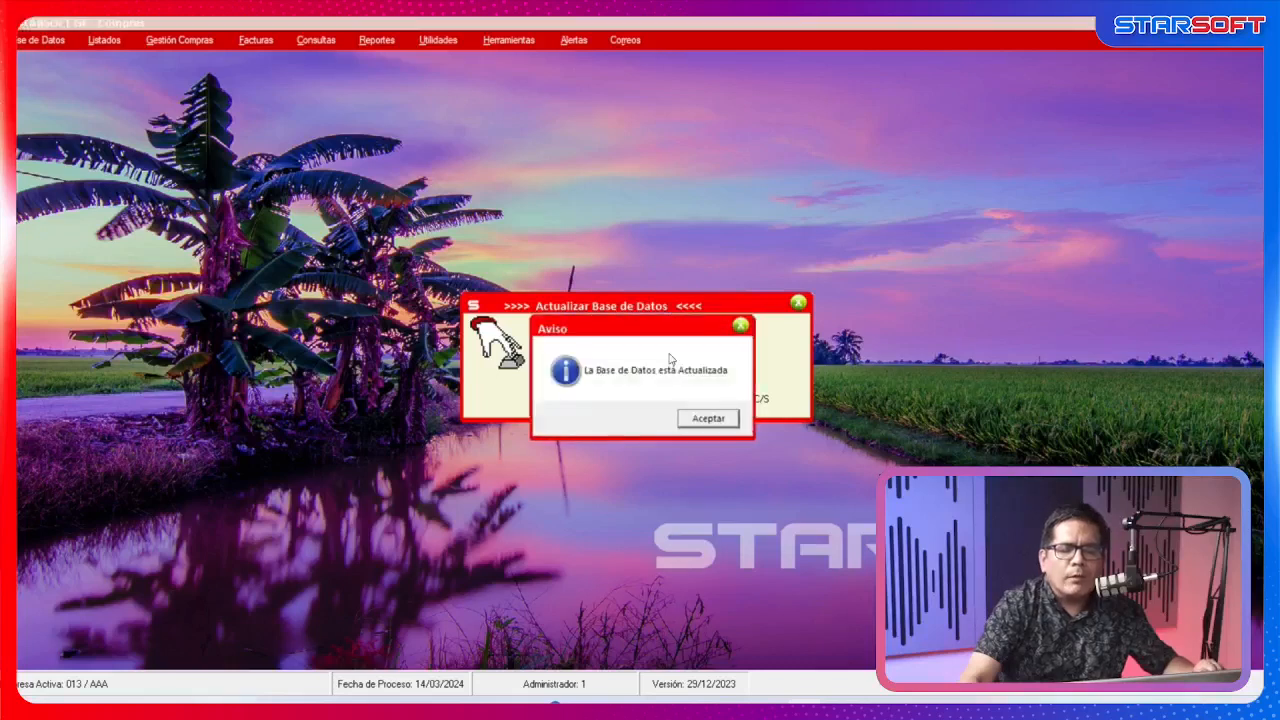
left_click(706, 420)
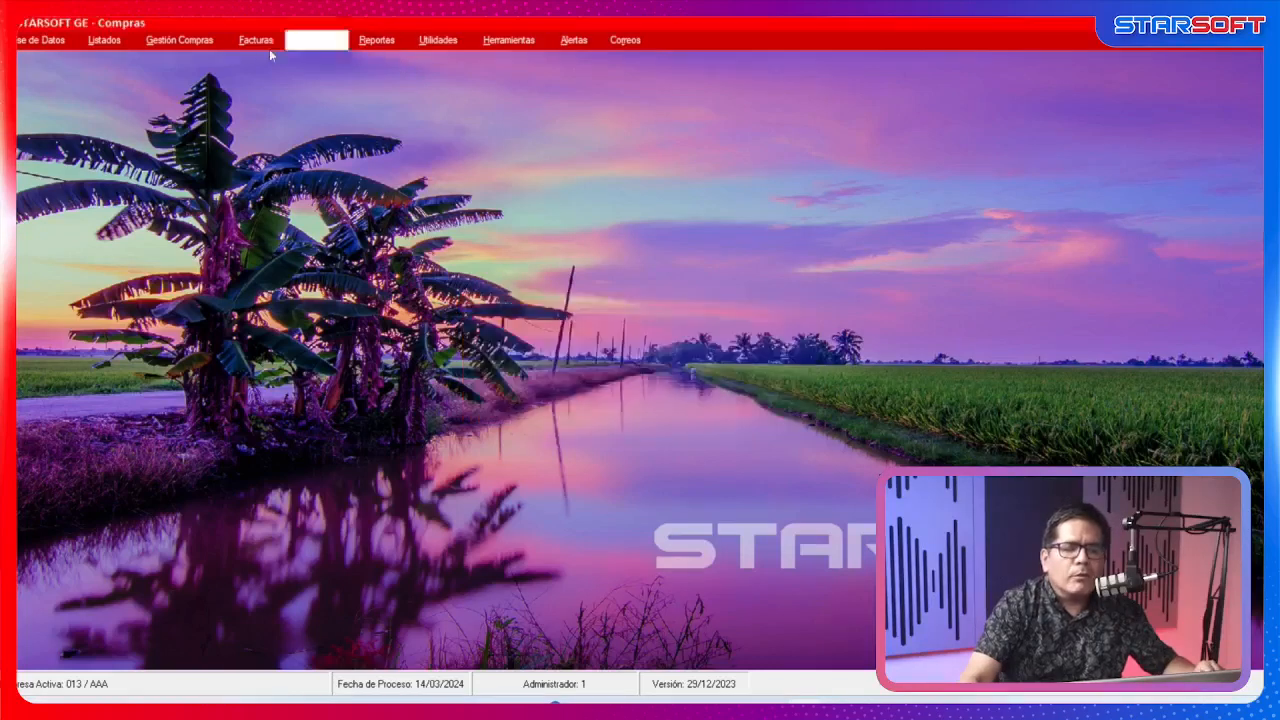
Open a blank document form in Registro de Documentos to check its transfer-to-accounts-payable option, and return to the list.
left_click(255, 41)
mouse_move(265, 61)
left_click(420, 62)
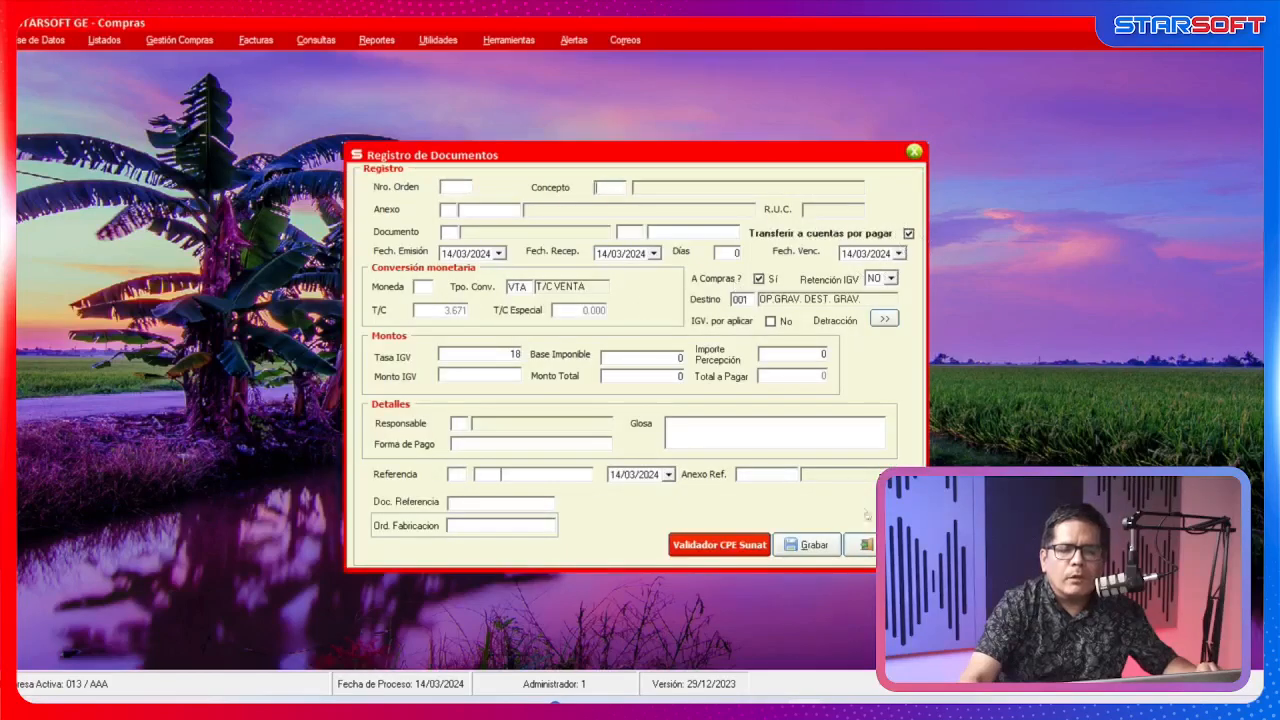
left_click(864, 544)
Open a new blank invoice in Registro de Facturas sin Guías to view its Transferir a C.Pag. option.
left_click(256, 40)
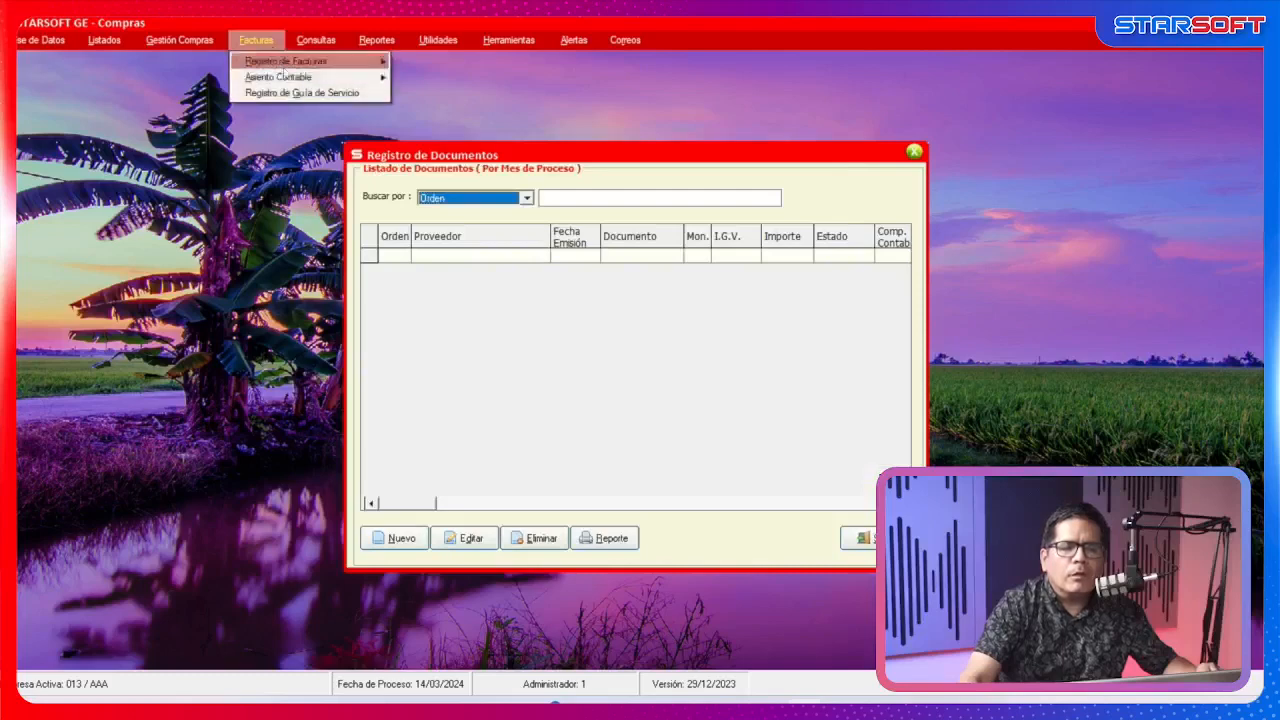
mouse_move(320, 61)
left_click(432, 78)
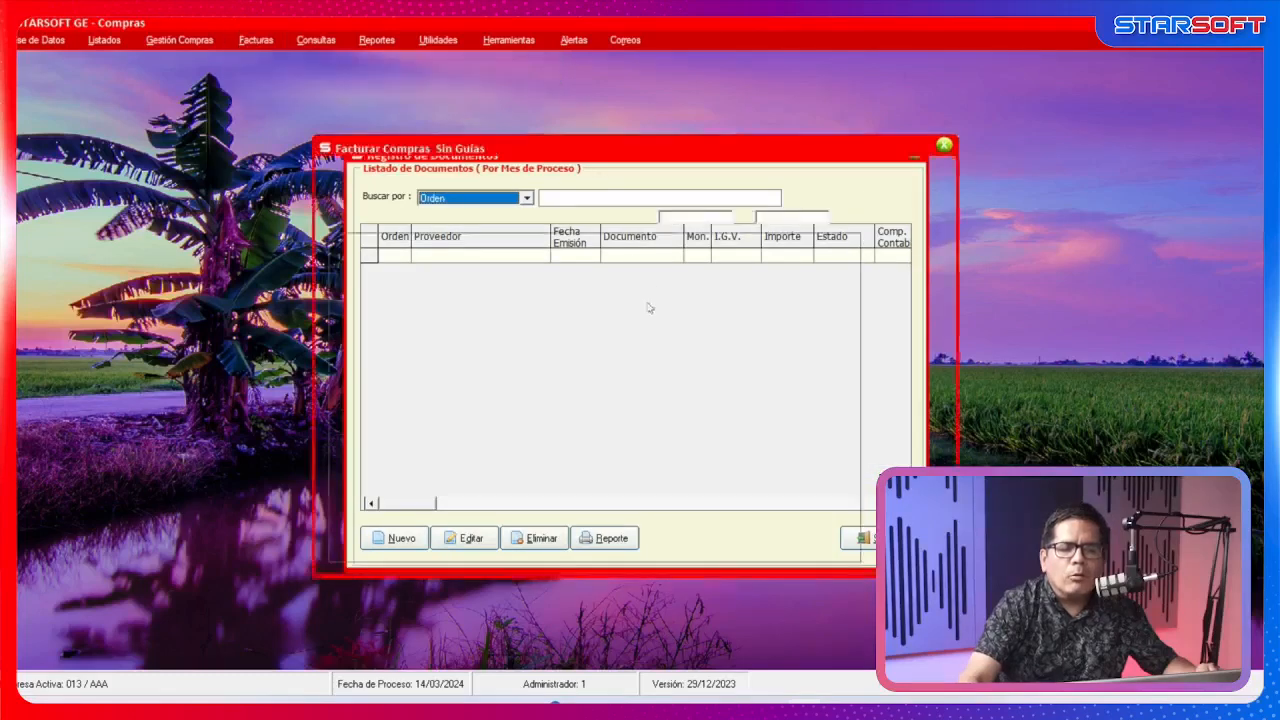
left_click(905, 190)
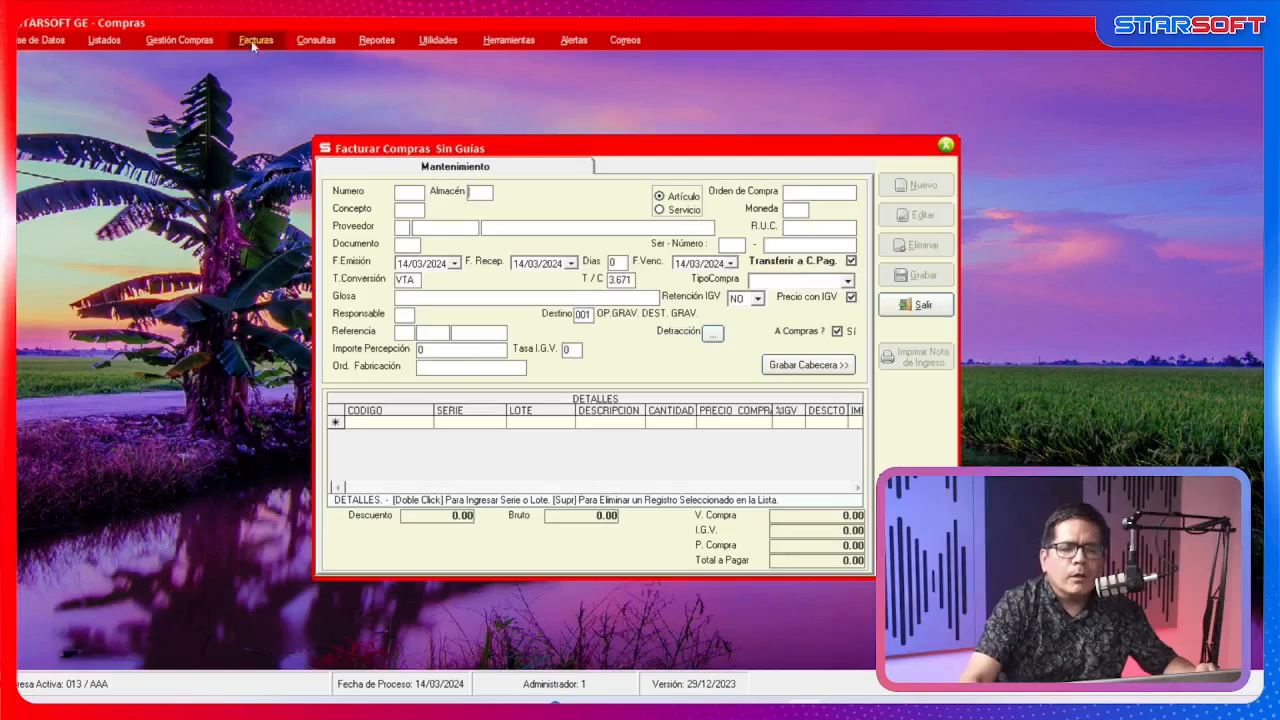
Open a new blank invoice in Registro de Facturas con Guías to view its Transferir a C.Pag. option.
left_click(203, 42)
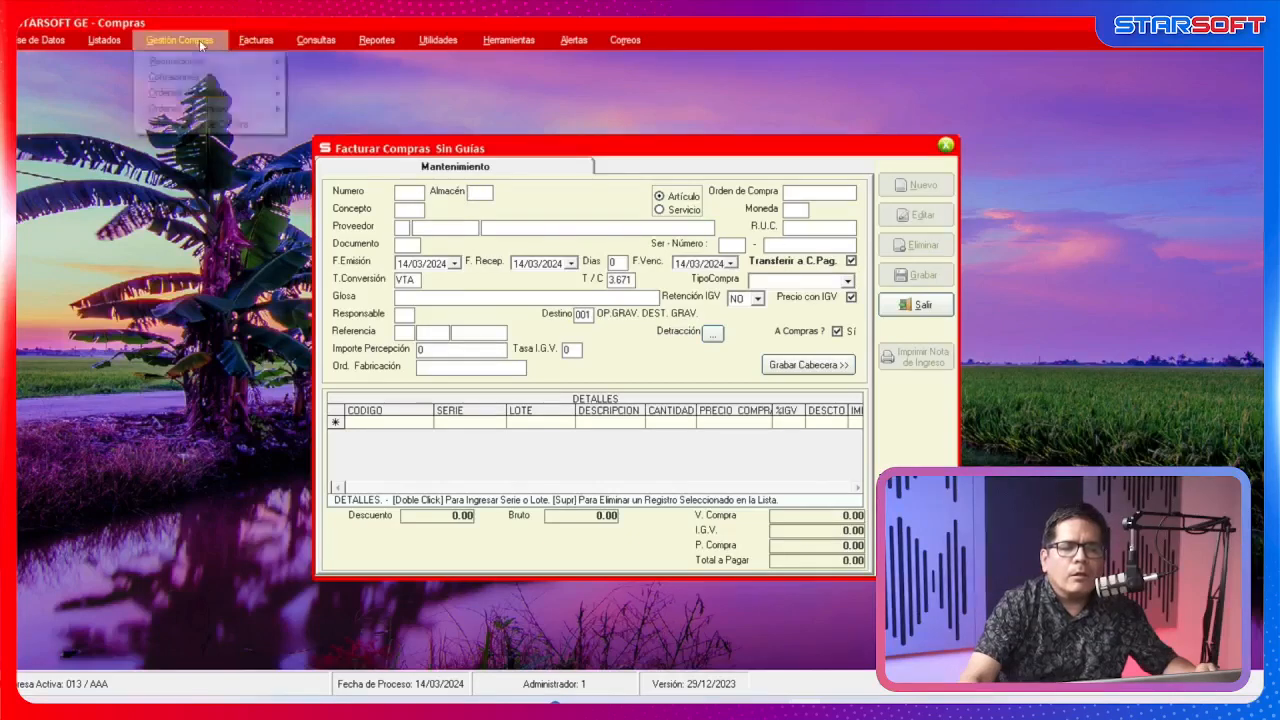
mouse_move(260, 44)
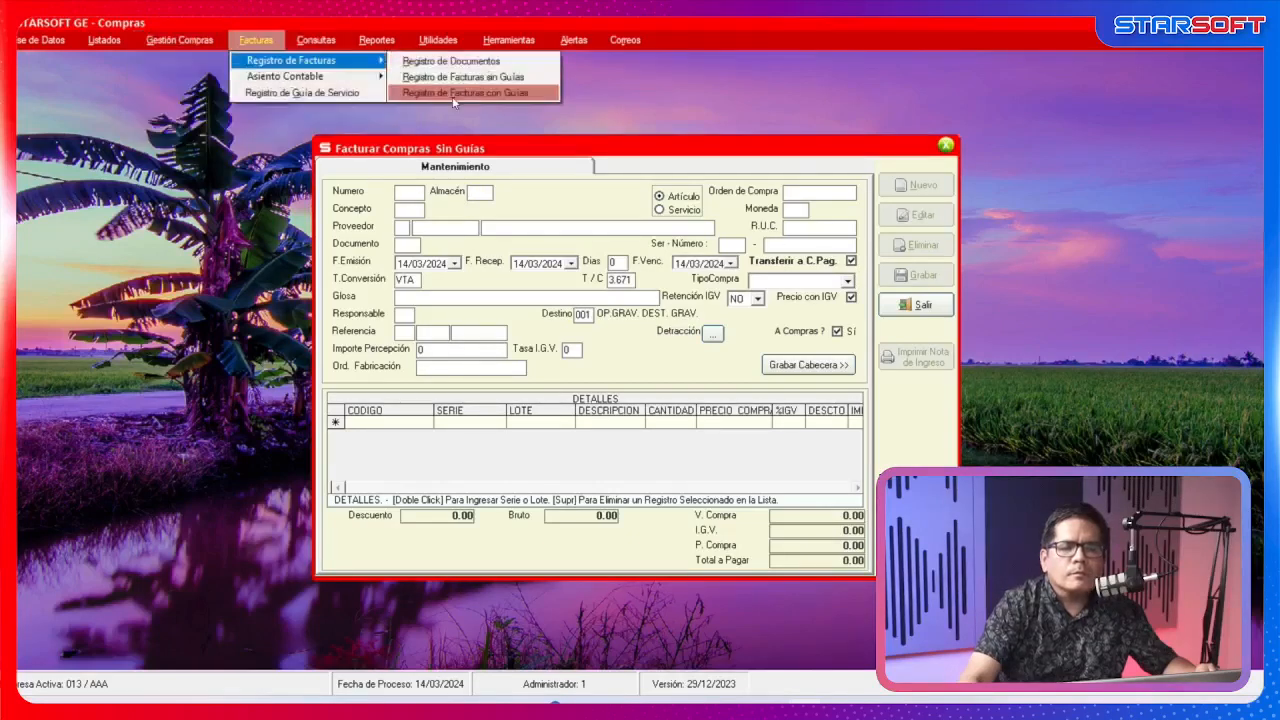
left_click(465, 92)
left_click(905, 184)
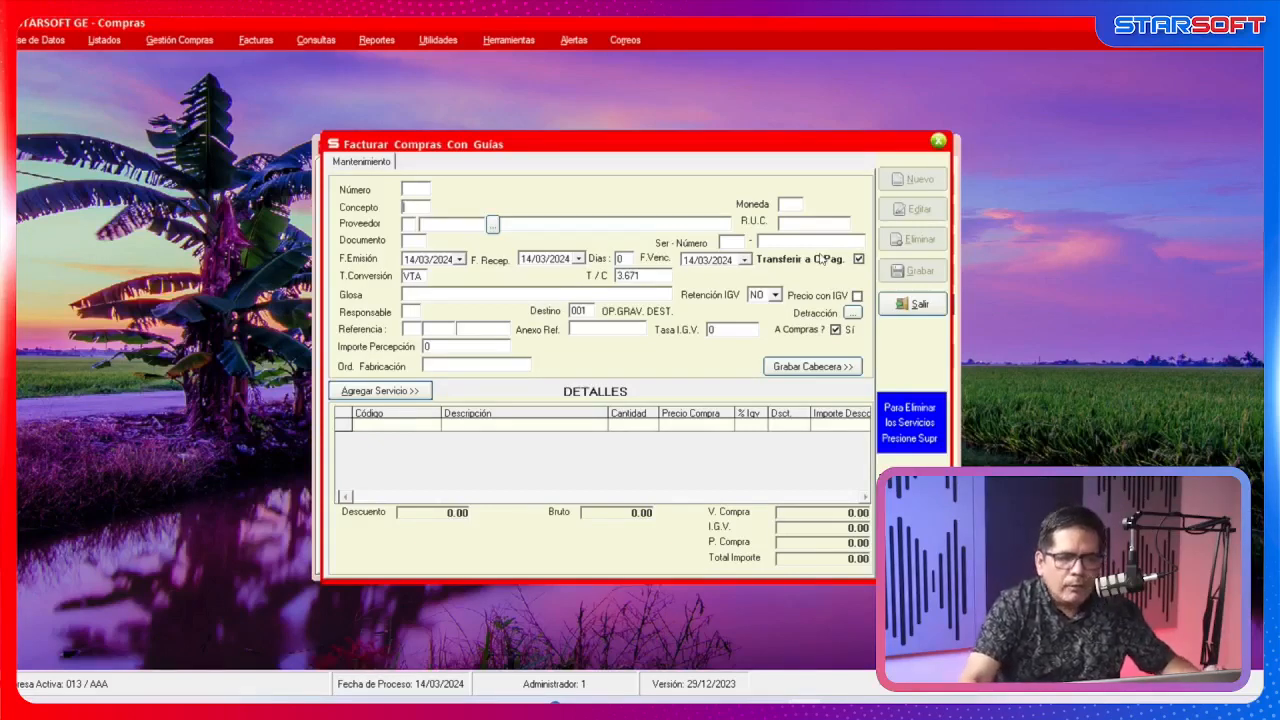
Open the Importaciones module and log in to company AAA as ADMINISTRADOR with the administrator name and password.
left_click(788, 658)
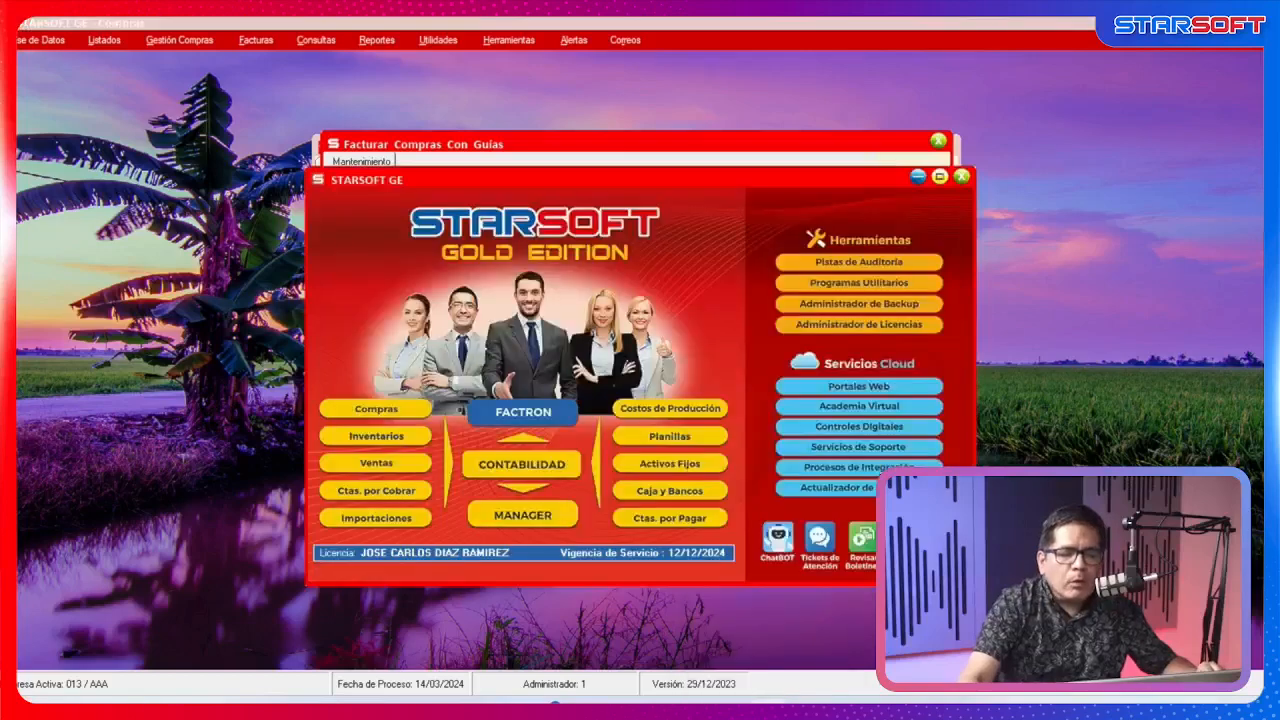
left_click(402, 522)
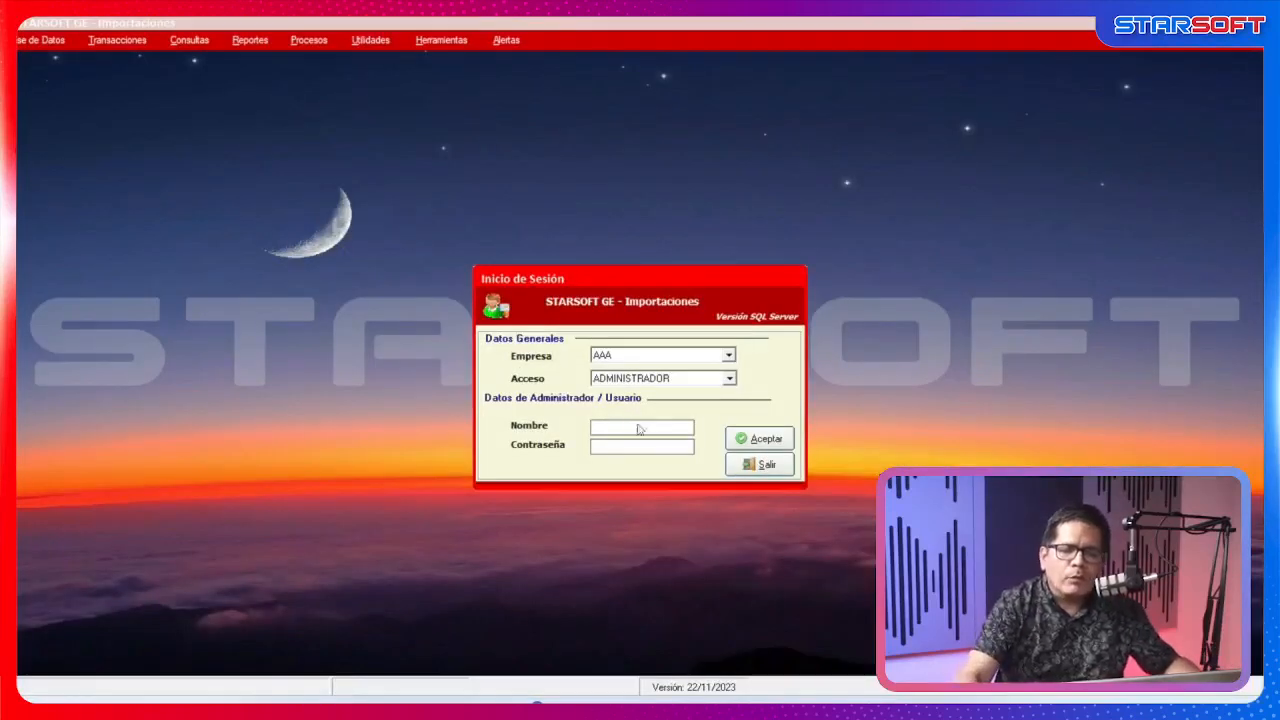
key("Return")
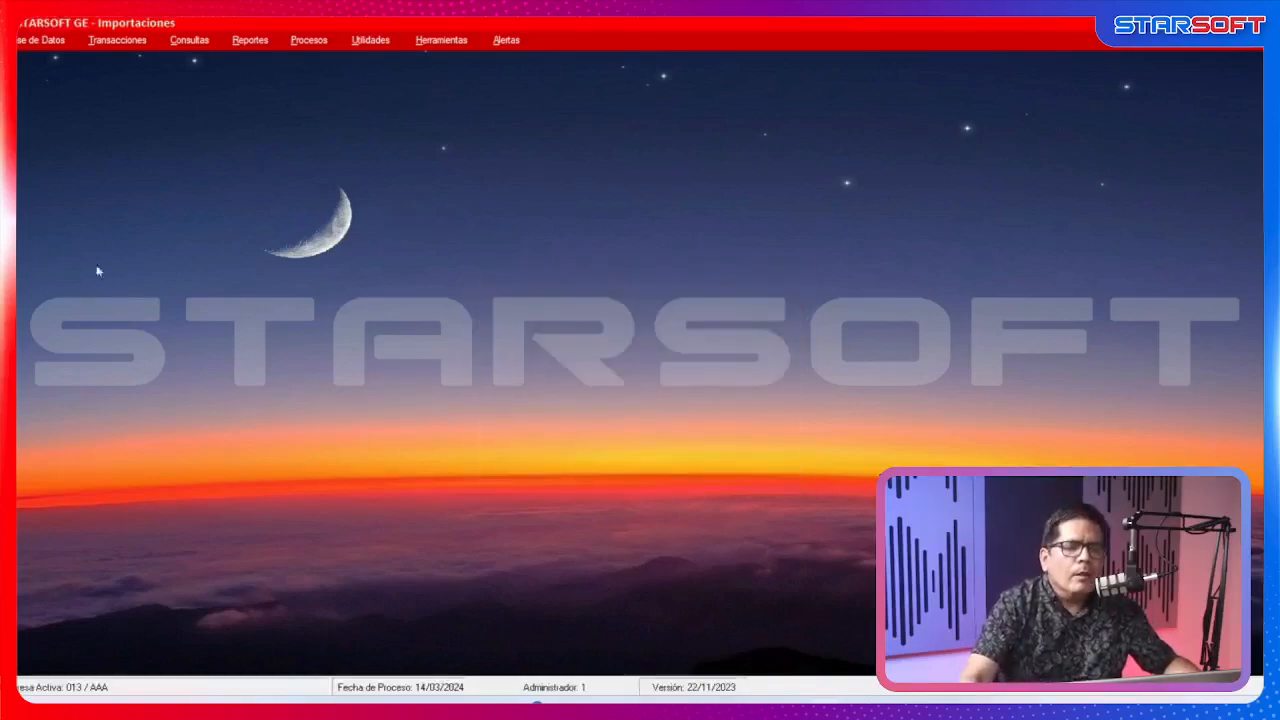
Create a new document in Registro de Documentos de Imp. Tipo de Gasto and enable Transferir a Cuenta x pagar.
left_click(134, 42)
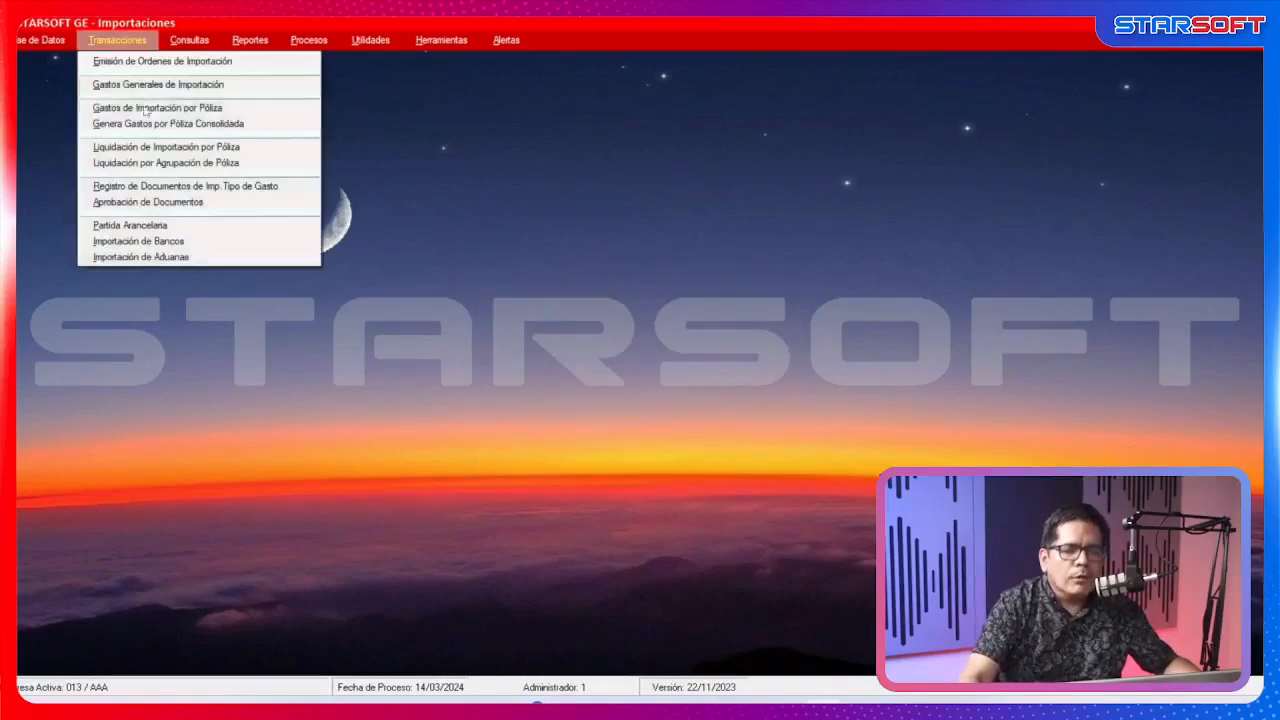
left_click(200, 186)
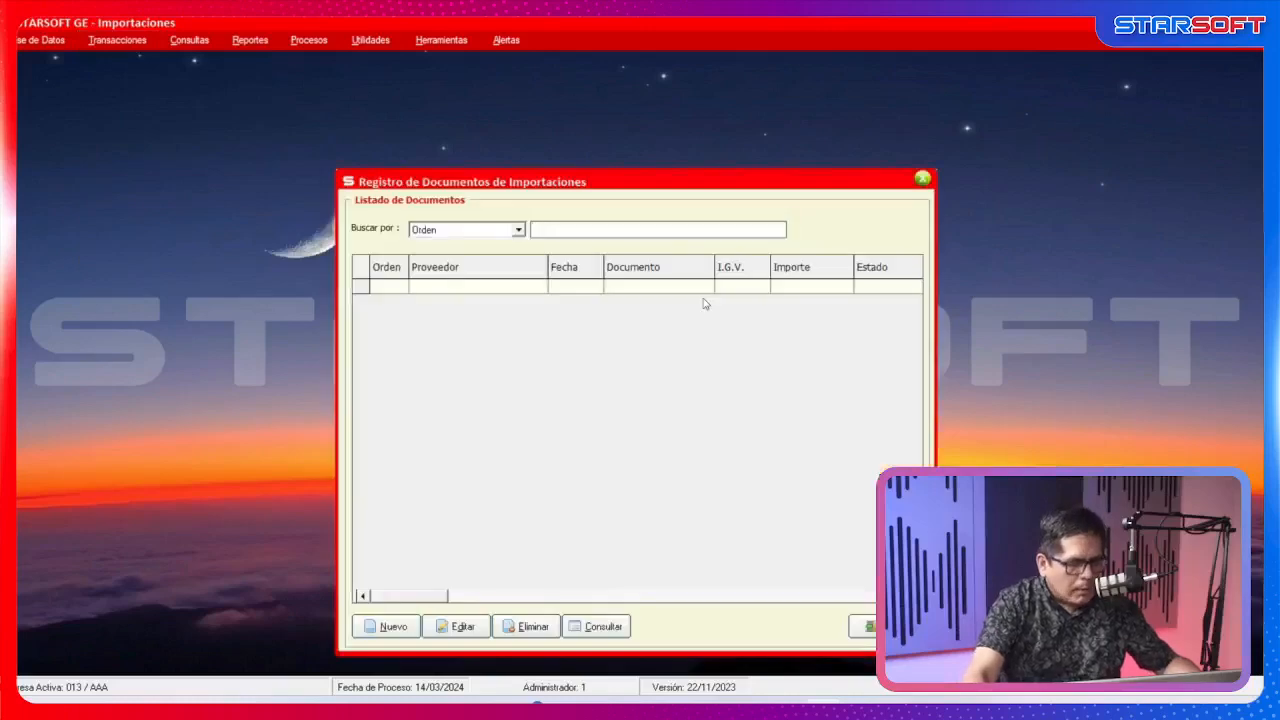
left_click(392, 626)
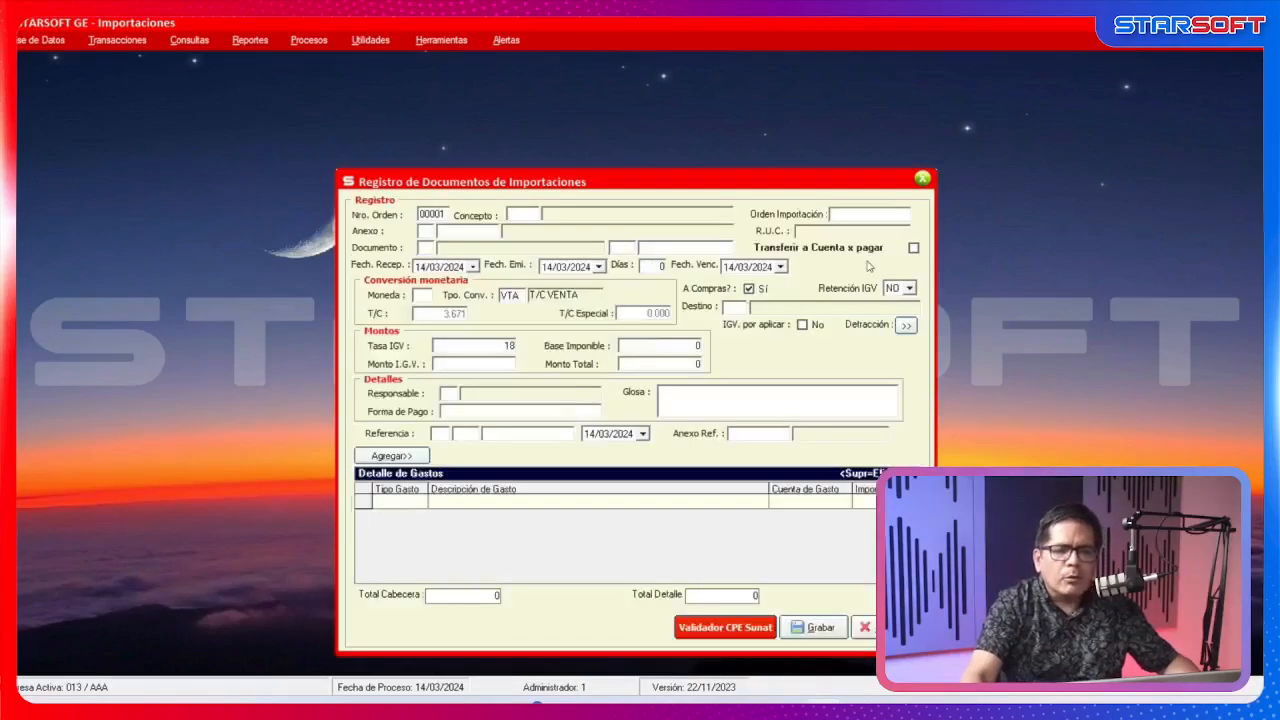
left_click(913, 248)
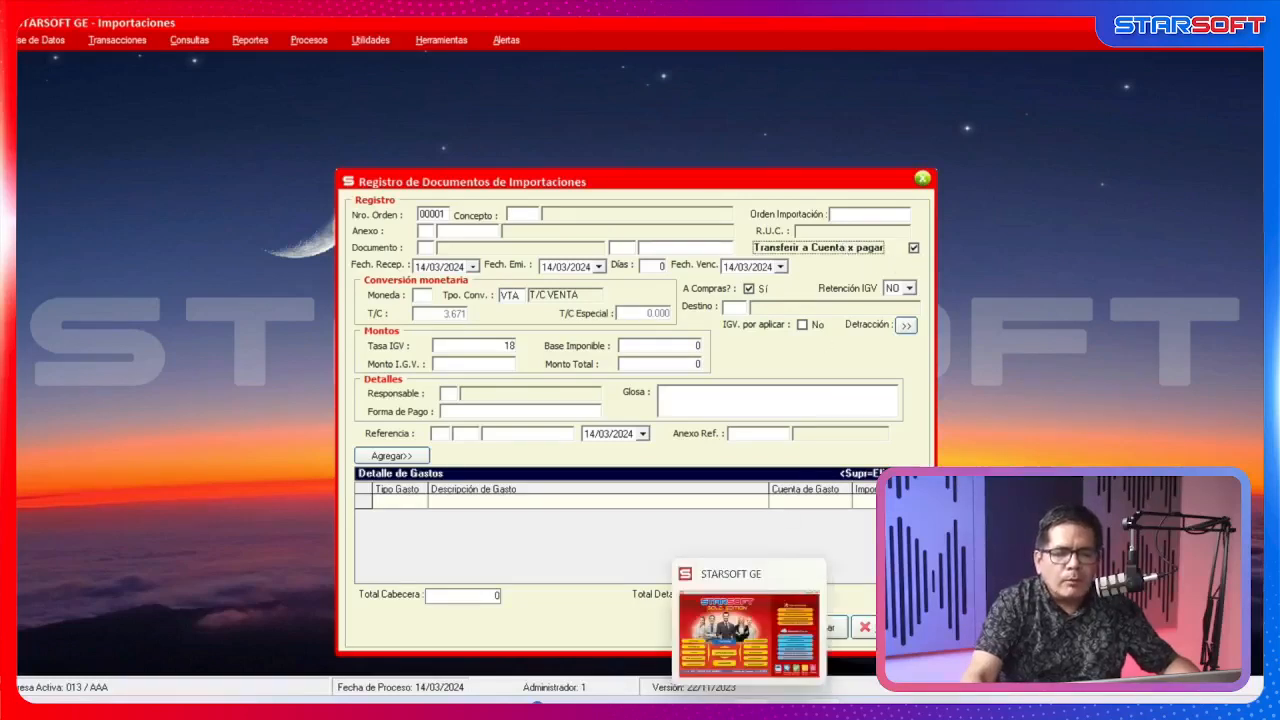
Return to the STARSOFT GE launcher and open the Ctas. por Pagar module's login.
left_click(746, 710)
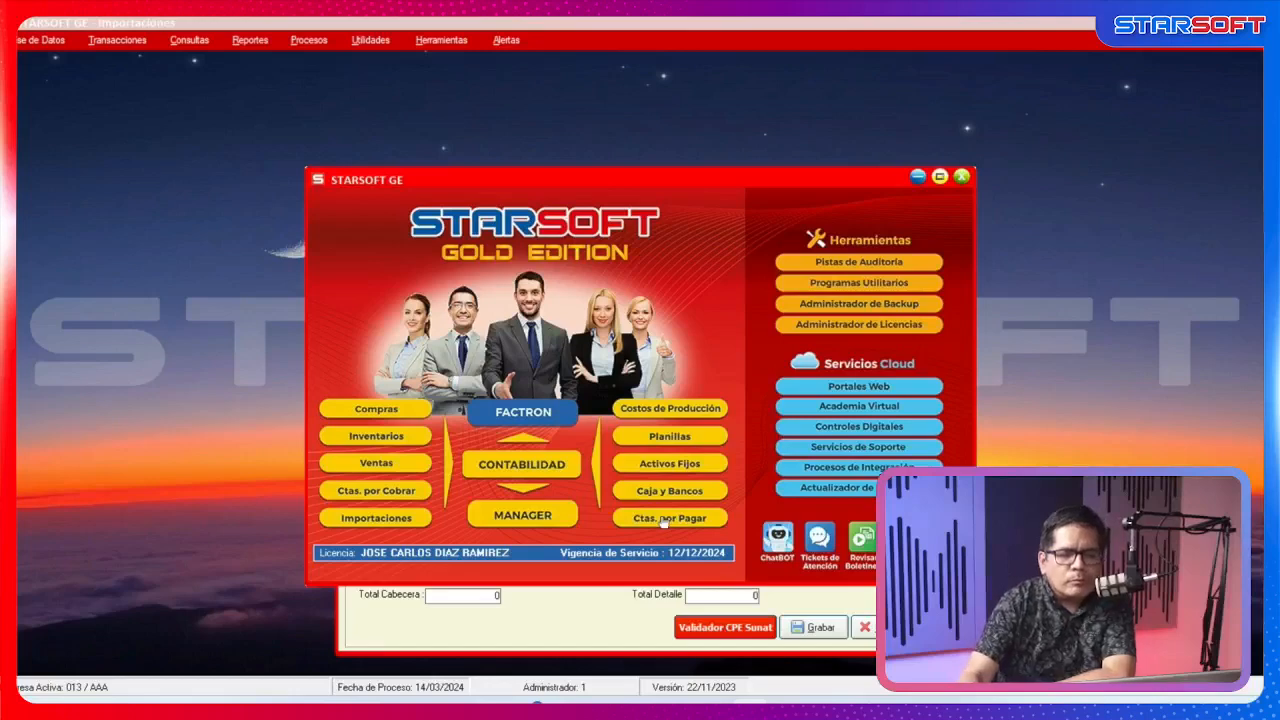
left_click(664, 520)
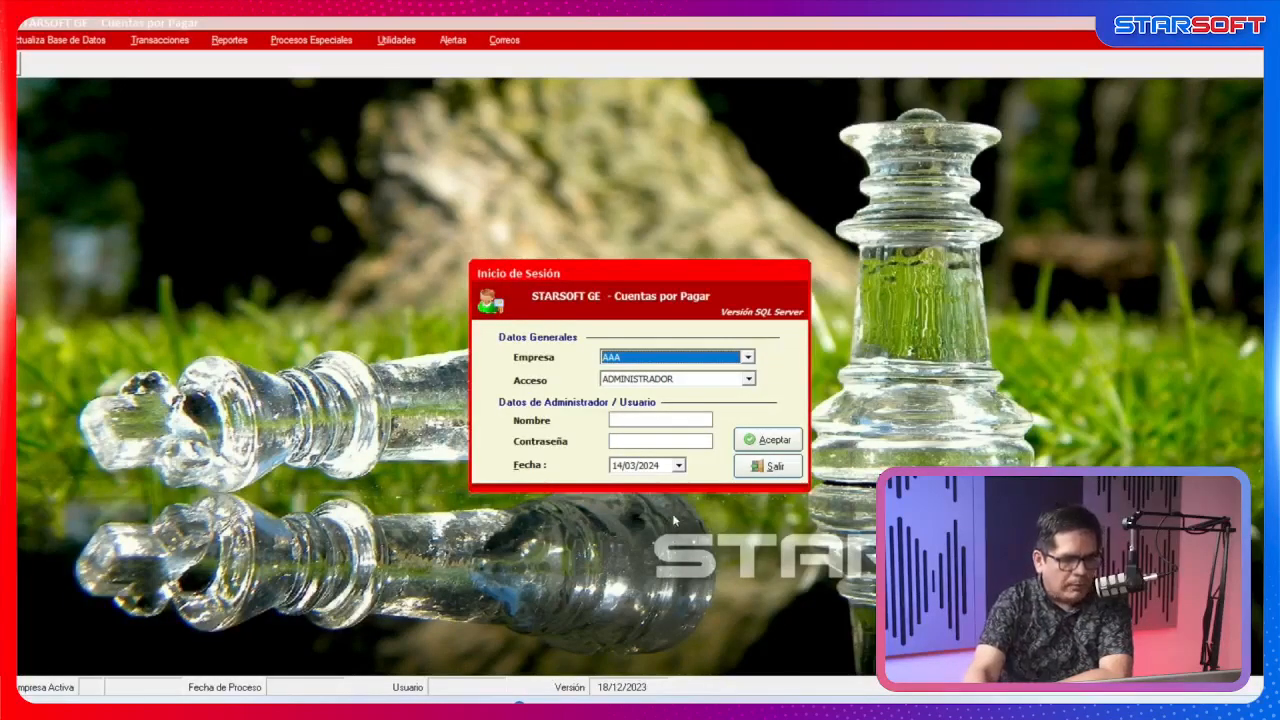
key("alt+Tab")
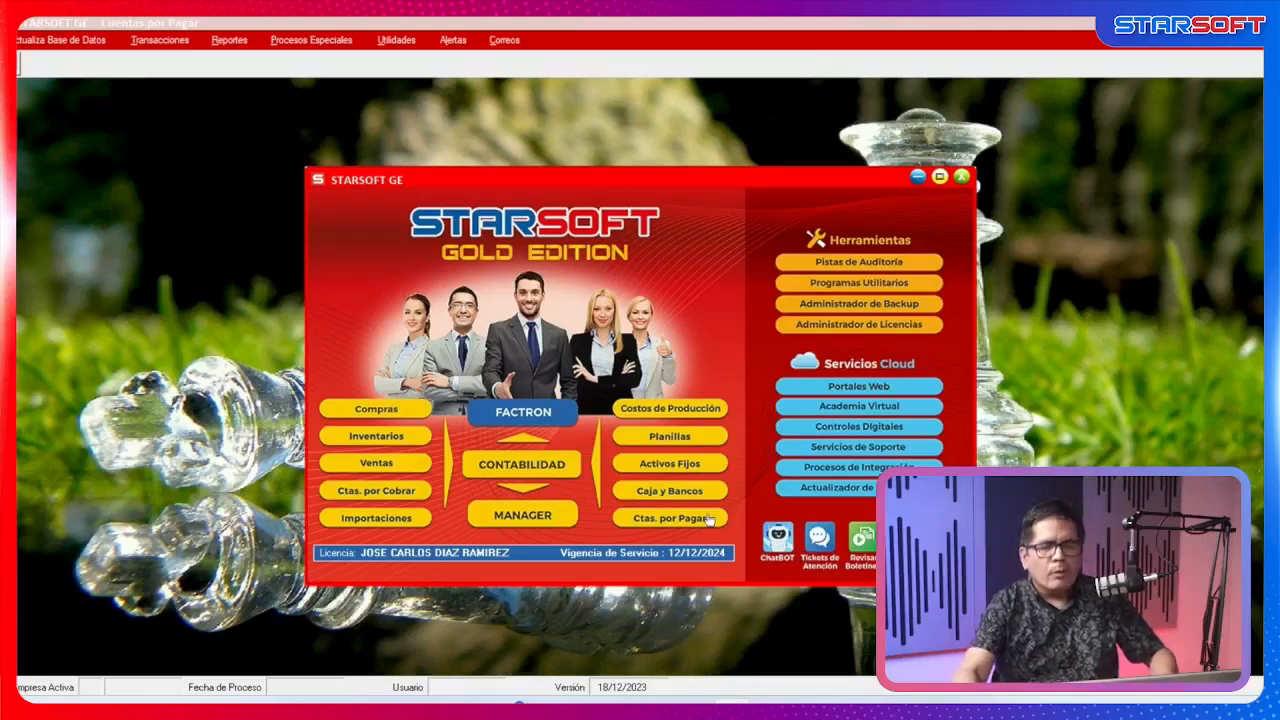
left_click(708, 518)
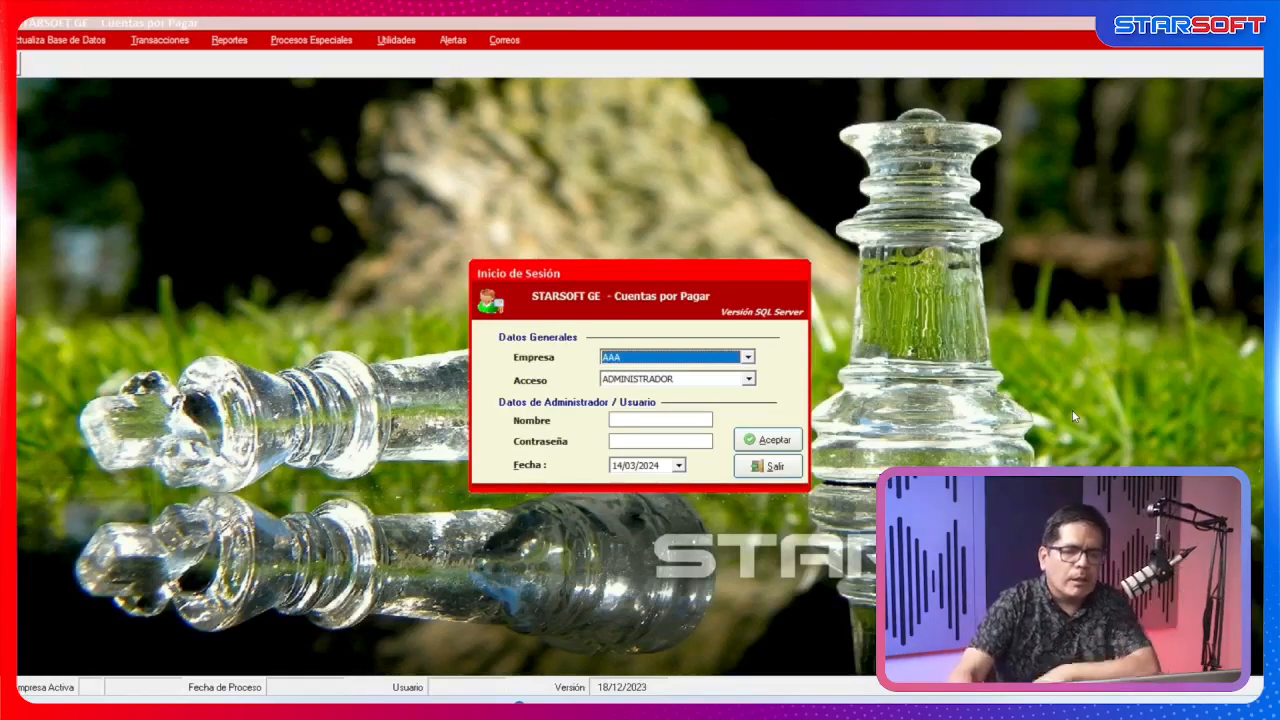
Set the login's access type to USUARIO and return it to ADMINISTRADOR.
left_click(703, 382)
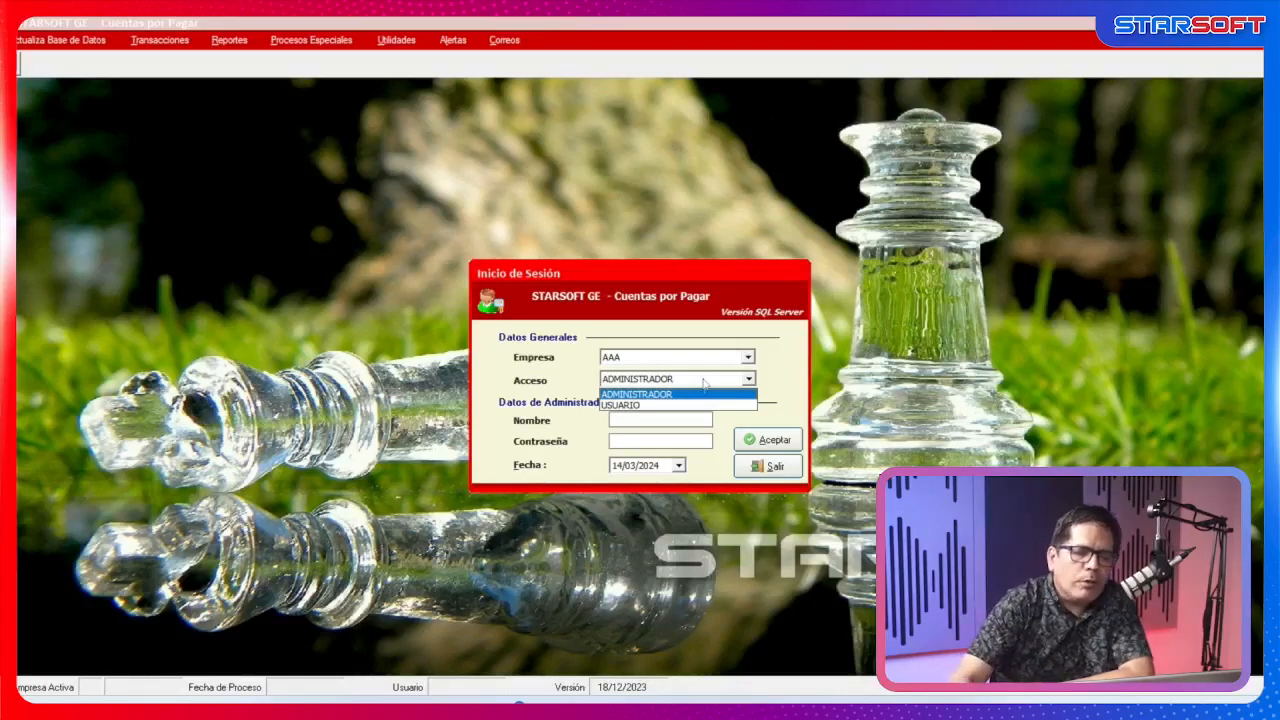
left_click(690, 405)
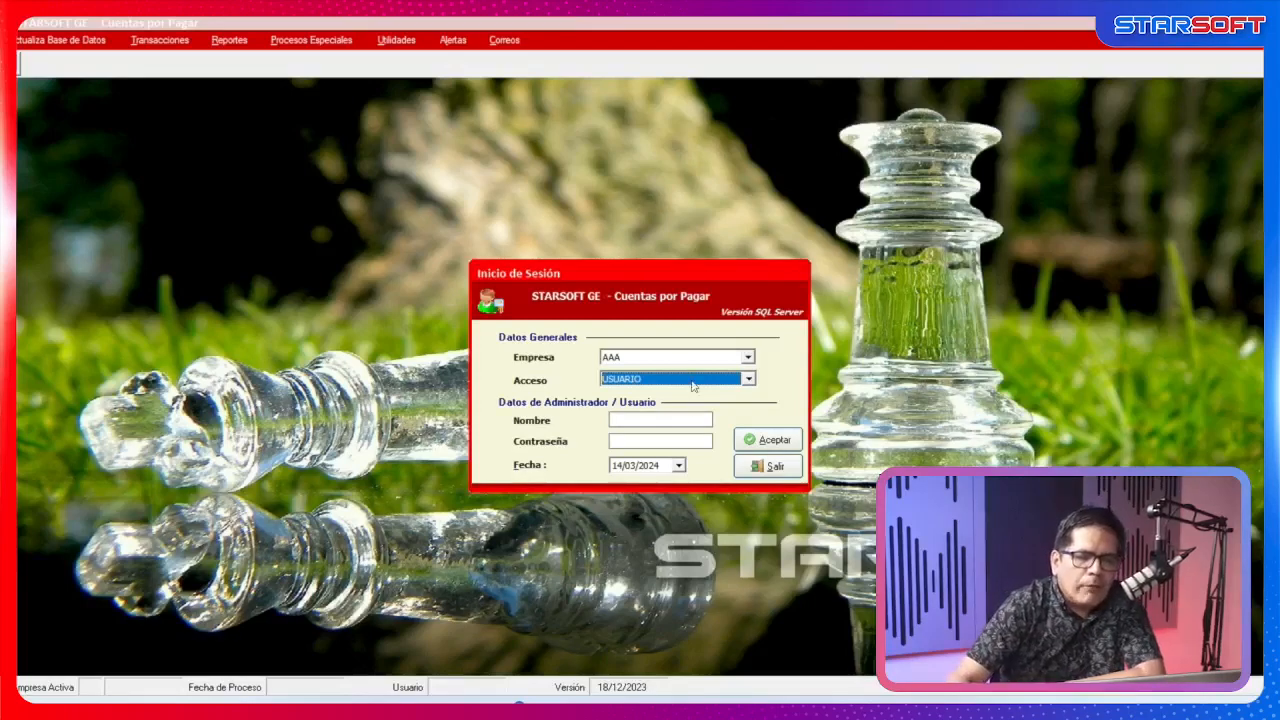
left_click(692, 383)
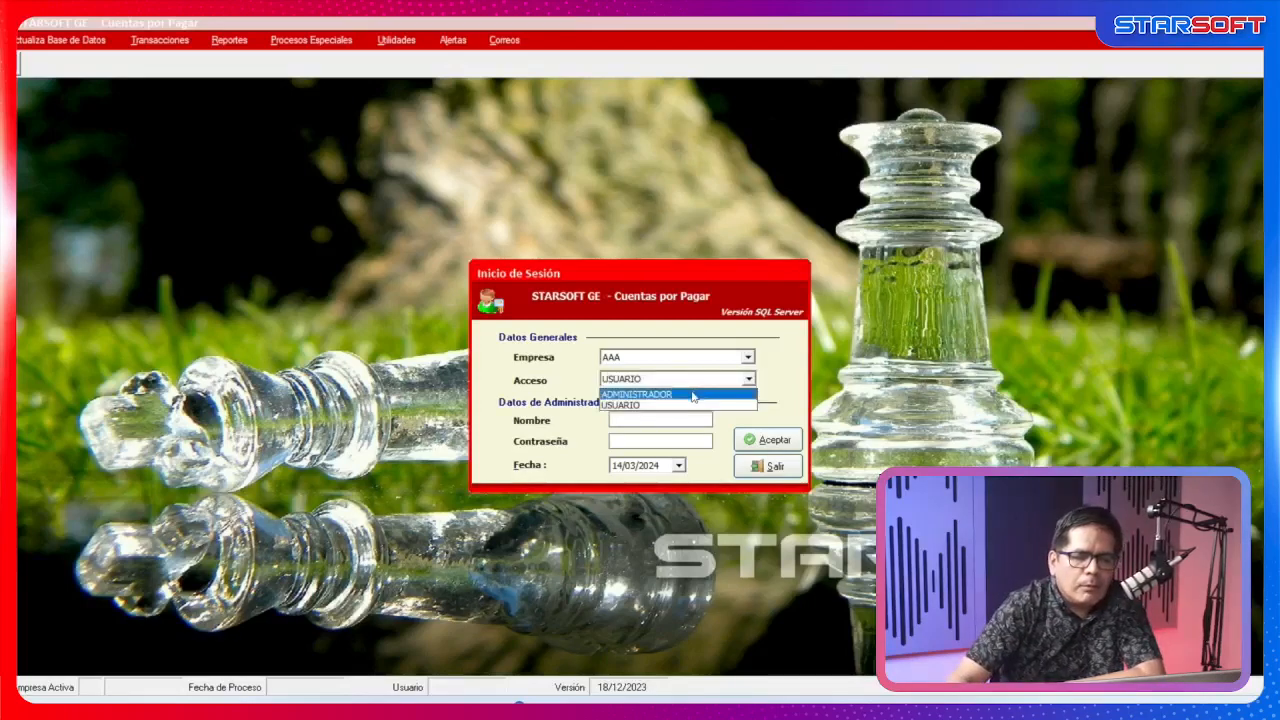
left_click(692, 395)
Log in to Cuentas por Pagar for company AAA with the administrator name and password, keeping the date 14/03/2024.
left_click(680, 424)
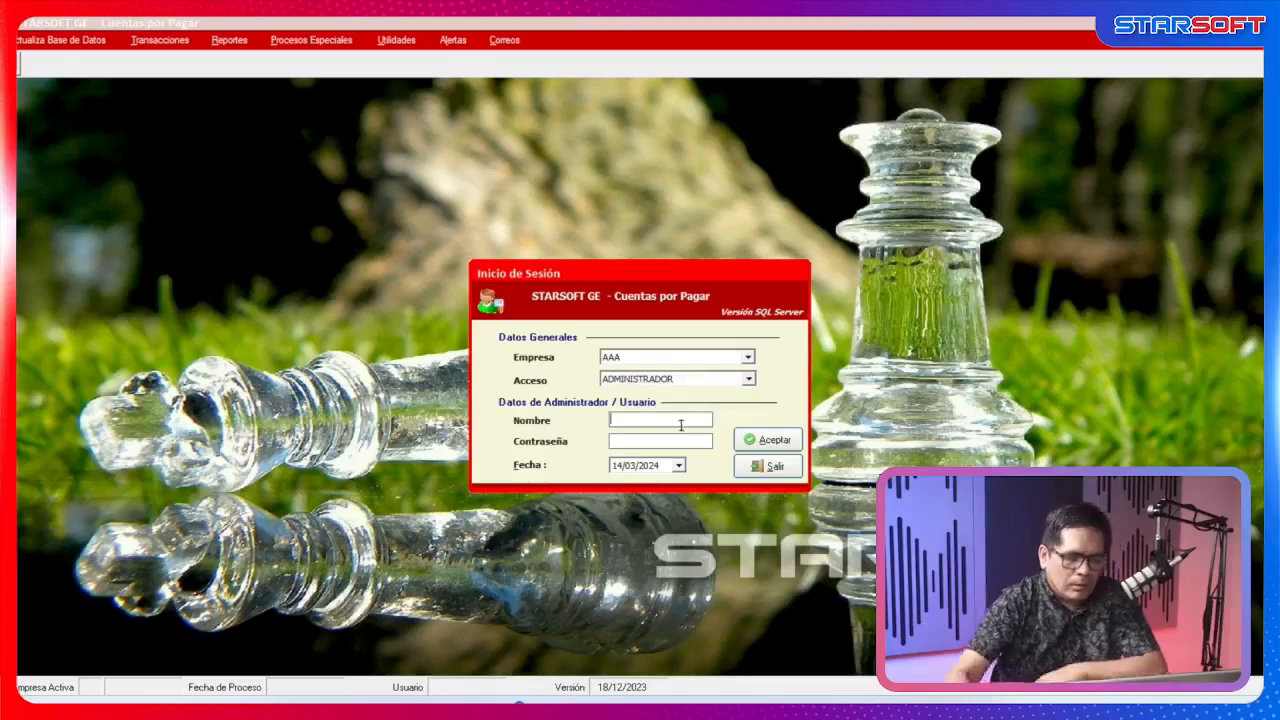
type("1")
key("Tab")
type("1")
key("Tab")
key("Tab")
key("Return")
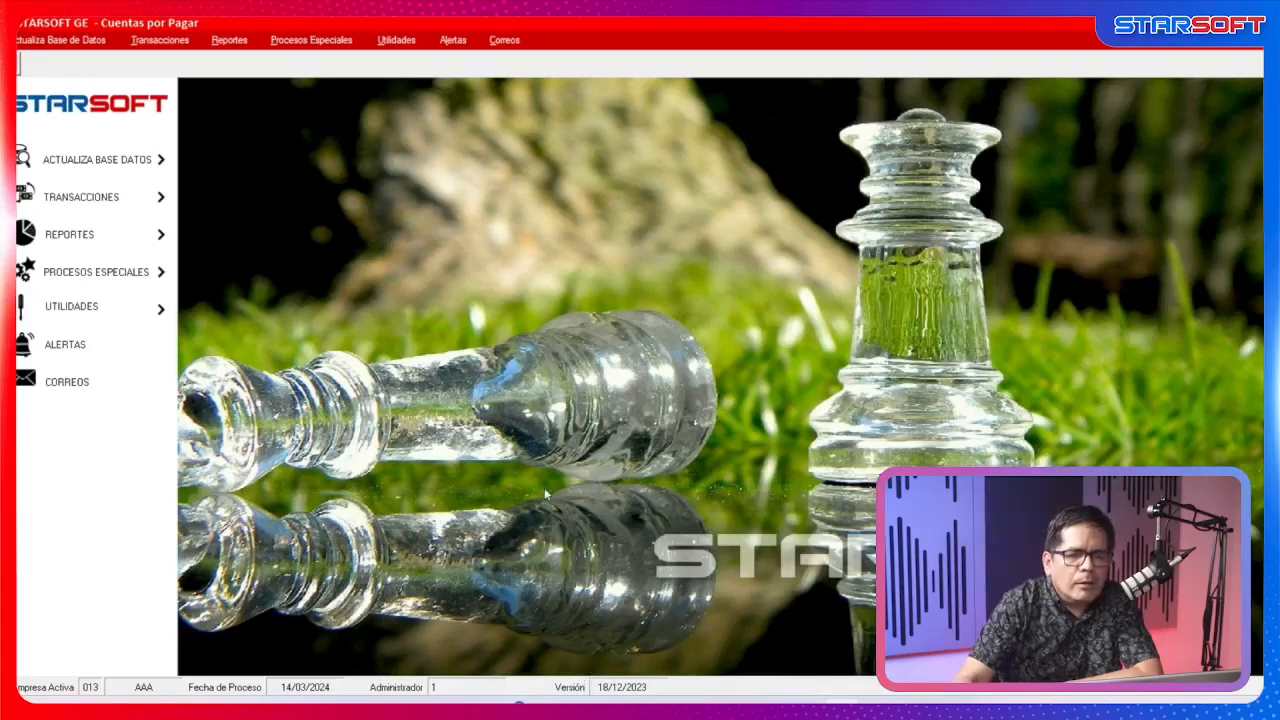
Switch to the Compras module and close the Facturar Compras Con Guías and Sin Guías windows.
left_click(735, 710)
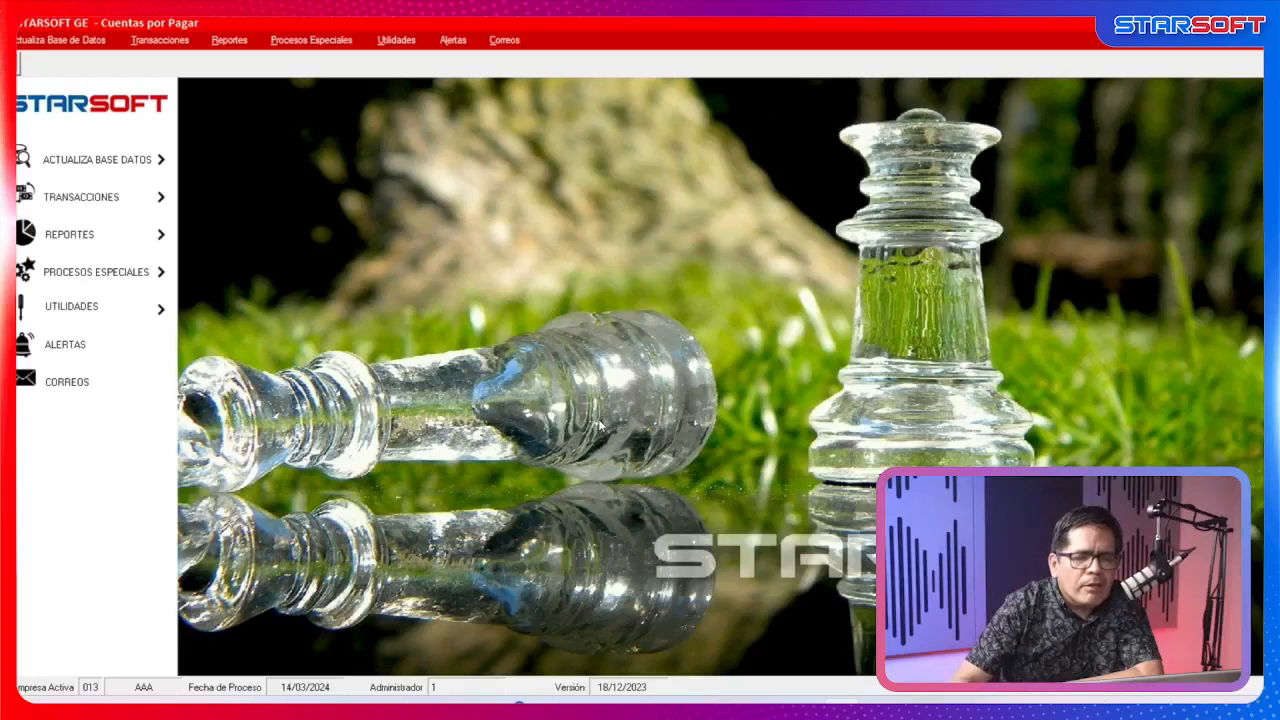
mouse_move(806, 702)
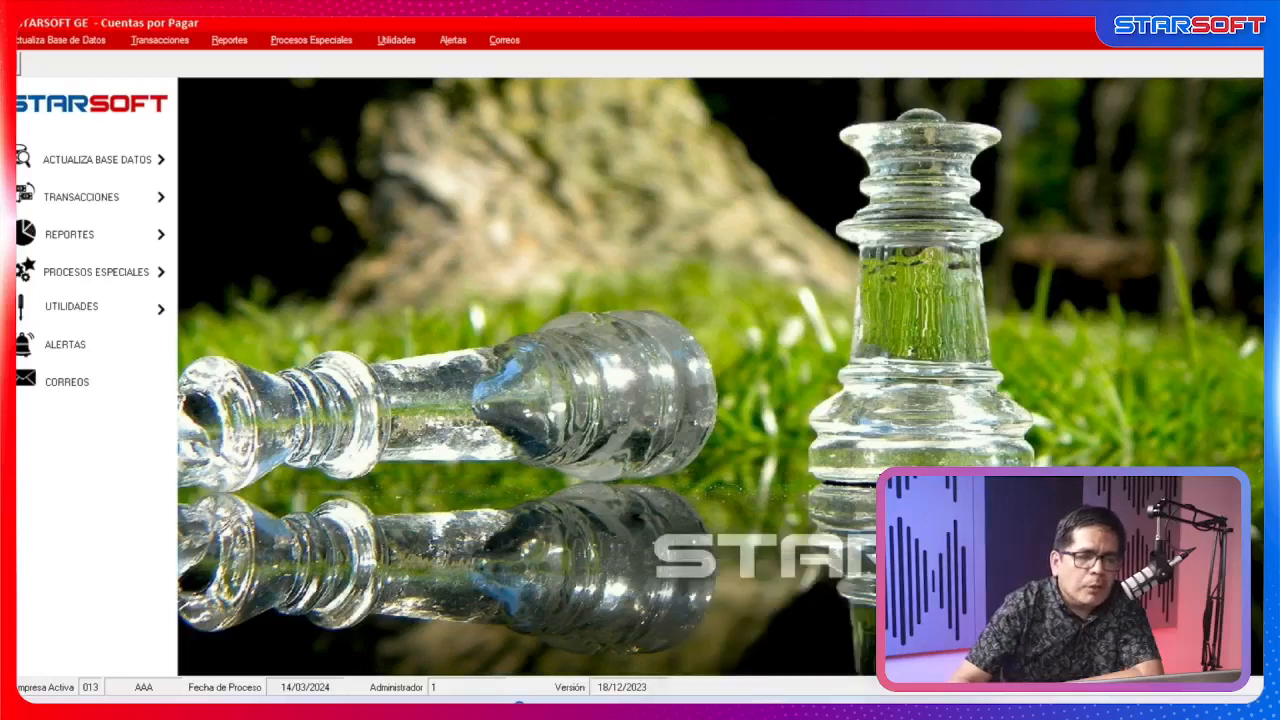
left_click(766, 628)
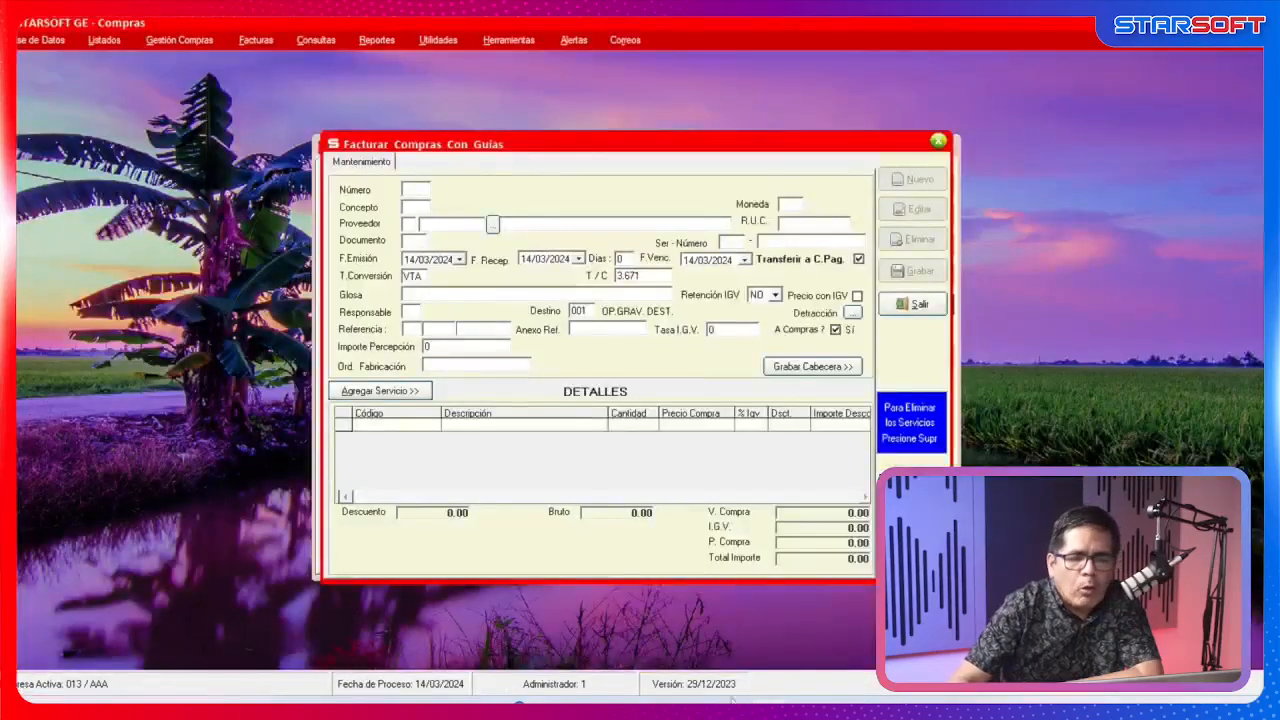
left_click(926, 302)
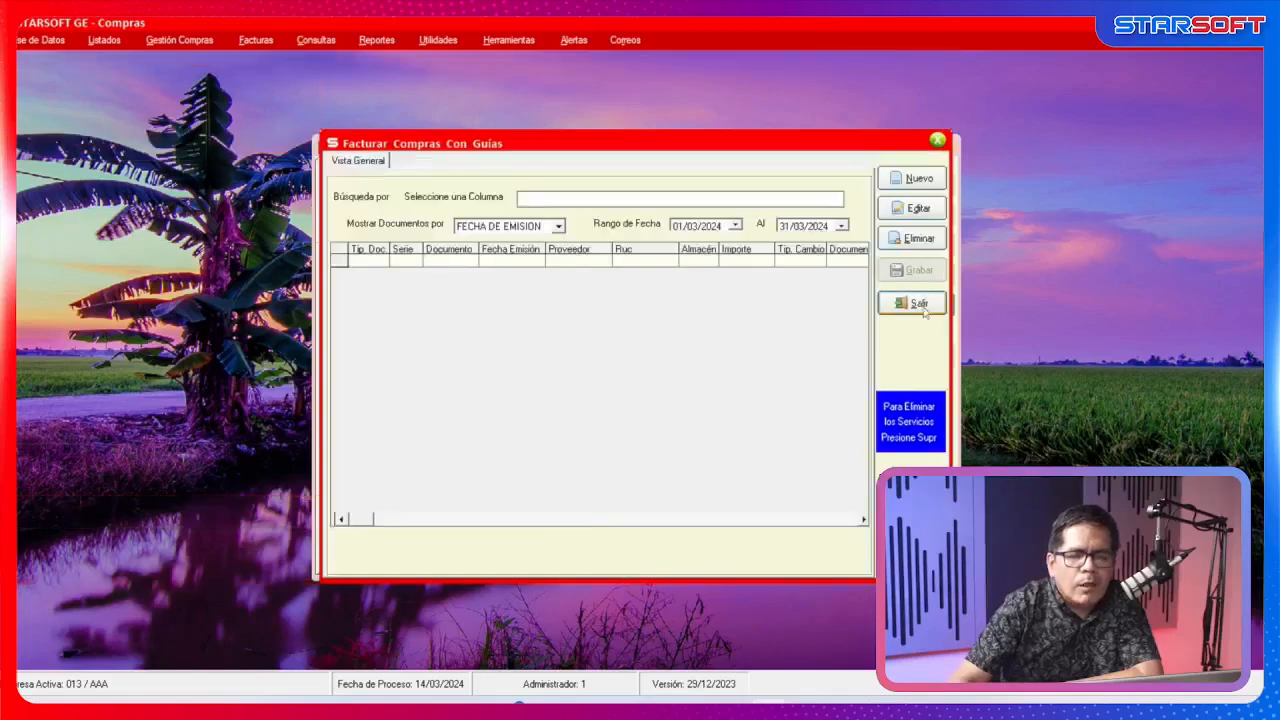
left_click(919, 303)
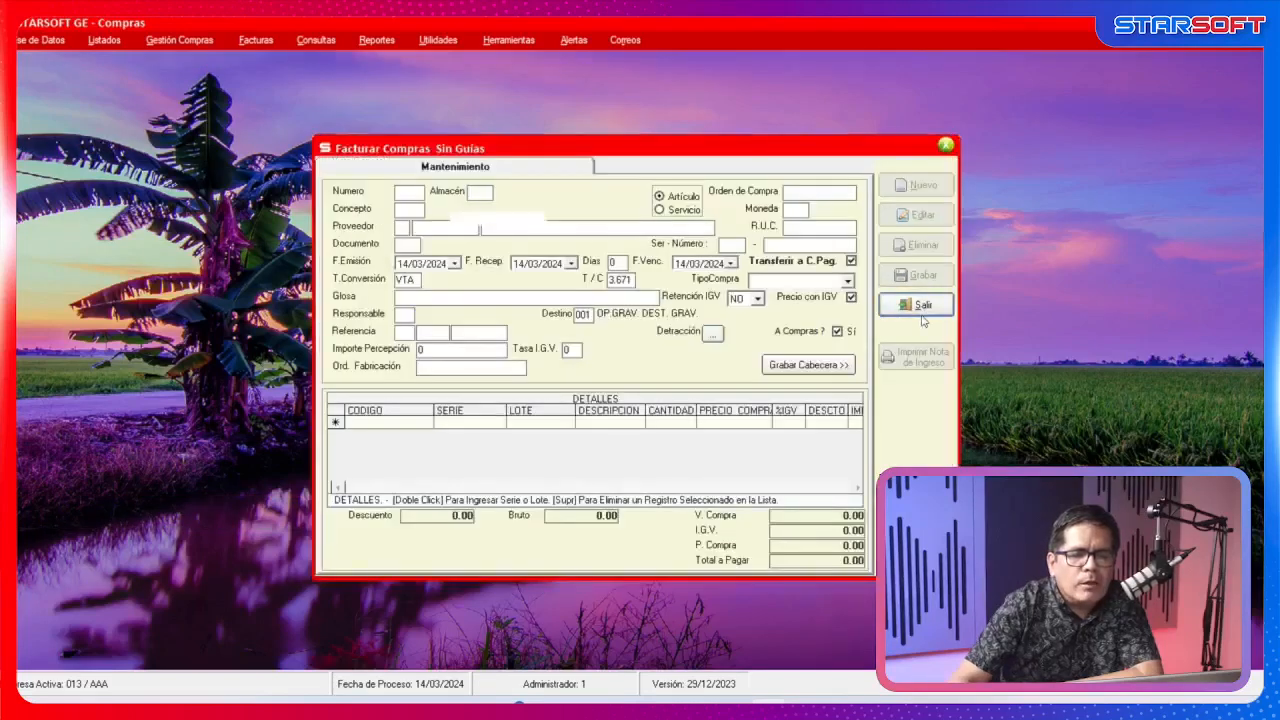
left_click(922, 316)
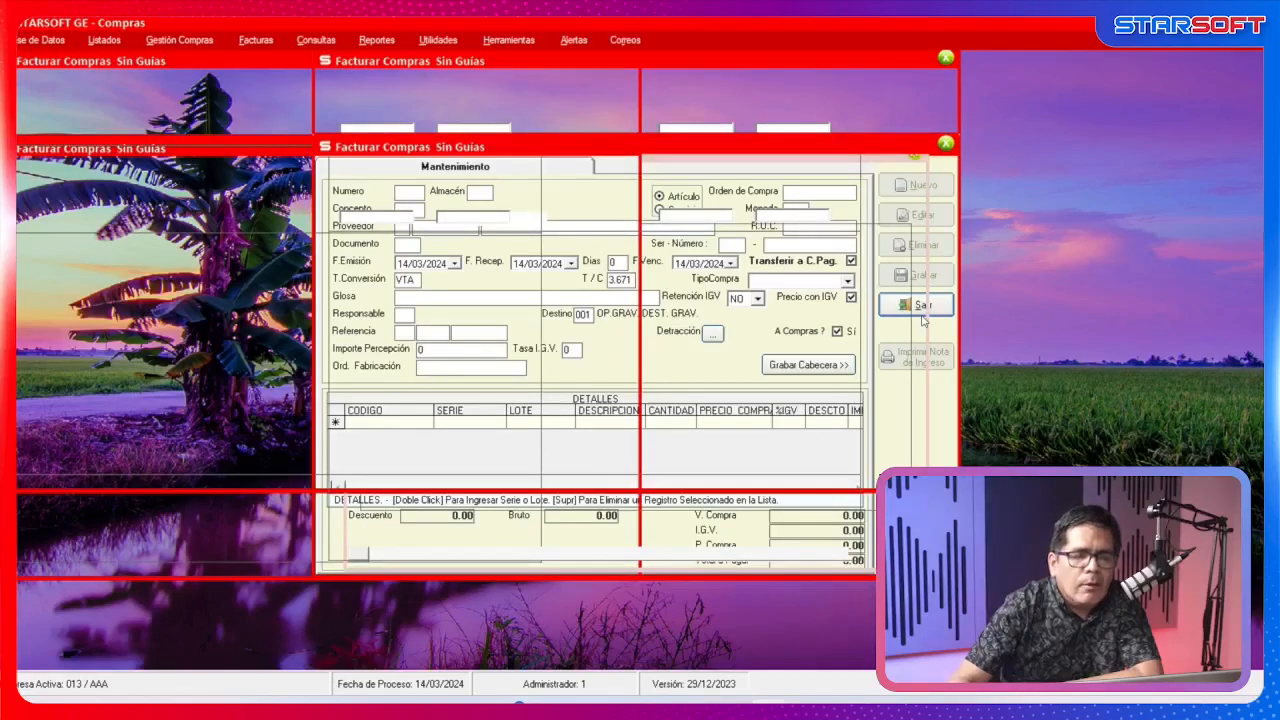
left_click(937, 310)
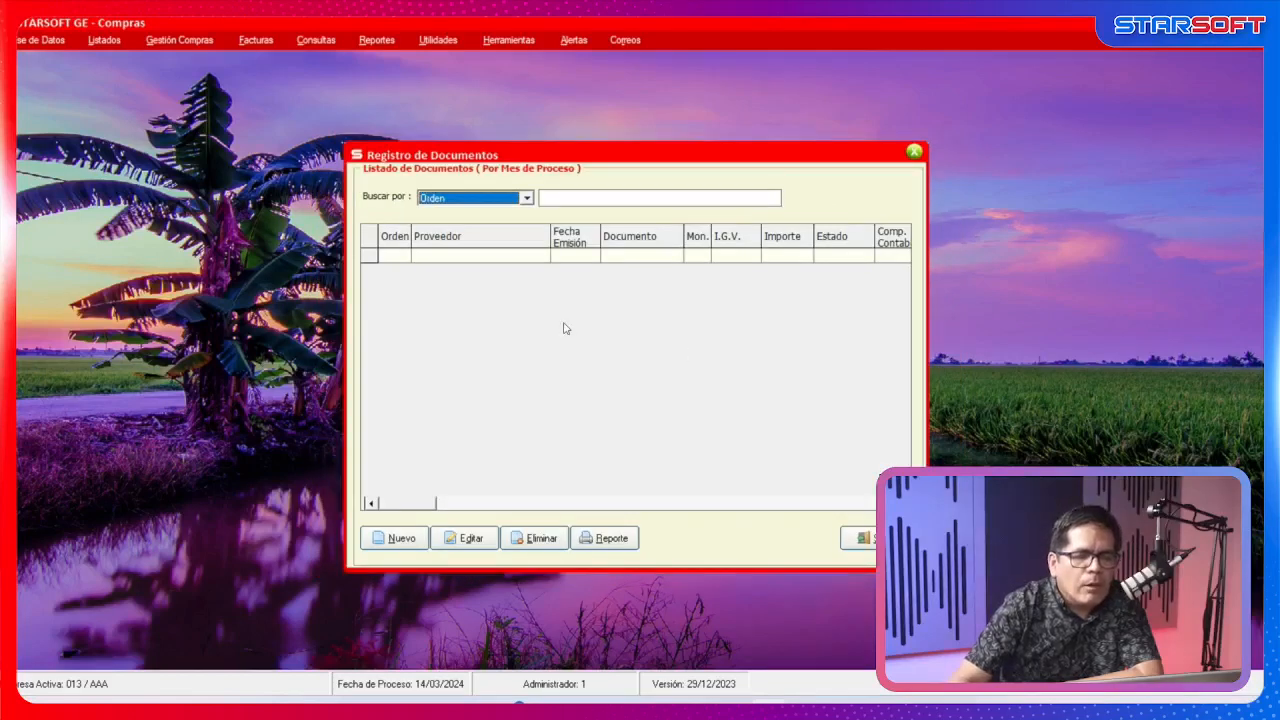
Create a new document in Registro de Documentos with concept 0001 FACTURAS POR PAGAR MN and select the supplier as Anexo.
left_click(398, 538)
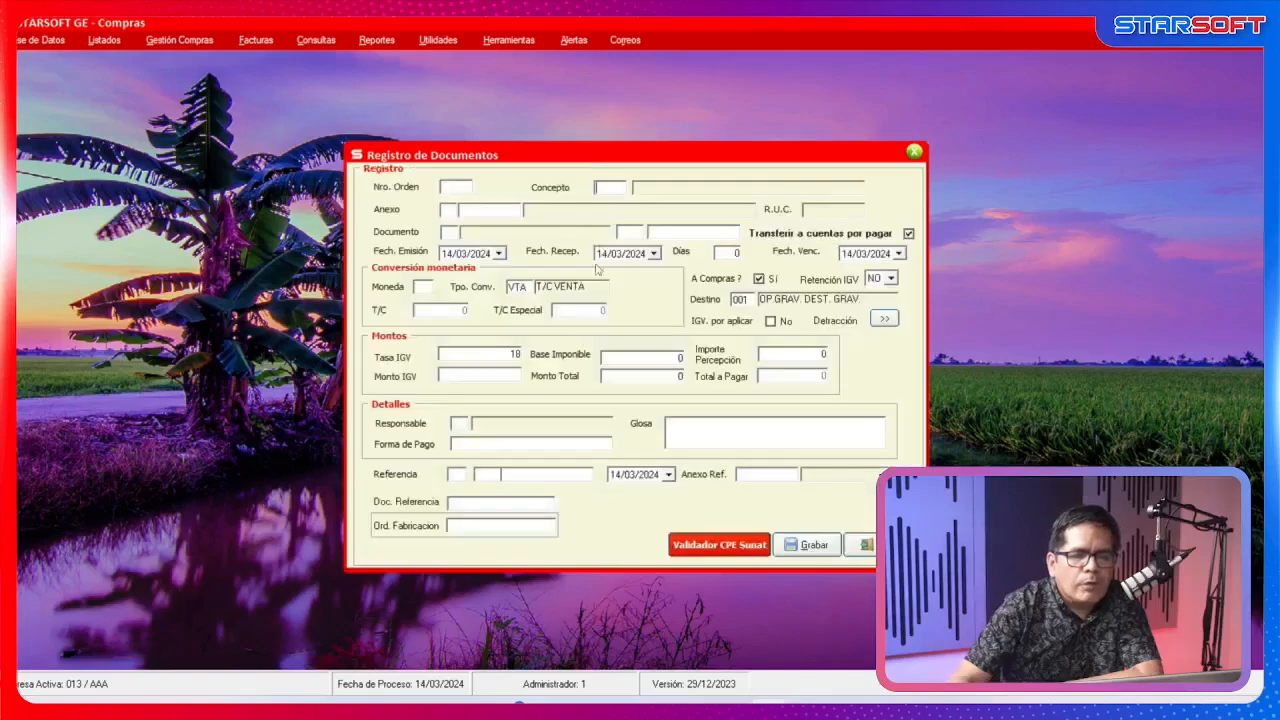
double_click(612, 190)
left_click_drag(1152, 103, 919, 59)
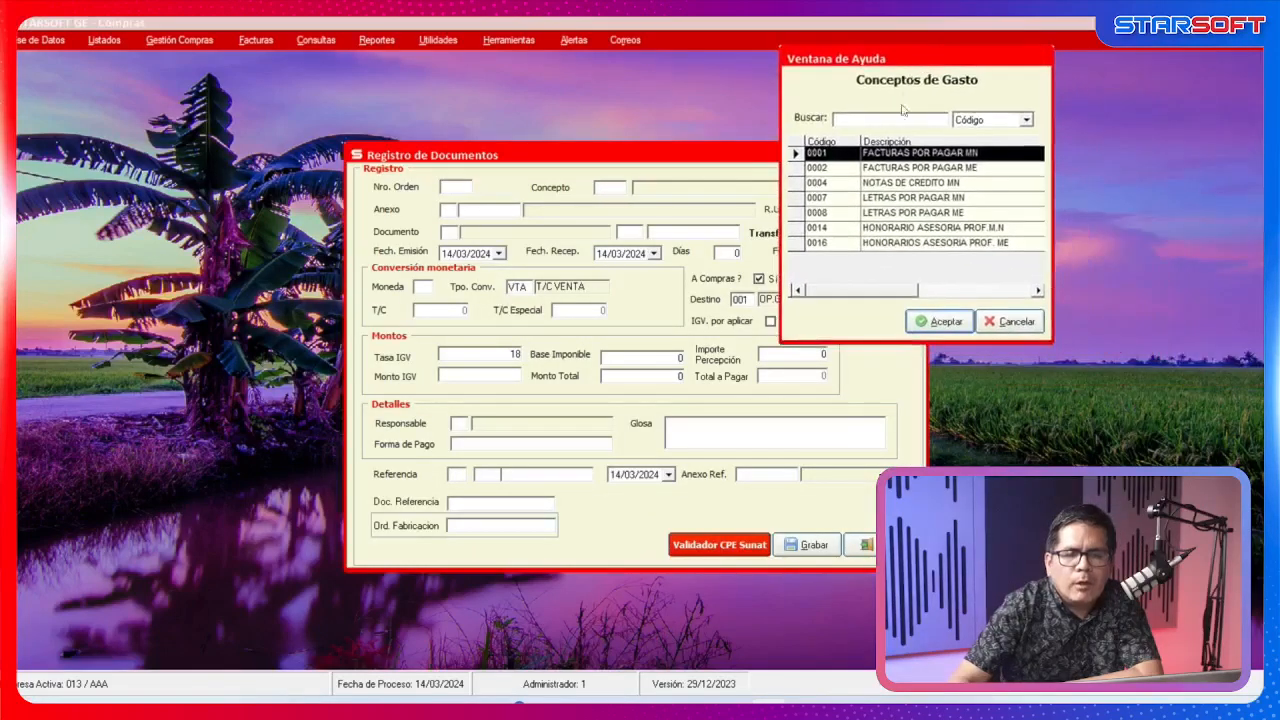
left_click(943, 321)
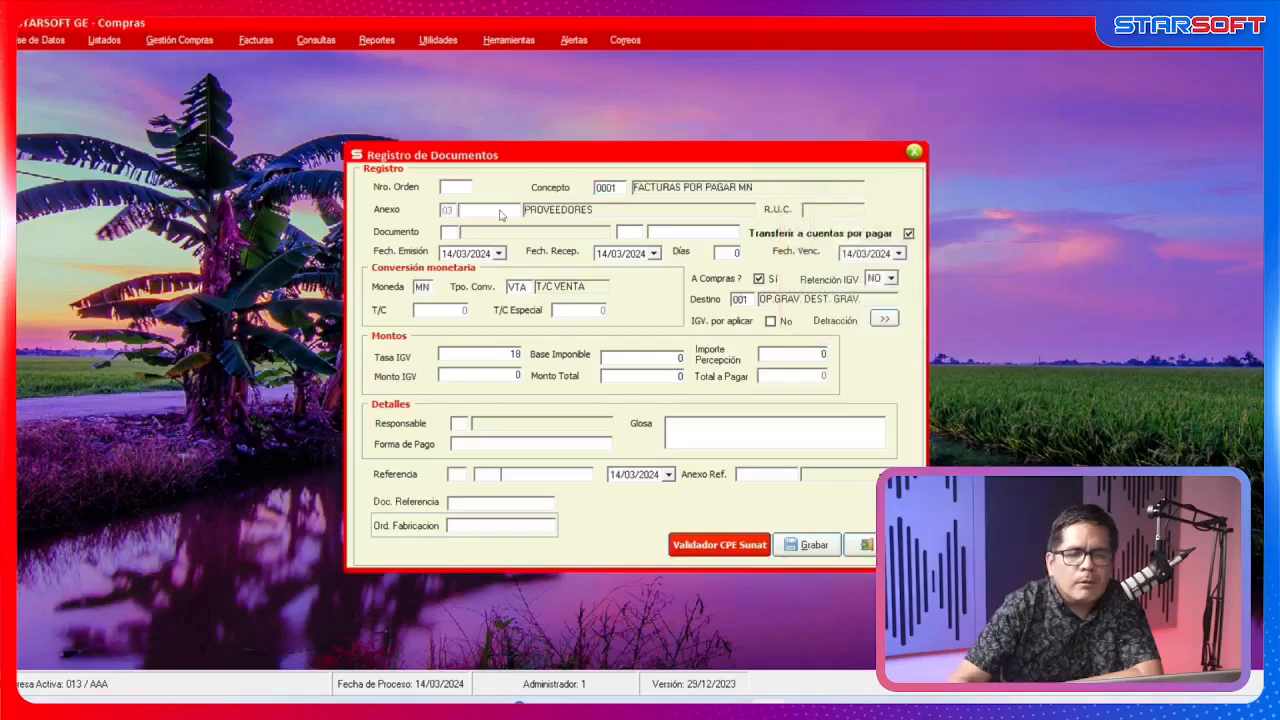
double_click(500, 211)
double_click(1047, 276)
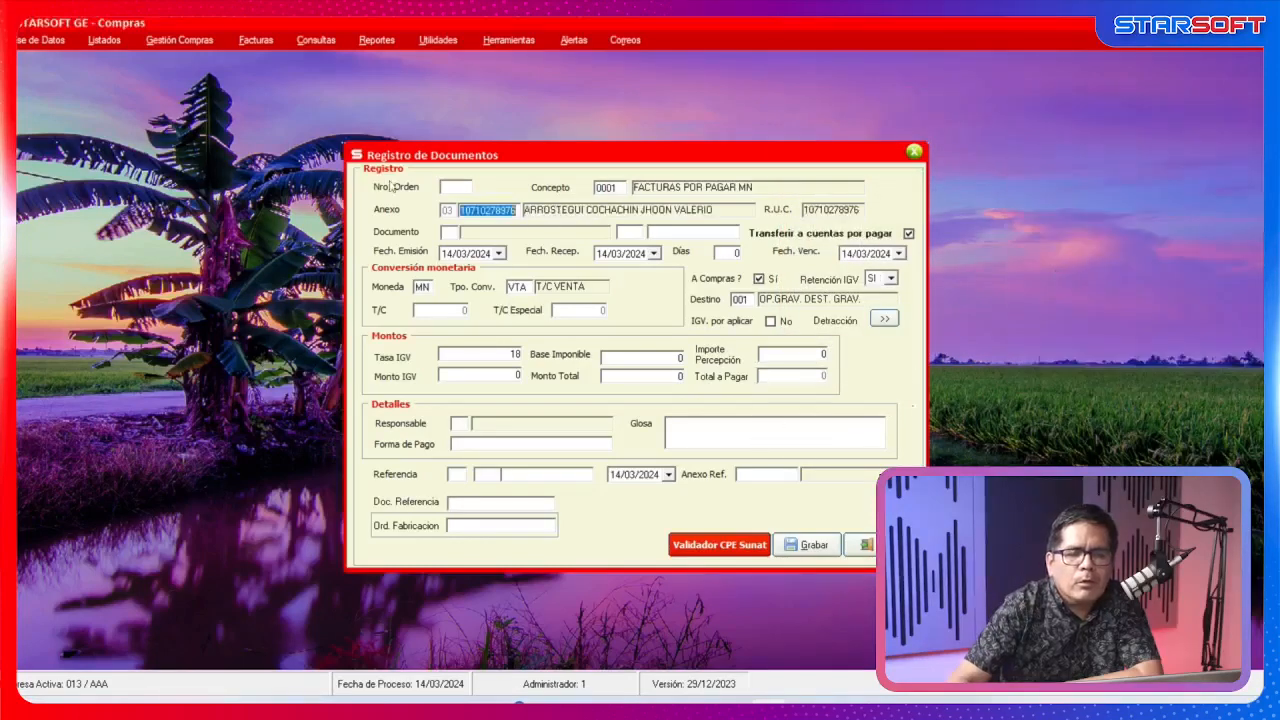
Identify the document as type FT (Factura), series F002, number 15515.
key("Return")
type("FT")
key("Return")
type("F003")
type("15515")
key("Return")
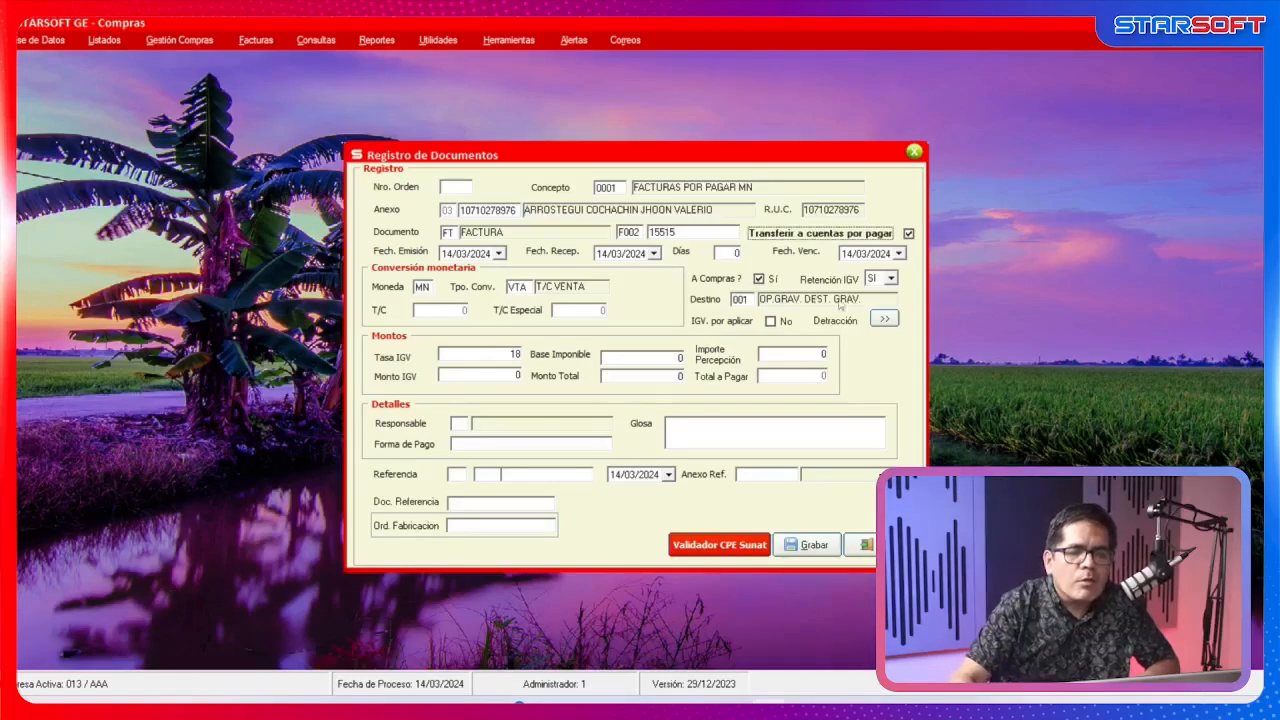
Keep the VTA conversion type, set the Base Imponible to 100 and accept the valuation.
left_click(518, 288)
key("Return")
key("Return")
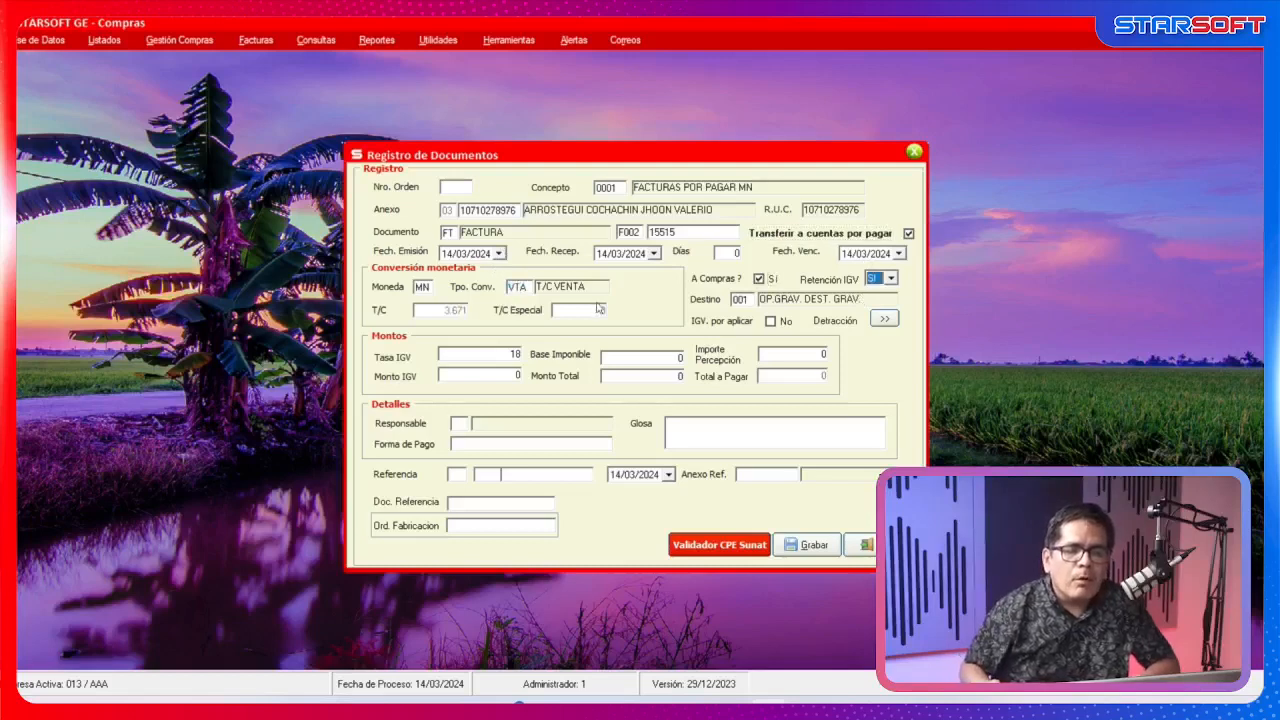
key("Return")
key("Return")
type("100")
key("Return")
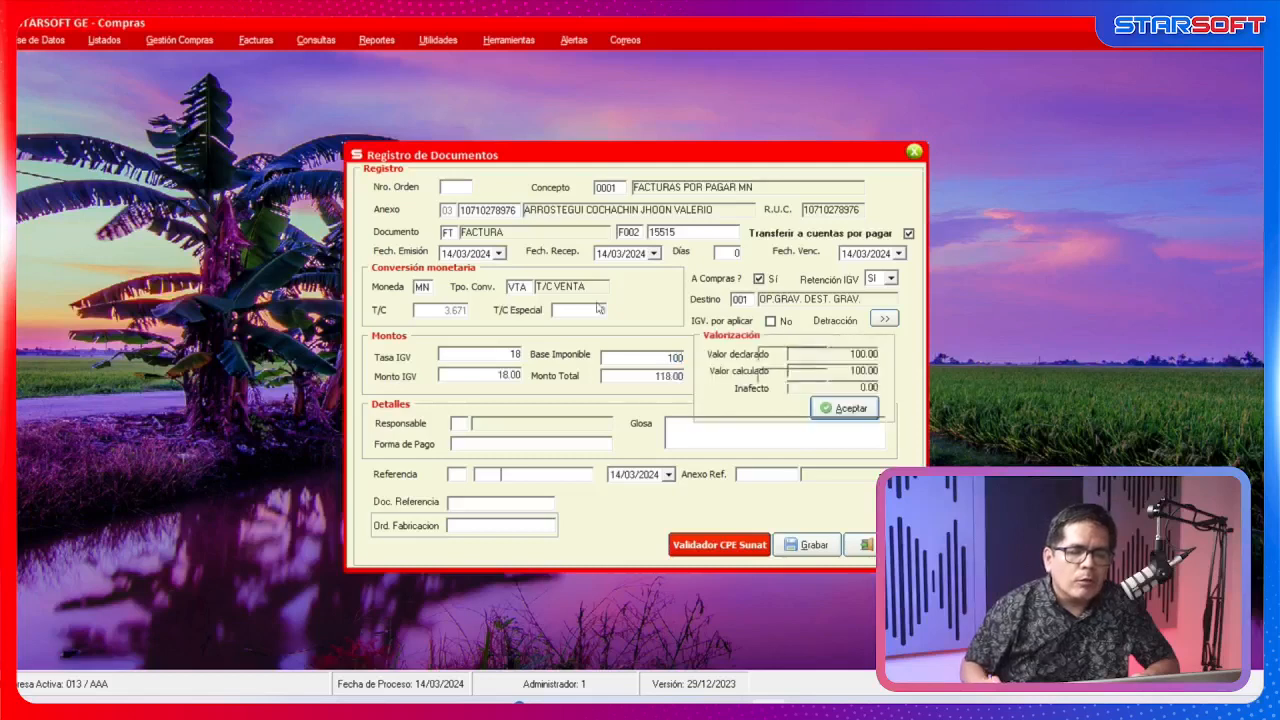
key("Return")
Set the Responsable to code 01 and the Glosa to COMPRA DE MERCADERIAS.
type("01")
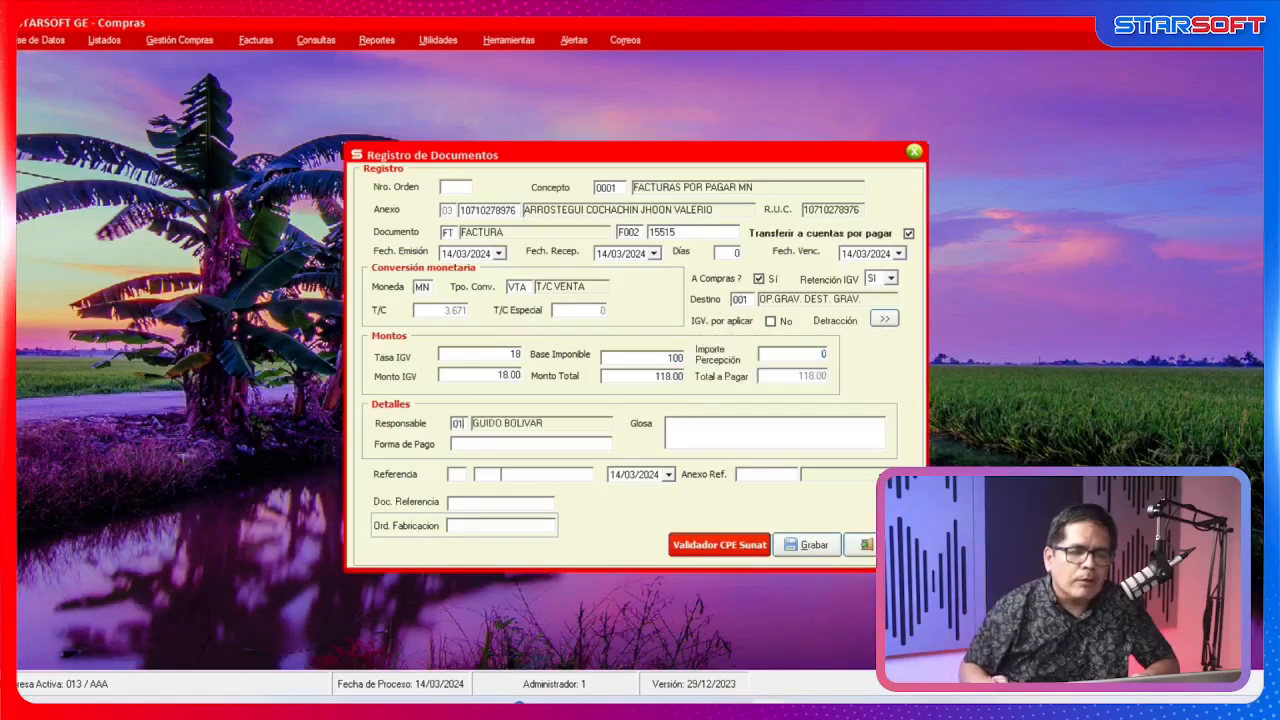
type("UUU")
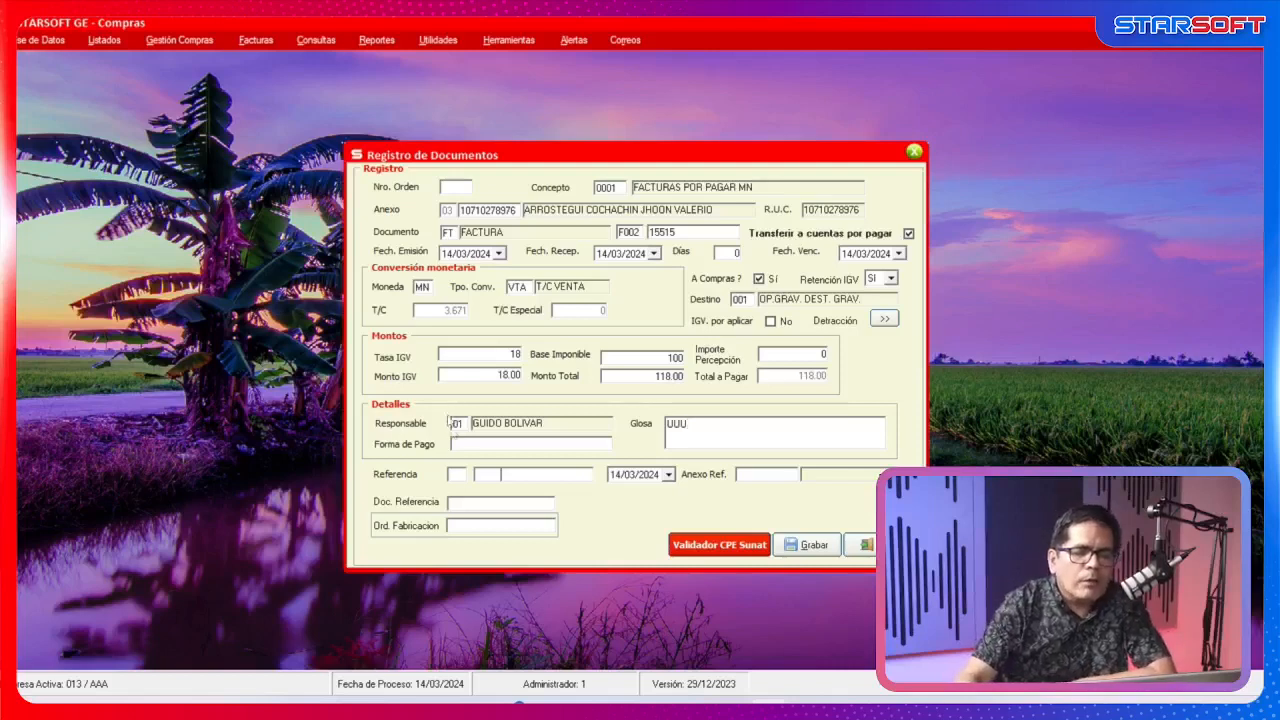
double_click(676, 424)
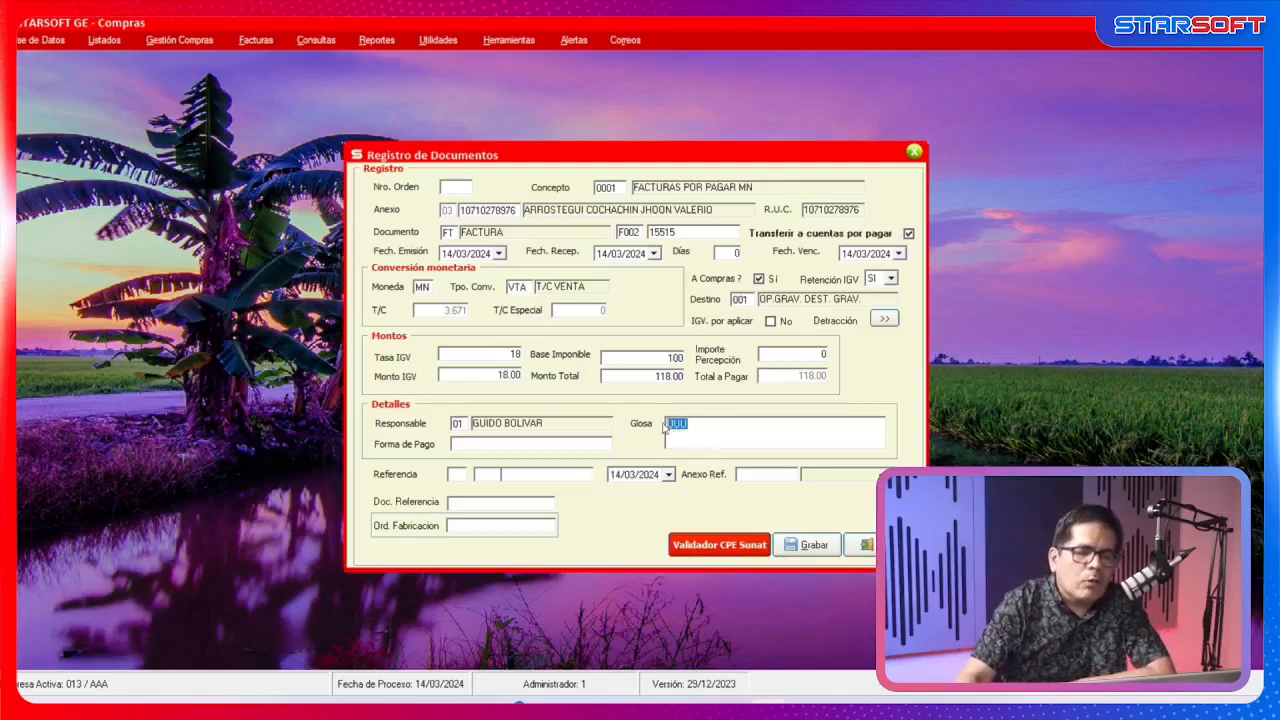
type("COMPR")
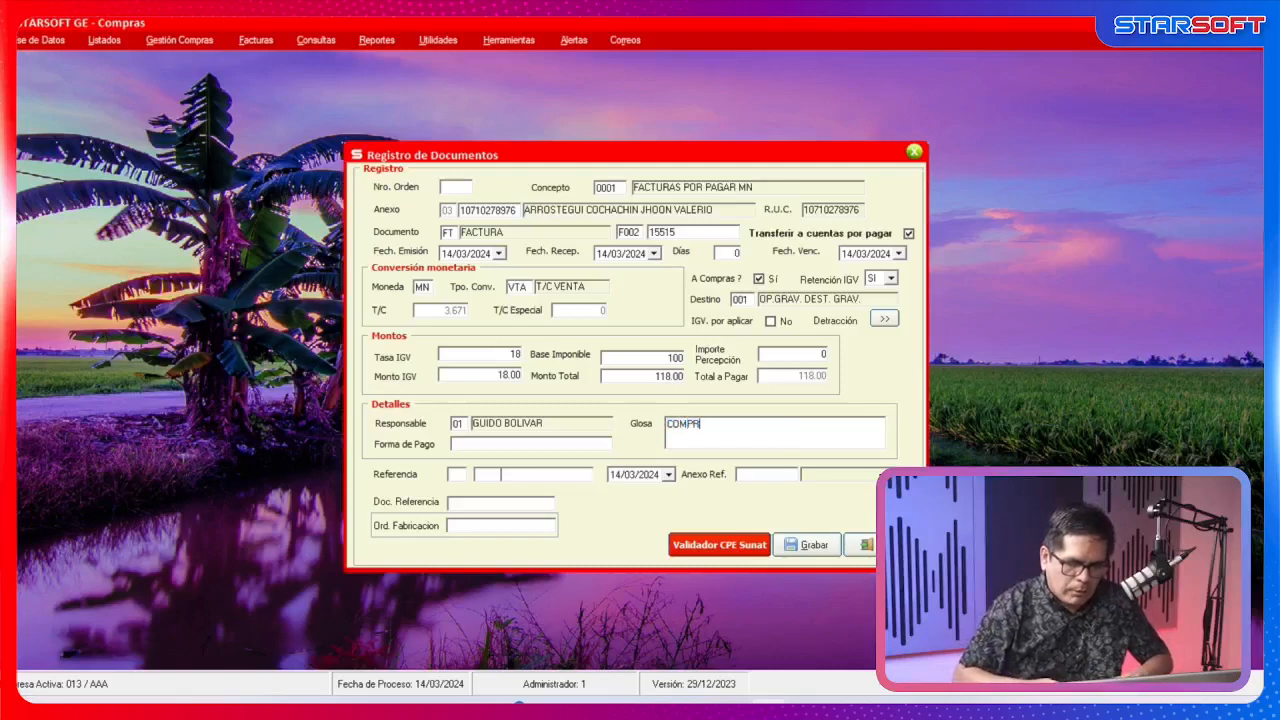
type("A DE MERCADERIAS")
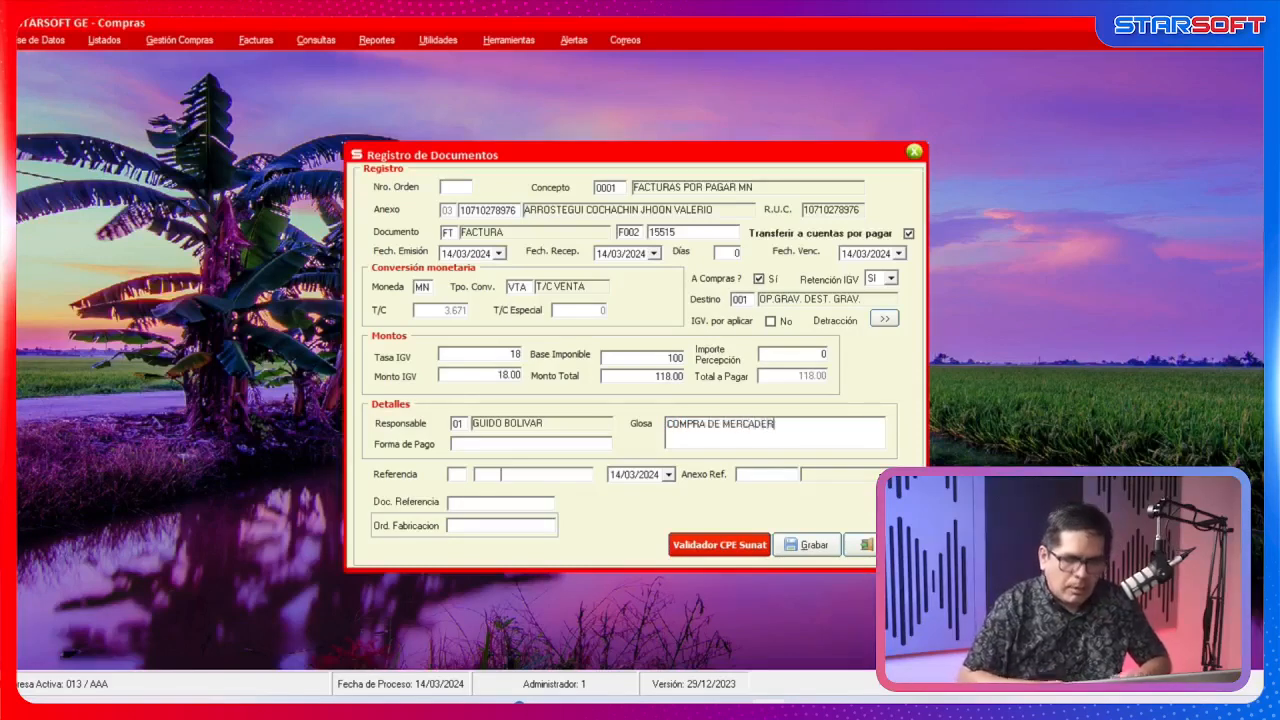
Save the document with the proposed order number and choose to post it to accounting.
left_click(806, 545)
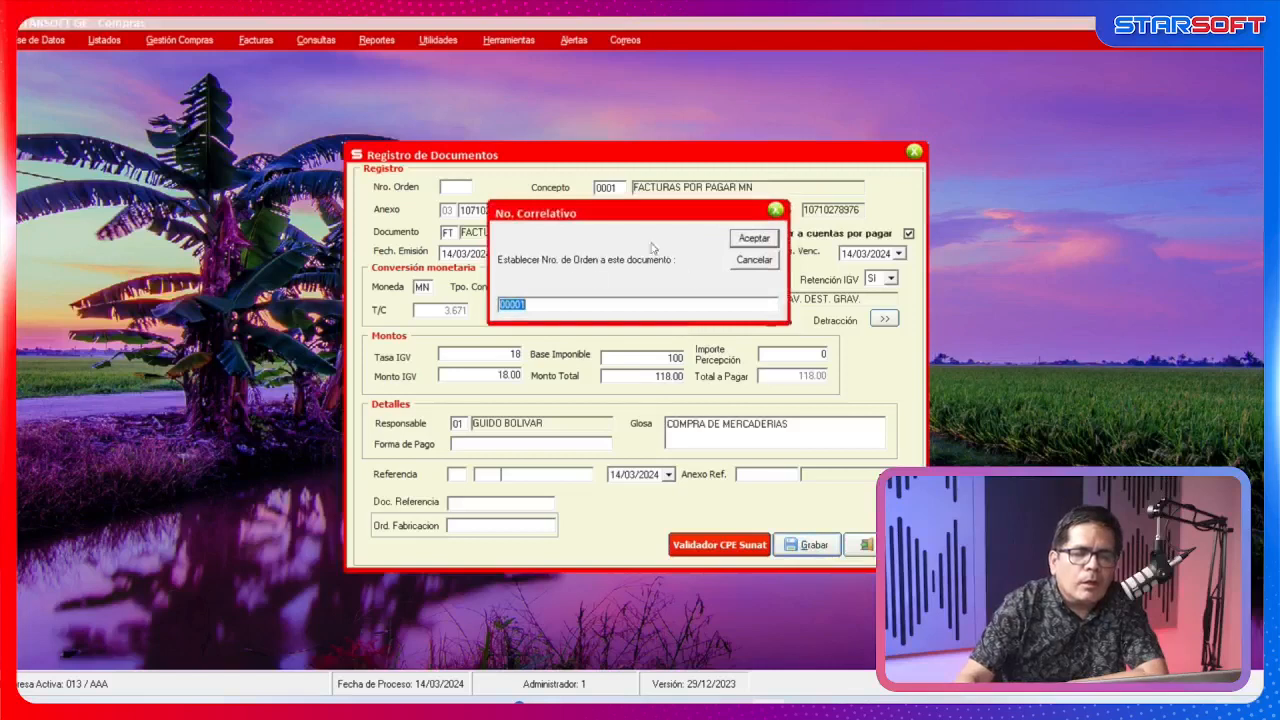
left_click(754, 240)
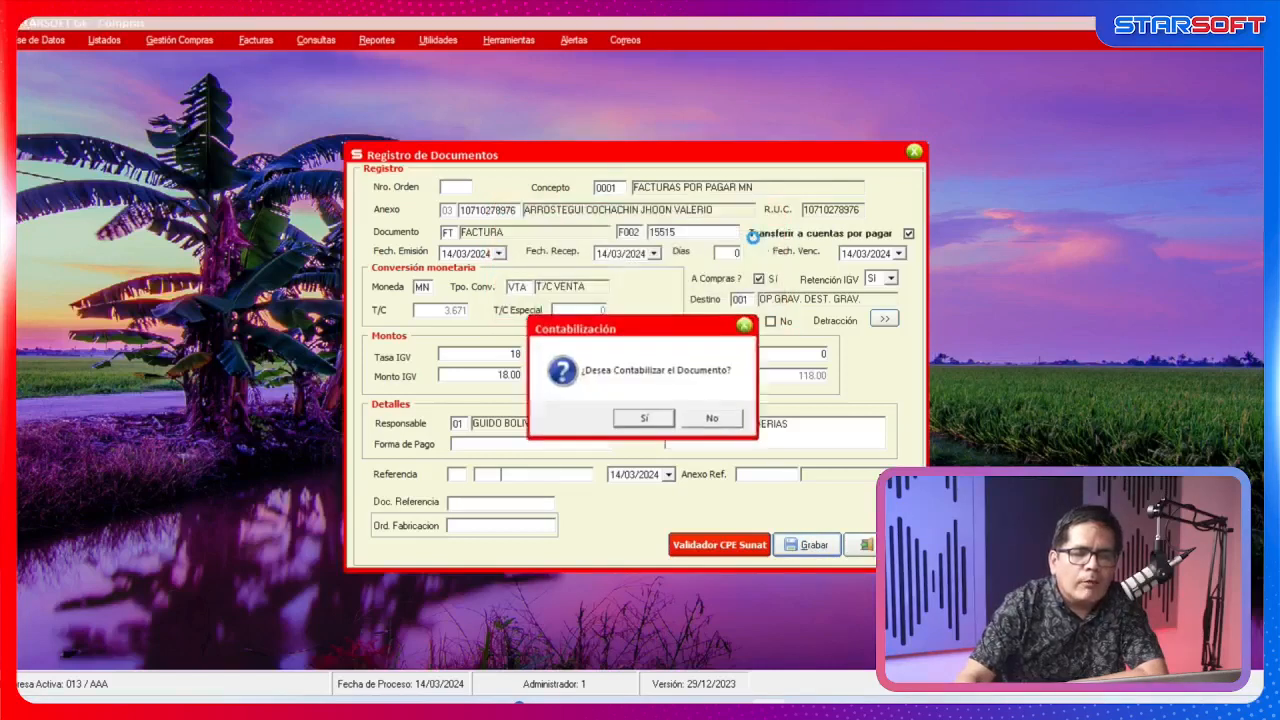
left_click(646, 419)
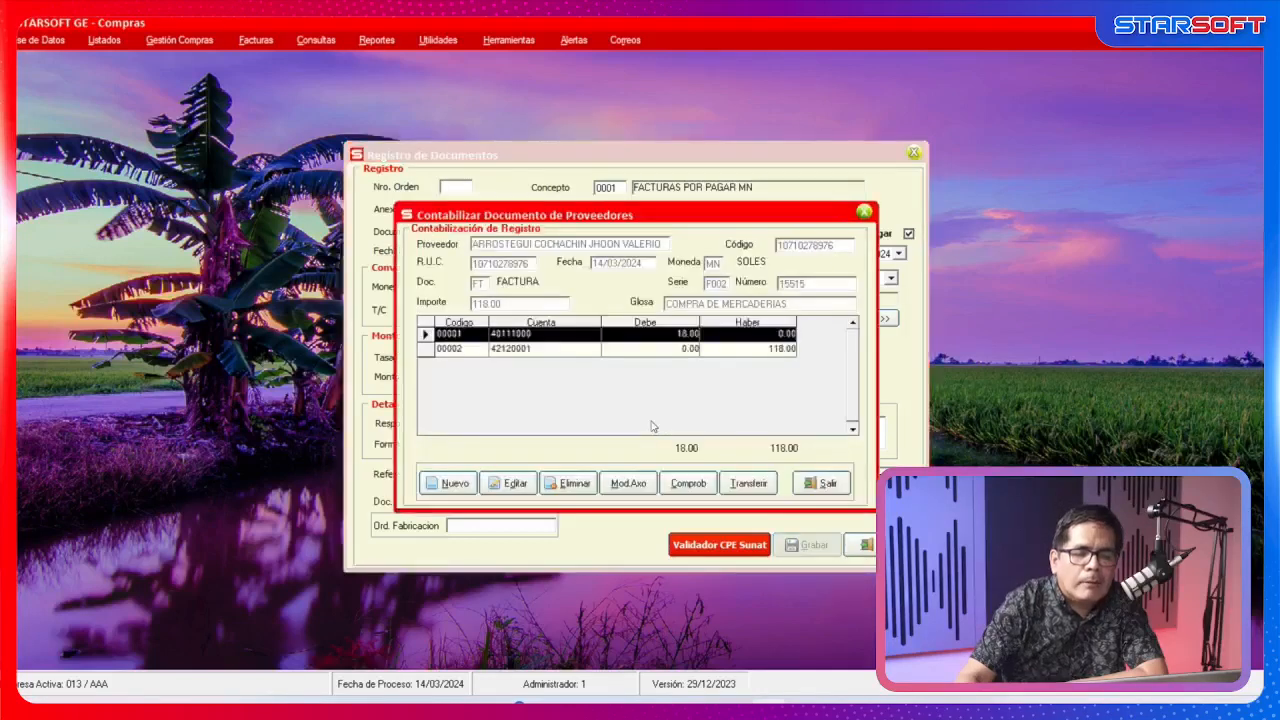
Add a new accounting detail line on account 63210100, Asesoria y Consultoria Administrativa, from the chart of accounts.
left_click(466, 484)
double_click(558, 316)
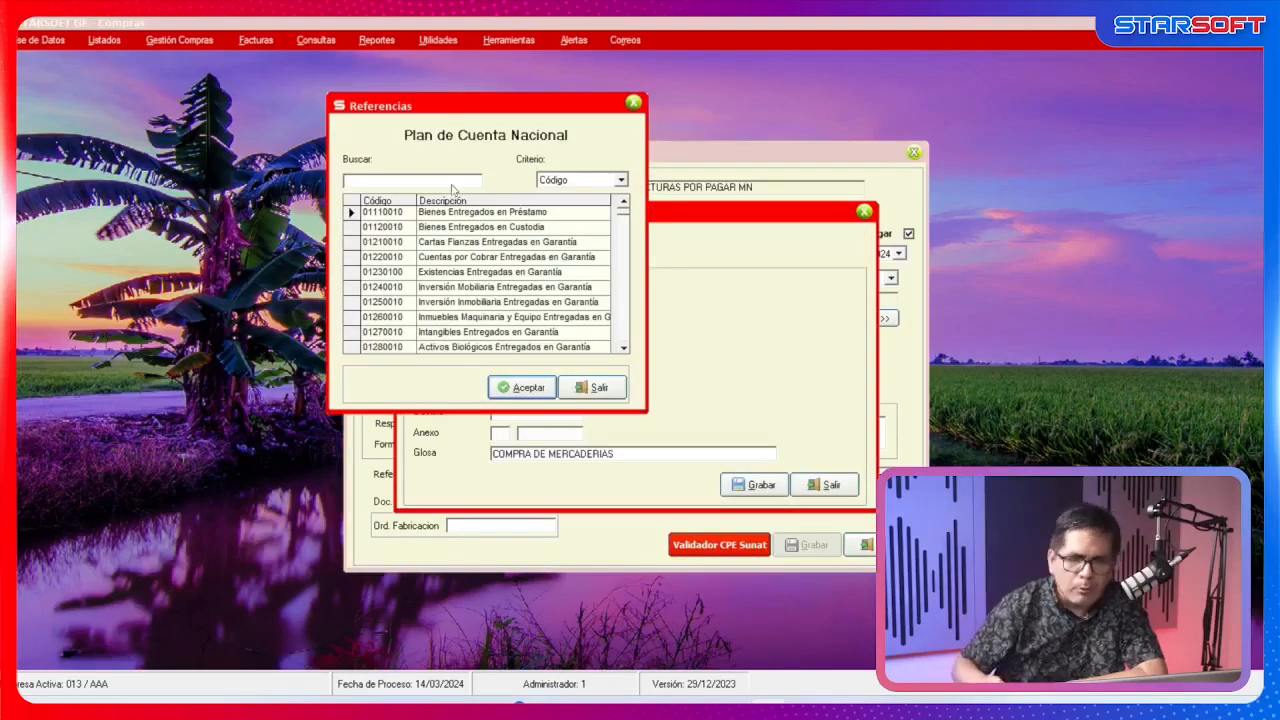
type("63")
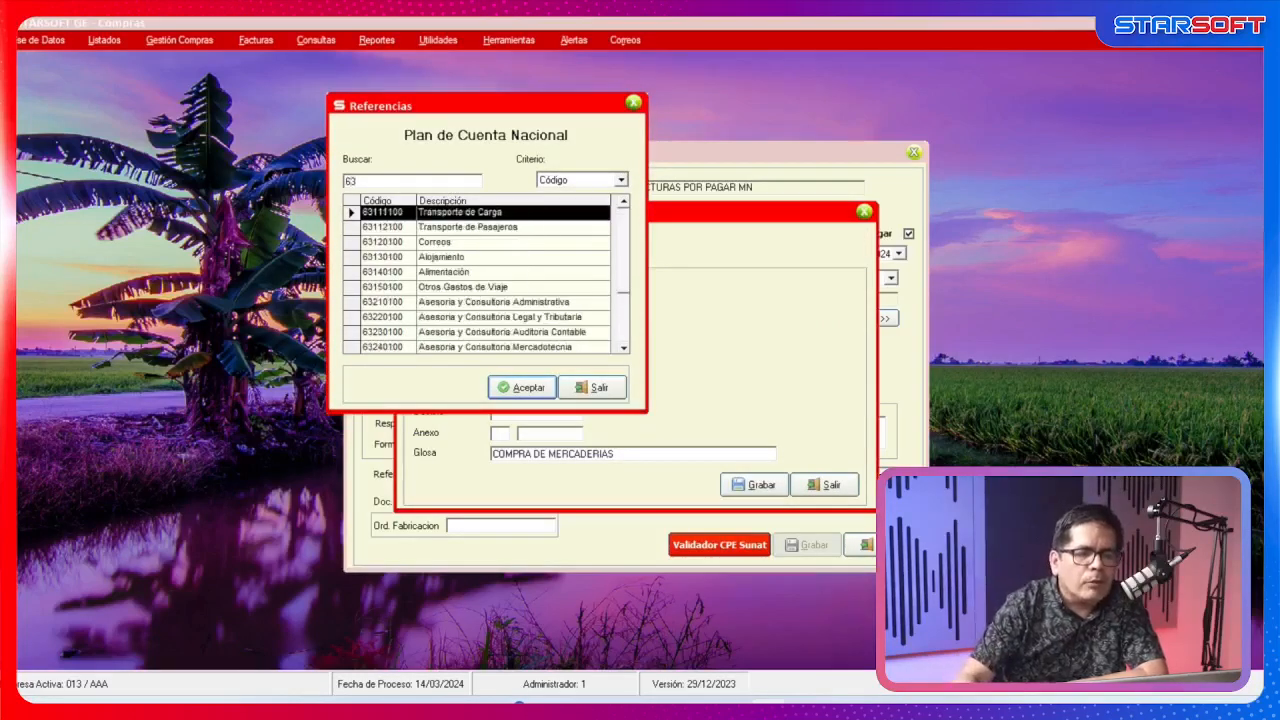
left_click(478, 273)
left_click(486, 289)
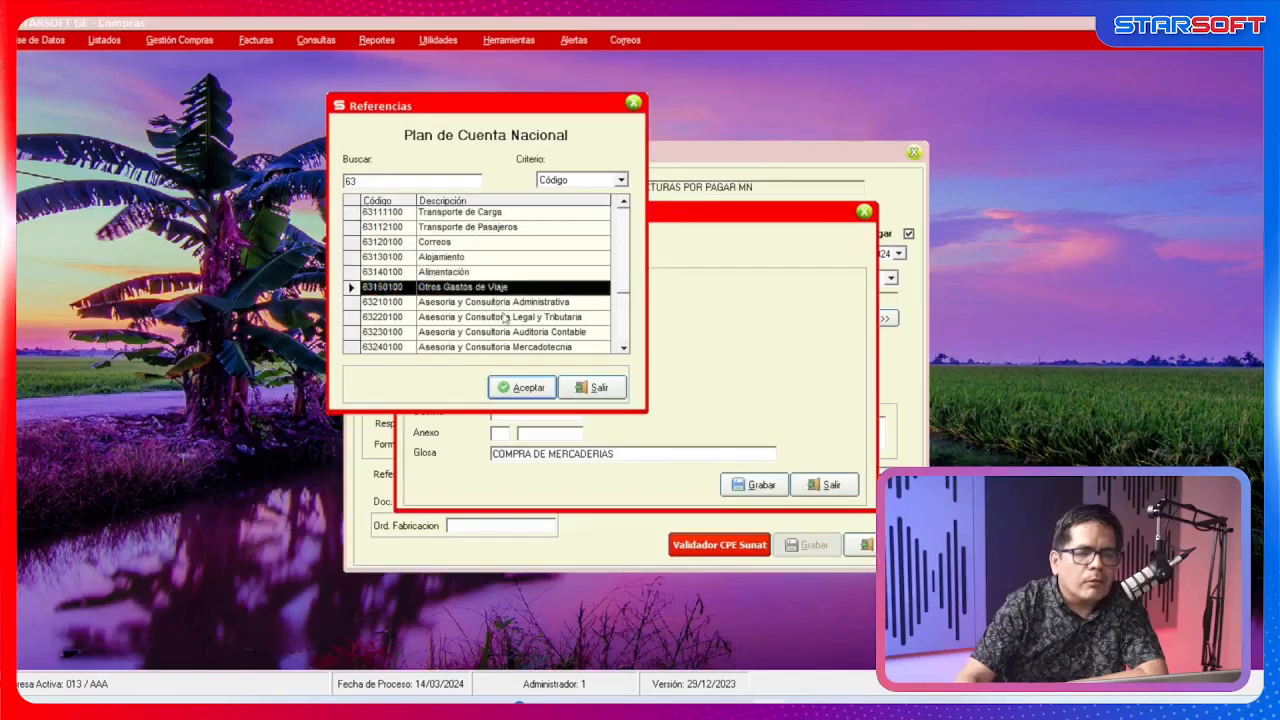
left_click(510, 302)
left_click(522, 387)
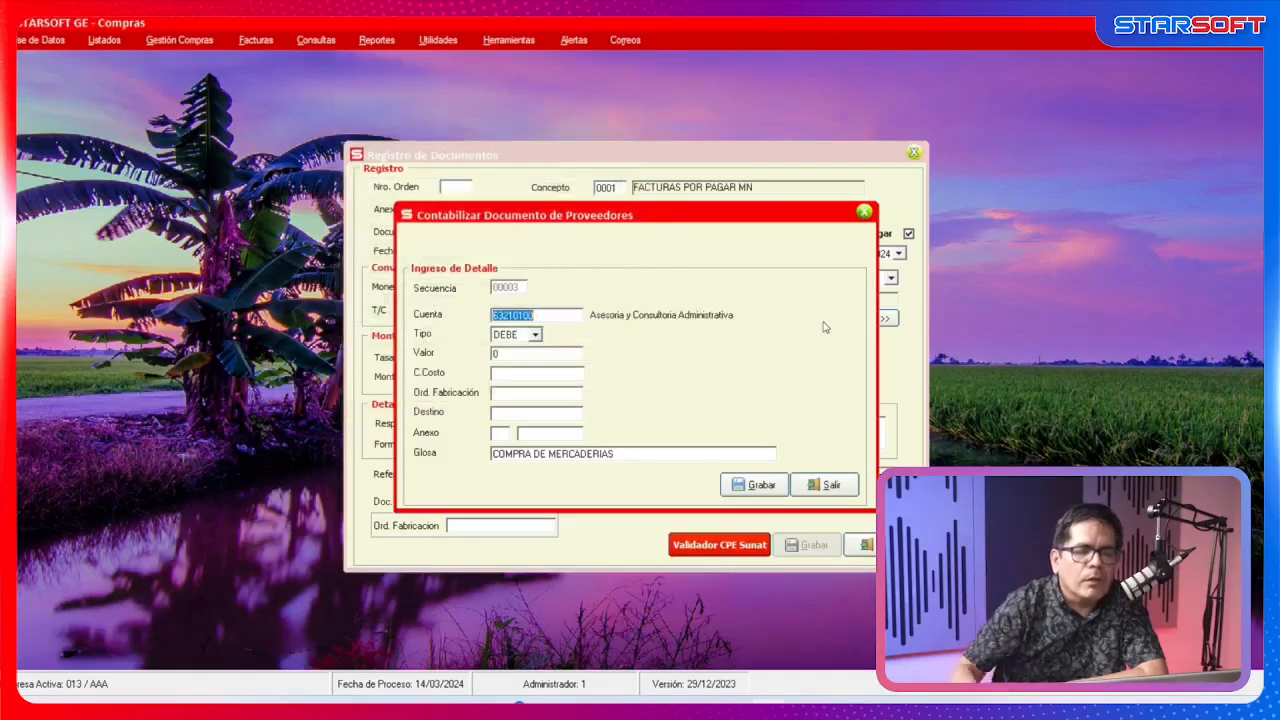
Set the detail line to DEBE with a value of 100, save it and leave the detail entry form.
key("Return")
key("Return")
key("Return")
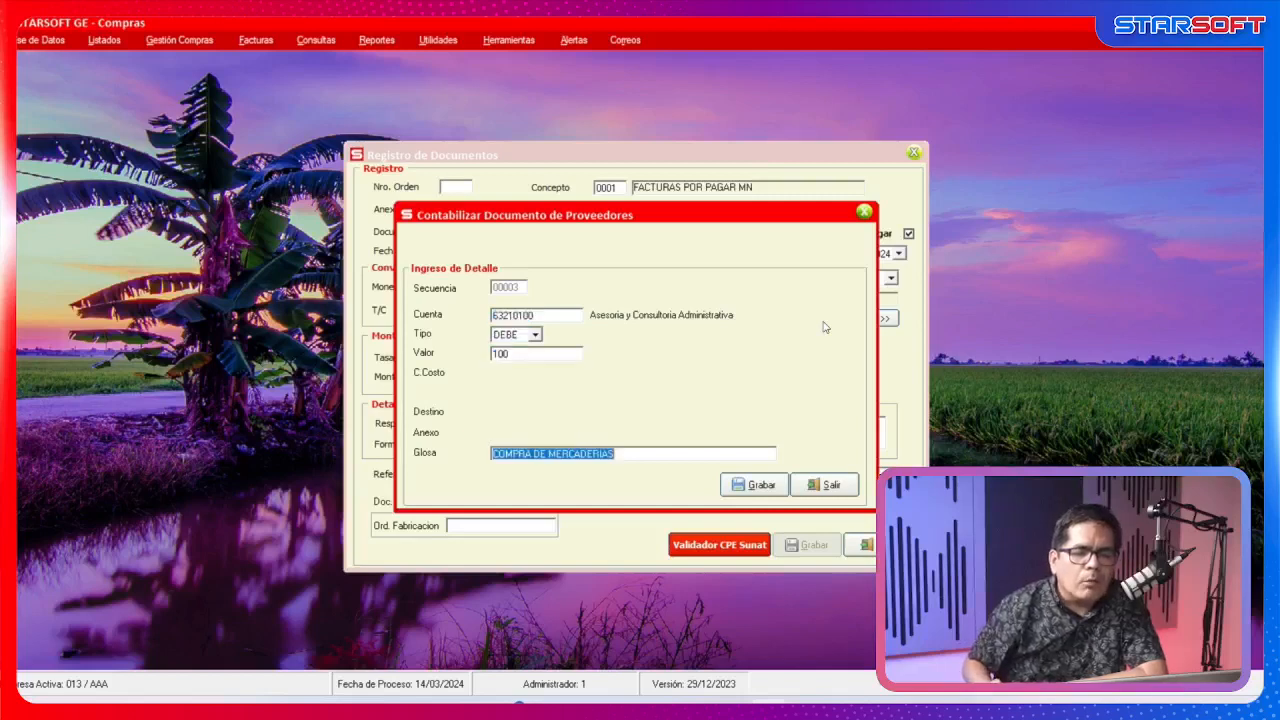
key("Return")
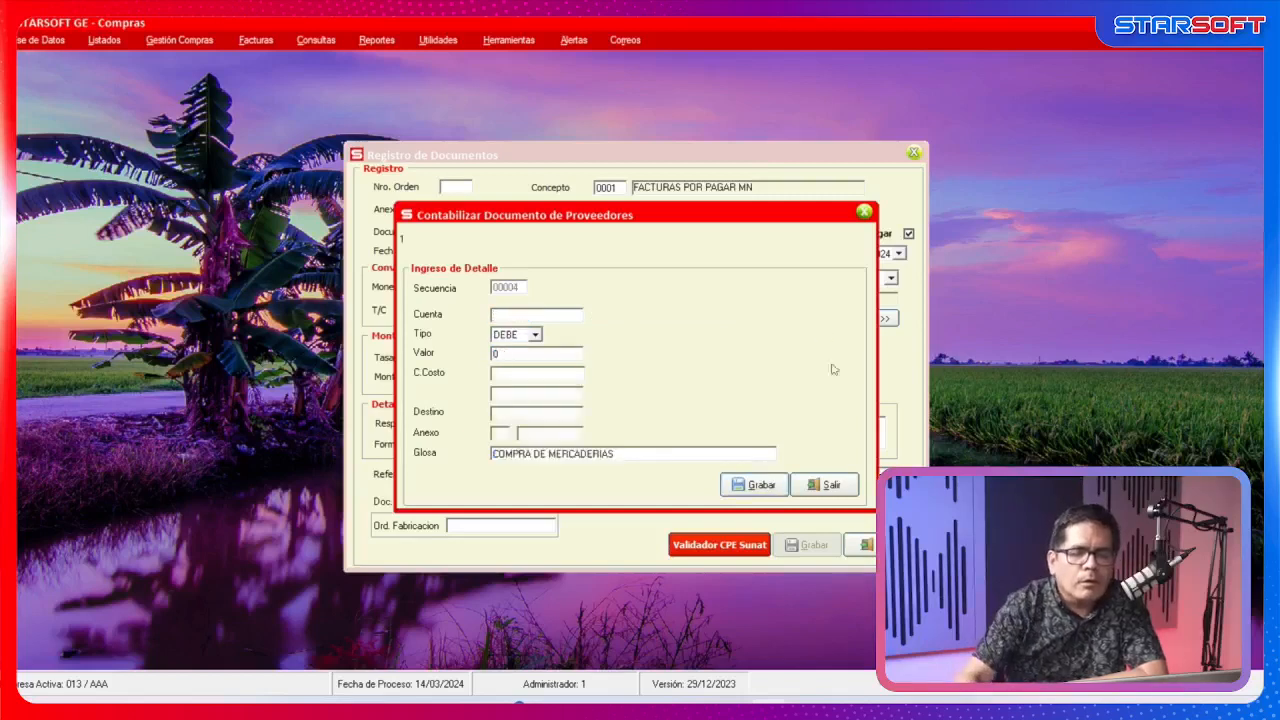
left_click(822, 486)
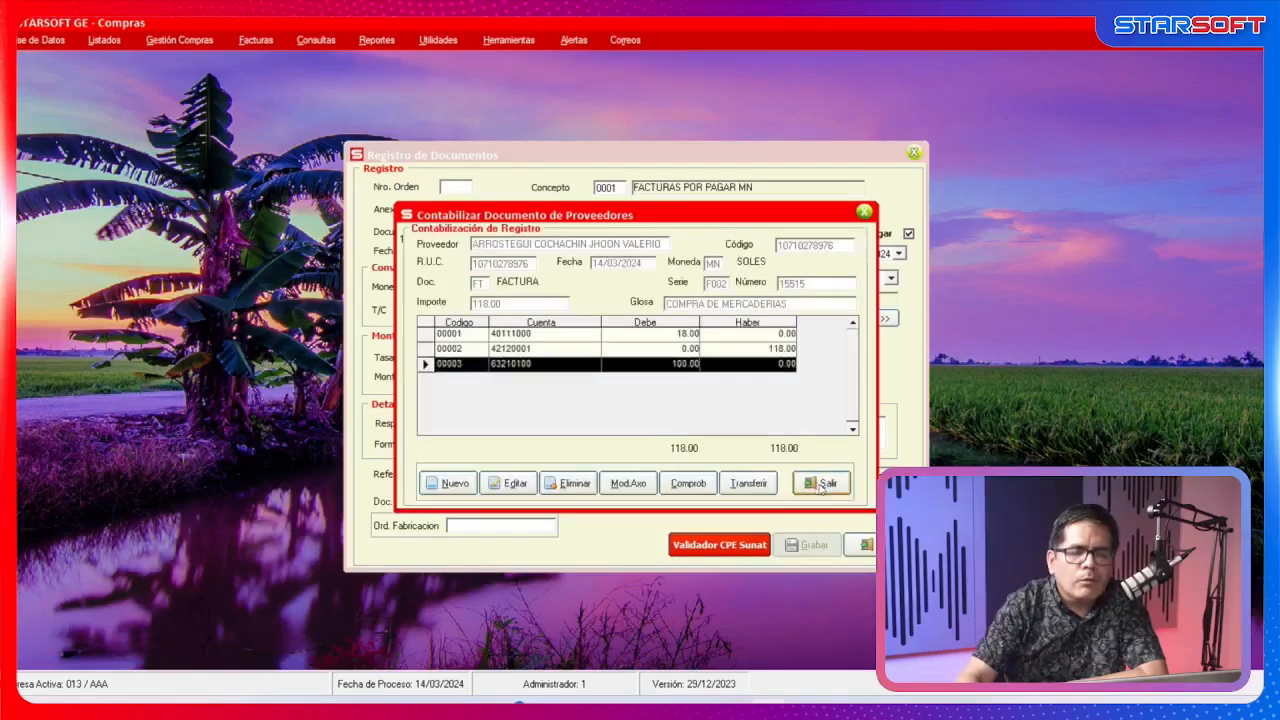
Transfer the accounting entry to subdiario 04 with voucher 0003 and return to the document list.
left_click(750, 488)
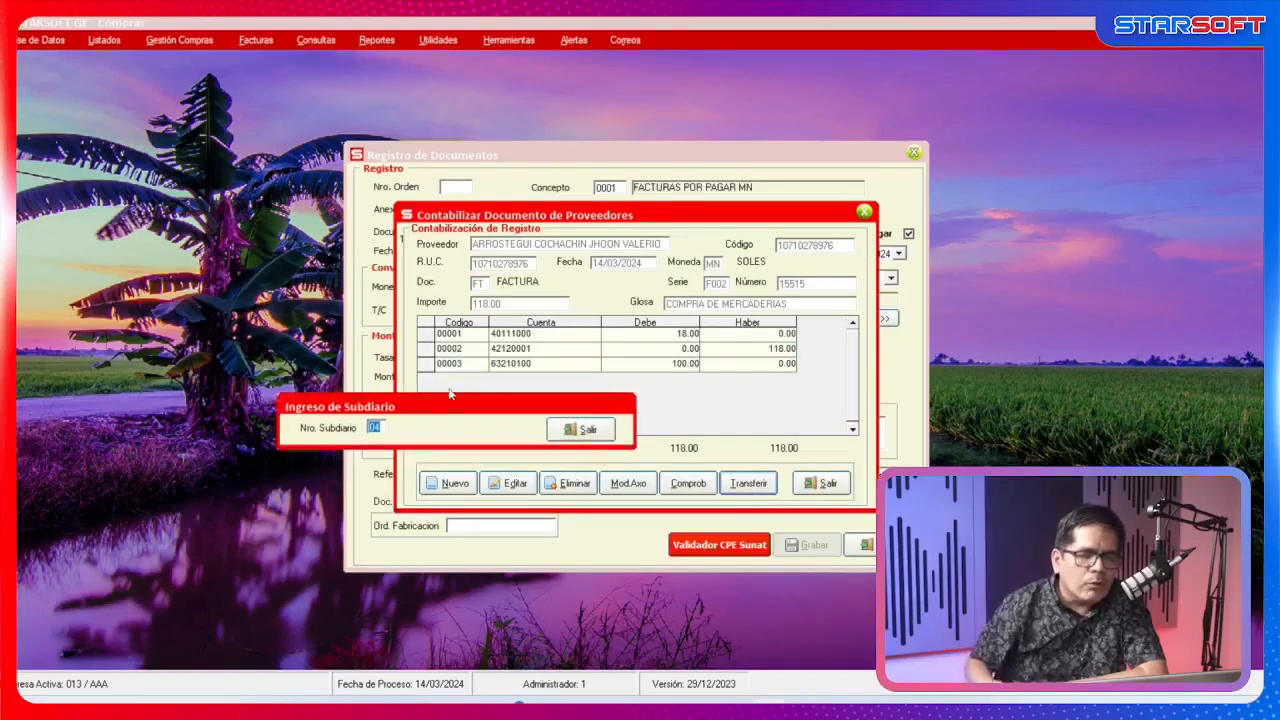
key("Return")
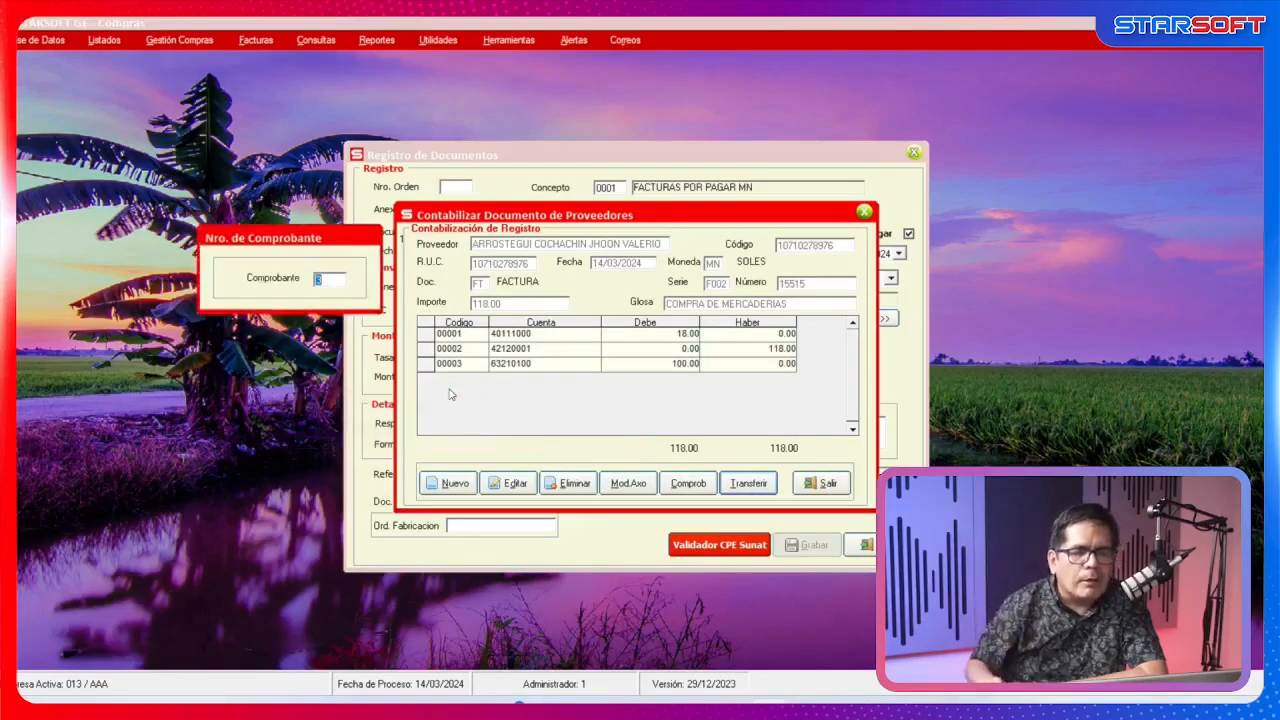
key("Return")
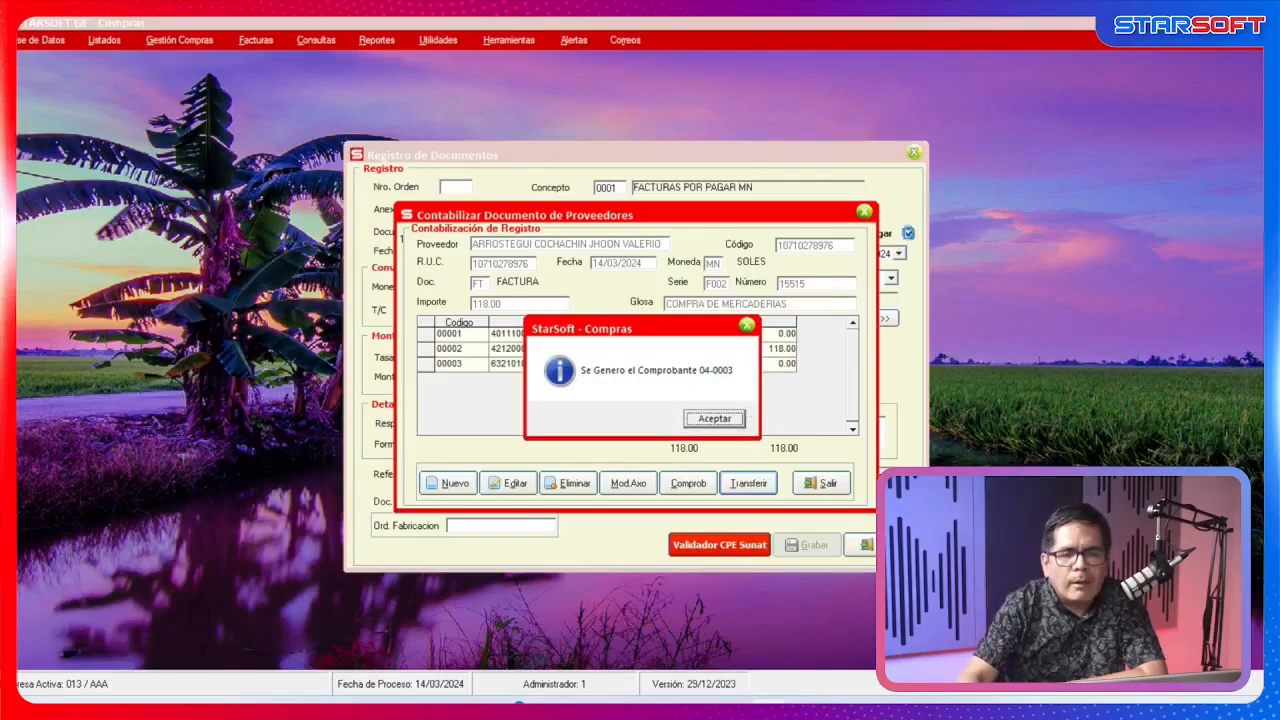
left_click(731, 421)
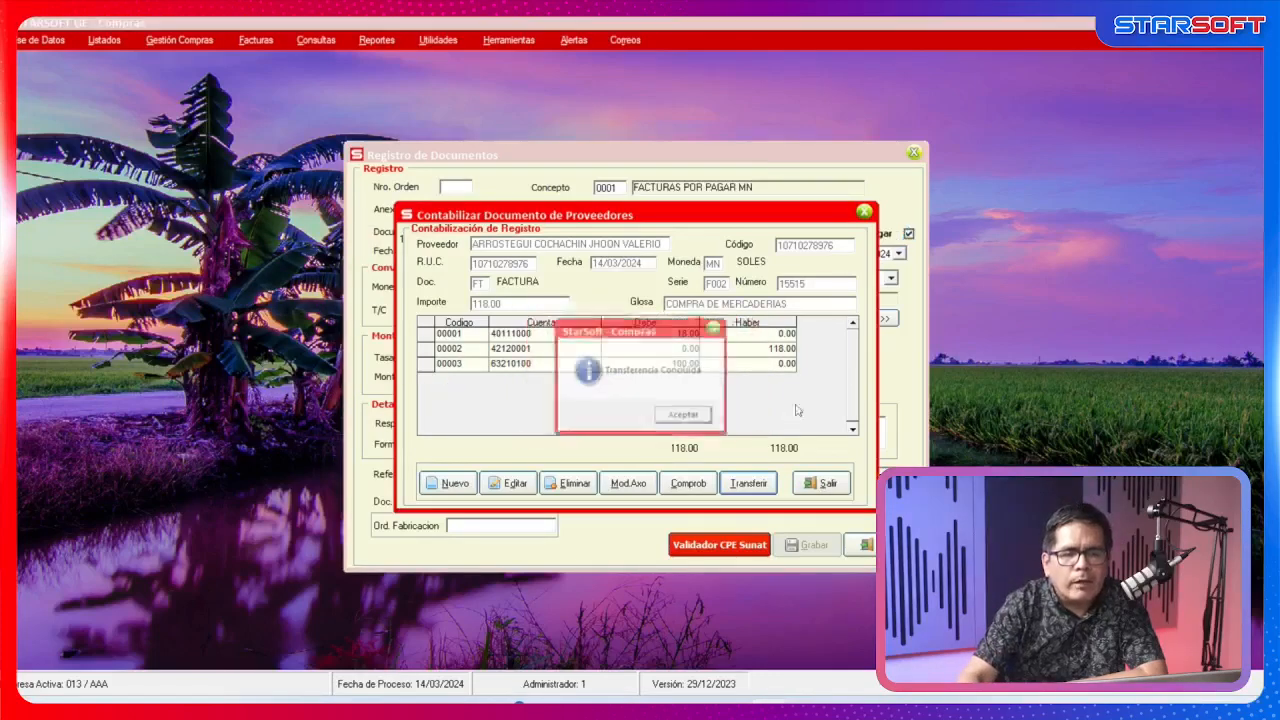
left_click(687, 418)
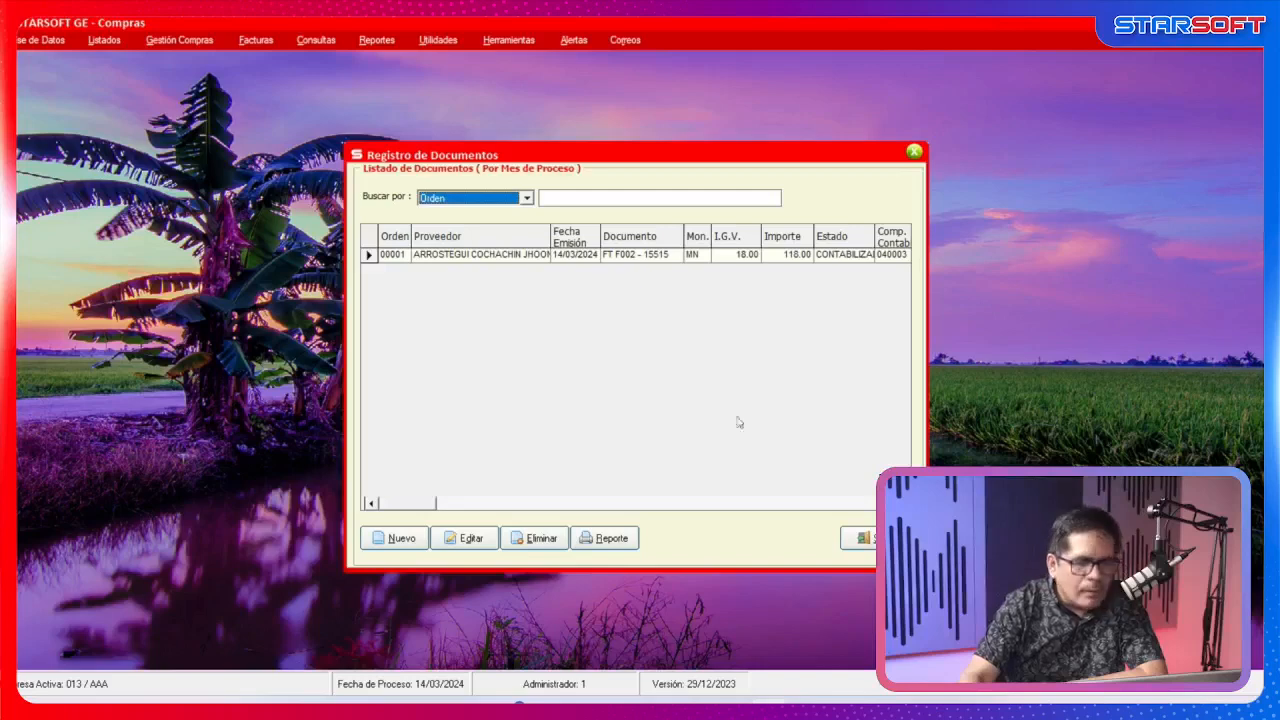
Switch to STARSOFT GE Cuentas por Pagar and open the register of payable documents.
mouse_move(815, 705)
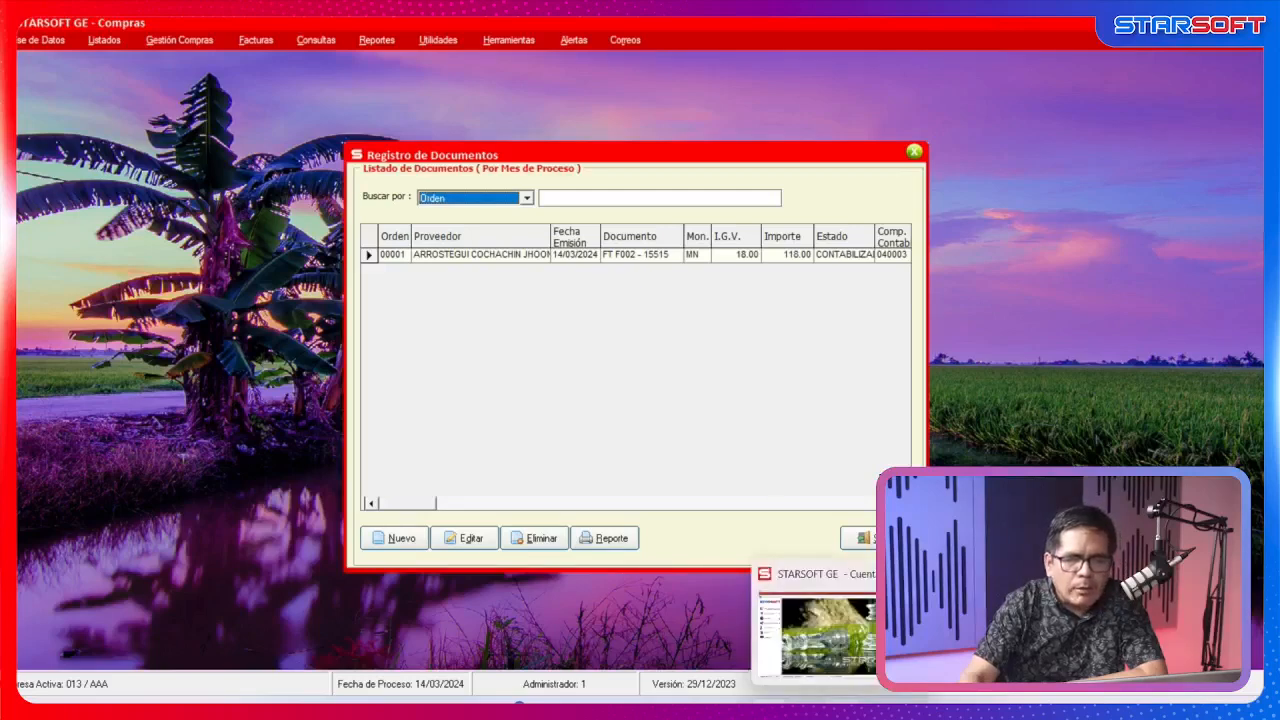
left_click(815, 632)
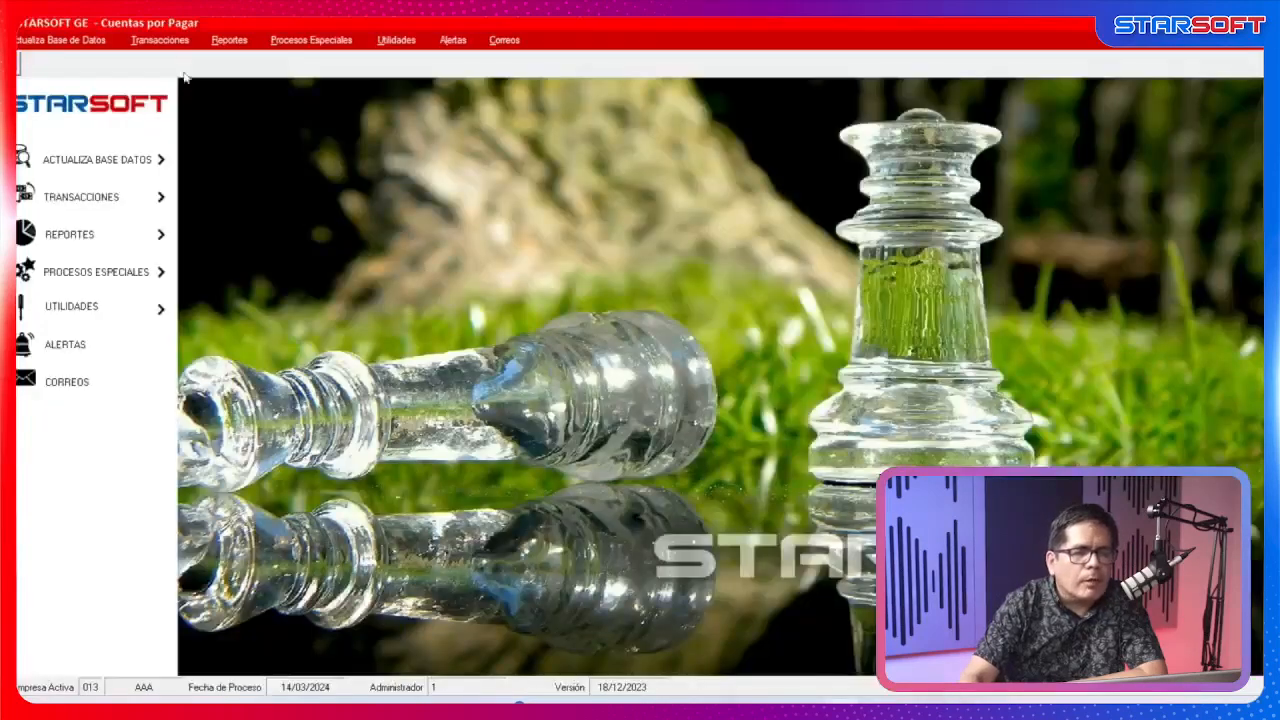
left_click(172, 42)
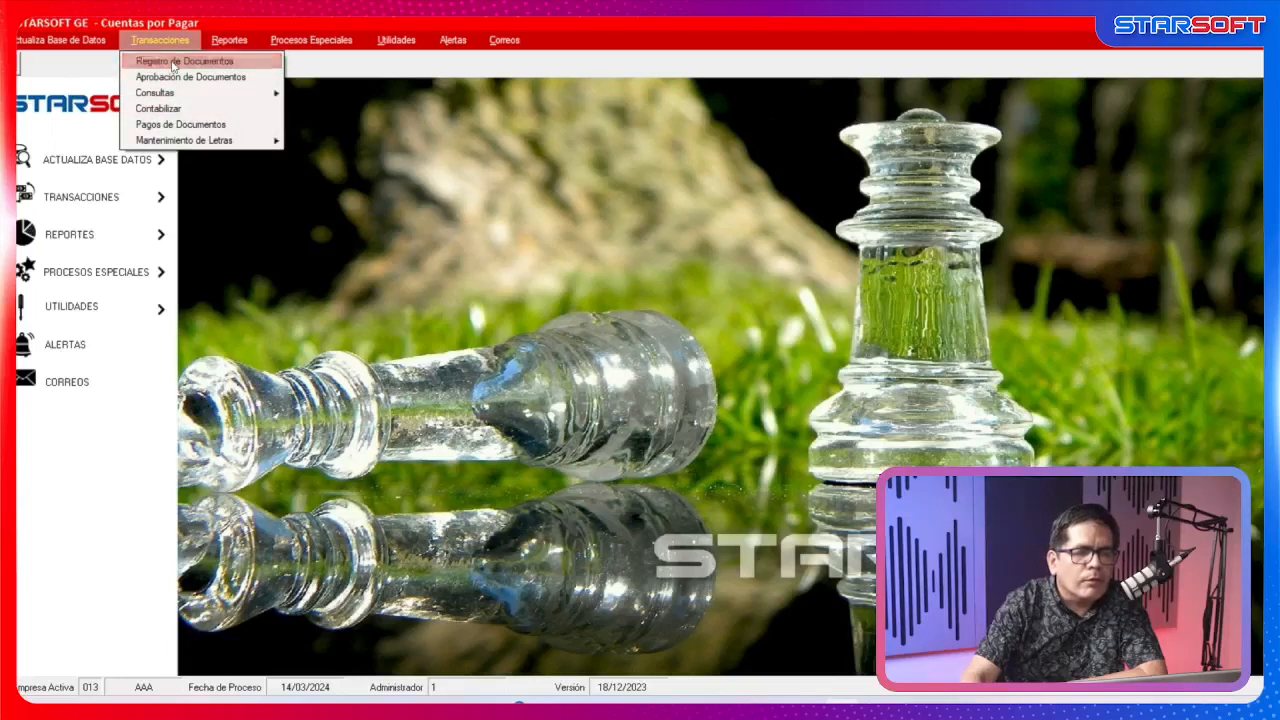
left_click(173, 62)
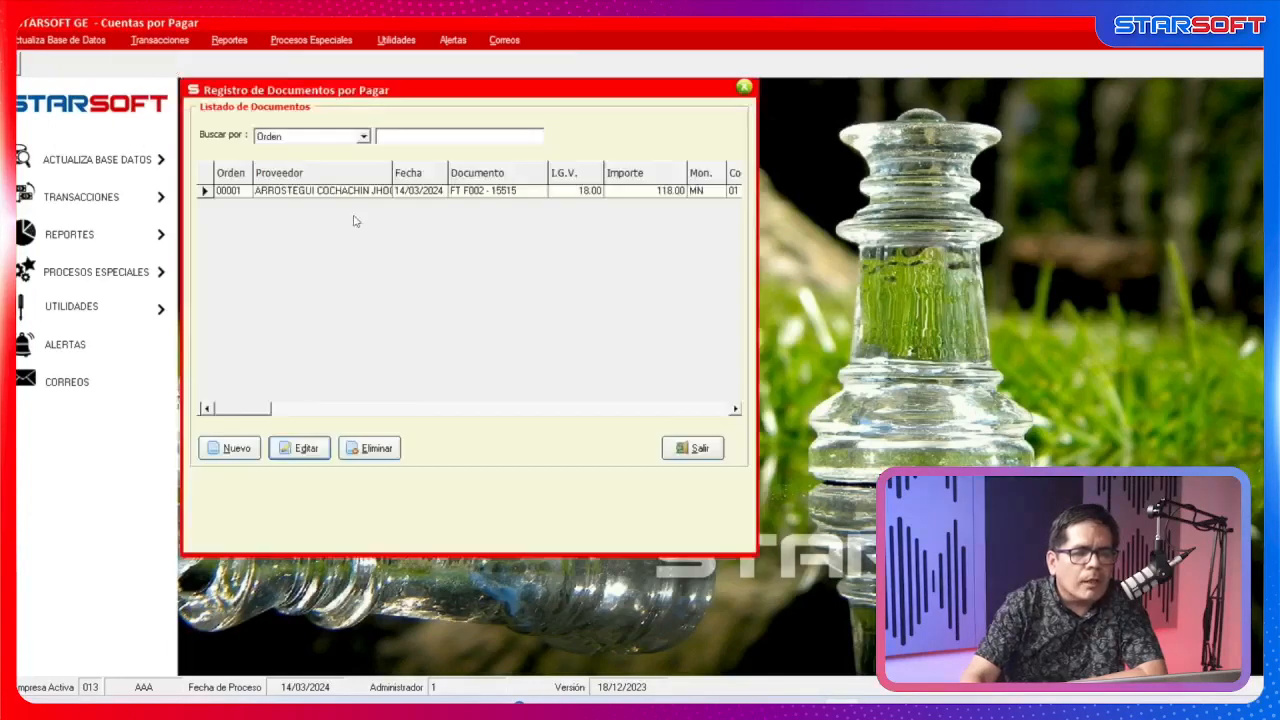
Open invoice FT F002 - 15515 from the payables list to review its registered data, and leave the form.
left_click(226, 193)
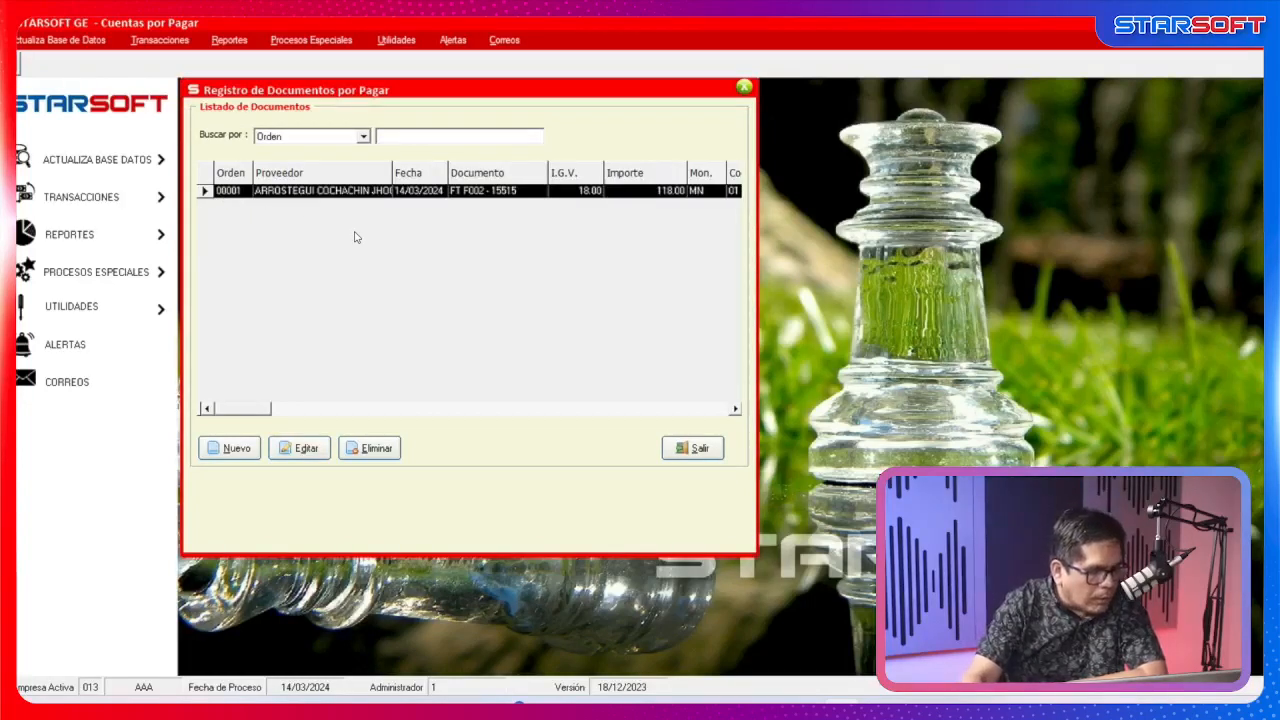
left_click(300, 448)
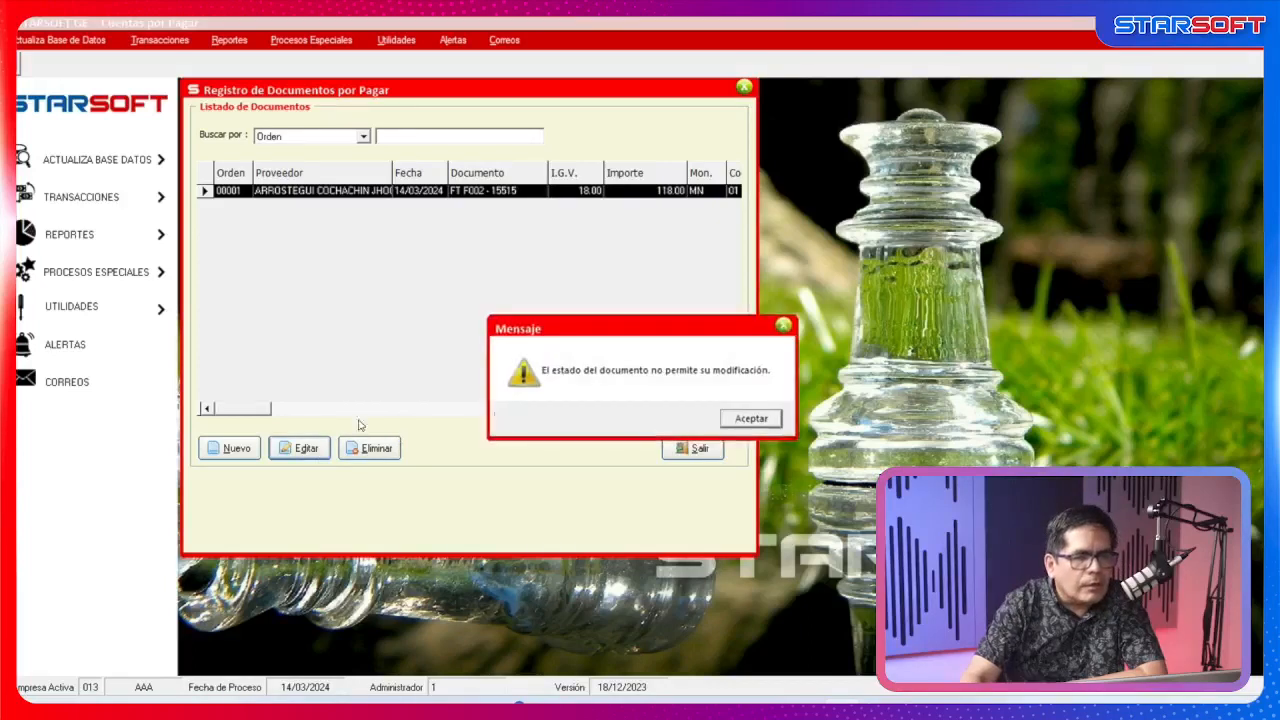
left_click(760, 424)
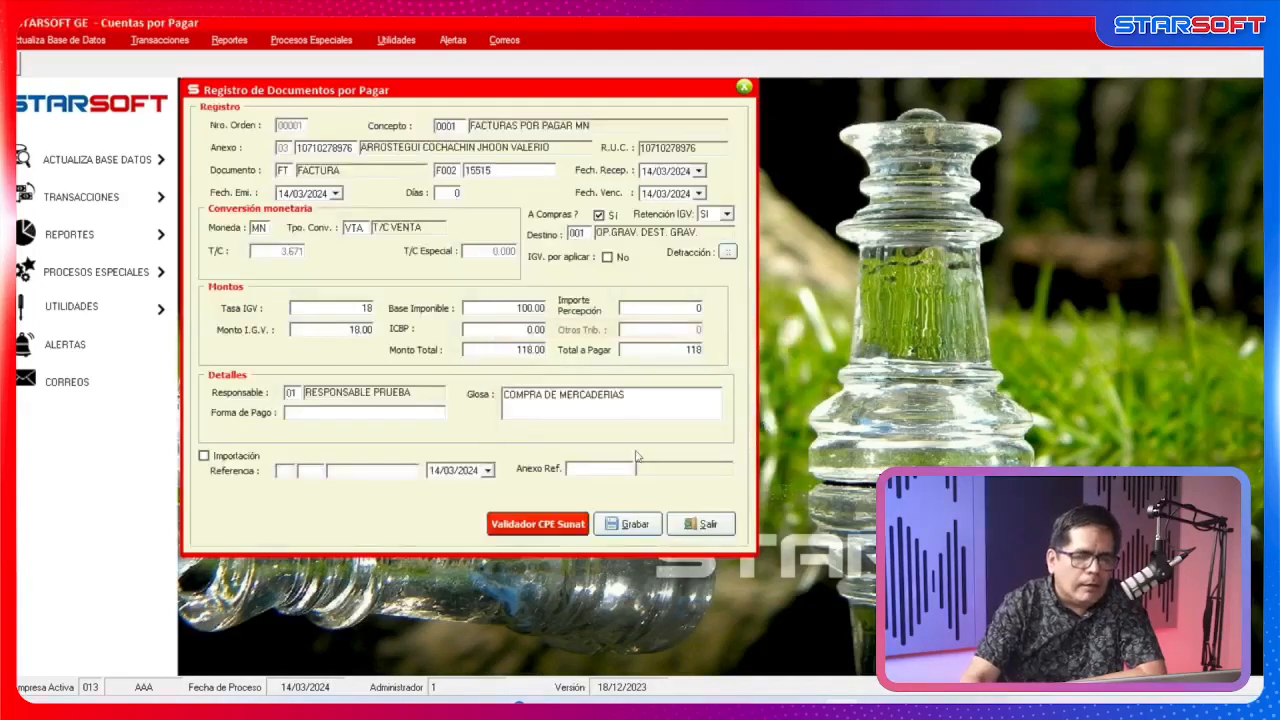
left_click(714, 528)
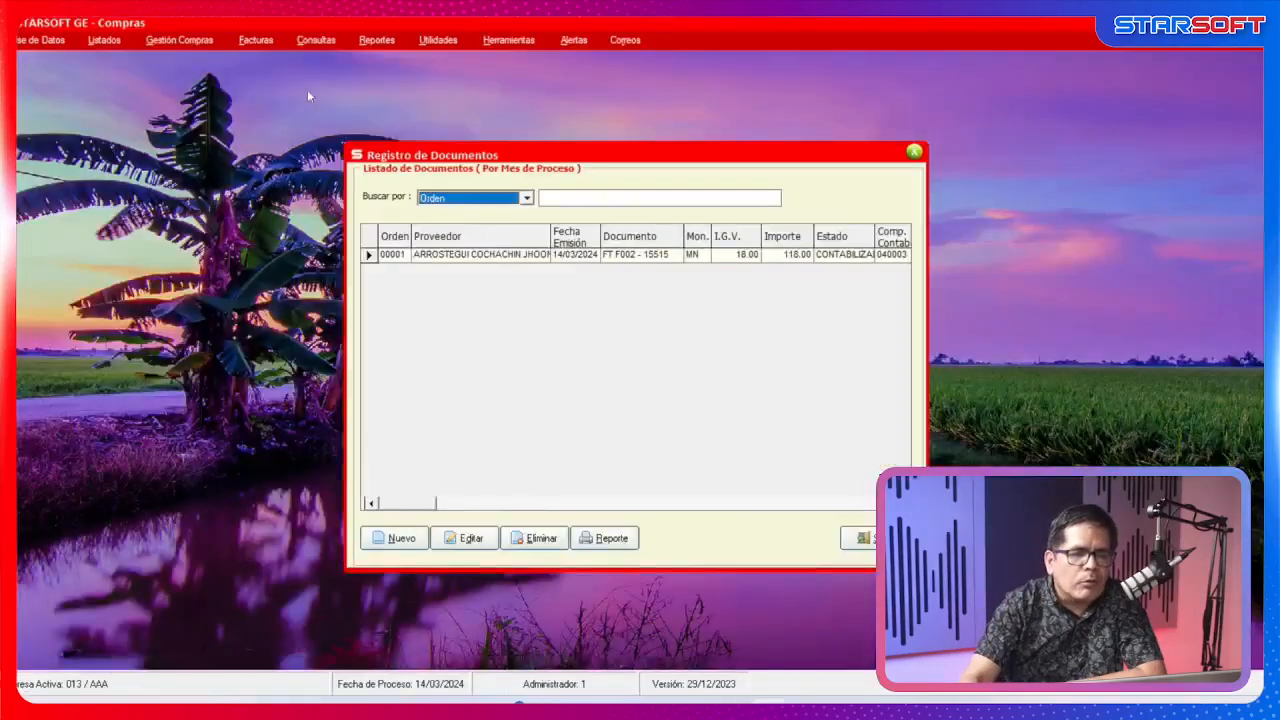
Switch to Compras and review the available invoice registration options without opening one.
left_click(255, 40)
mouse_move(275, 66)
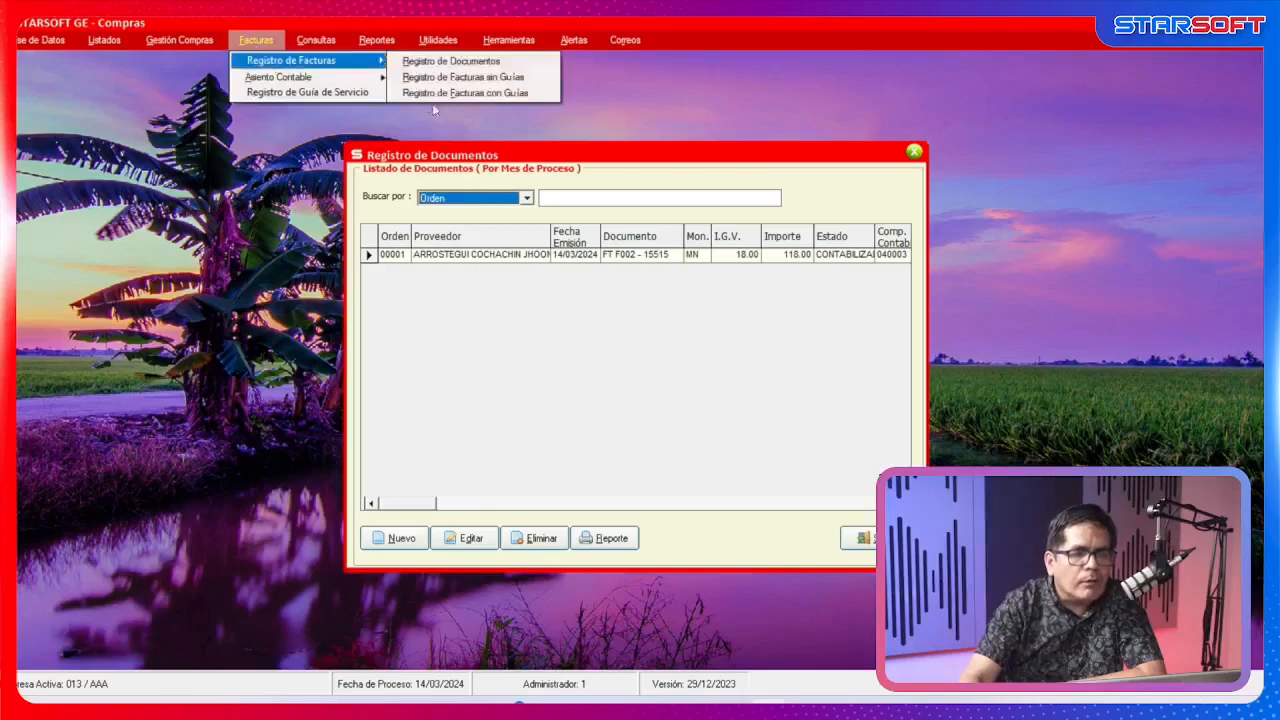
key("Escape")
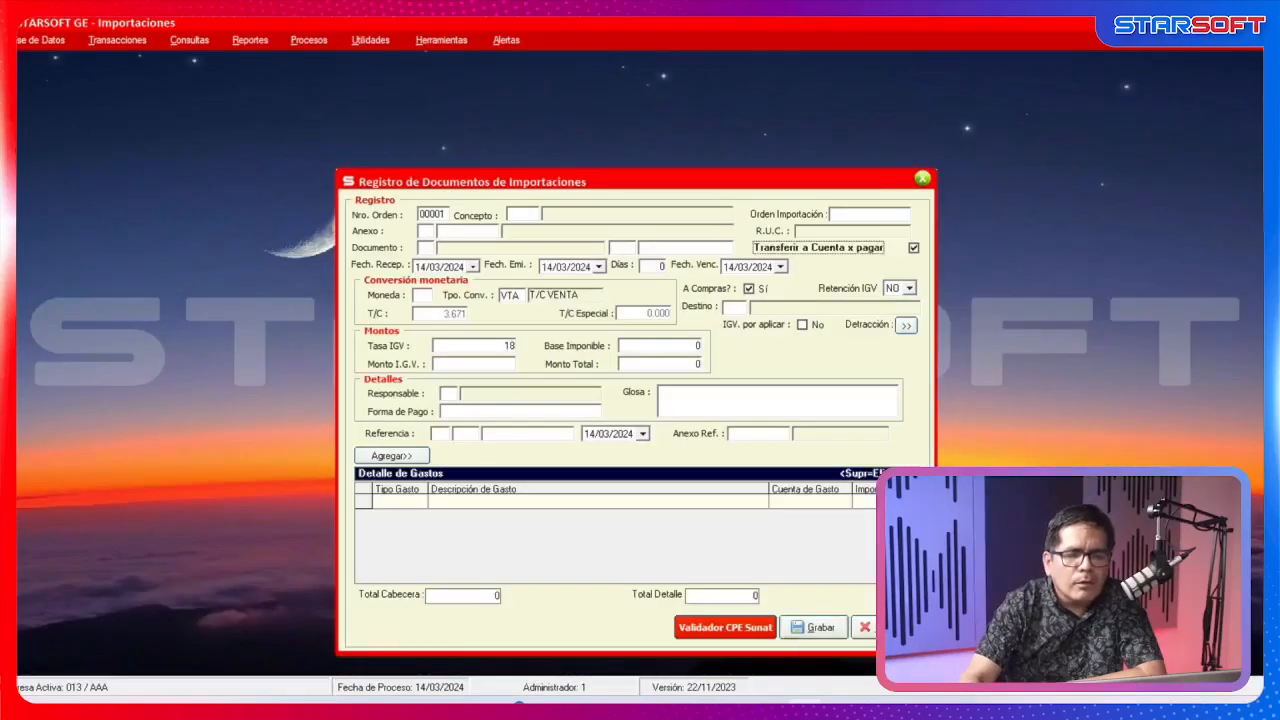
In Importaciones, leave the blank import document without saving and review the module's available transaction types.
left_click(865, 627)
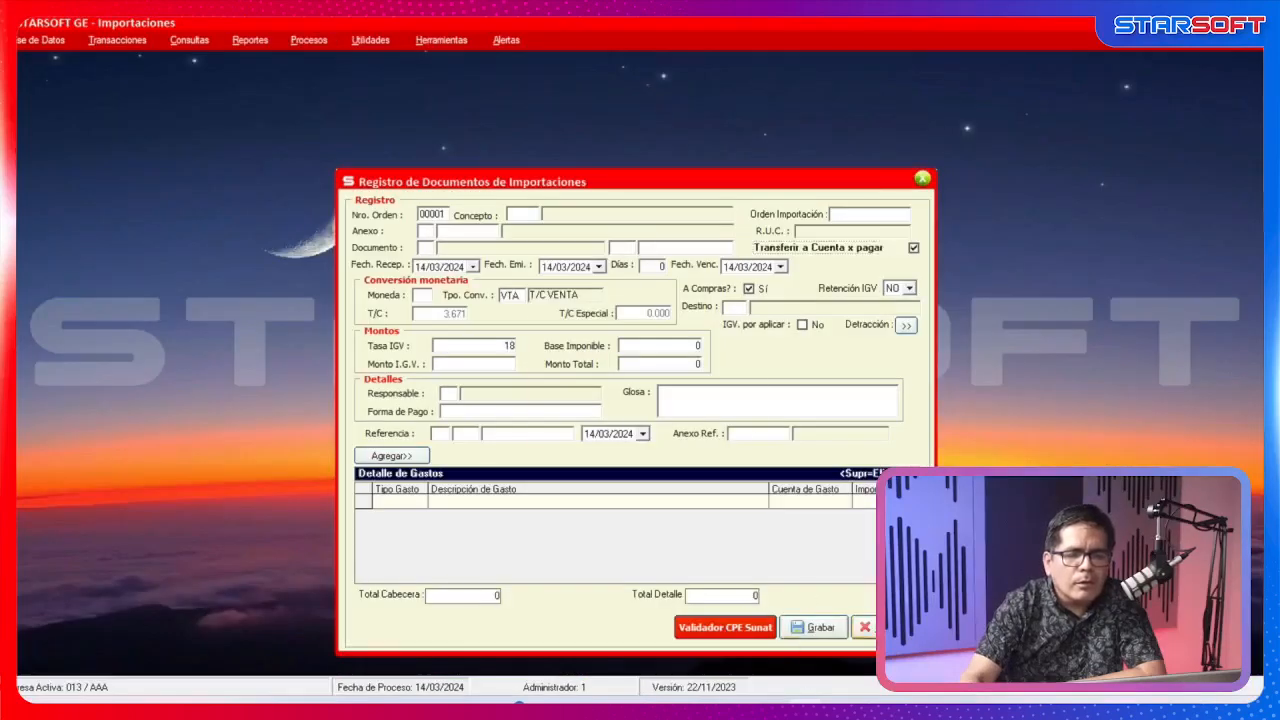
left_click(679, 414)
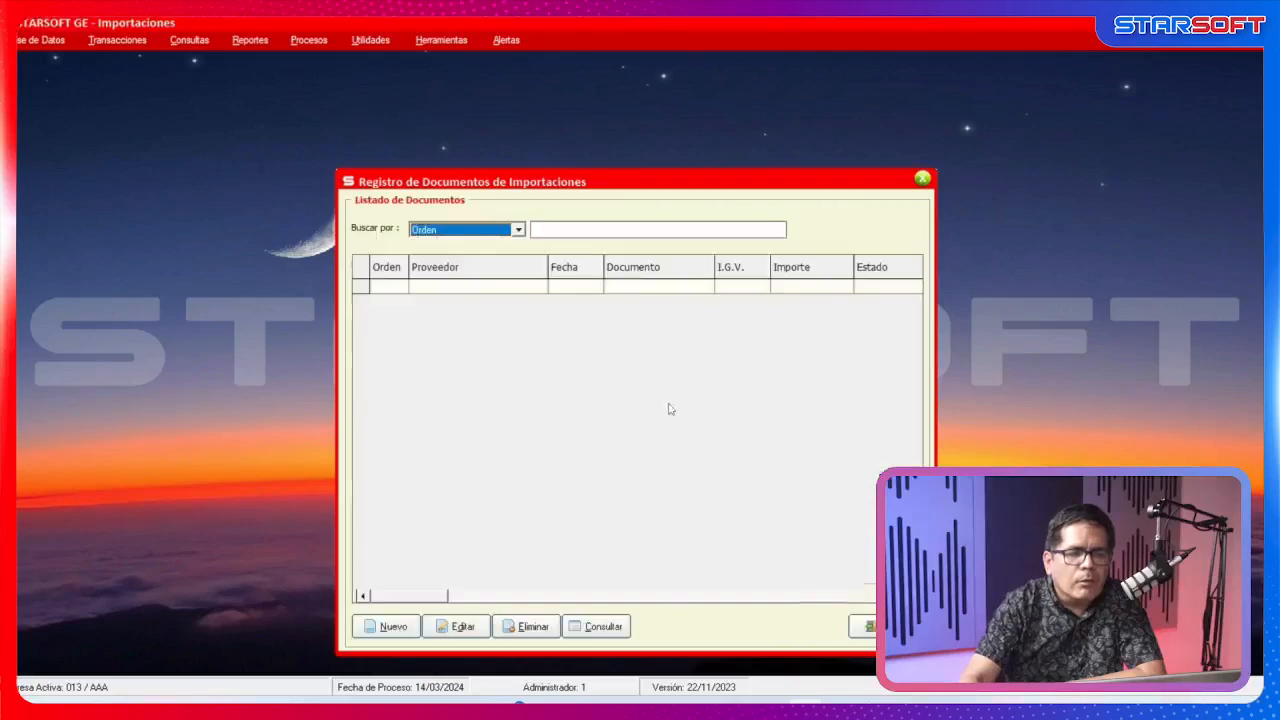
left_click(117, 40)
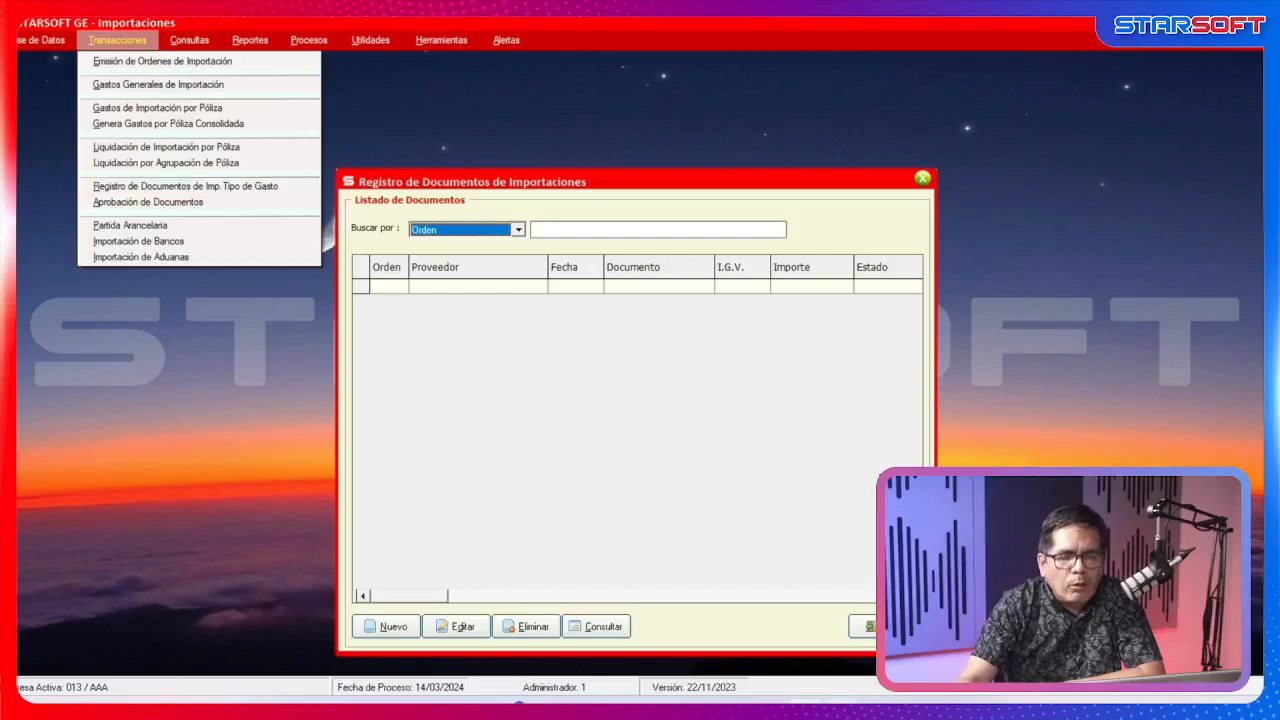
mouse_move(808, 704)
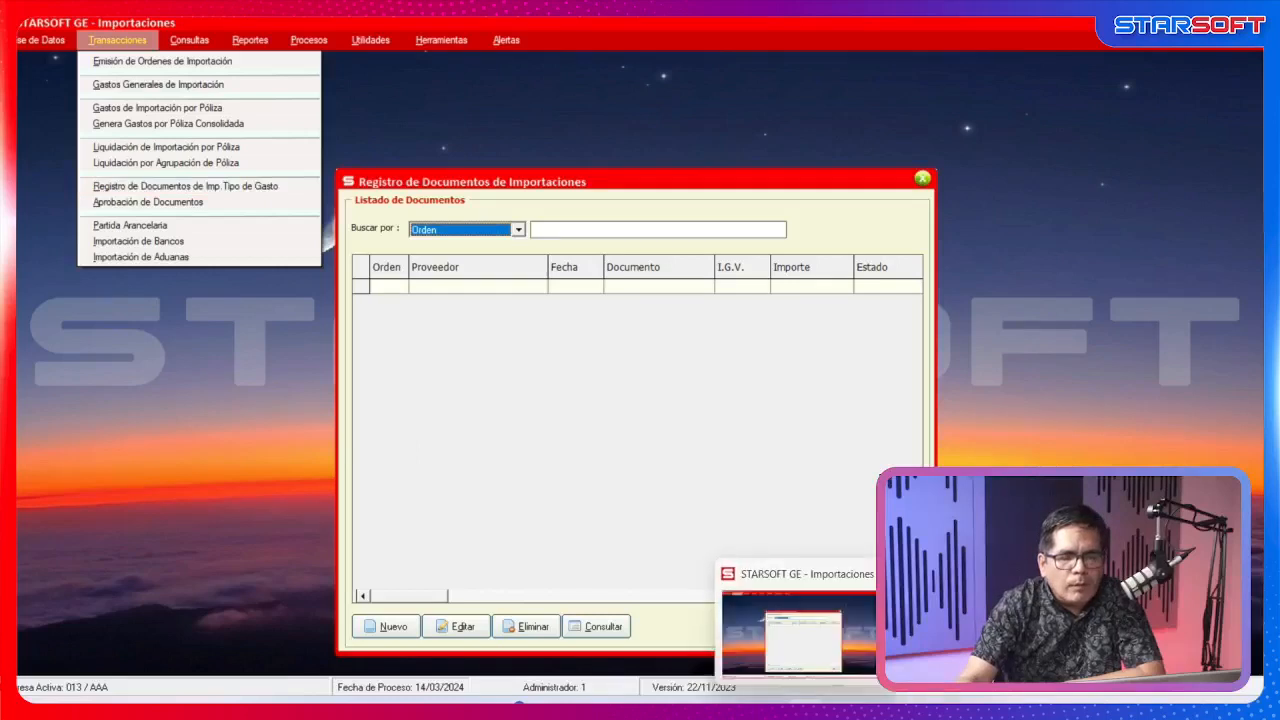
left_click(661, 492)
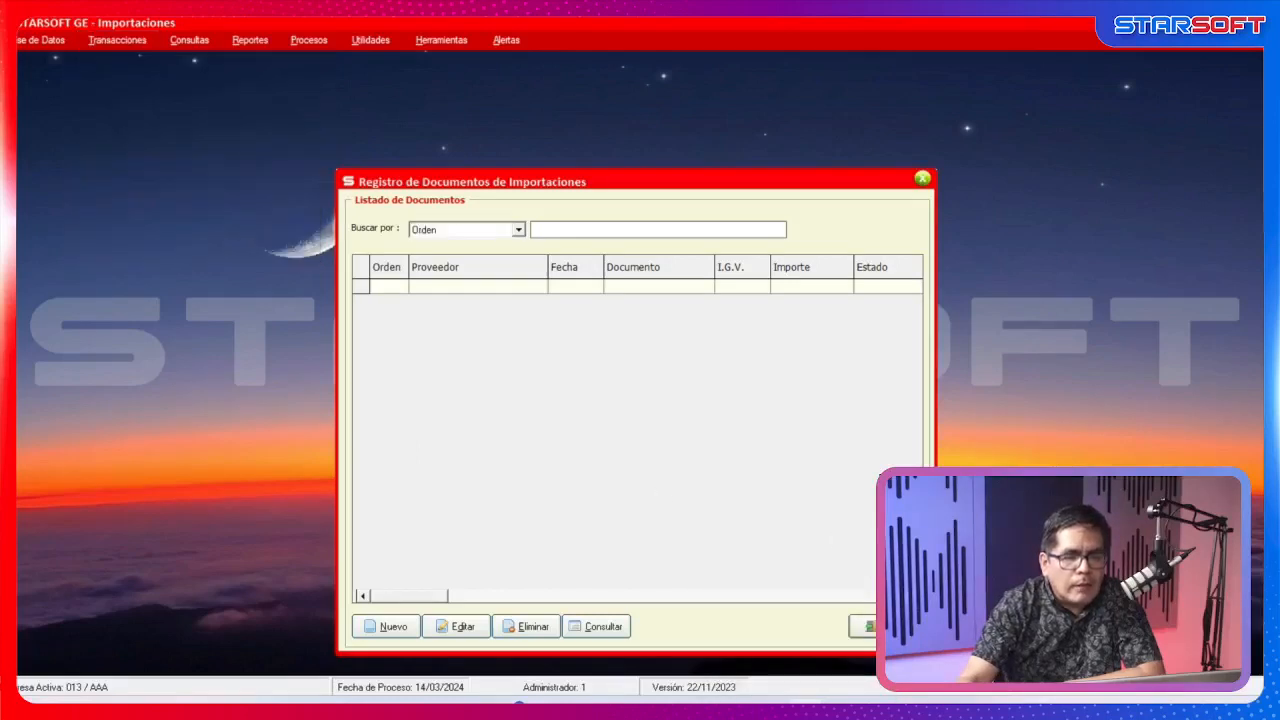
Switch to Compras and open the posted invoice FT F002 - 15515 to review its accounts payable transfer setting.
mouse_move(766, 710)
left_click(762, 632)
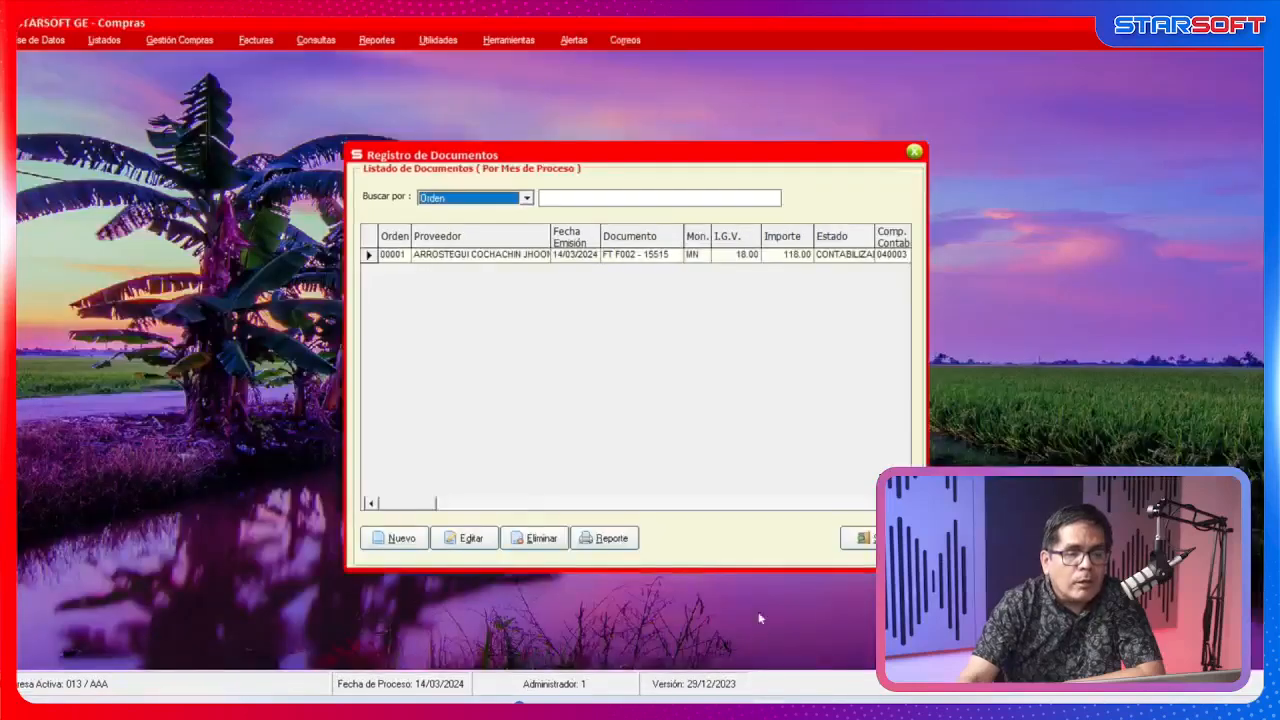
left_click(472, 542)
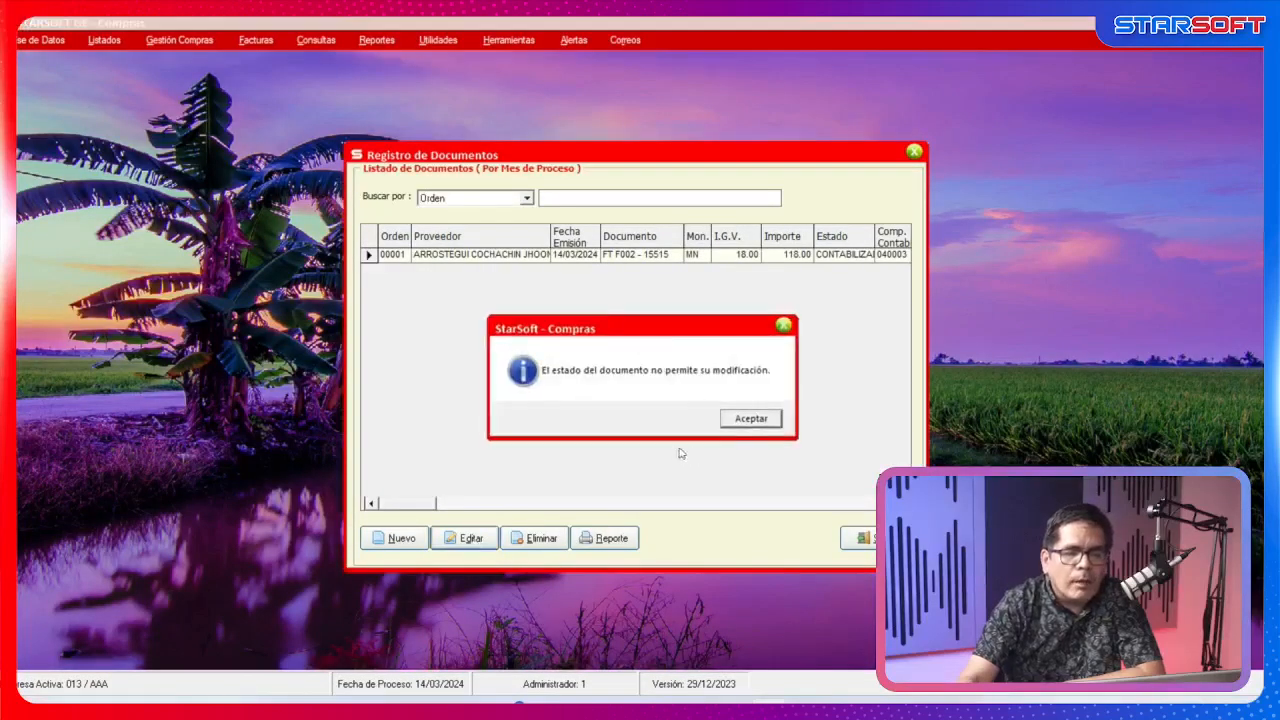
left_click(752, 424)
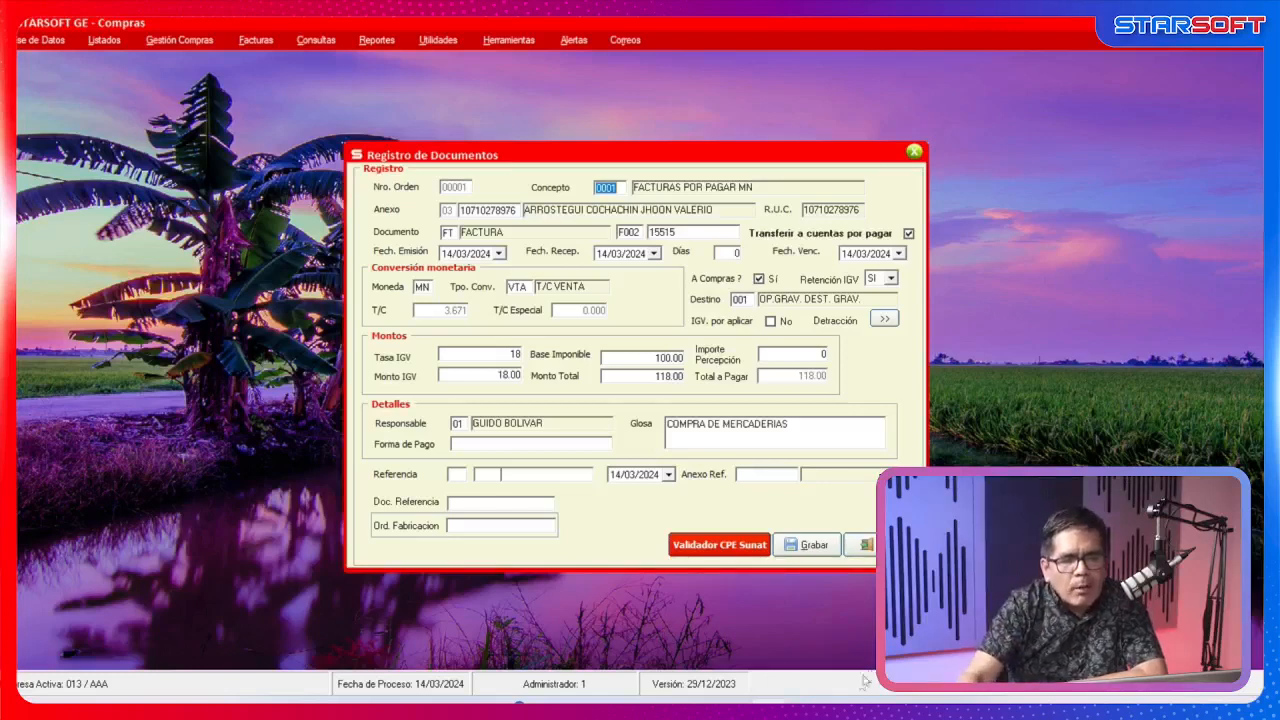
Switch to Cuentas por Pagar and close the register of payable documents.
mouse_move(815, 705)
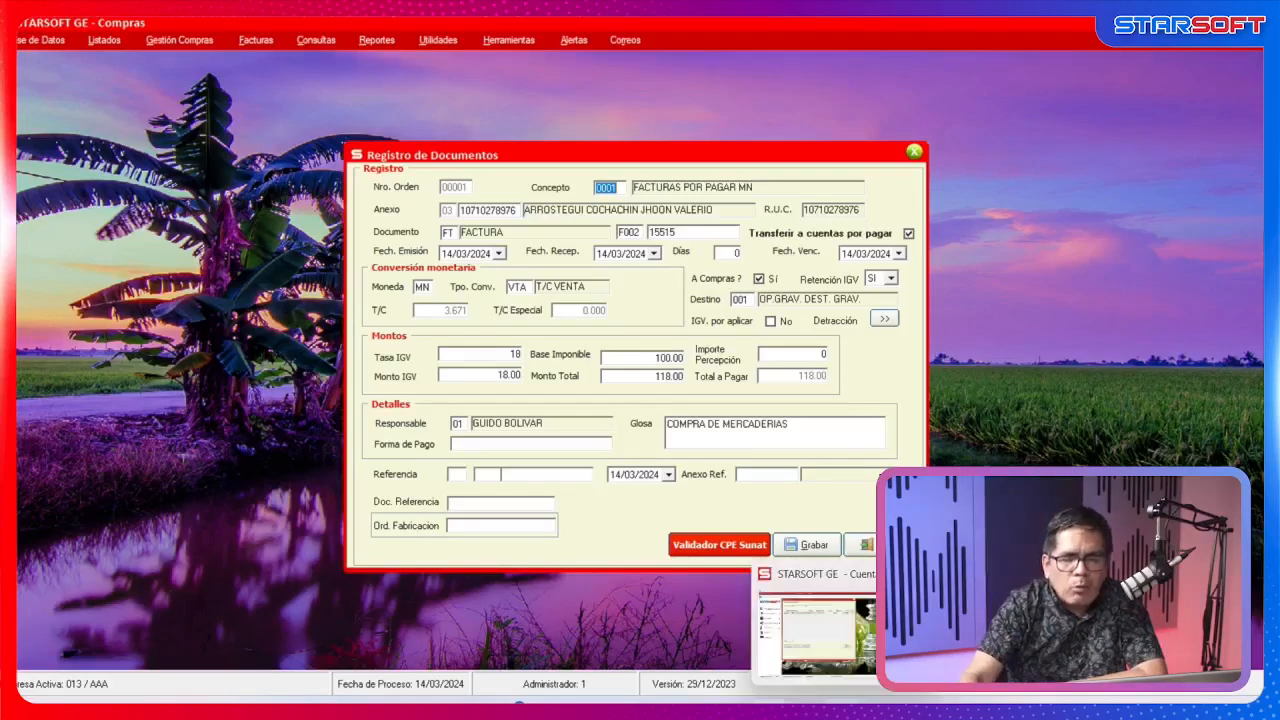
left_click(815, 630)
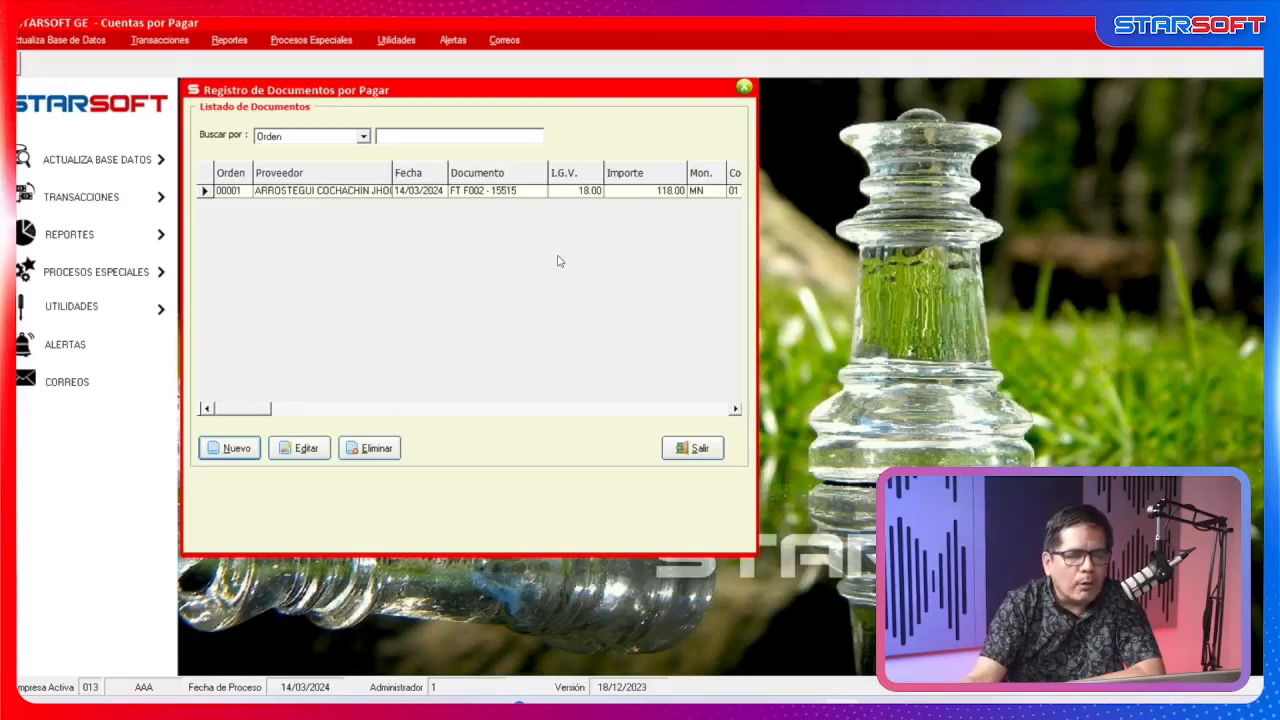
left_click(709, 449)
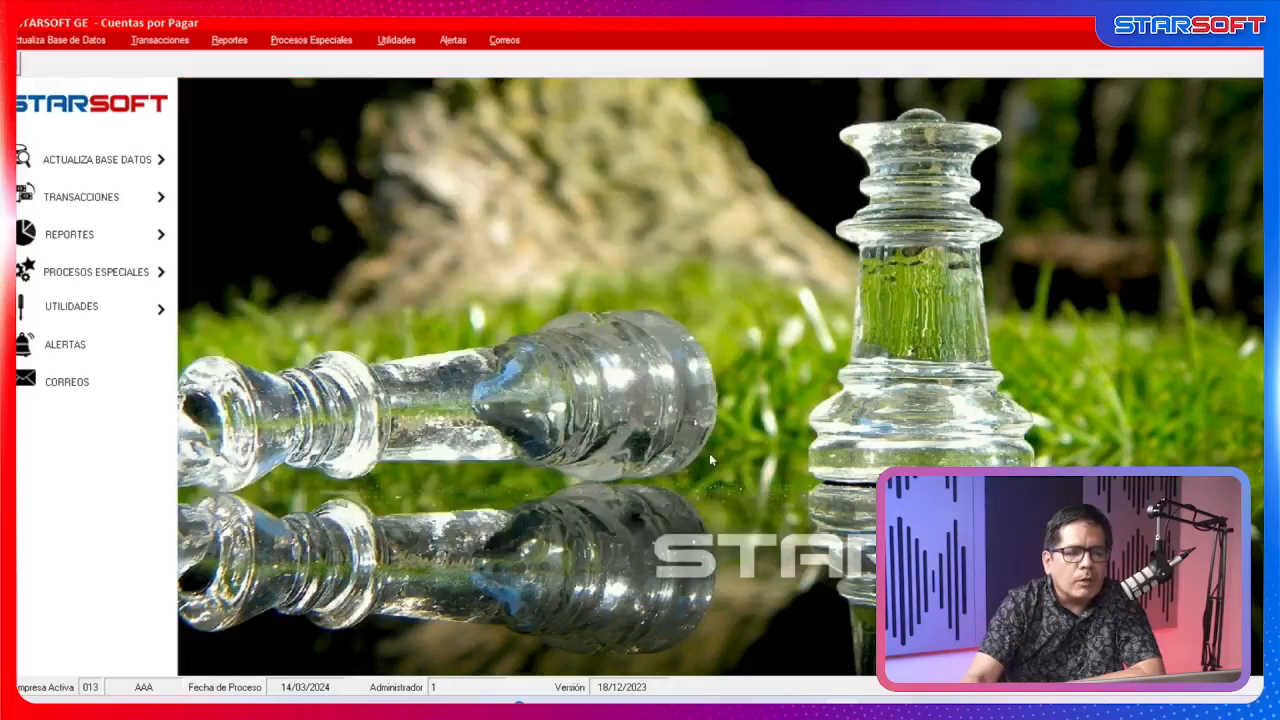
Open the purchase document transfer process, try the option to mark all documents, and exit without transferring.
left_click(330, 40)
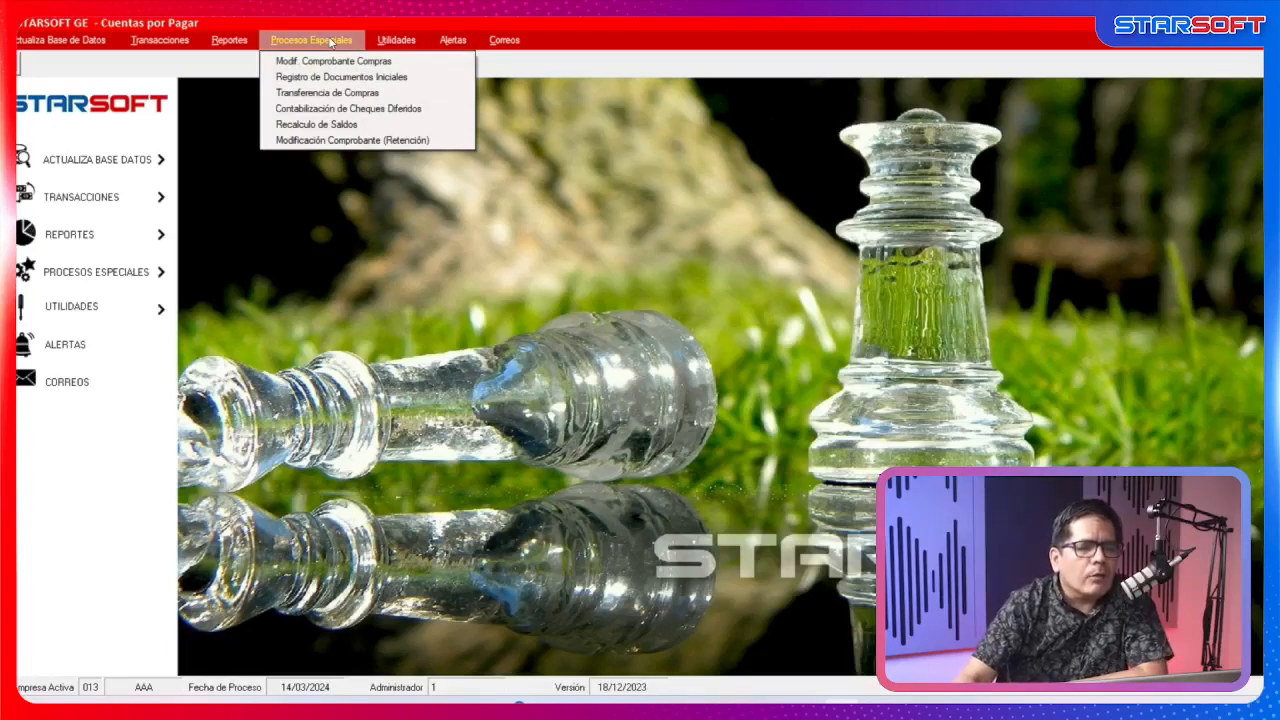
left_click(360, 93)
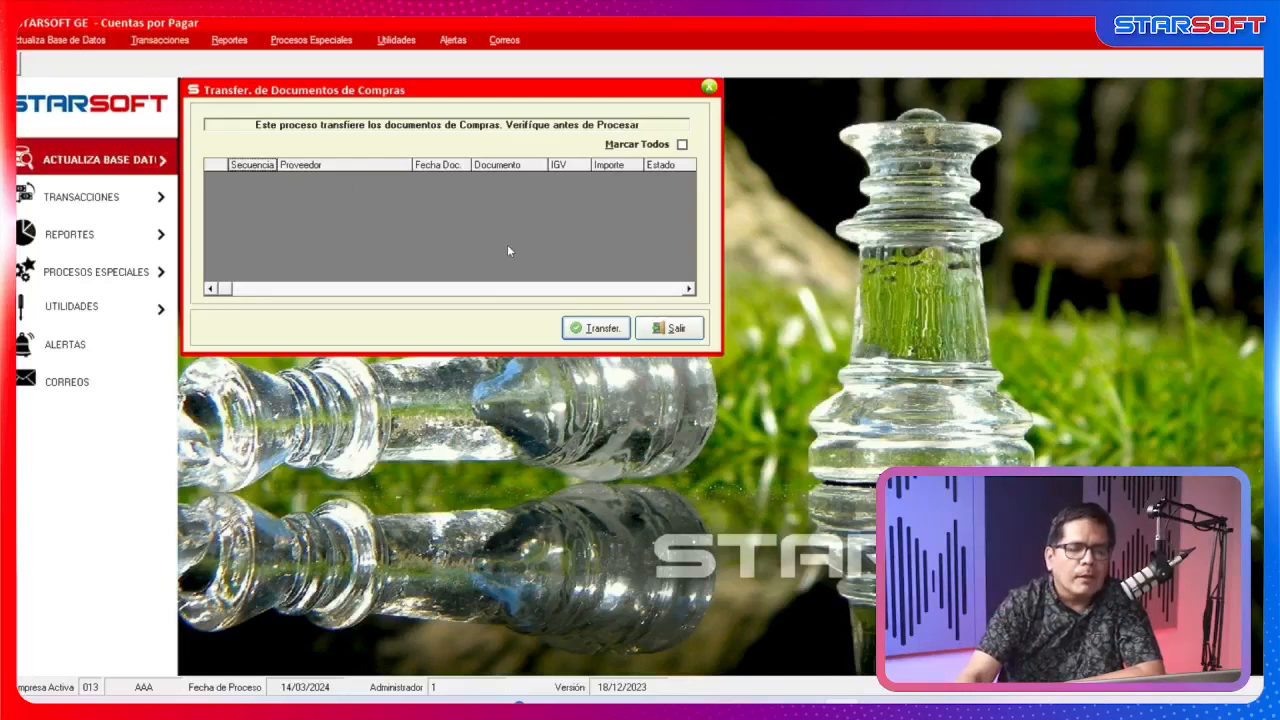
left_click(682, 145)
left_click(682, 145)
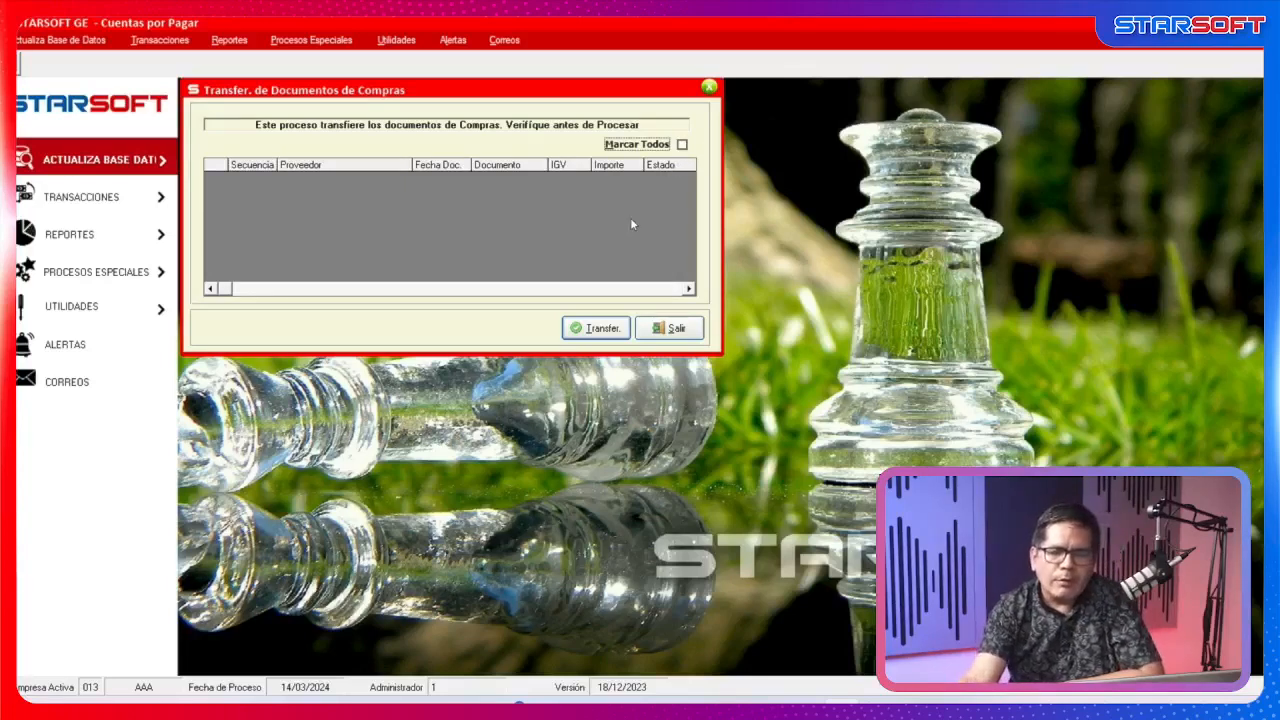
left_click(669, 328)
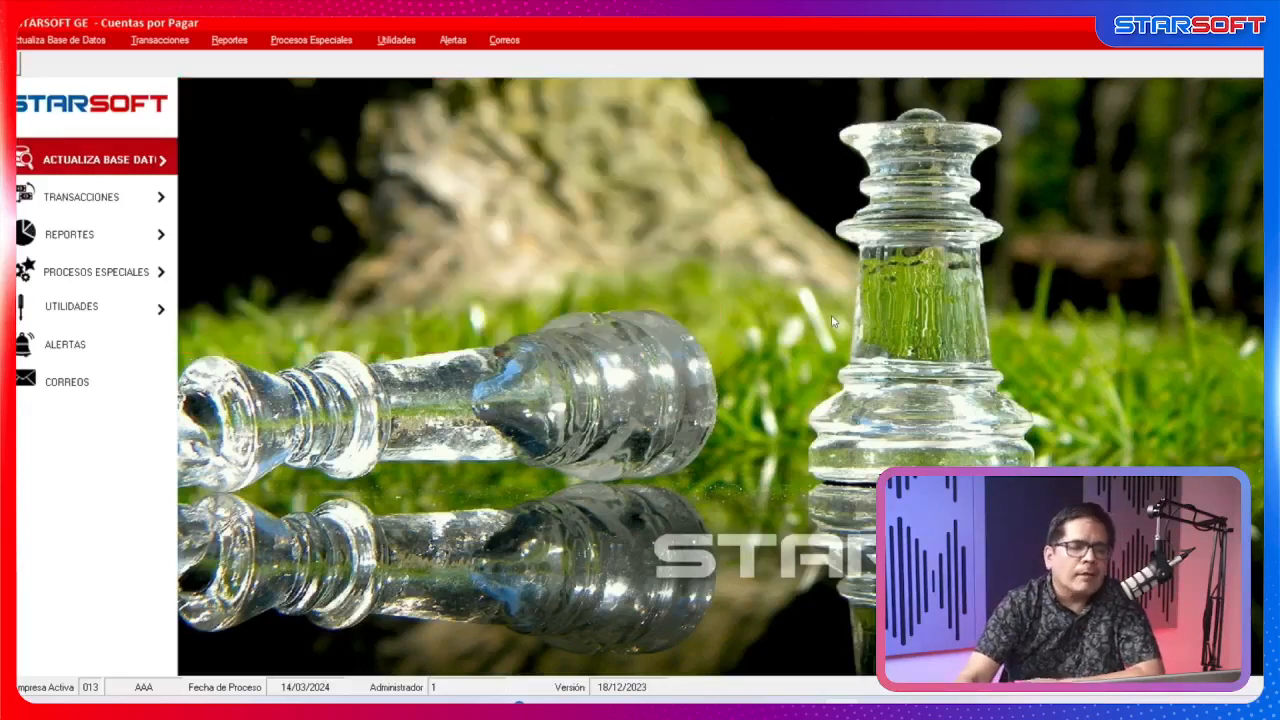
Check the list of registered payable documents again and close it.
left_click(160, 40)
left_click(200, 60)
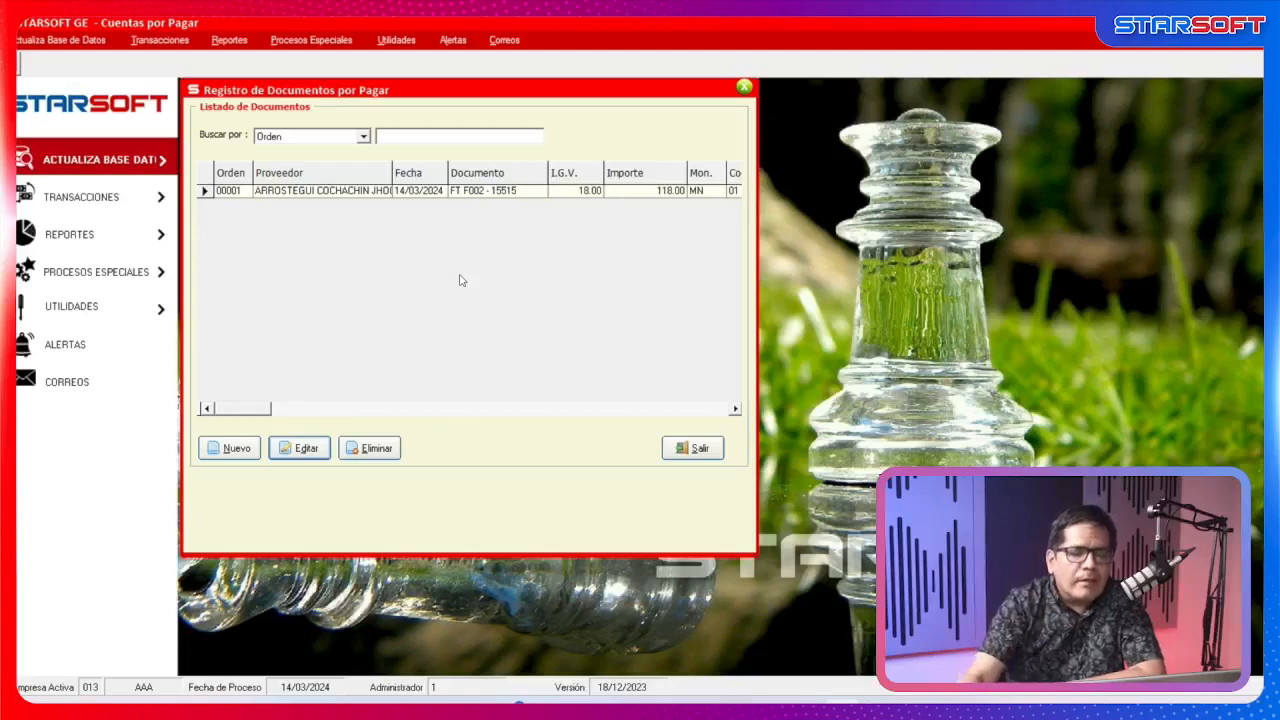
left_click(700, 448)
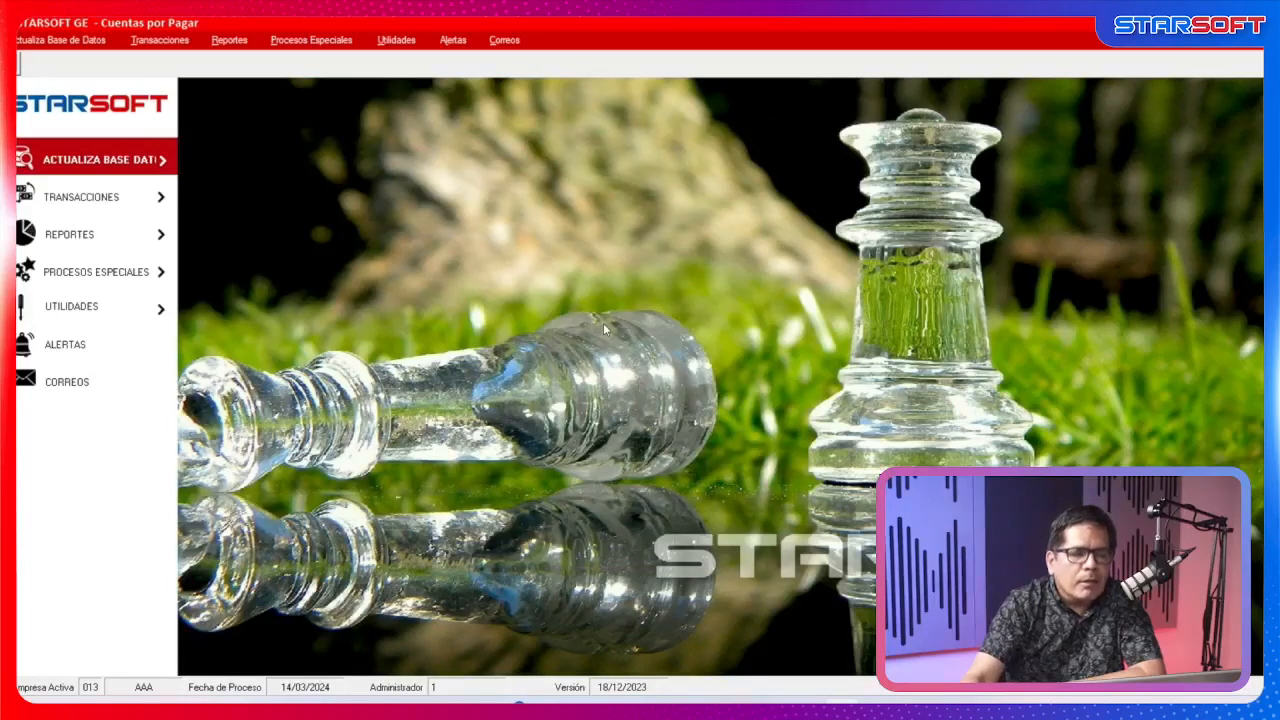
Bring up the STARSOFT GE module launcher and go to the Ctas. por Pagar module from it.
mouse_move(725, 700)
left_click(716, 573)
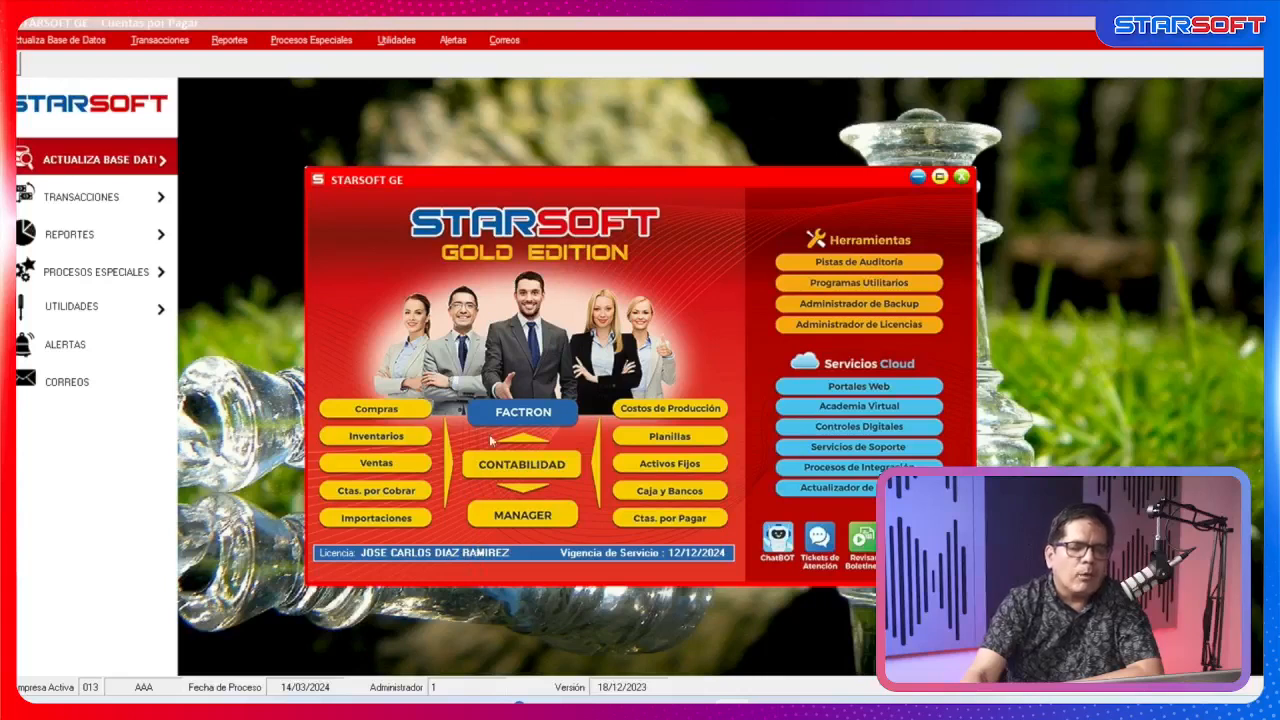
left_click(672, 520)
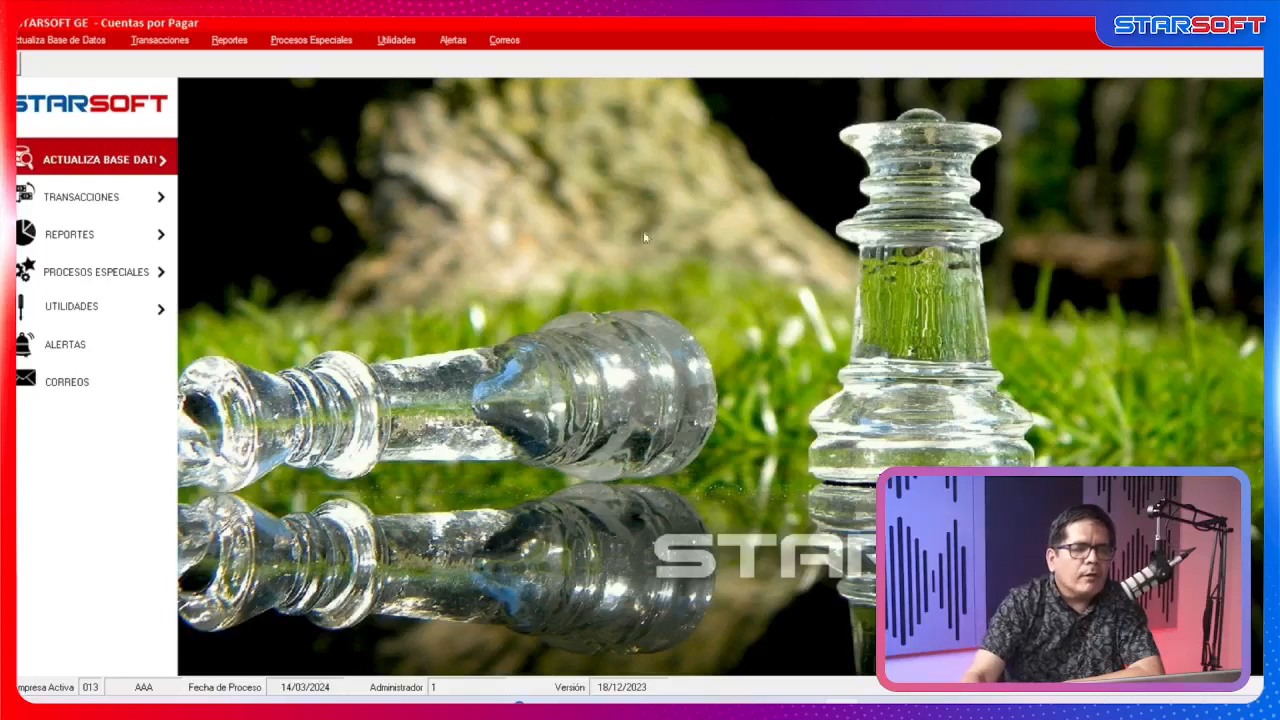
Open the register of initial documents, move its window toward the screen's center, and start a new document.
left_click(337, 48)
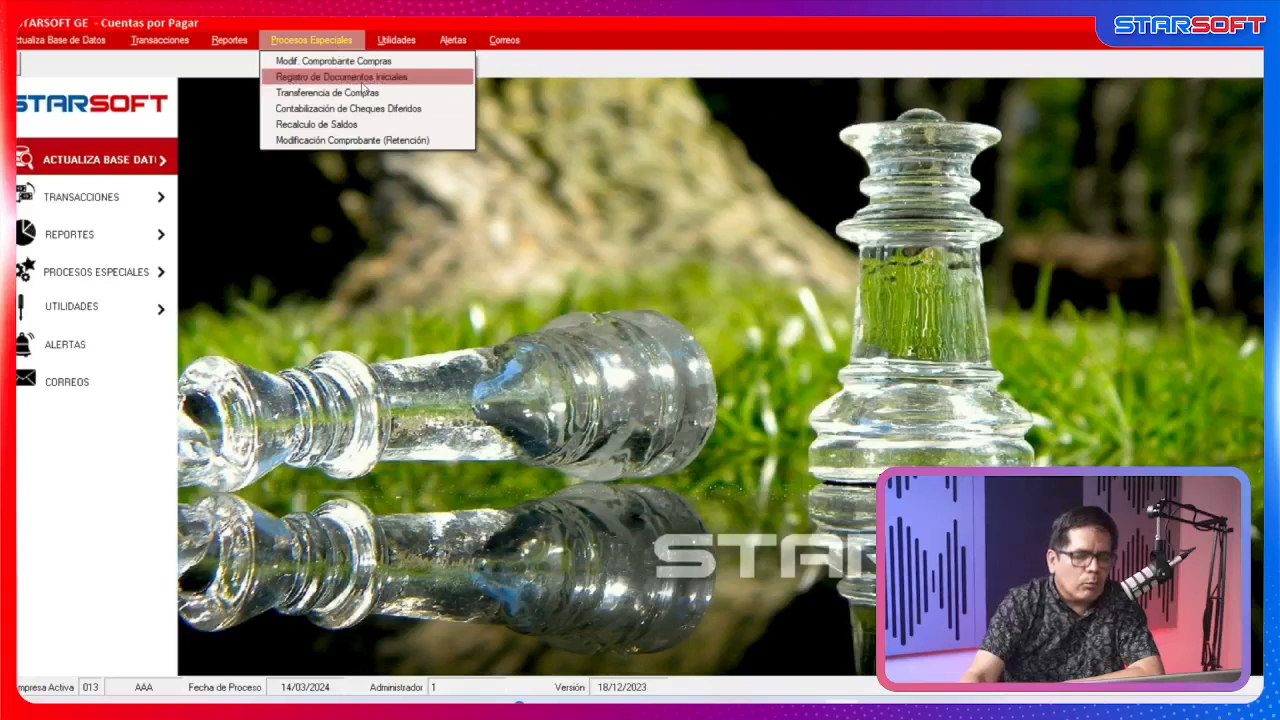
left_click(360, 78)
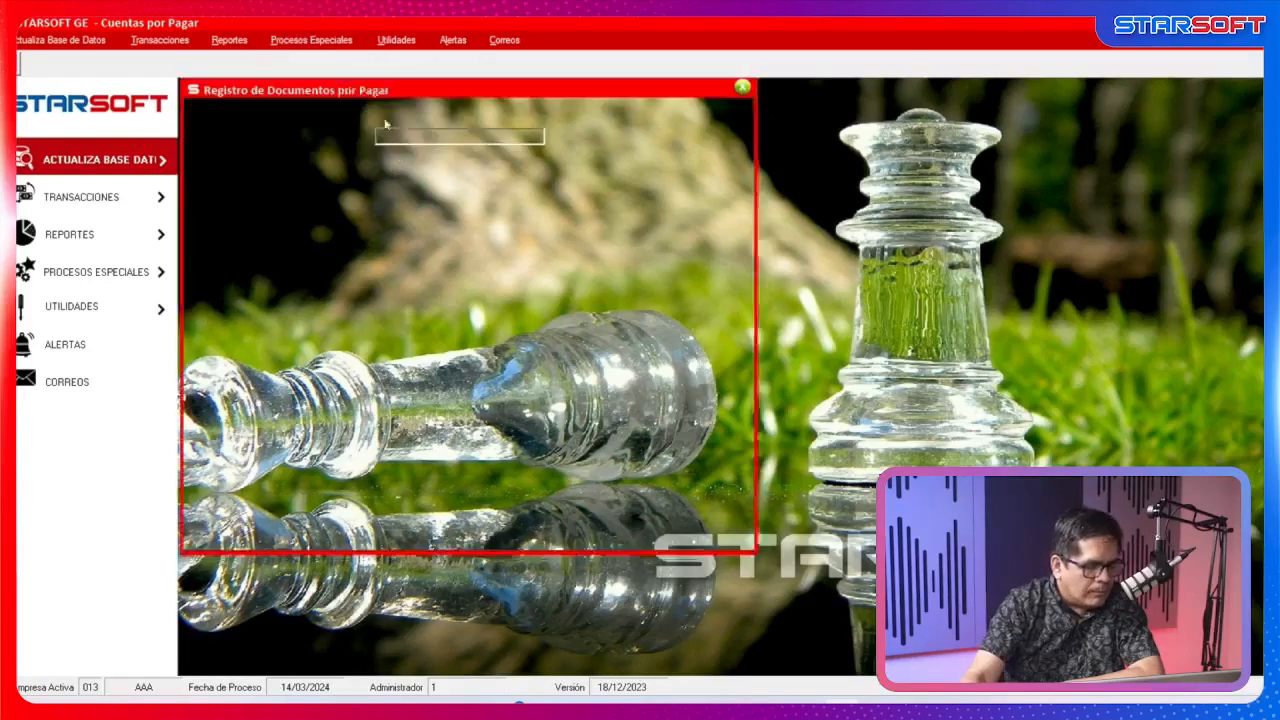
left_click_drag(376, 94, 510, 148)
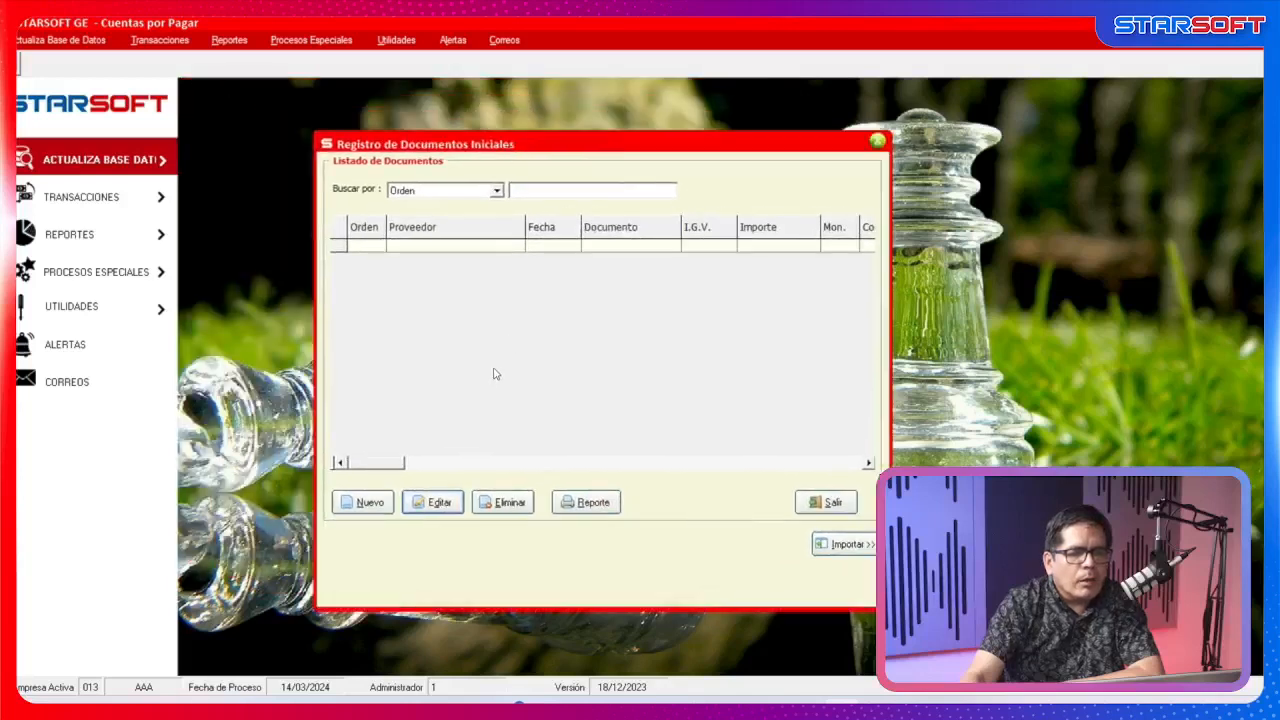
left_click(365, 503)
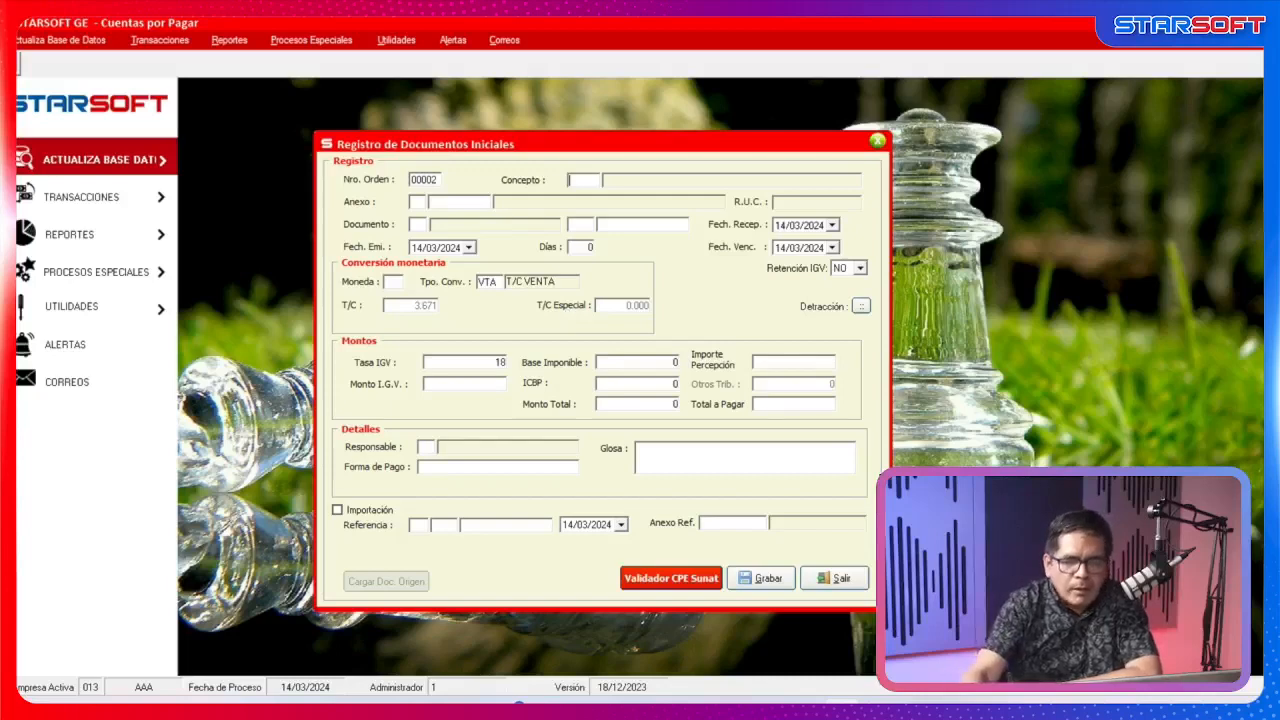
Switch to Importaciones and on to Compras to view the invoice record with its transfer to accounts payable option.
left_click(805, 708)
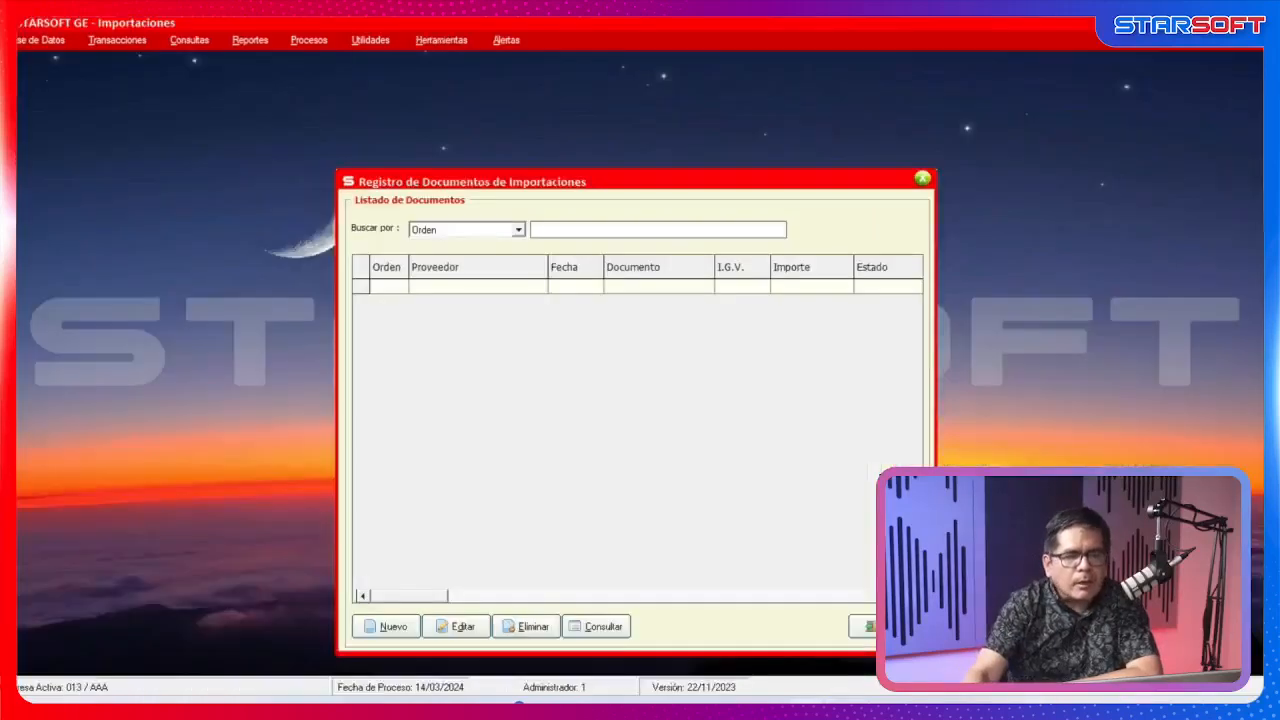
left_click(770, 708)
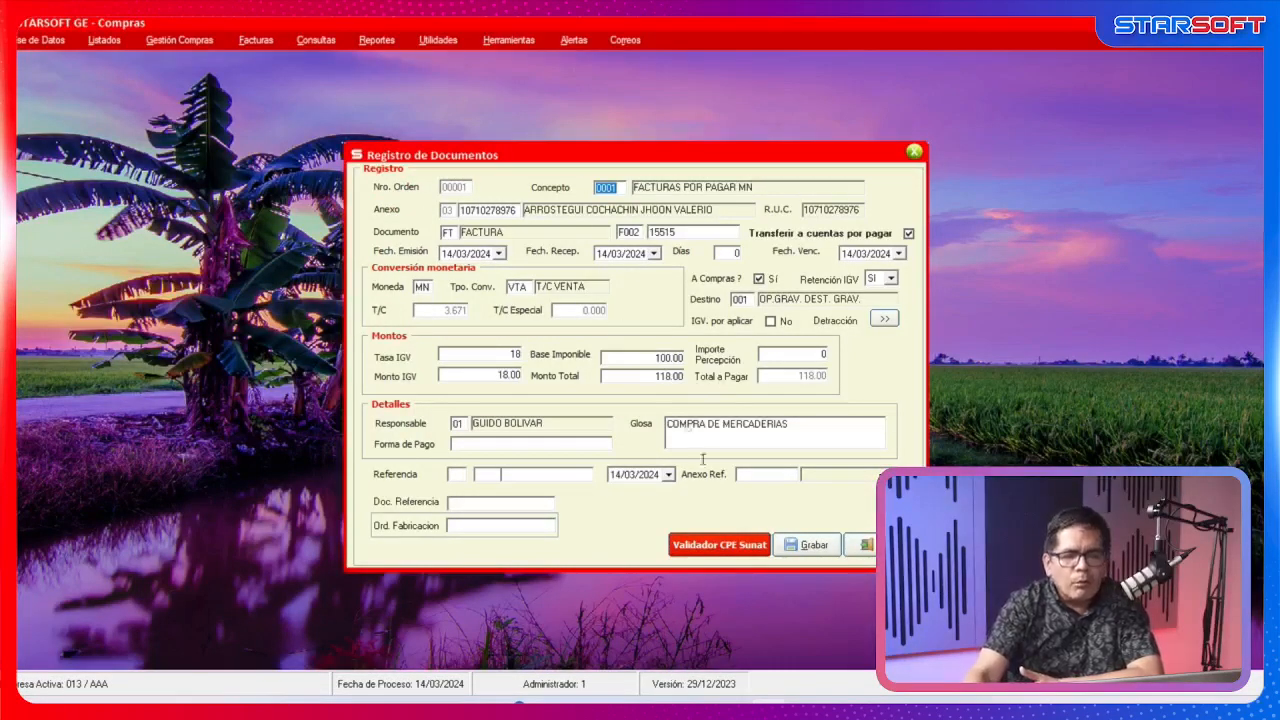
Return to Cuentas por Pagar and assign expense concept 0001, FACTURAS POR PAGAR MN, to the new initial document.
left_click(785, 708)
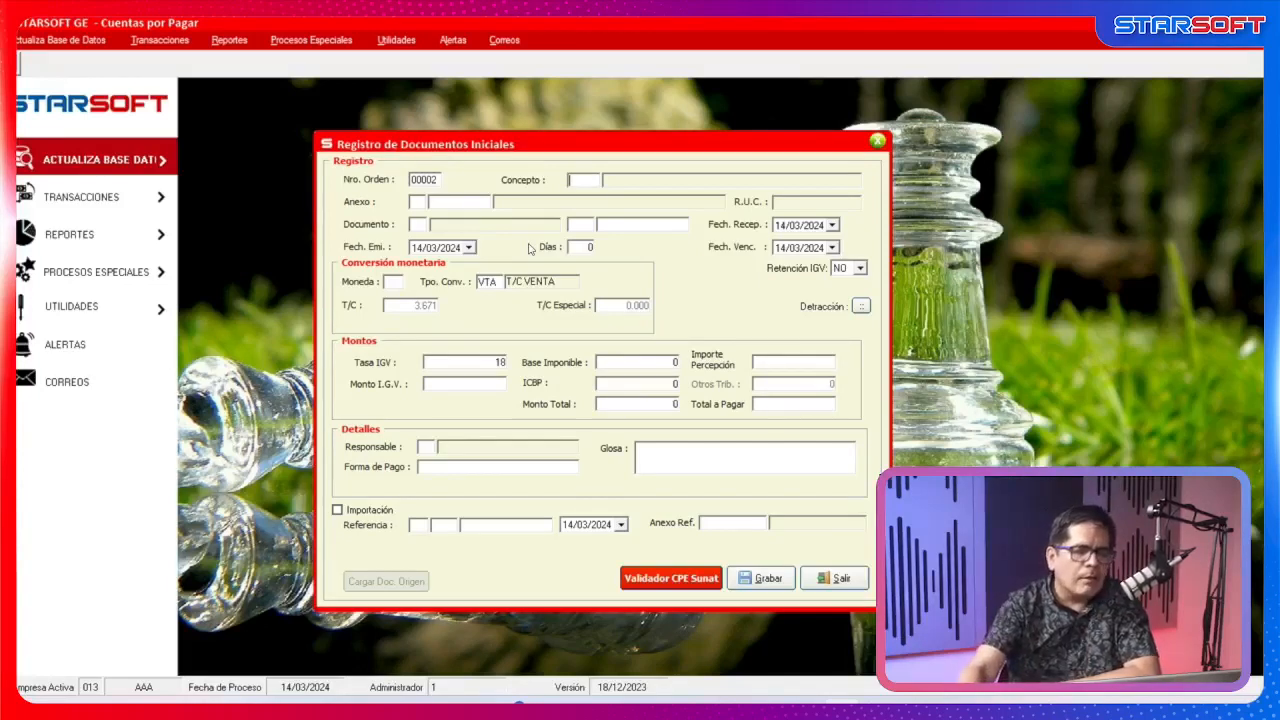
double_click(580, 187)
left_click_drag(1138, 125, 980, 99)
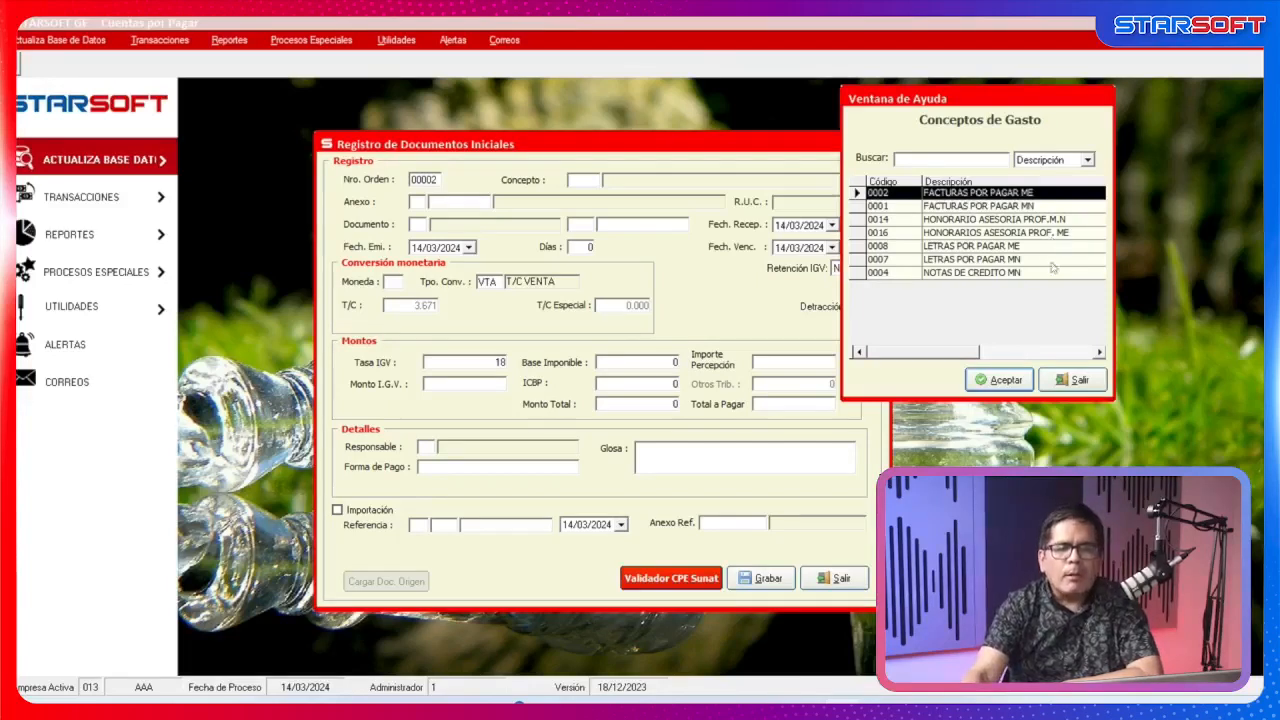
left_click(962, 212)
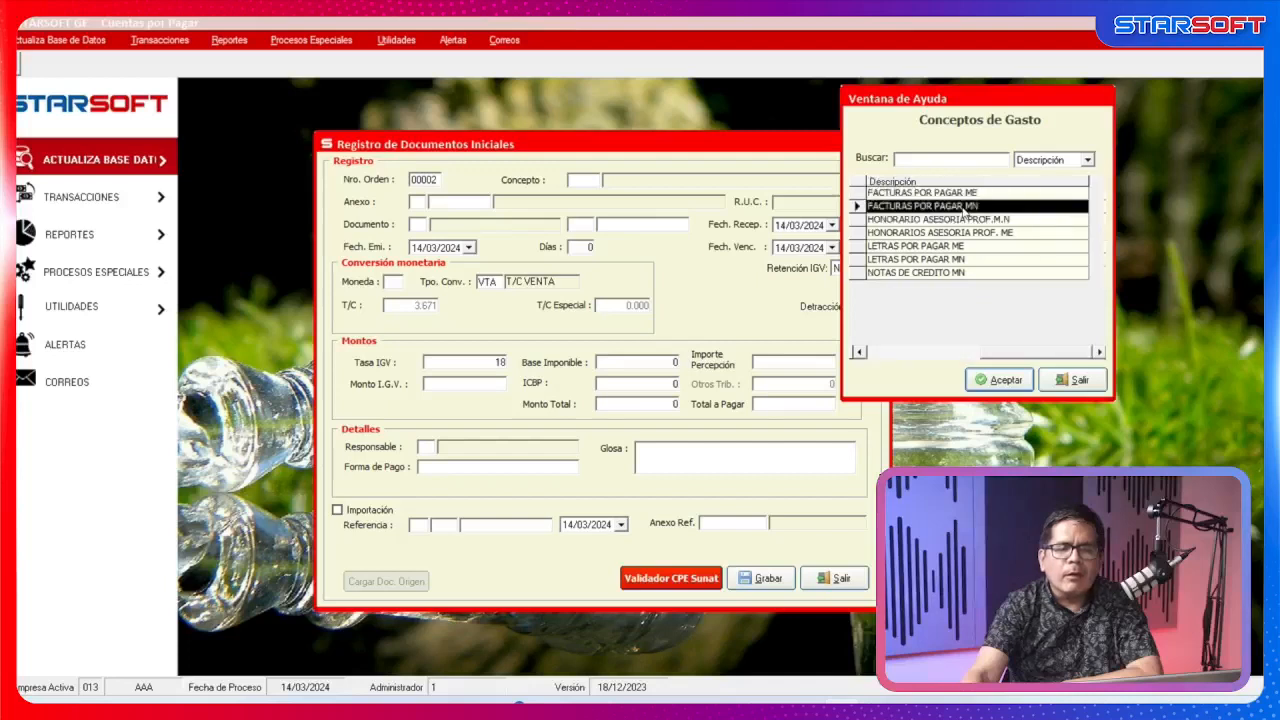
left_click(894, 353)
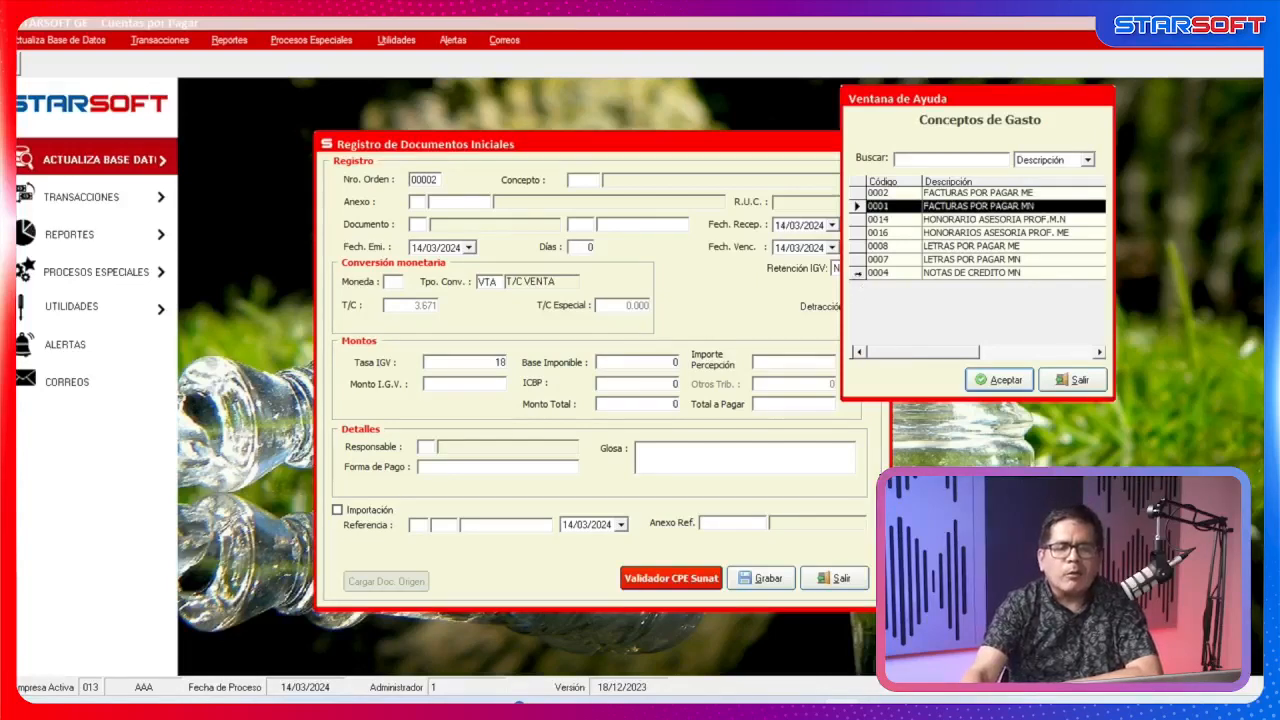
left_click(880, 272)
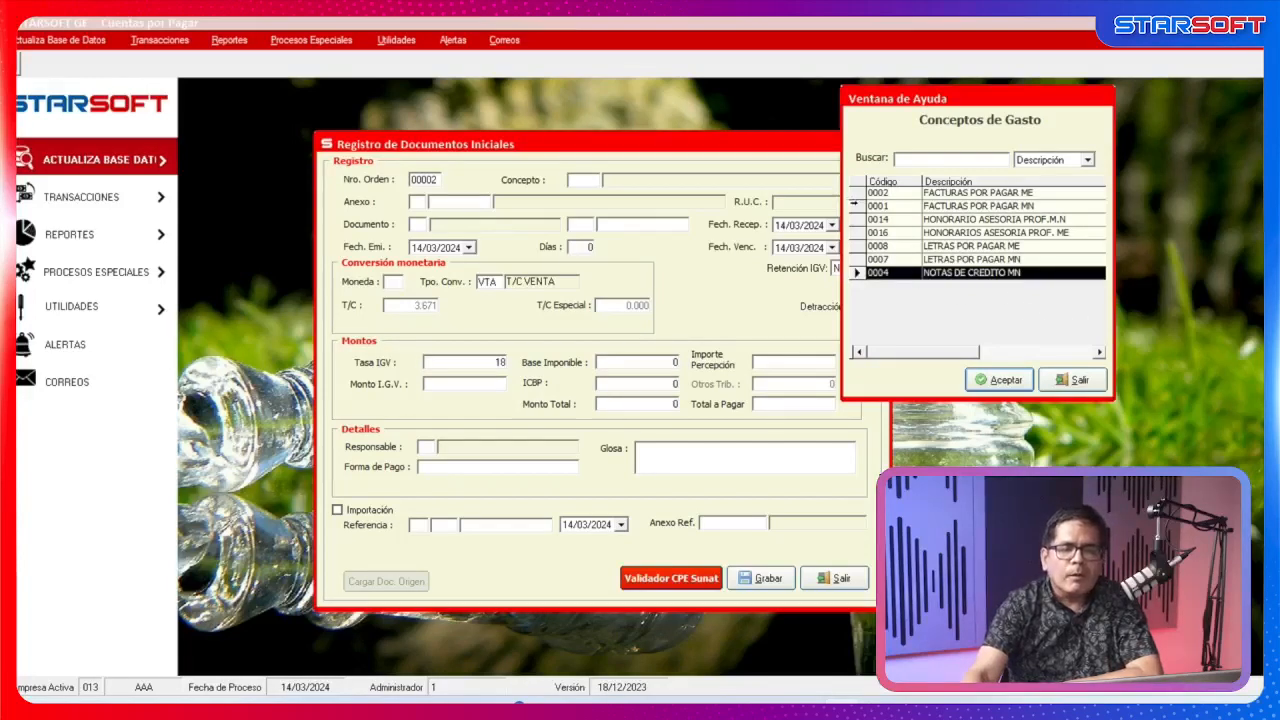
left_click(880, 205)
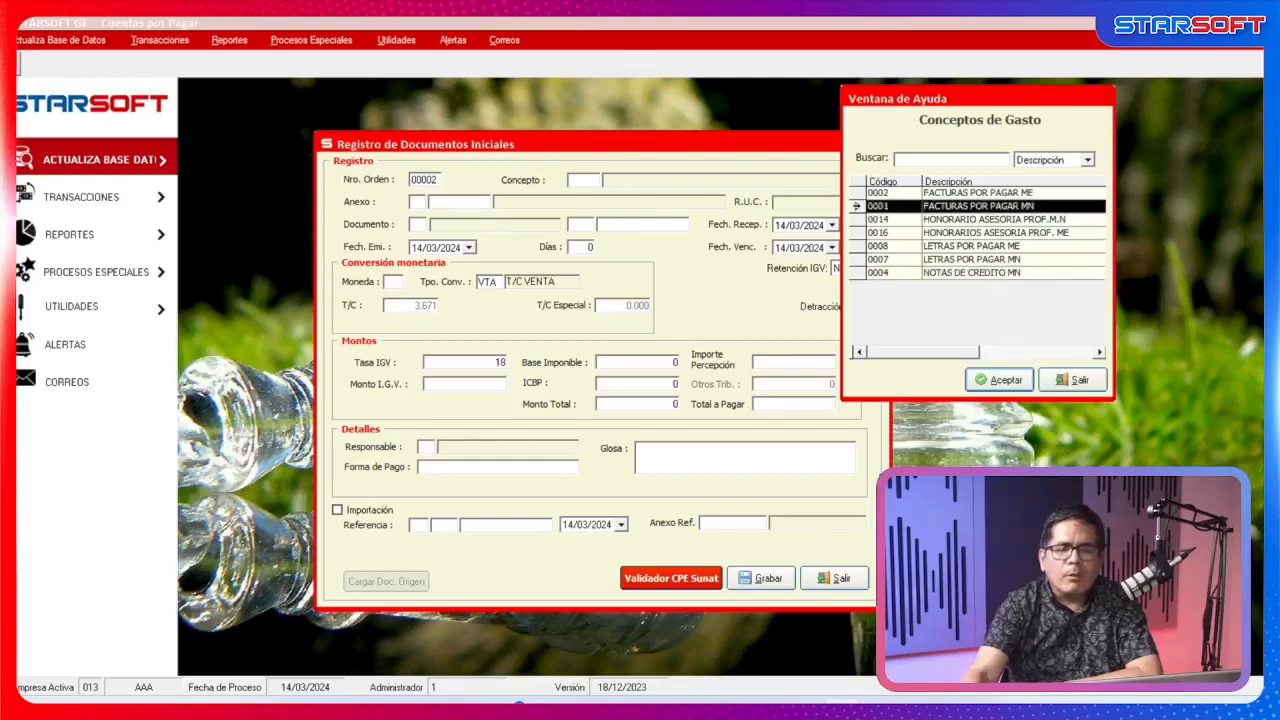
left_click(998, 380)
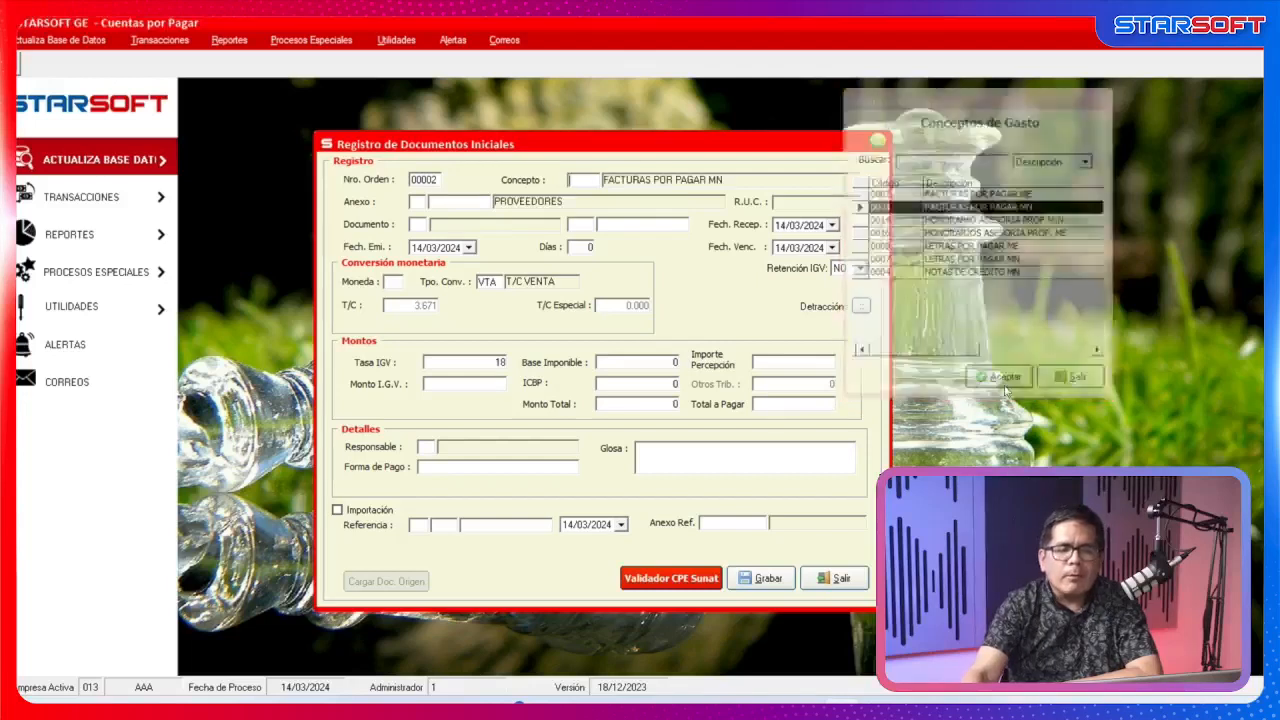
Choose the supplier 57 S.A.C. and find document type FT (FACTURA) by its code to assign it to the document.
double_click(450, 203)
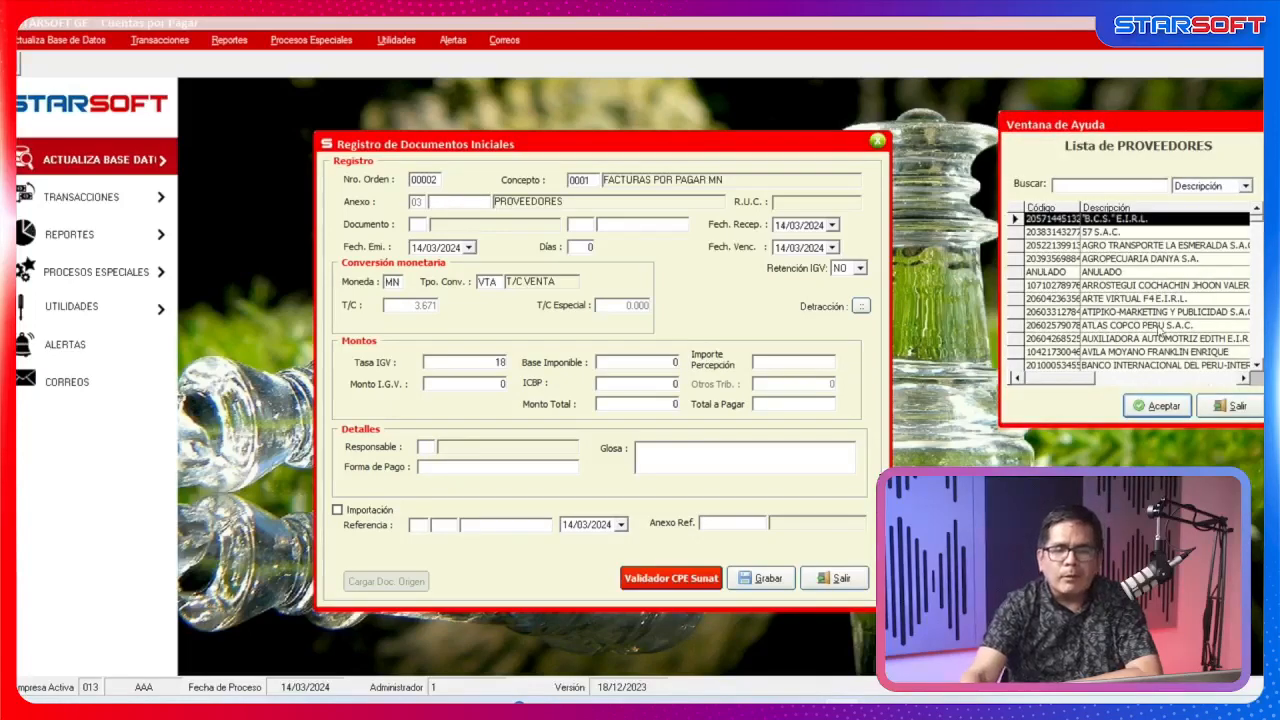
double_click(1099, 233)
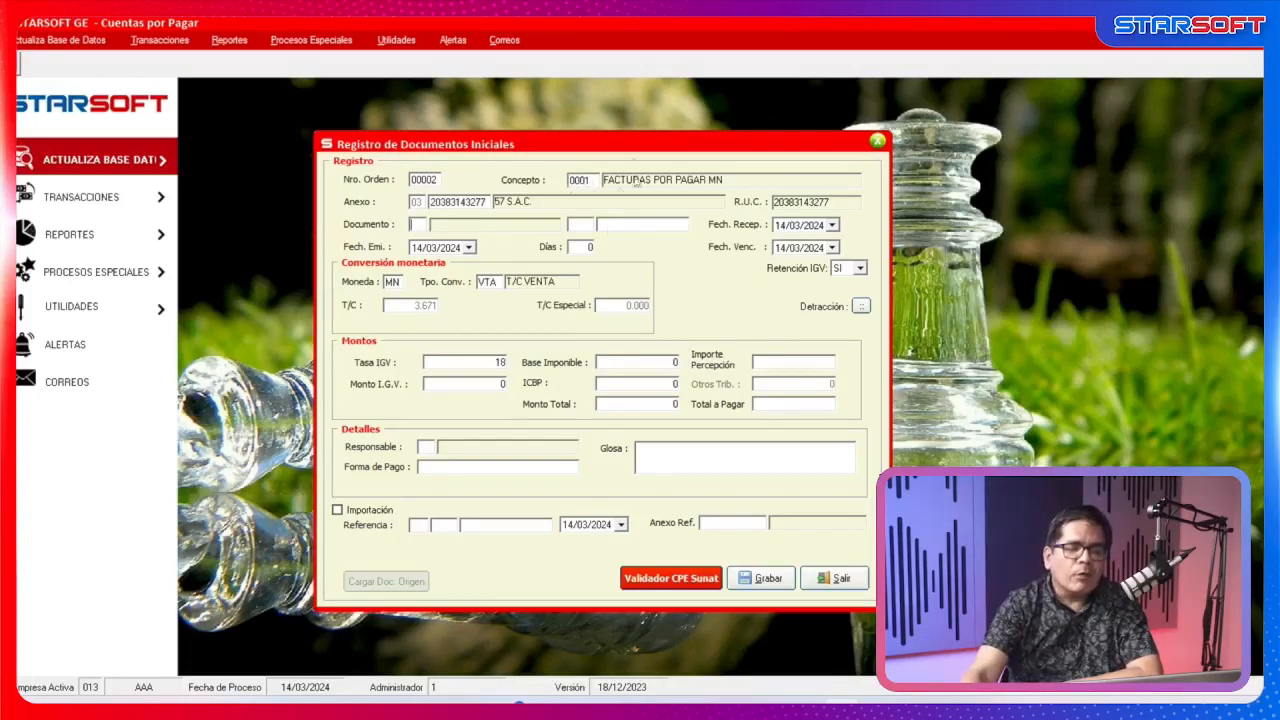
double_click(420, 225)
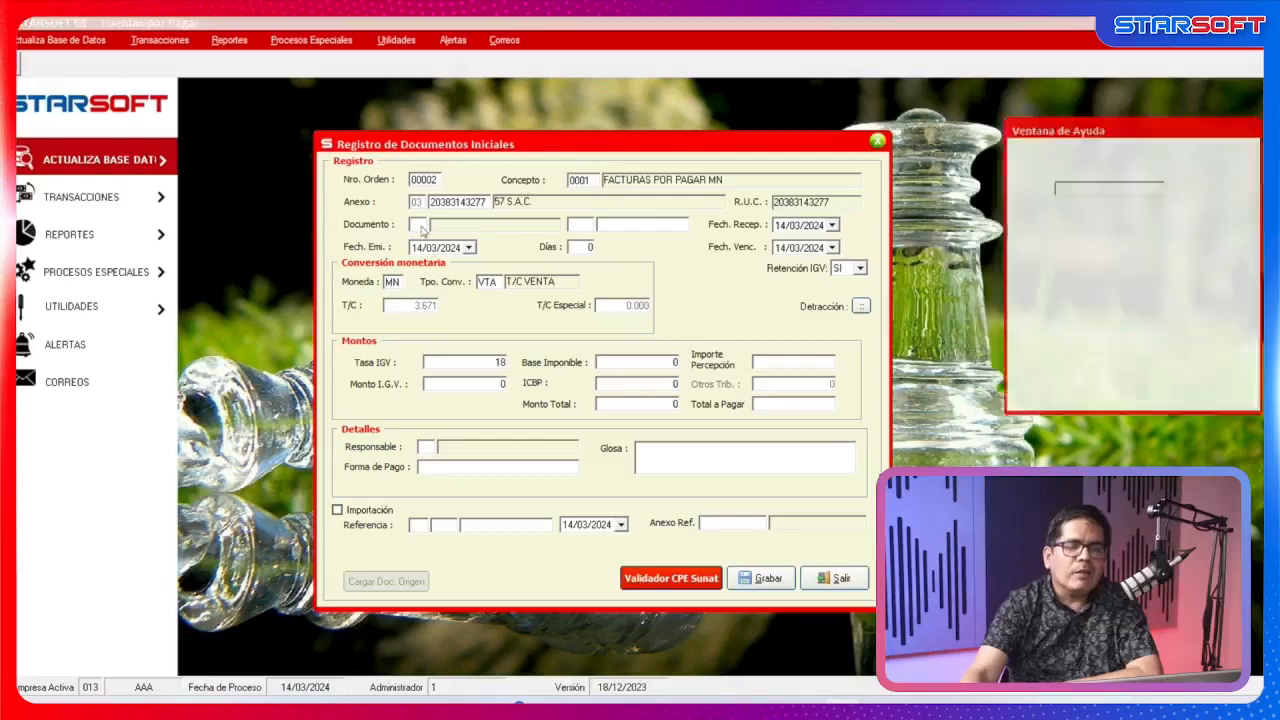
left_click_drag(1135, 126, 893, 177)
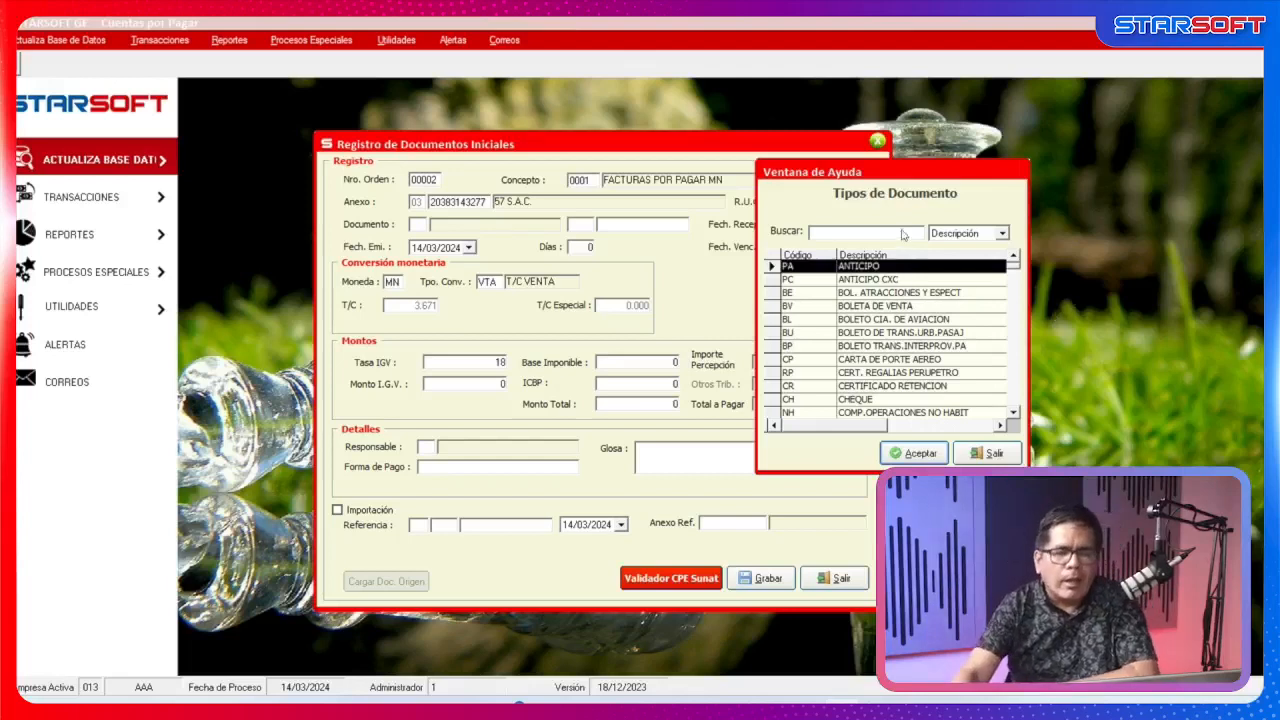
left_click(970, 236)
left_click(970, 248)
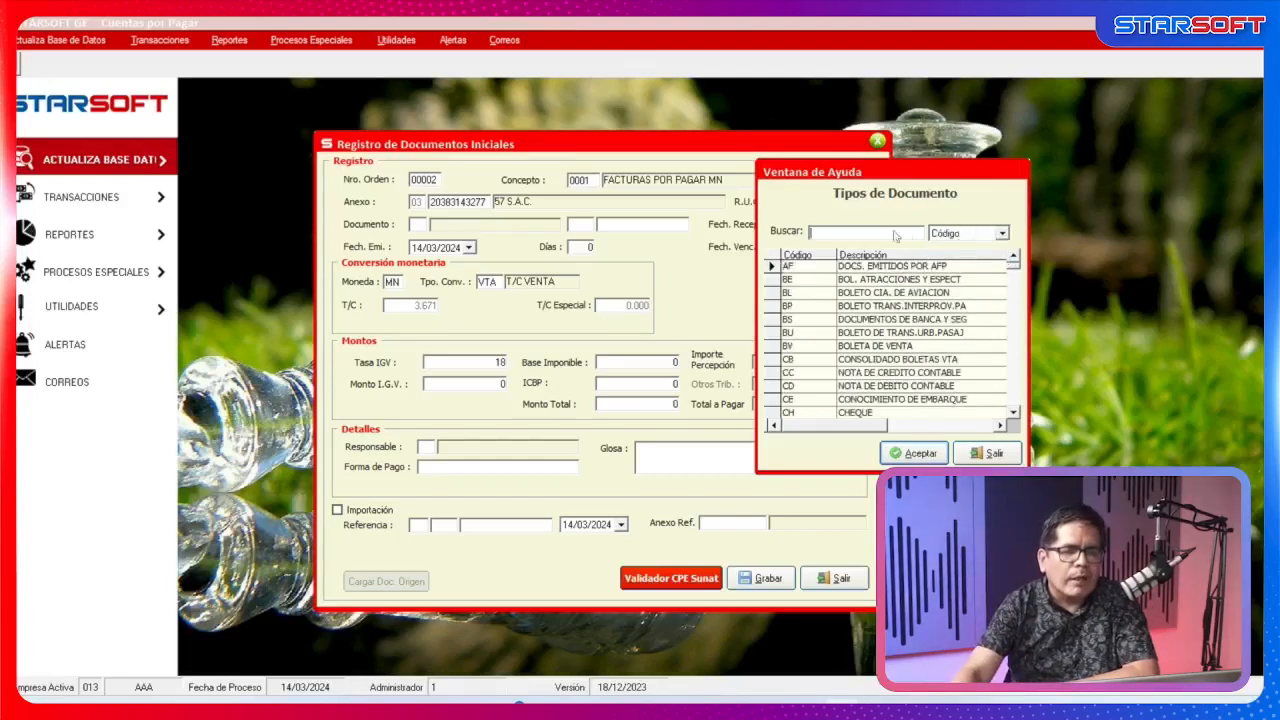
type("ft")
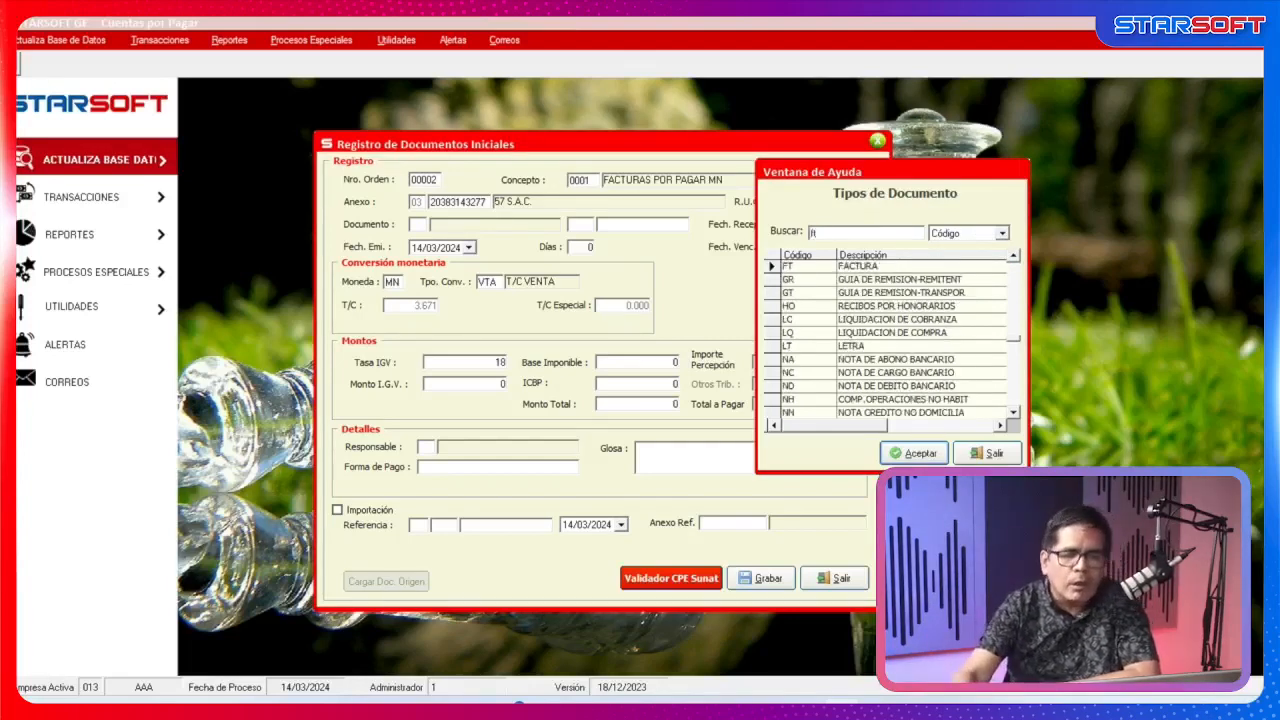
left_click(913, 455)
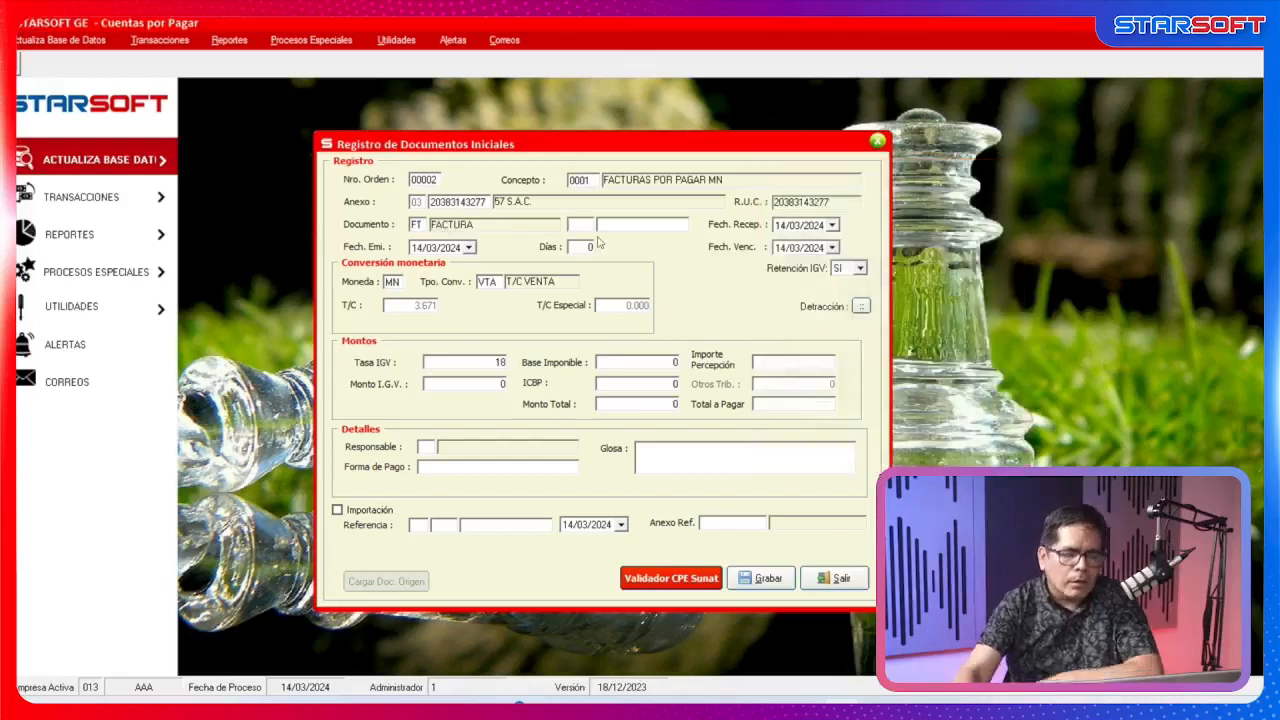
Enter the invoice series F001 and number 21102, keeping the default dates, days, currency MN and conversion type VTA.
type("F00121103")
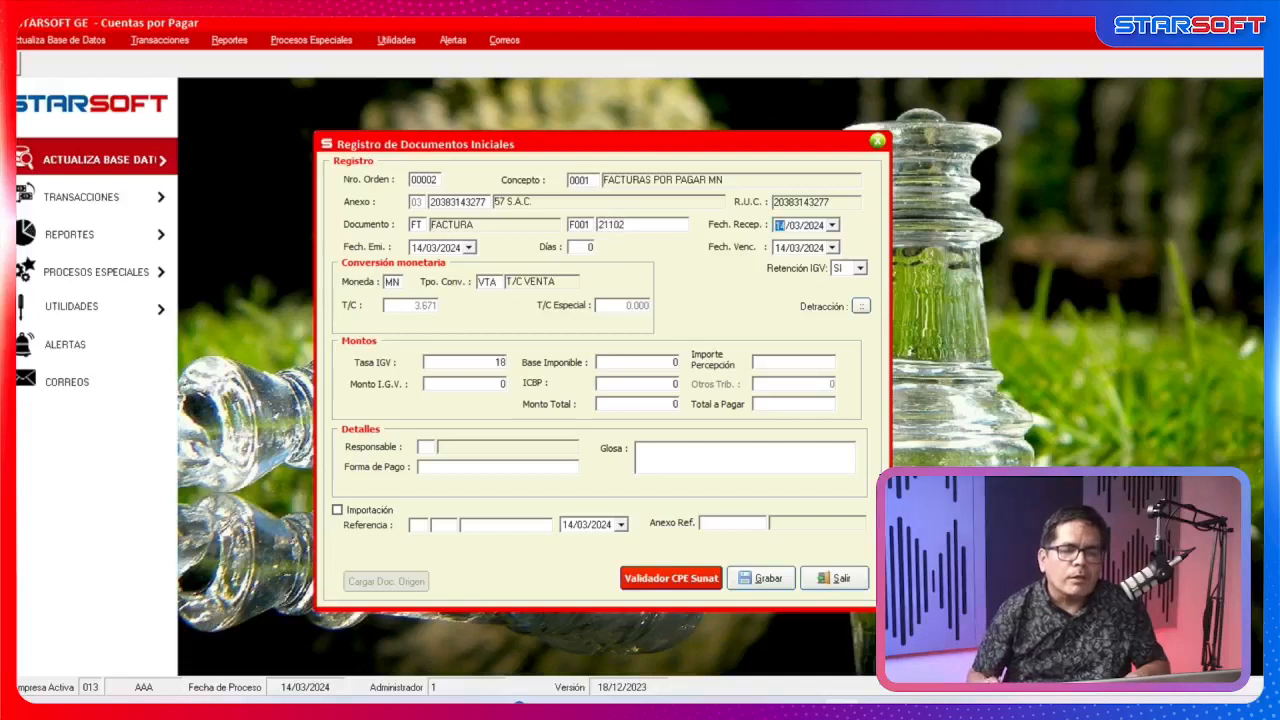
key("Return")
key("Return")
key("Return")
key("Return")
key("Return")
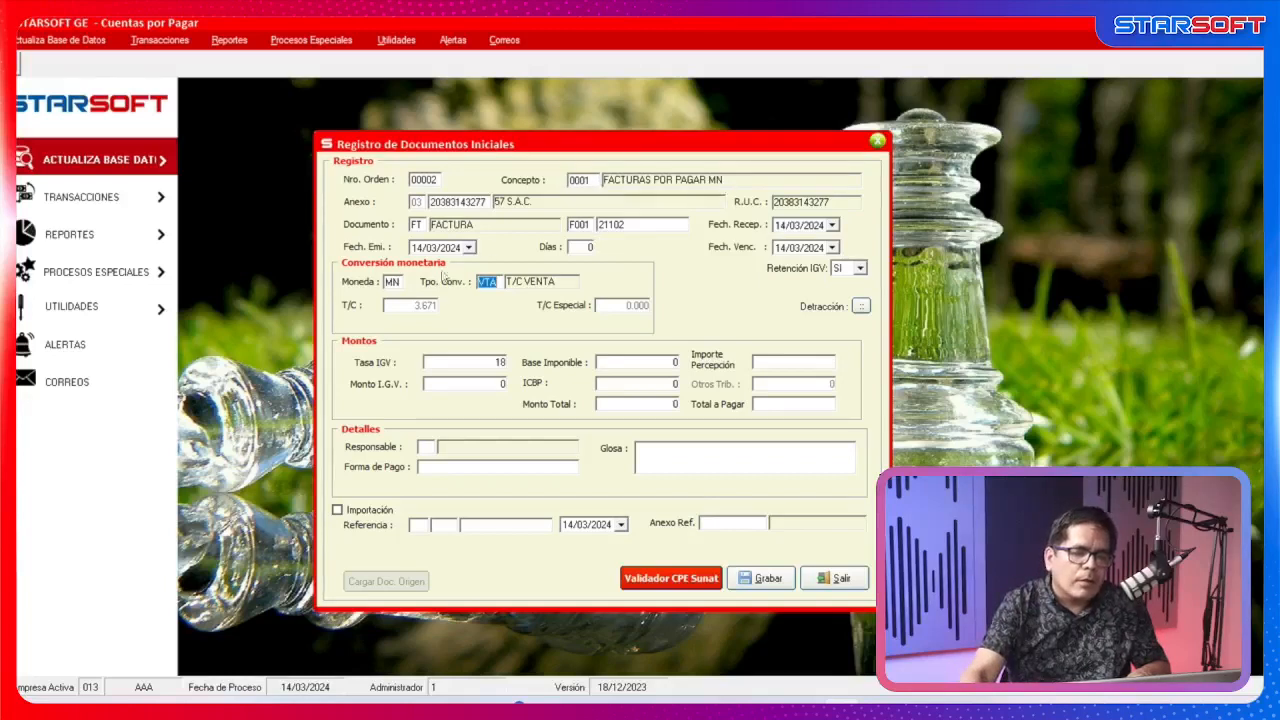
key("Return")
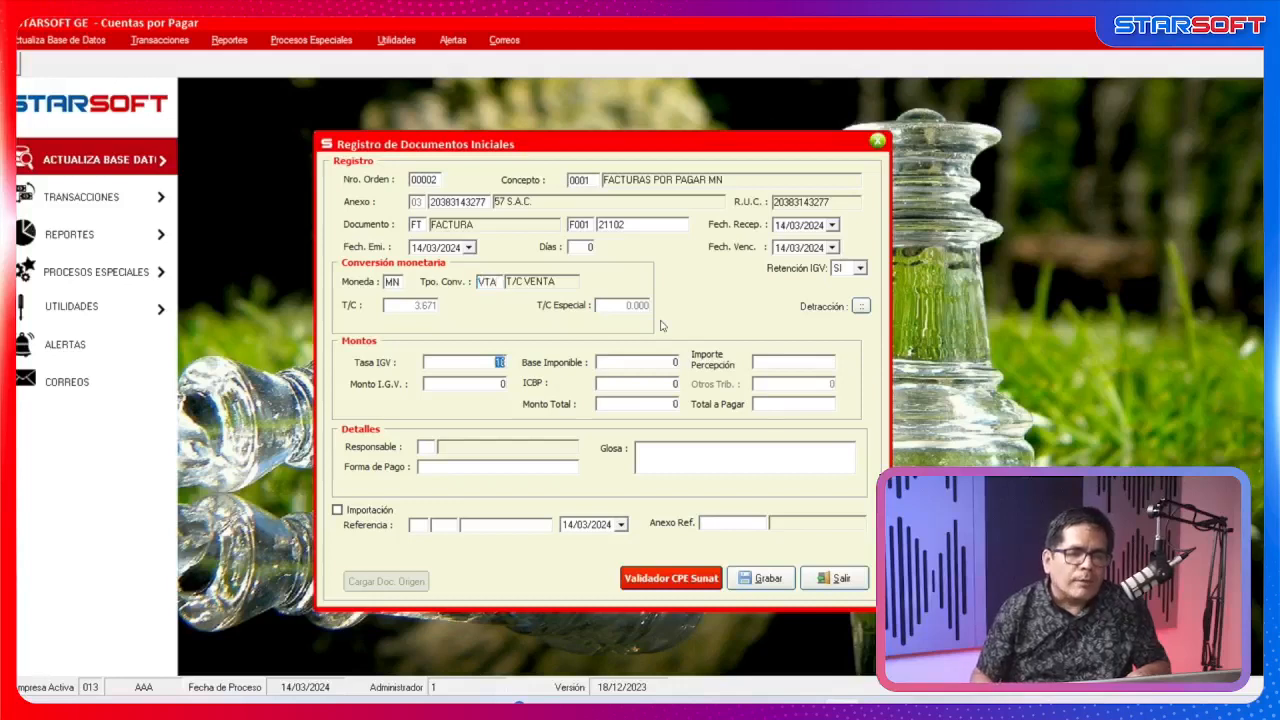
Keep the IGV rate of 18 and set the invoice's taxable base to 100, accepting the calculated amounts.
key("Return")
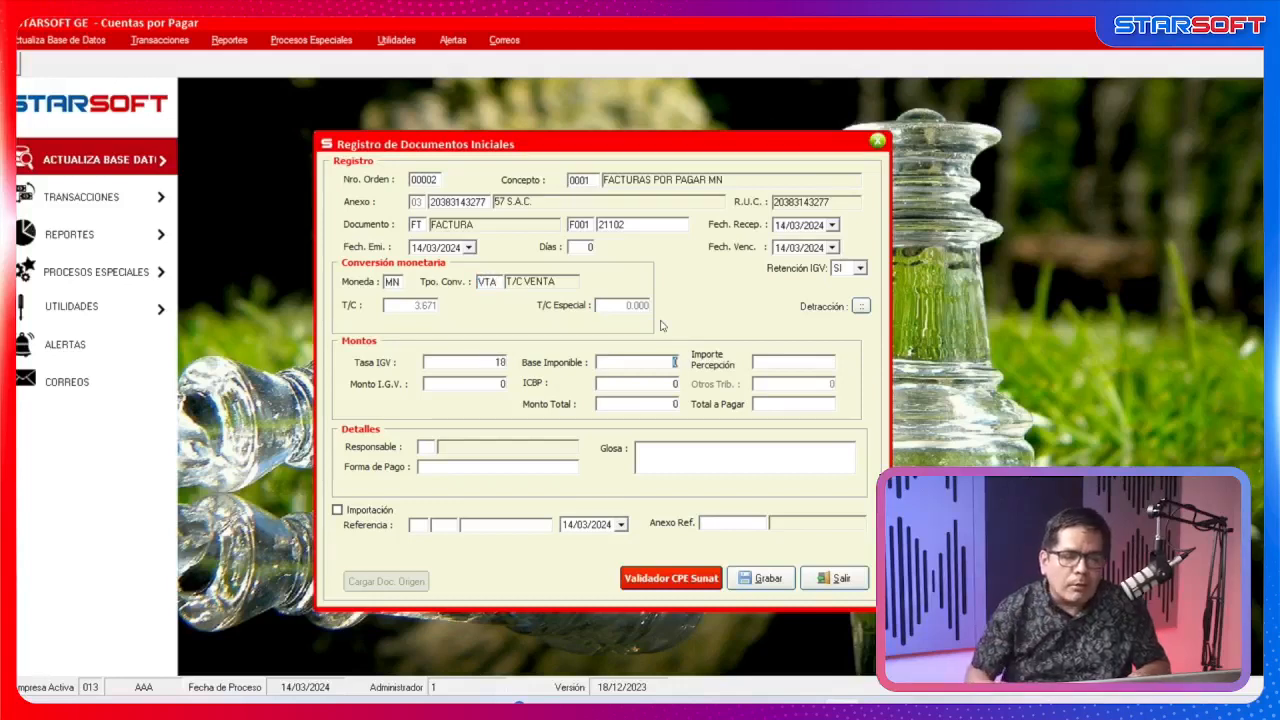
type("100")
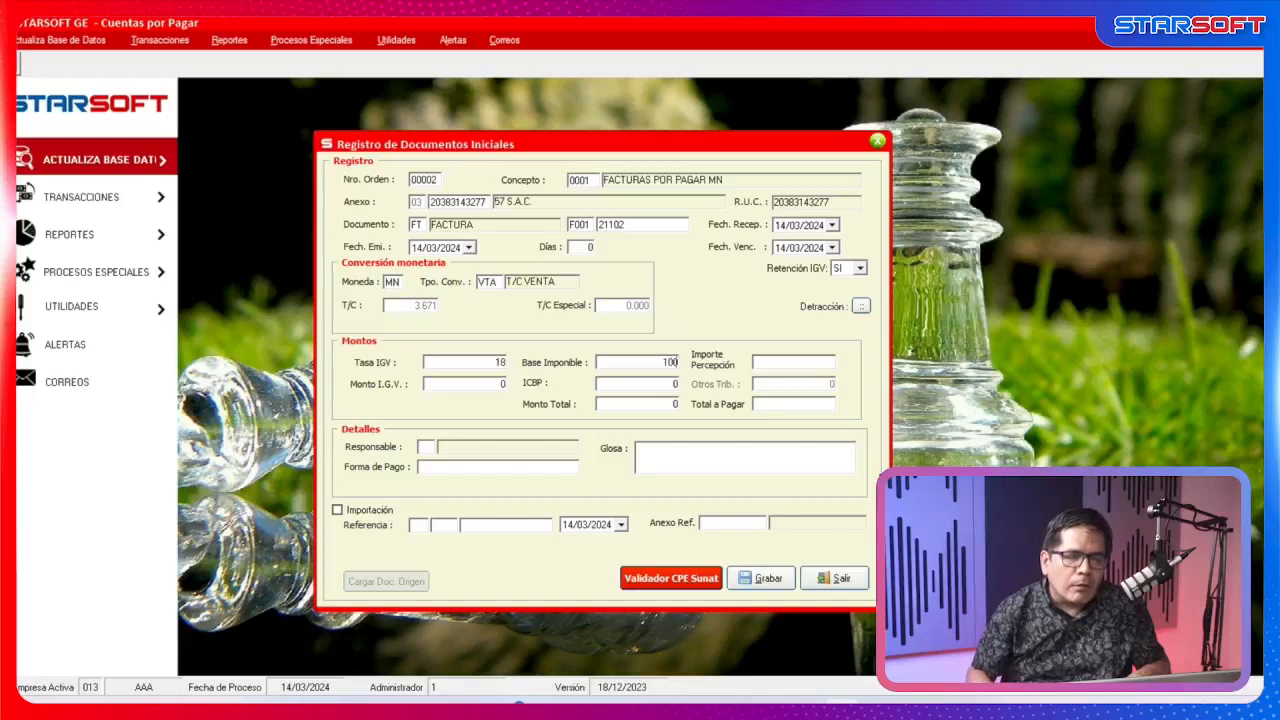
key("Return")
key("Return")
key("Return")
key("Return")
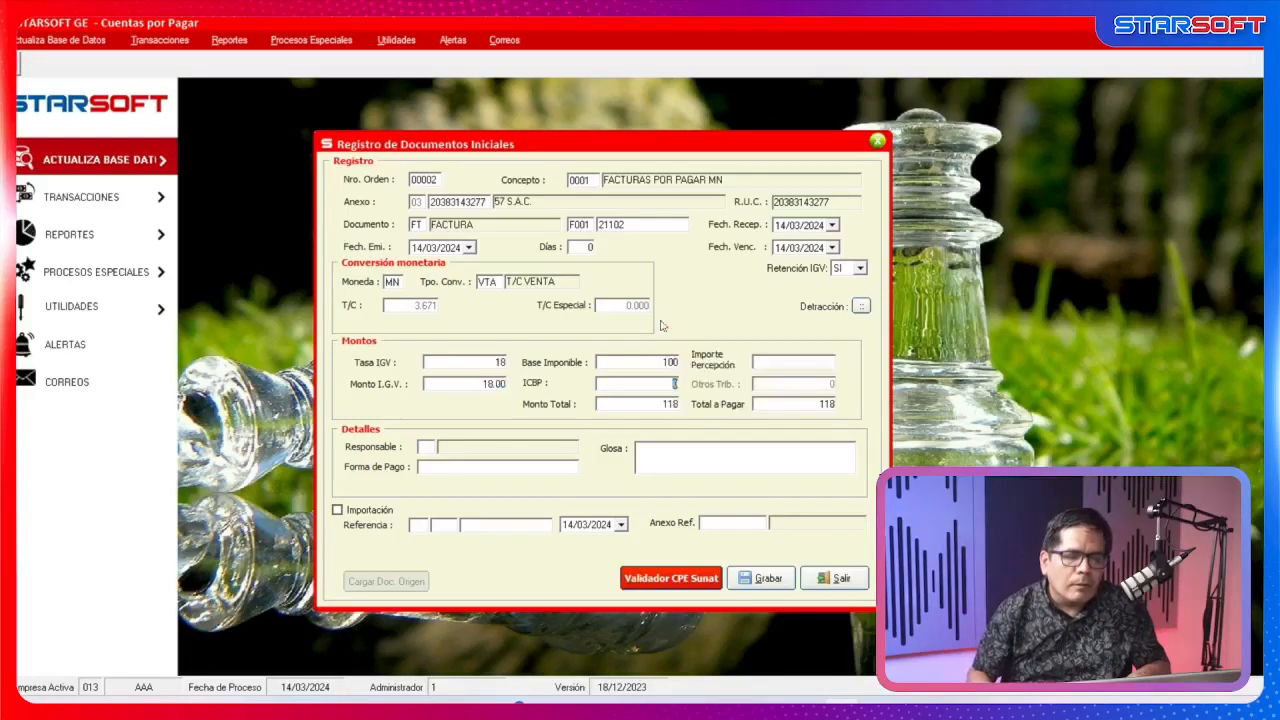
Assign responsible 01 to the invoice and enter SALDO INICIAL as its glosa.
key("Return")
type("01")
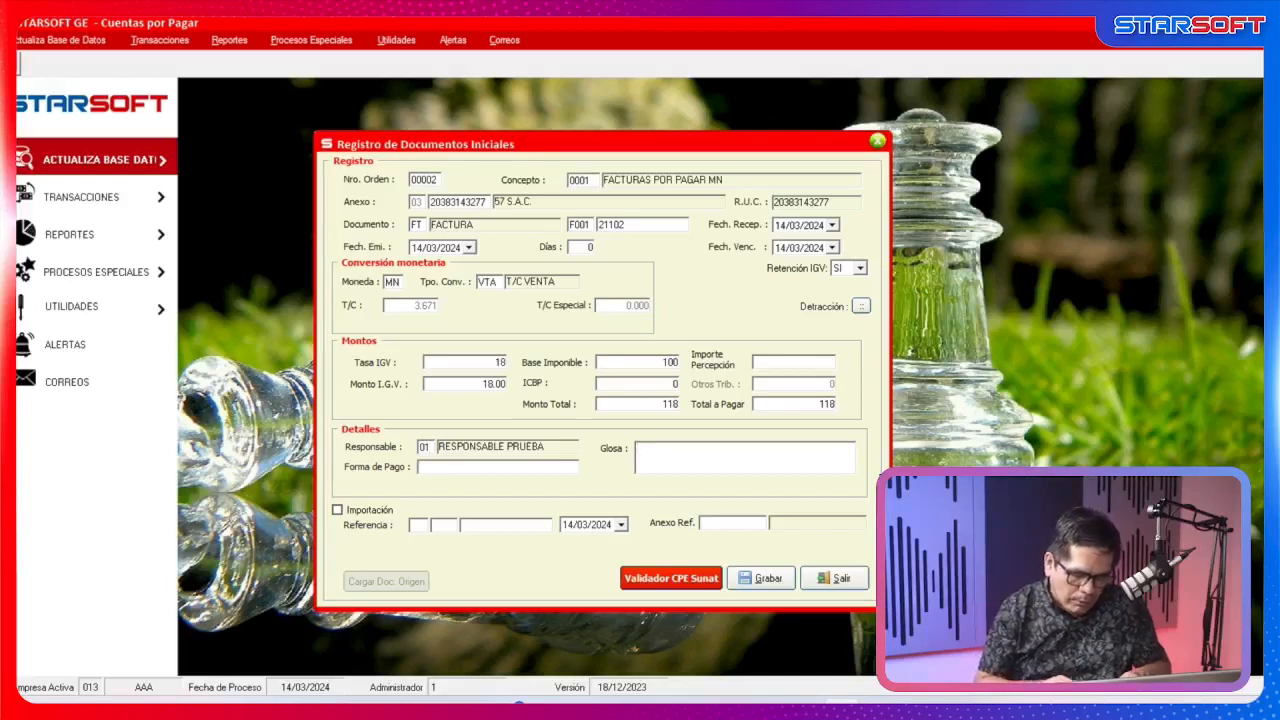
type("SALDO INICIAL")
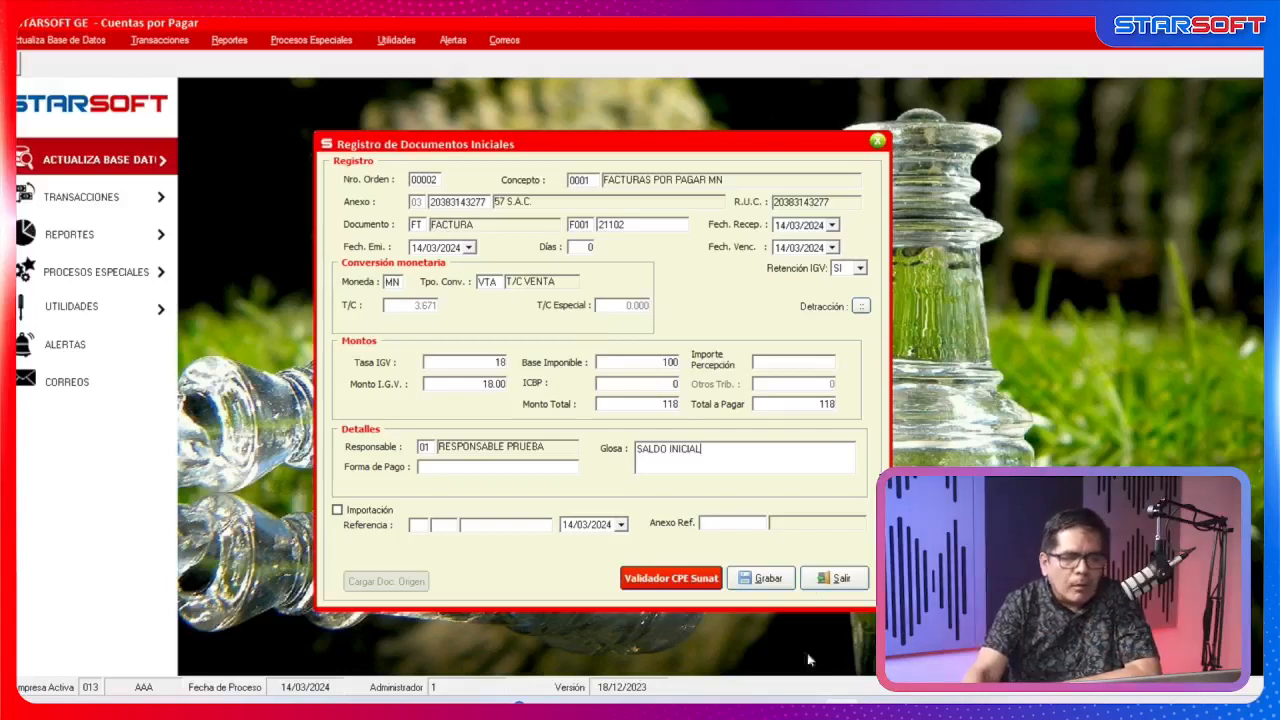
Bring up the STARSOFT GE module launcher briefly, minimize it, and save the initial invoice.
left_click(733, 709)
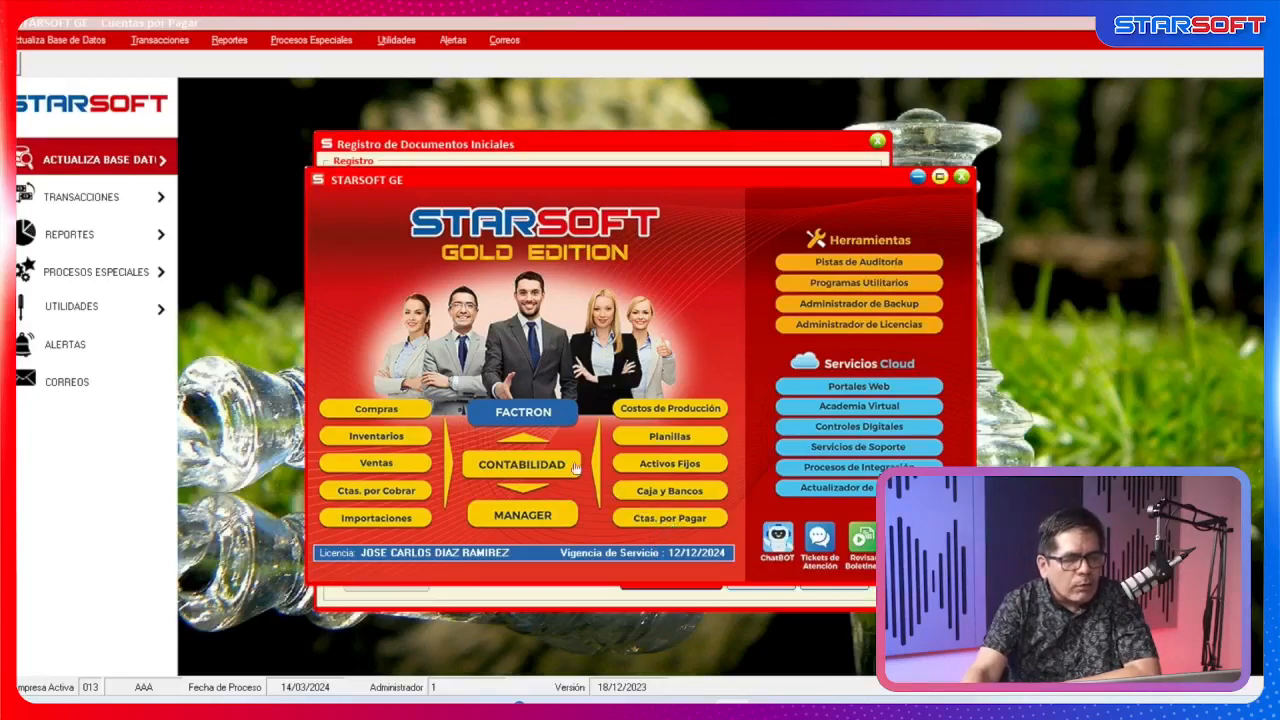
left_click(918, 177)
left_click(754, 577)
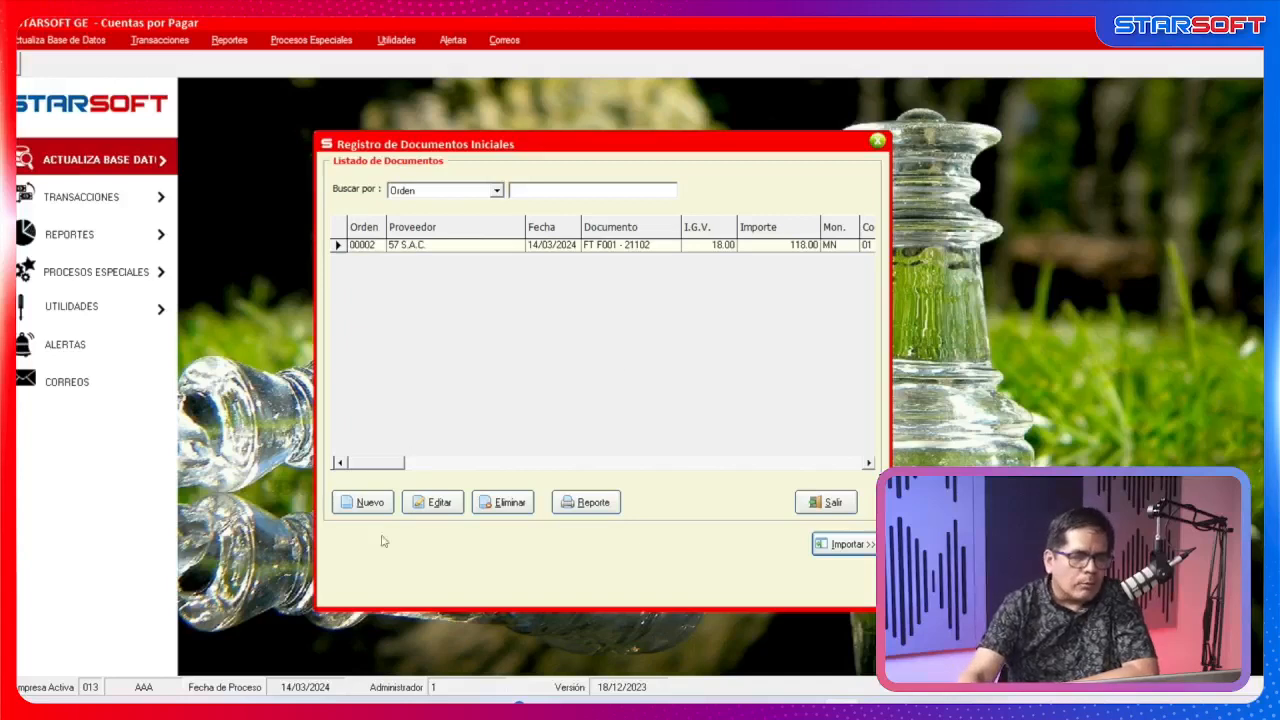
Start another initial document with concept 0001, FACTURAS POR PAGAR MN, and supplier 57 S.A.C.
left_click(363, 504)
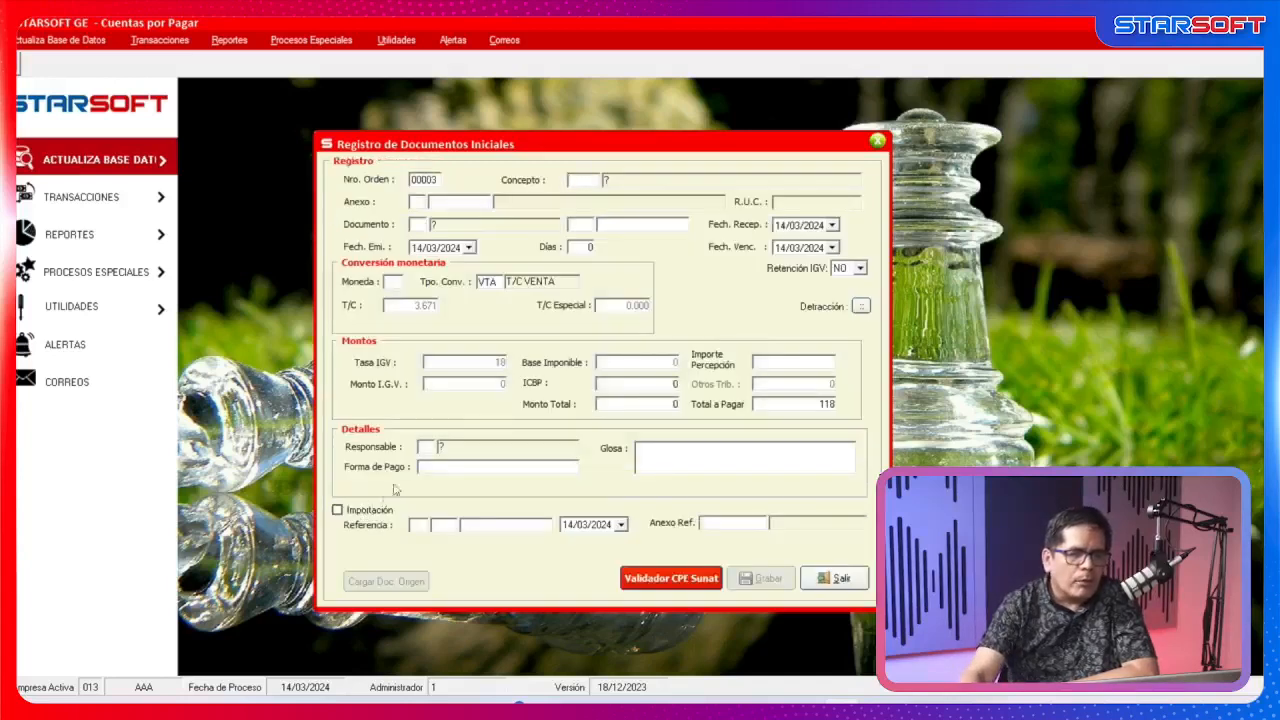
double_click(588, 180)
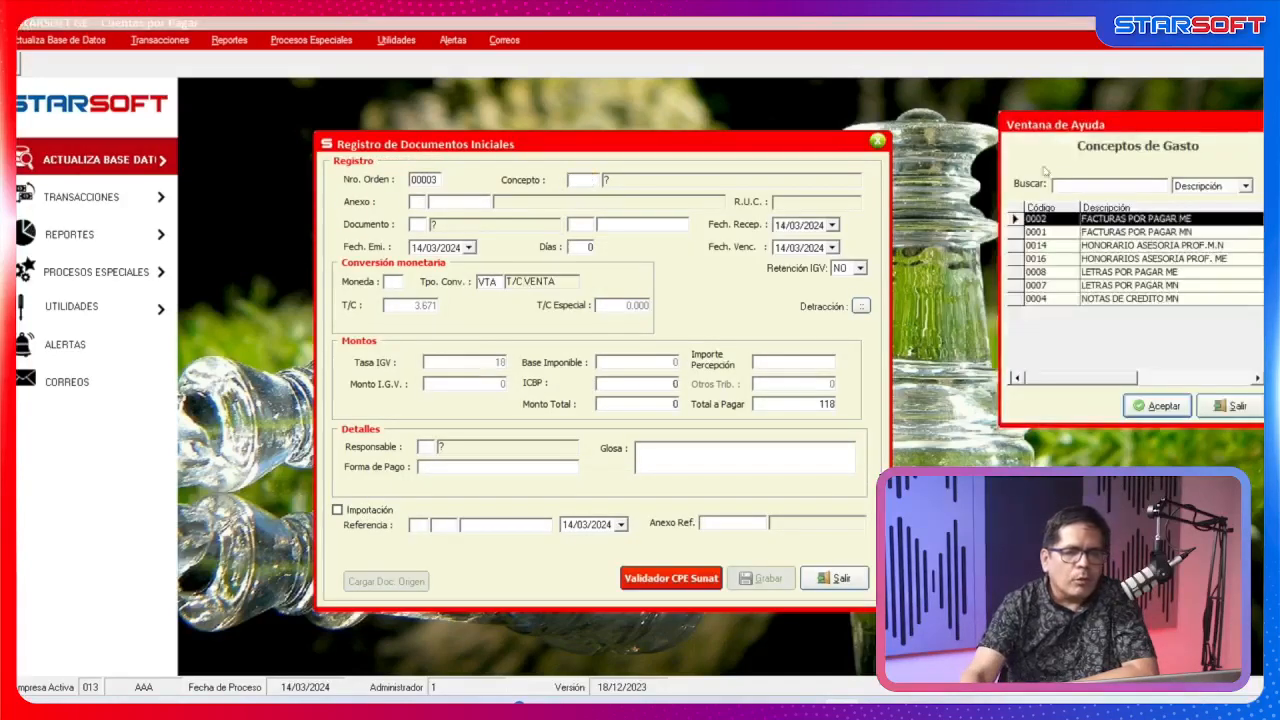
left_click_drag(1126, 138, 816, 114)
double_click(836, 209)
double_click(466, 203)
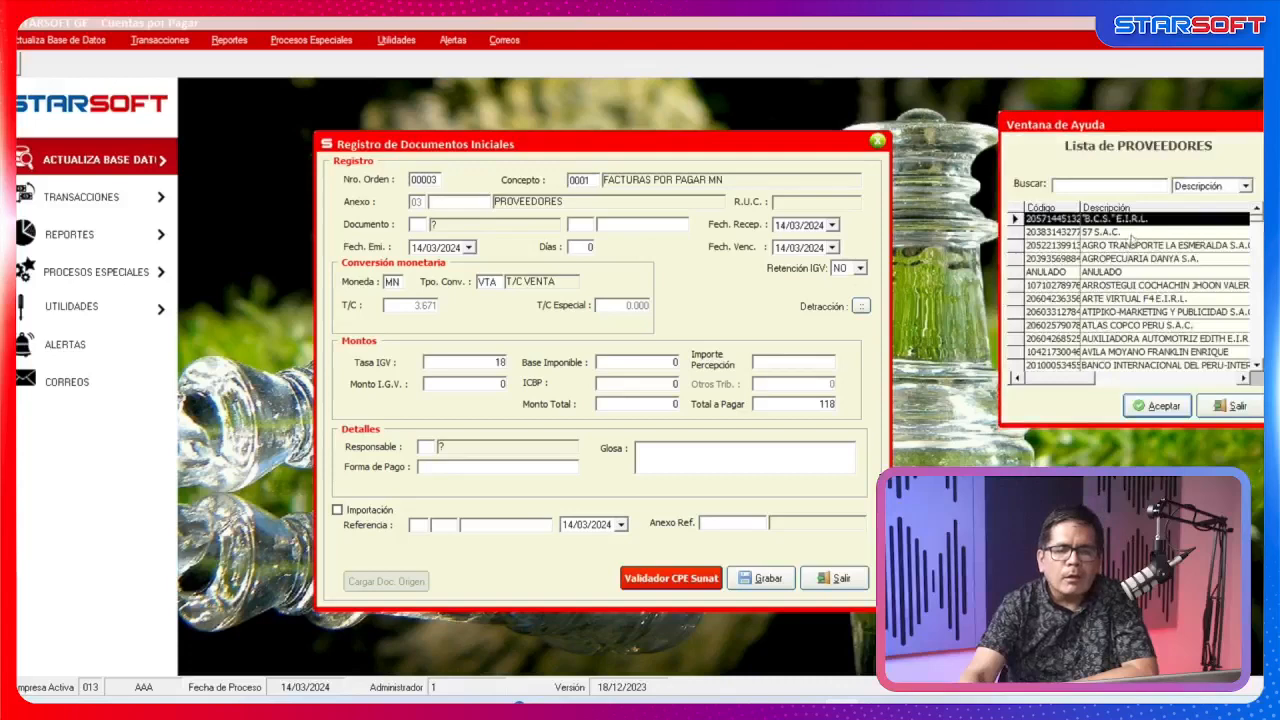
double_click(1118, 232)
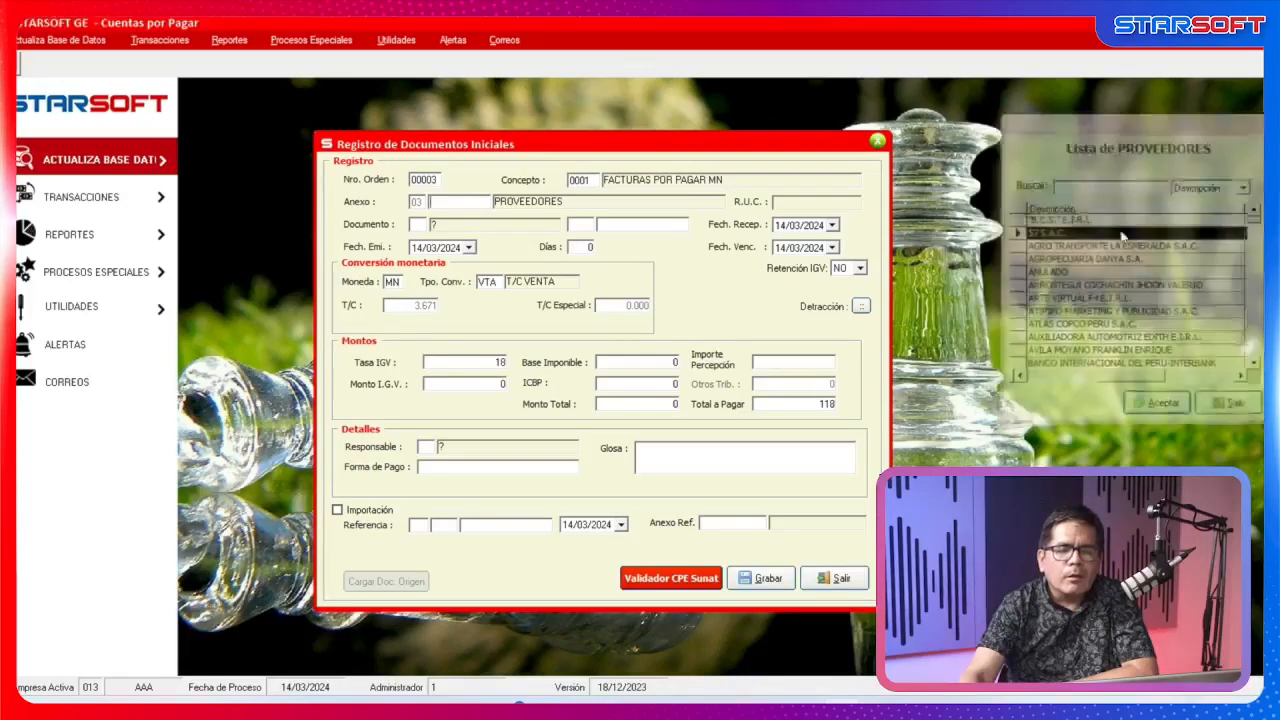
Look up document type CC by its code and assign this credit note type to the new document.
double_click(428, 228)
left_click_drag(1115, 130, 798, 209)
left_click(889, 270)
left_click(890, 280)
left_click(816, 268)
type("cc")
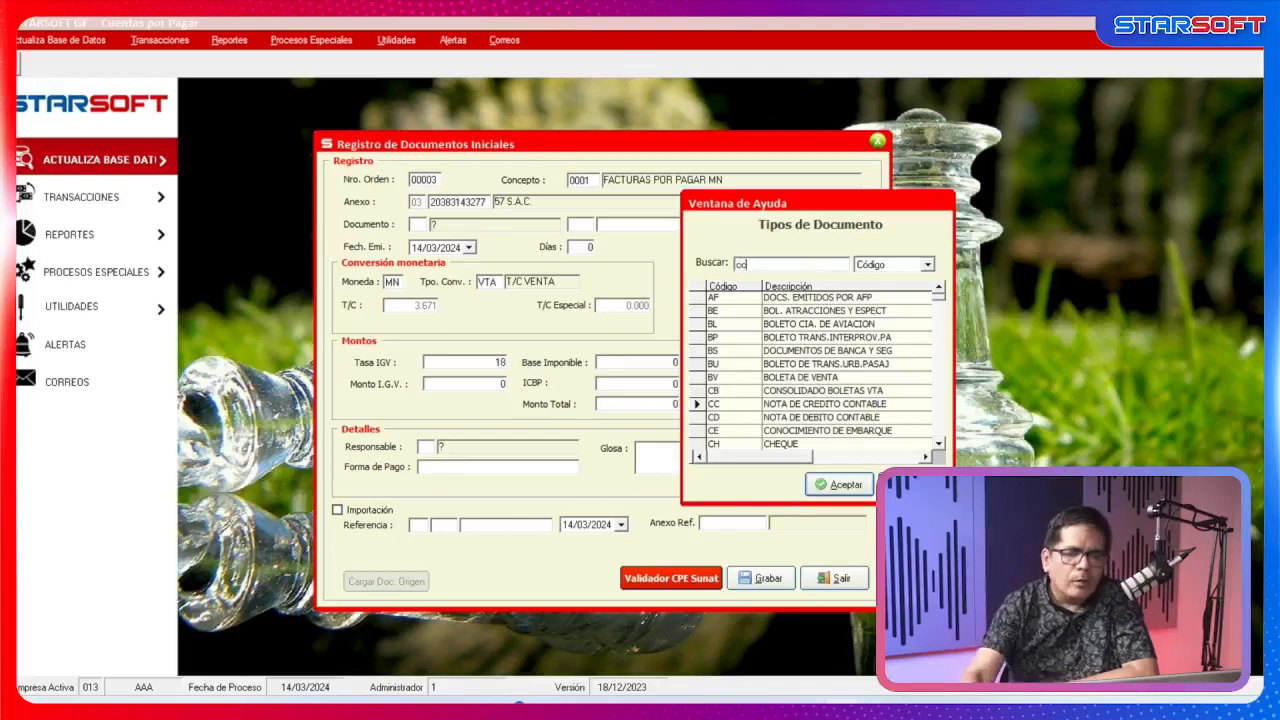
left_click(803, 405)
left_click(840, 485)
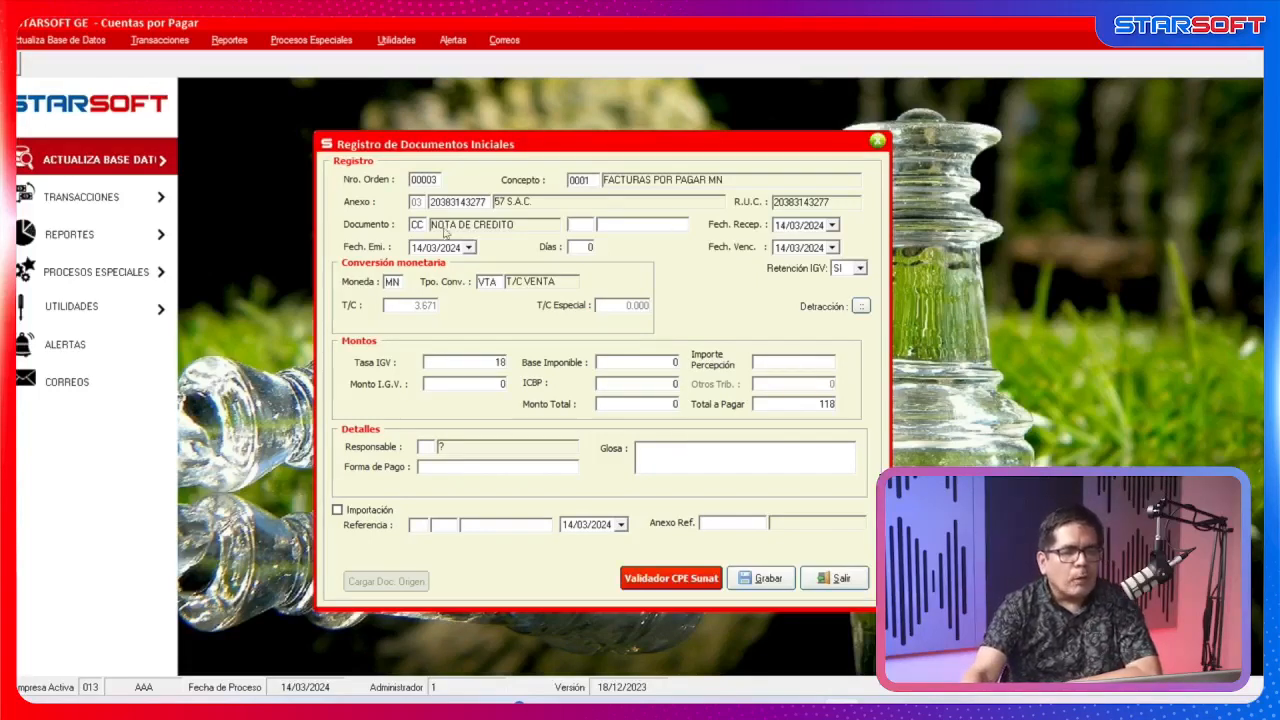
Check the expense concept list without changing it, and enter credit note F002 15454 with the default dates, currency and conversion type.
double_click(579, 181)
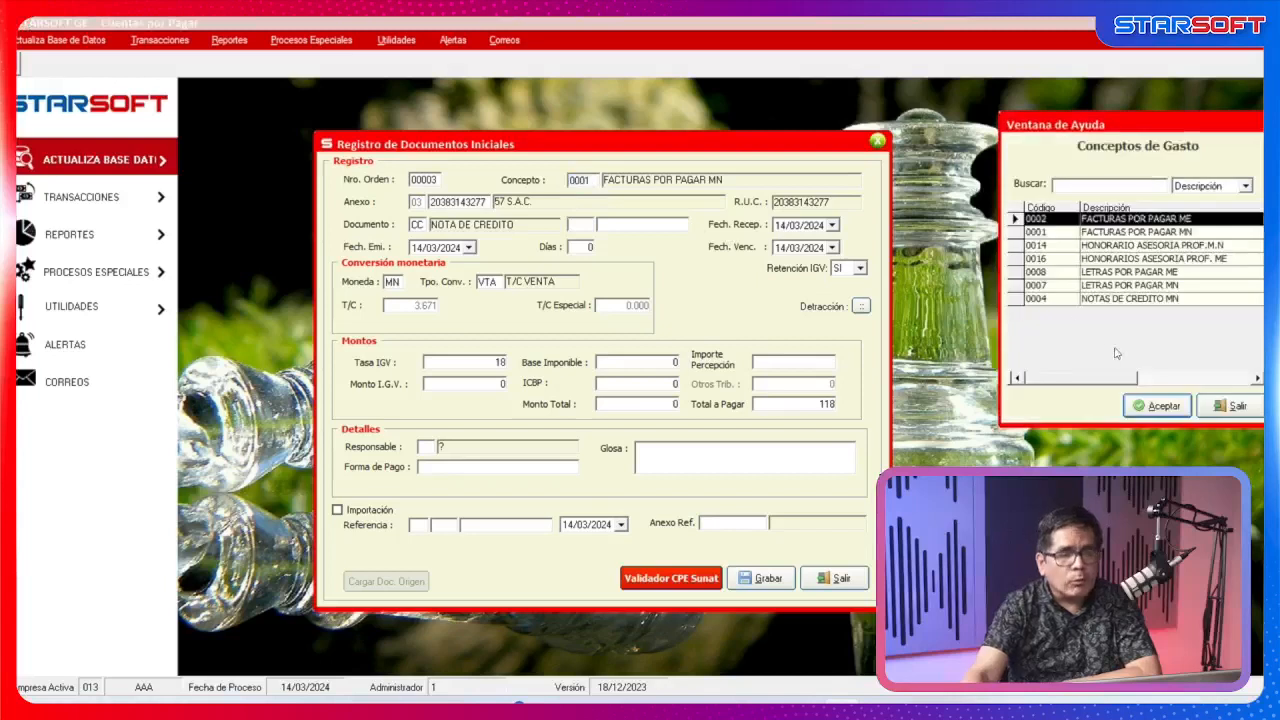
left_click(1240, 408)
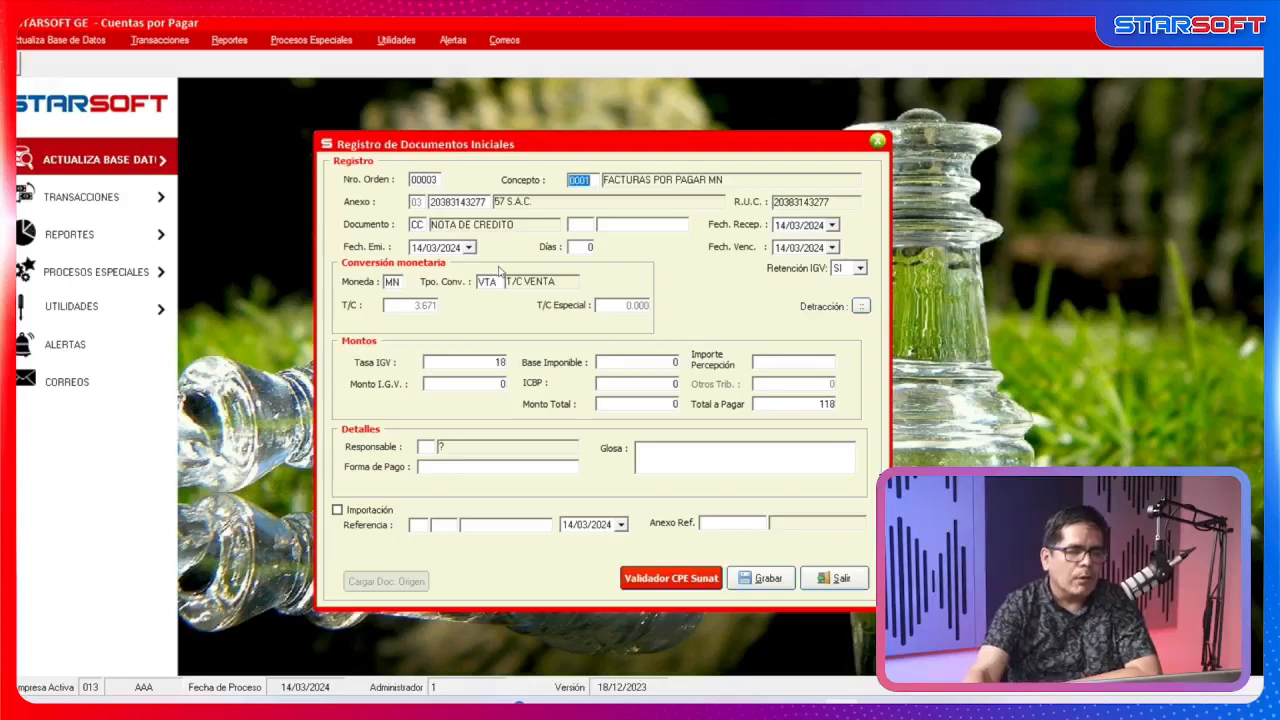
left_click(588, 226)
type("F0")
type("02 ")
type("15454")
key("Return")
key("Return")
key("Return")
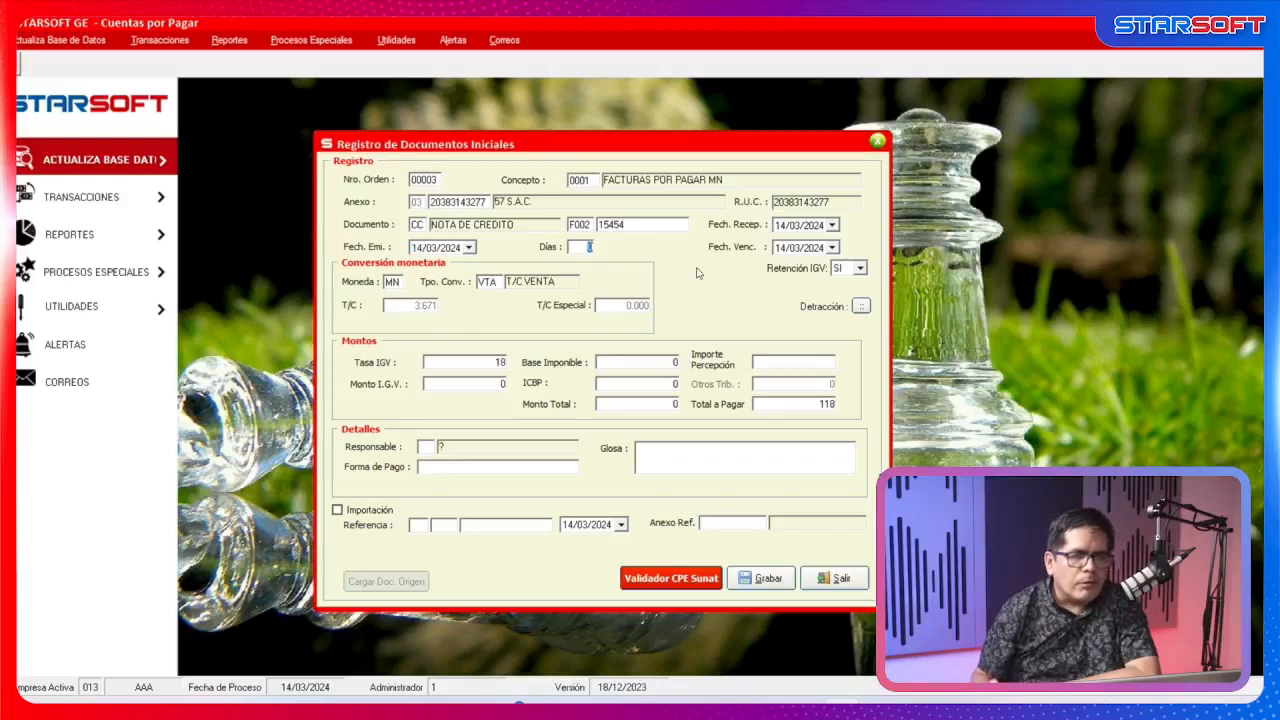
key("Return")
key("Return")
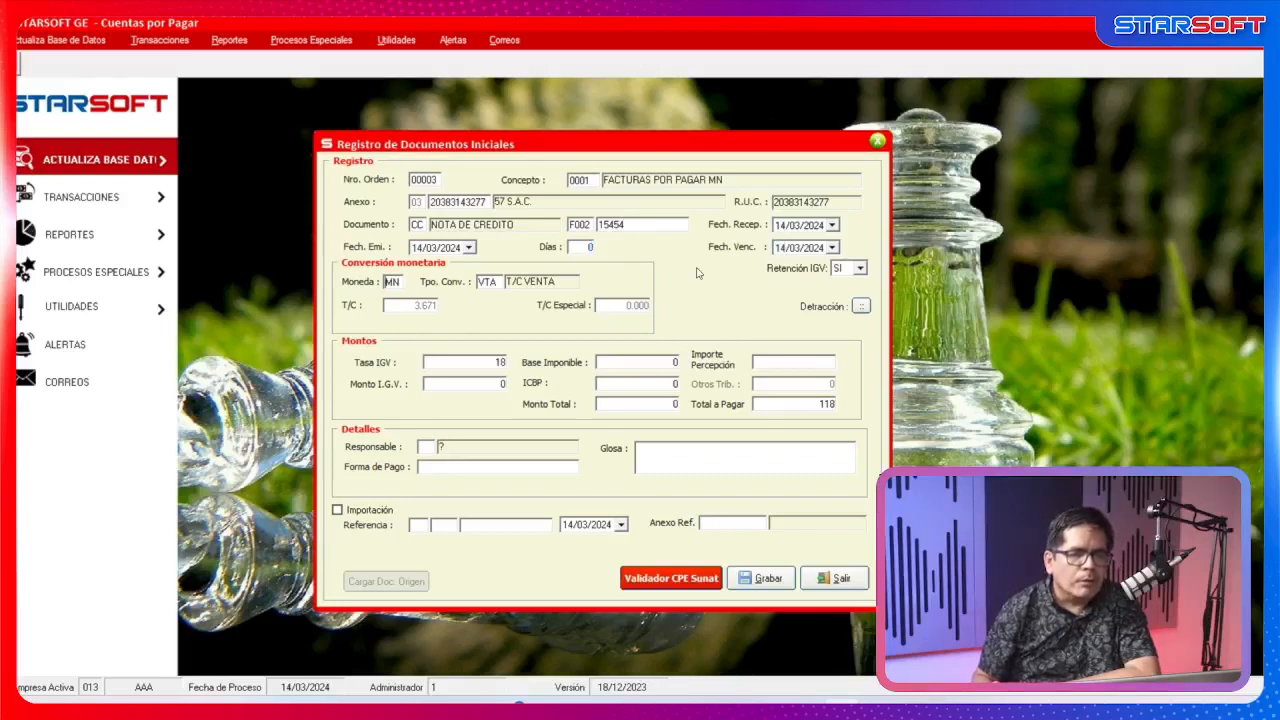
key("Return")
key("Return")
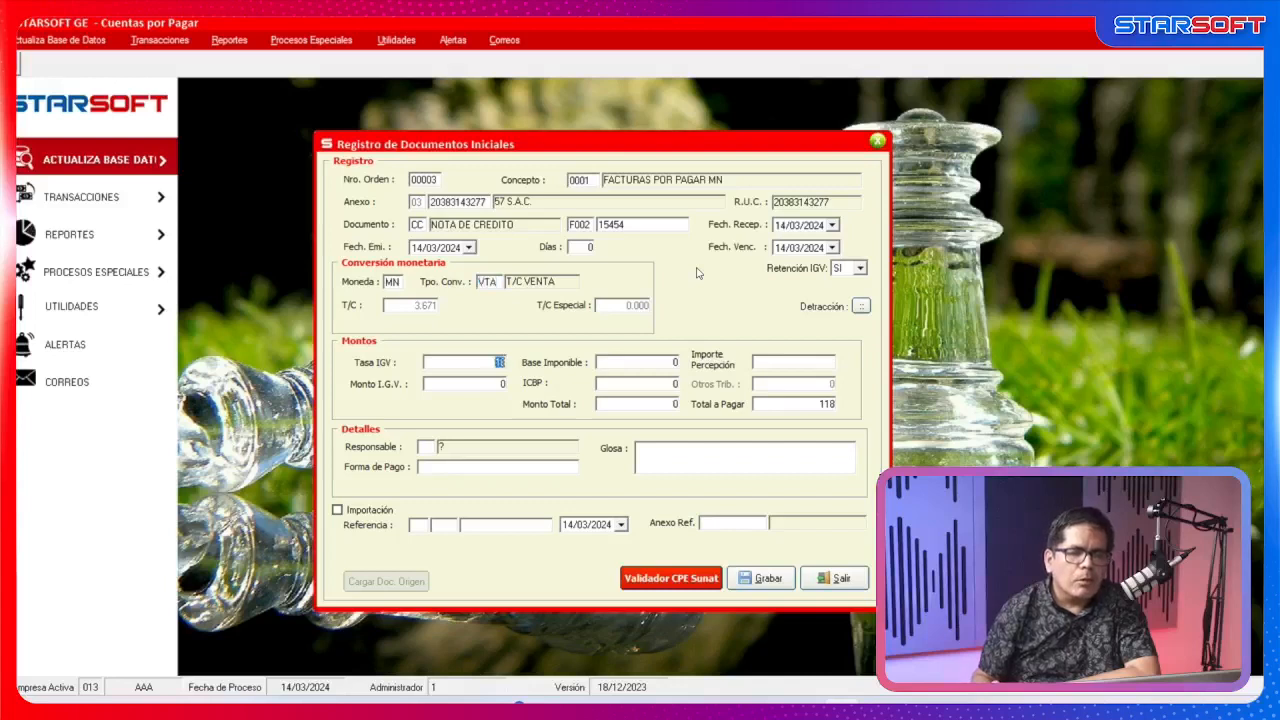
Enter the credit note's taxable base of 20 at 18% IGV, responsible 01 RESPONSABLE PRUEBA, and description TYYTYT.
key("Return")
type("20")
key("Return")
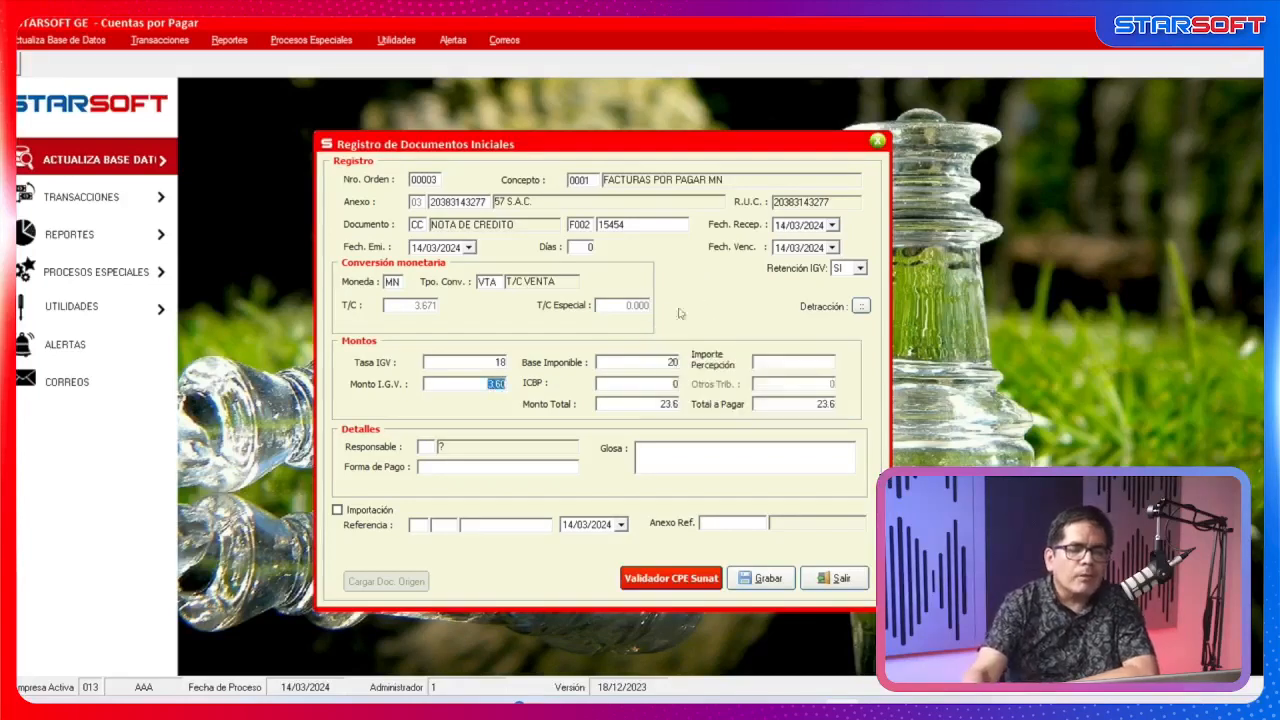
key("Return")
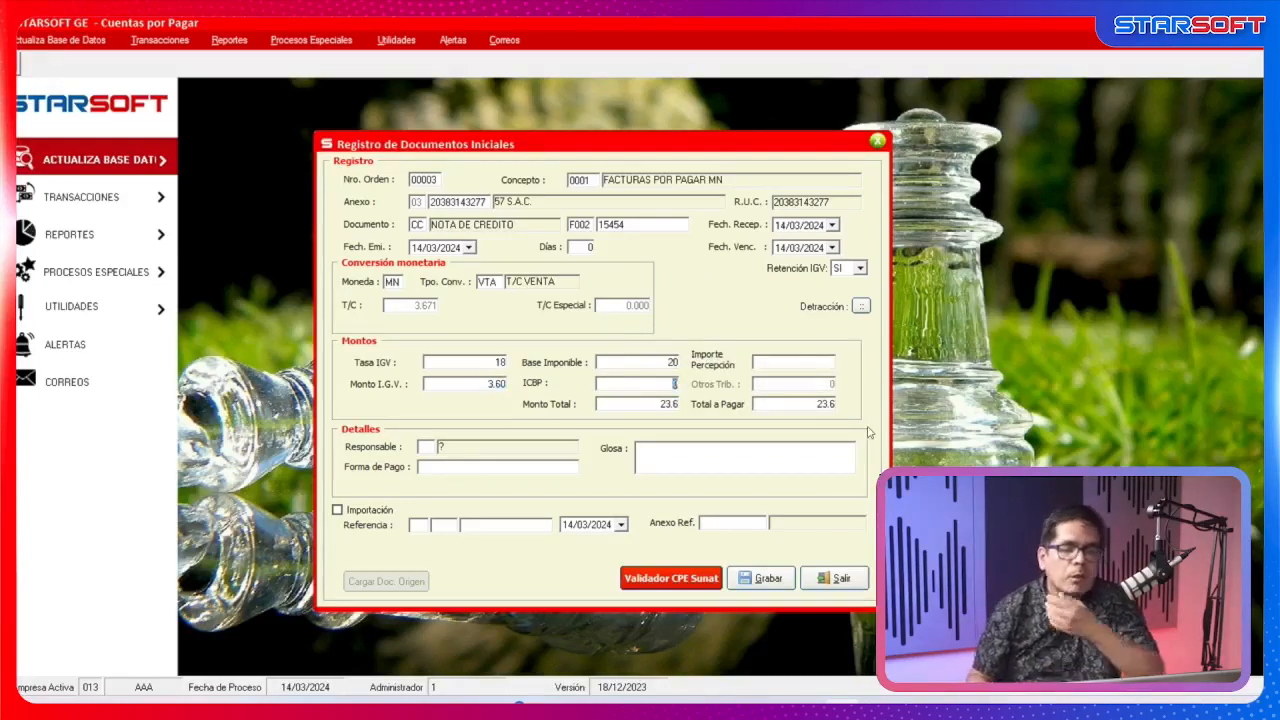
key("Return")
key("Return")
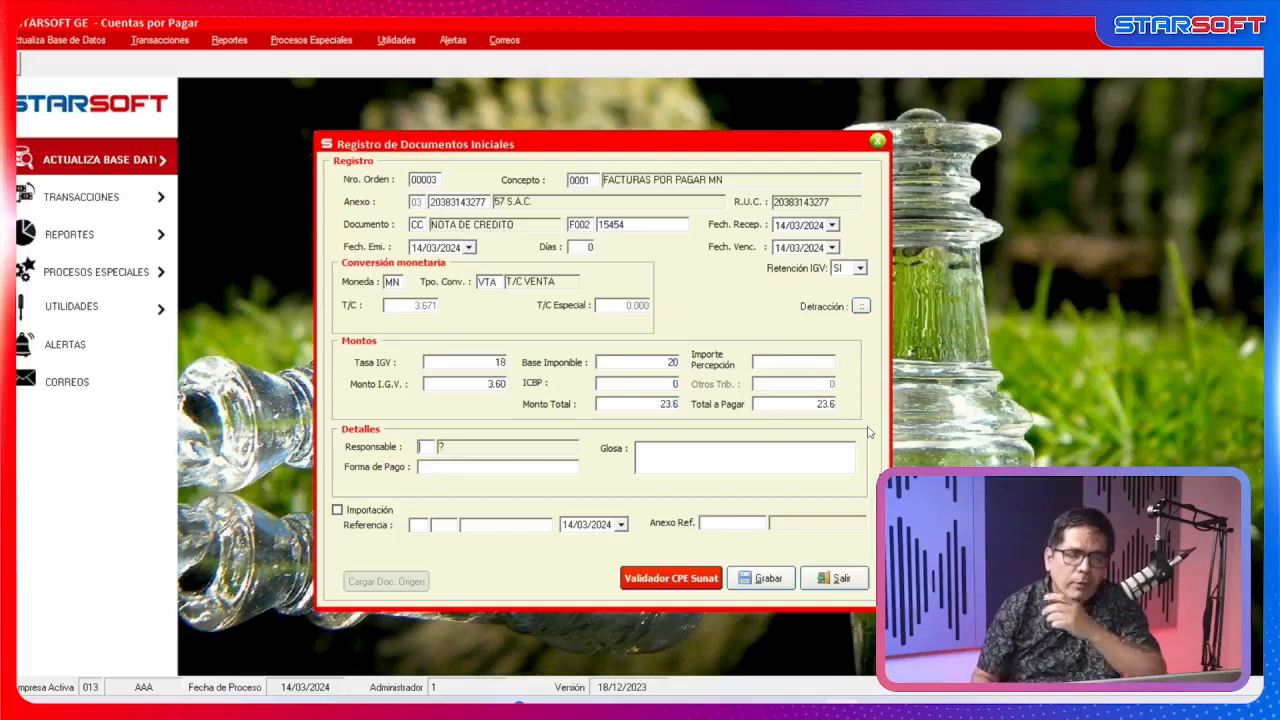
type("01")
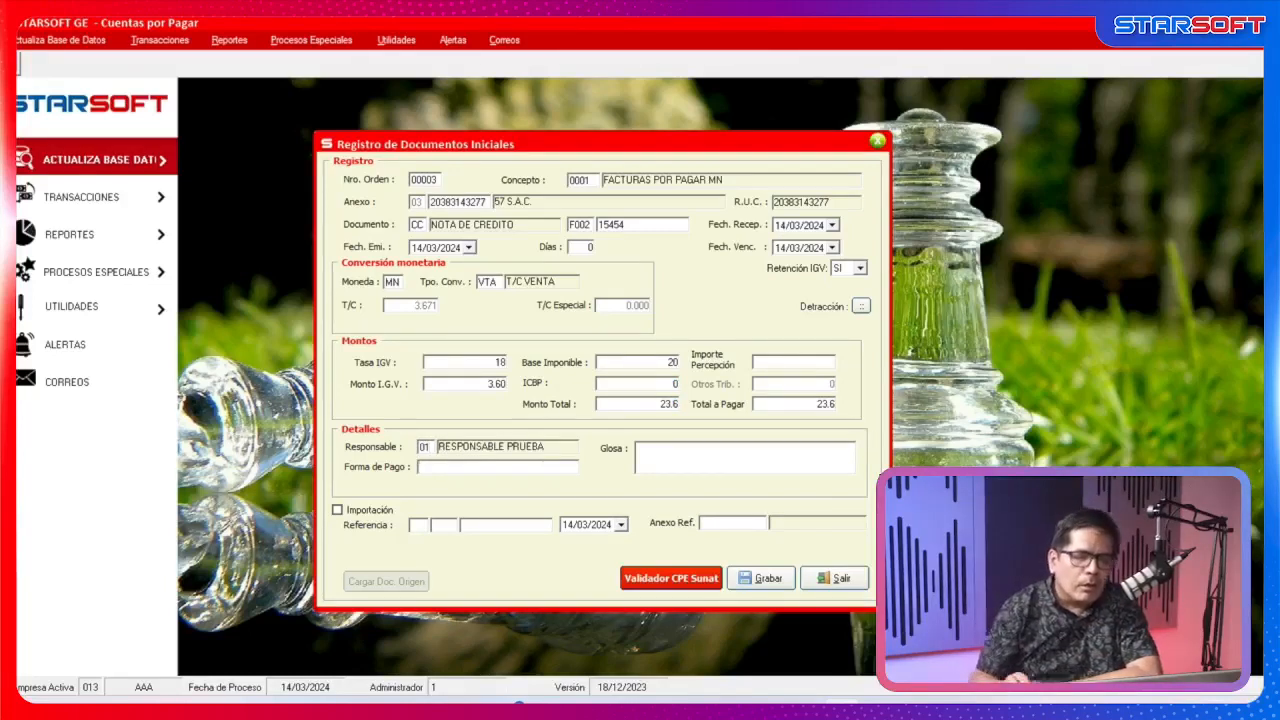
type("TYYTYT")
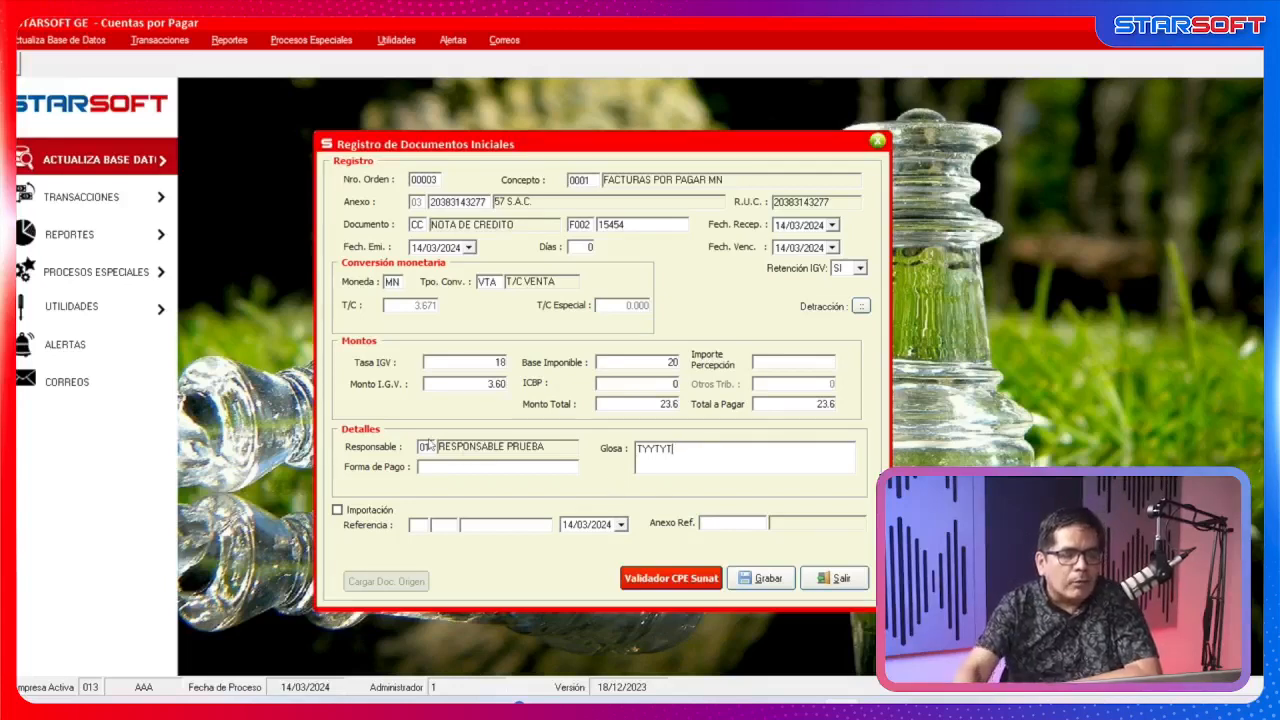
Review the Responsable de Compras table where the purchase responsible codes are maintained, and close it.
left_click(94, 44)
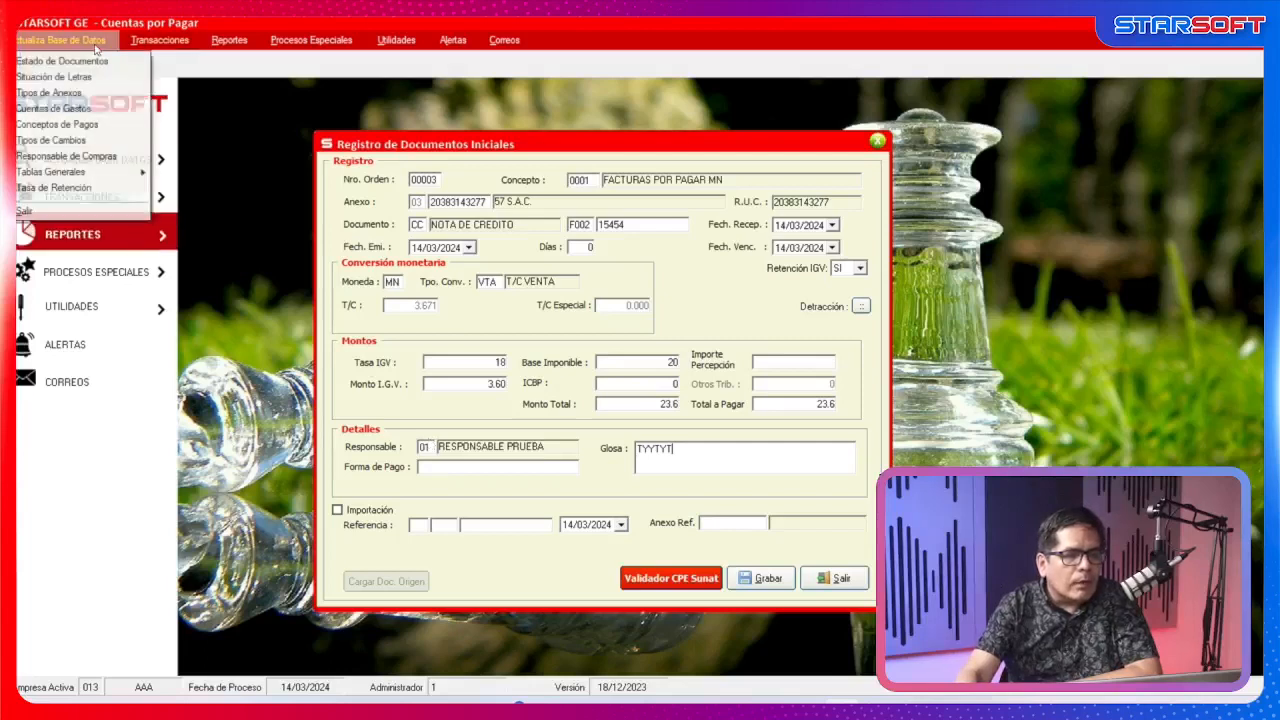
mouse_move(88, 177)
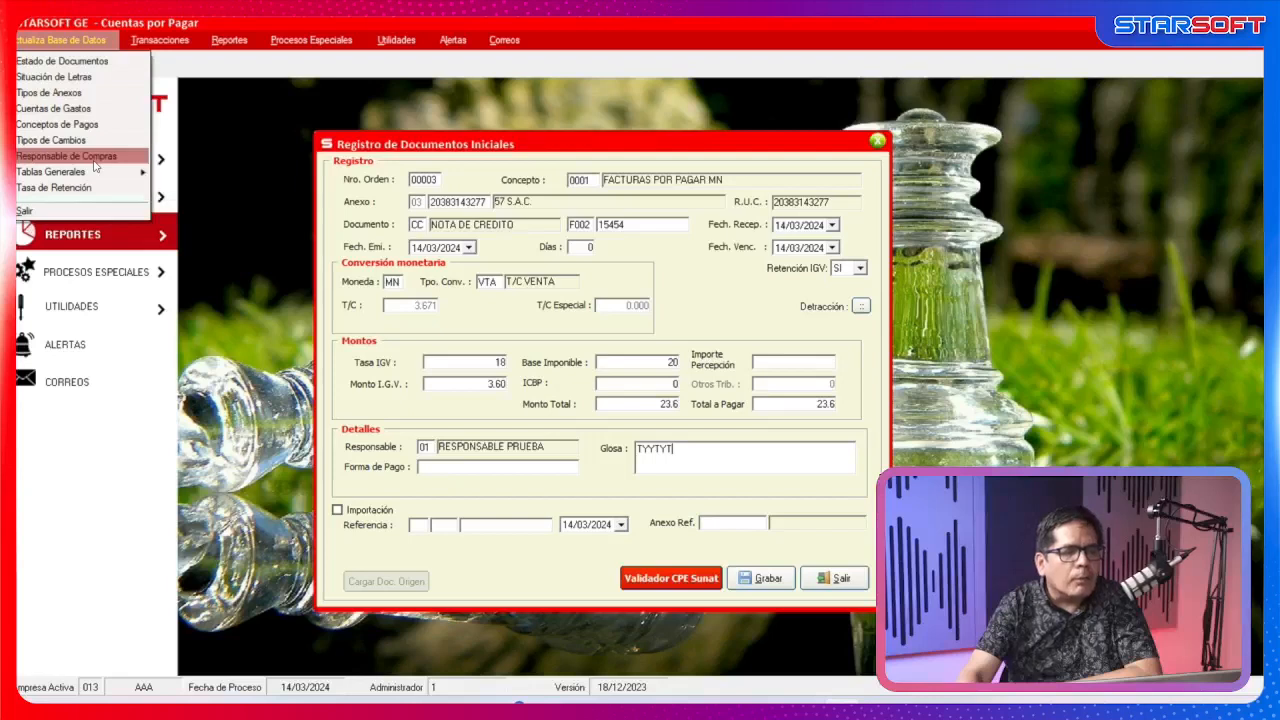
left_click(94, 159)
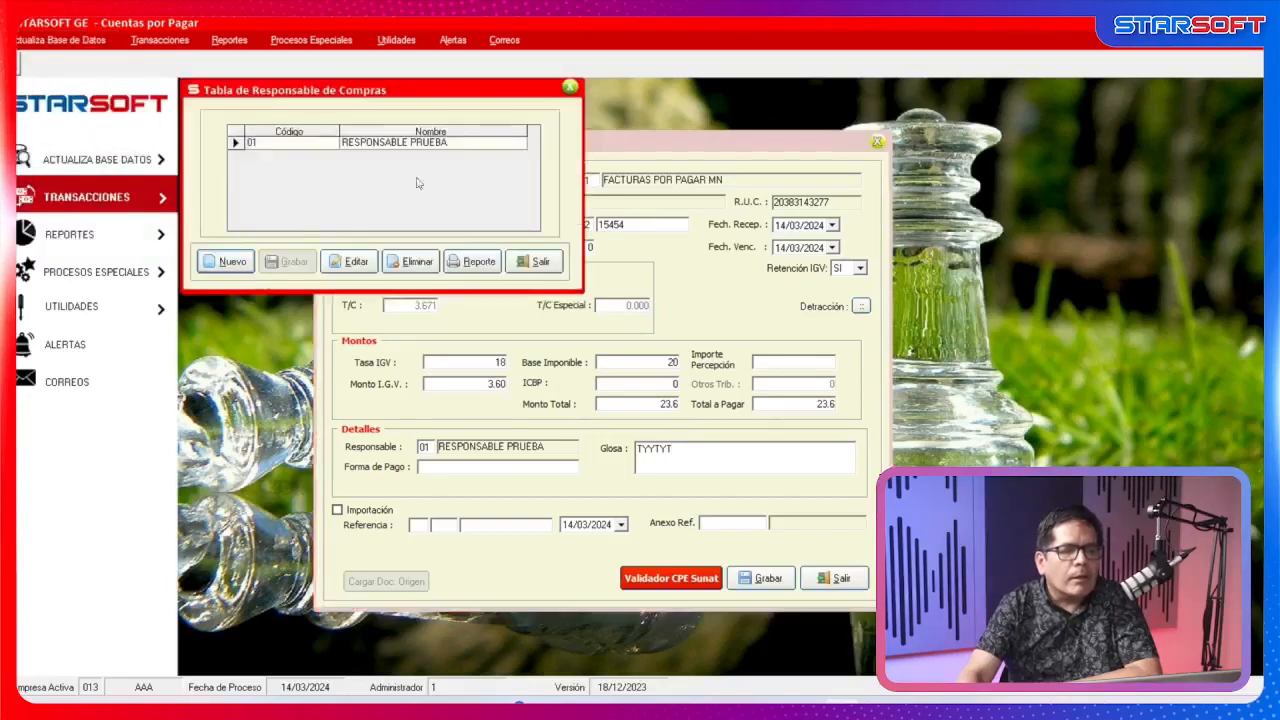
left_click(524, 266)
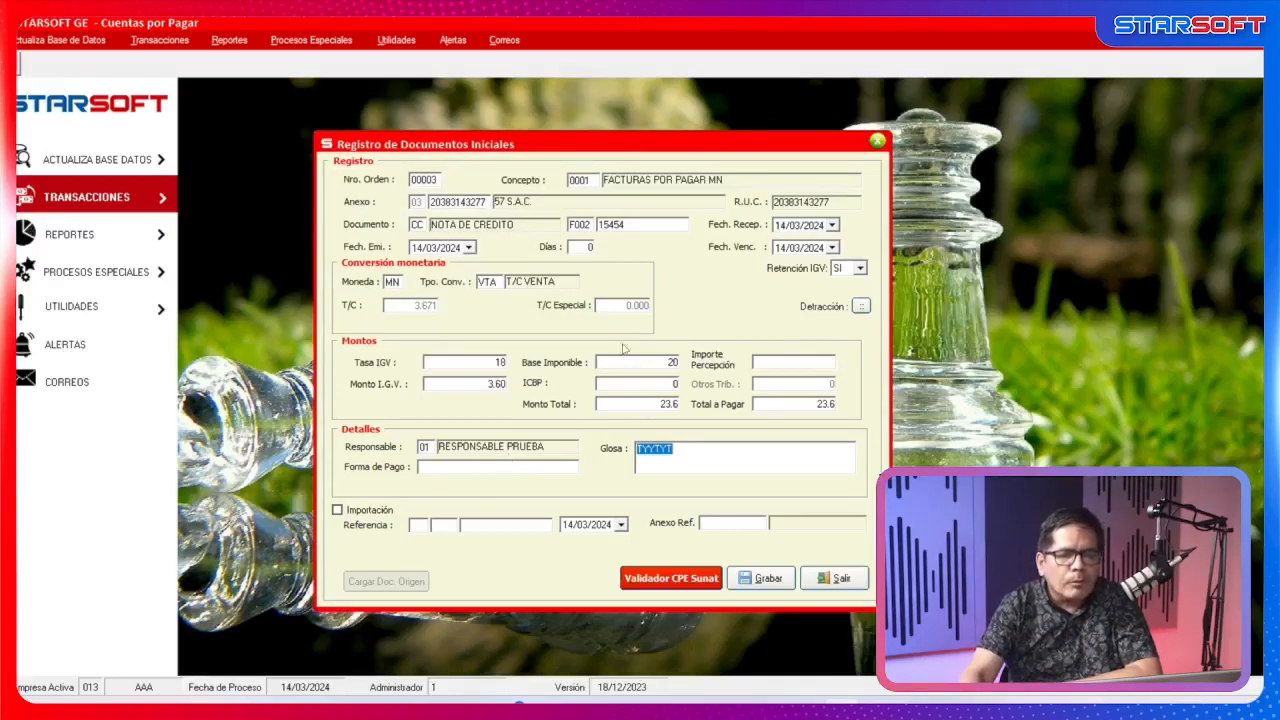
Start saving the credit note and reference it to document type FT, number F001 1011.
left_click(766, 578)
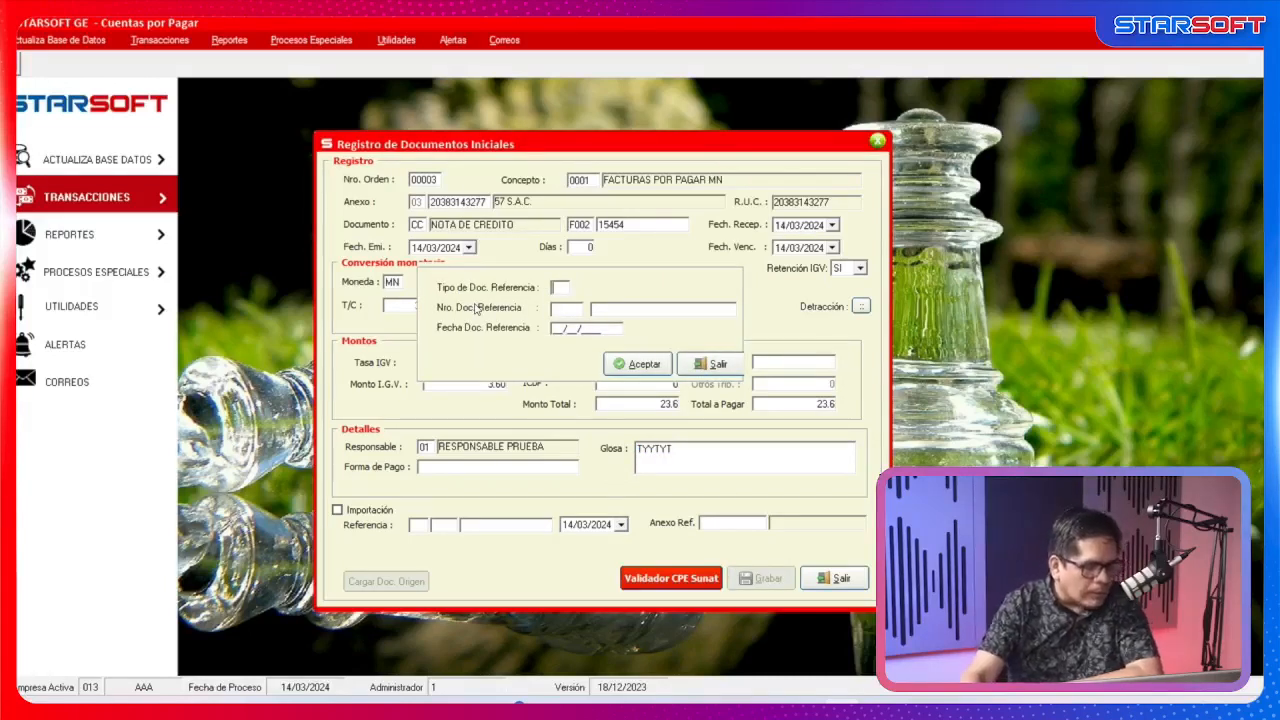
type("FT")
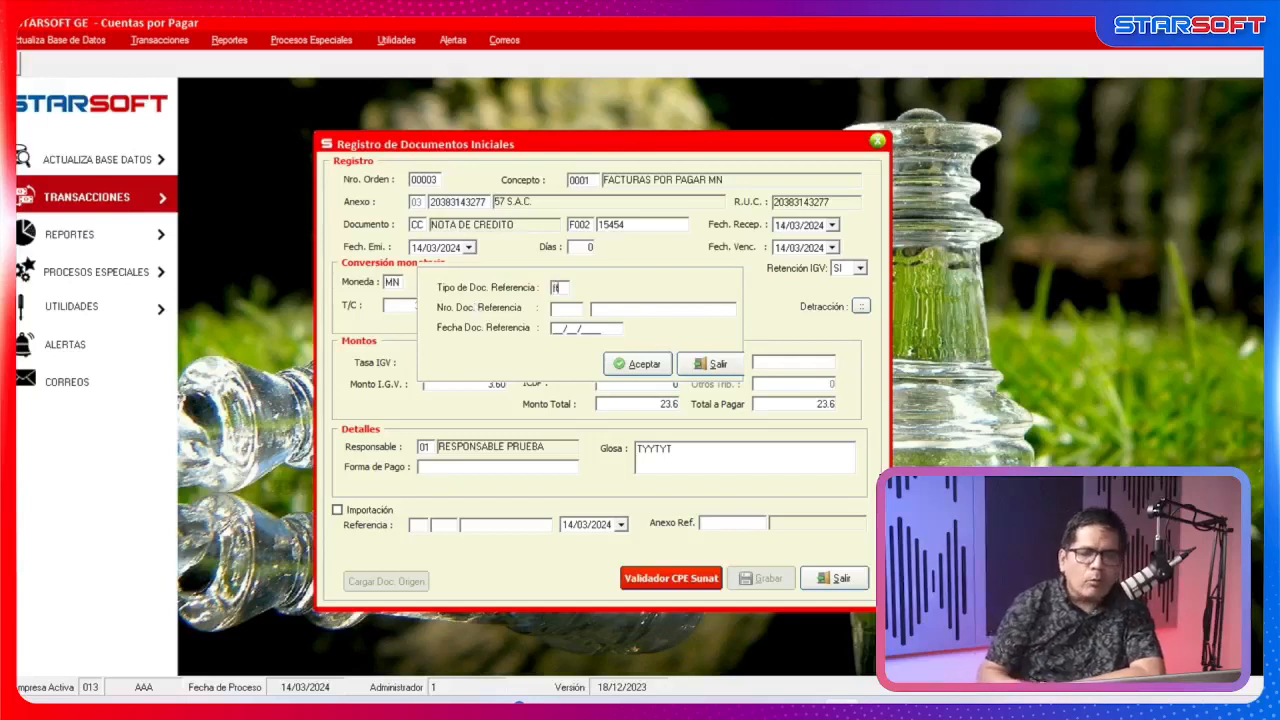
key("BackSpace")
key("BackSpace")
type("FT")
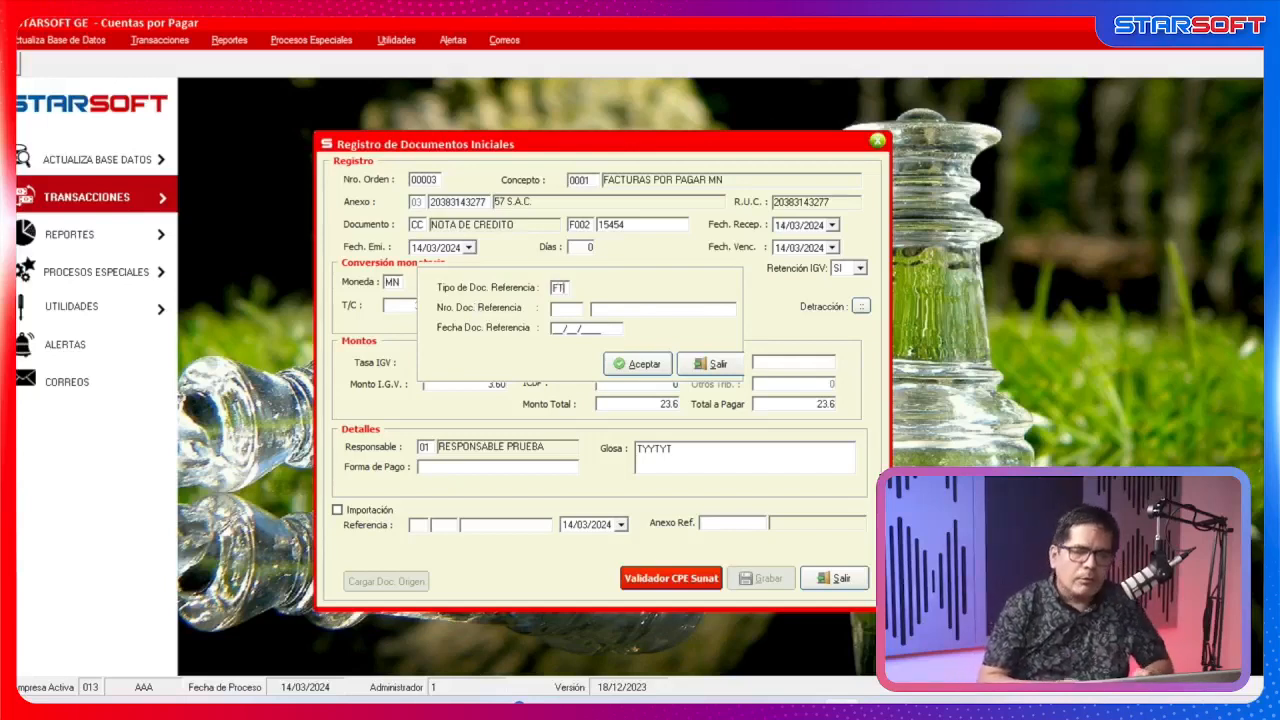
key("Return")
type("F001")
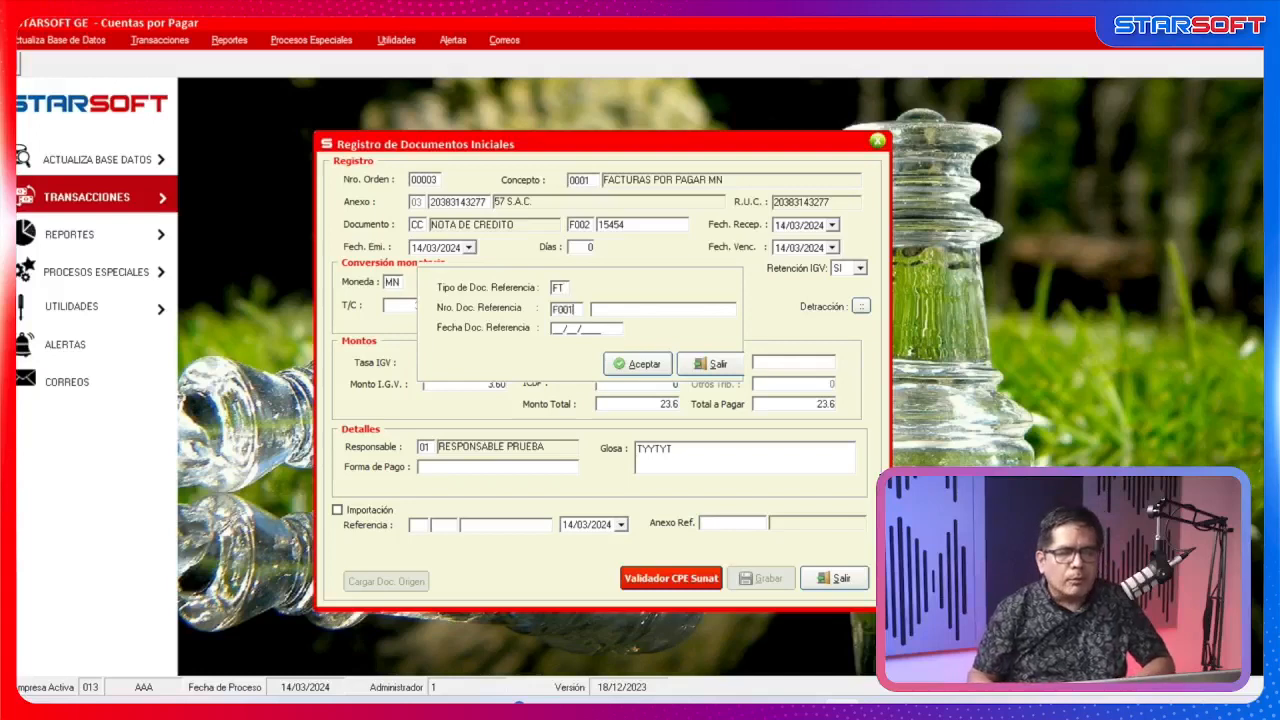
key("Return")
type("1011")
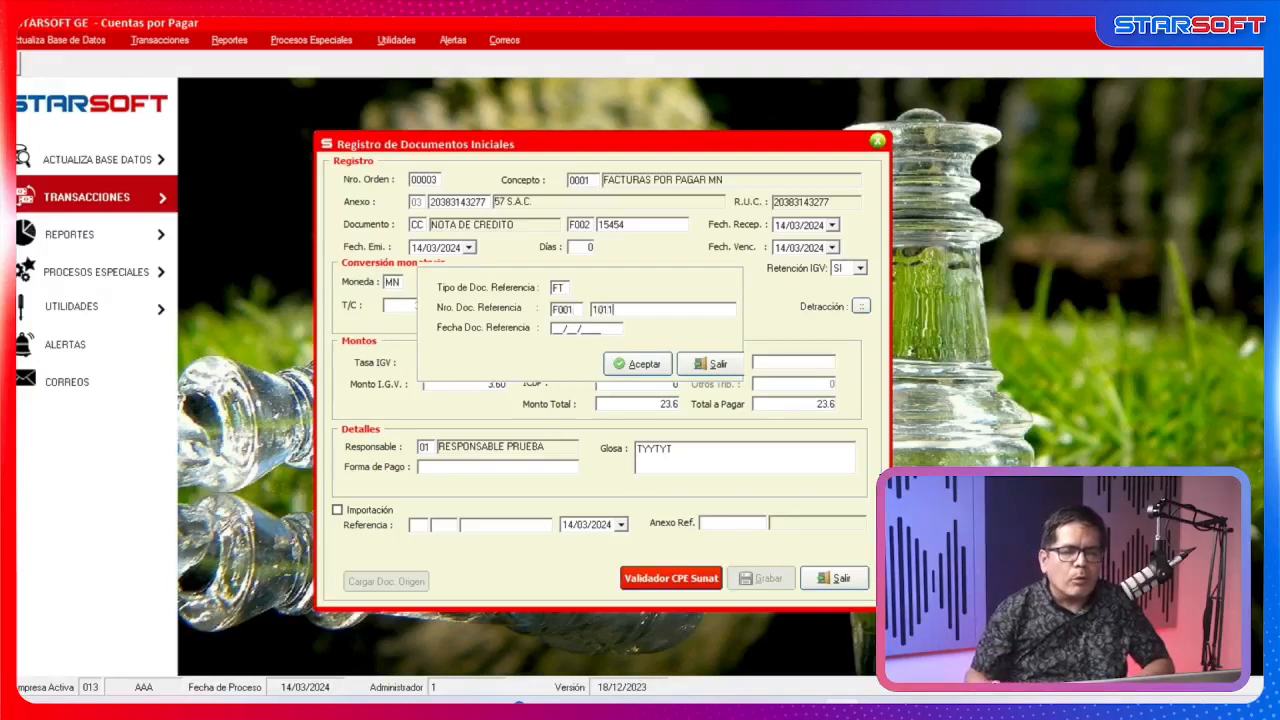
key("Return")
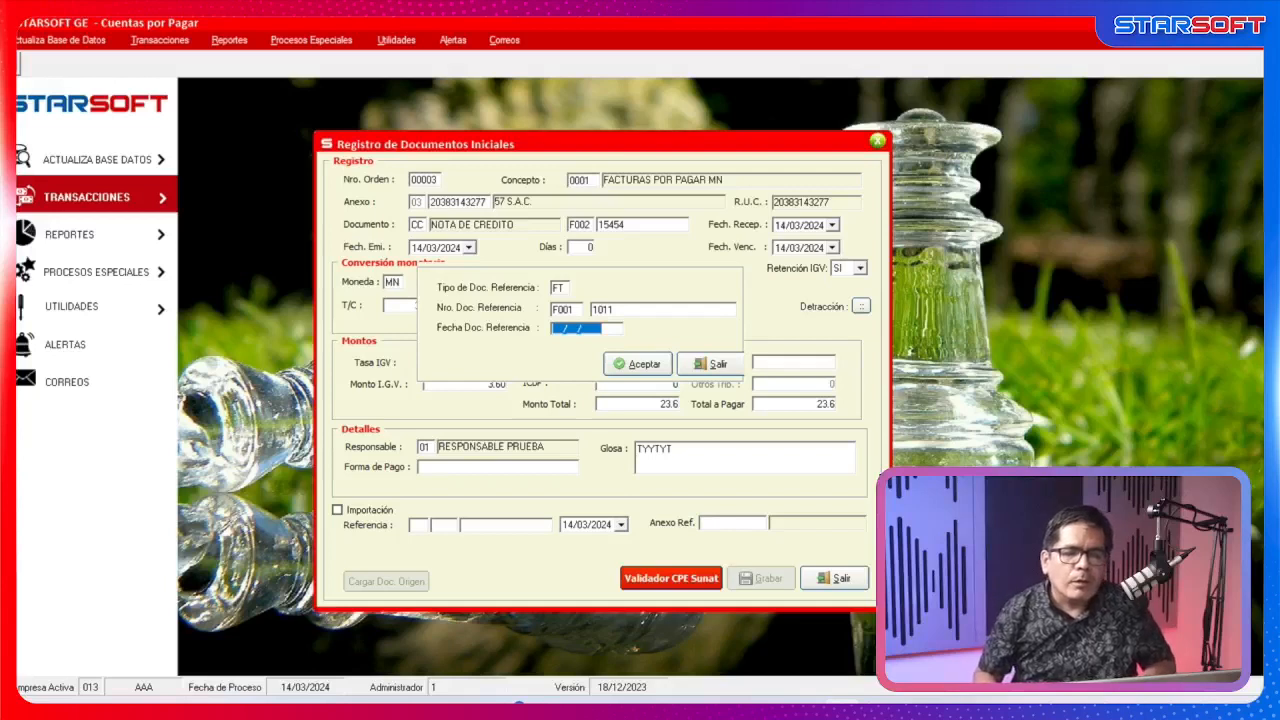
Set the reference document date to 13/03/2024, save the credit note, and close the initial documents list.
type("13/03/202")
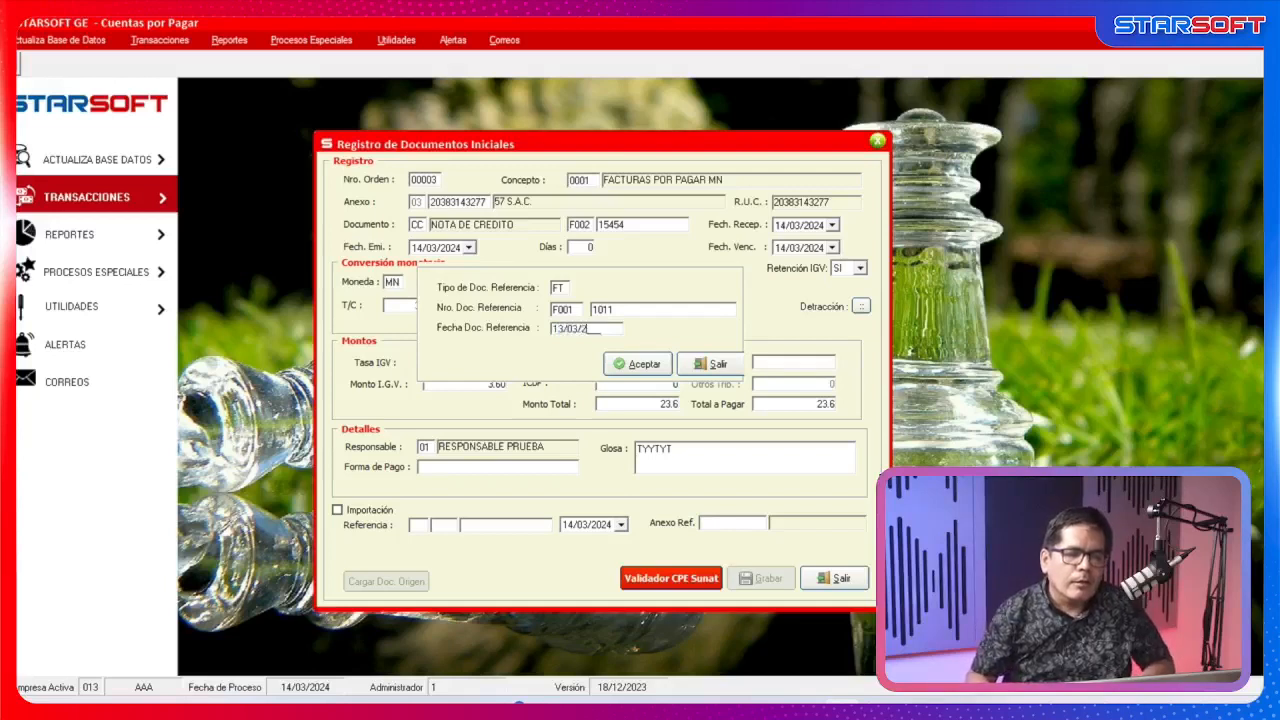
type("4")
key("Return")
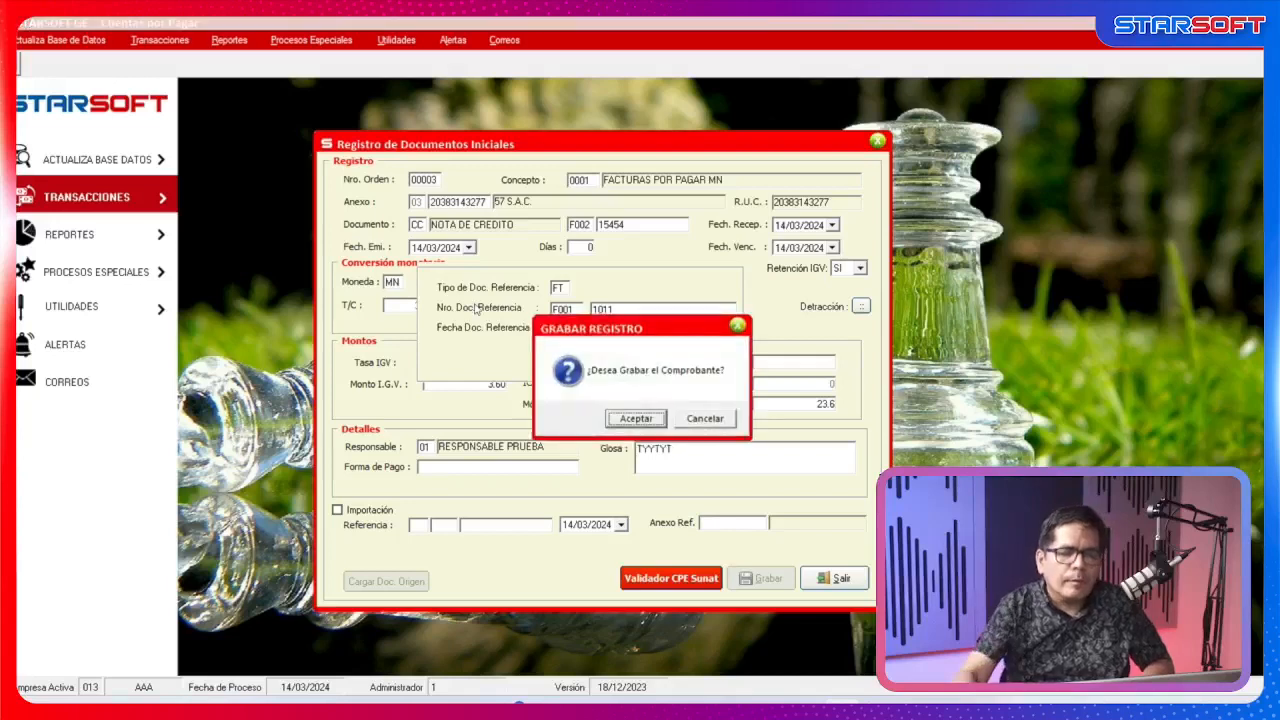
left_click(636, 422)
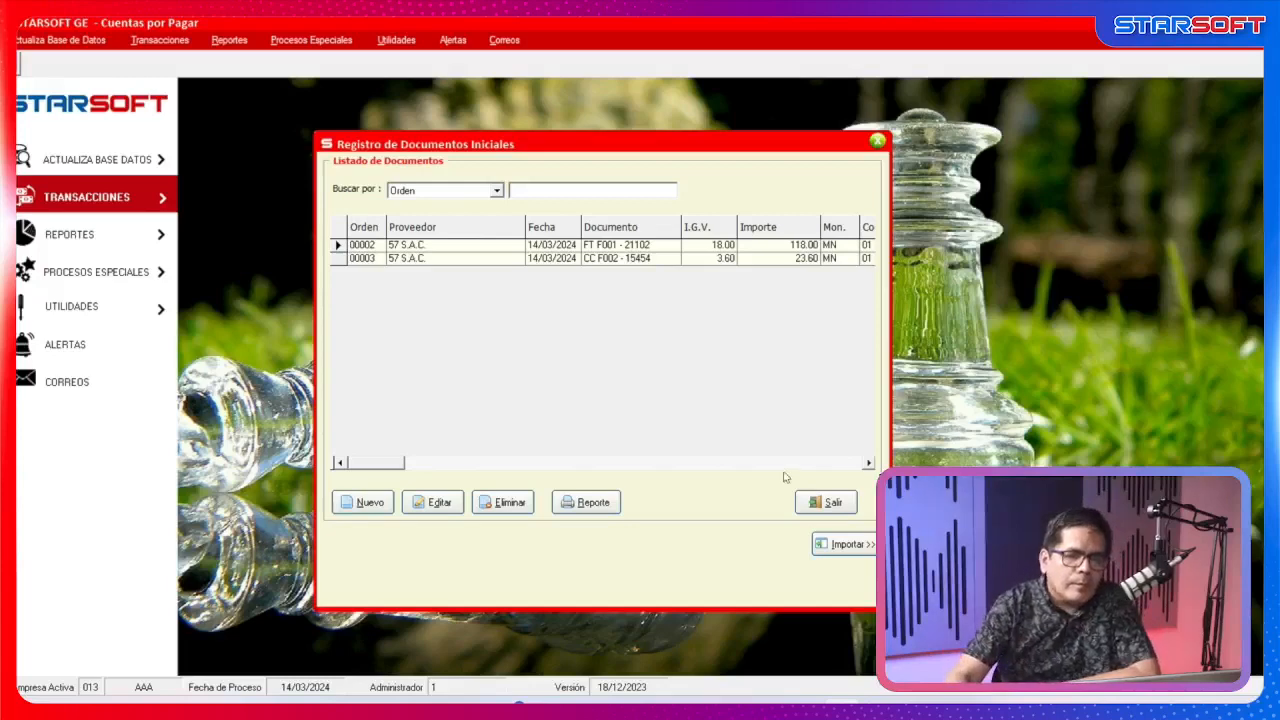
left_click(833, 503)
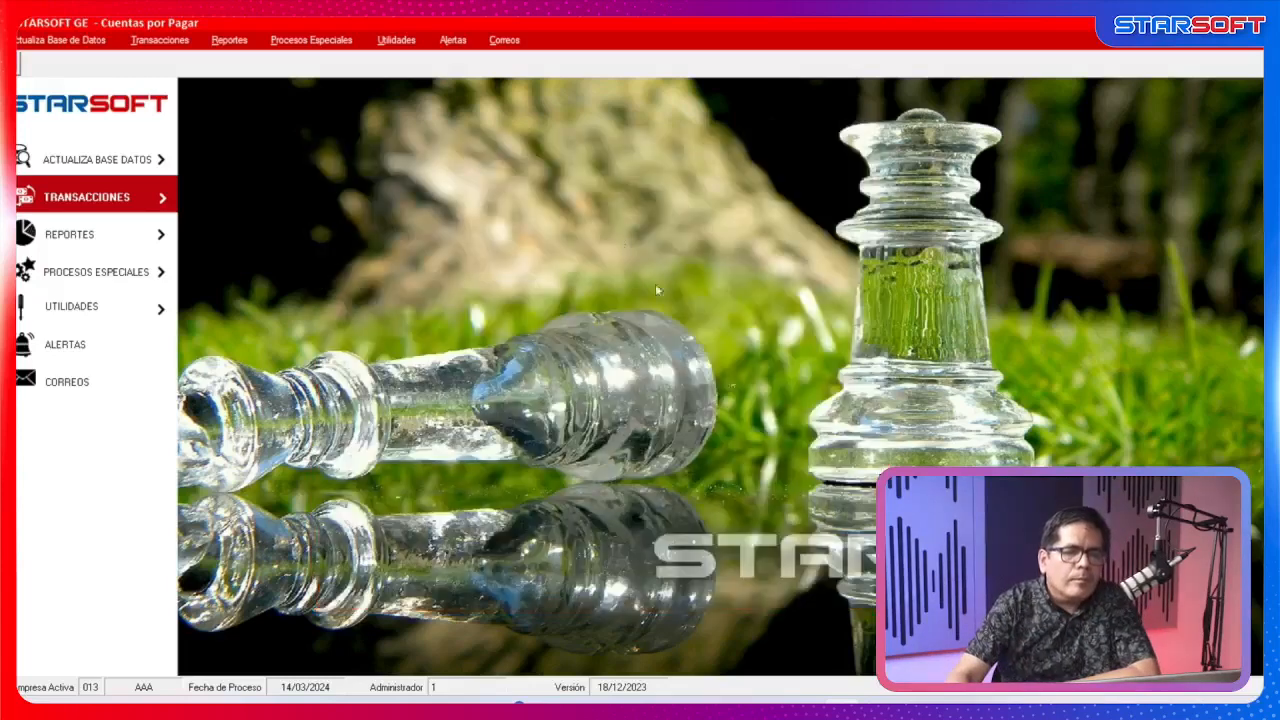
Start a new document in Registro de Documentos por Pagar and assign concept 0001, FACTURAS POR PAGAR MN.
left_click(305, 41)
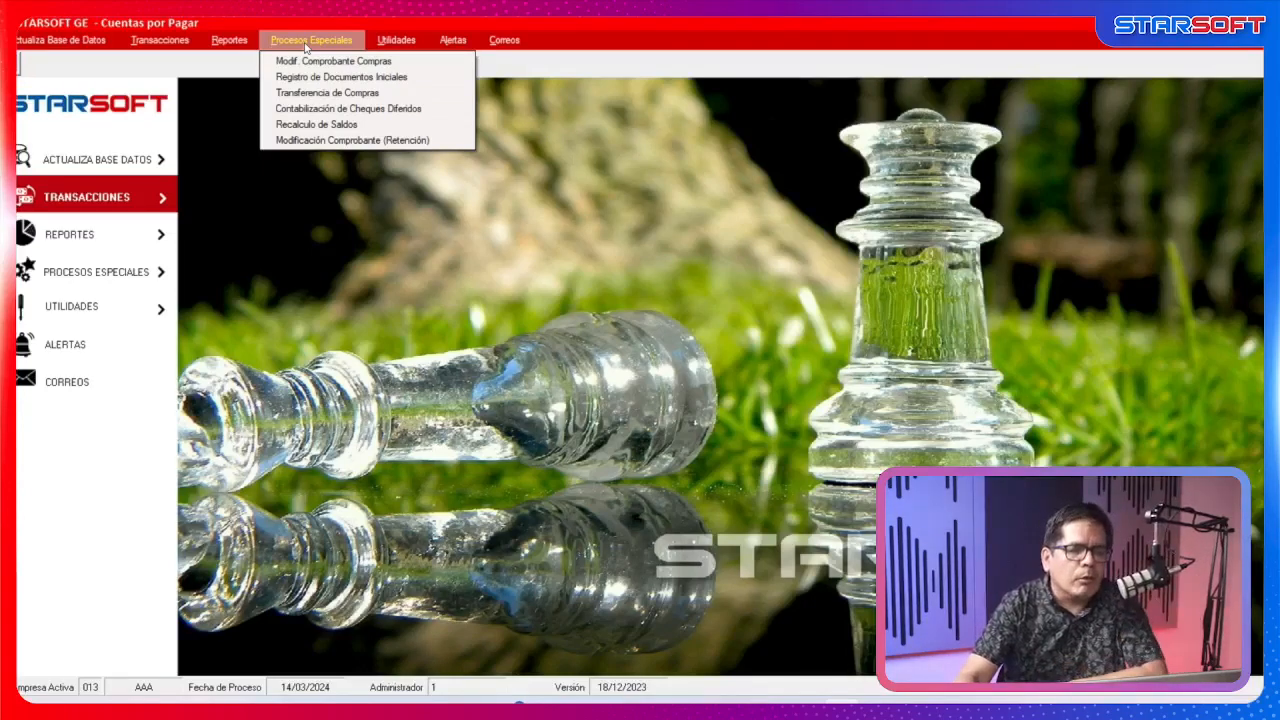
mouse_move(157, 49)
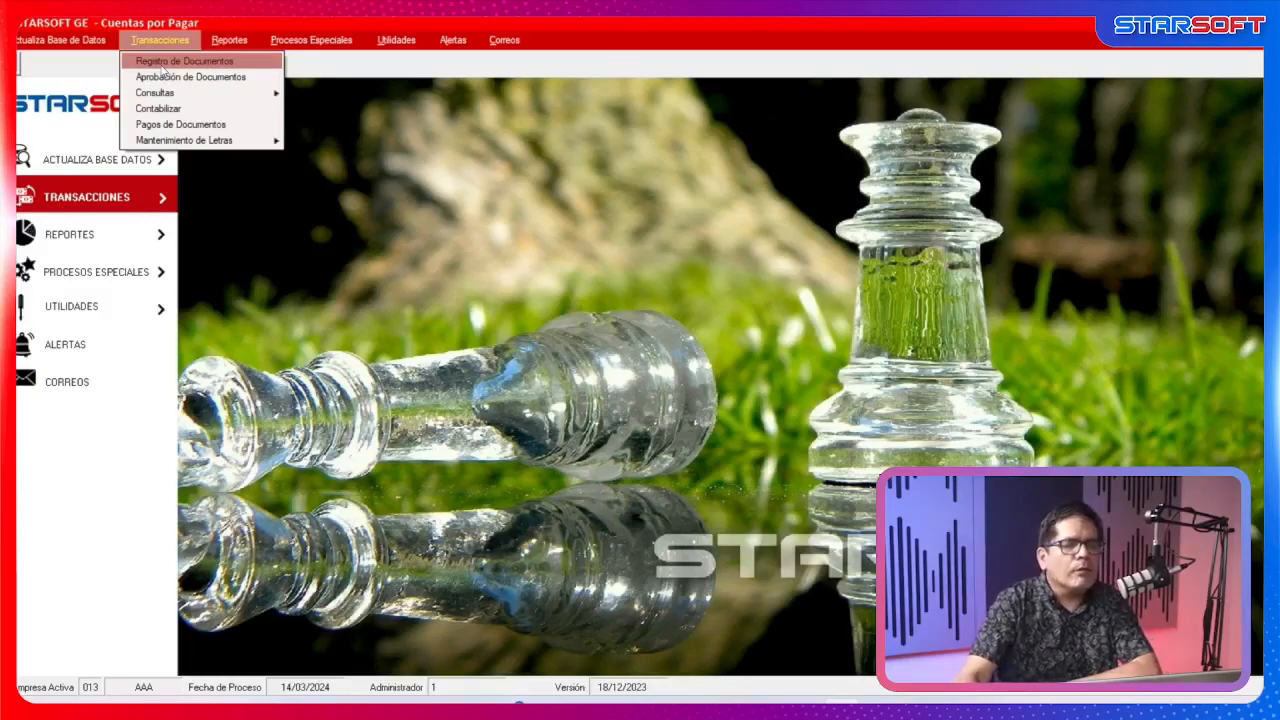
left_click(162, 61)
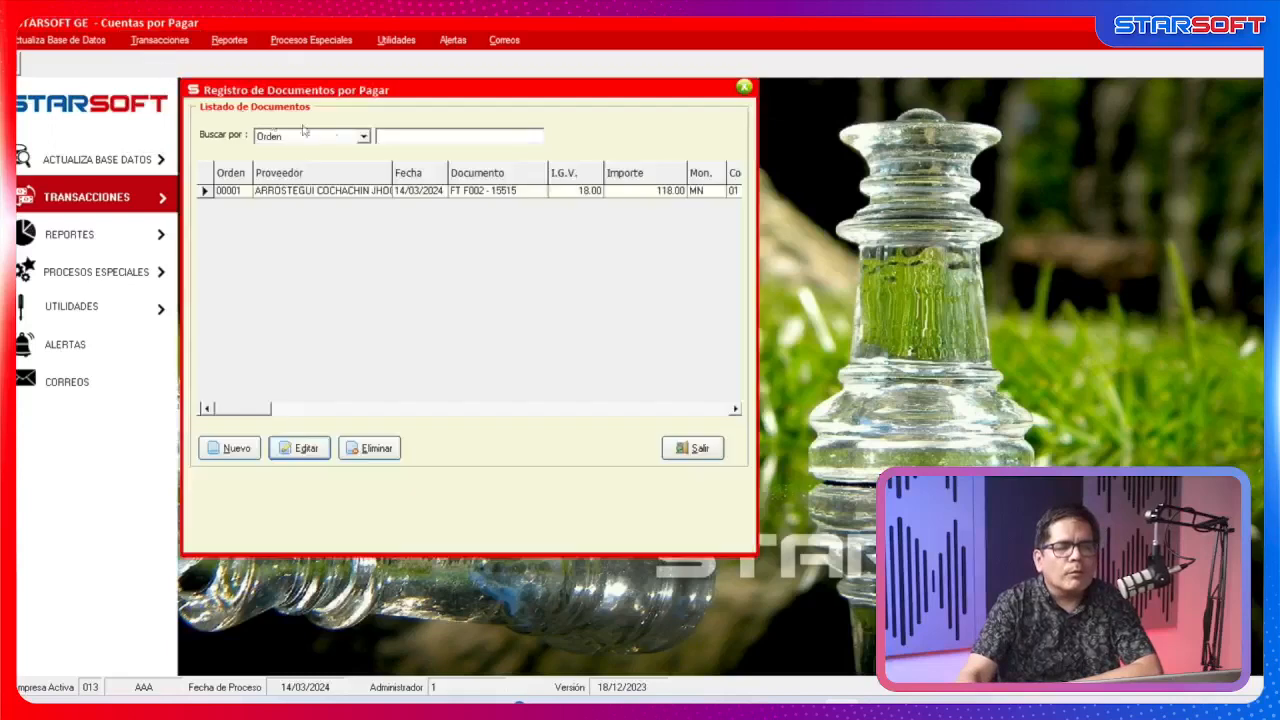
left_click_drag(386, 91, 508, 122)
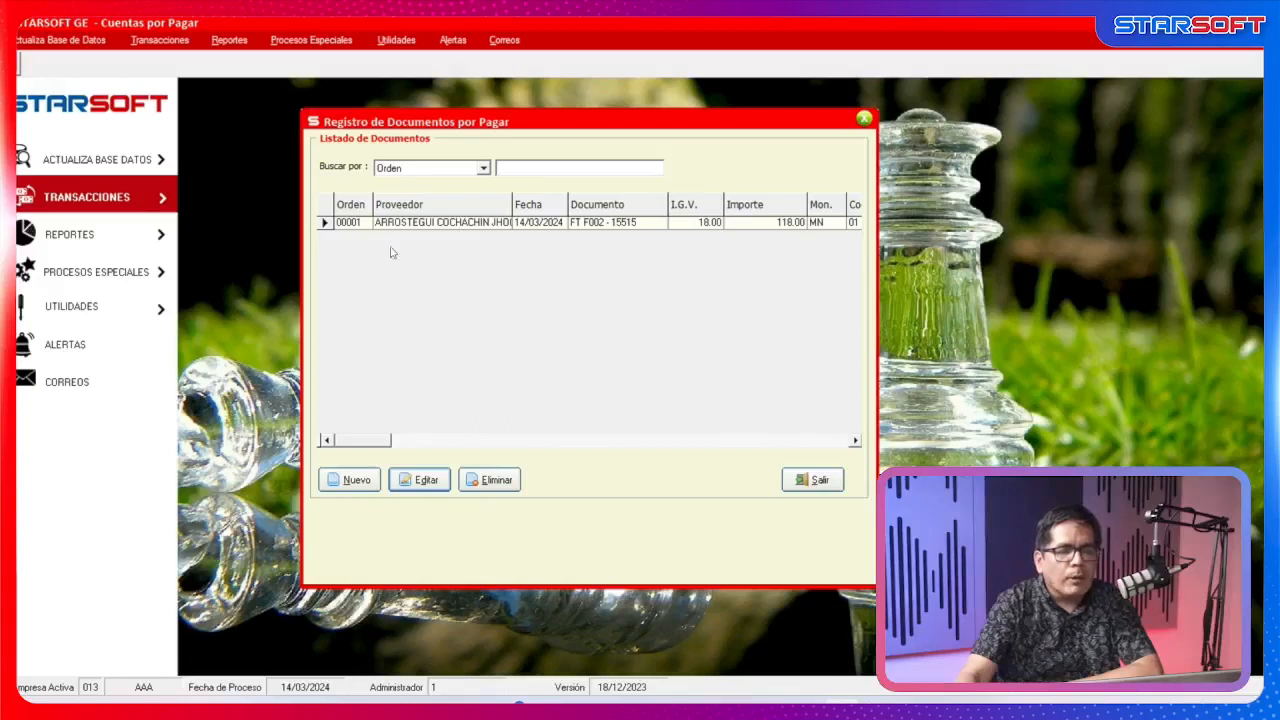
left_click(356, 481)
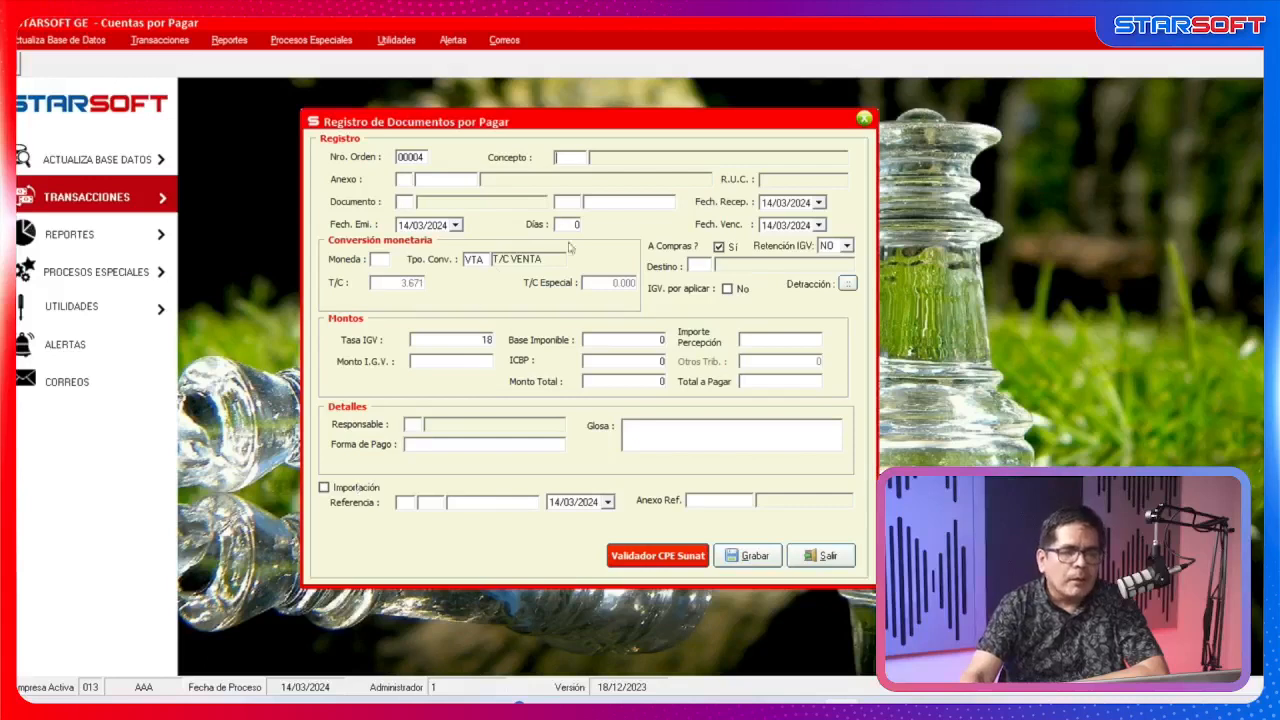
double_click(568, 158)
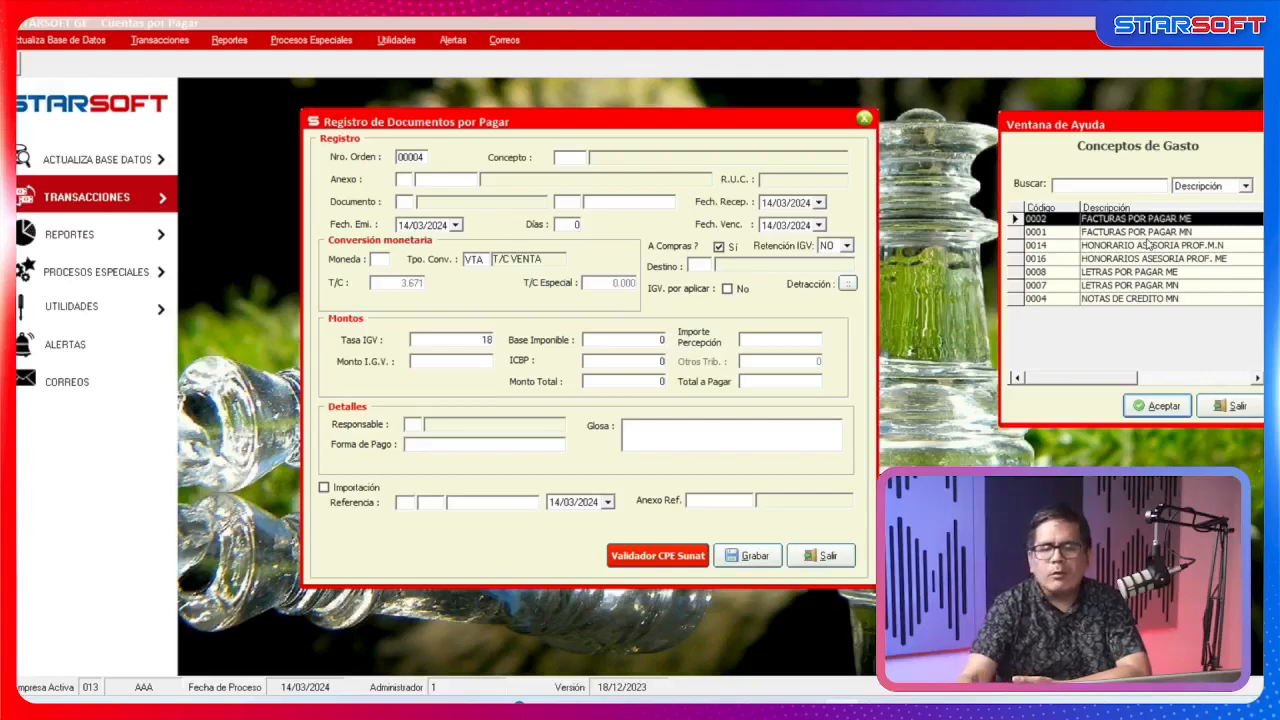
left_click(1148, 237)
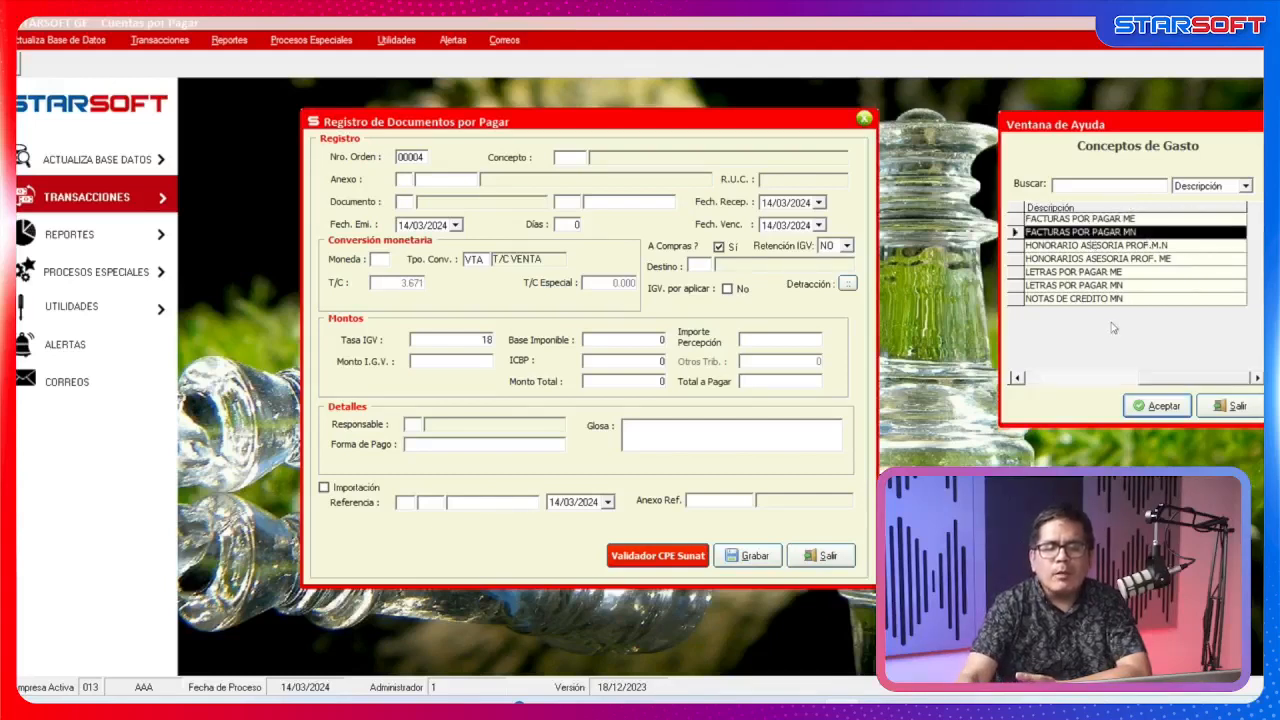
left_click(1157, 406)
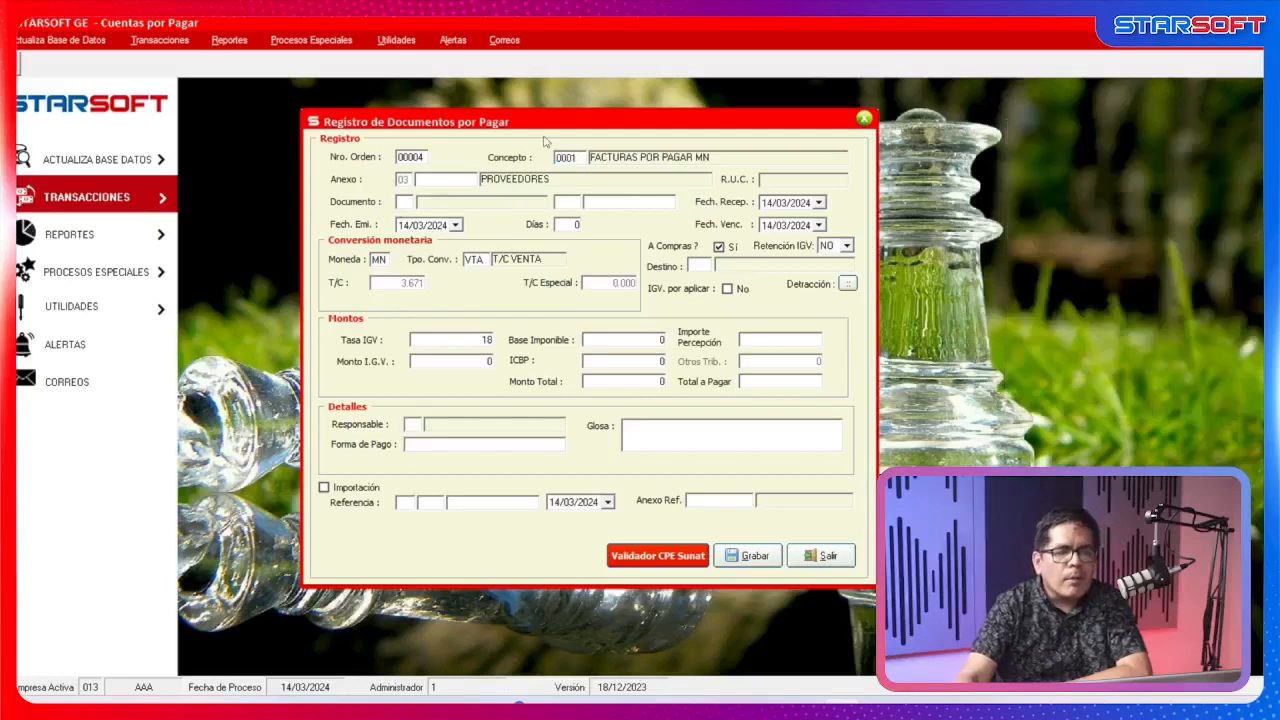
Open the Cuentas de Gastos table beside the document and compare it with the document's expense concept list.
left_click_drag(554, 123, 697, 136)
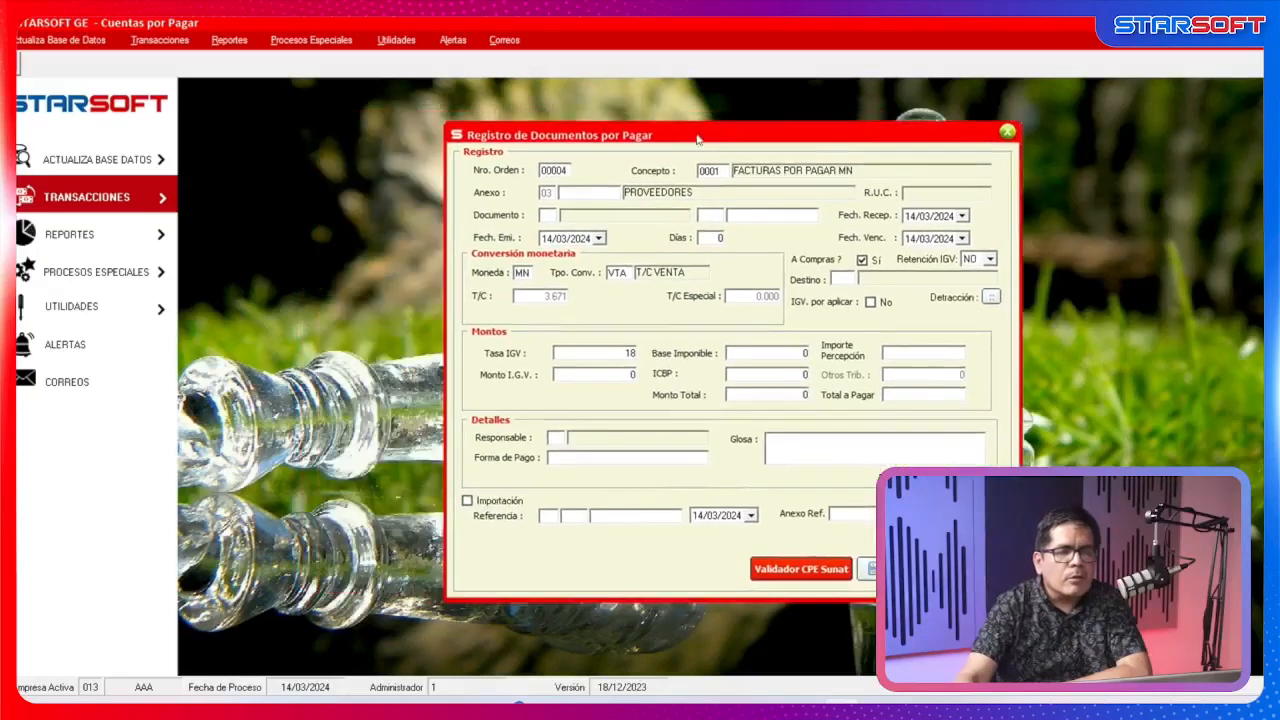
left_click(60, 40)
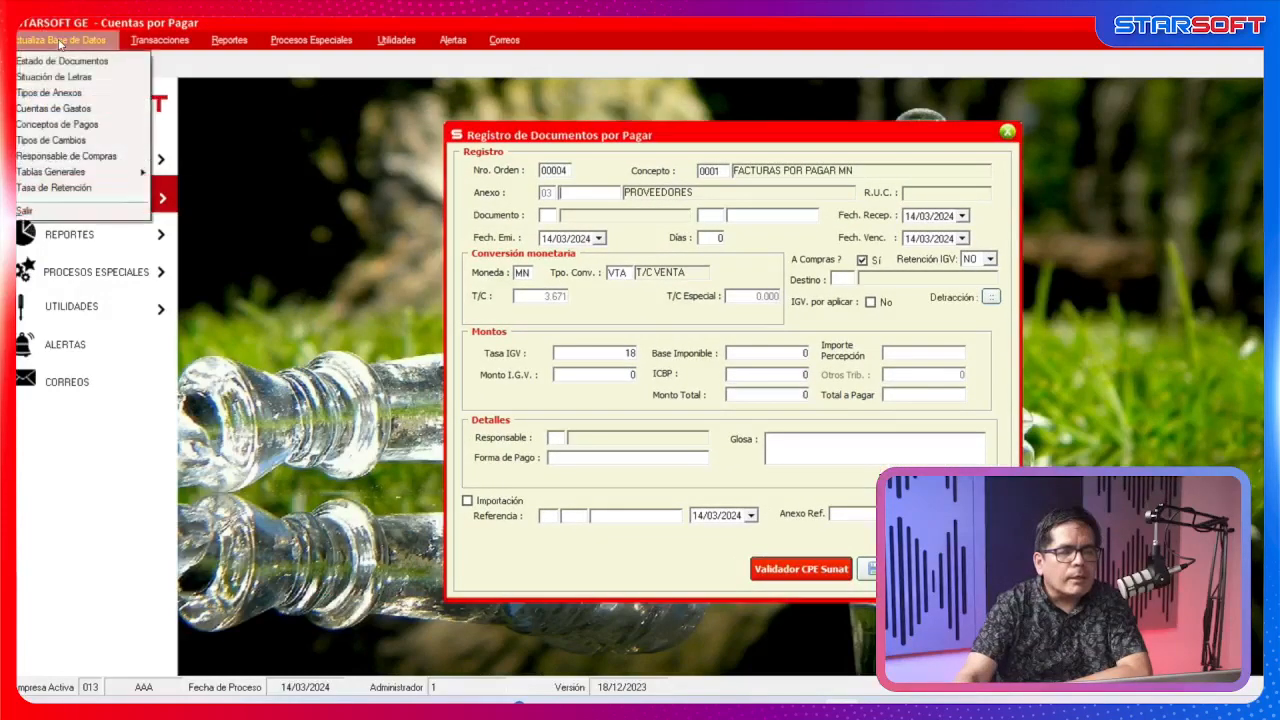
left_click(109, 113)
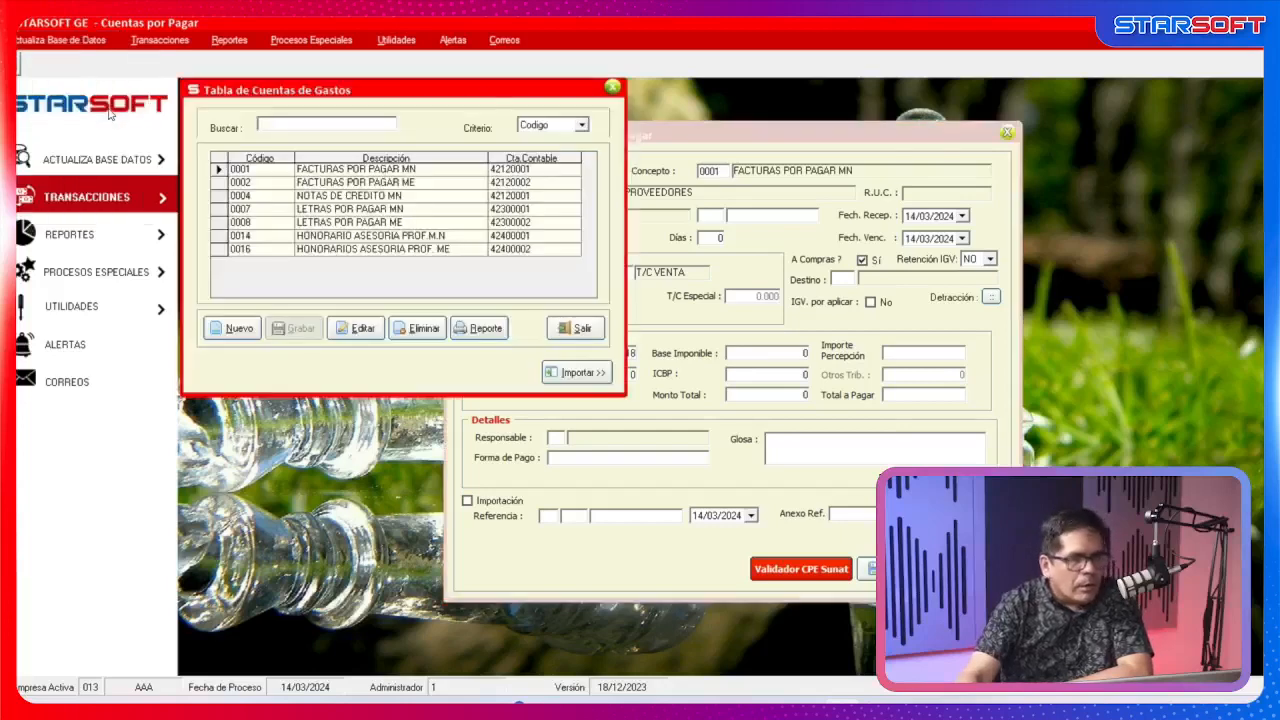
left_click_drag(409, 98, 408, 178)
left_click(718, 182)
double_click(718, 179)
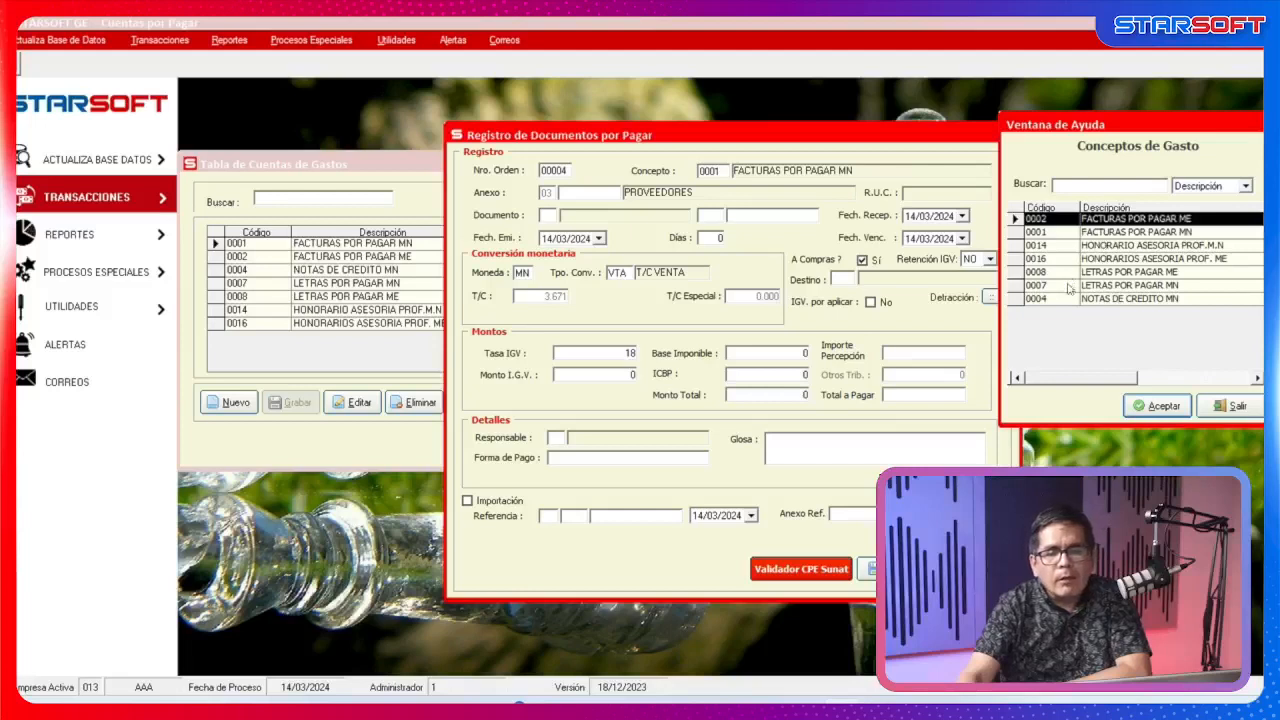
left_click(1230, 405)
Try to delete concept 0004, NOTAS DE CREDITO MN, from the Cuentas de Gastos table.
left_click(353, 163)
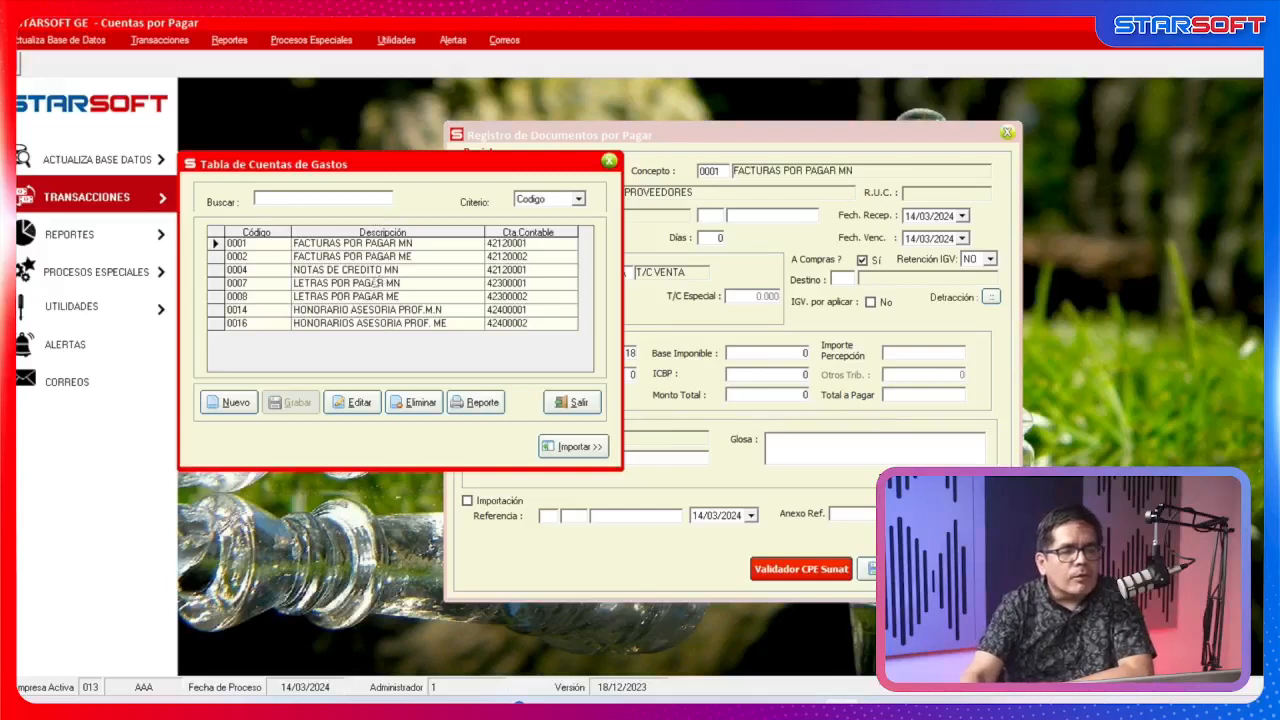
left_click(214, 271)
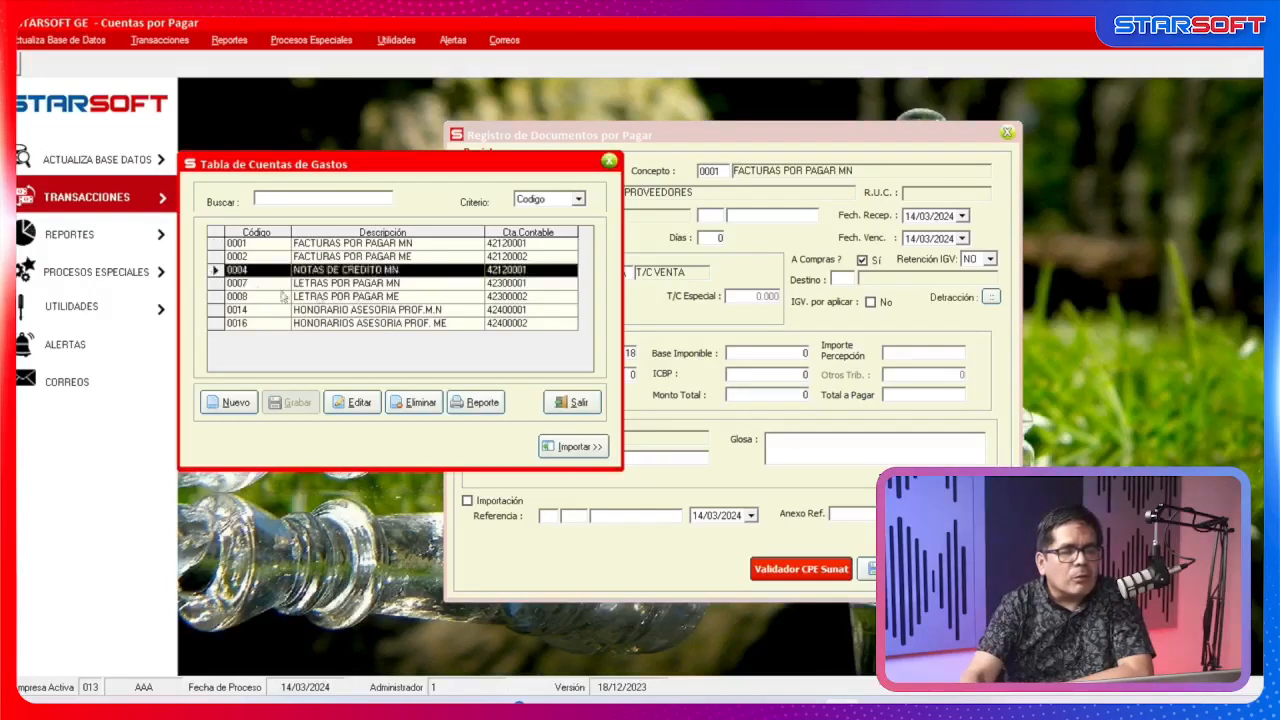
left_click(417, 405)
left_click(645, 417)
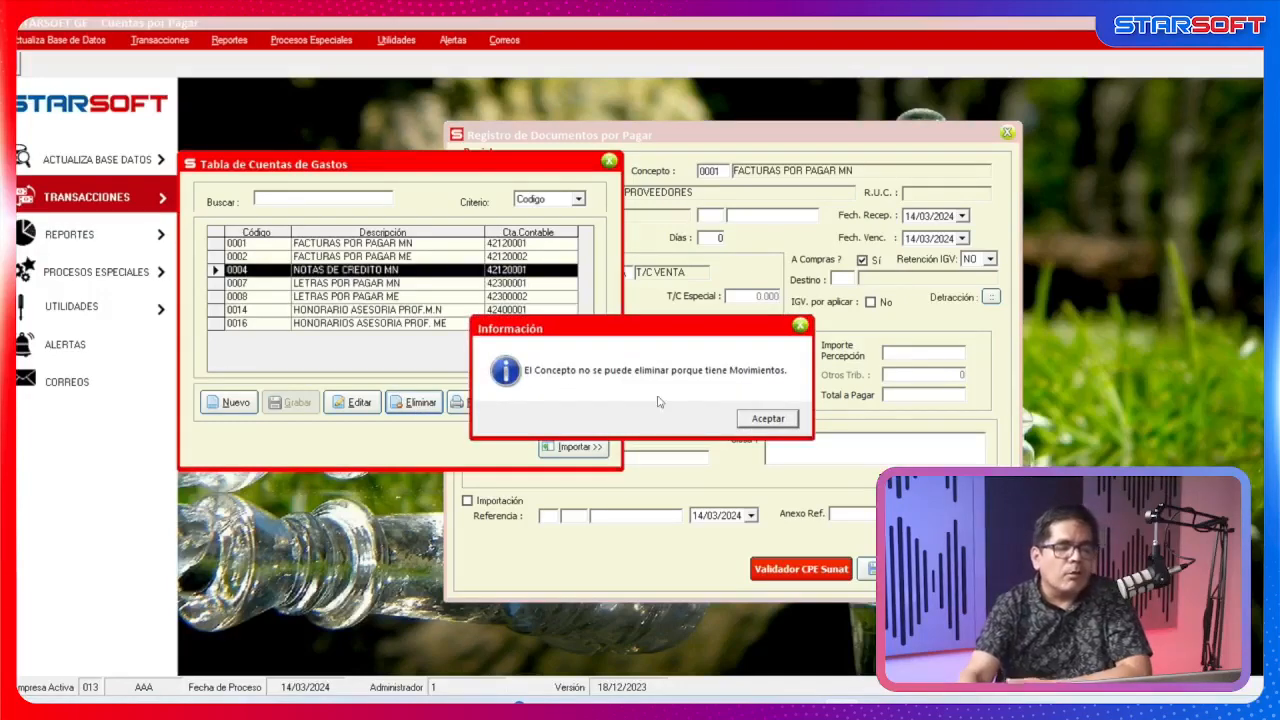
left_click(777, 423)
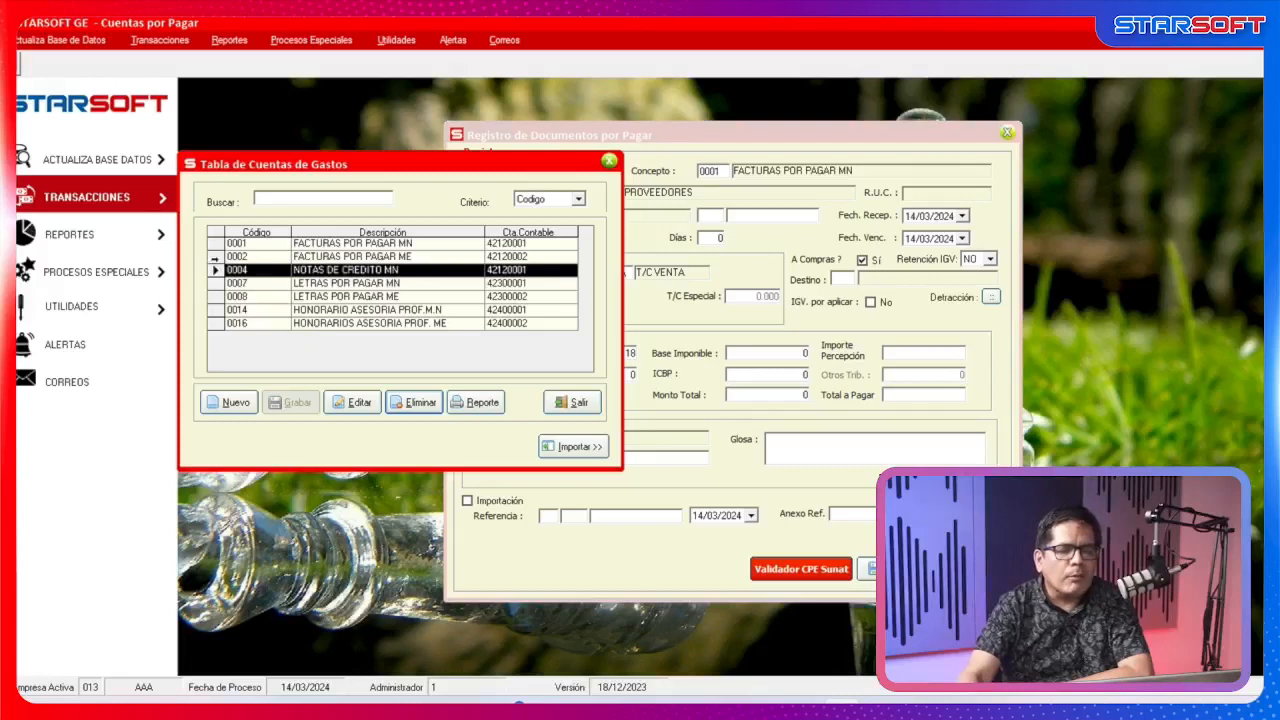
Review the description, ledger account, IGV rate and tax account of concept 0001, FACTURAS POR PAGAR MN, without changing its record.
left_click(210, 256)
left_click(215, 243)
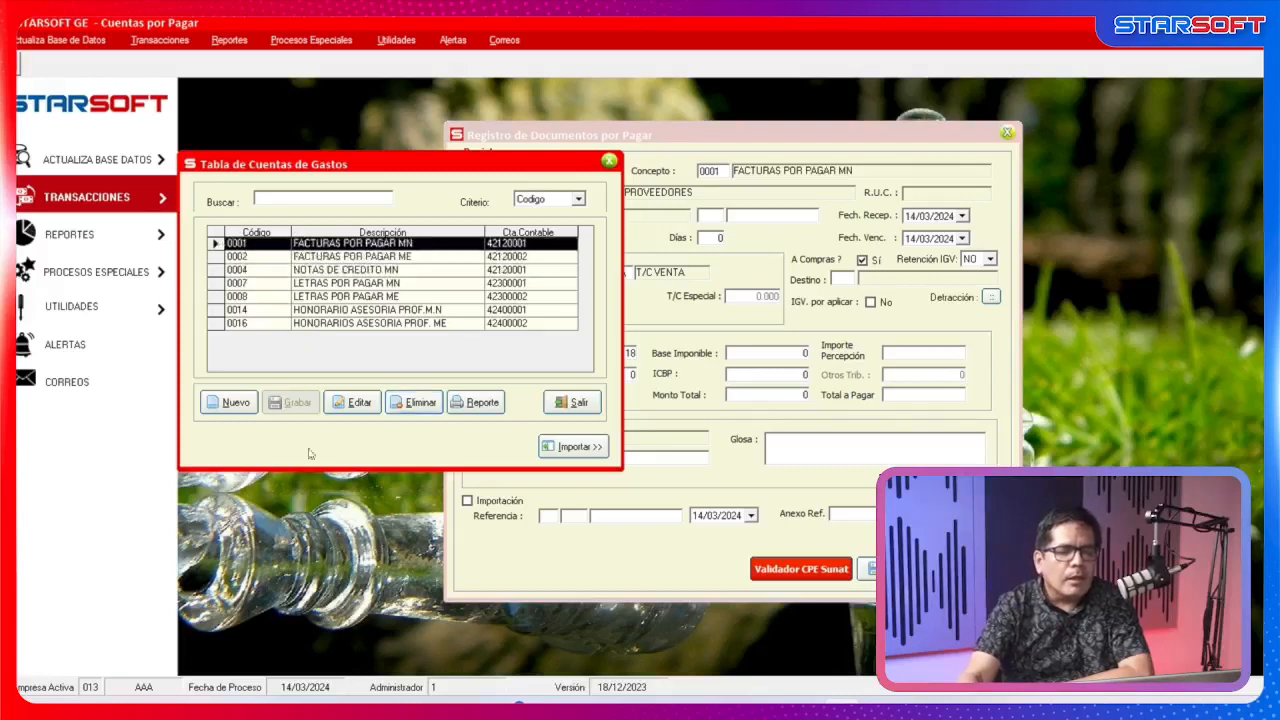
left_click(362, 404)
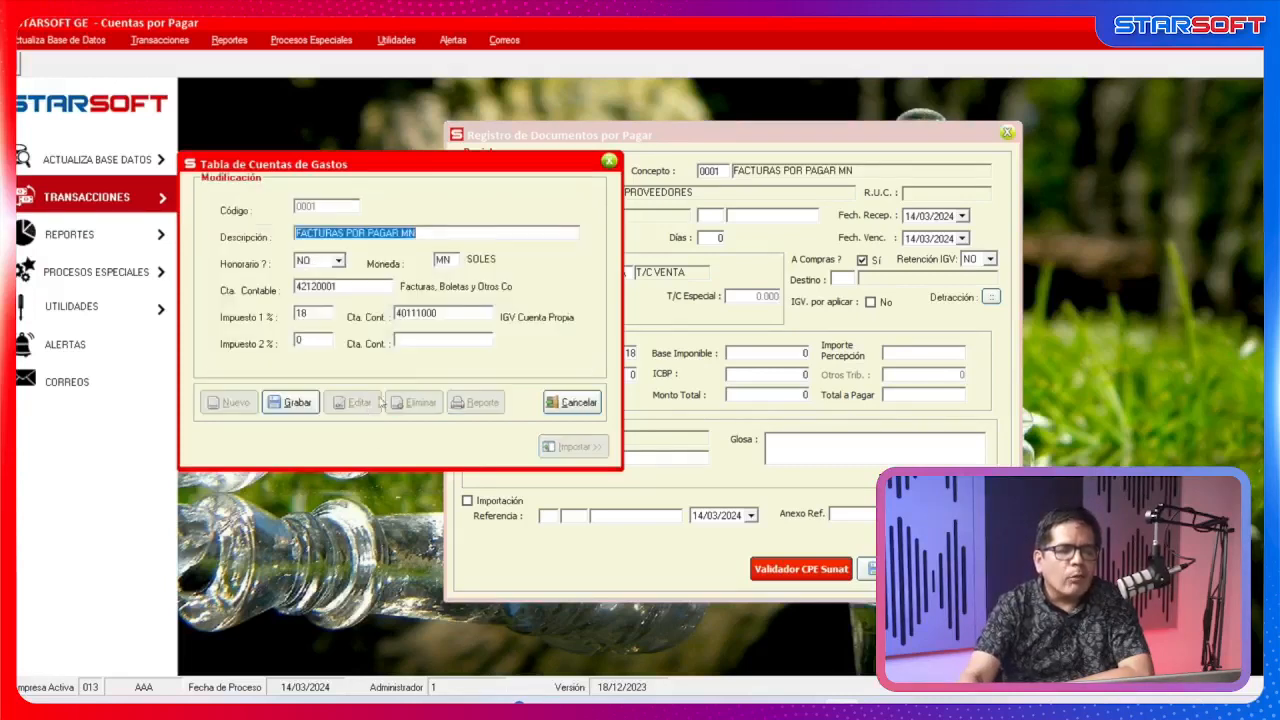
left_click(370, 285)
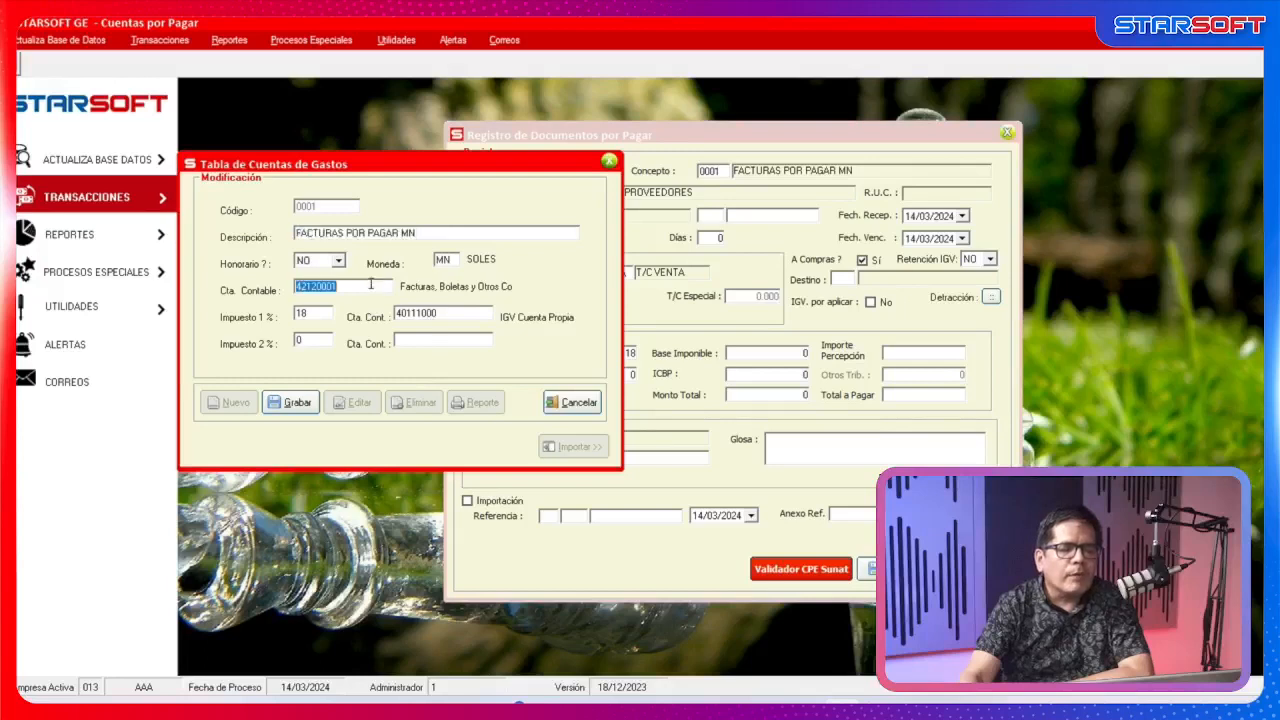
left_click(466, 315)
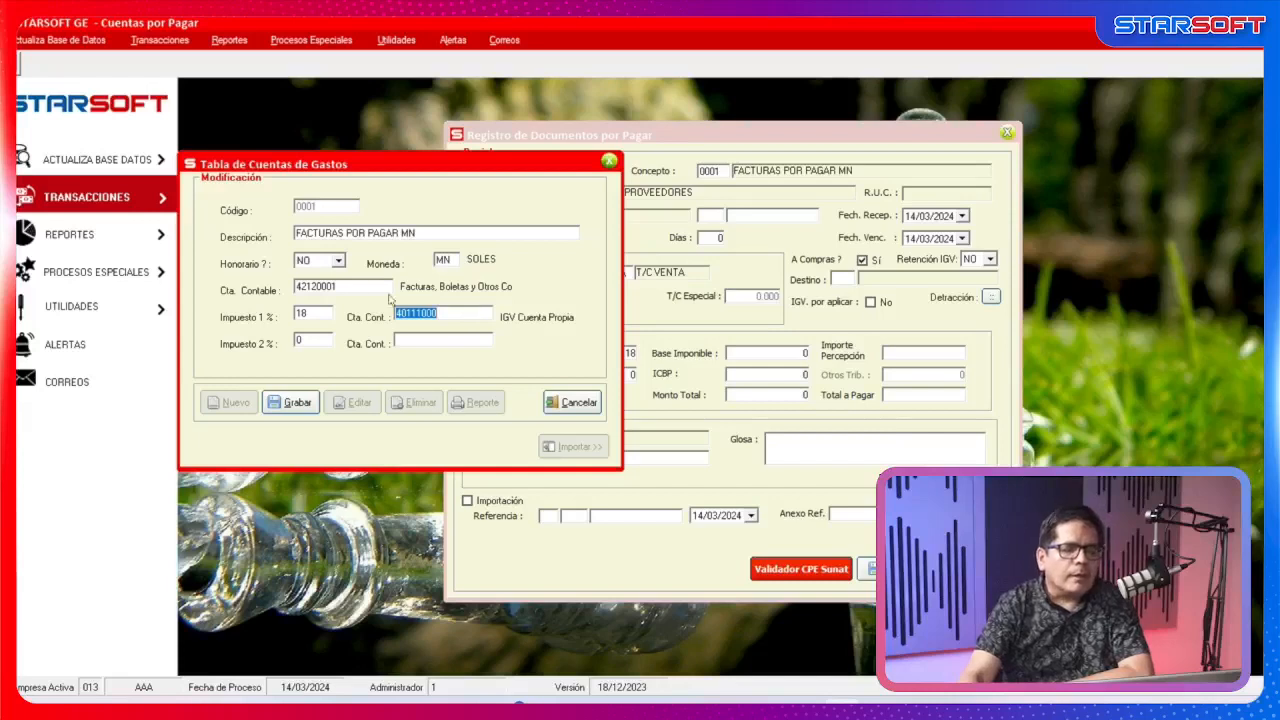
left_click(455, 230)
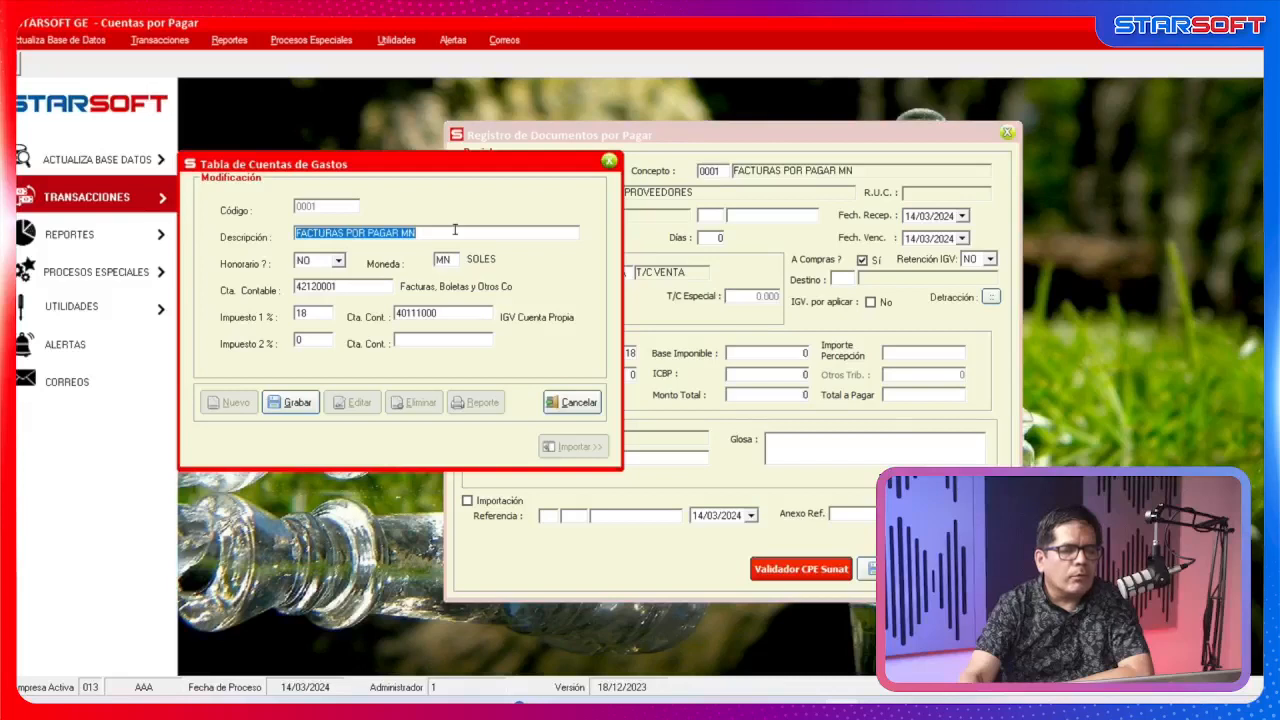
left_click(368, 290)
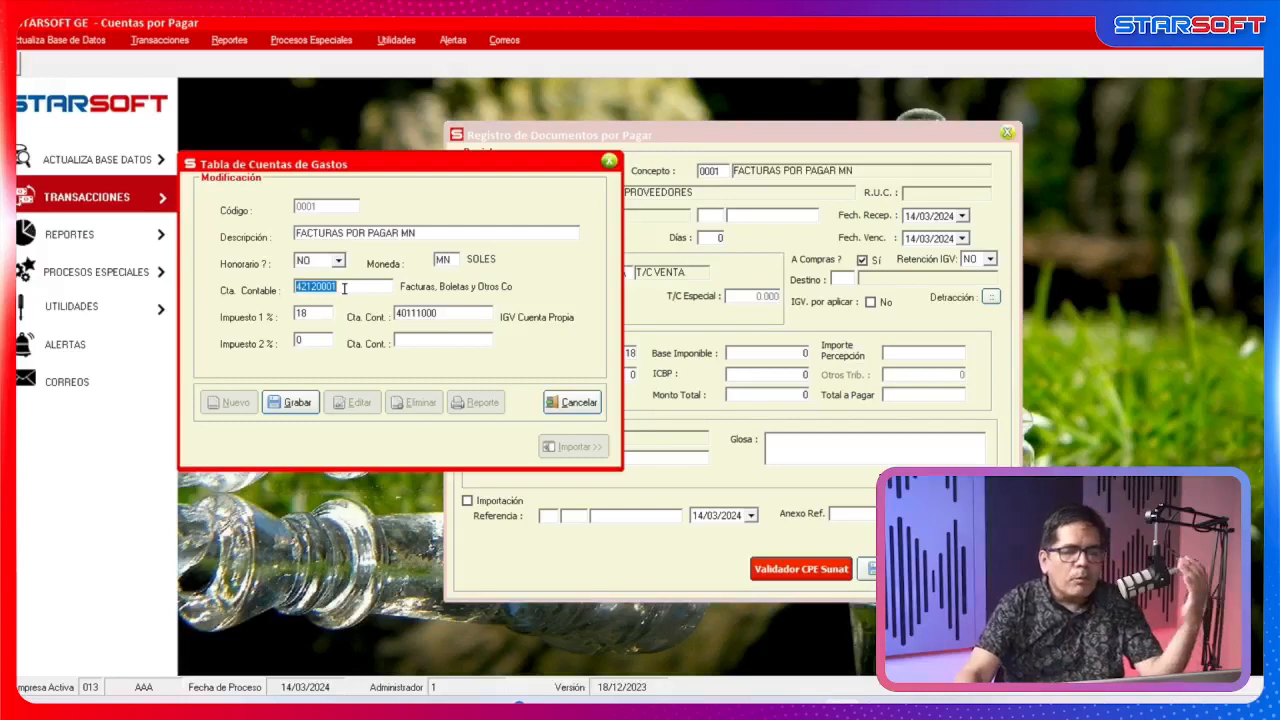
left_click(452, 318)
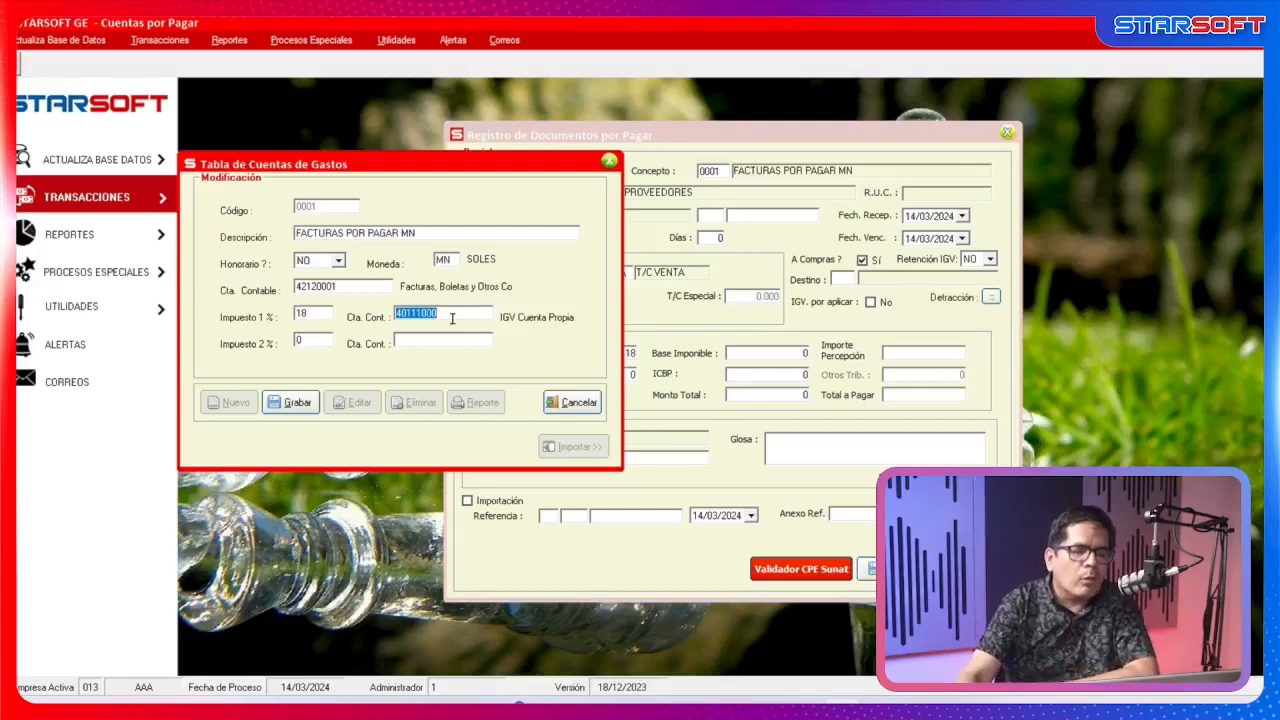
left_click(321, 314)
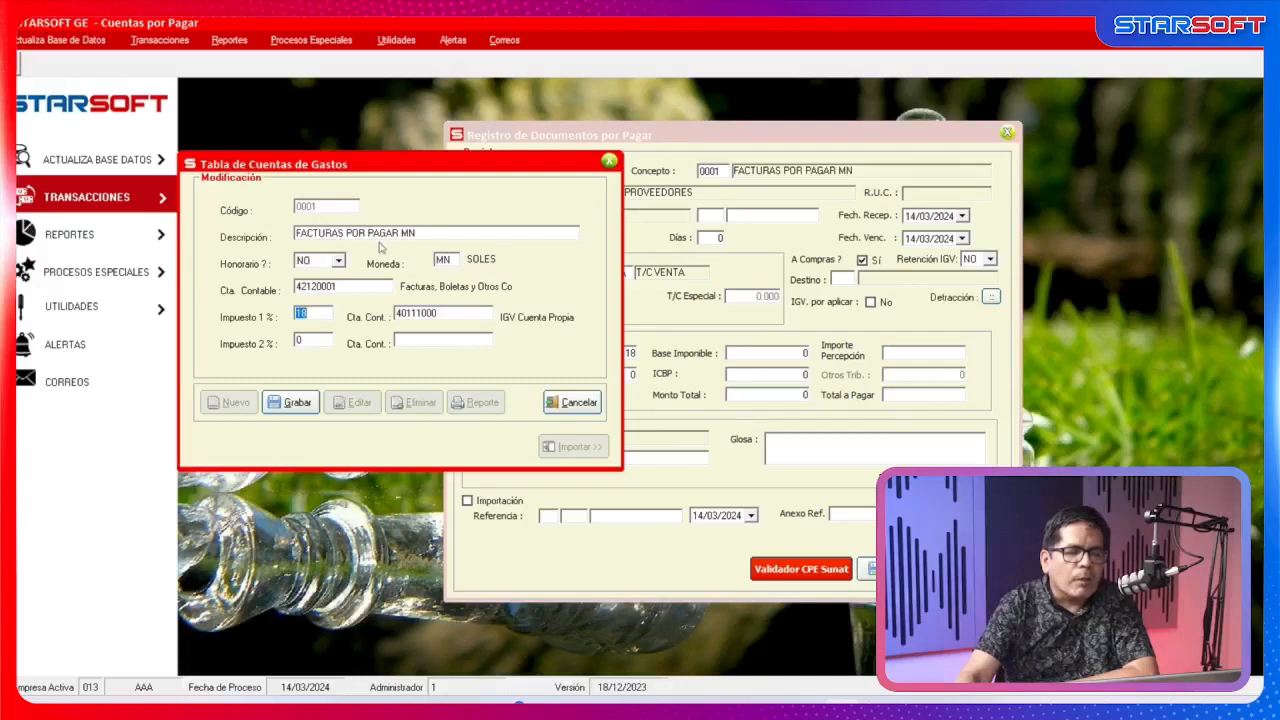
left_click(567, 408)
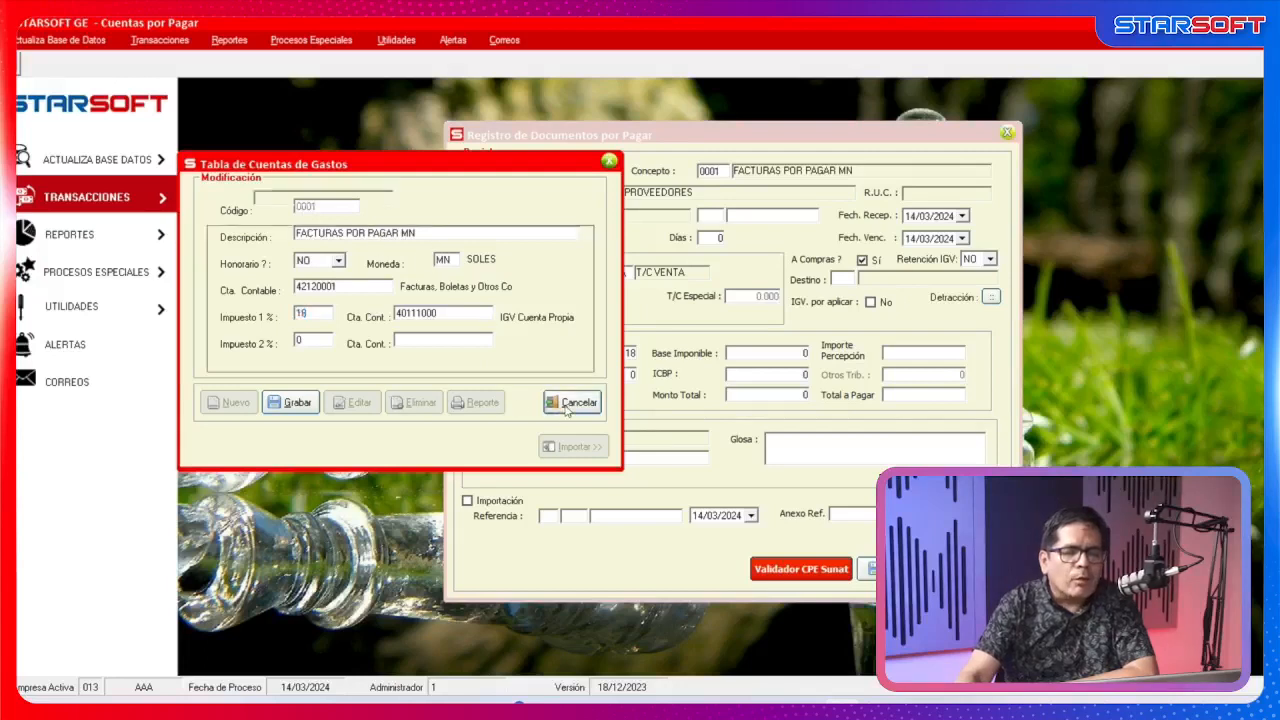
Return to the payable document and assign an individual supplier from the PROVEEDORES list as its annex.
left_click(745, 172)
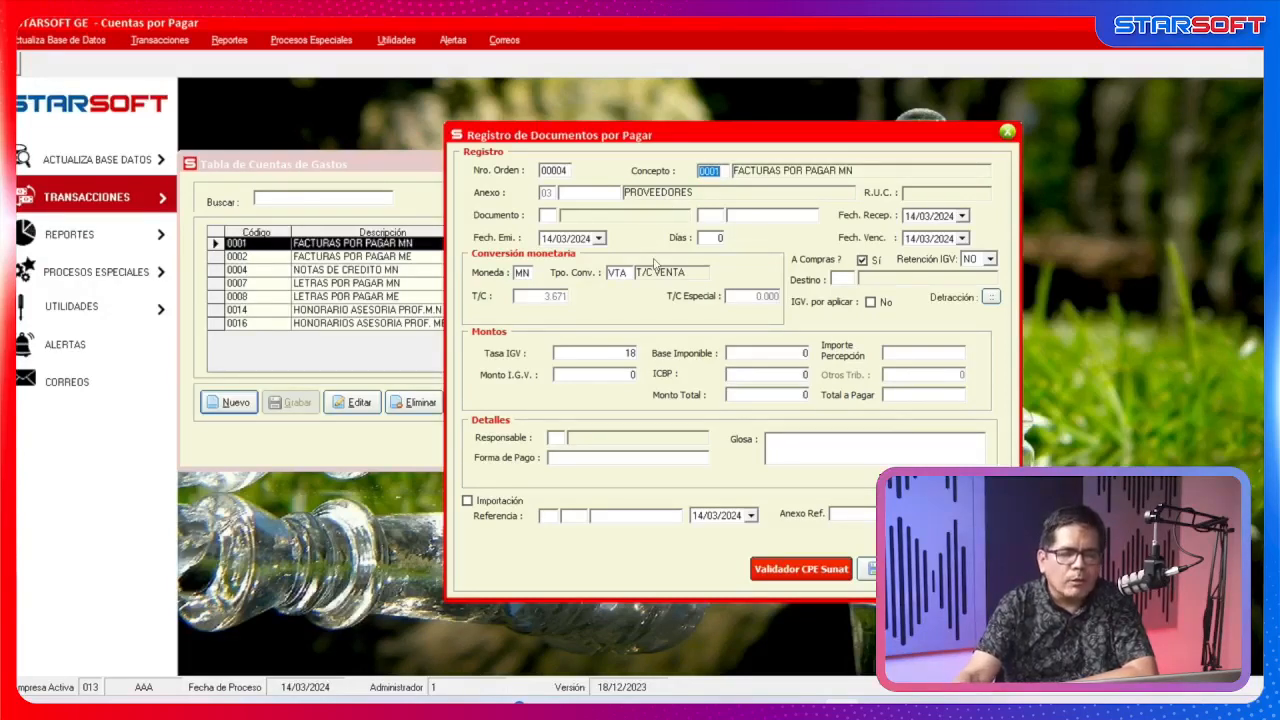
left_click(370, 166)
left_click(358, 257)
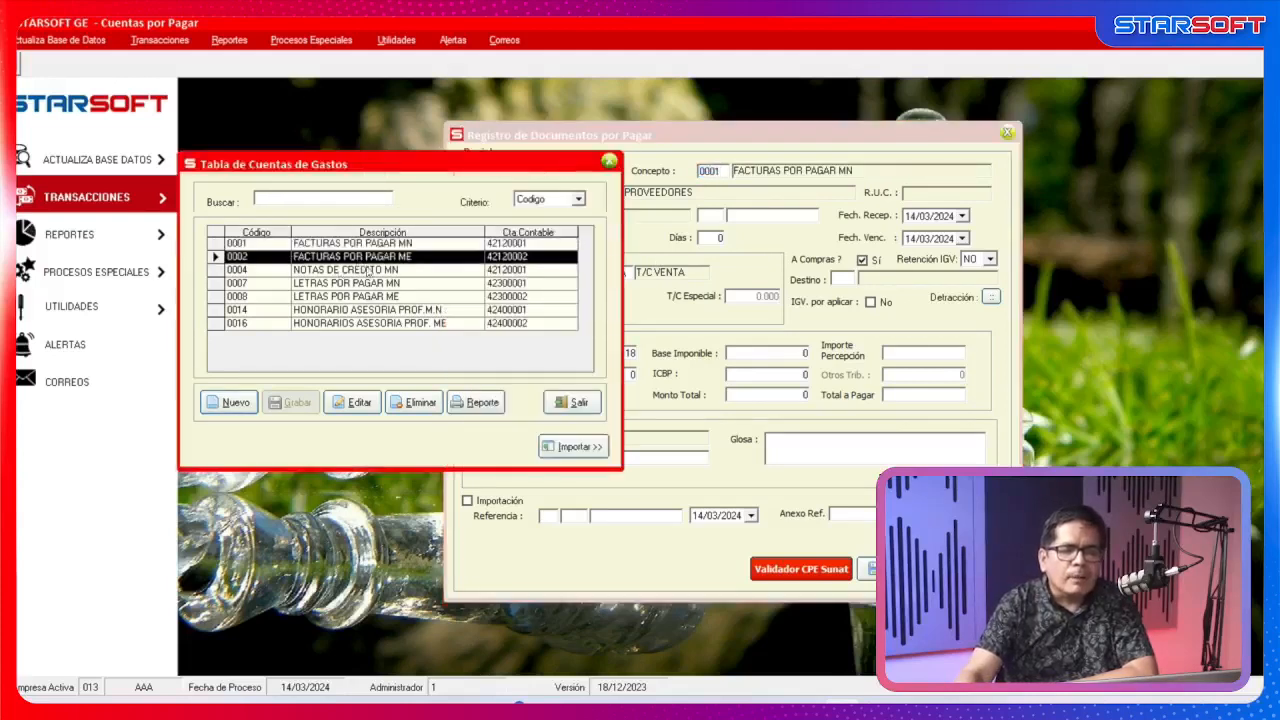
left_click(686, 158)
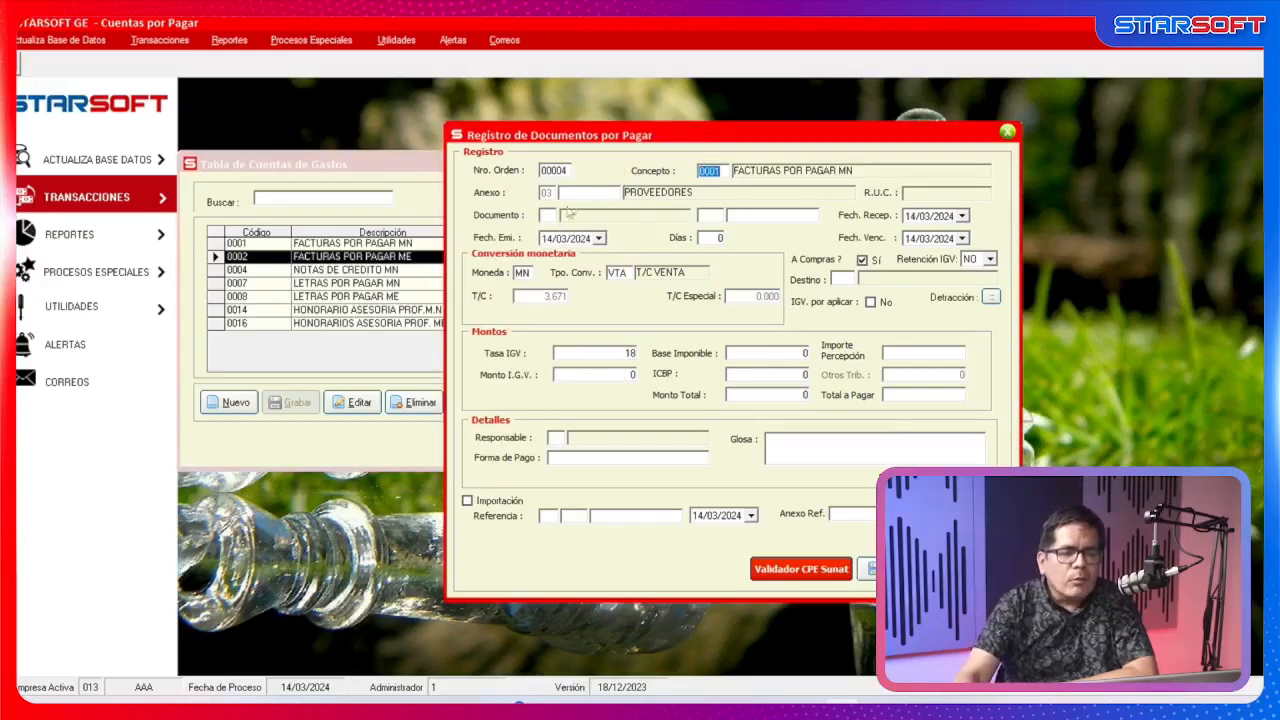
double_click(585, 196)
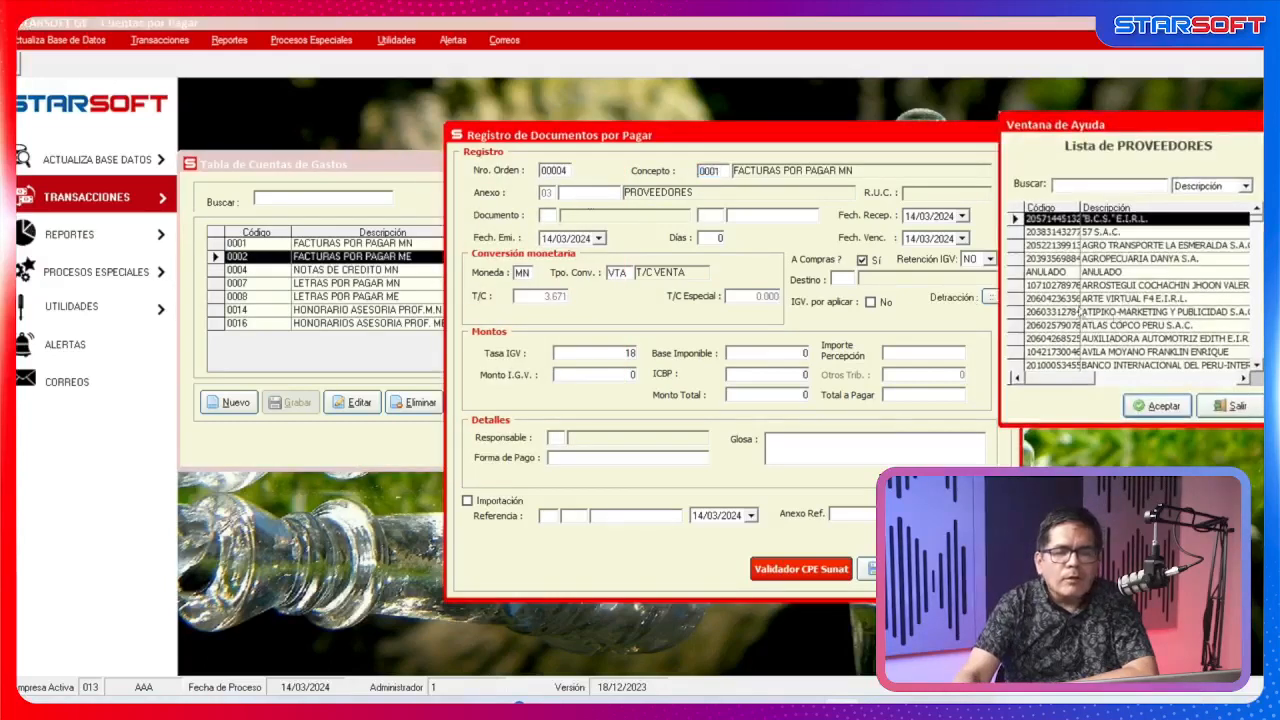
left_click(1168, 286)
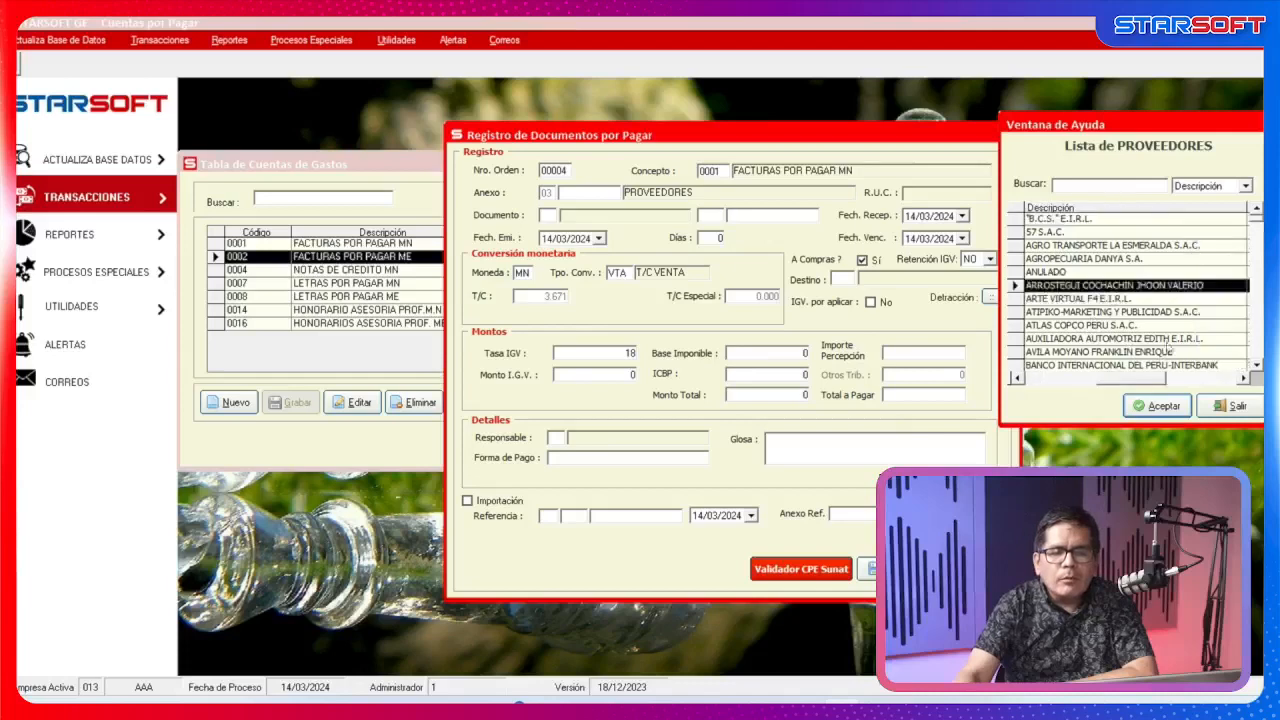
left_click(1160, 405)
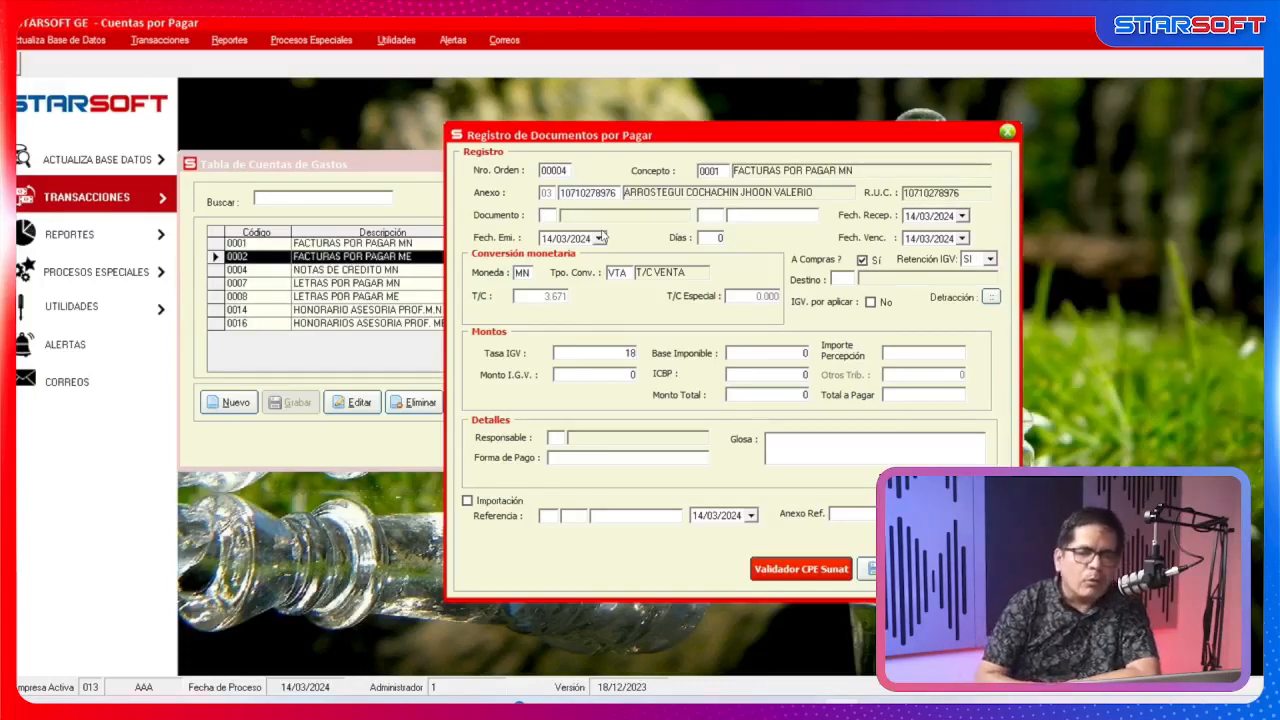
Set the document type to FT, FACTURA, with series F002 and number 25512.
type("FT")
key("Return")
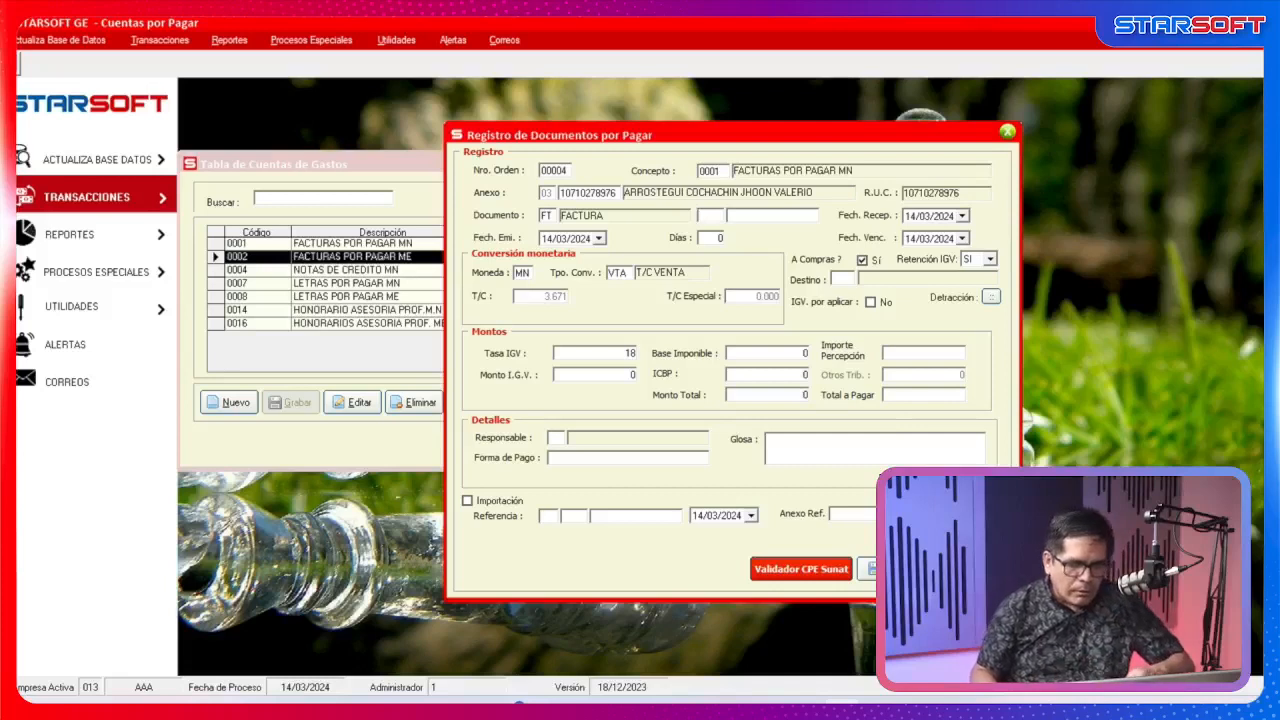
type("F002 25512")
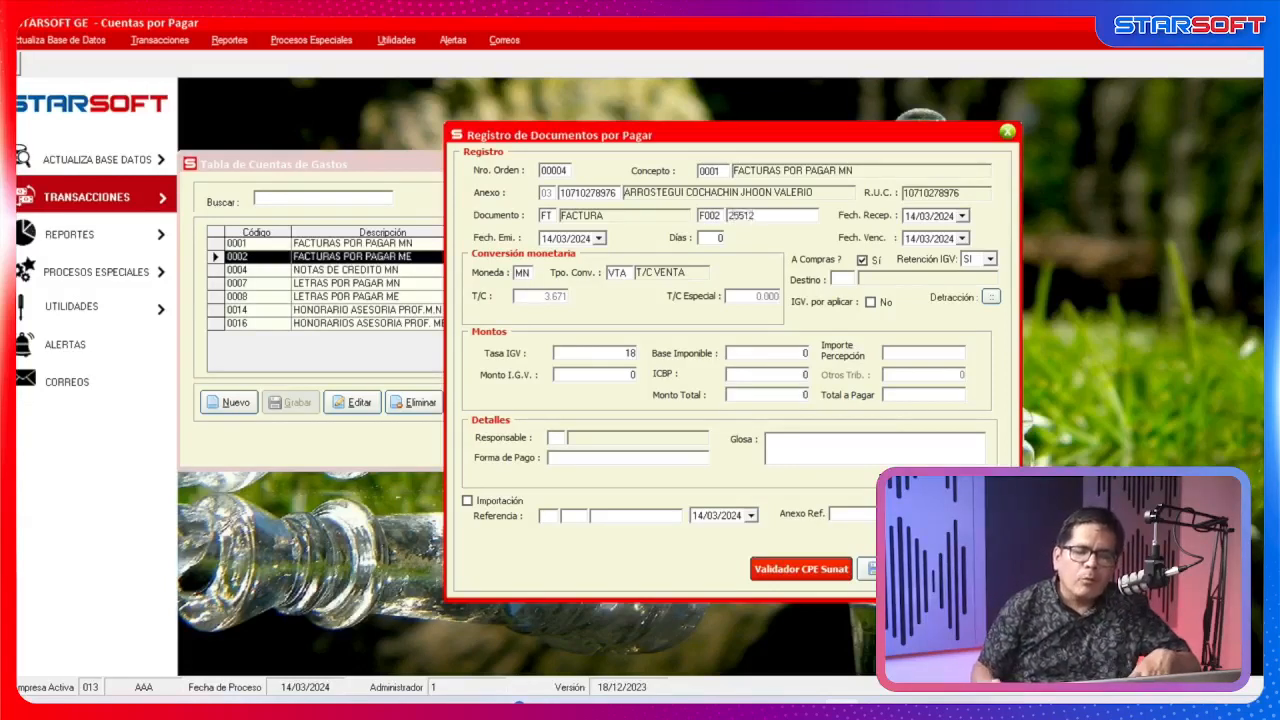
key("Return")
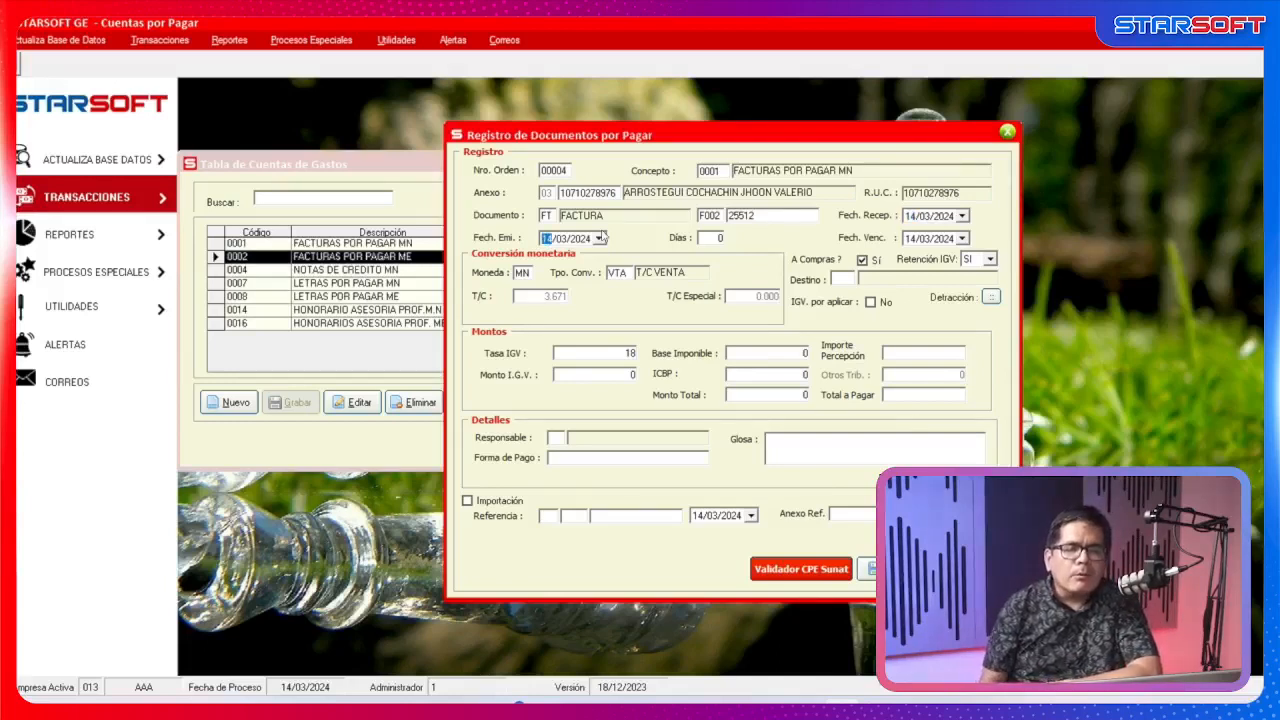
Keep the proposed dates and currency settings and assign purchase destination 001, OP.GRAV. DEST. GRAV., to the invoice.
key("Tab")
key("Tab")
key("Tab")
key("Tab")
key("Tab")
key("Tab")
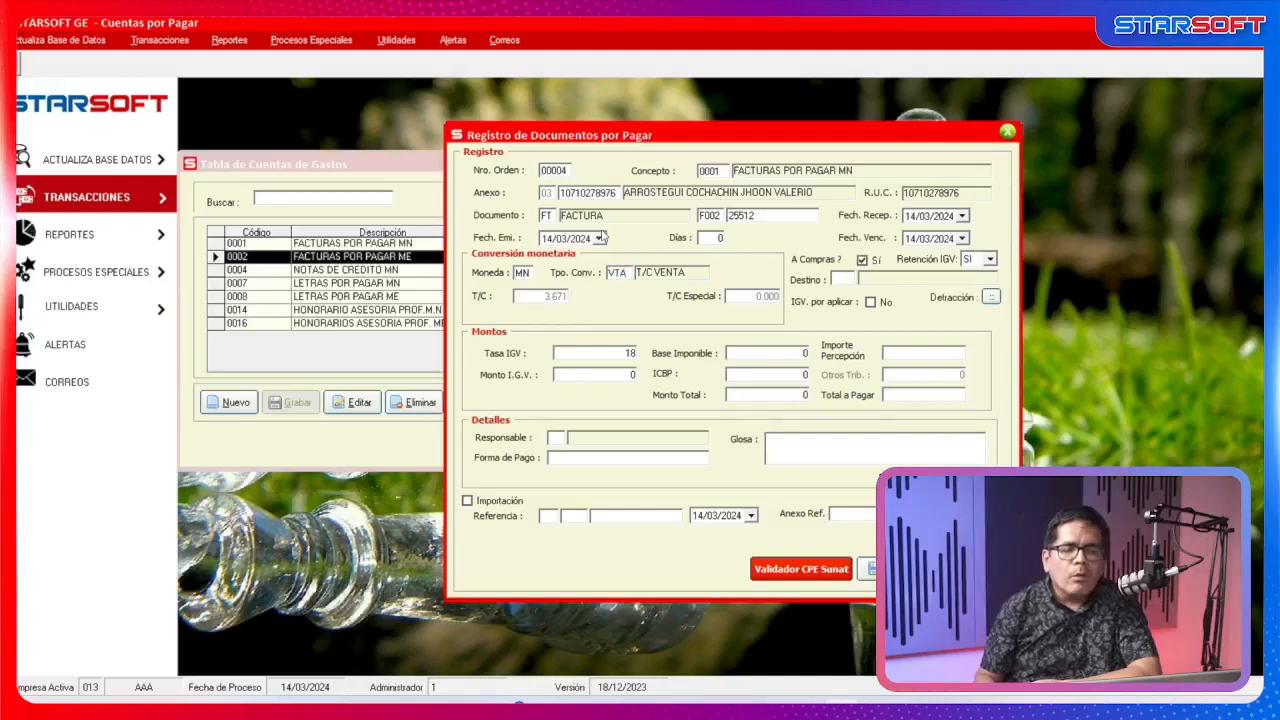
key("F1")
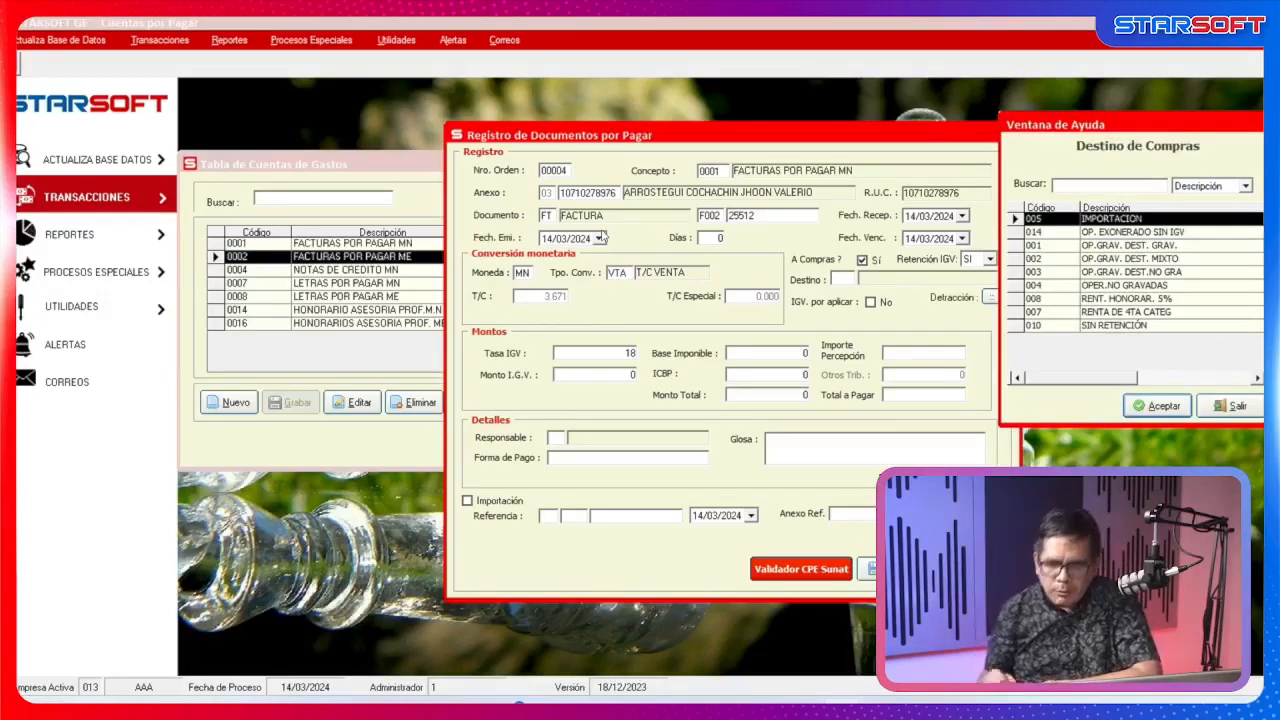
key("Down")
key("Down")
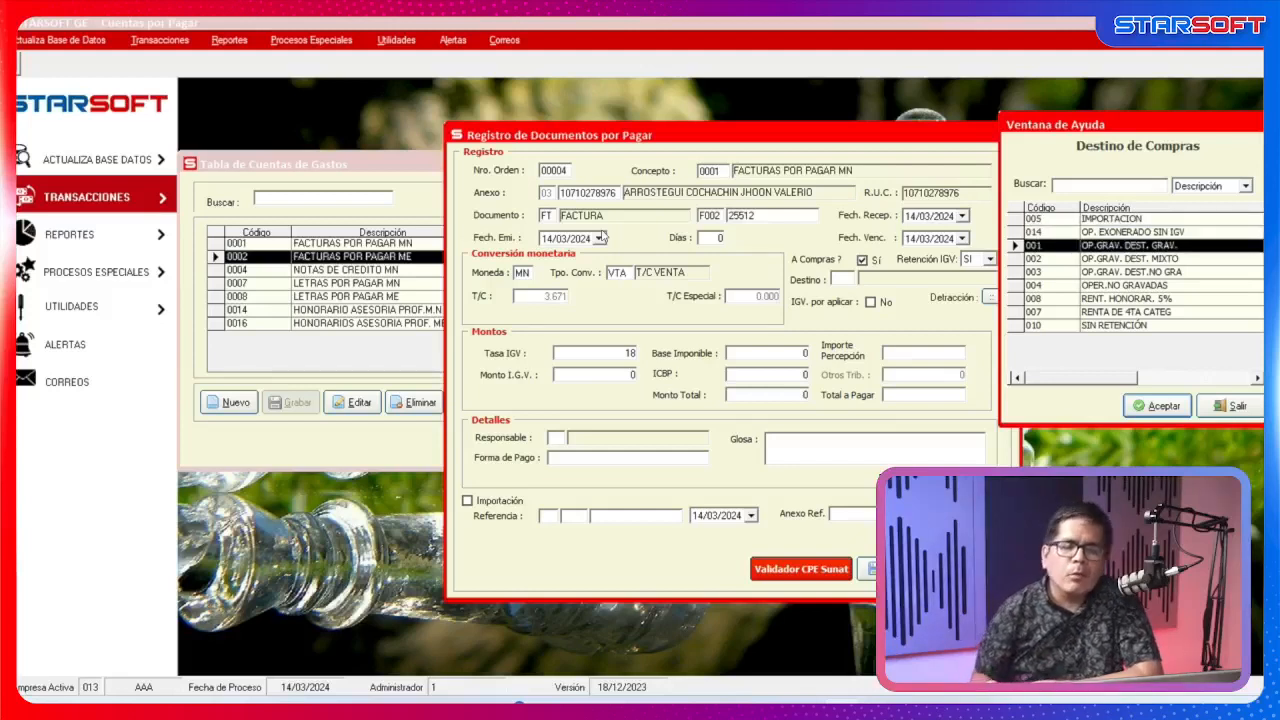
key("Return")
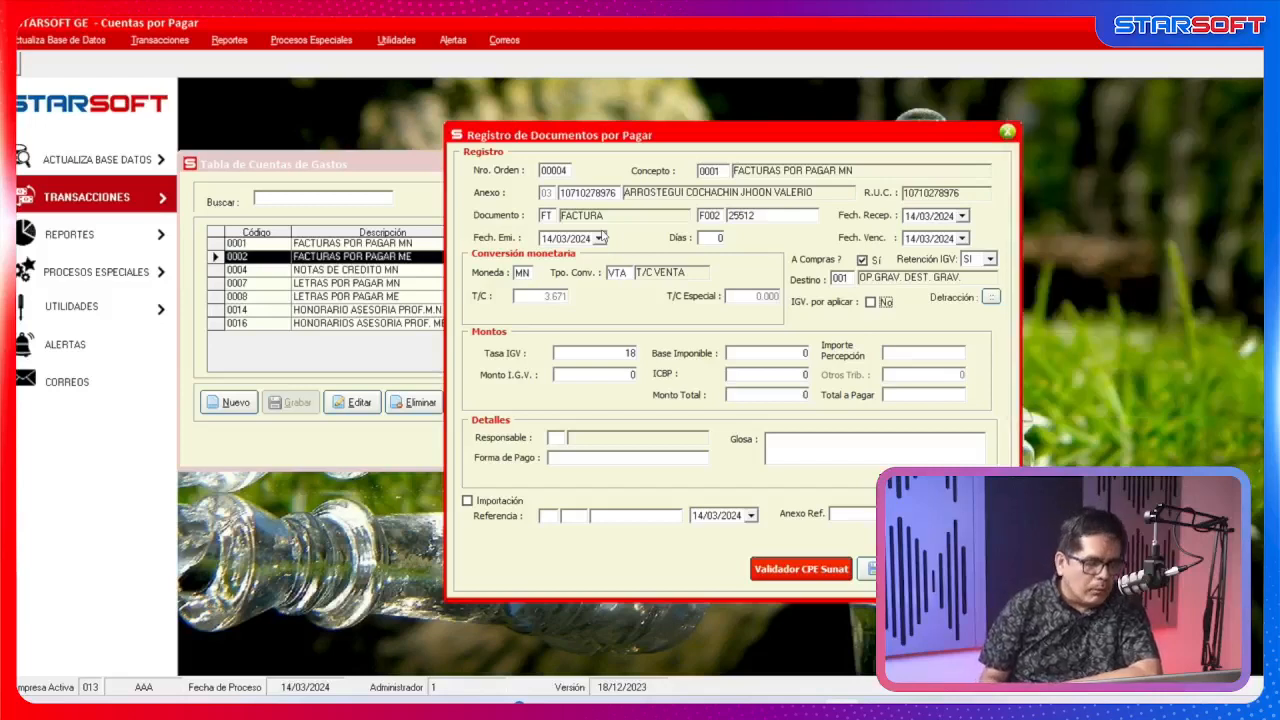
Keep the 18% IGV rate, enter a taxable base of 180, and accept the valuation and calculated amounts.
key("Return")
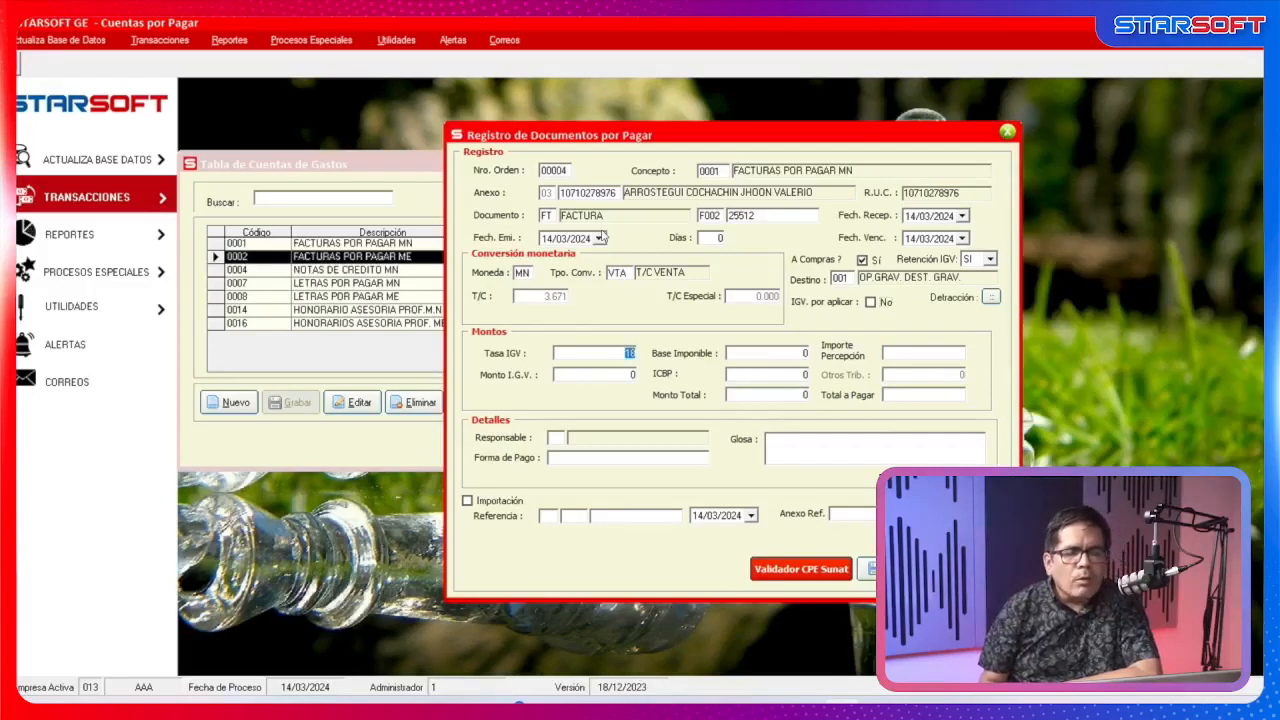
key("Return")
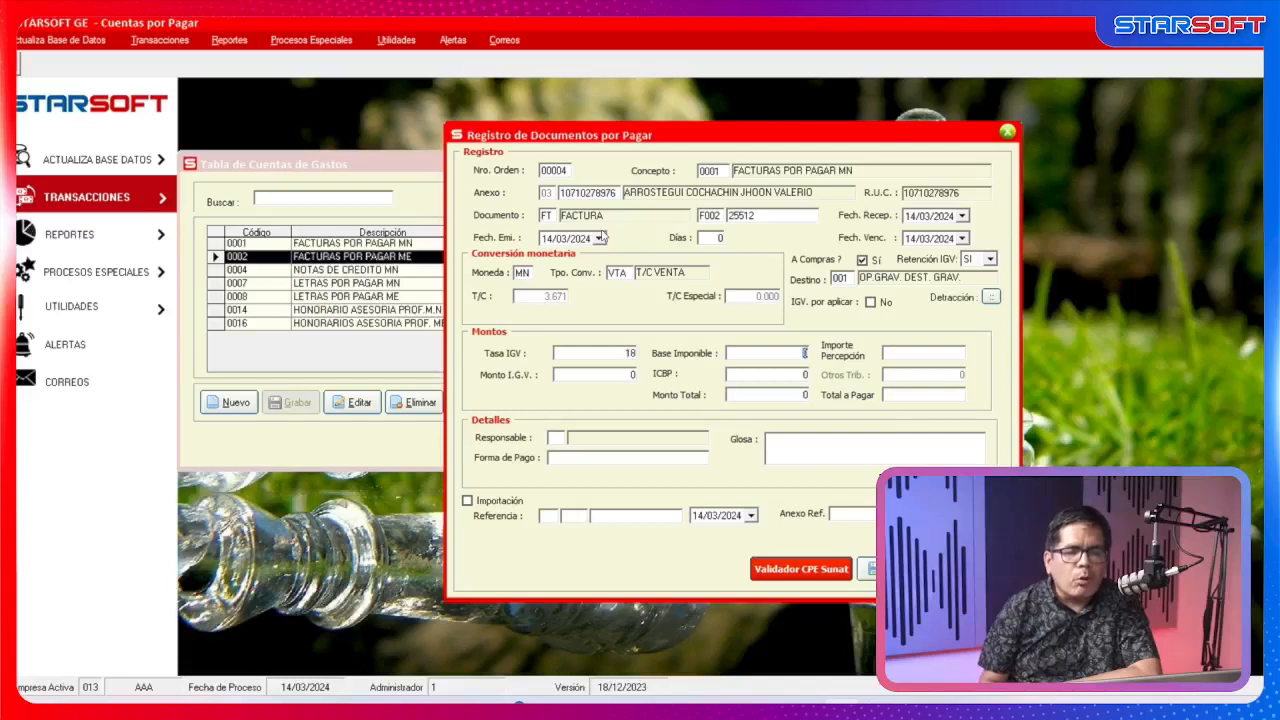
type("1")
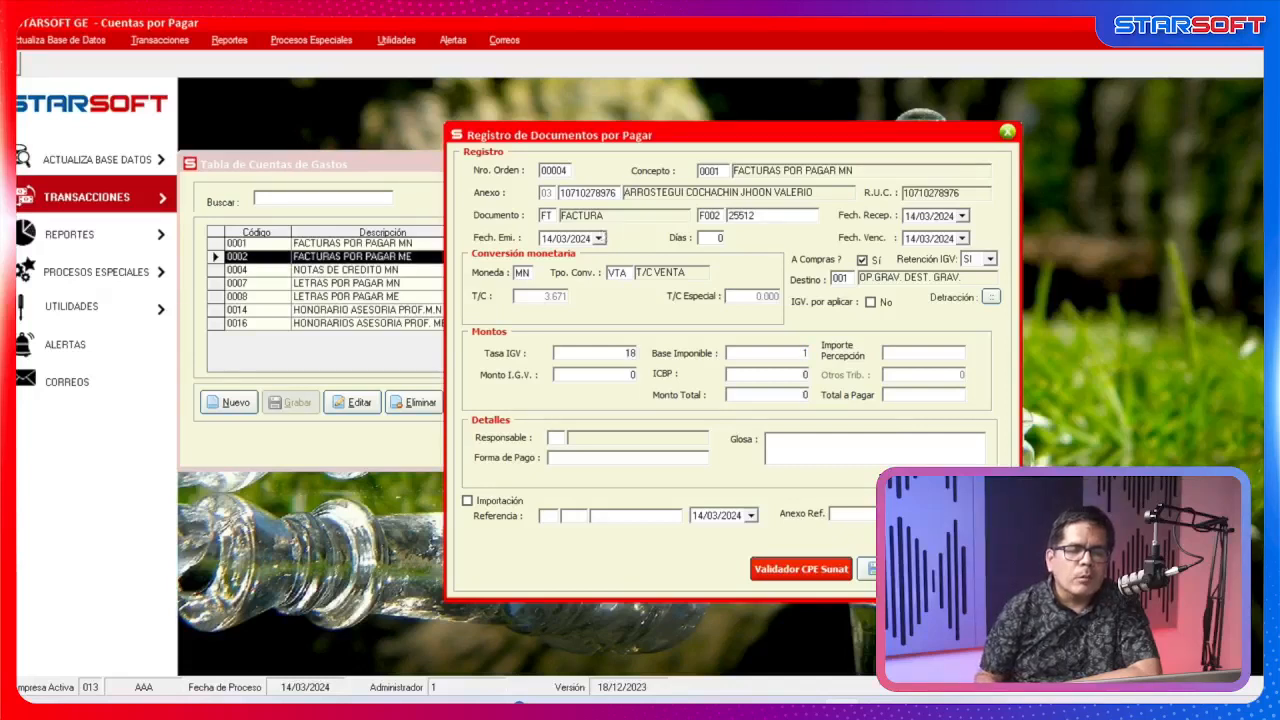
type("80")
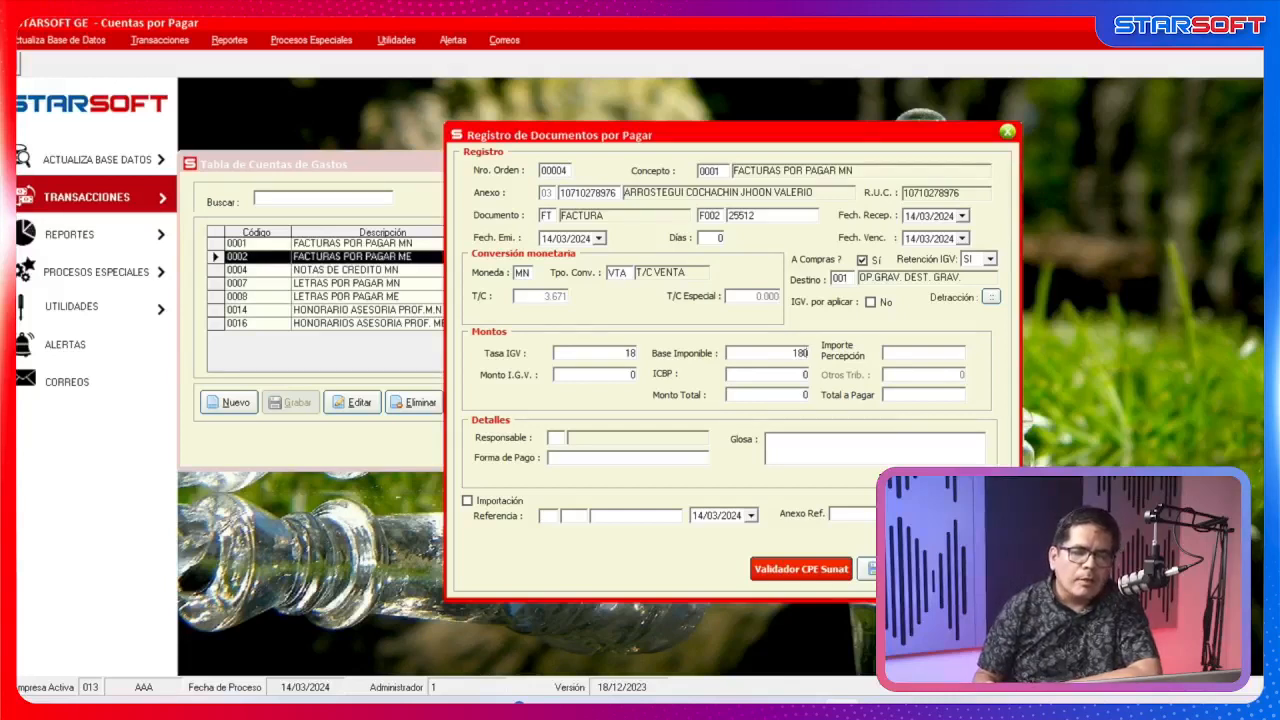
key("Return")
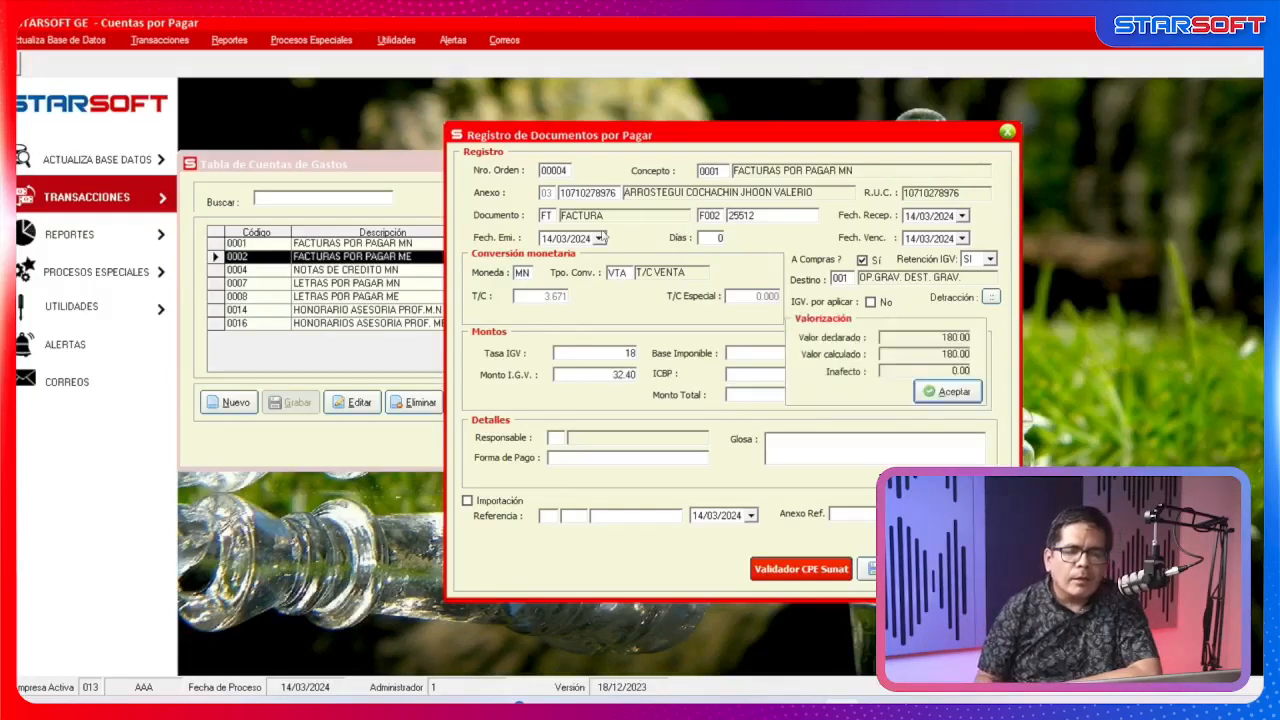
key("Return")
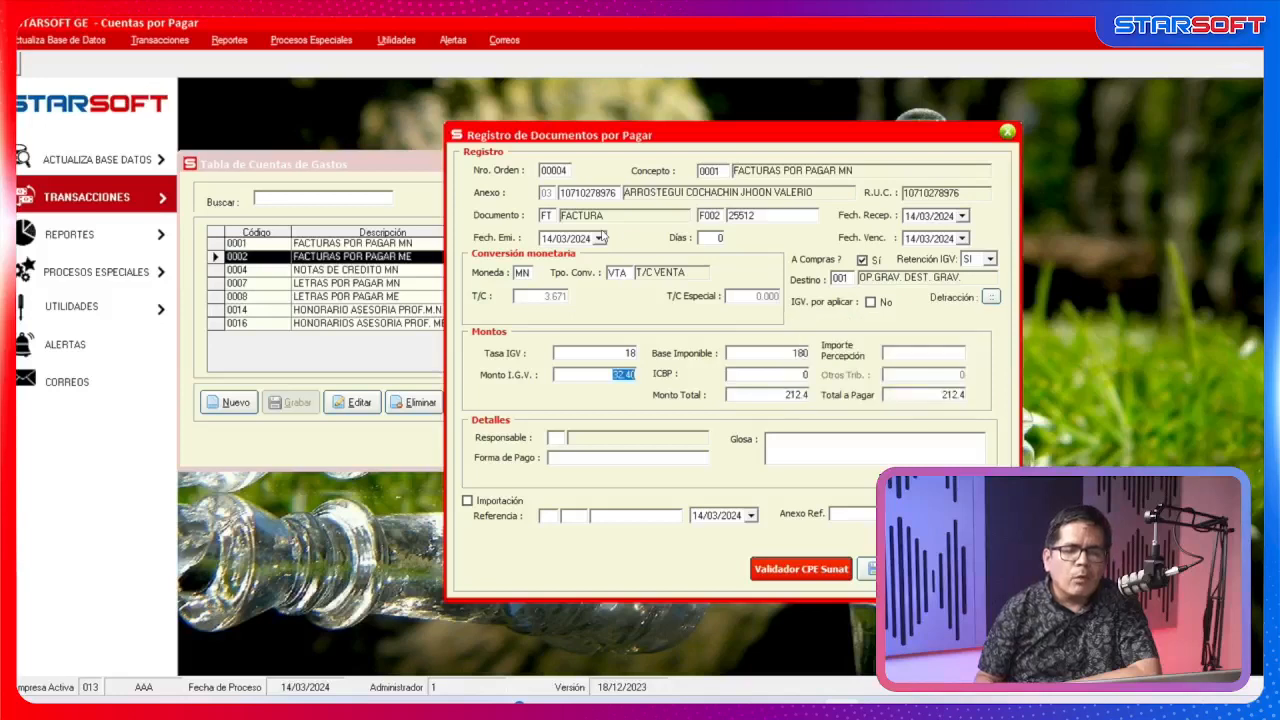
key("Return")
key("Return")
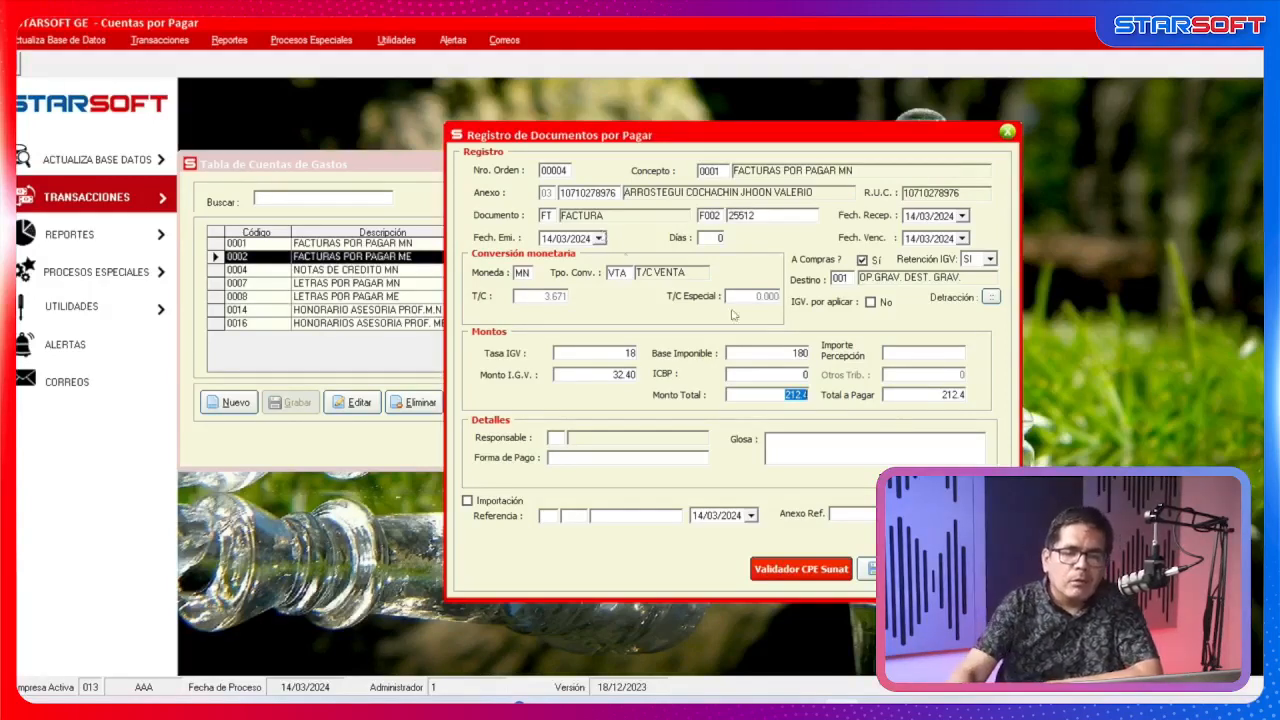
Mark the invoice as subject to detraction with code 00604 at 12%, leaving the detraction document, date and reference amount blank.
left_click(992, 302)
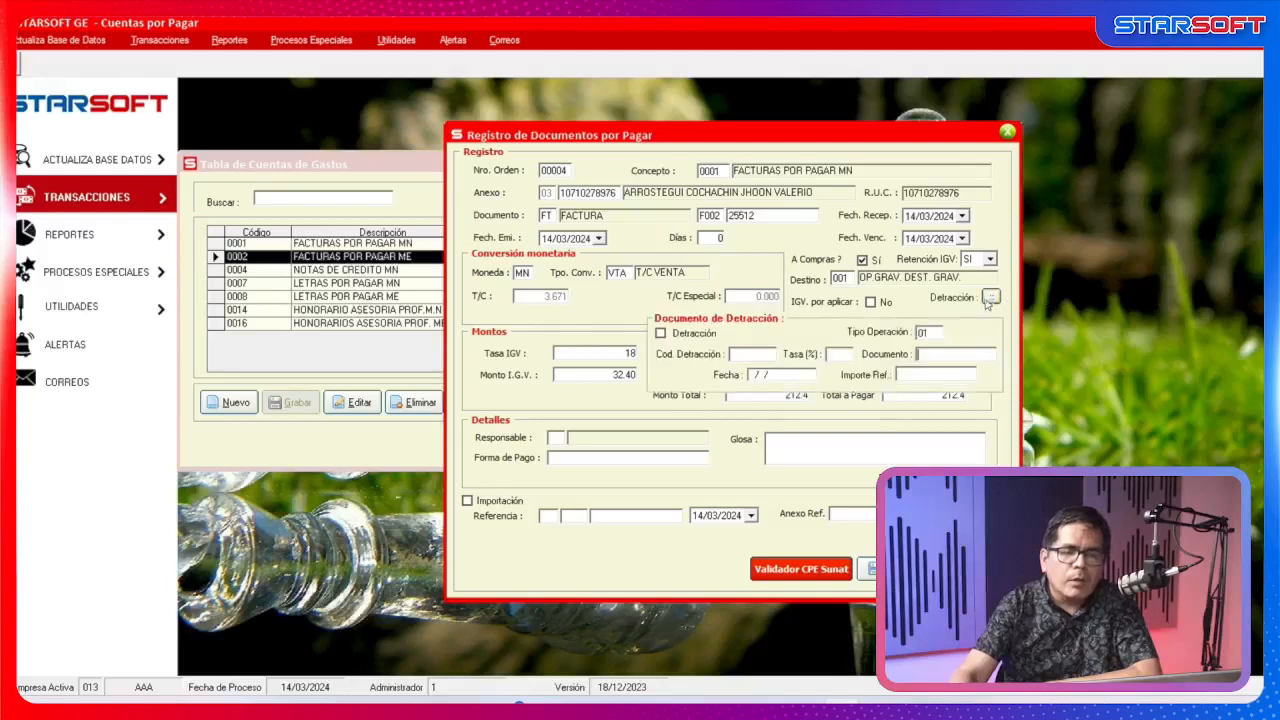
left_click(688, 336)
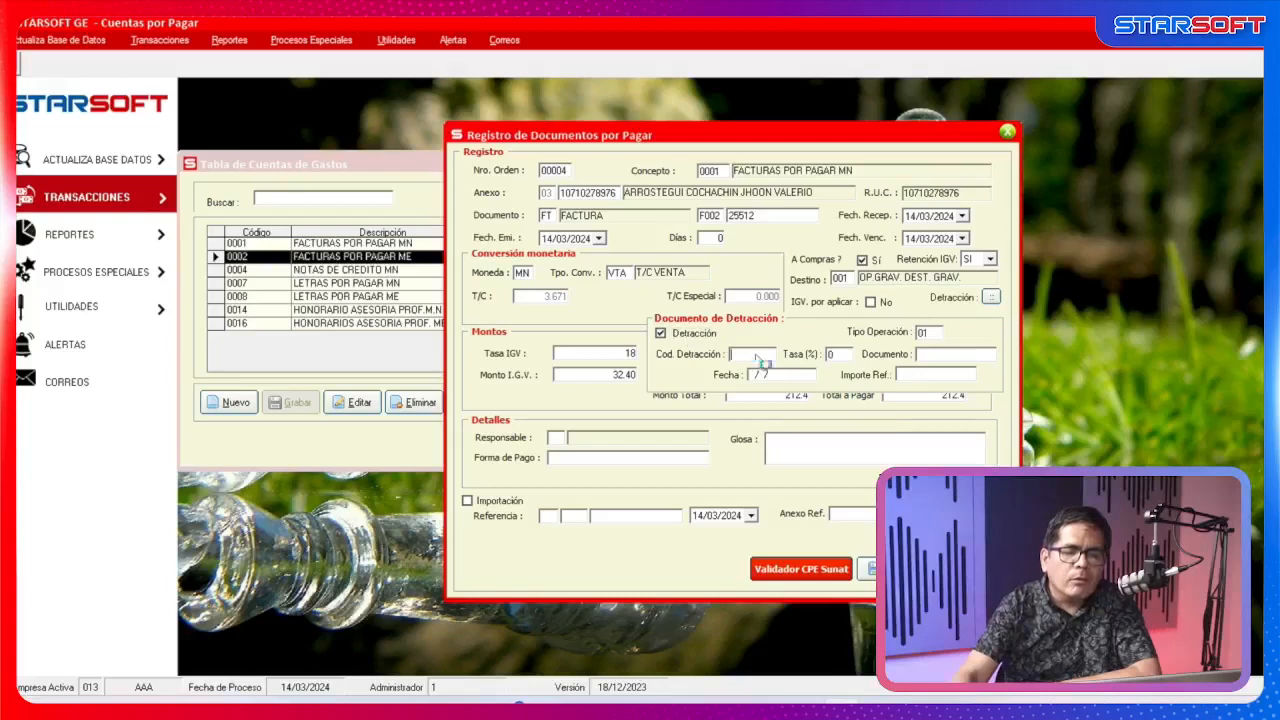
double_click(757, 357)
double_click(1140, 328)
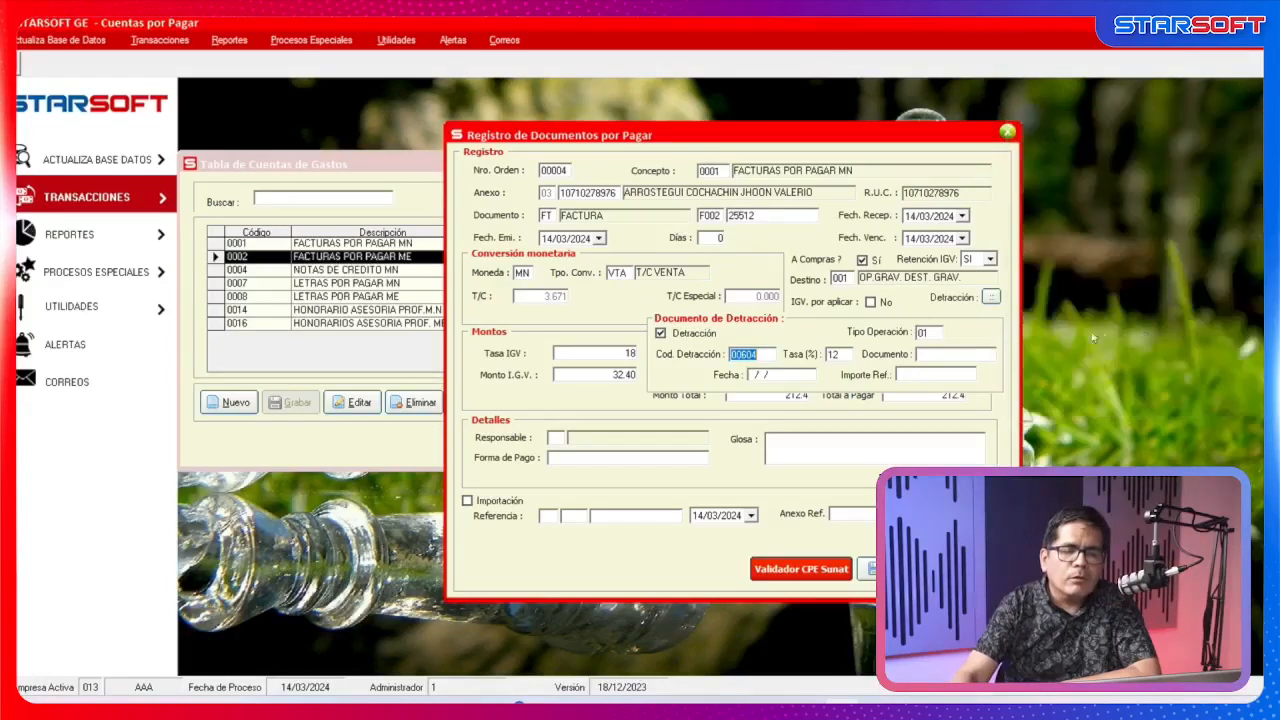
left_click(952, 358)
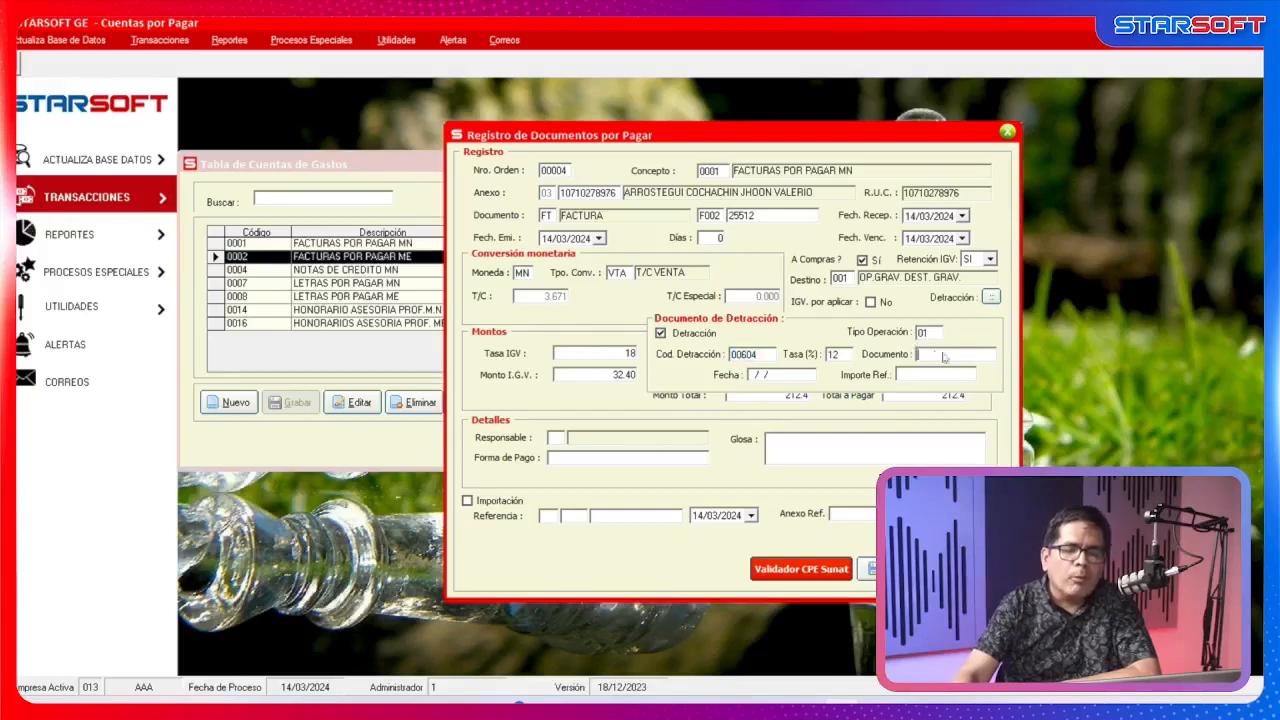
left_click(771, 376)
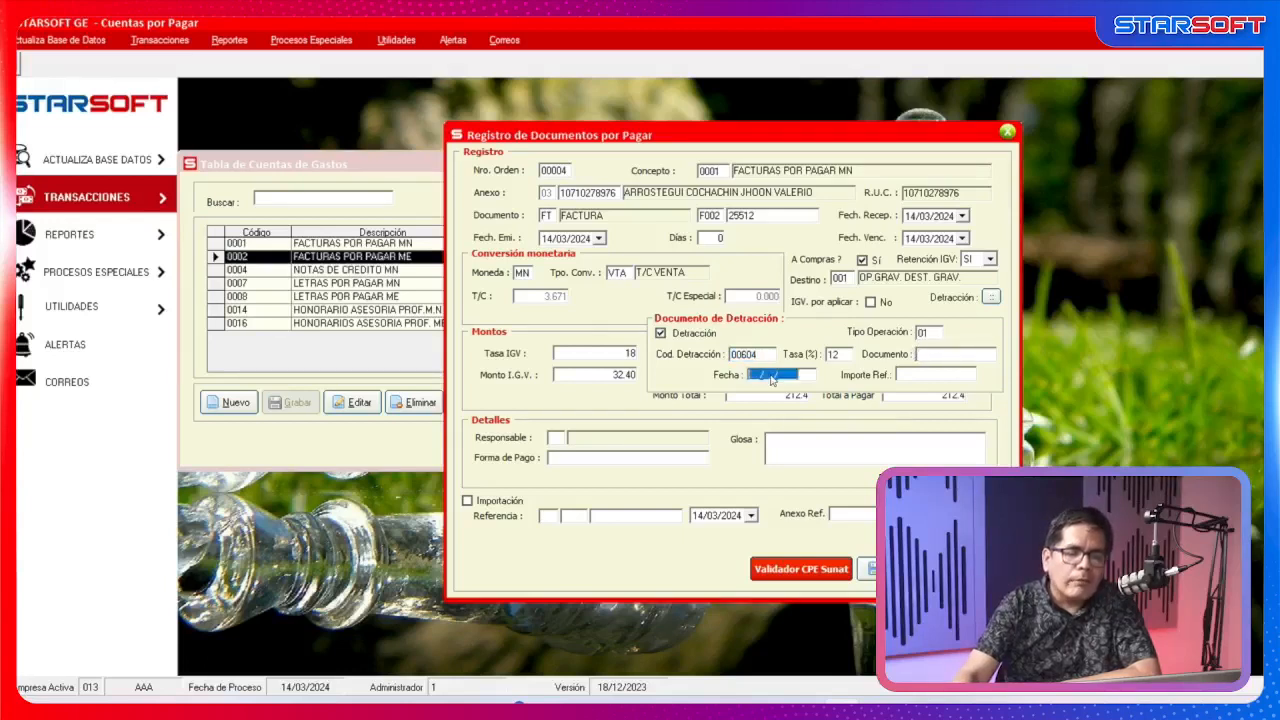
left_click(928, 377)
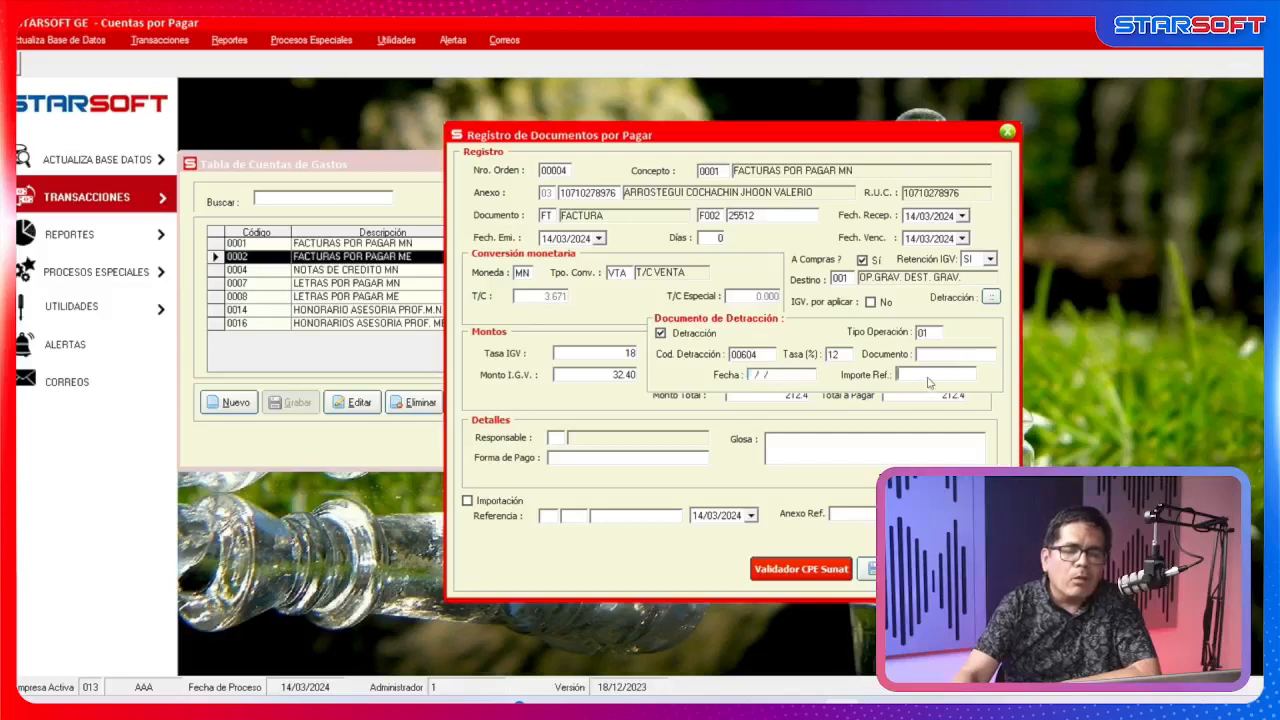
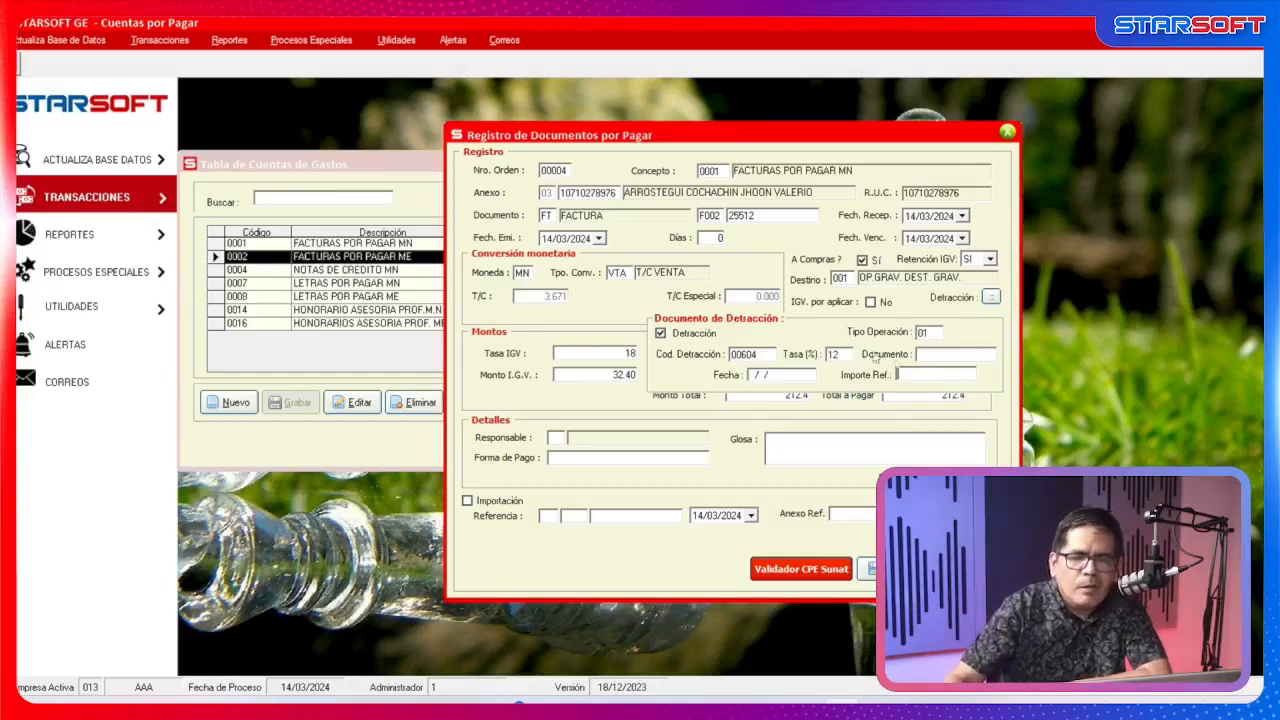
left_click(677, 335)
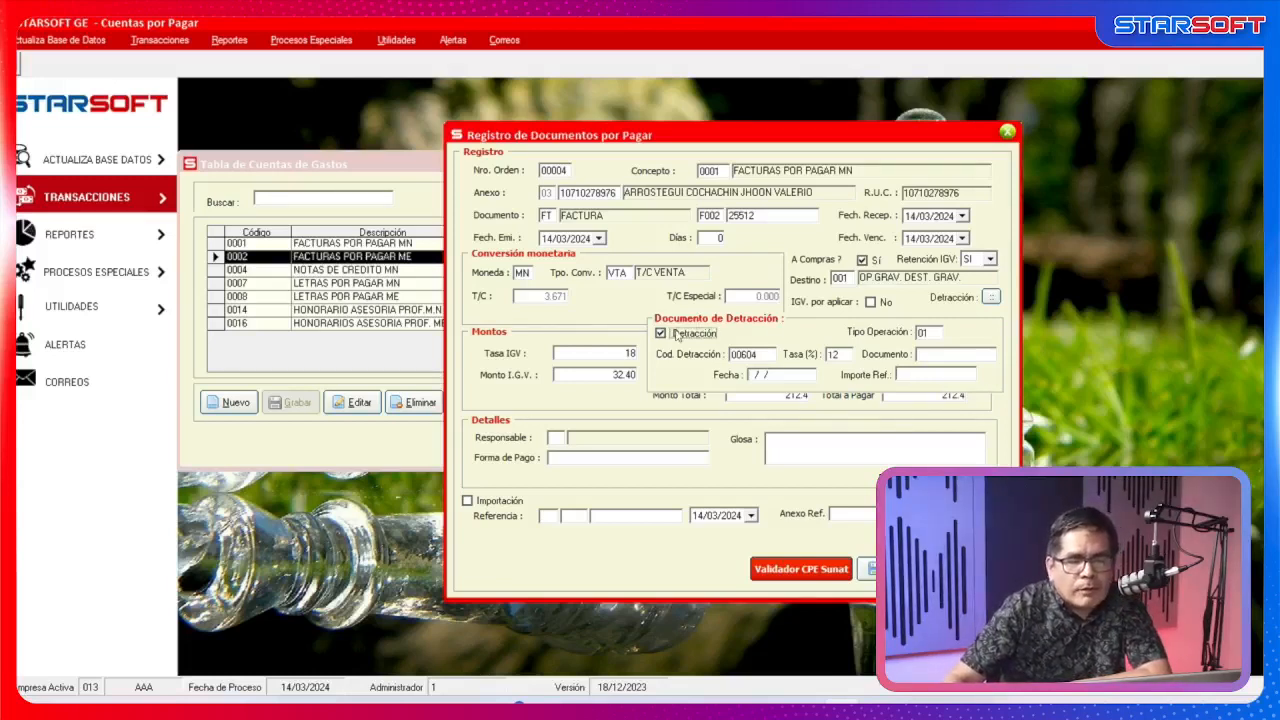
left_click(992, 297)
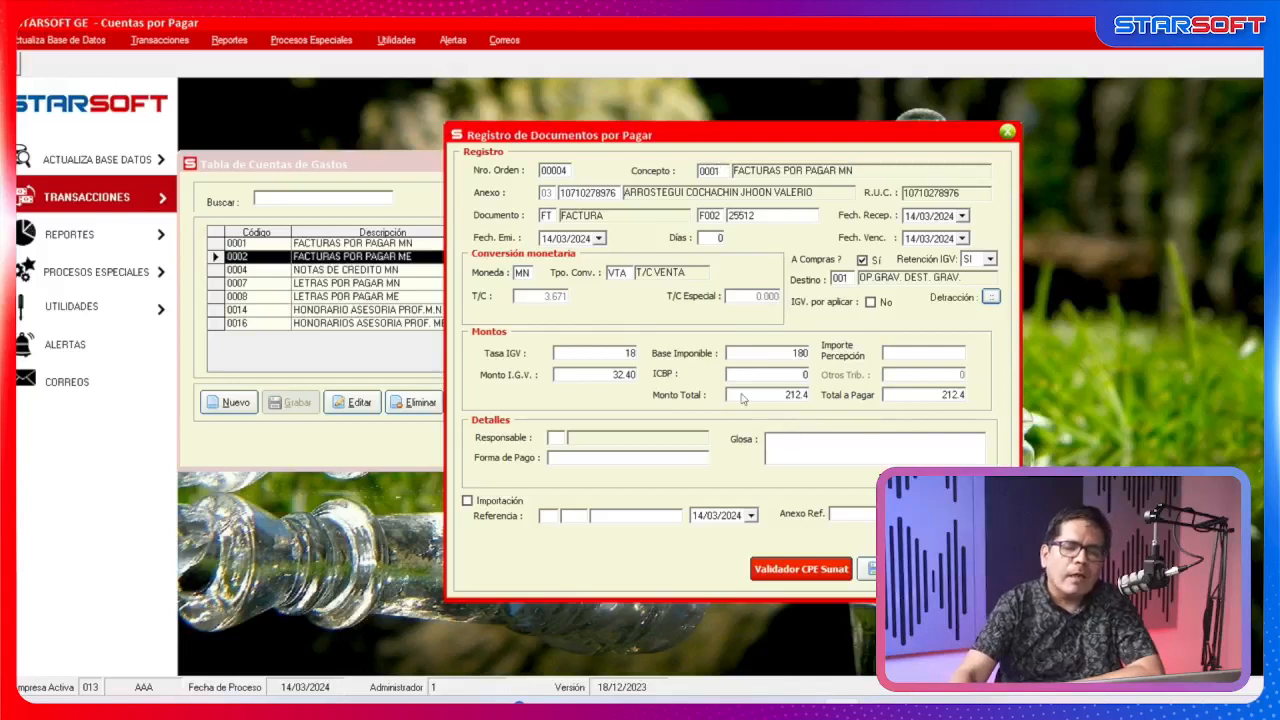
Assign responsible 01, RESPONSABLE PRUEBA, enter the glosa UYUUYTY, and check the invoice with Validador CPE Sunat.
left_click(936, 358)
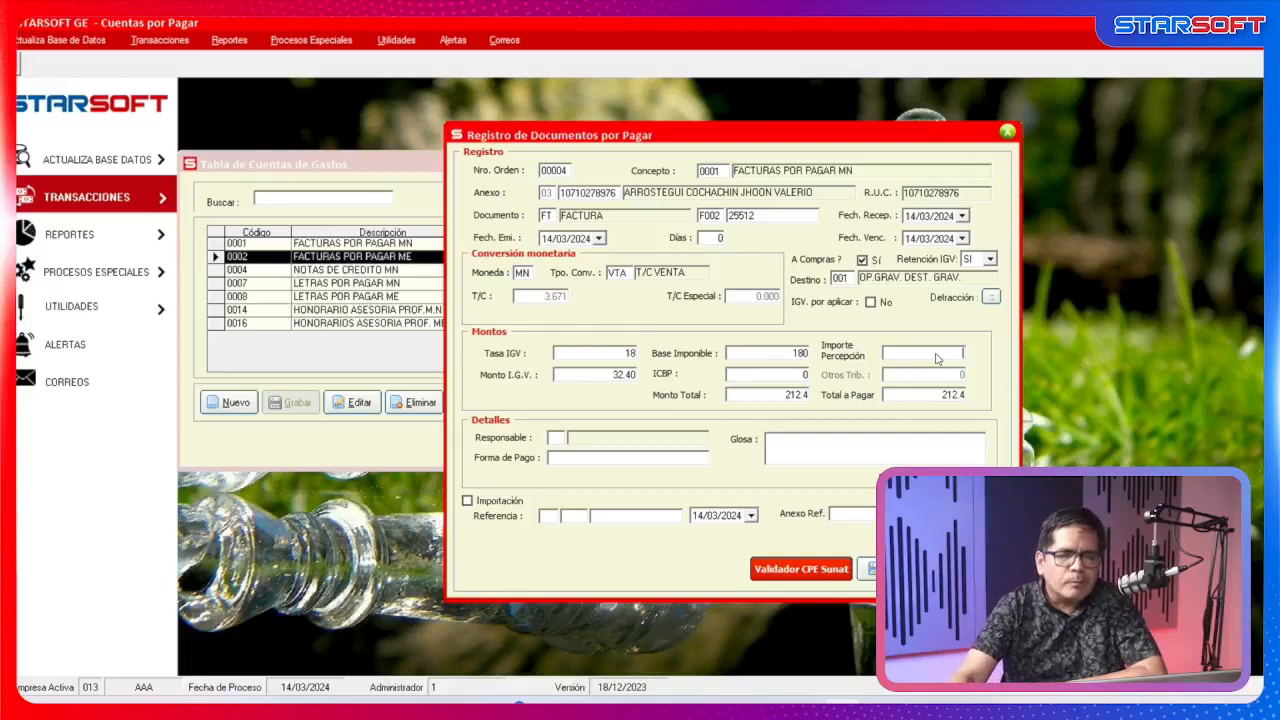
double_click(557, 443)
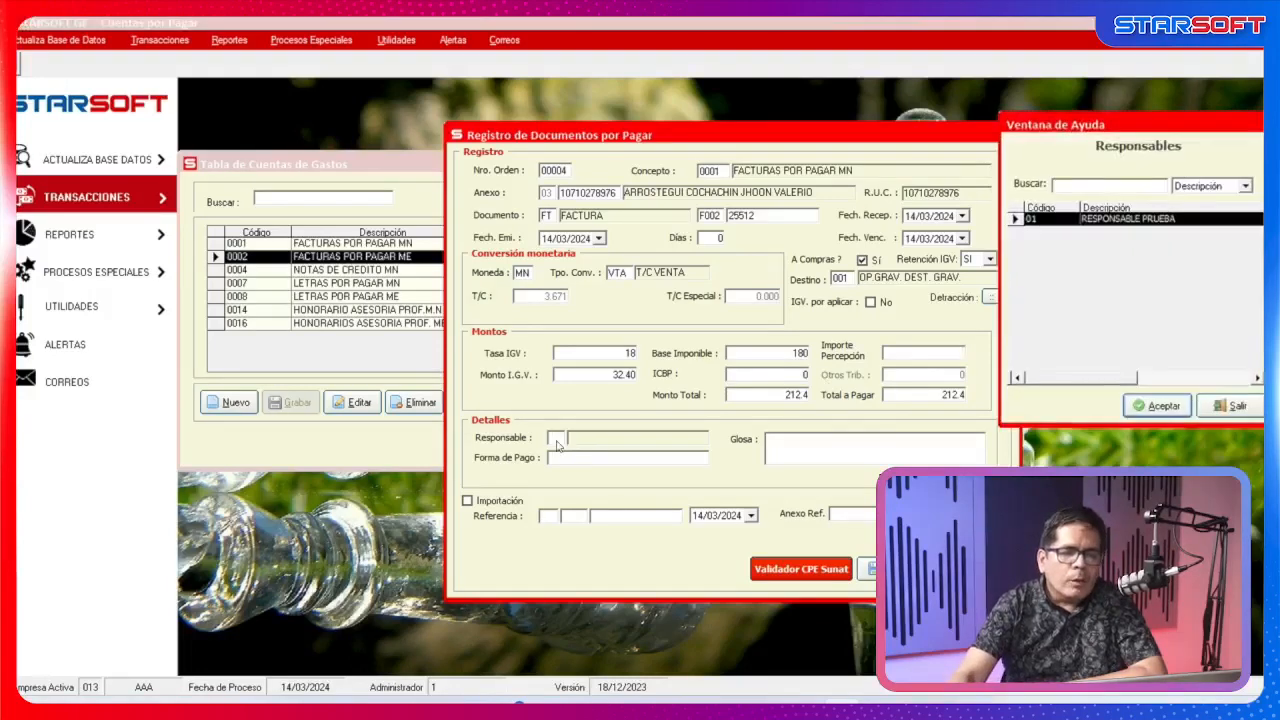
left_click(1164, 406)
left_click(803, 453)
type("UYUUYTY")
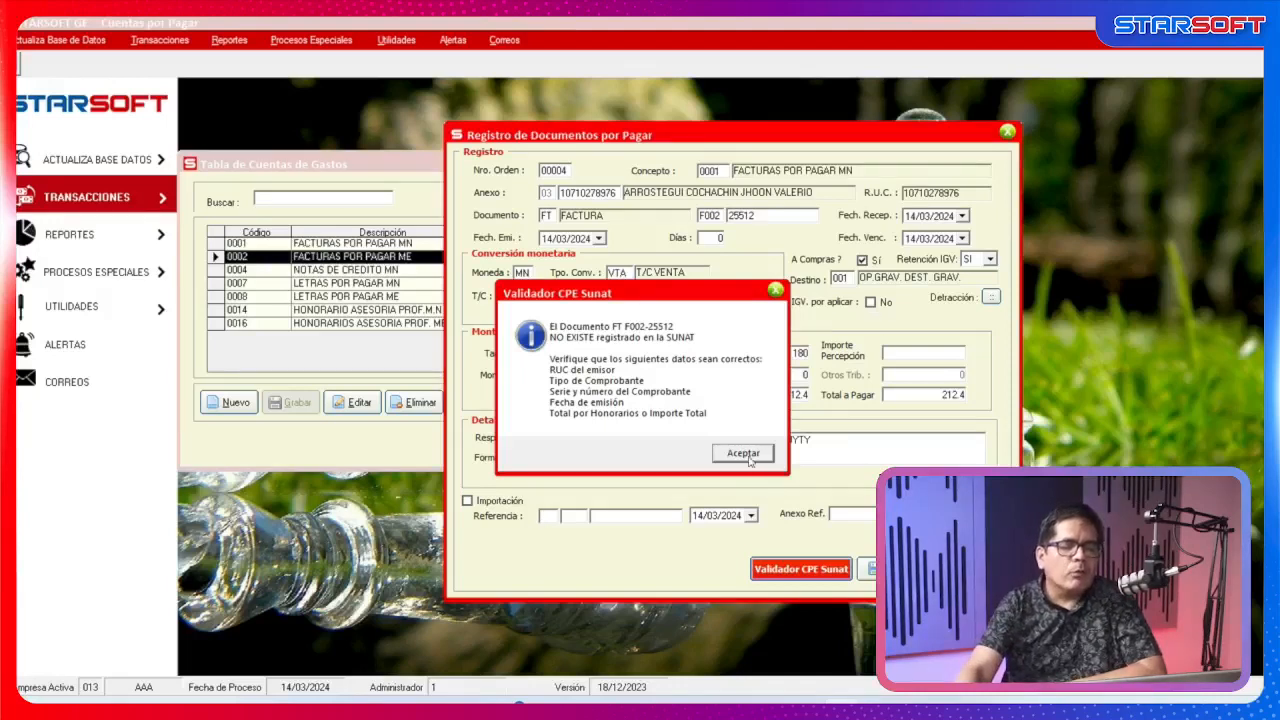
left_click(743, 455)
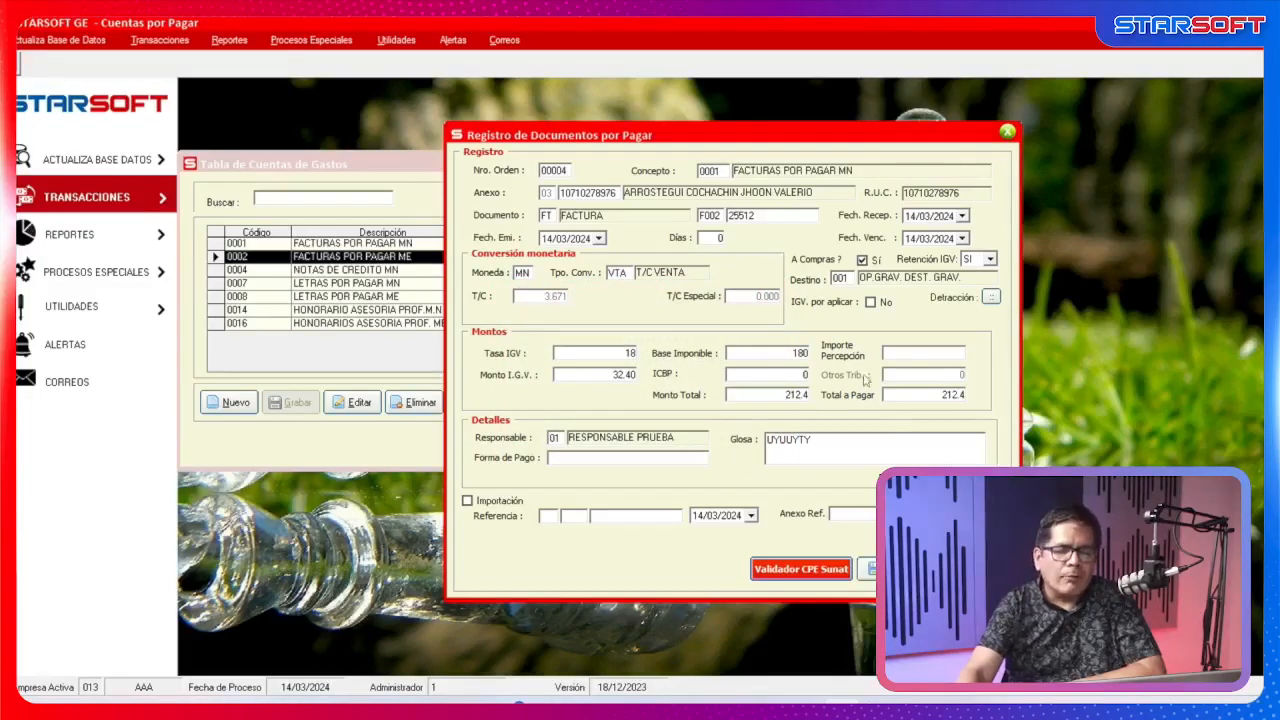
Save the payable invoice and agree to post it, opening its supplier accounting entry.
left_click(889, 569)
left_click_drag(680, 339, 871, 398)
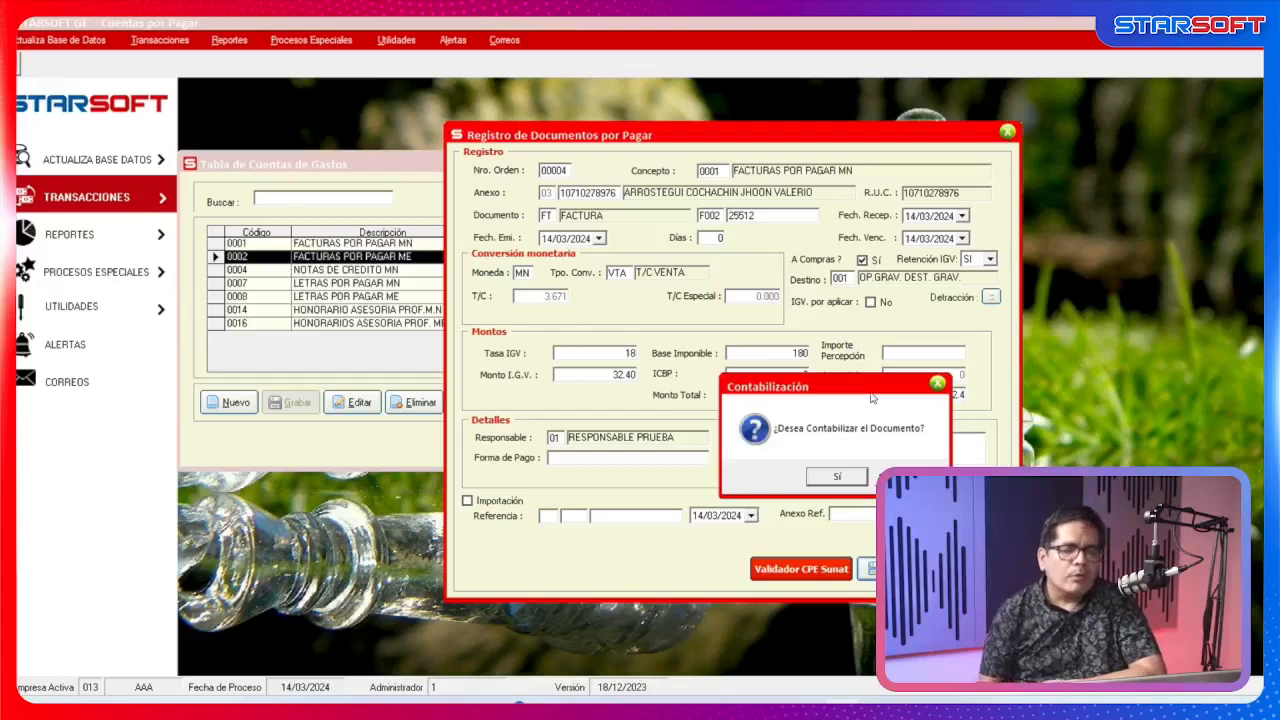
left_click(735, 711)
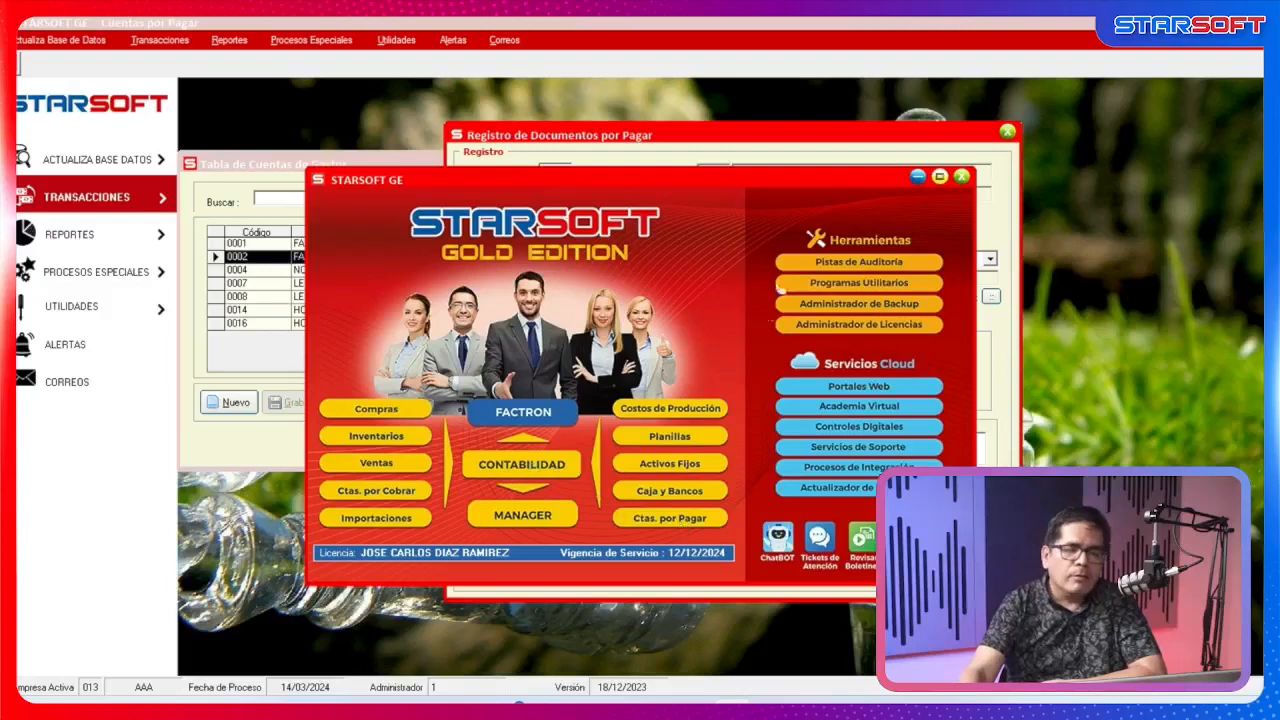
left_click(917, 177)
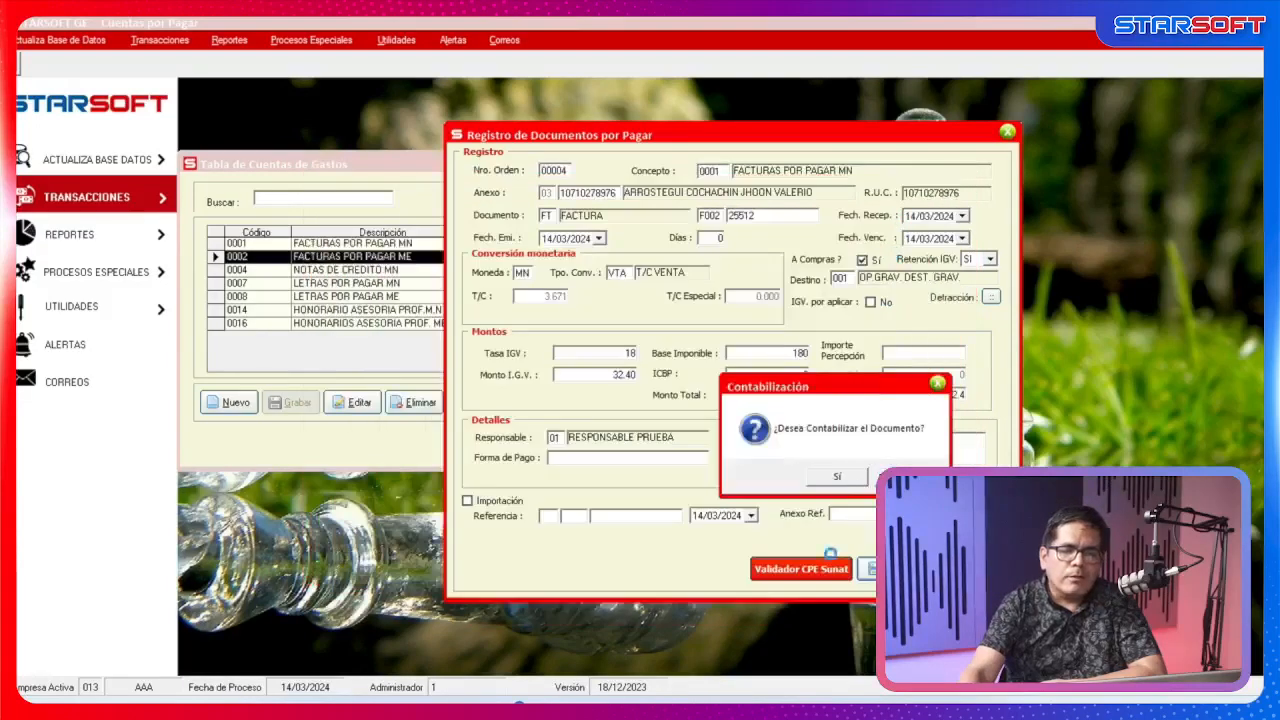
left_click(843, 476)
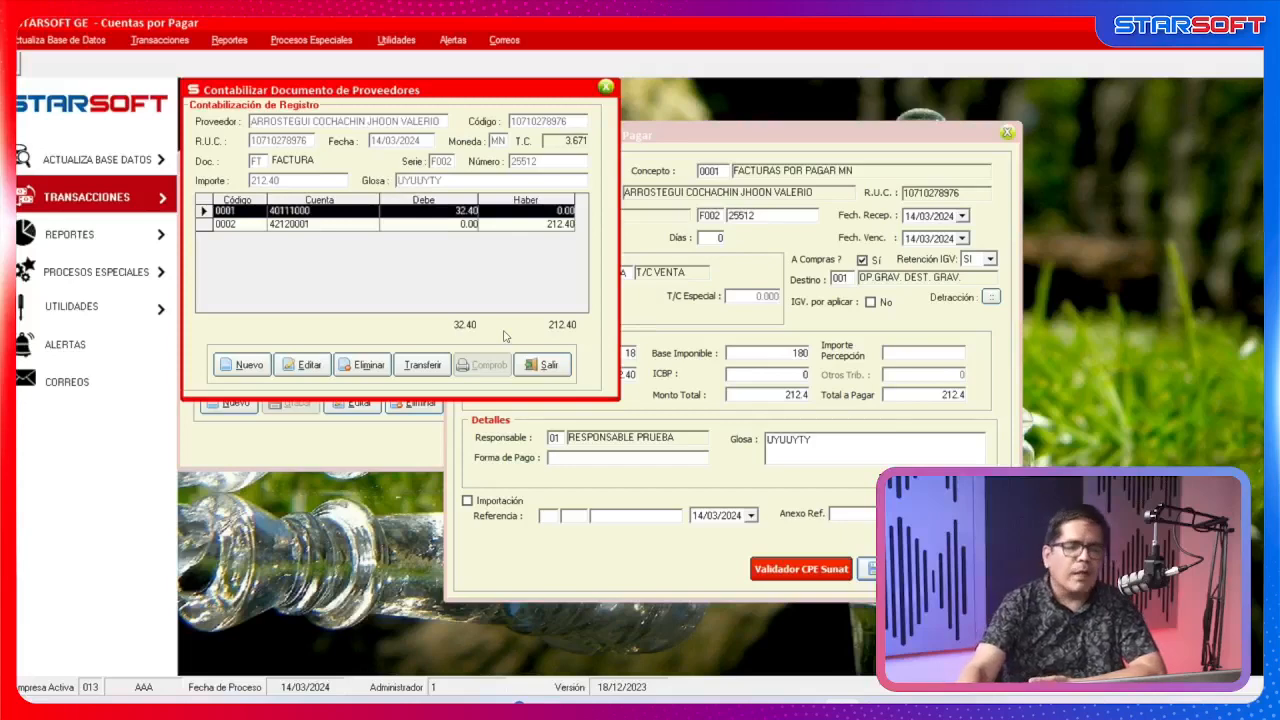
Start a new accounting detail line and assign account 63140100, Alimentación, by searching the chart of accounts for 63.
left_click_drag(477, 92, 733, 157)
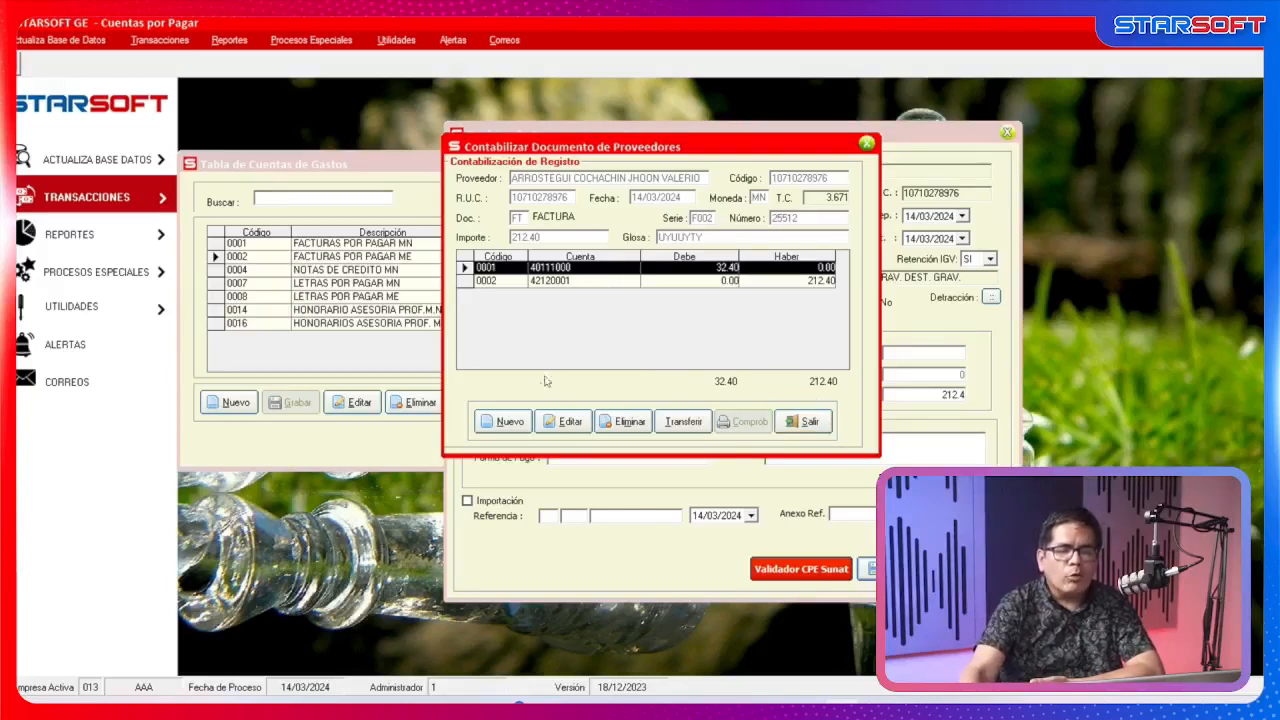
left_click(509, 429)
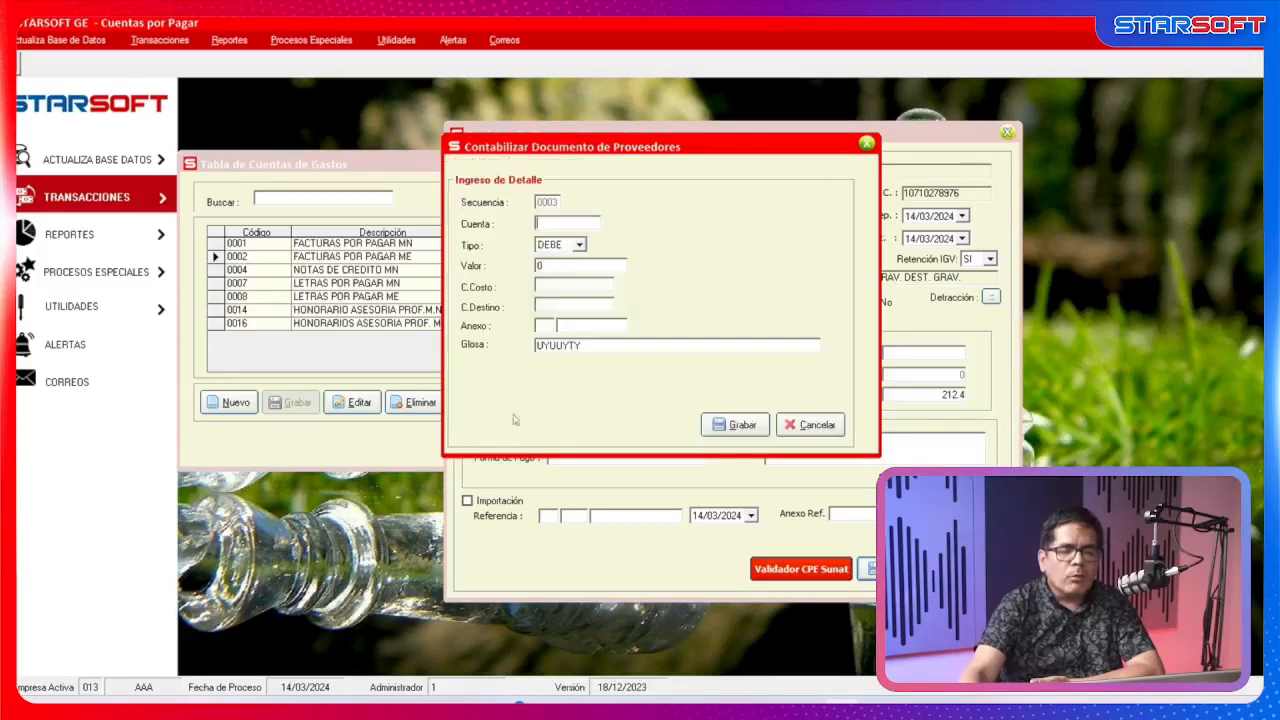
double_click(572, 224)
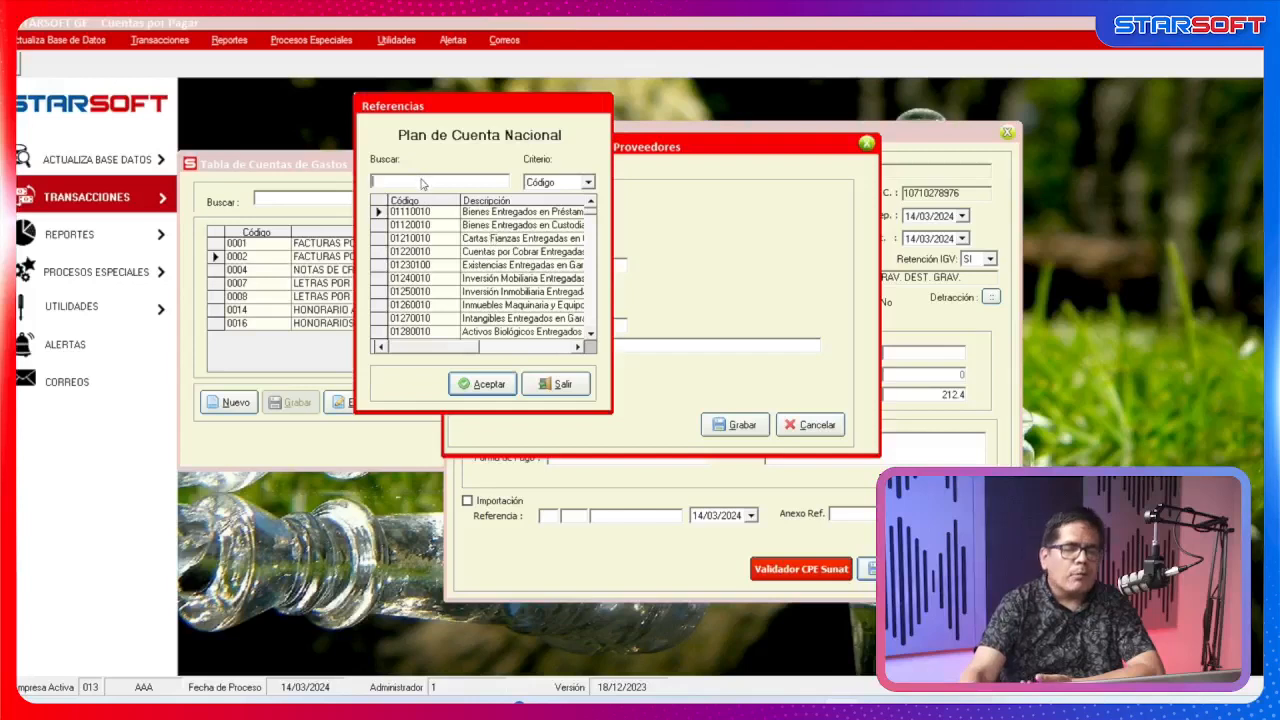
type("63")
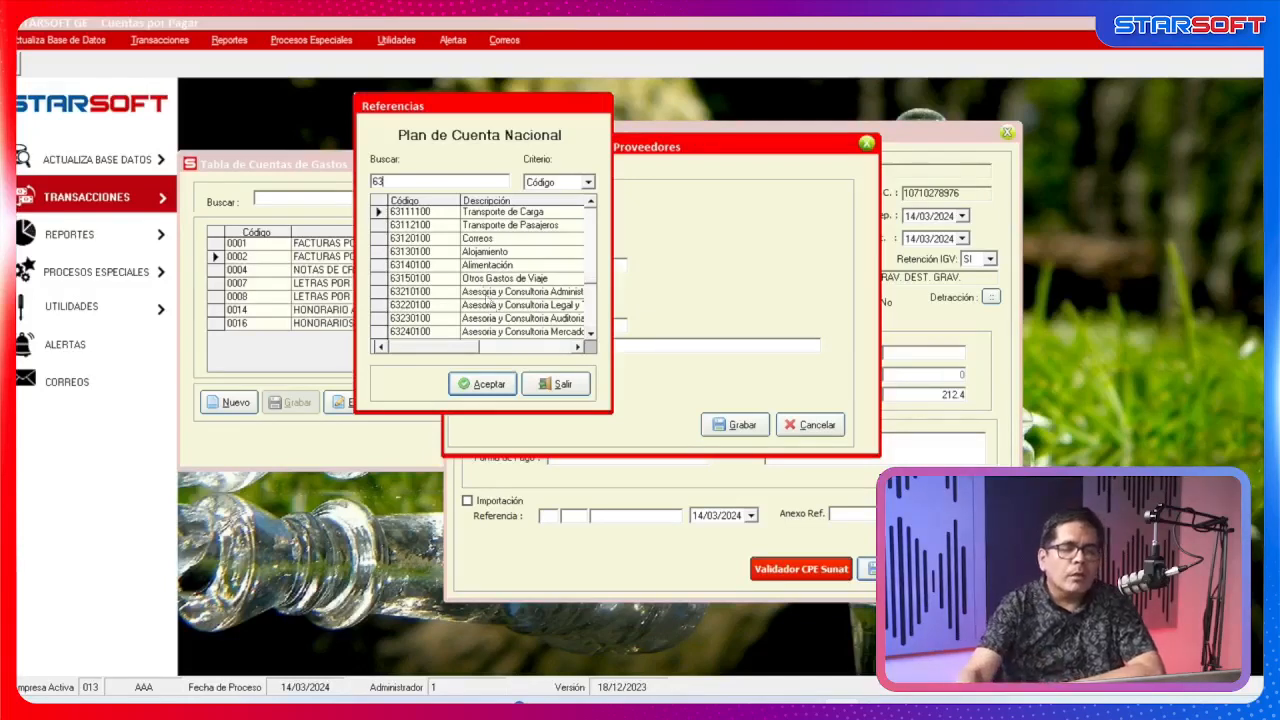
left_click(525, 266)
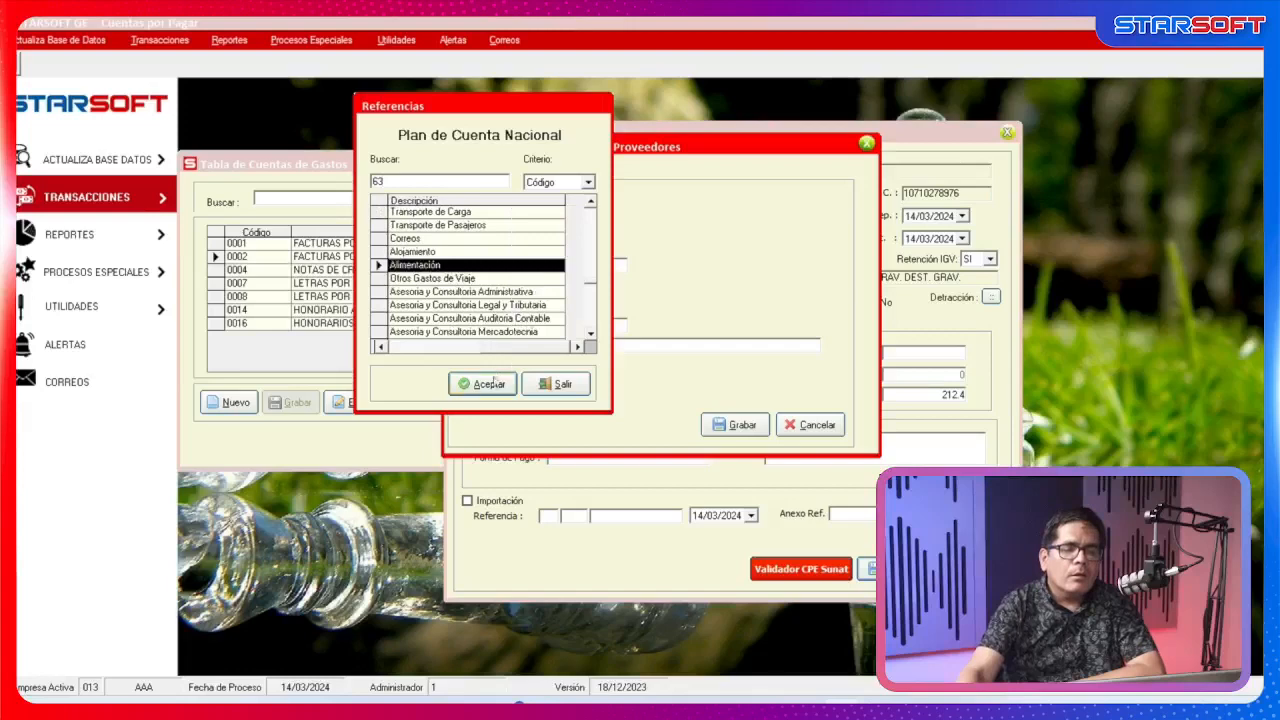
left_click(490, 384)
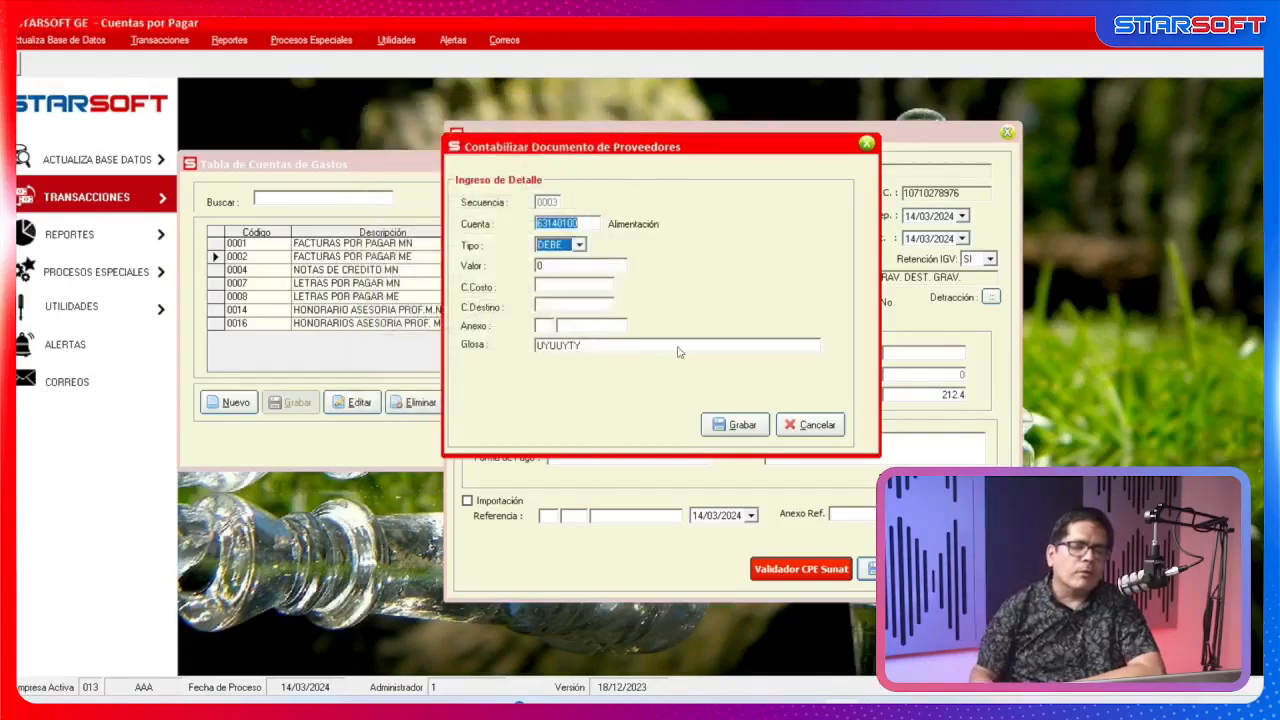
Keep the line as DEBE with a value of 180 and the proposed glosa, and save the detail.
key("Return")
key("Return")
key("Return")
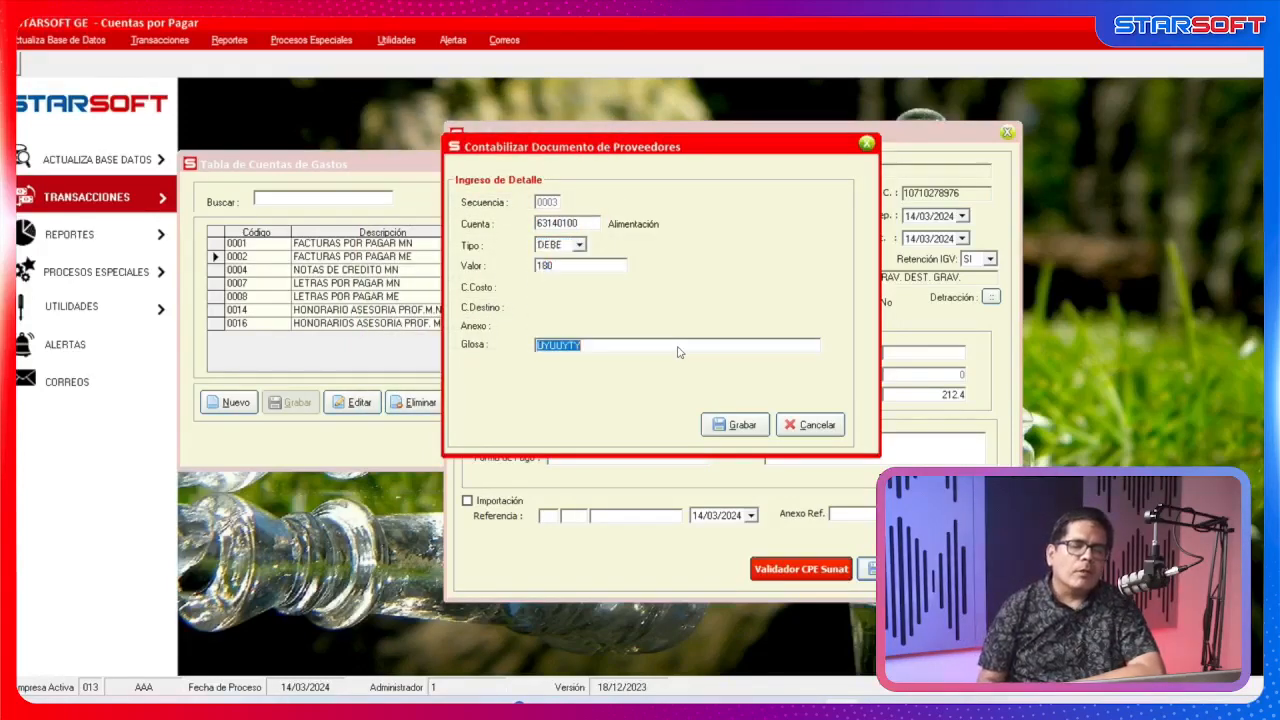
left_click(740, 430)
left_click(790, 428)
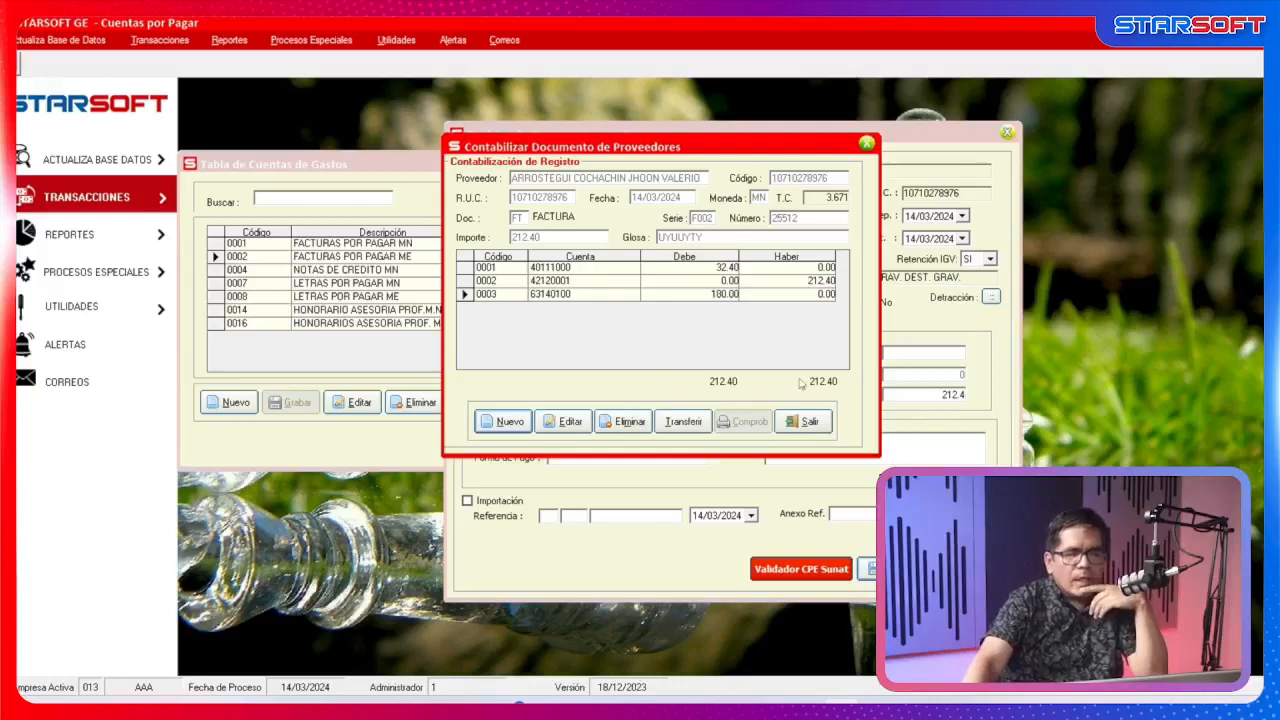
Transfer the invoice's accounting entry to subdiario 04.
left_click(683, 422)
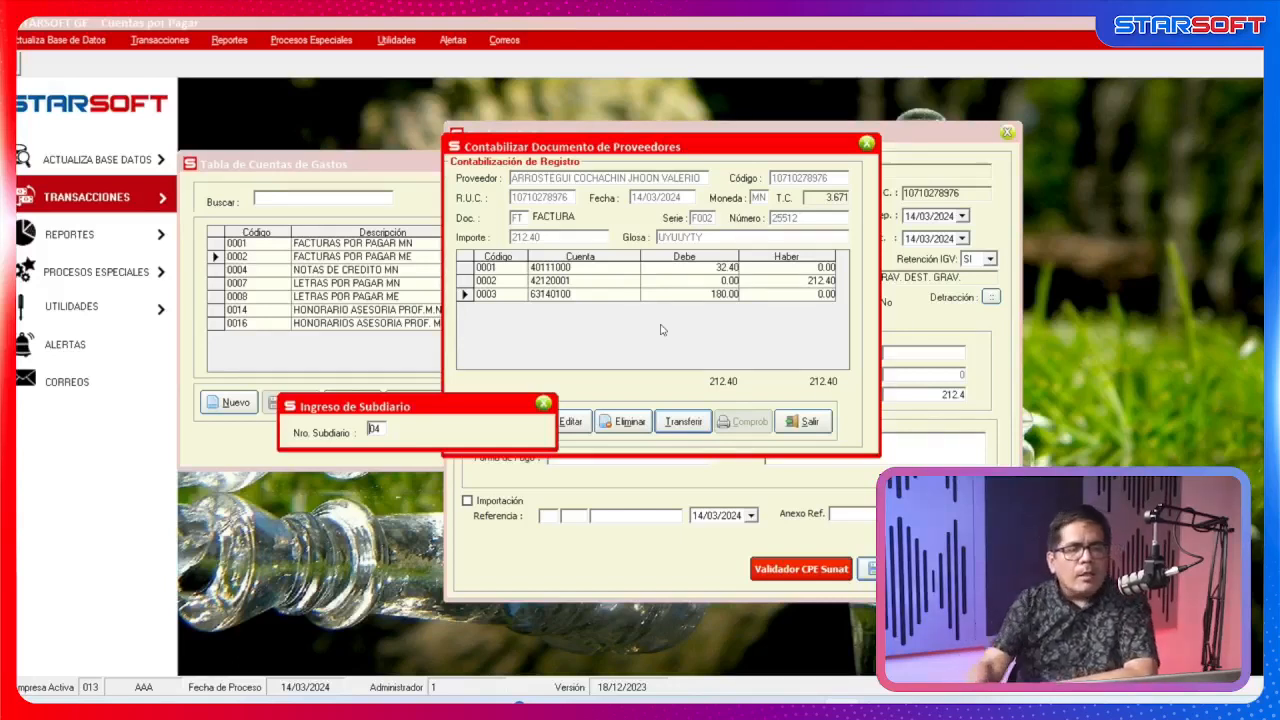
left_click_drag(408, 408, 607, 401)
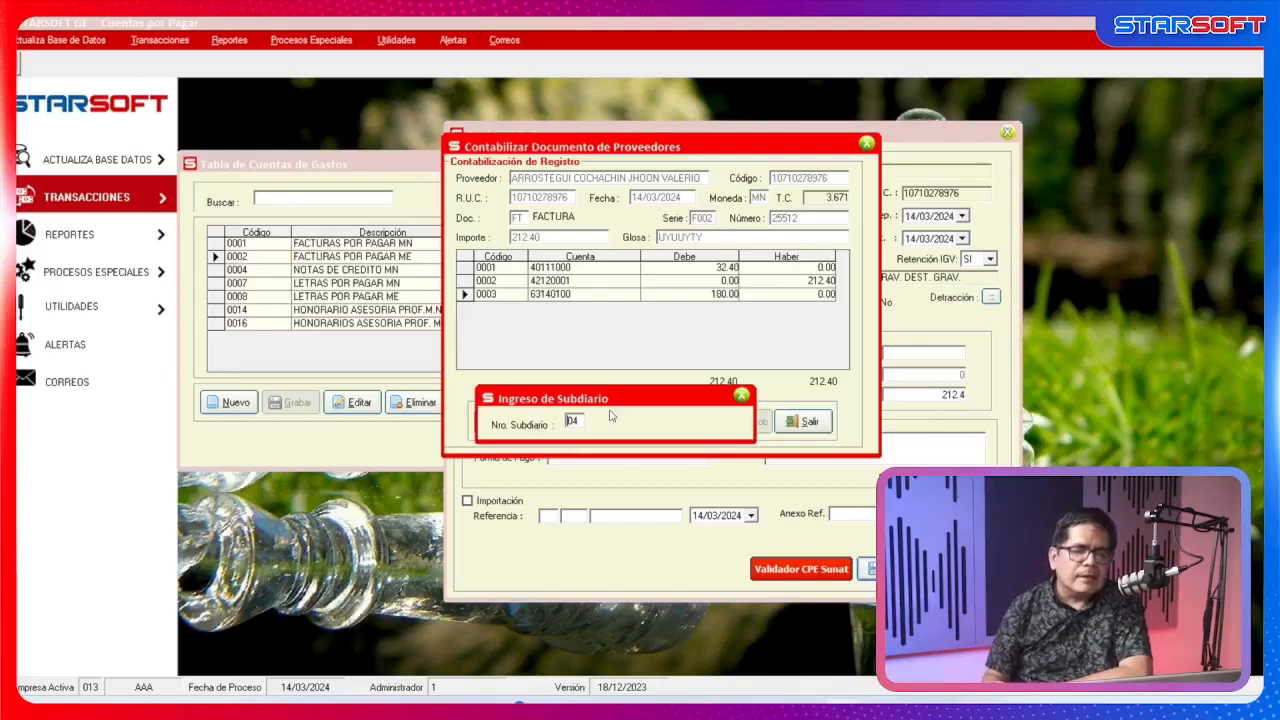
key("Return")
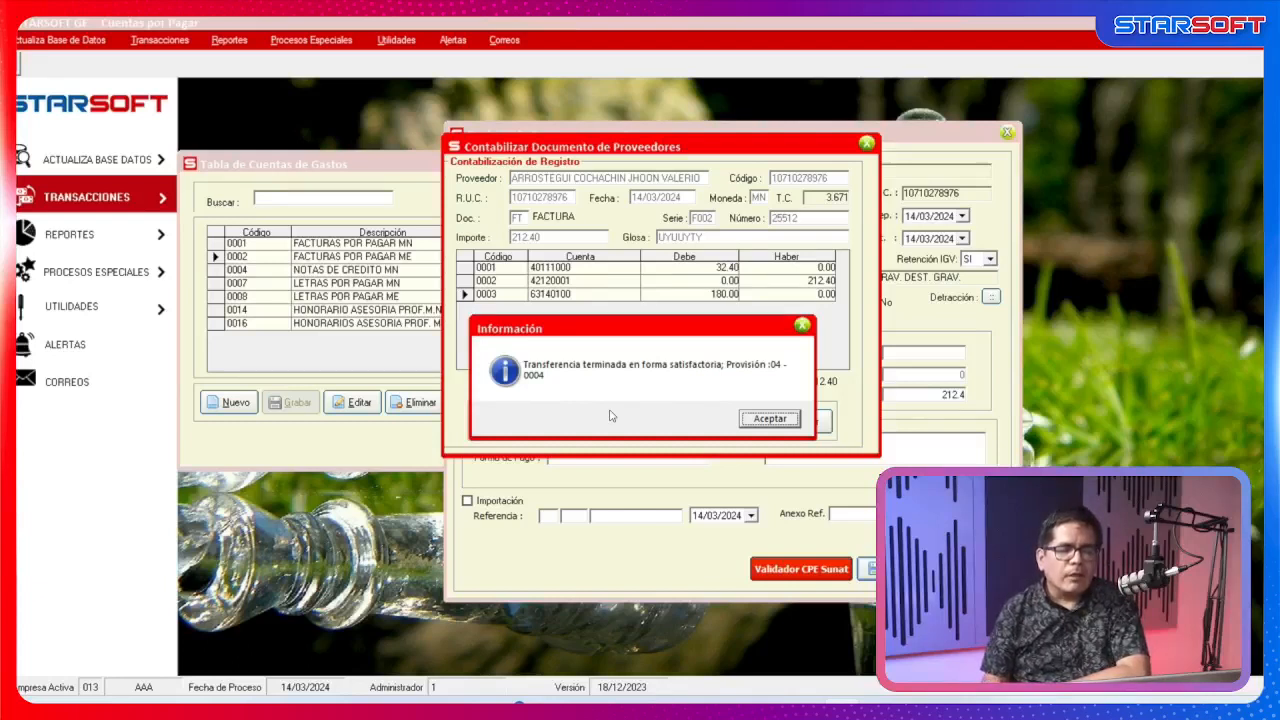
key("Return")
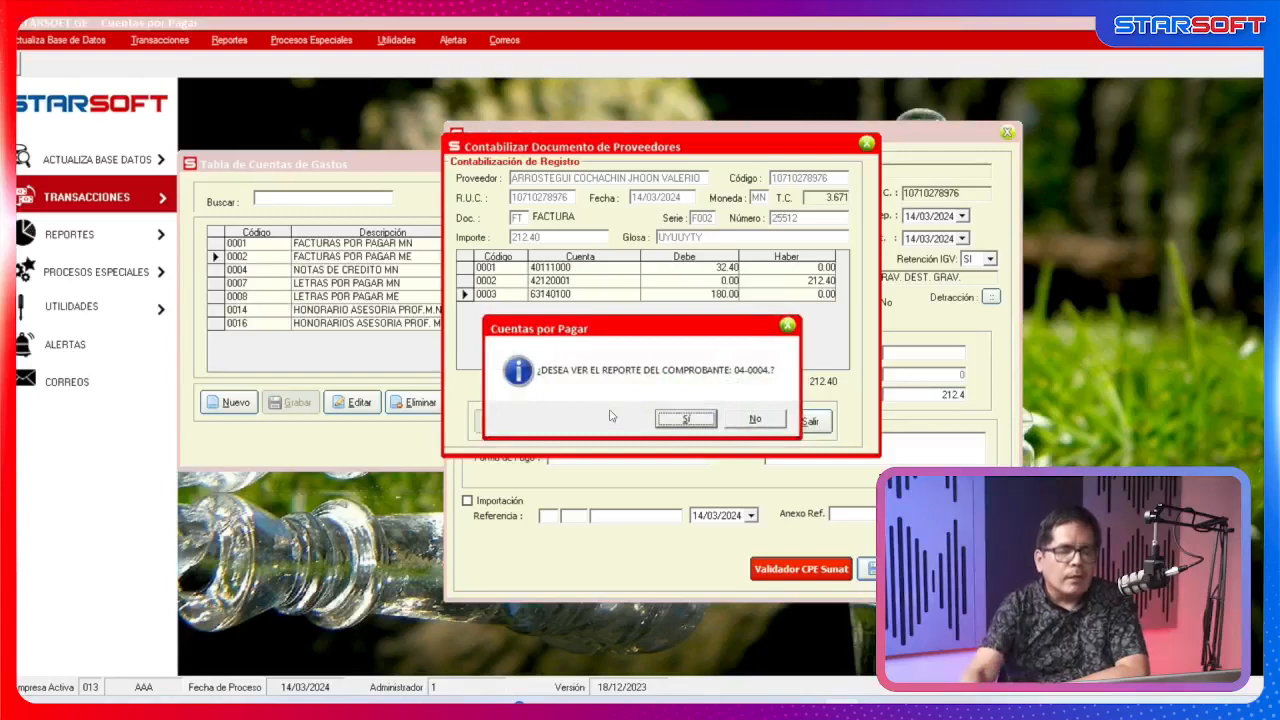
Open the transferred voucher's report, enlarge it to 150% in a maximized window to review the entries, and close it.
left_click(703, 419)
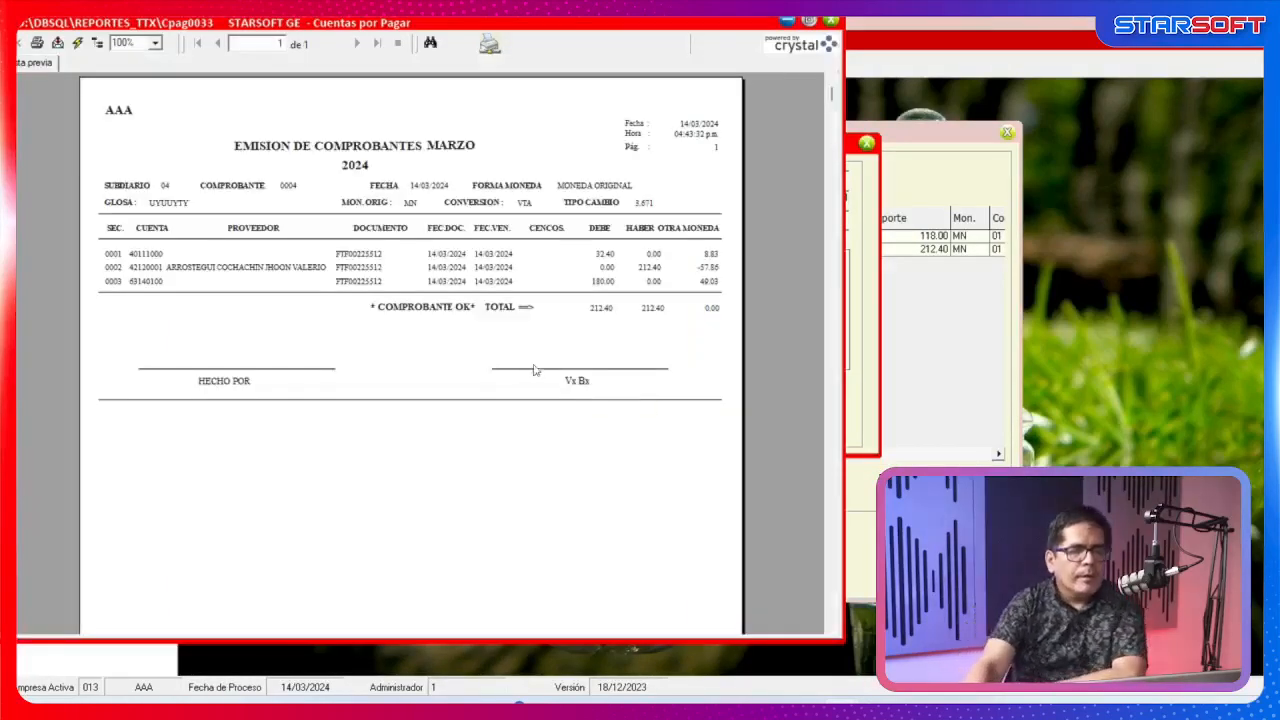
left_click(158, 44)
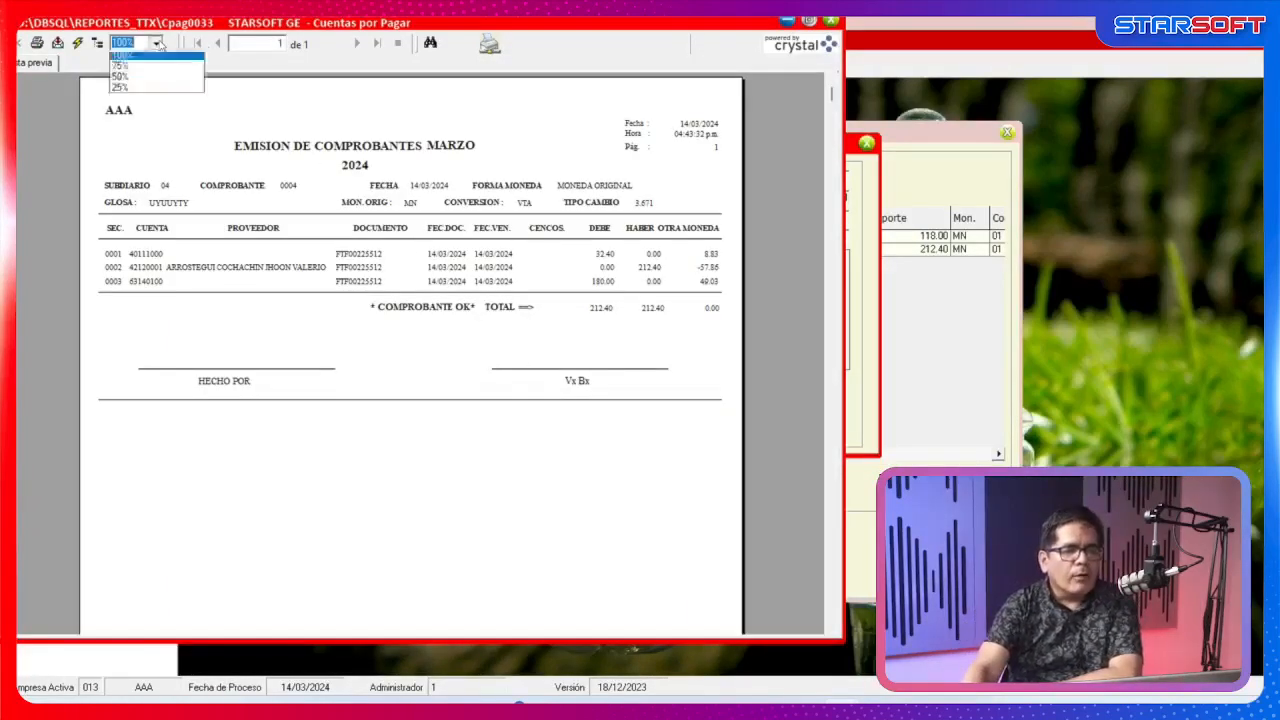
left_click(160, 113)
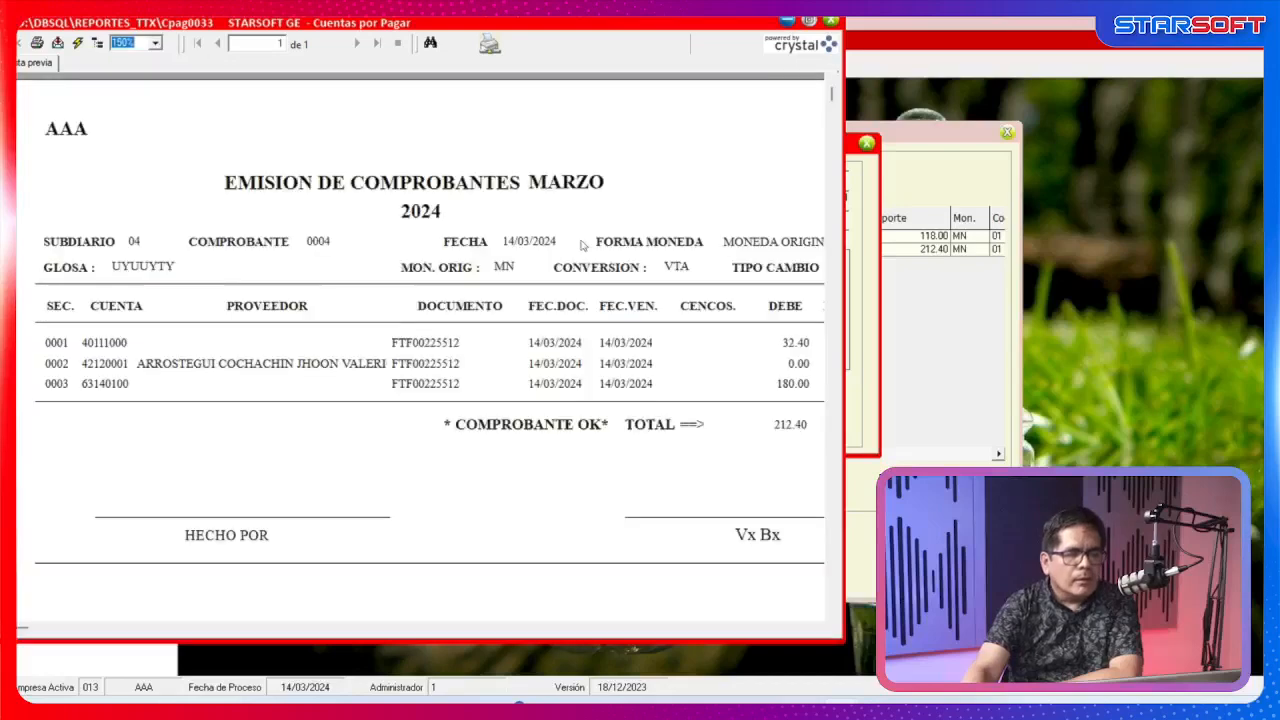
left_click(810, 21)
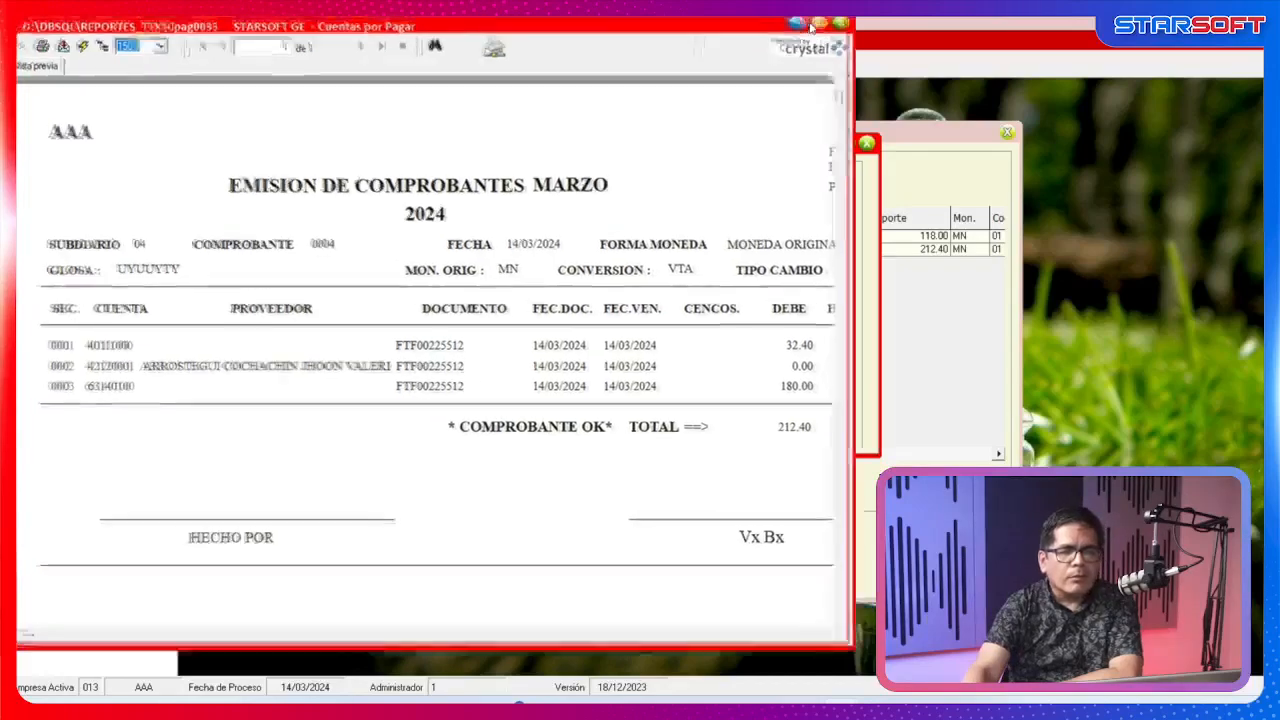
left_click(823, 25)
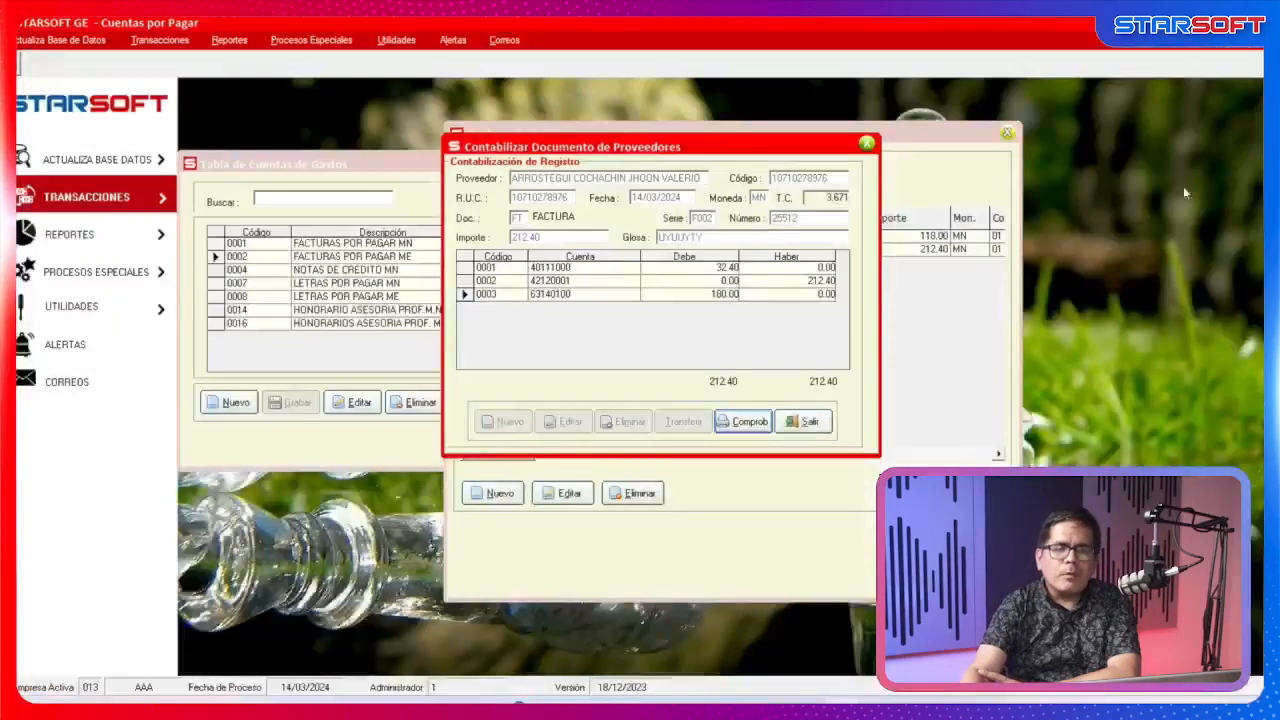
left_click(1251, 22)
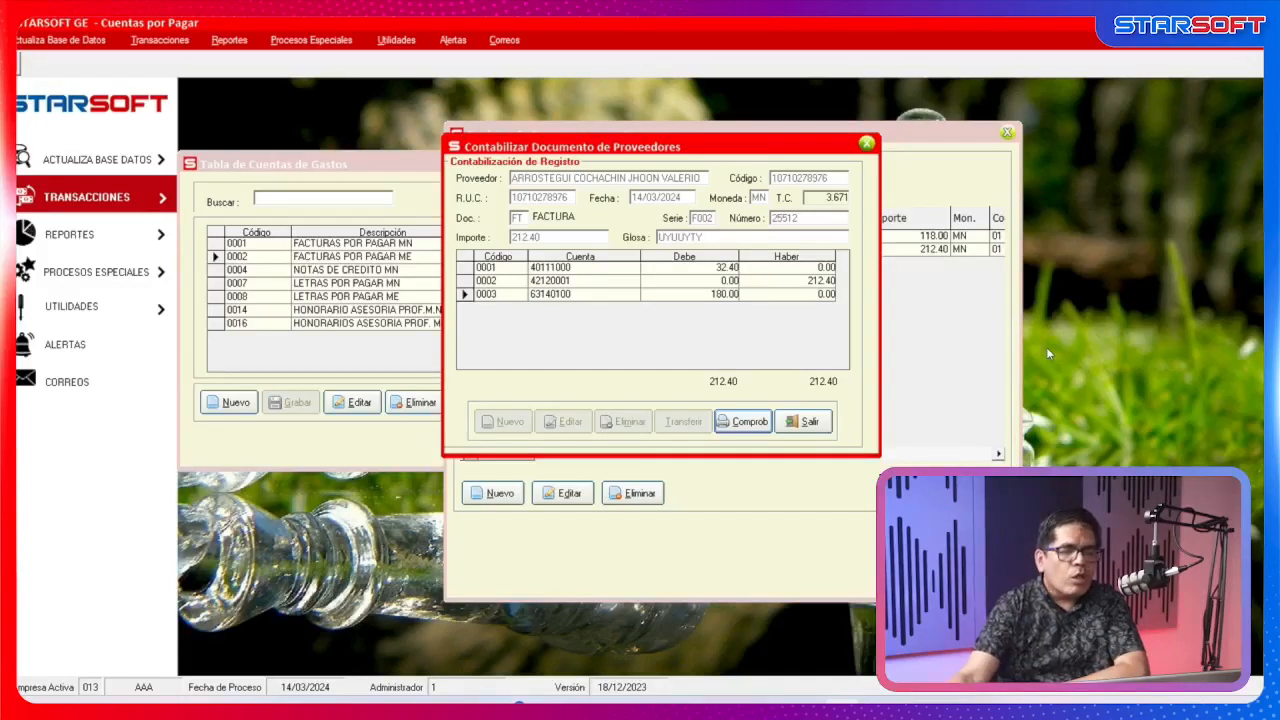
Close the supplier document accounting window and the expense accounts table, returning to the list of payable documents.
left_click(816, 424)
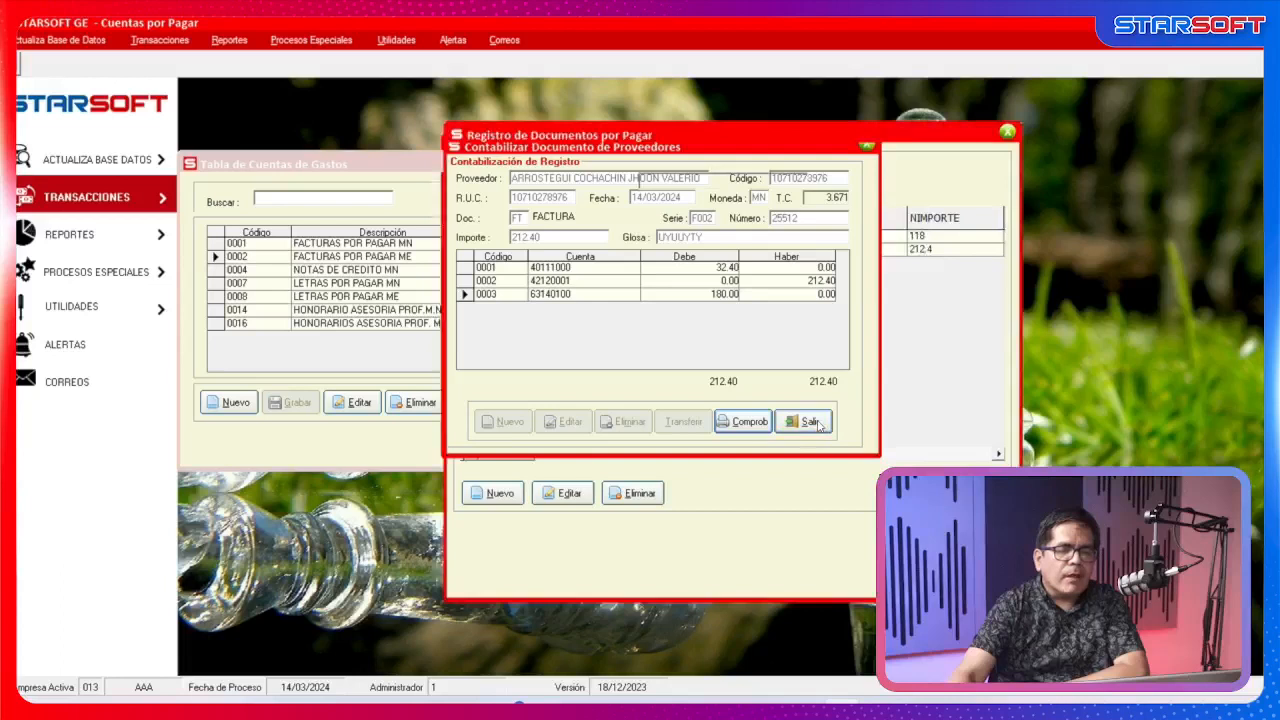
left_click(388, 350)
left_click(588, 406)
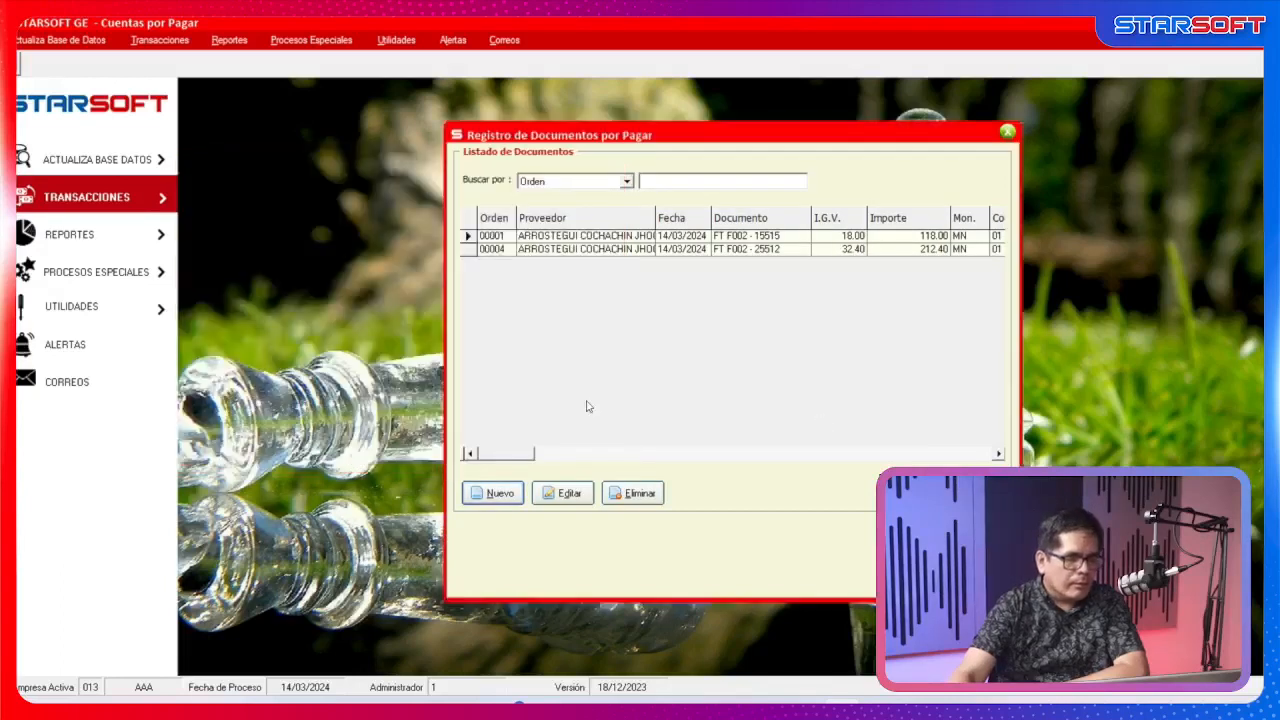
Open an individual supplier's record from the PROVEEDORES annex type to review its detracción and retención settings, and close it without saving.
left_click(70, 42)
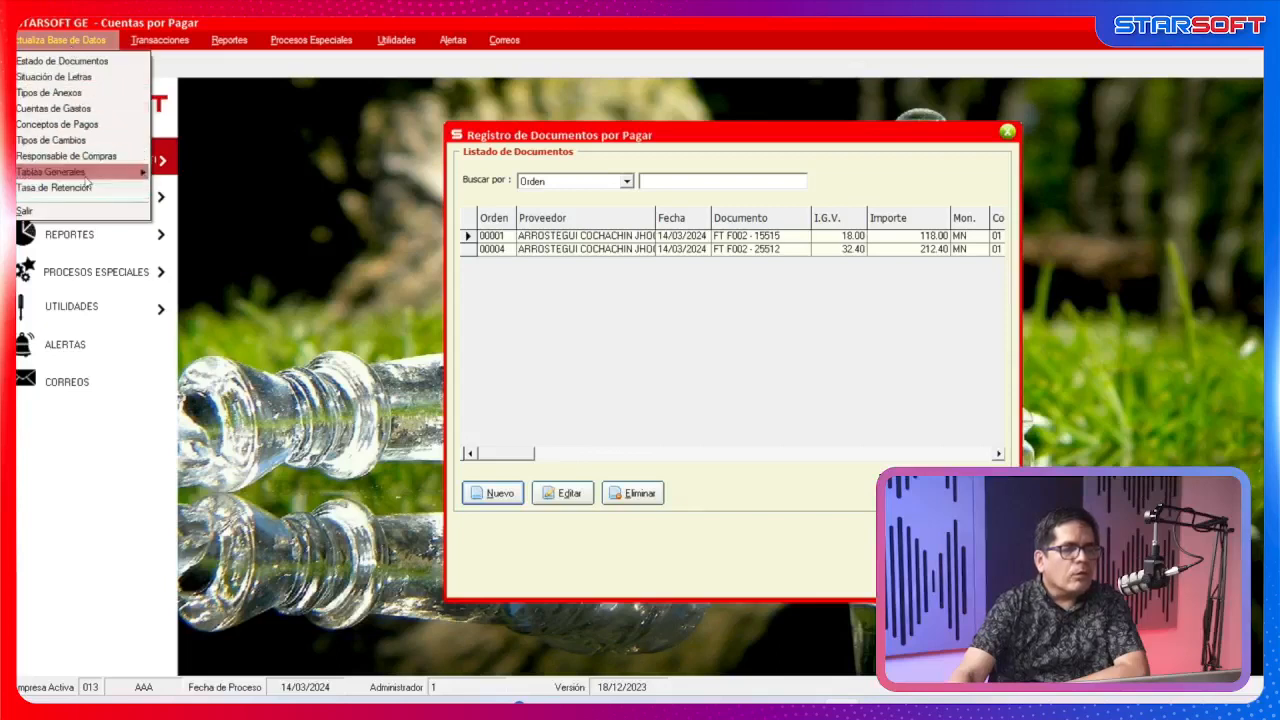
mouse_move(87, 181)
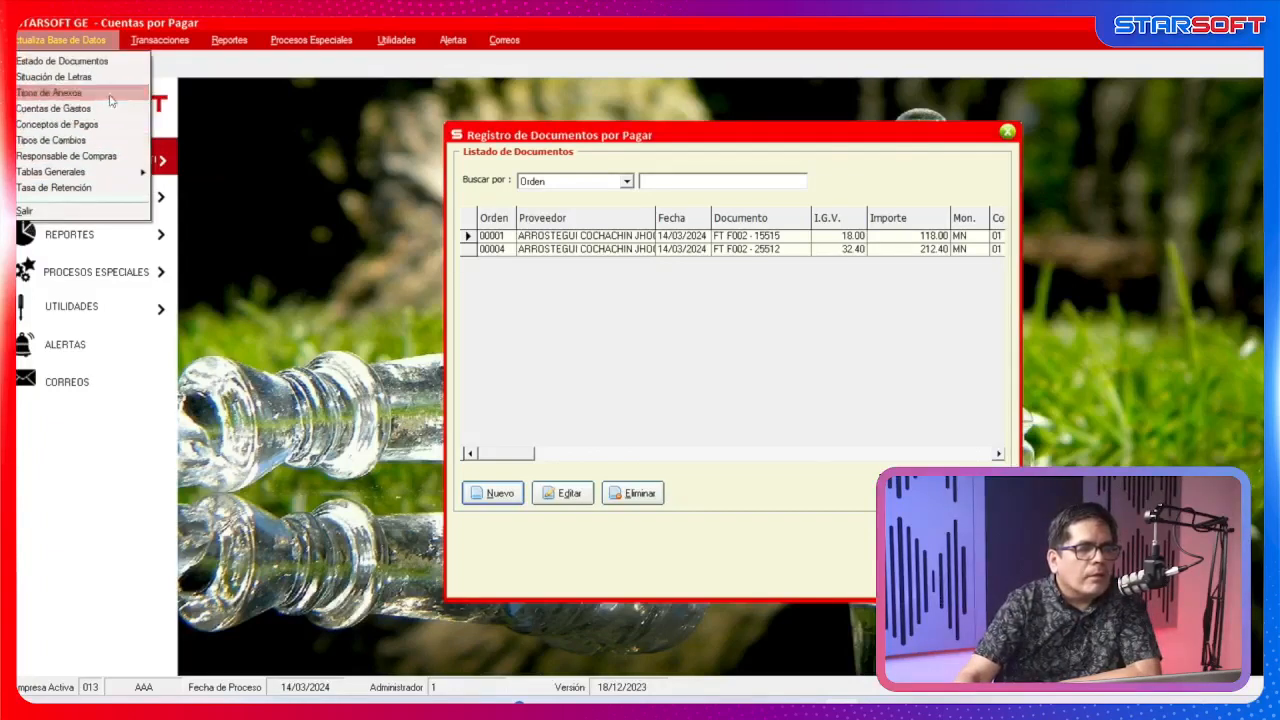
left_click(108, 93)
double_click(258, 149)
left_click(225, 234)
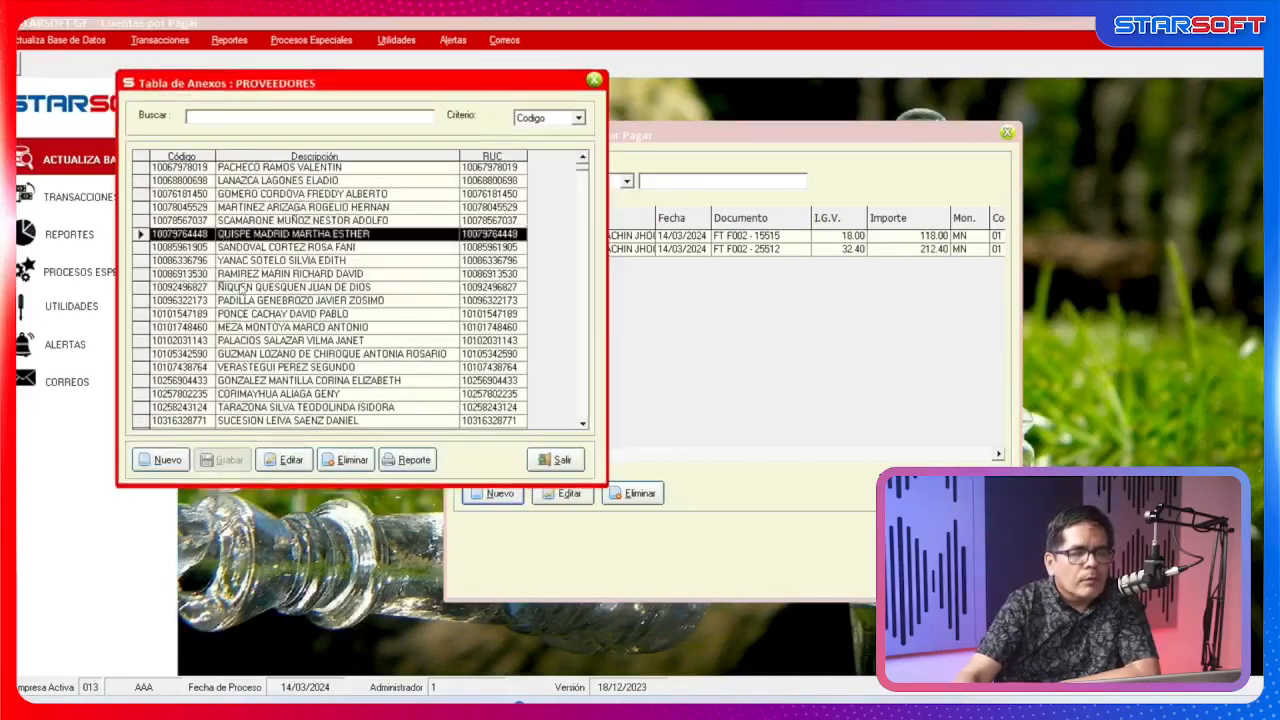
left_click(284, 462)
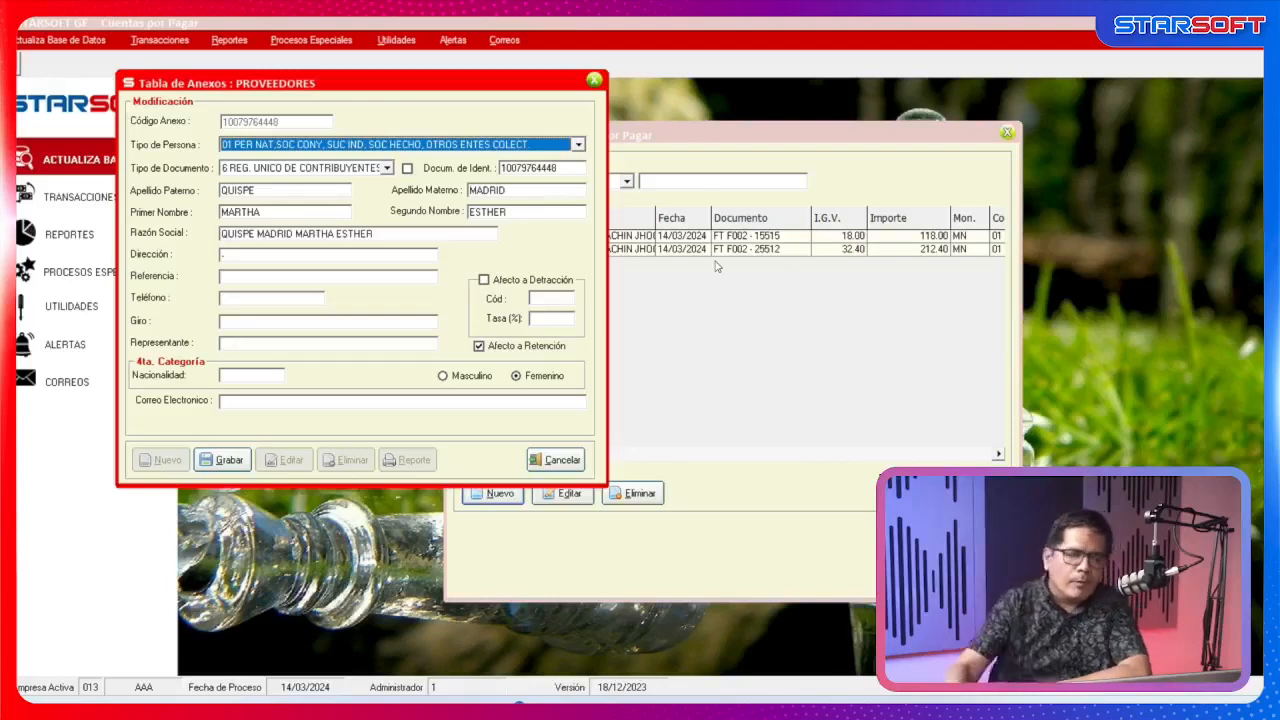
left_click(560, 462)
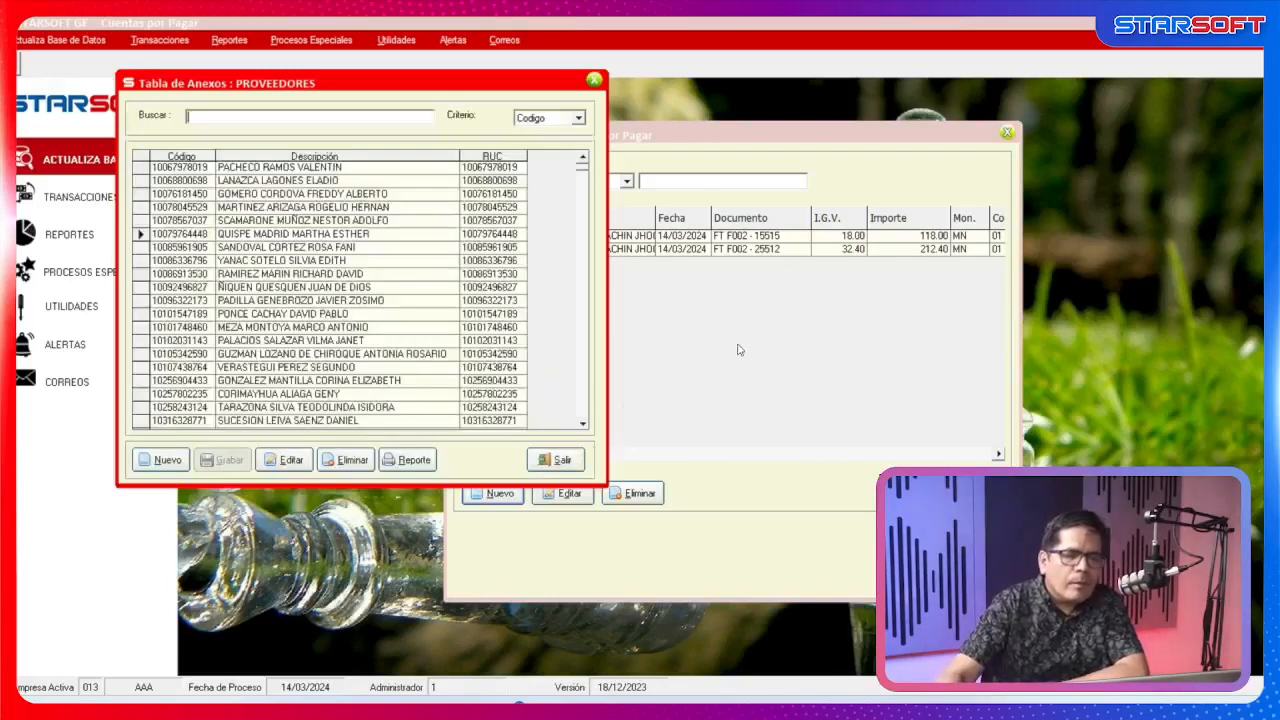
left_click(554, 459)
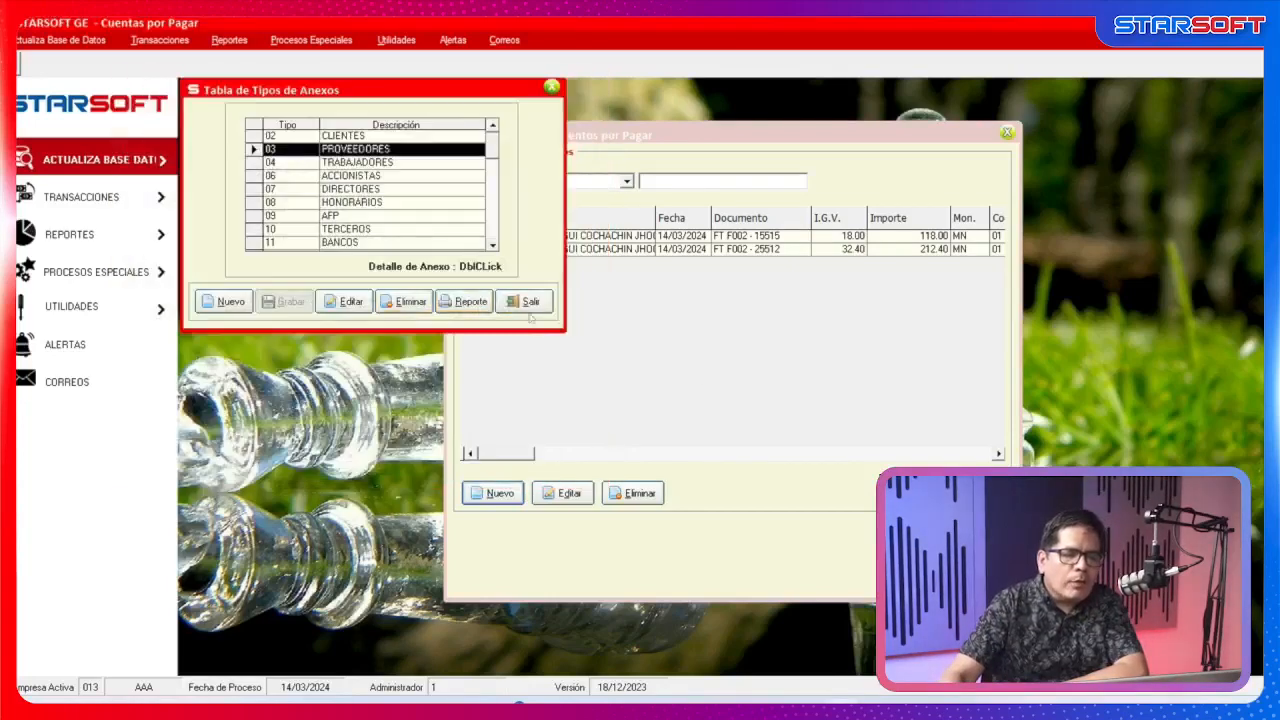
left_click(528, 302)
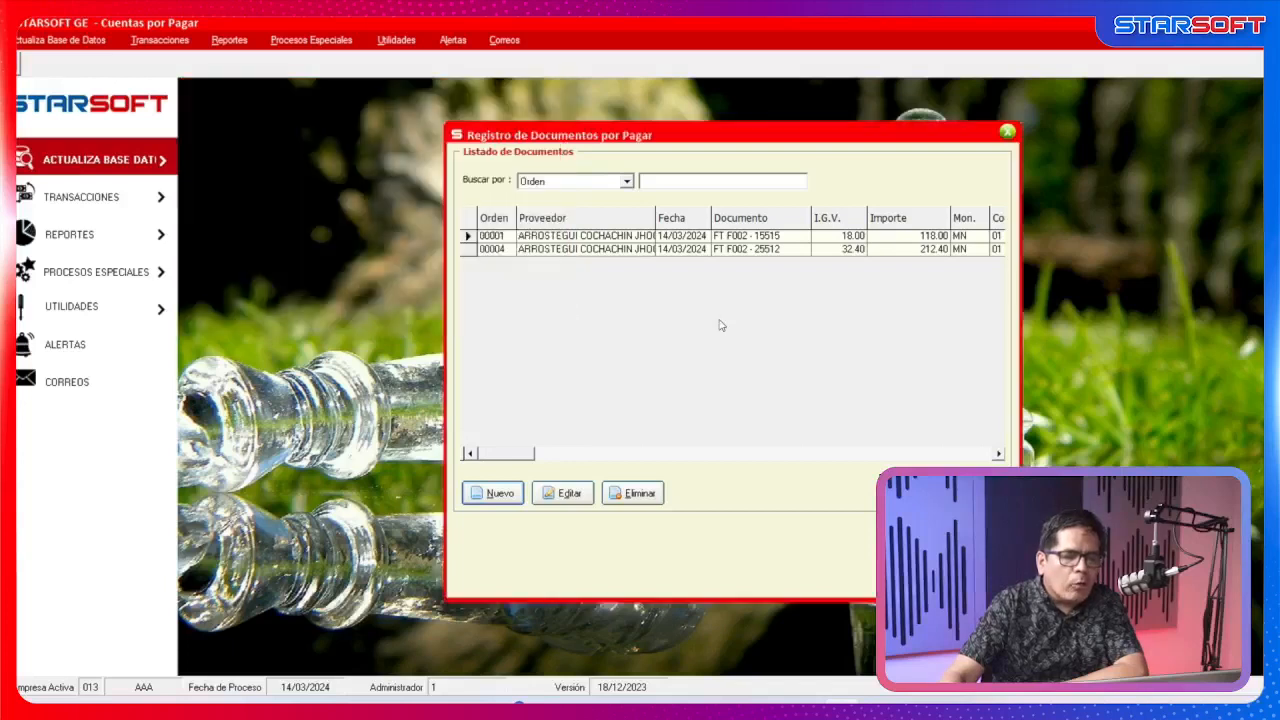
Start a new payable document with concept 0001, FACTURAS POR PAGAR MN, and supplier ATIPIKO-MARKETING Y PUBLICIDAD S.A.C., reviewing the Retención IGV options.
left_click(501, 495)
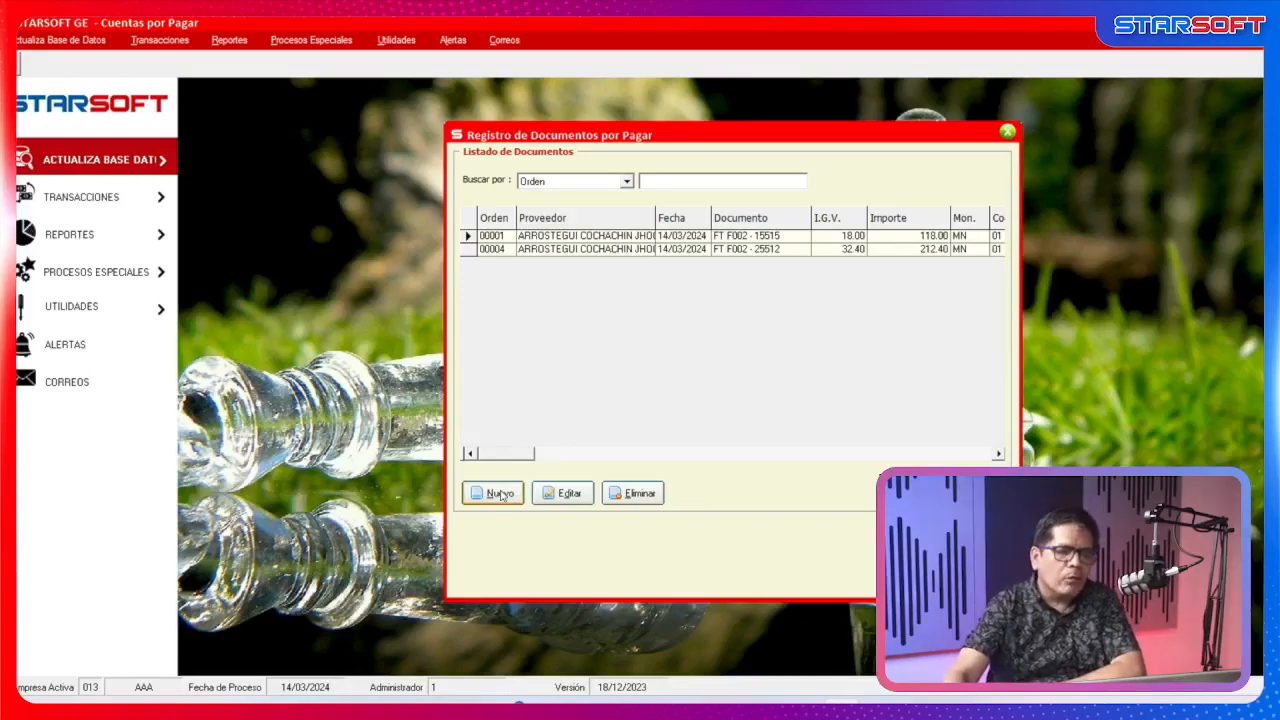
left_click_drag(618, 140, 503, 106)
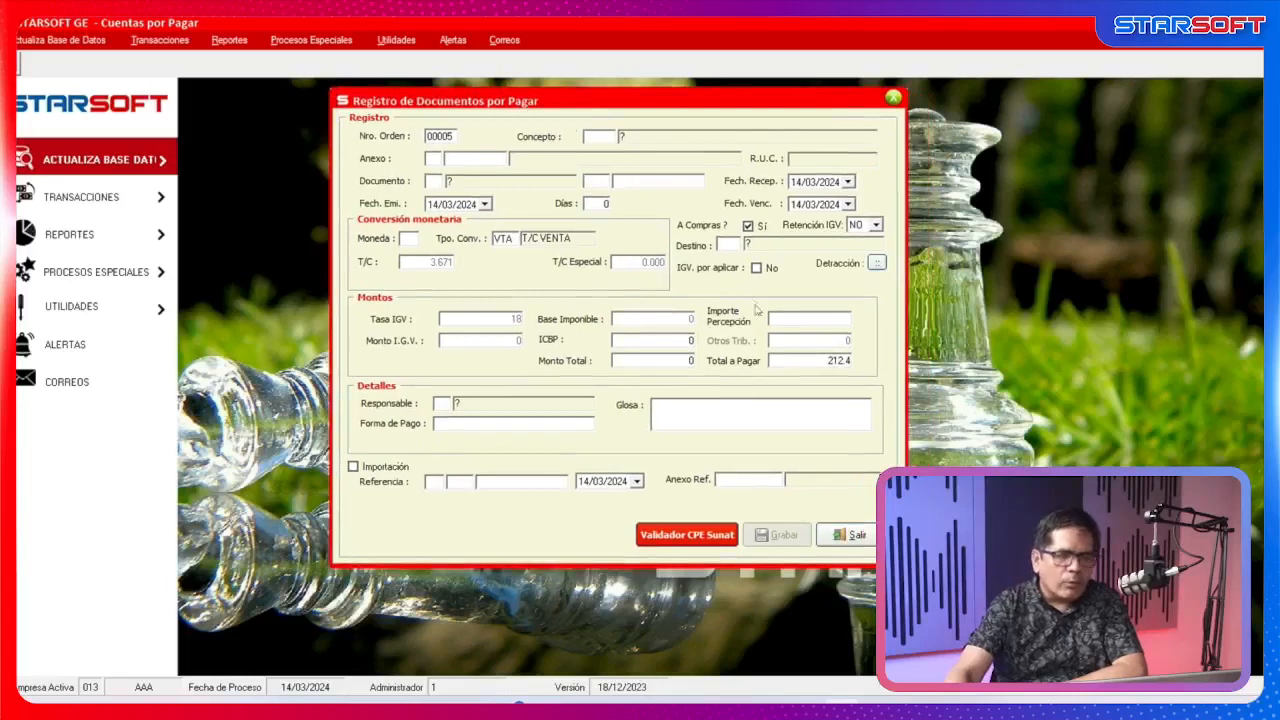
left_click(876, 228)
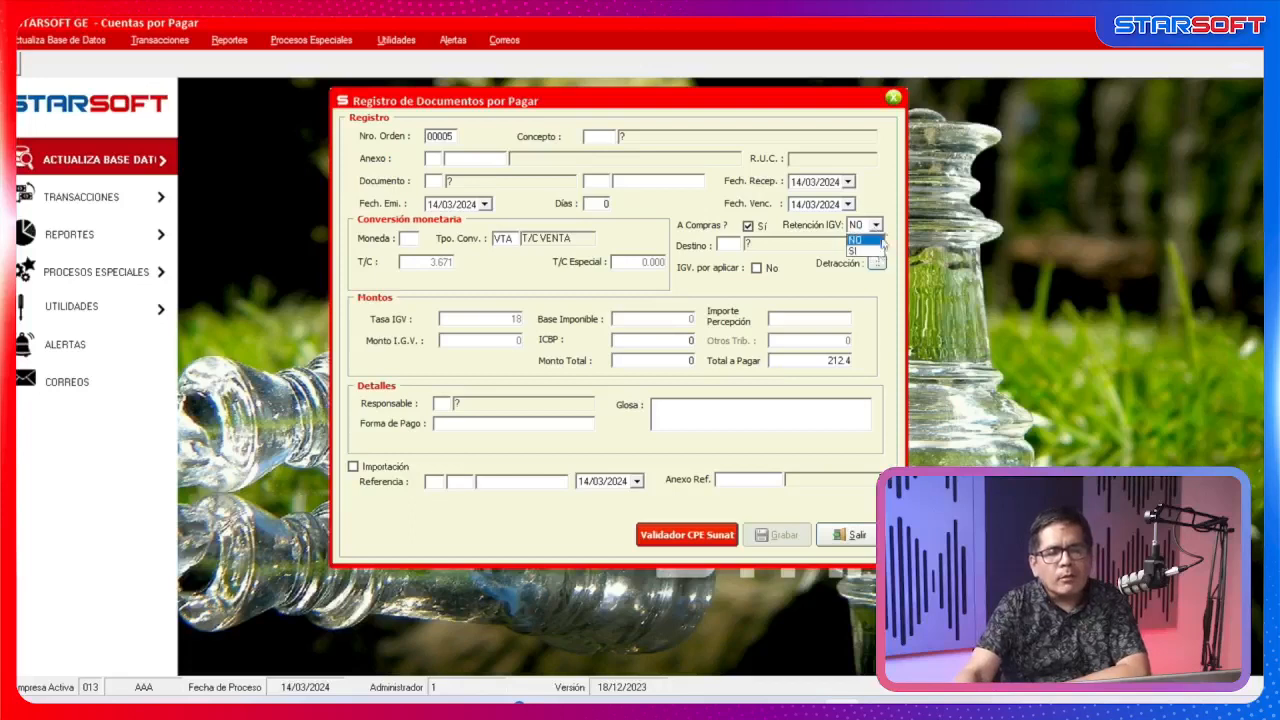
left_click(888, 198)
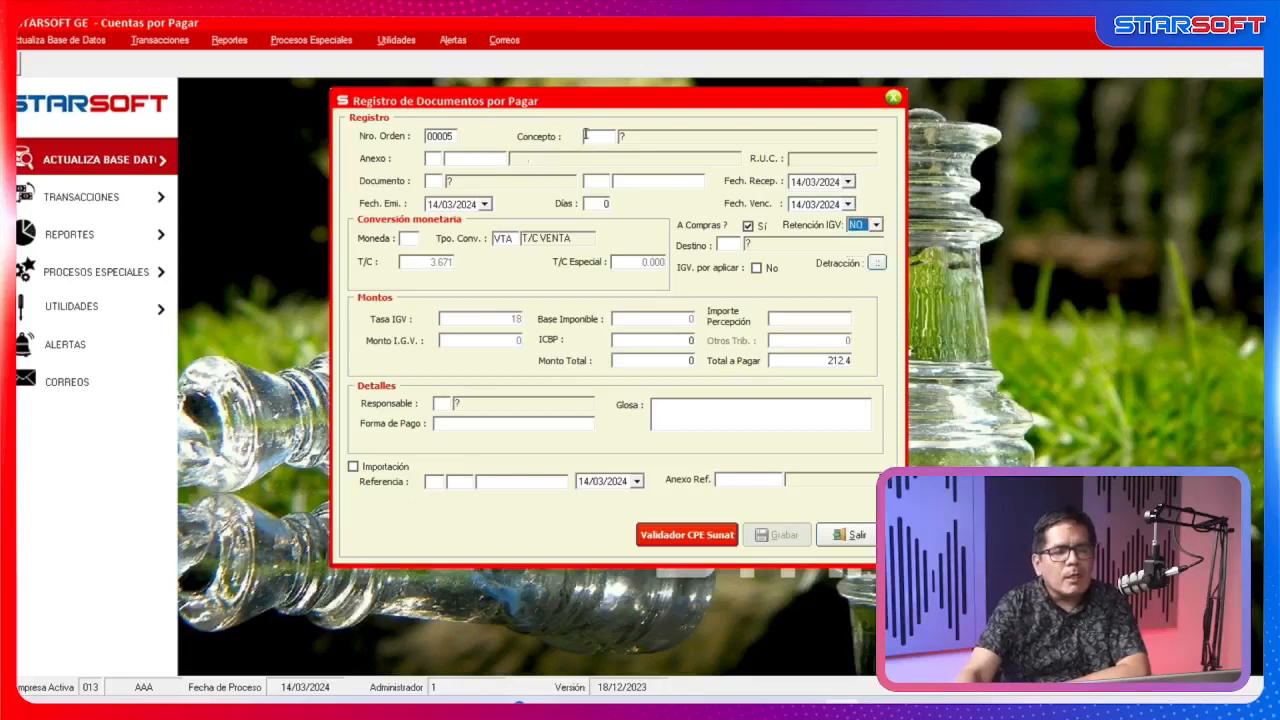
double_click(600, 137)
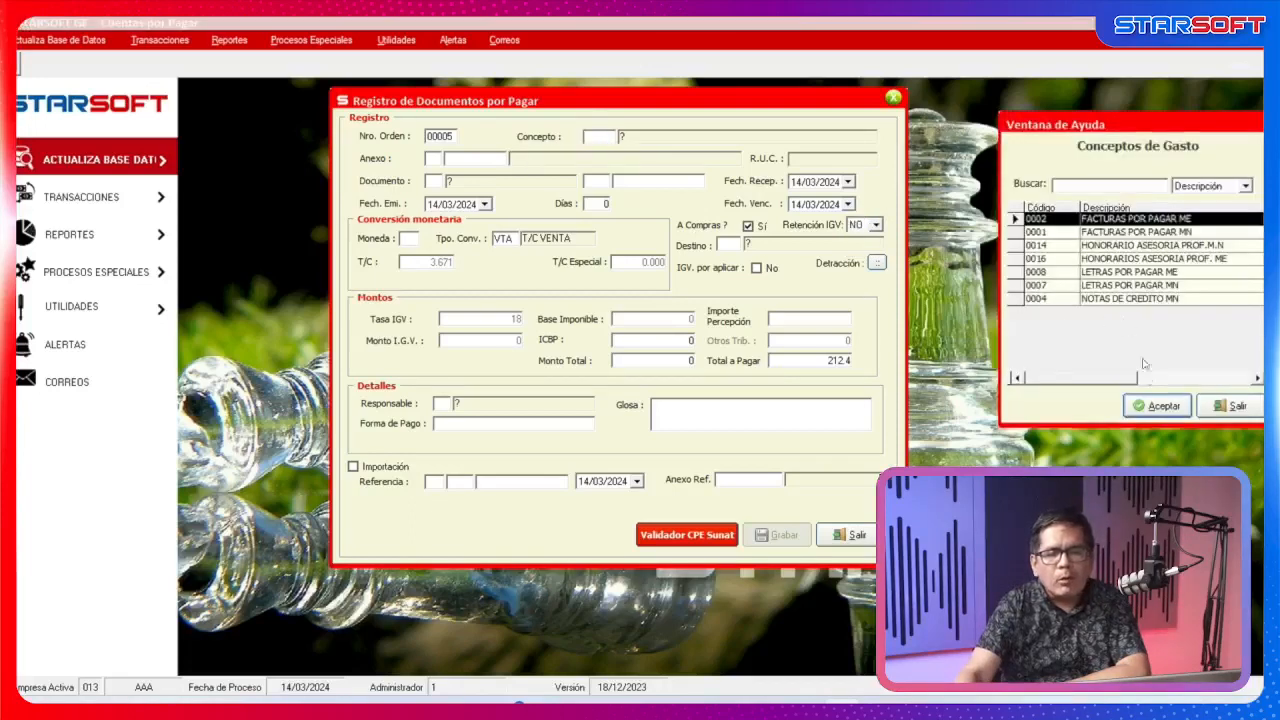
double_click(1150, 232)
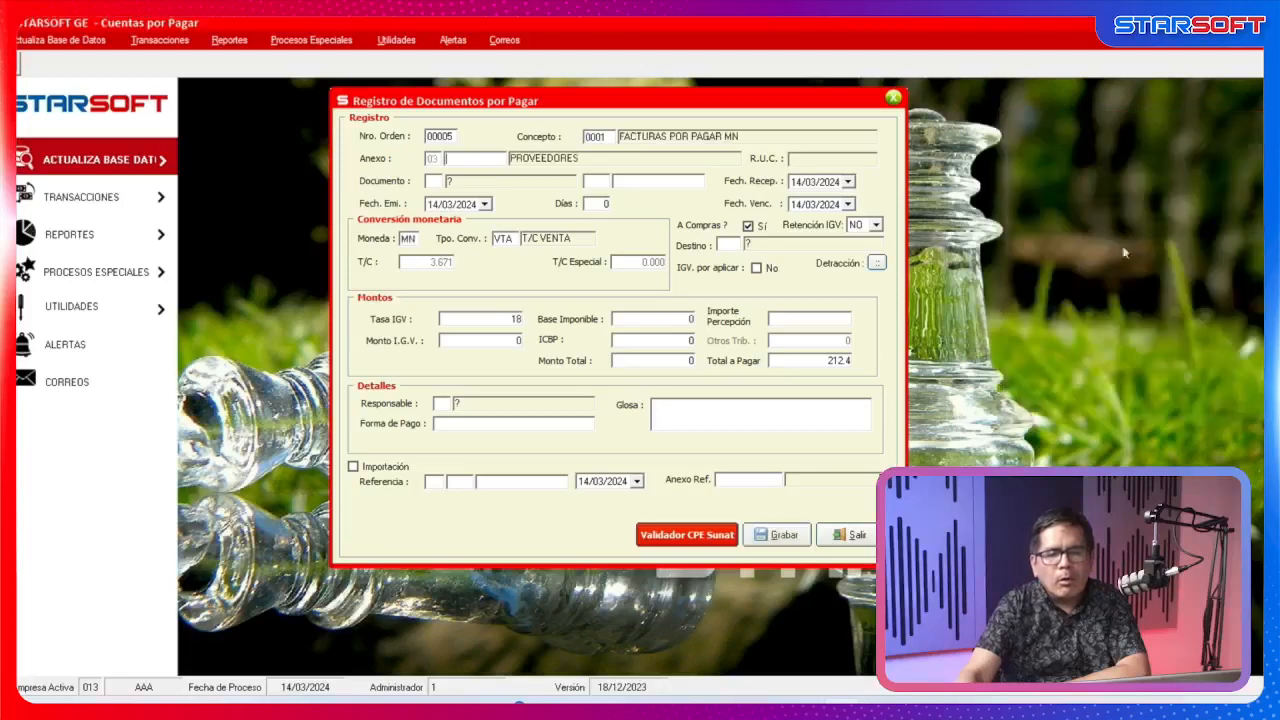
double_click(489, 161)
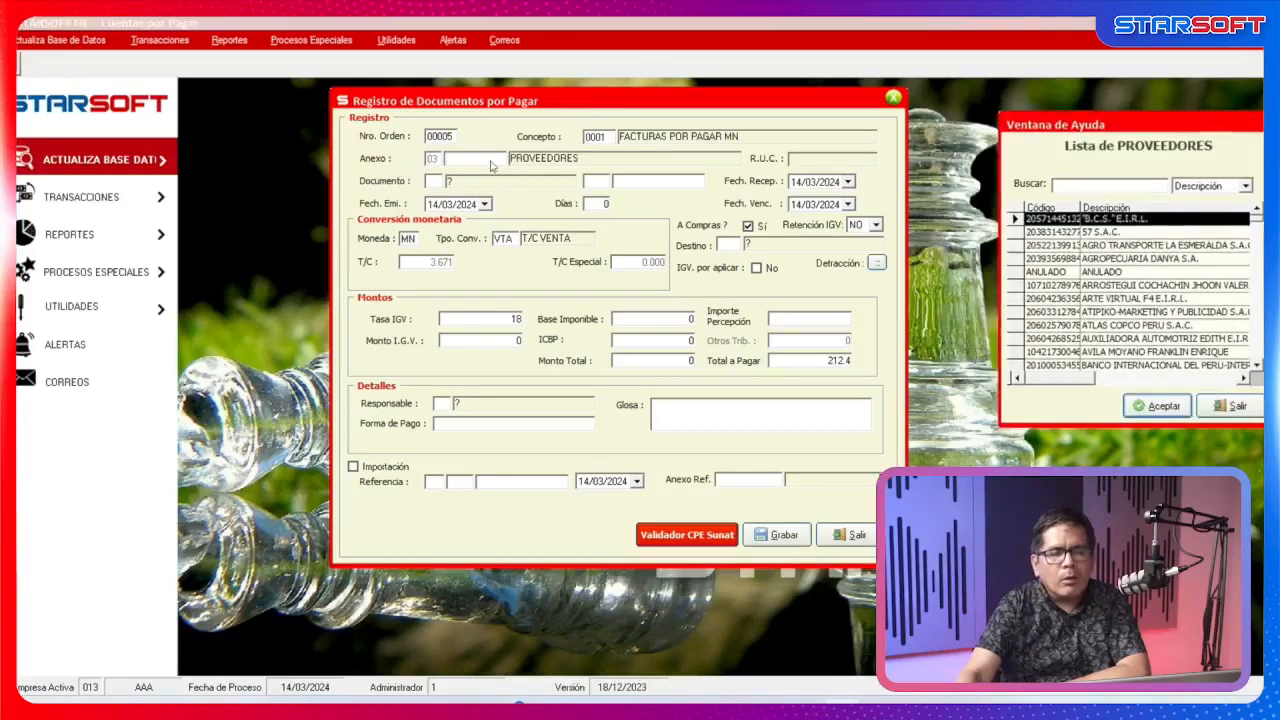
double_click(1100, 312)
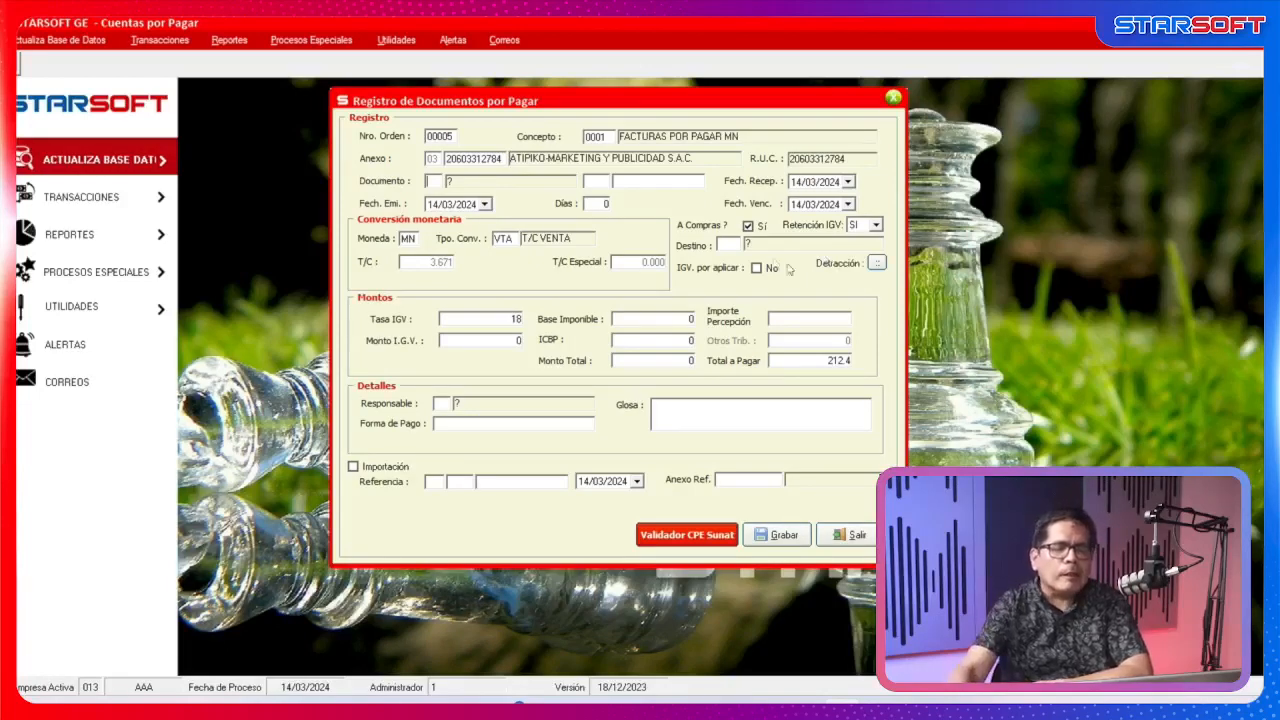
Switch the document's Retención IGV to NO, and leave the payable documents register without saving.
left_click(873, 228)
left_click(868, 236)
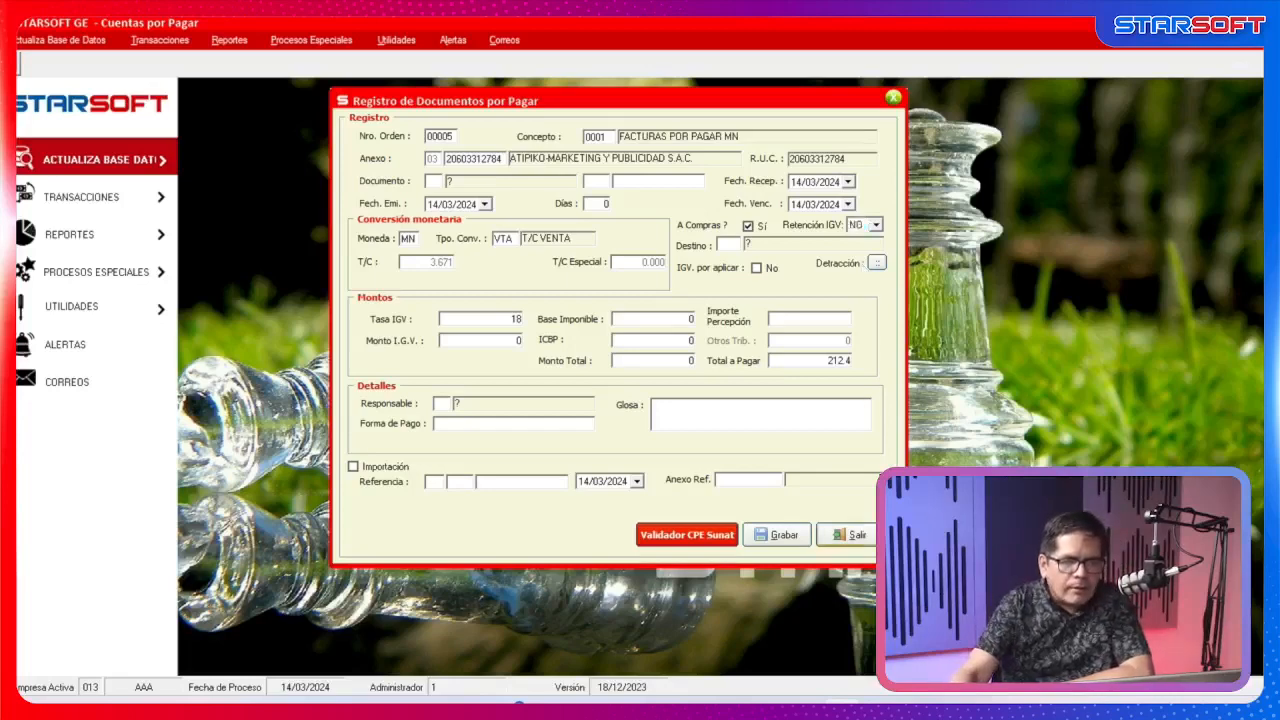
left_click(852, 535)
left_click(855, 465)
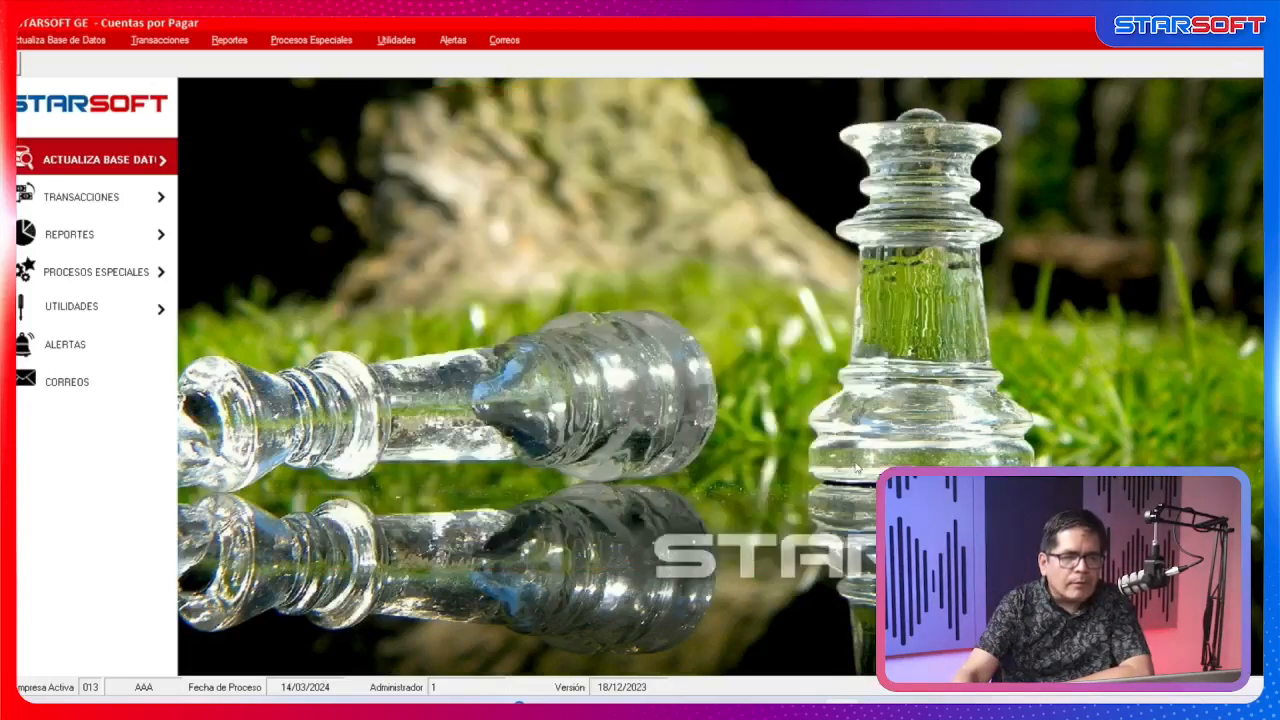
Start a new record in Registro de Documentos Iniciales with concept 0007, LETRAS POR PAGAR MN.
left_click(320, 44)
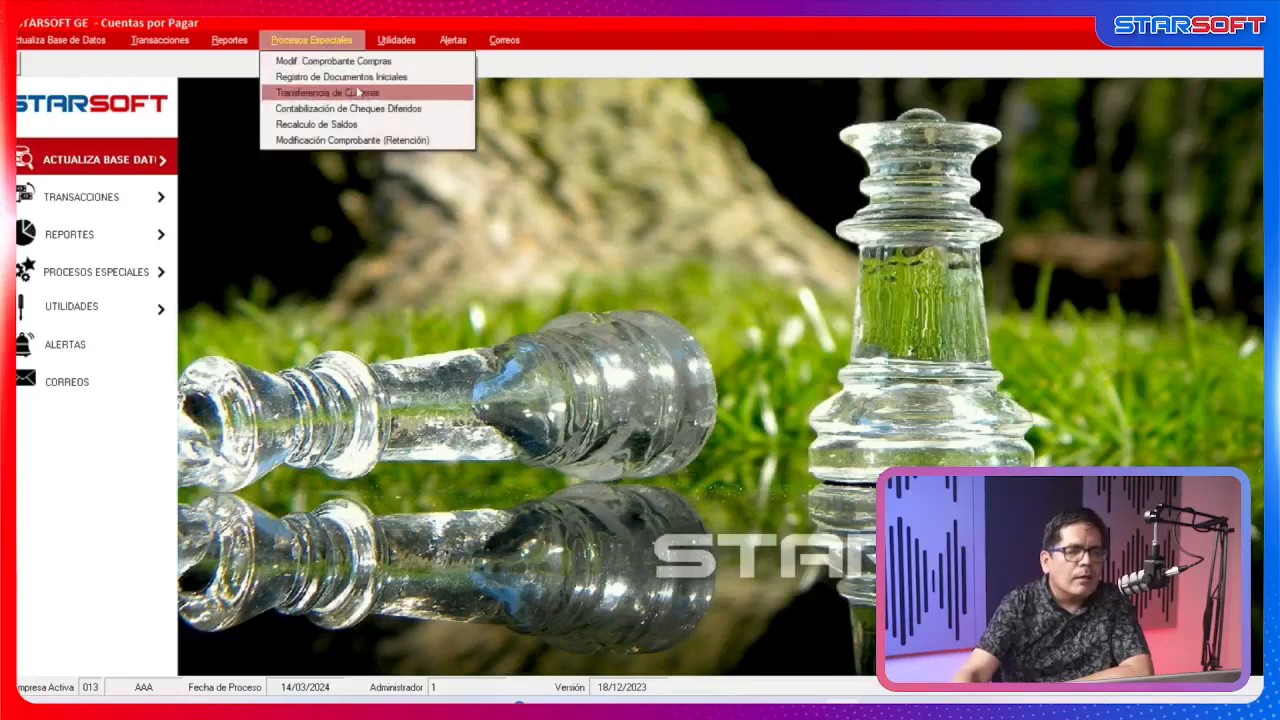
left_click(388, 77)
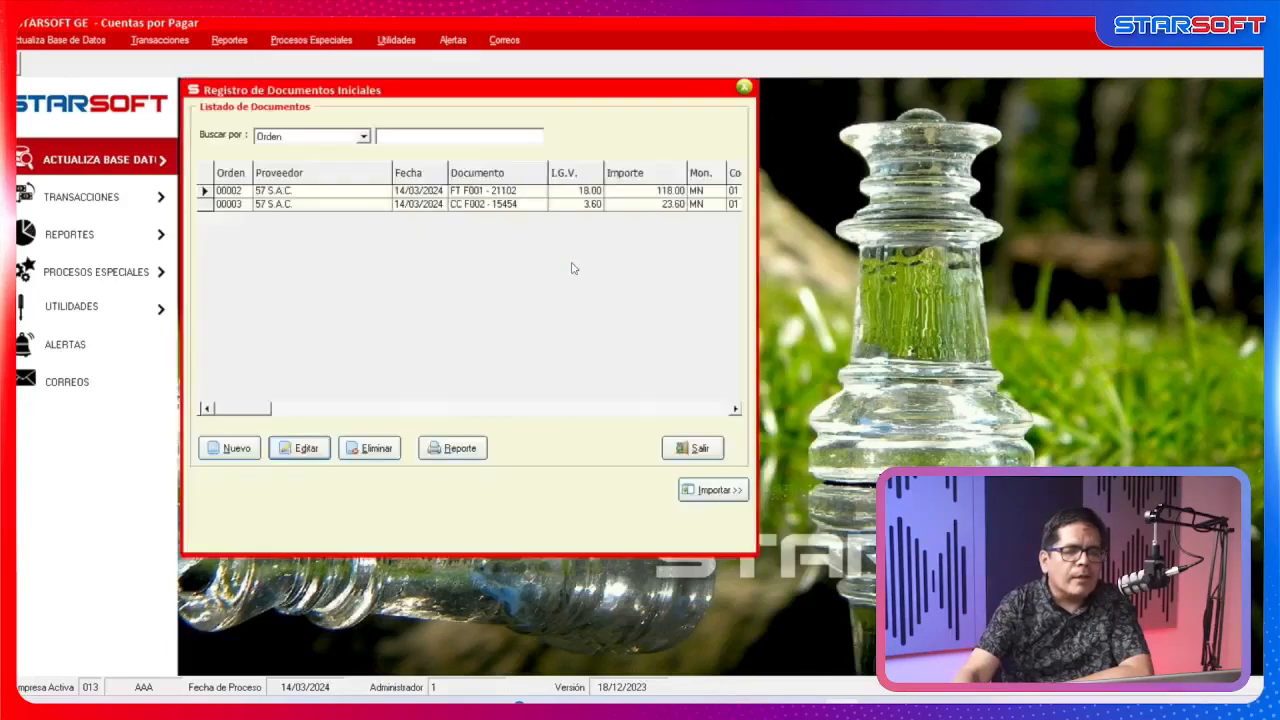
left_click(228, 448)
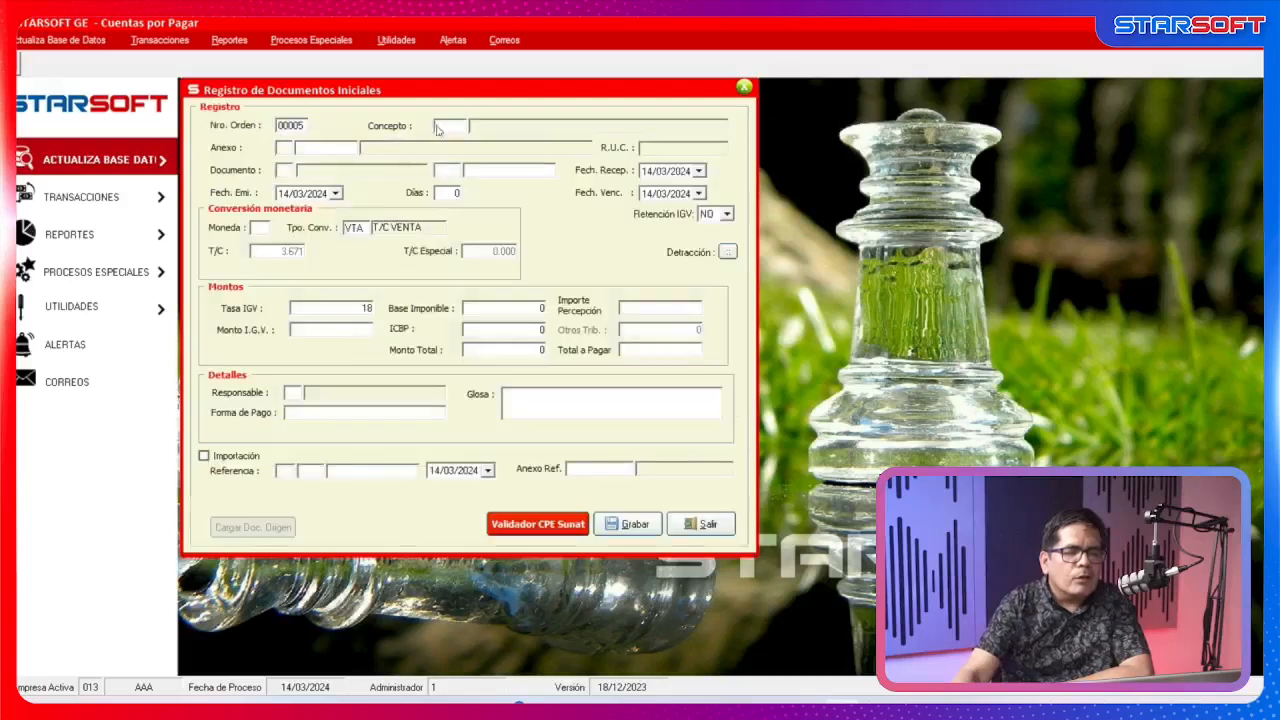
double_click(444, 128)
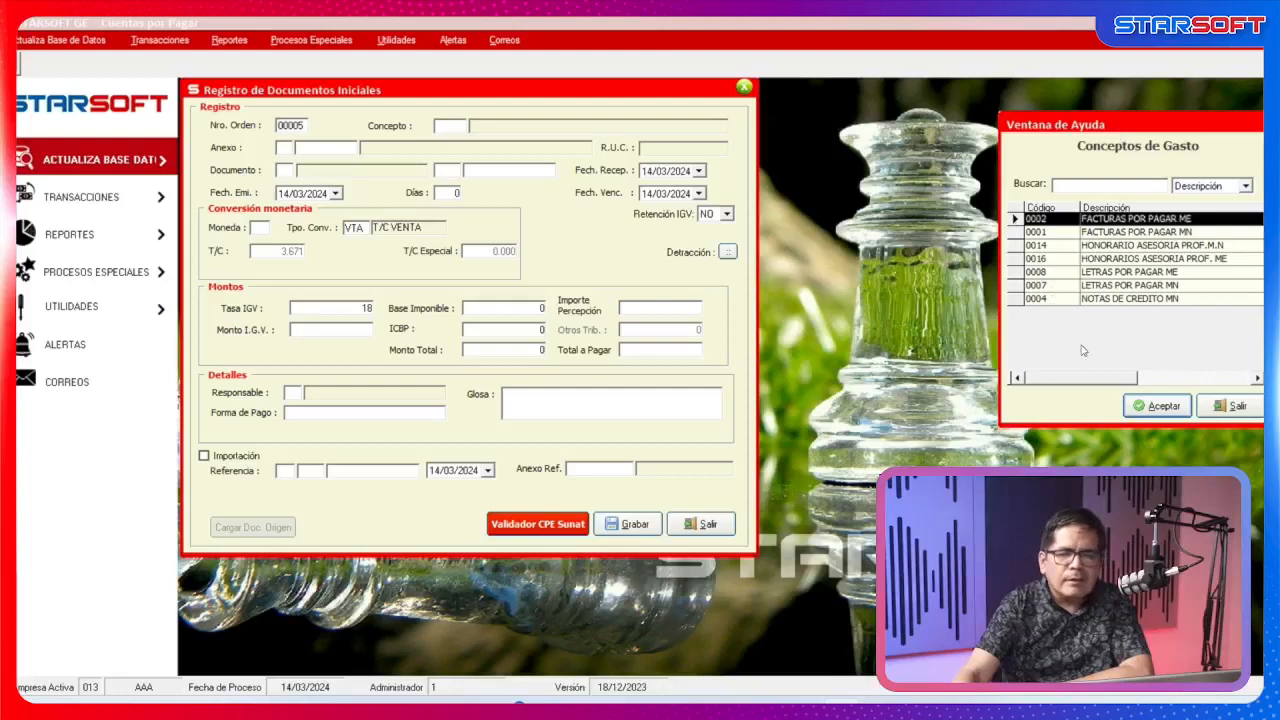
left_click(1150, 289)
left_click(1157, 405)
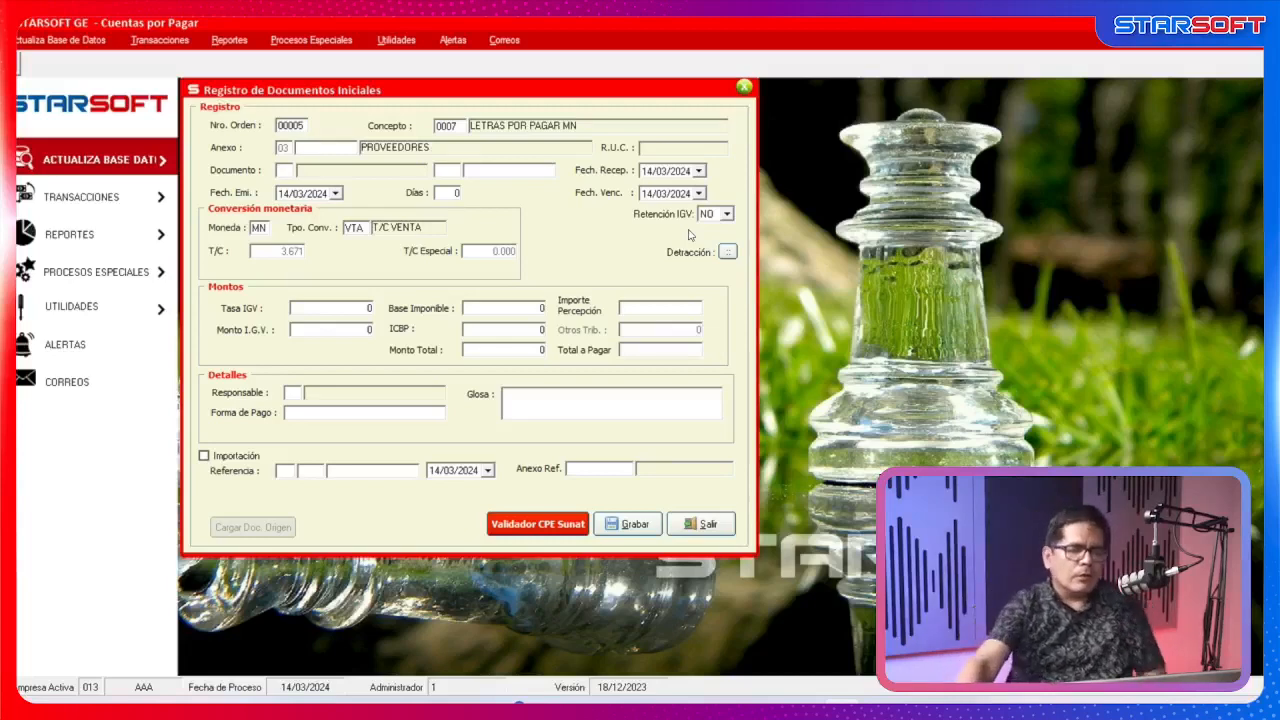
Assign supplier AUXILIADORA AUTOMOTRIZ EDITH E.I.R.L. and document type LT, LETRA, to the initial document.
double_click(336, 150)
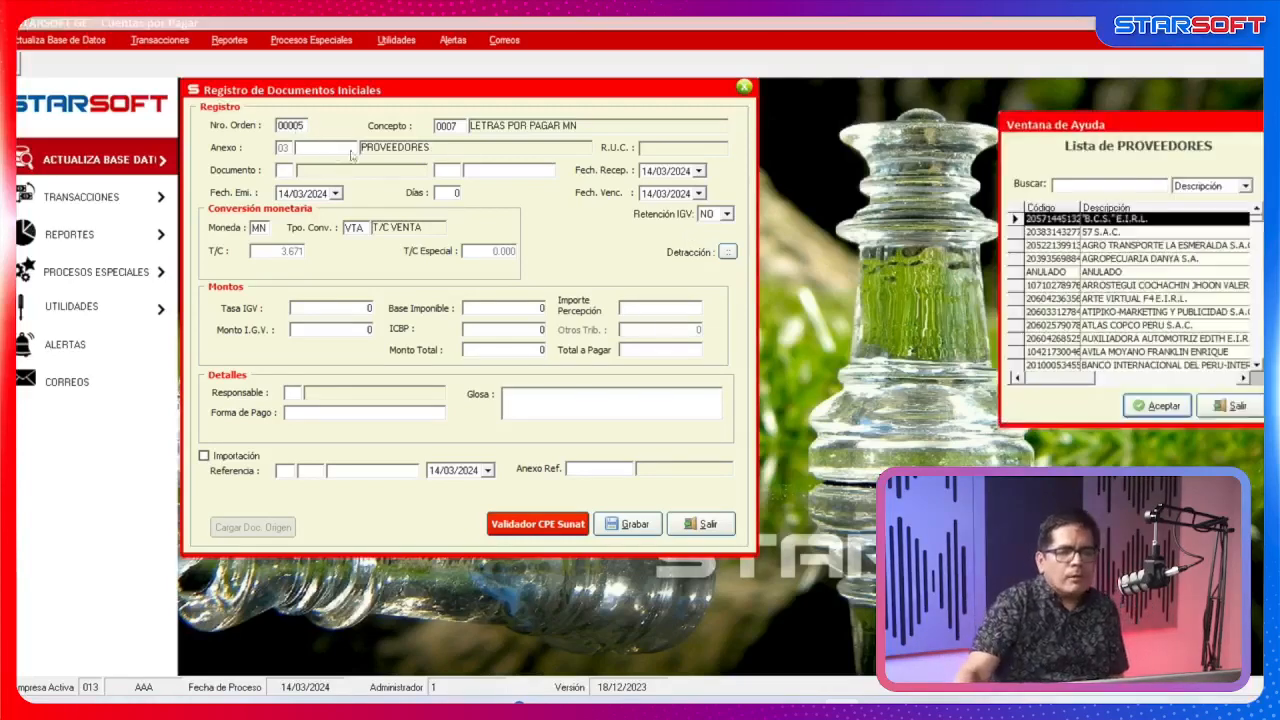
left_click(1078, 340)
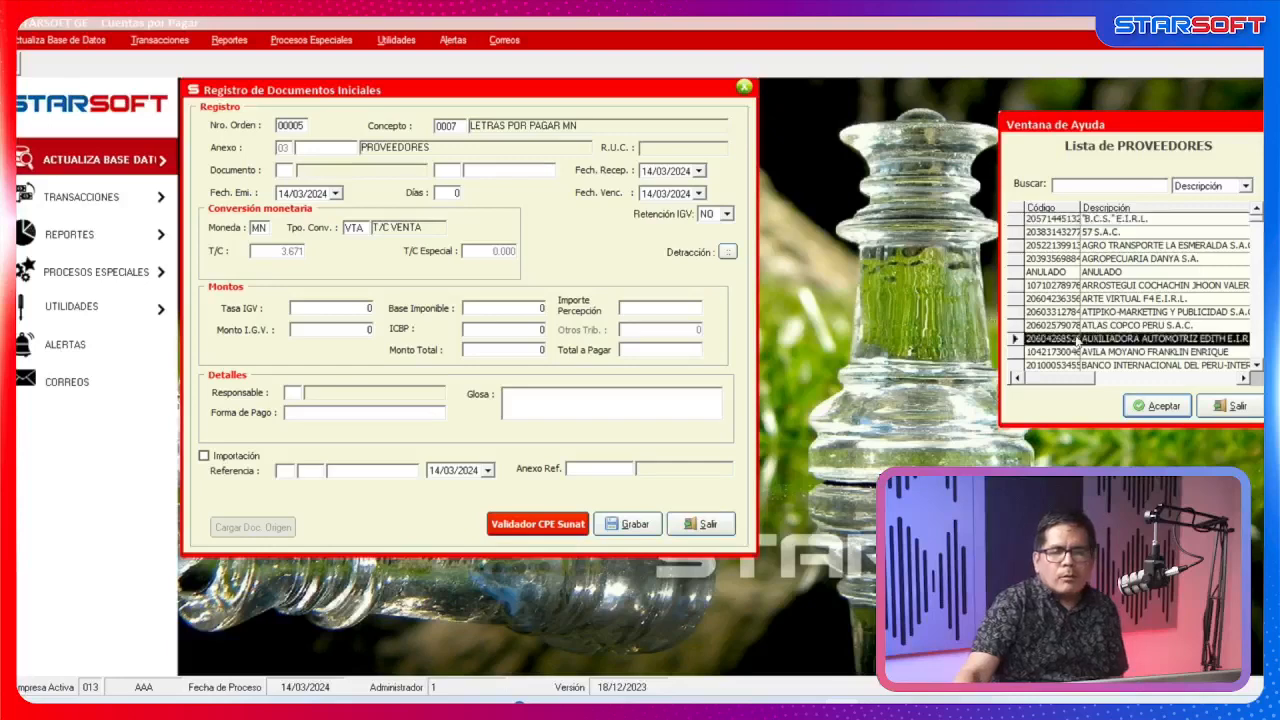
left_click(1154, 407)
type("LT")
key("Return")
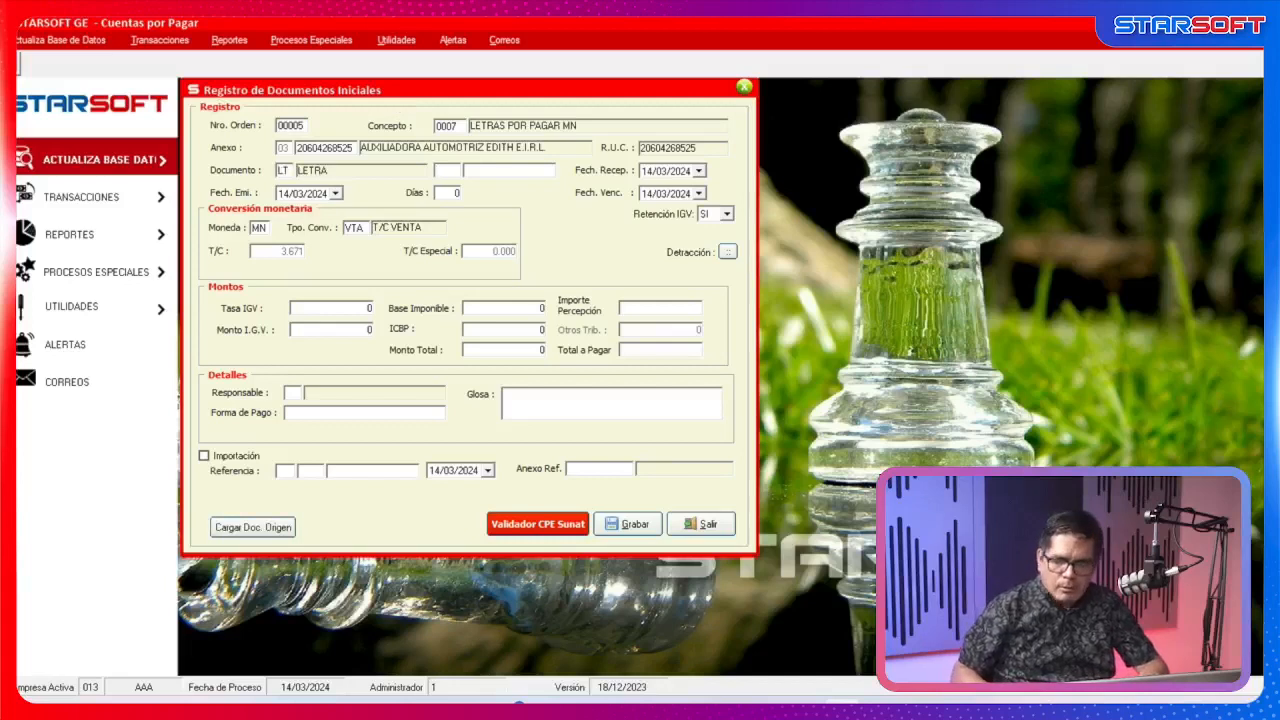
Enter letter number 0052515 without a series, keeping the proposed dates, currency and exchange type.
key("Return")
type("0052515")
key("Return")
key("Return")
key("Return")
key("Return")
key("Return")
key("Return")
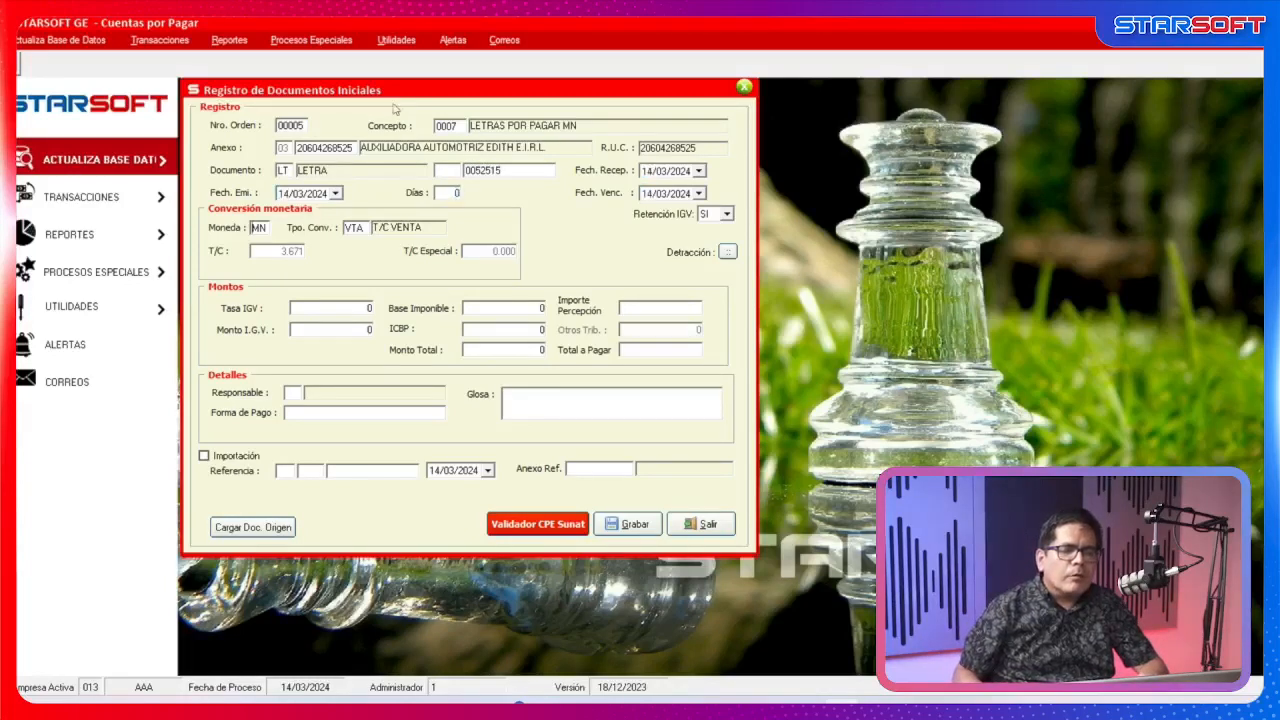
key("Return")
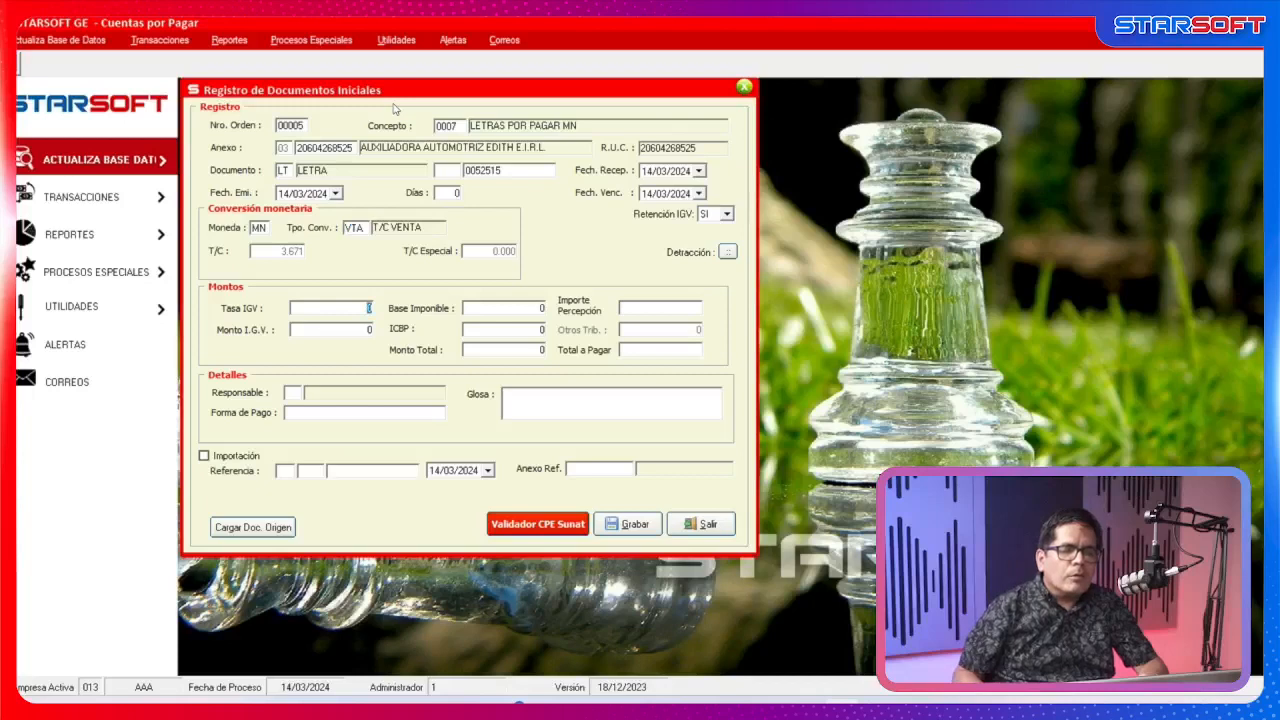
Set the letter's Base Imponible to 5000, keeping the IGV rate and amount at 0.
key("Return")
type("5000")
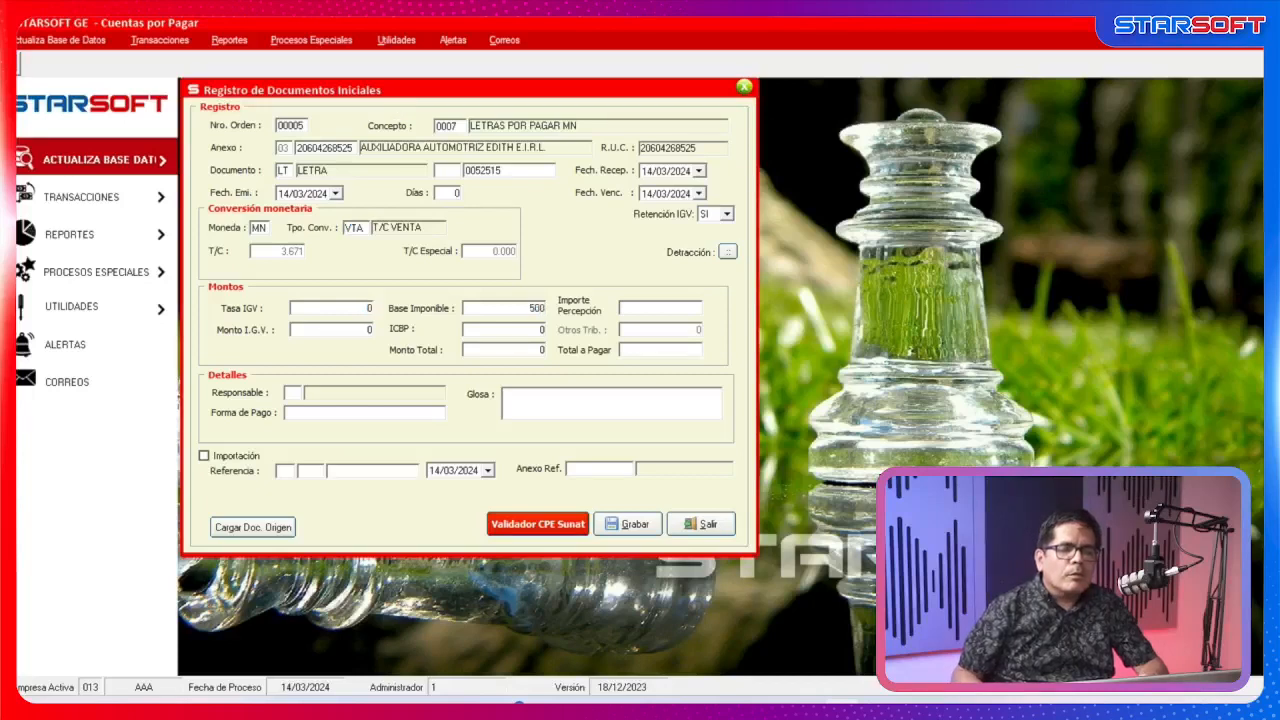
key("Return")
key("Return")
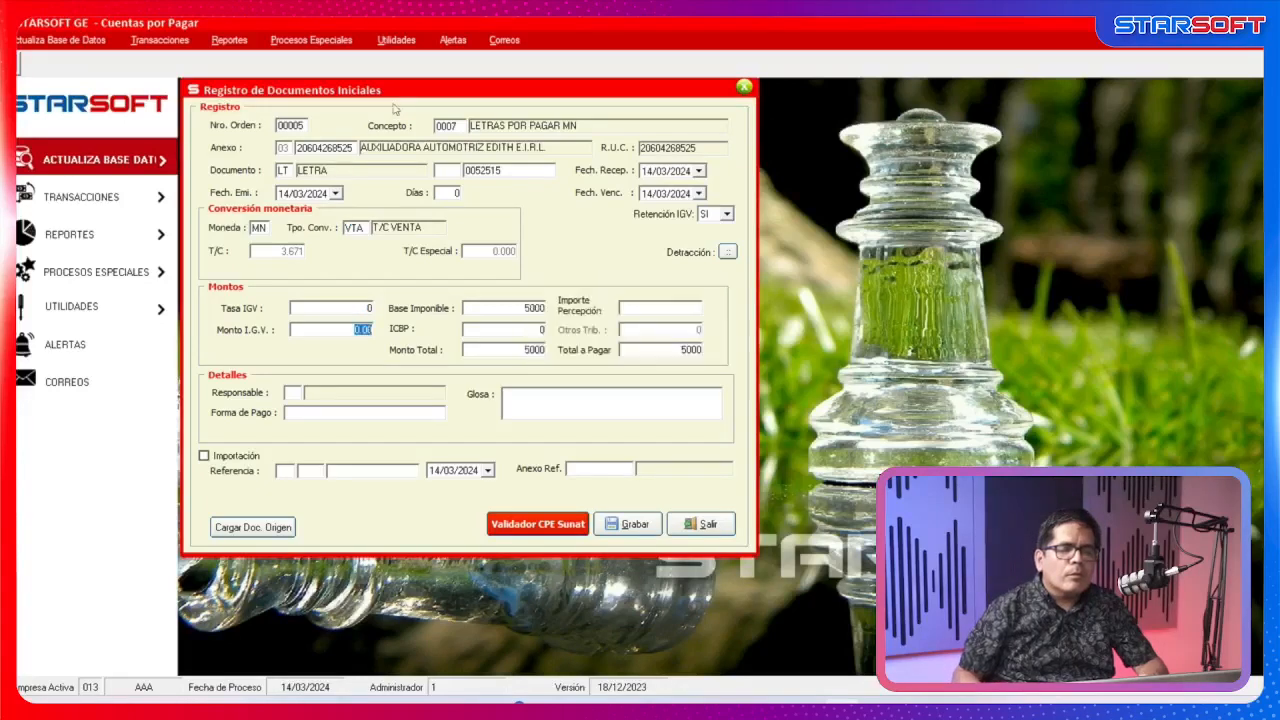
key("Return")
key("Return")
Assign responsible 01, RESPONSABLE PRUEBA, and enter LETRA DE CAMBIO as the glosa.
type("01")
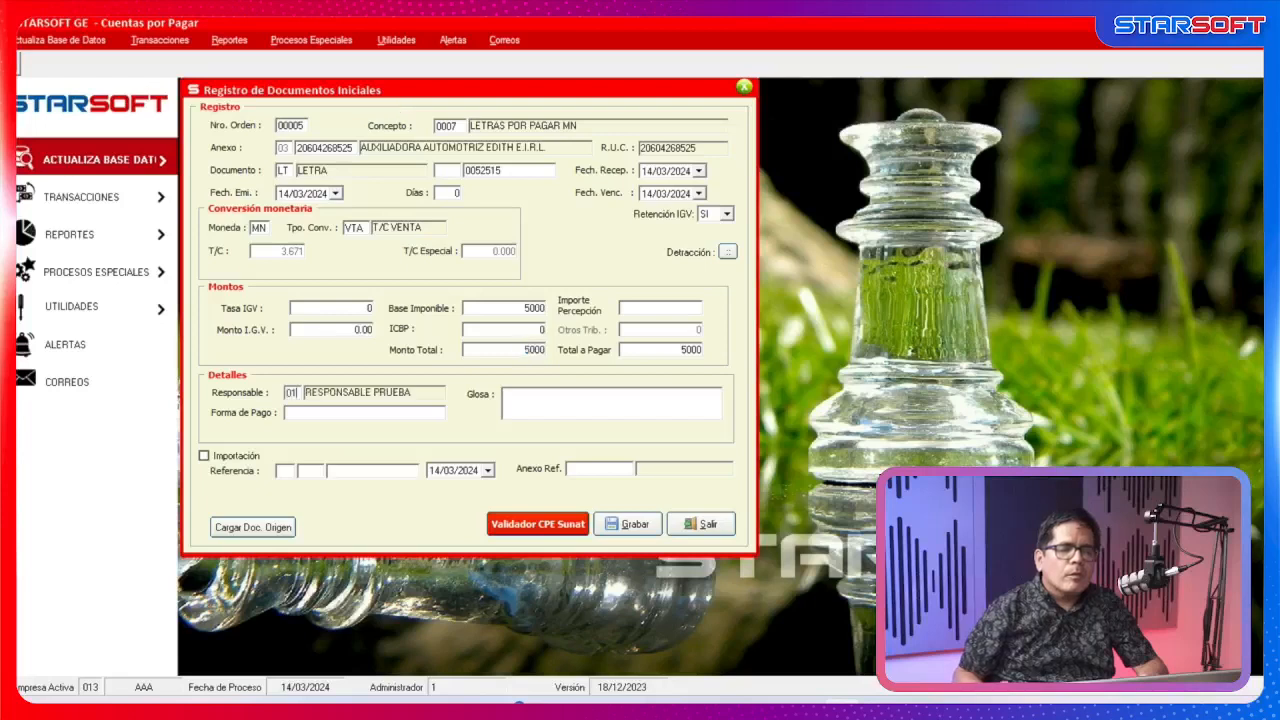
key("Return")
type("LETRA DE CAMBIO")
key("Return")
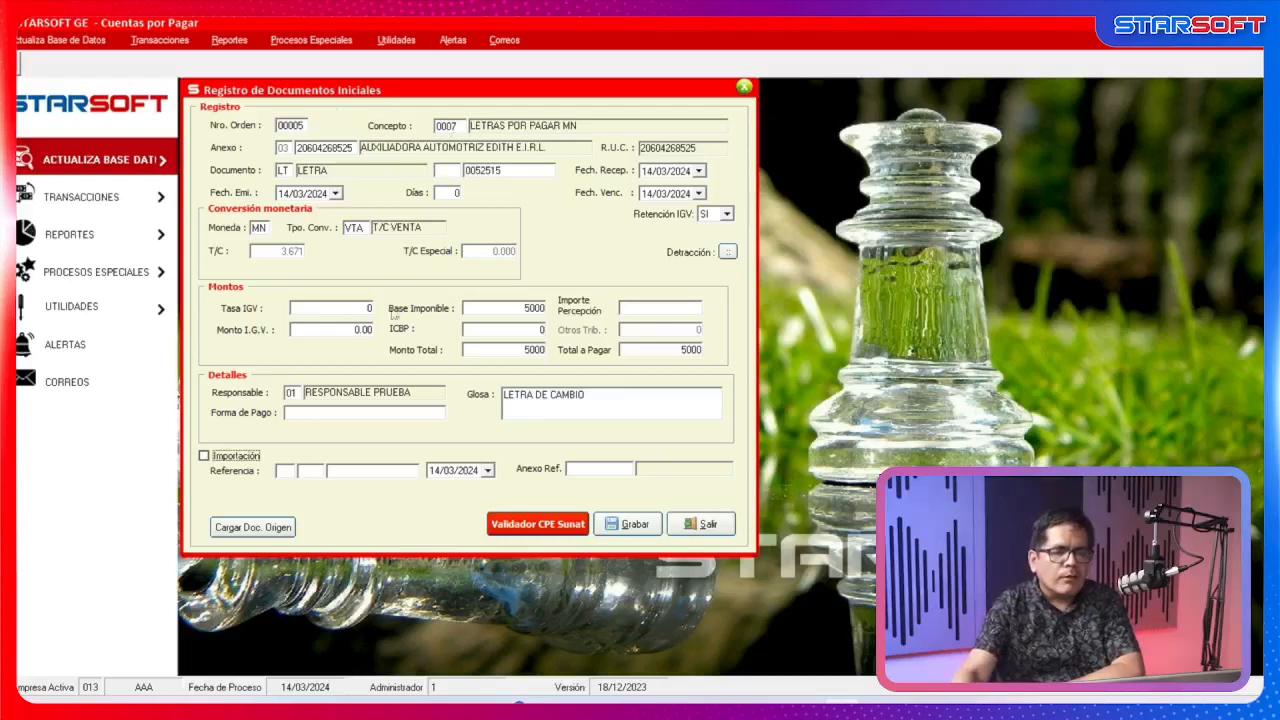
Add an origin document to the letter: type FT, series F002, number 112121, keeping the proposed date.
left_click(254, 527)
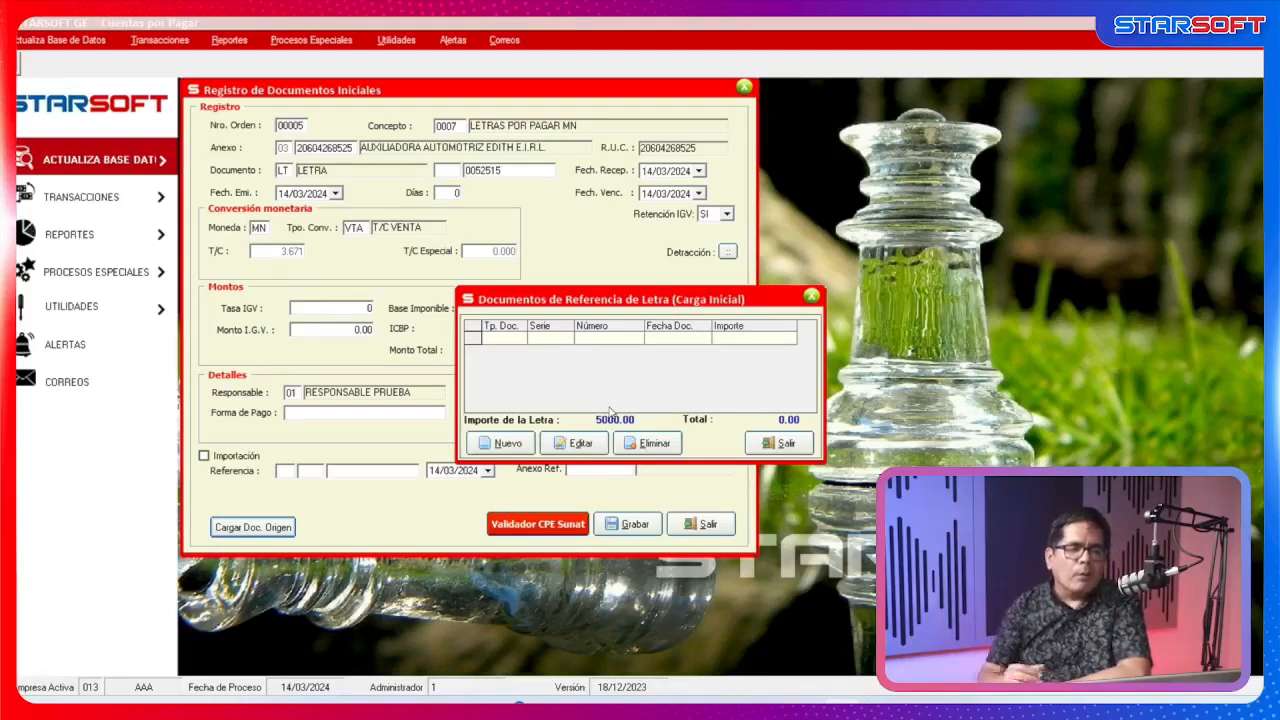
left_click_drag(555, 308, 761, 291)
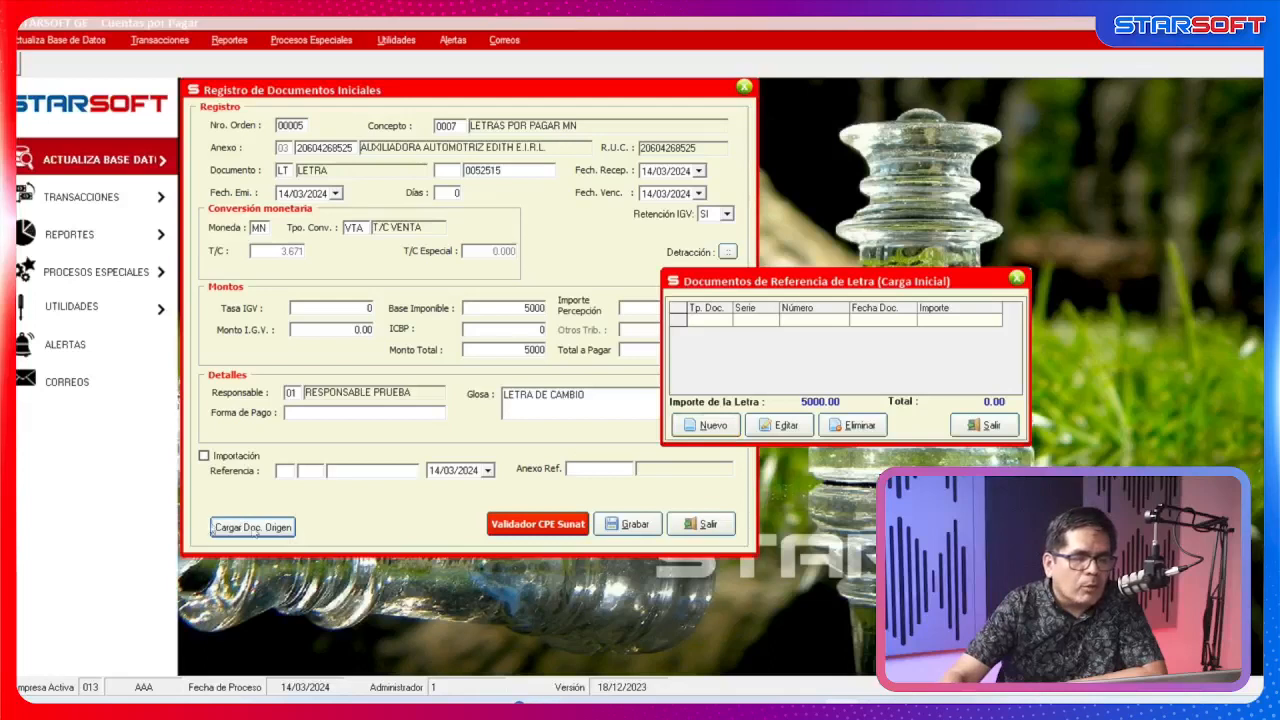
left_click(706, 427)
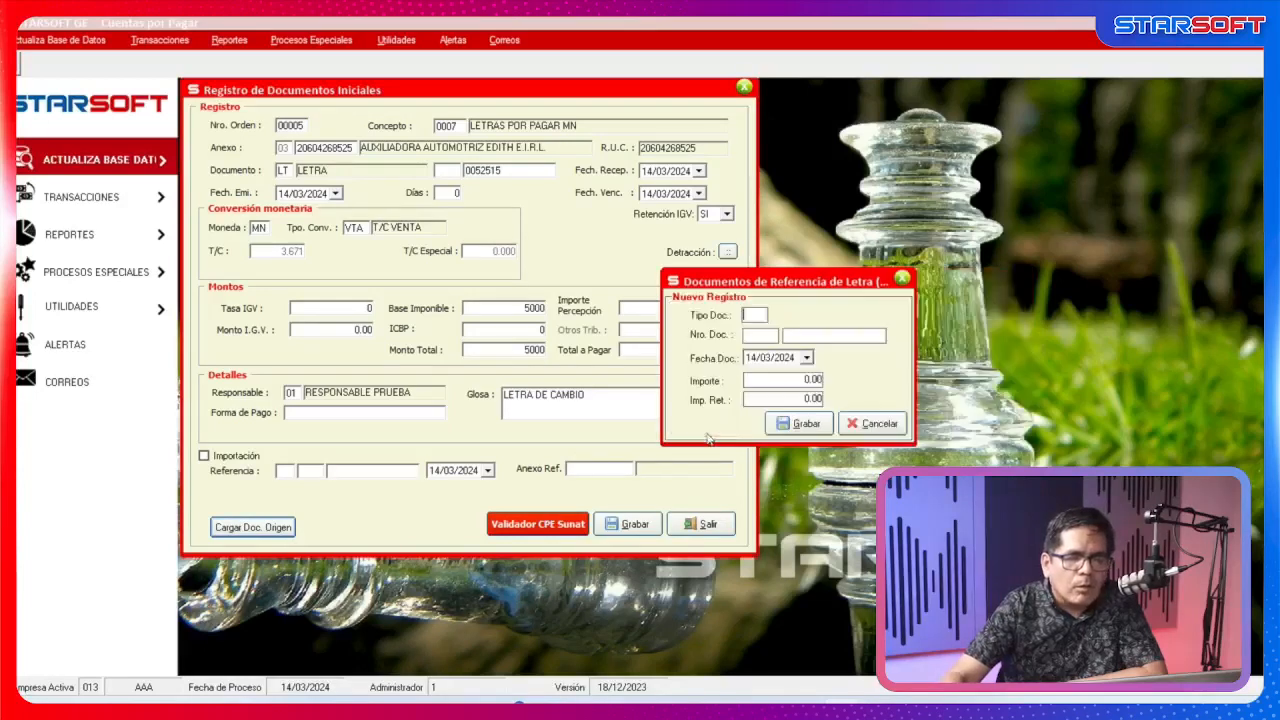
type("FT")
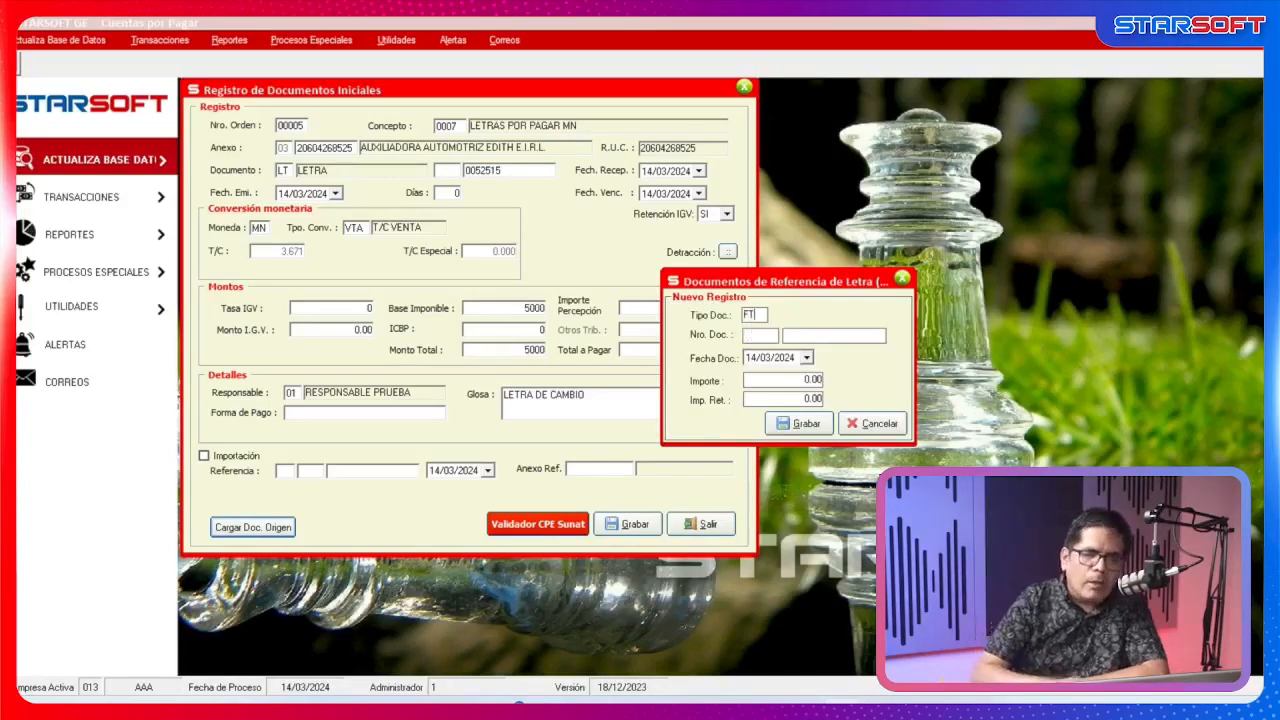
key("Return")
type("F002")
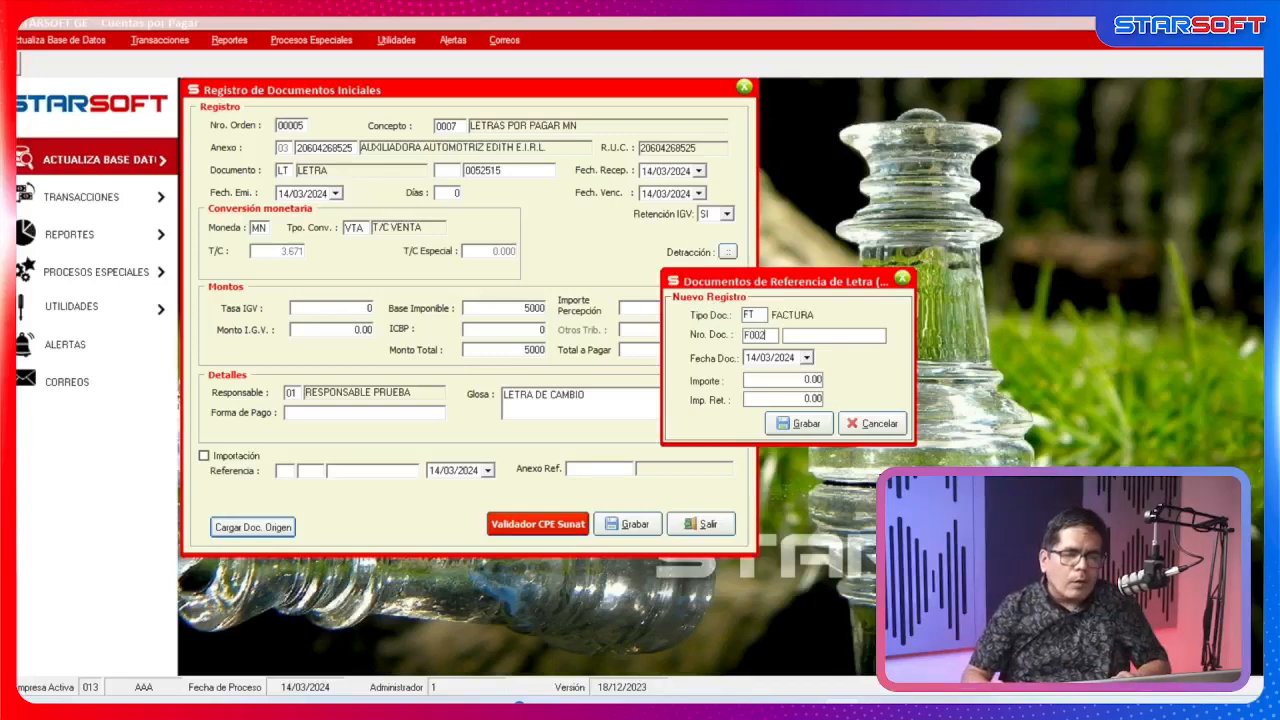
key("Return")
type("11")
type("2121")
key("Return")
key("Return")
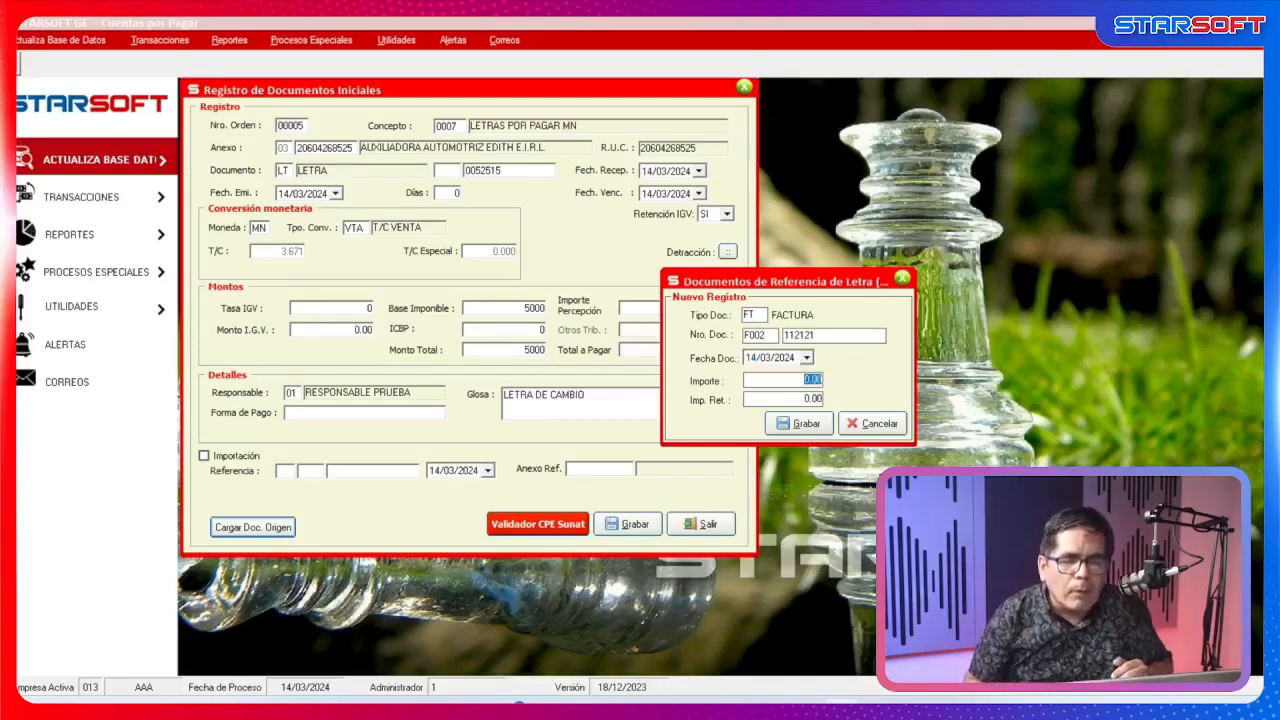
Set the reference invoice's Importe to 5000, save it without a retention amount and close the letter's reference documents.
type("5000")
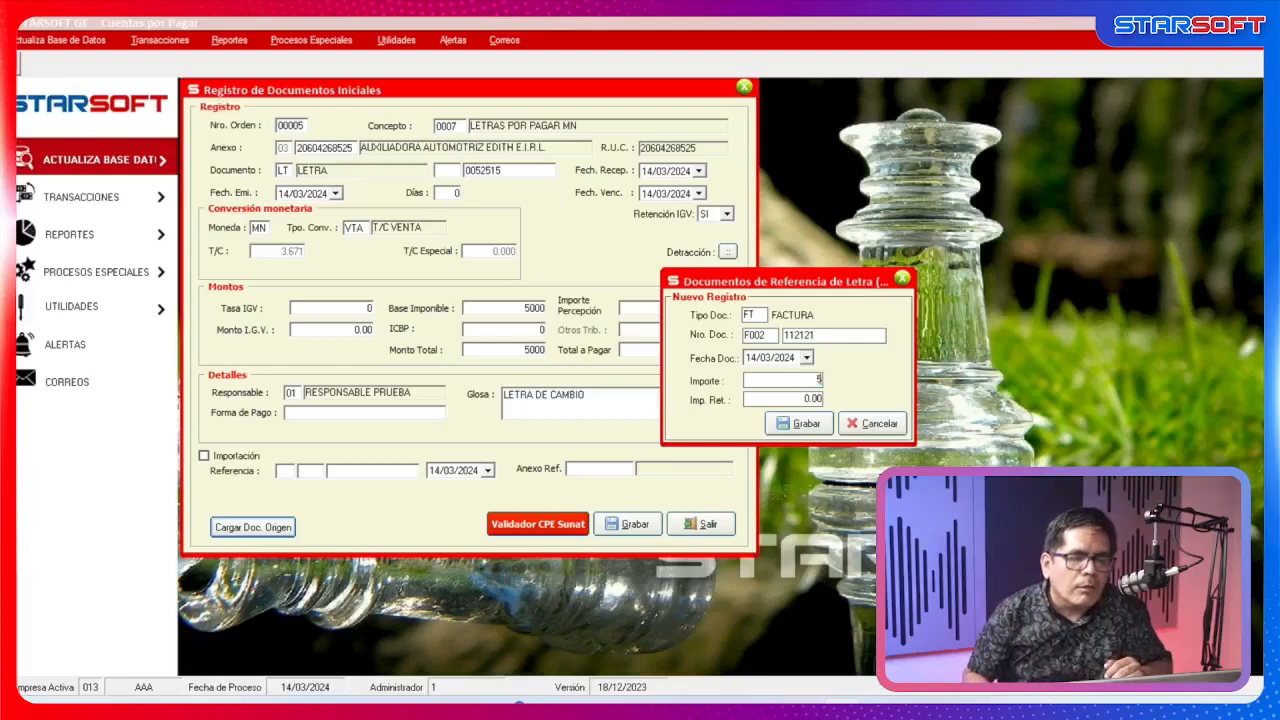
key("Return")
key("Return")
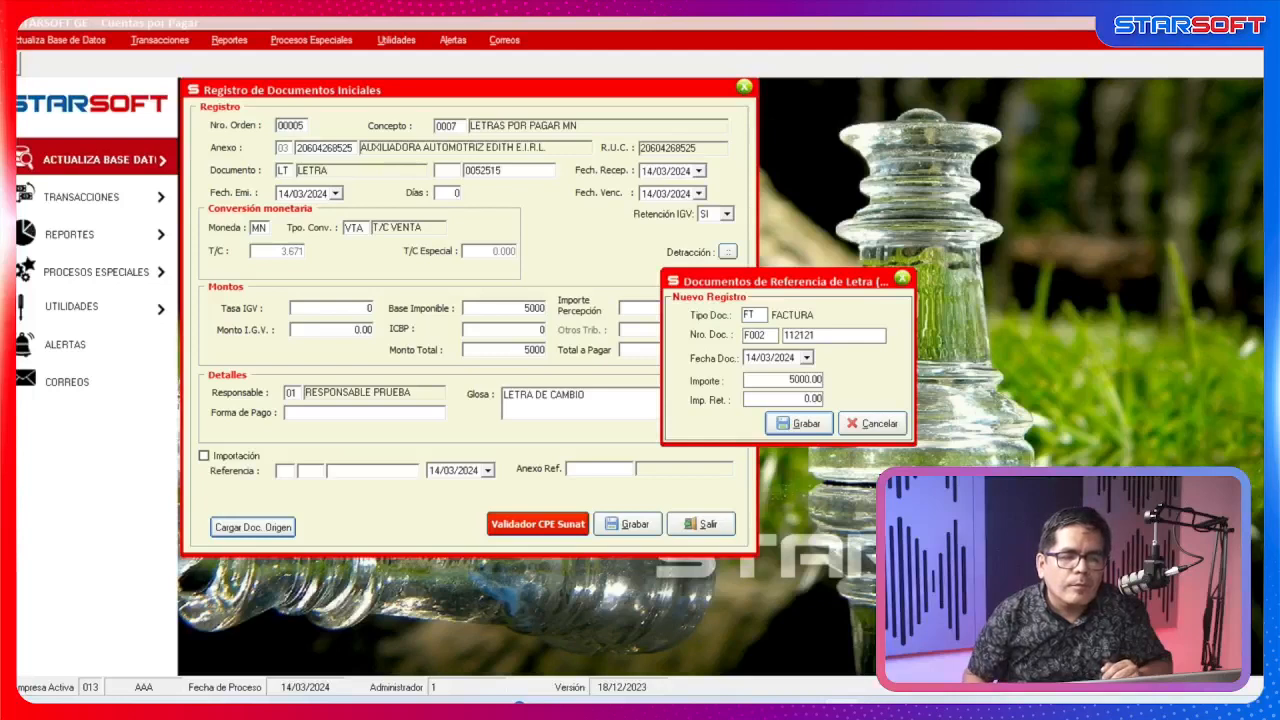
key("Return")
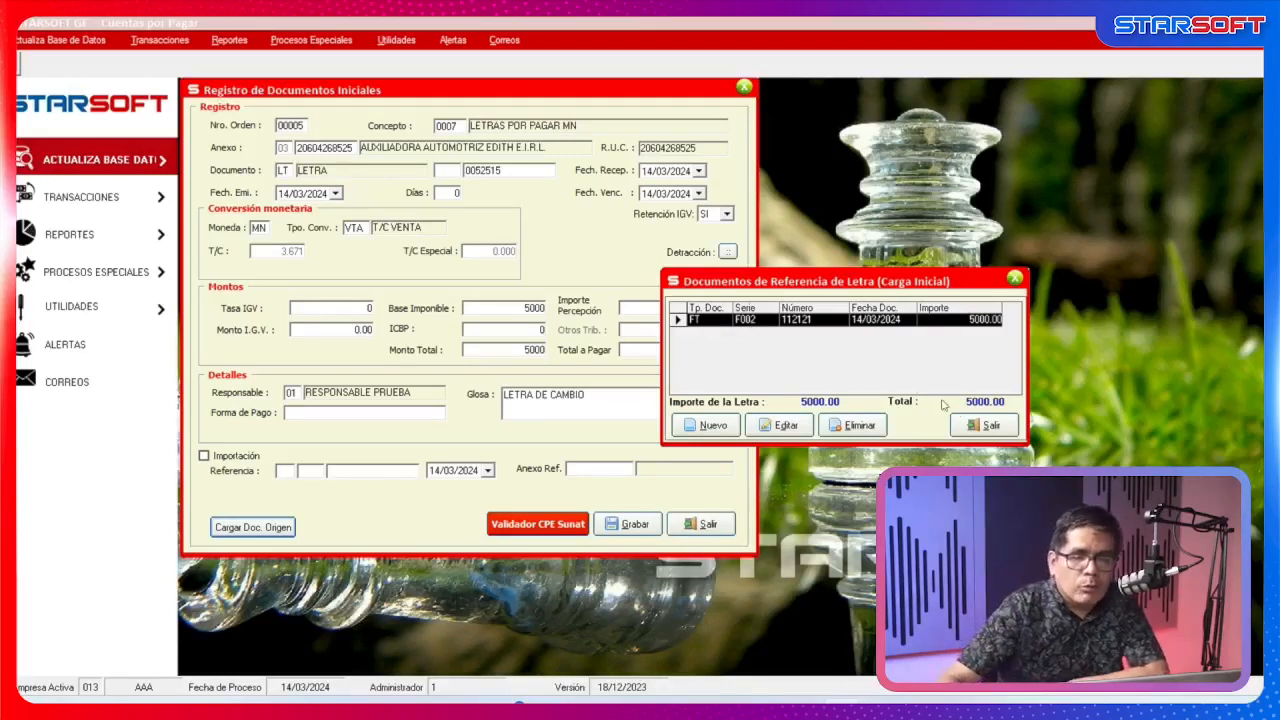
left_click(988, 426)
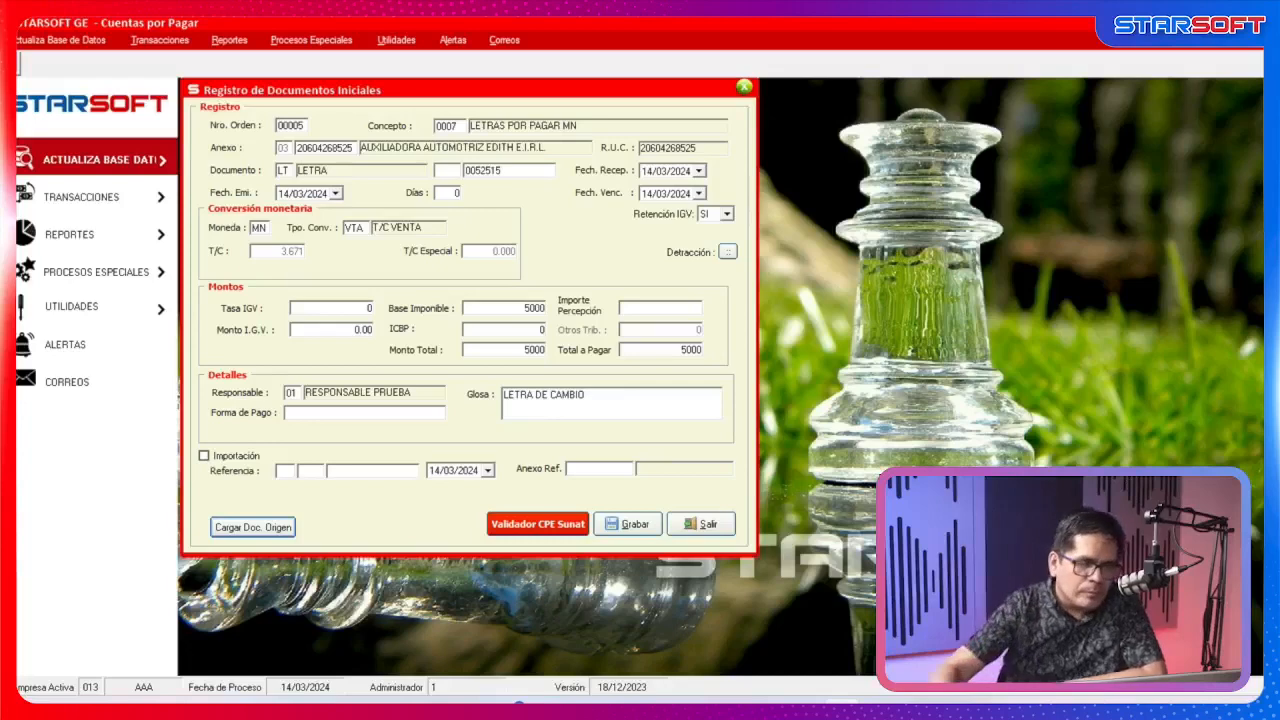
Leave the initial letter without saving it and close the initial documents register.
left_click(727, 527)
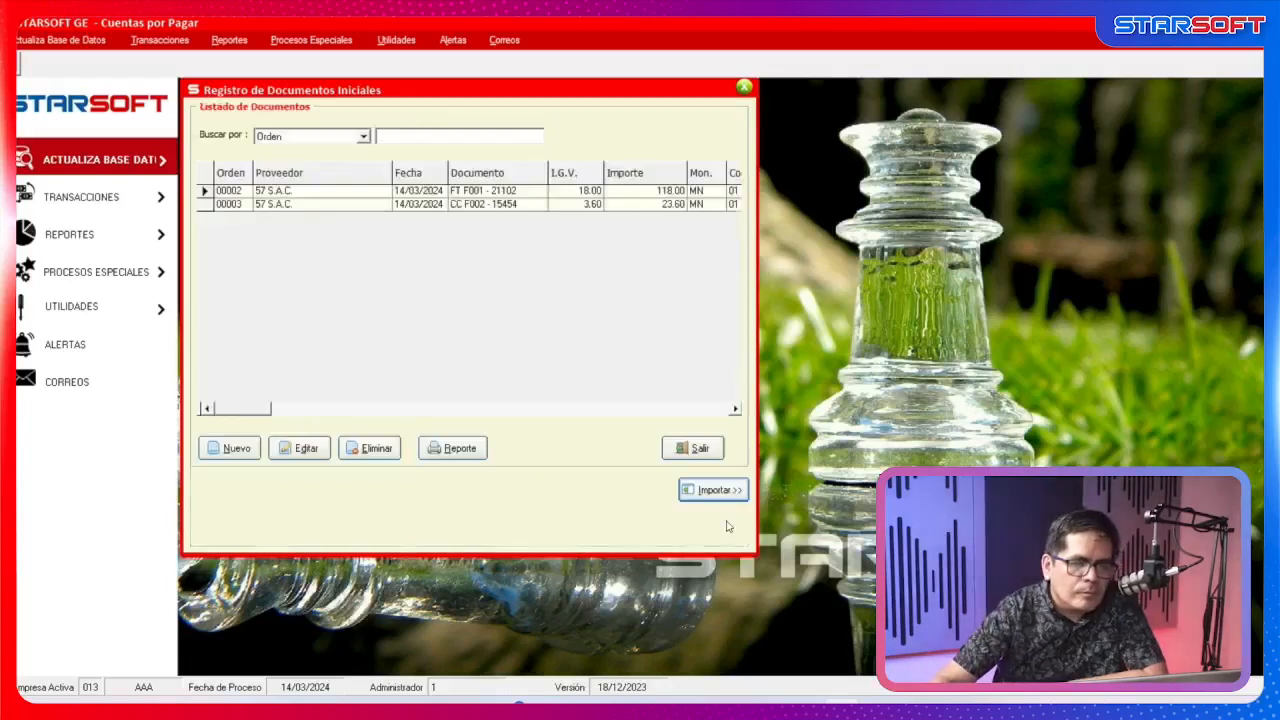
left_click(697, 449)
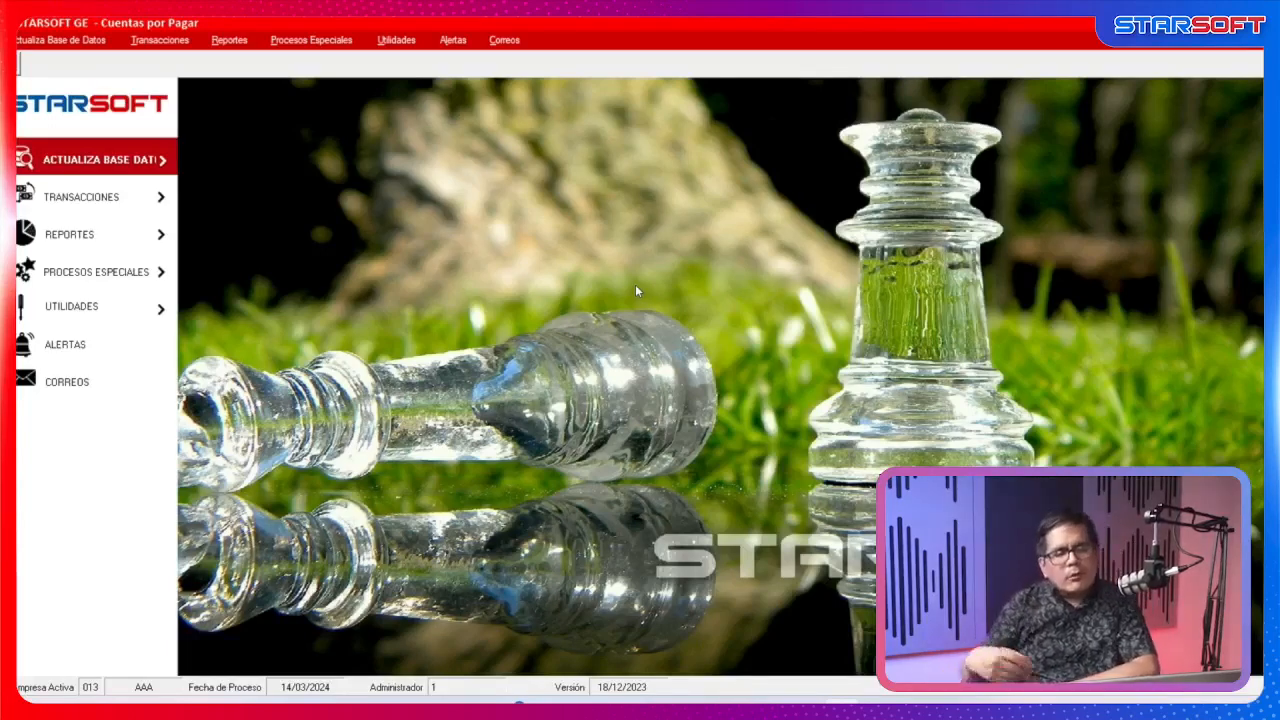
Review the Conceptos Generales table of general parameters and close it.
left_click(32, 37)
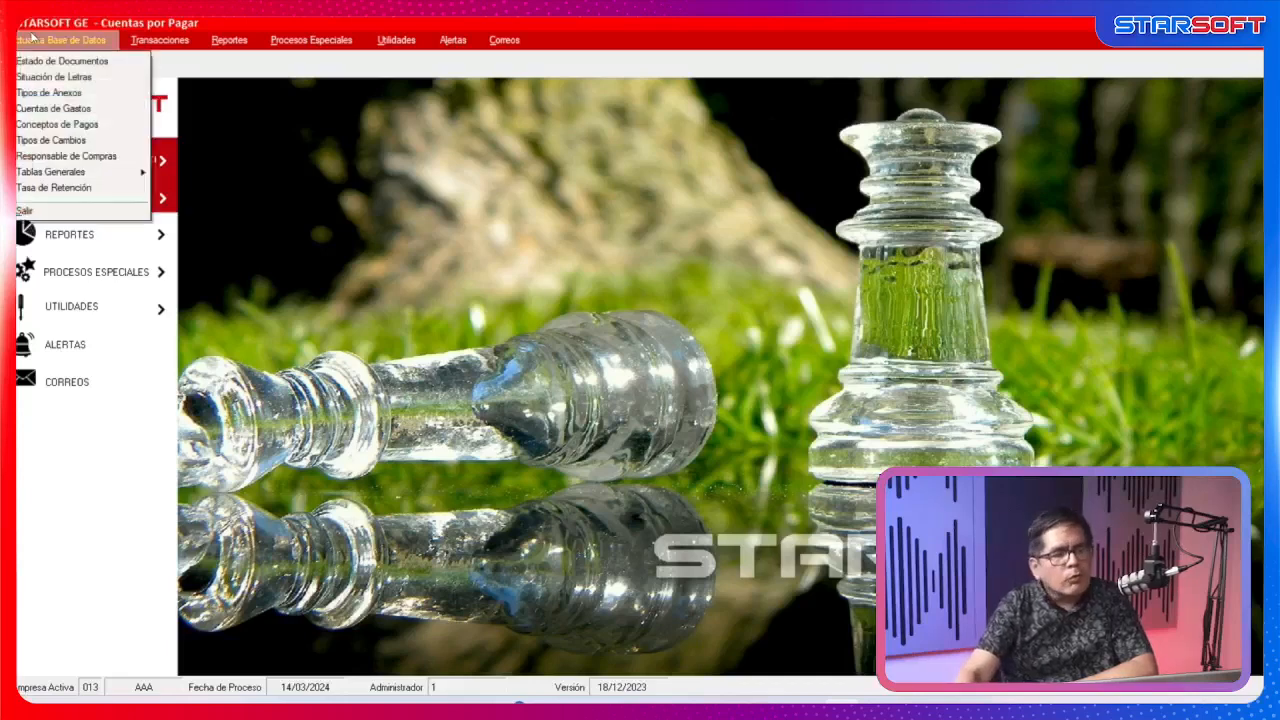
mouse_move(94, 173)
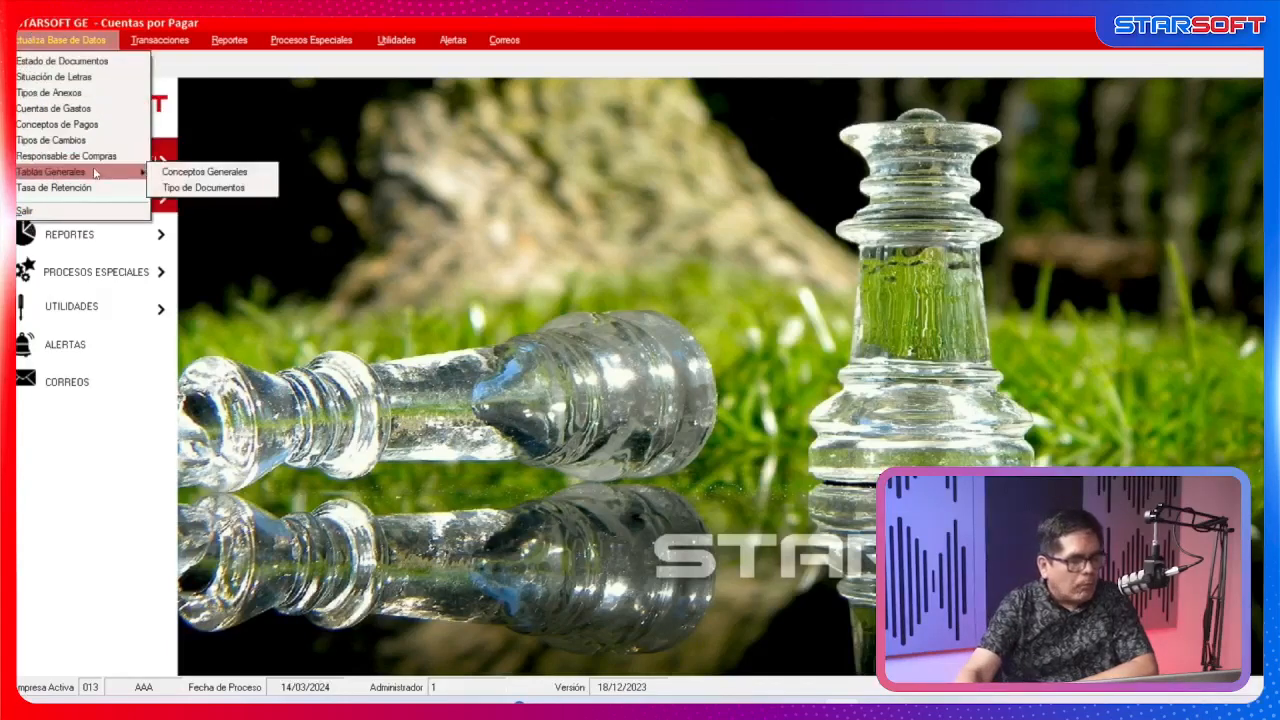
left_click(165, 172)
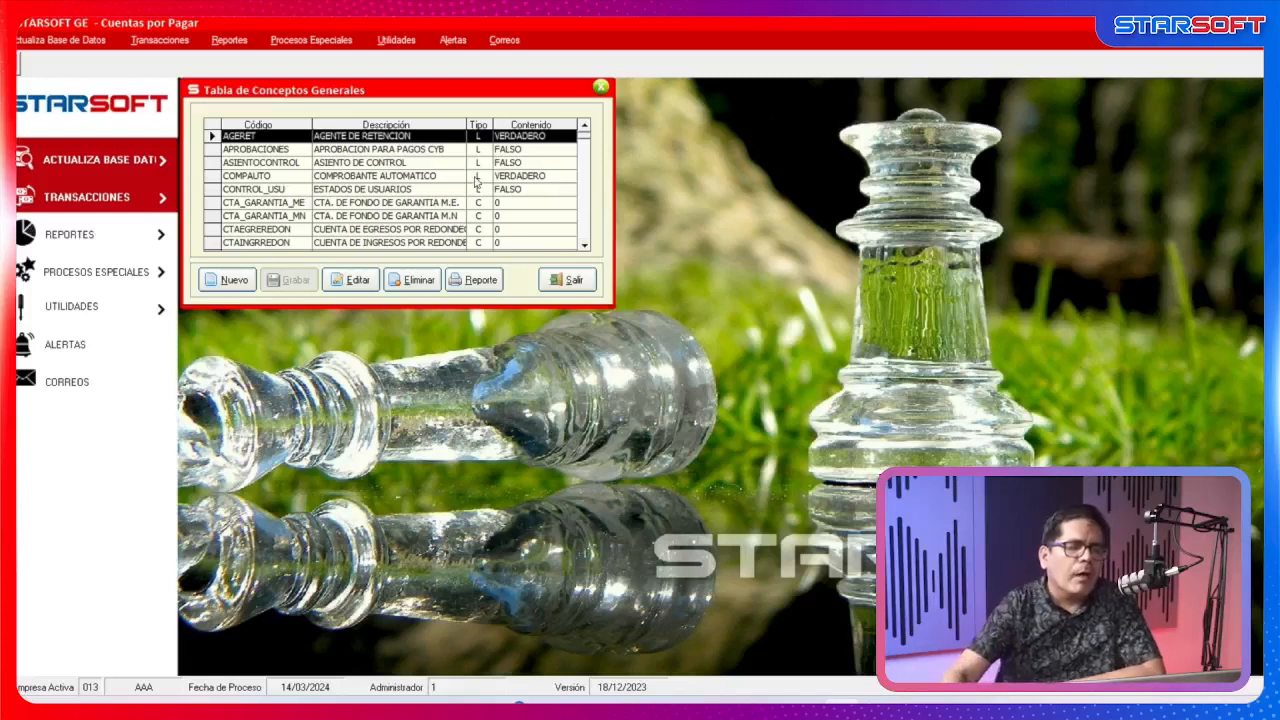
left_click(574, 279)
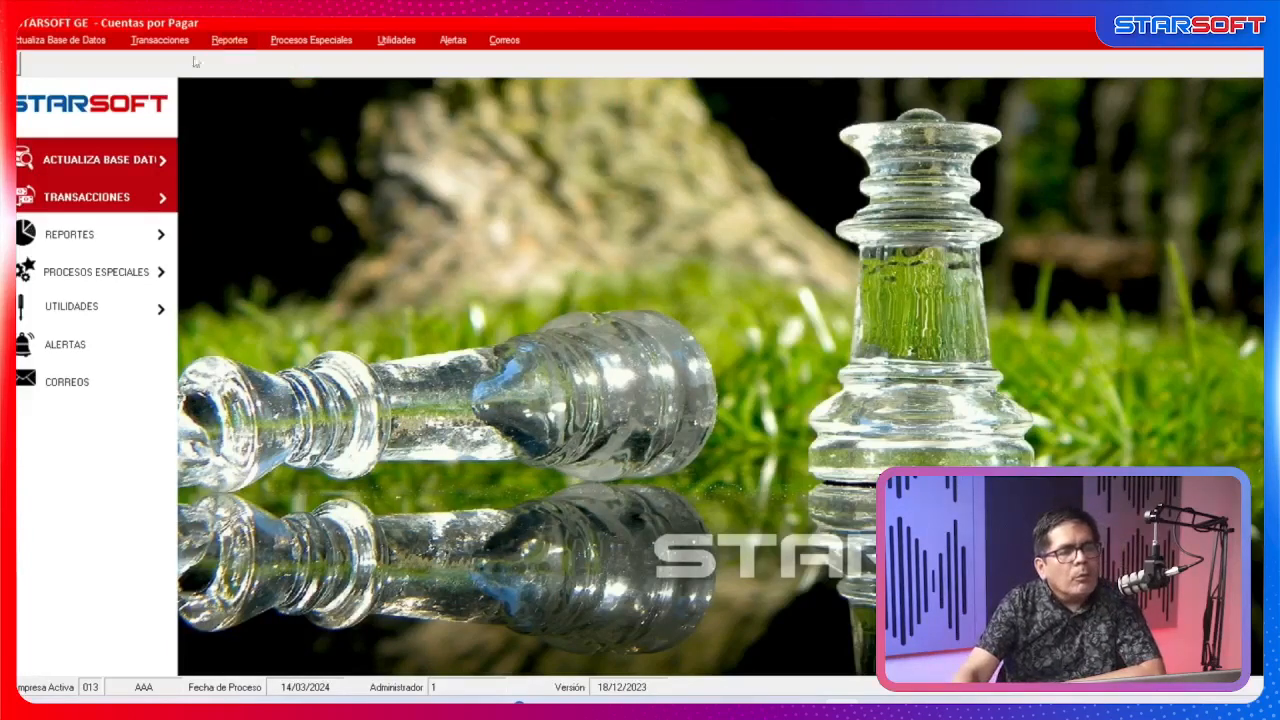
Start a general exchange of documents for letters and choose supplier 57 S.A.C. as the anexo.
left_click(165, 40)
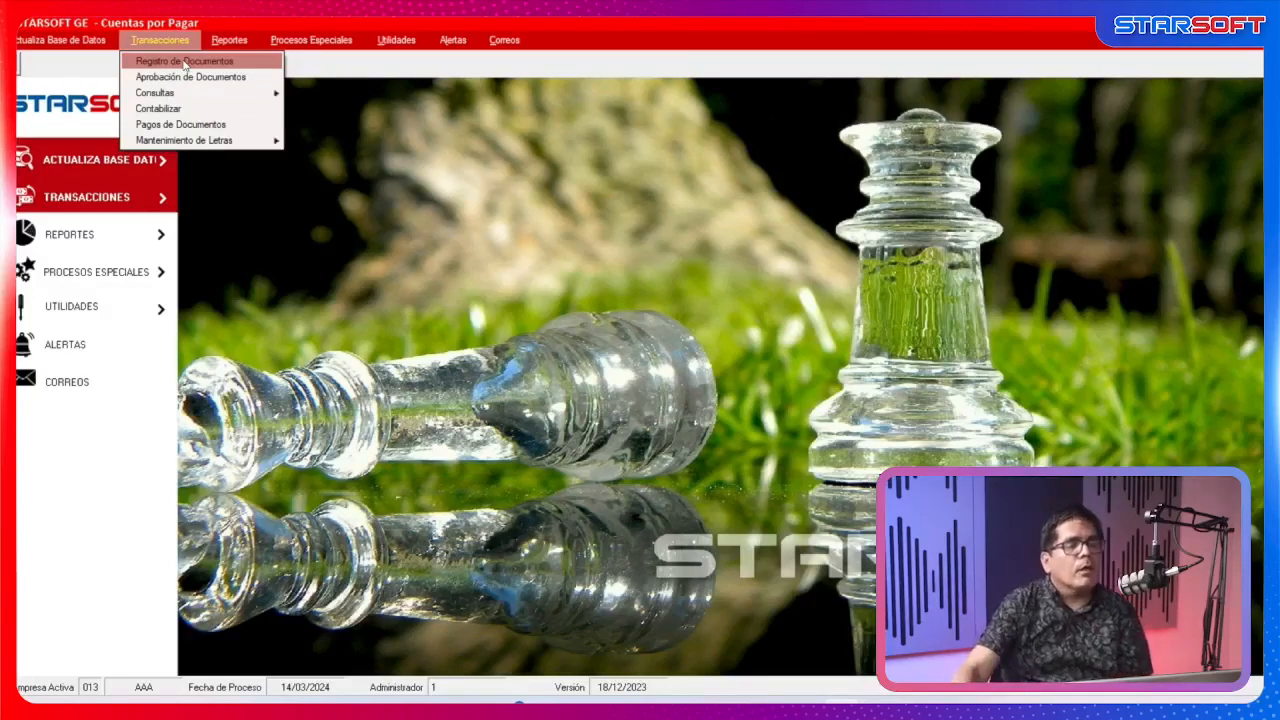
mouse_move(233, 142)
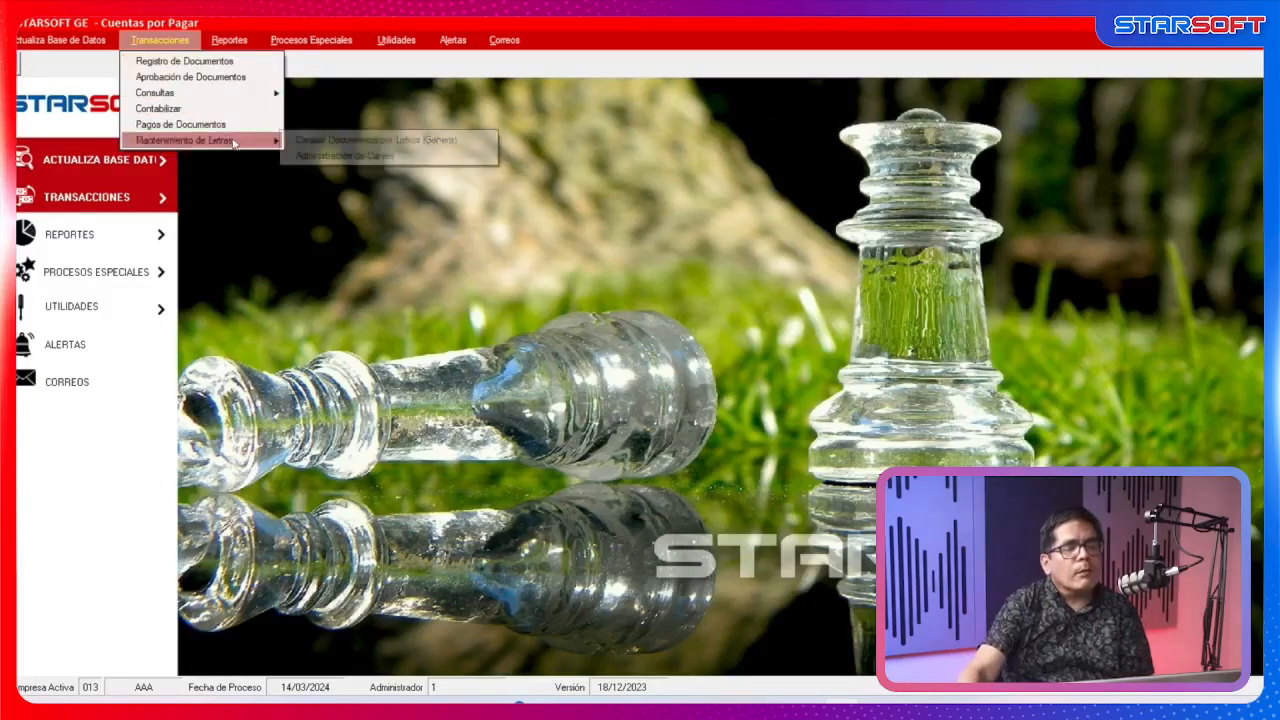
left_click(377, 143)
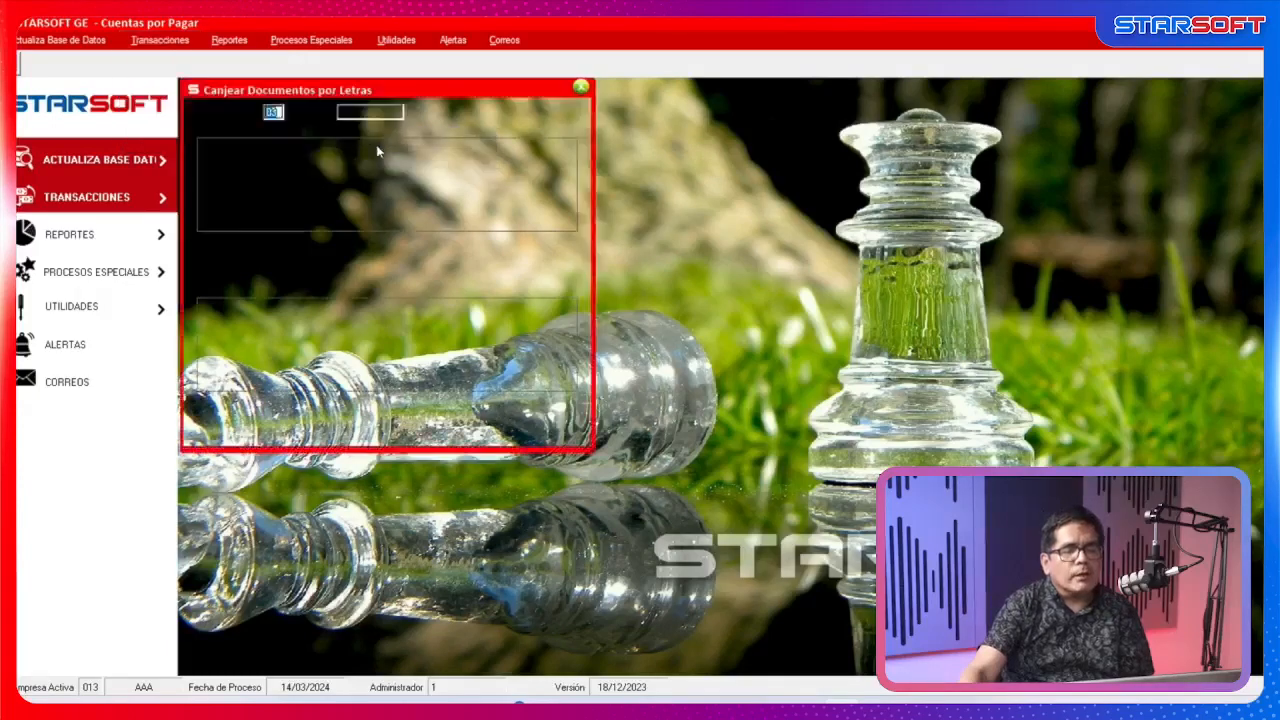
left_click_drag(401, 93, 643, 168)
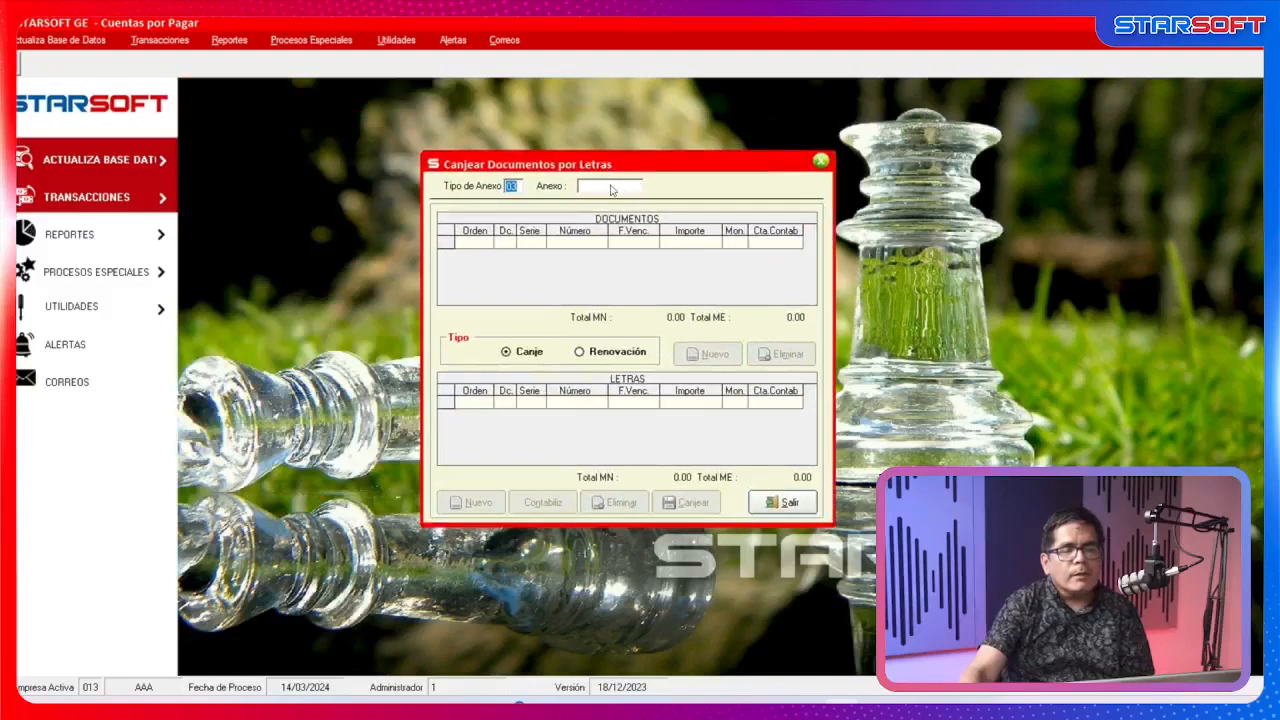
left_click(612, 189)
double_click(612, 189)
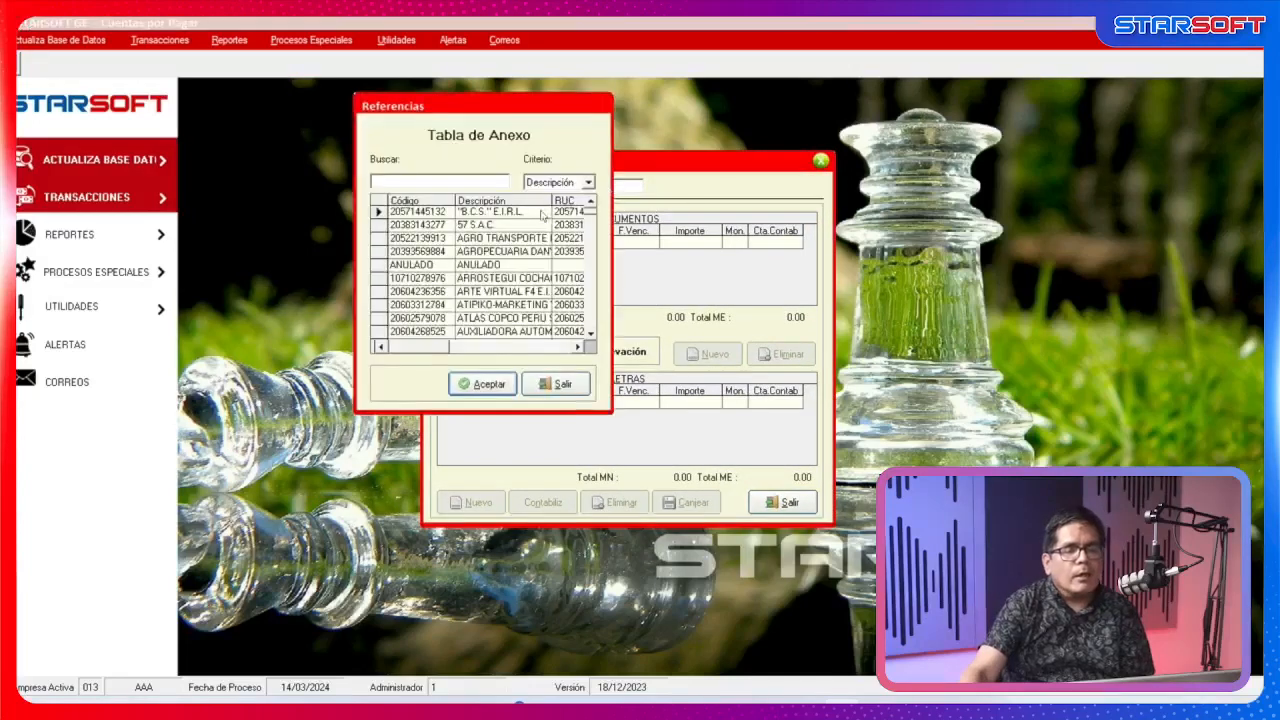
left_click(457, 226)
left_click(484, 382)
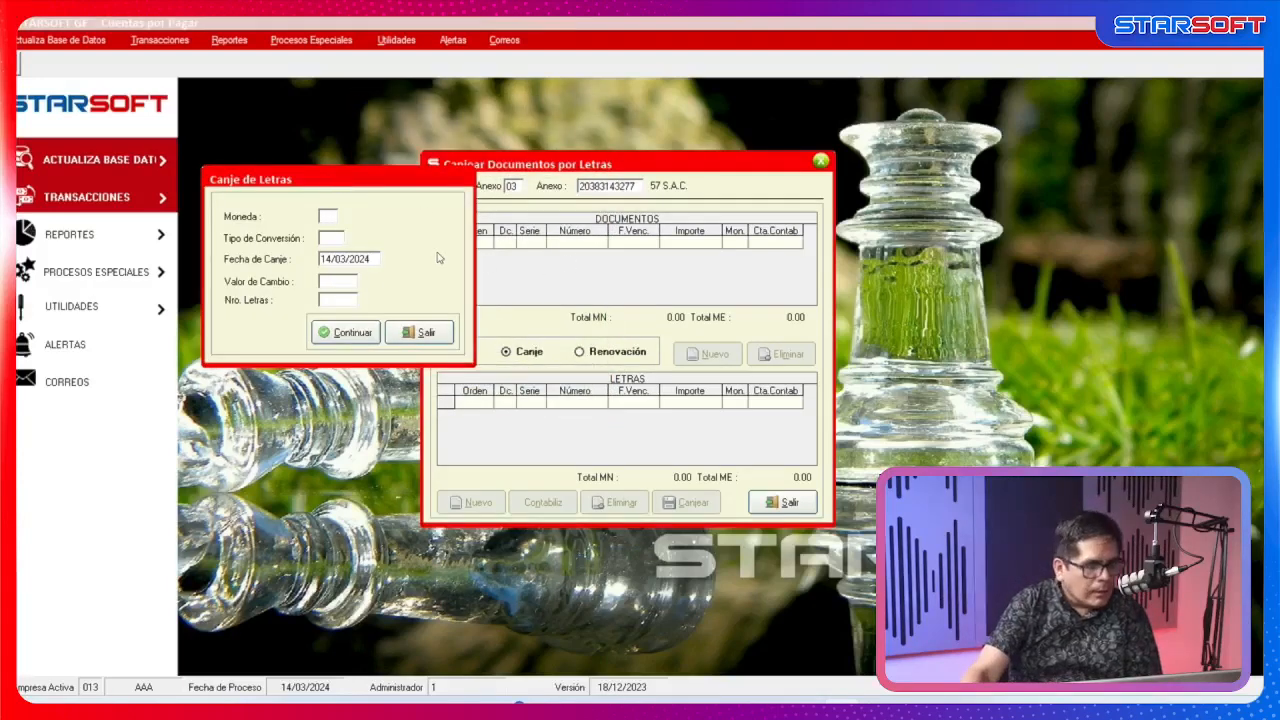
Configure the letter exchange with currency MN, conversion type VTA, the proposed date and 2 letters.
double_click(338, 220)
double_click(402, 225)
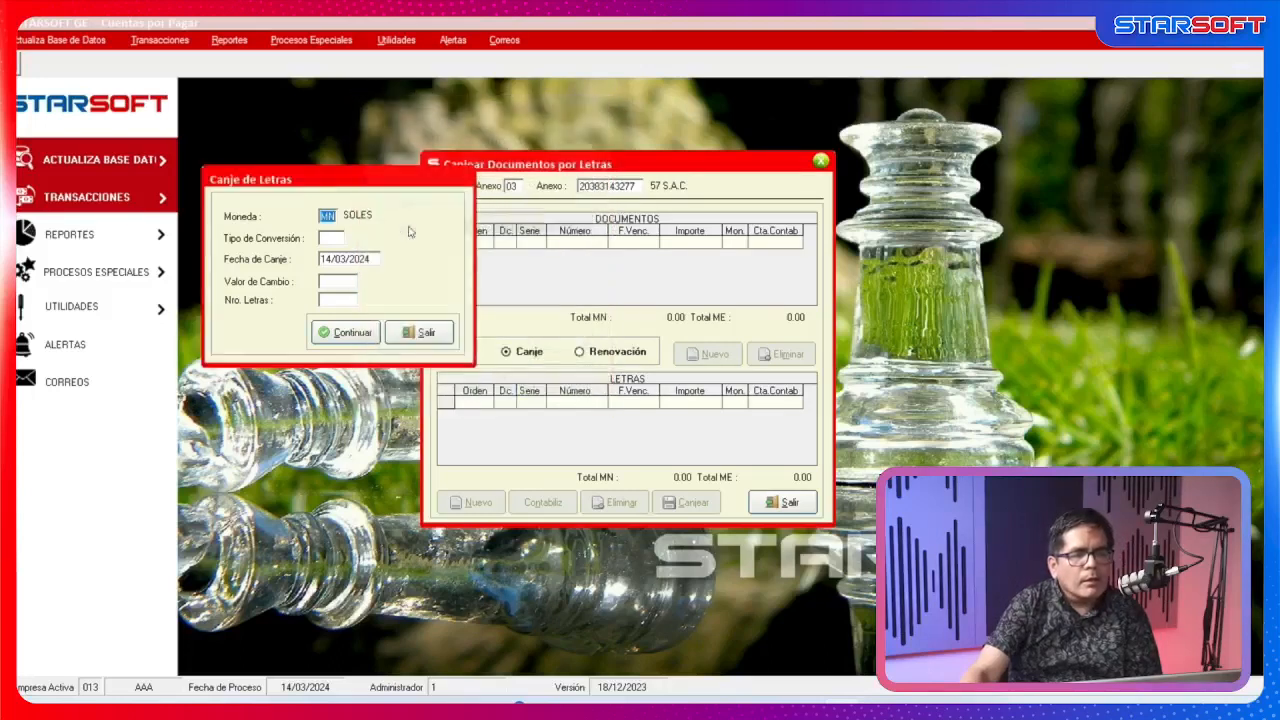
left_click(342, 242)
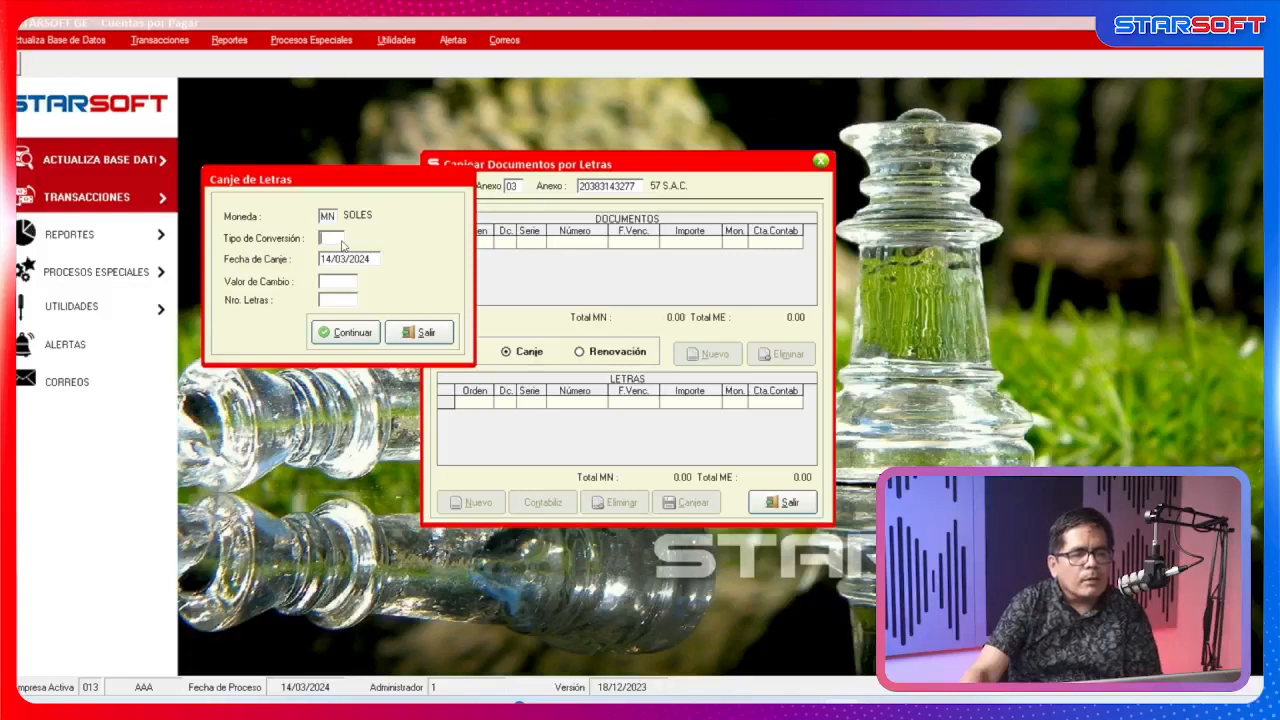
type("VTA")
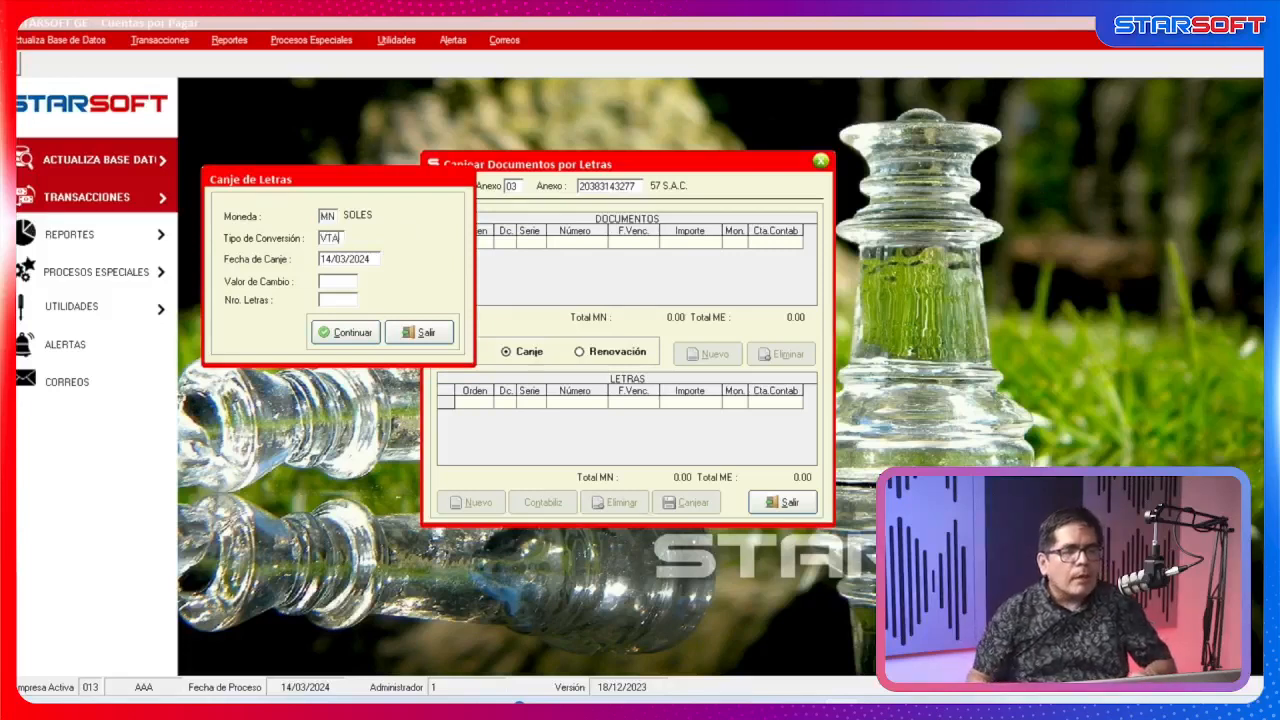
key("Return")
key("Return")
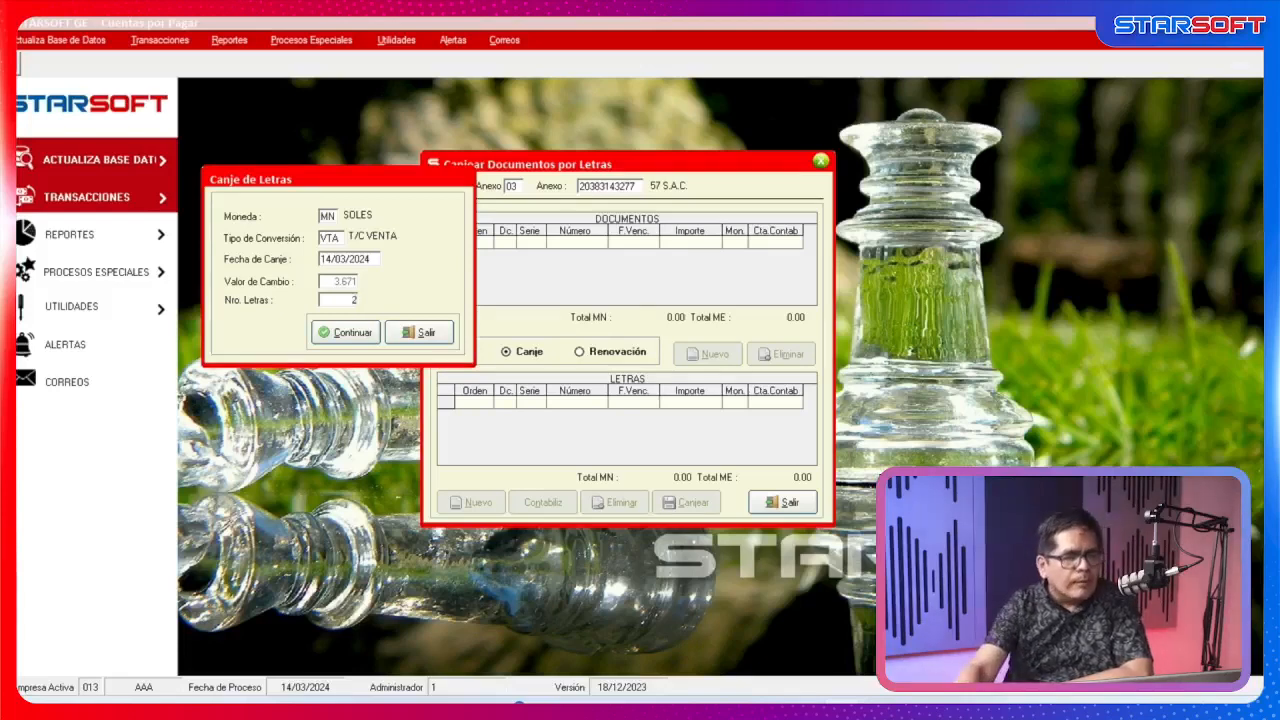
left_click(332, 338)
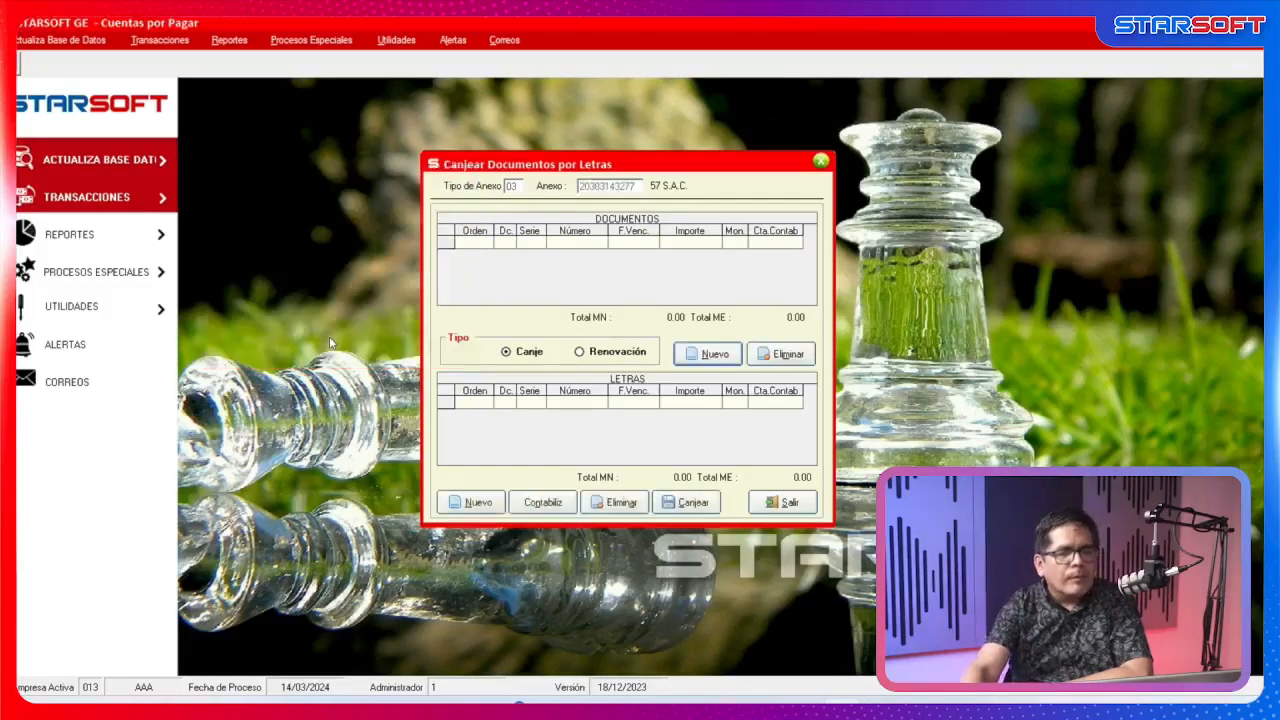
left_click(720, 359)
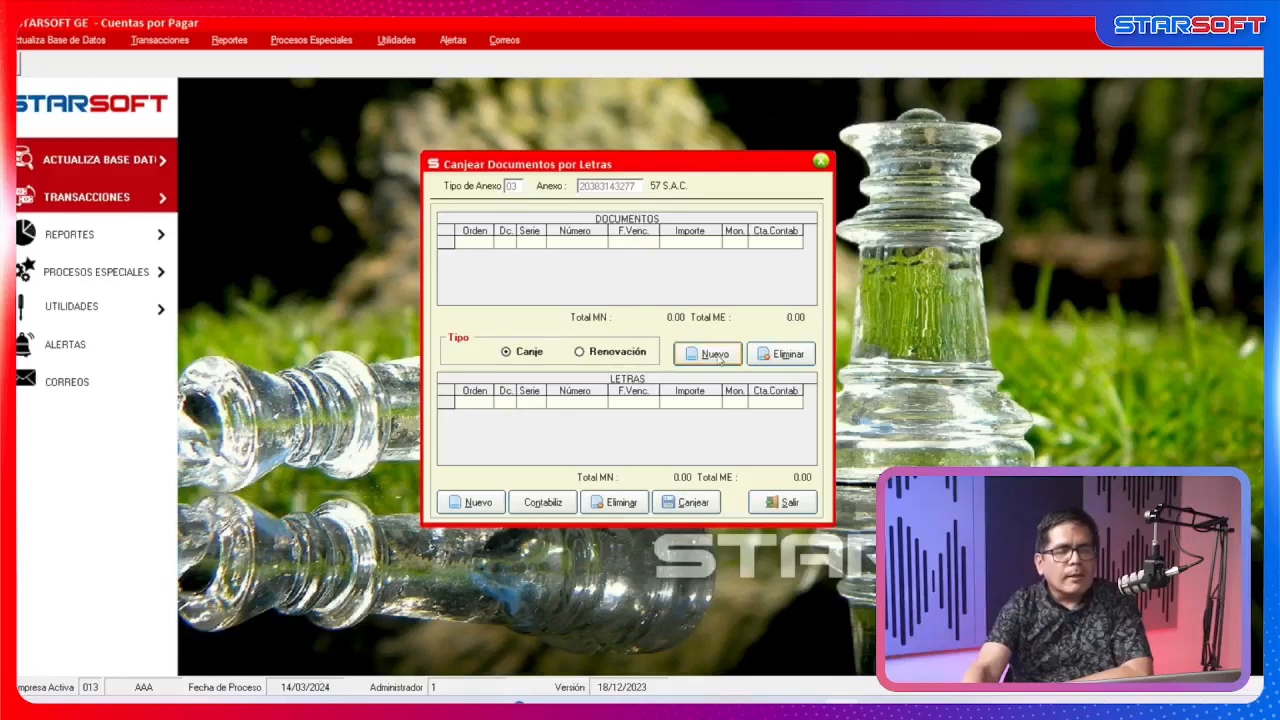
left_click(720, 359)
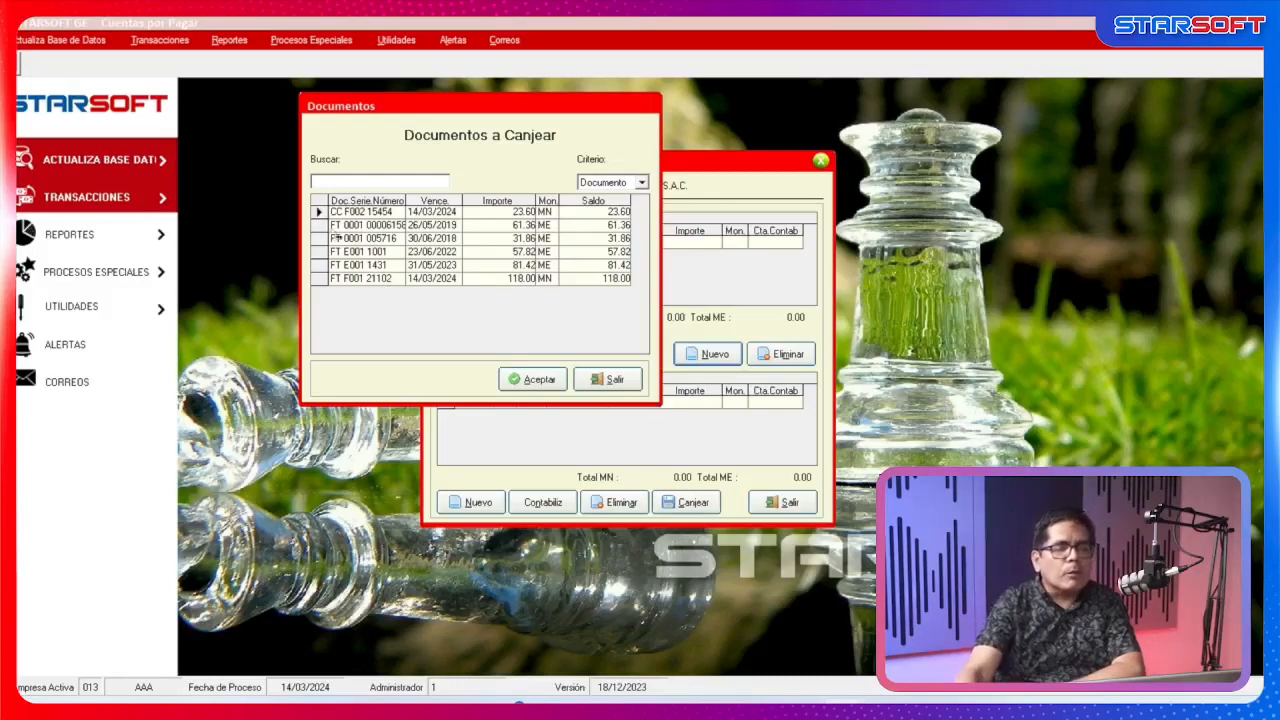
left_click(533, 381)
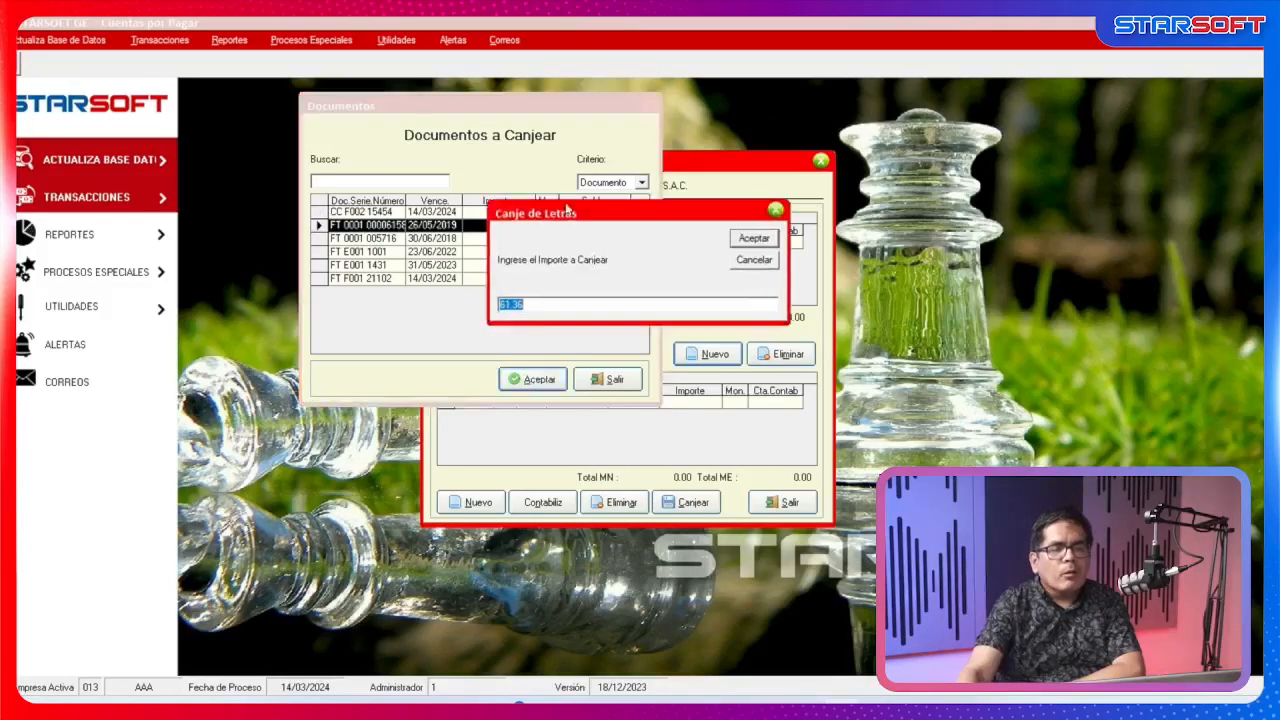
left_click_drag(571, 212, 533, 317)
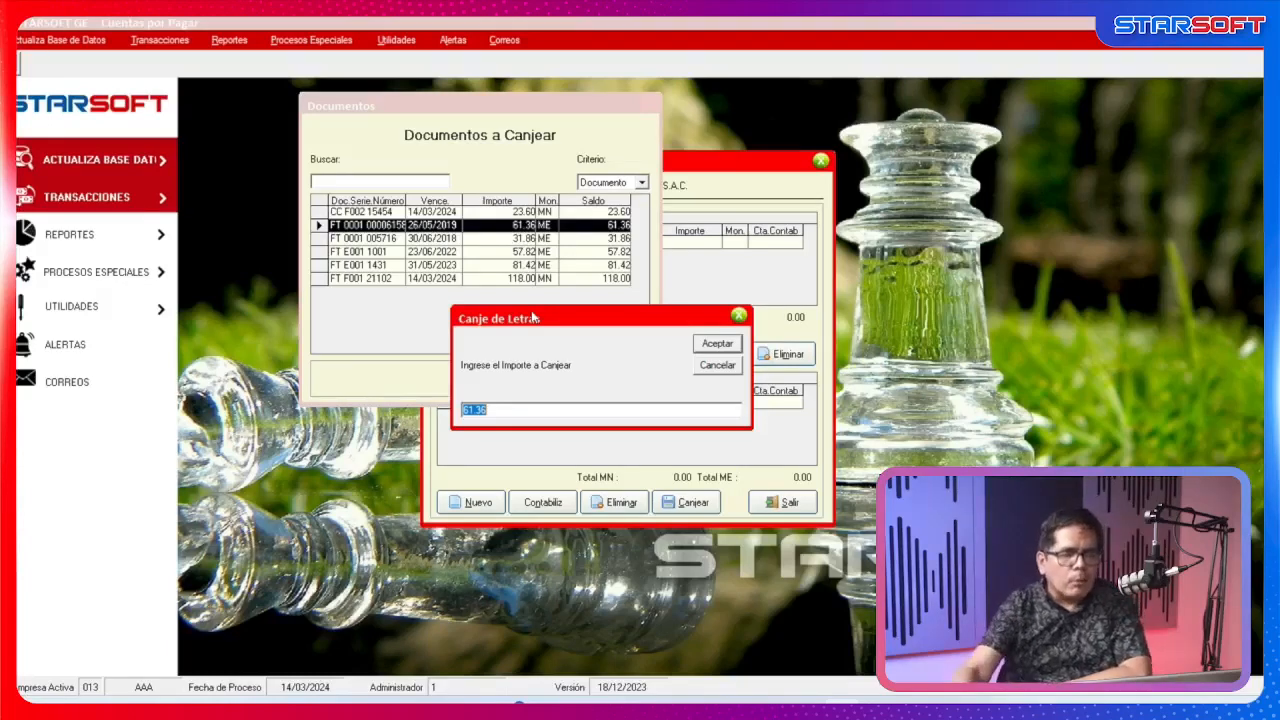
left_click(716, 347)
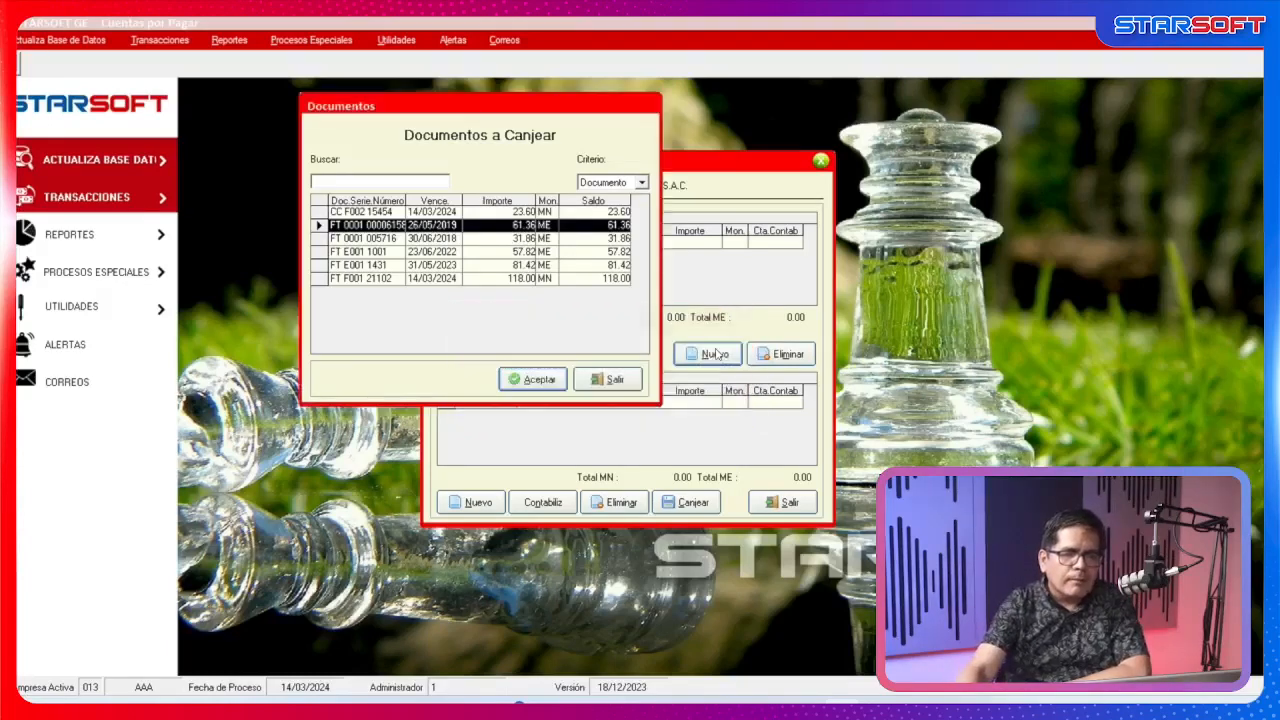
left_click(558, 379)
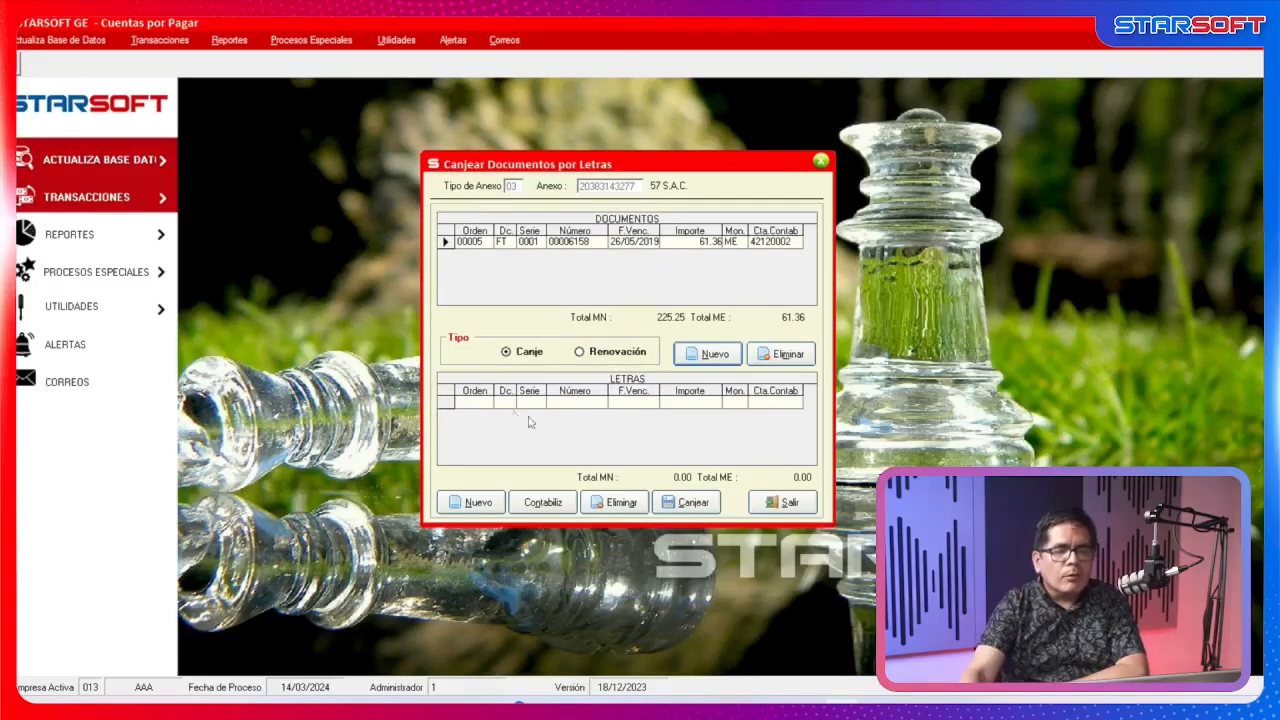
Generate the letters for the exchange and save the first one, sequence 01, with letter number 0012.
left_click(473, 503)
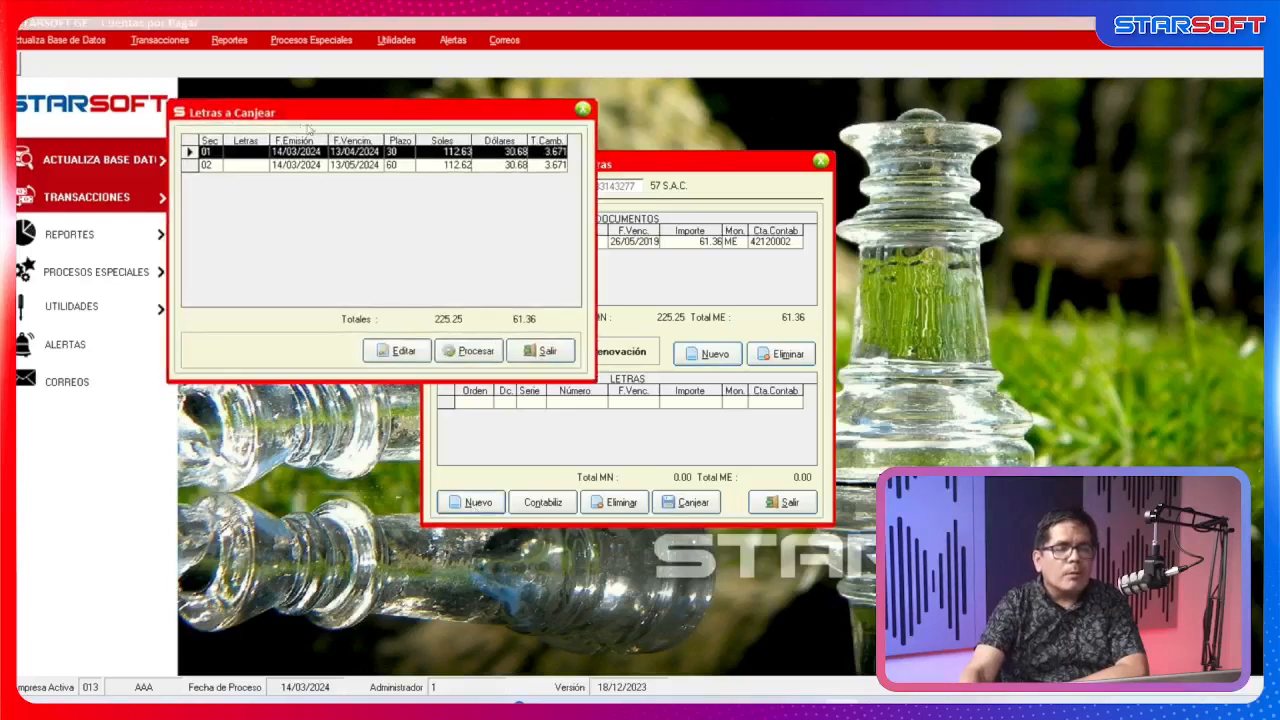
left_click_drag(325, 118, 525, 213)
left_click(535, 306)
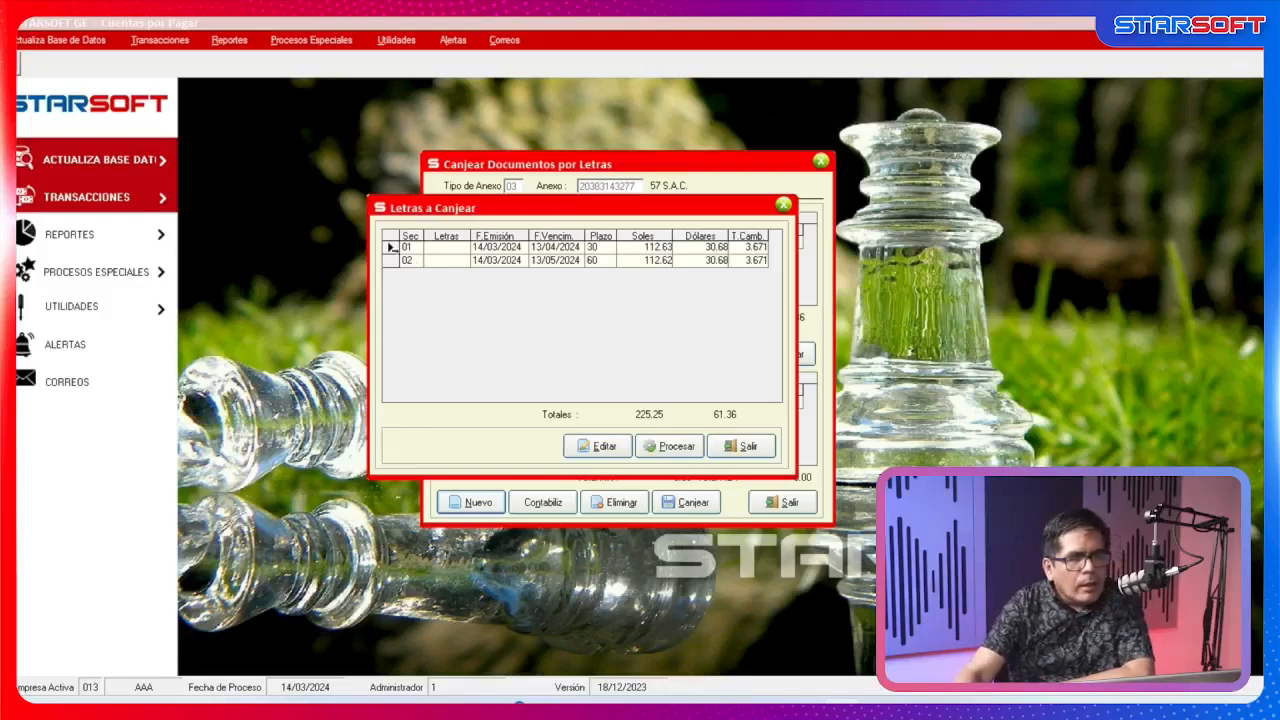
left_click(389, 247)
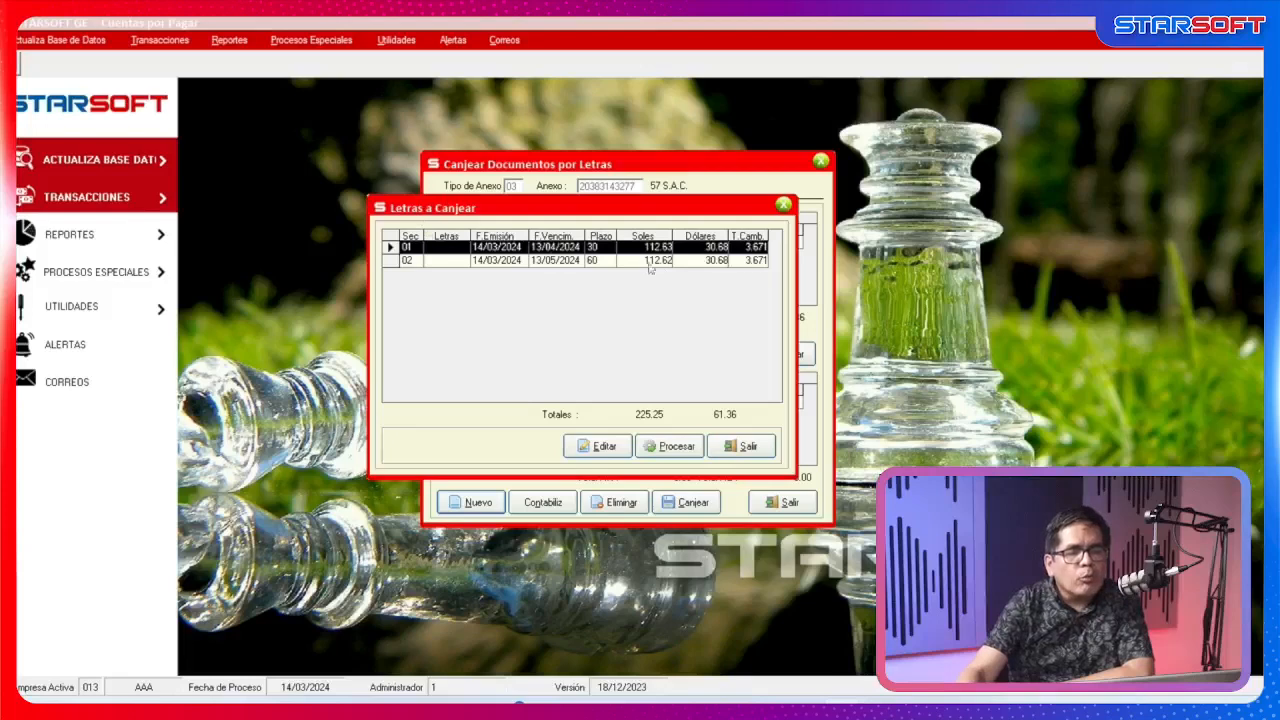
left_click(603, 446)
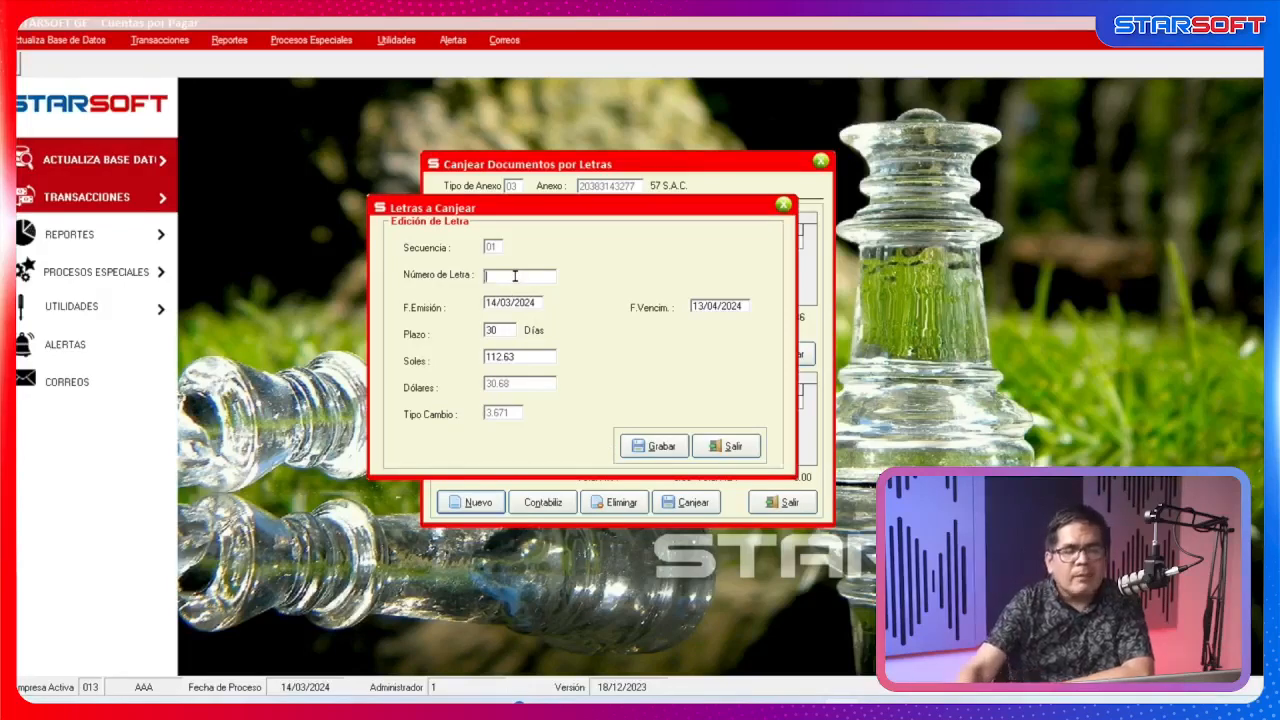
type("0012")
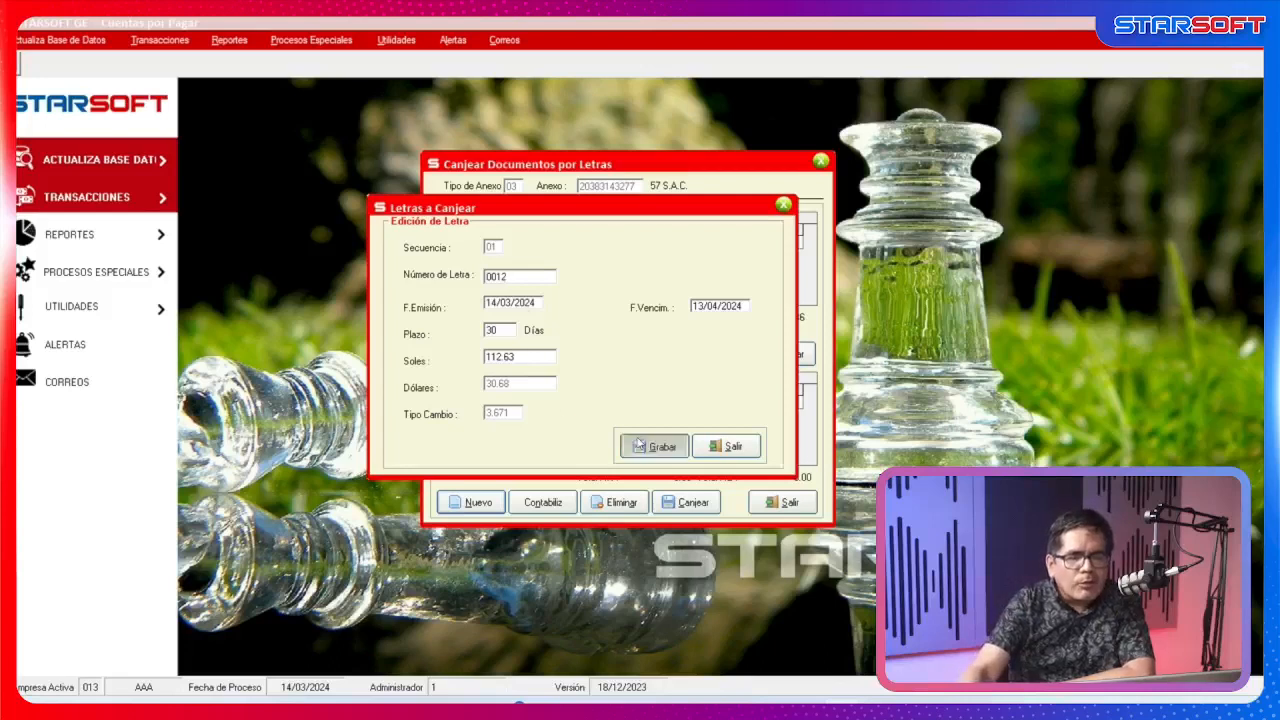
left_click(645, 446)
Edit the letter in sequence 02 and save it with letter number 0013.
left_click(487, 262)
left_click(596, 446)
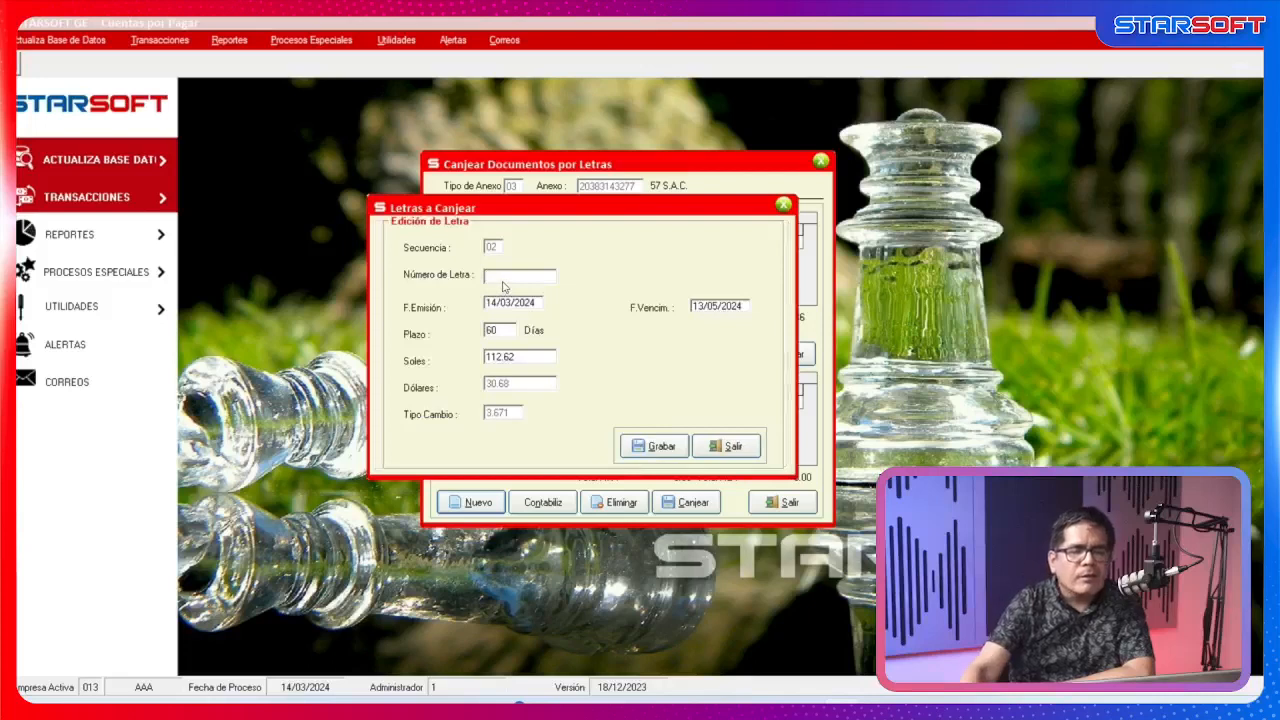
type("0013")
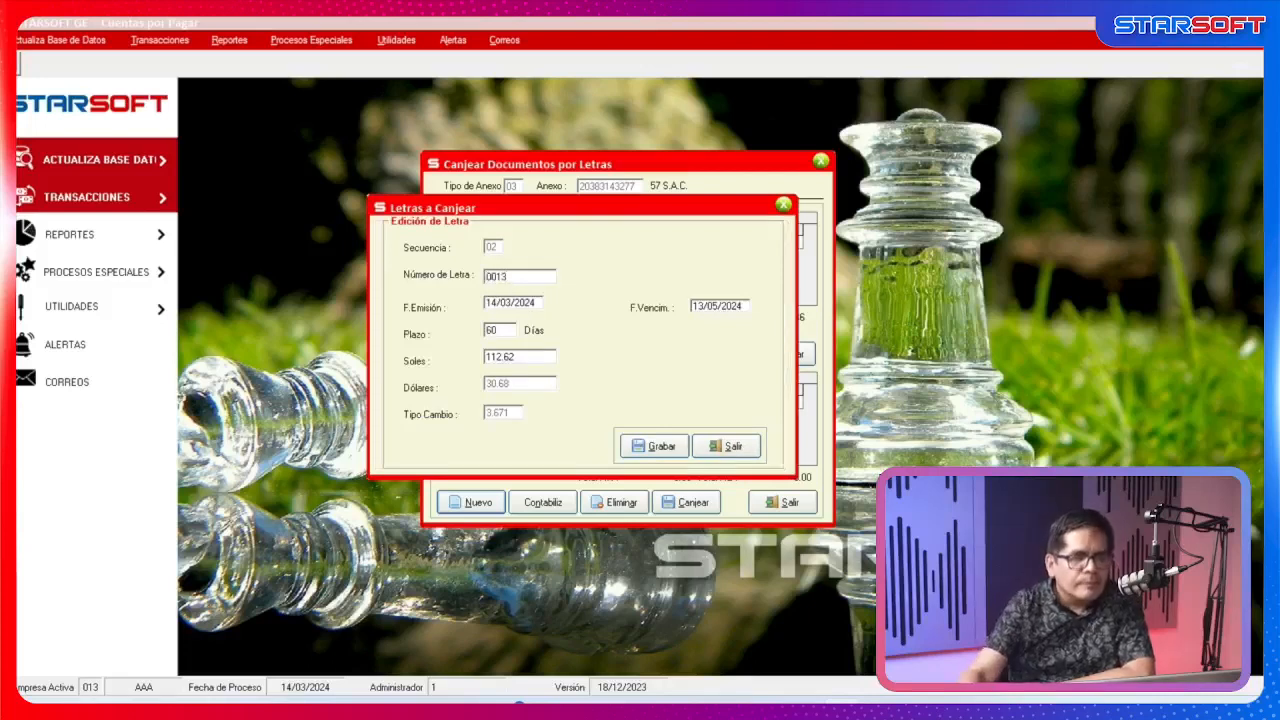
left_click(653, 446)
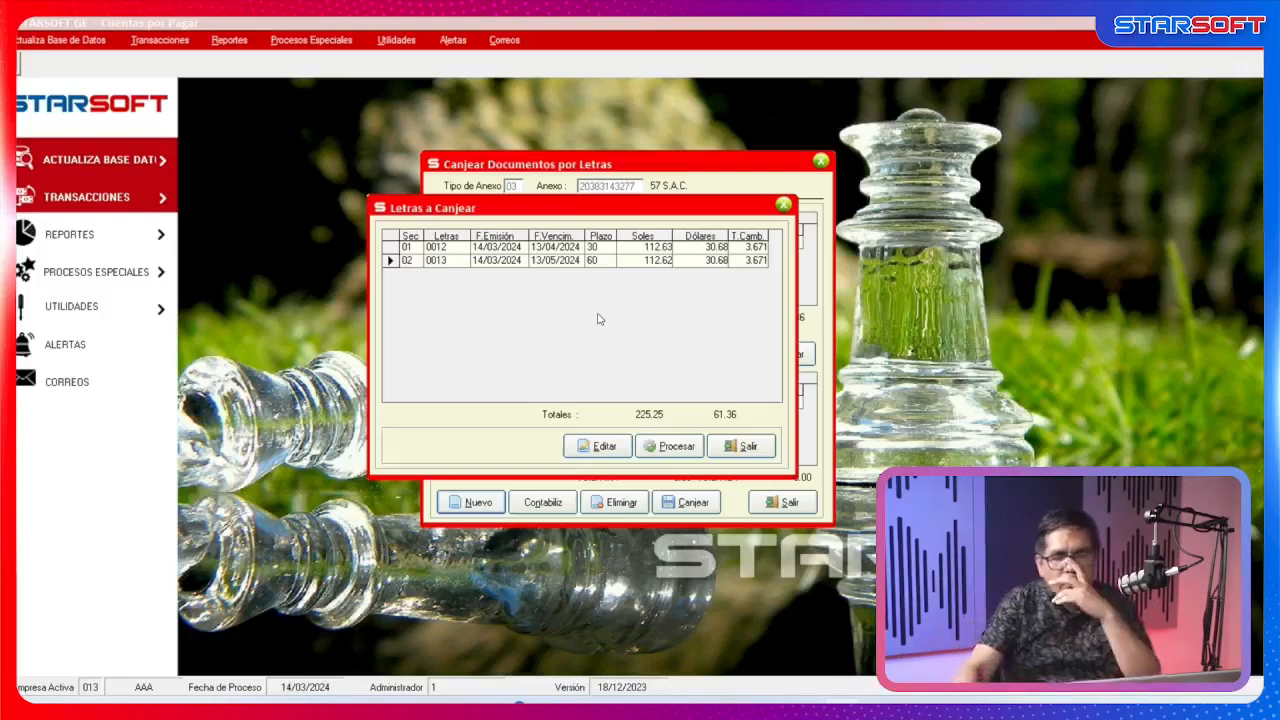
Process and register both letters, assigning them expense concept 0007 LETRAS POR PAGAR MN.
left_click(676, 446)
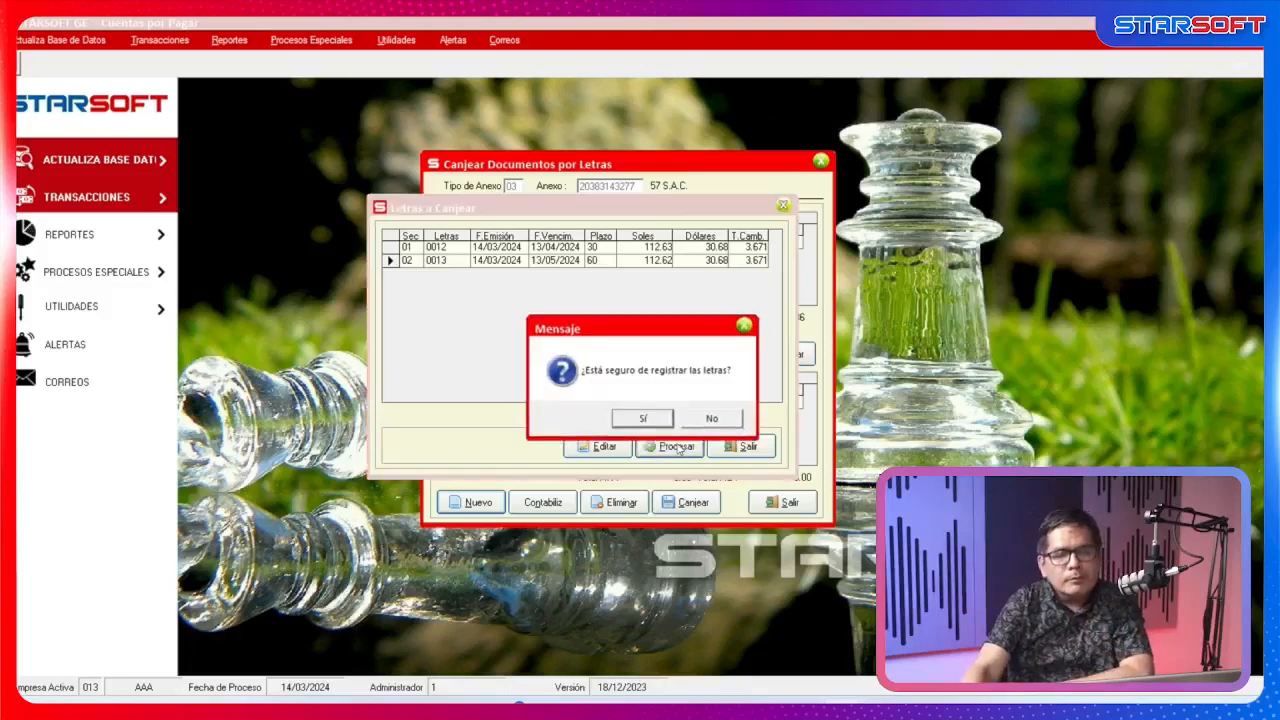
left_click(624, 414)
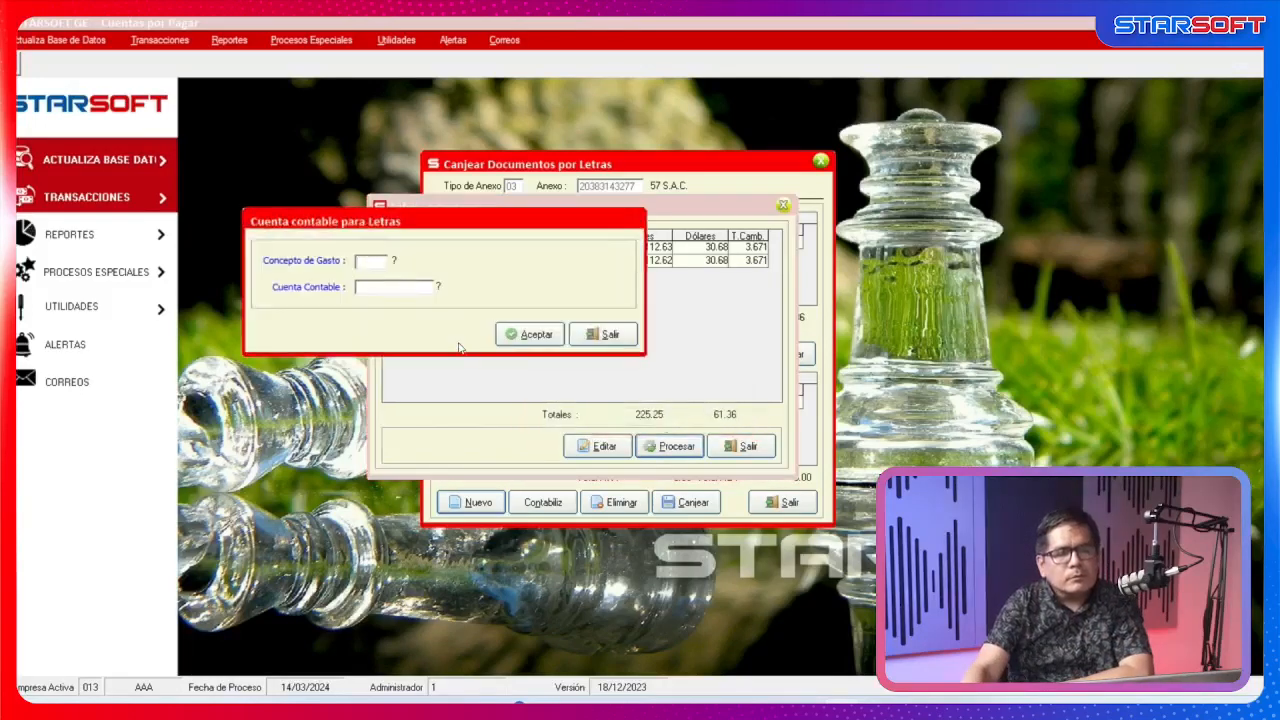
left_click_drag(474, 221, 516, 323)
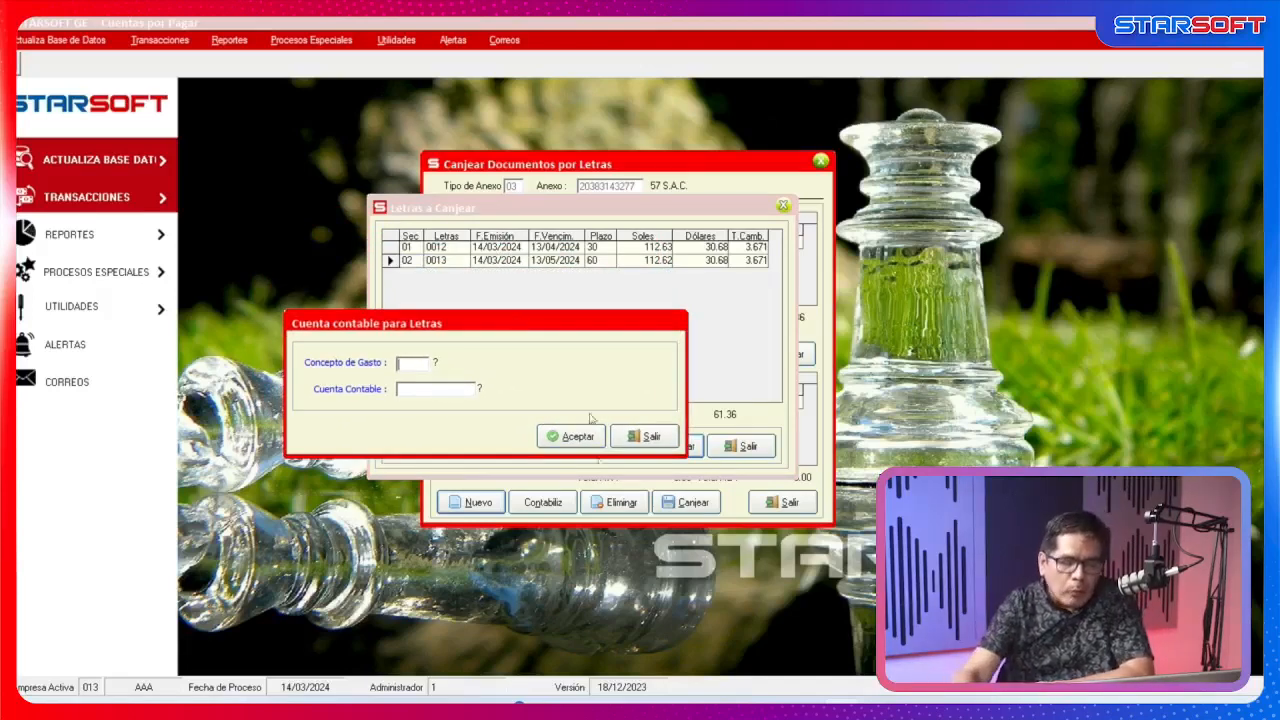
left_click(735, 704)
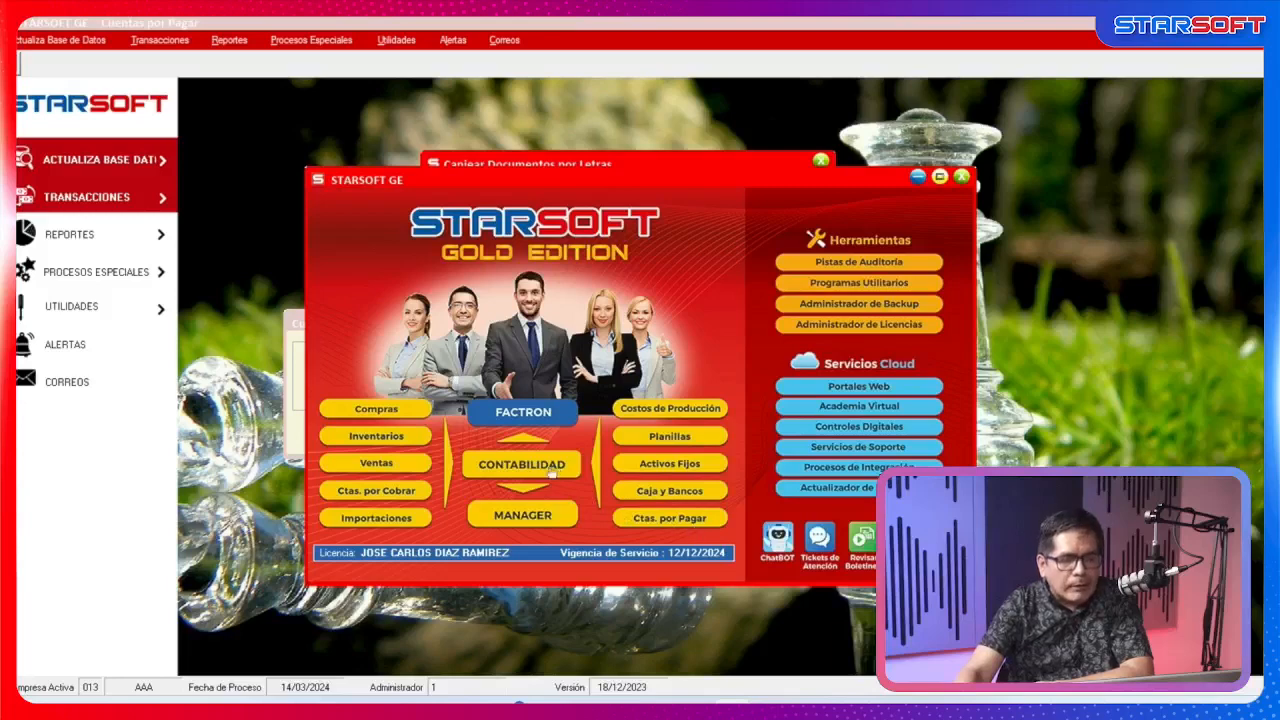
left_click(918, 178)
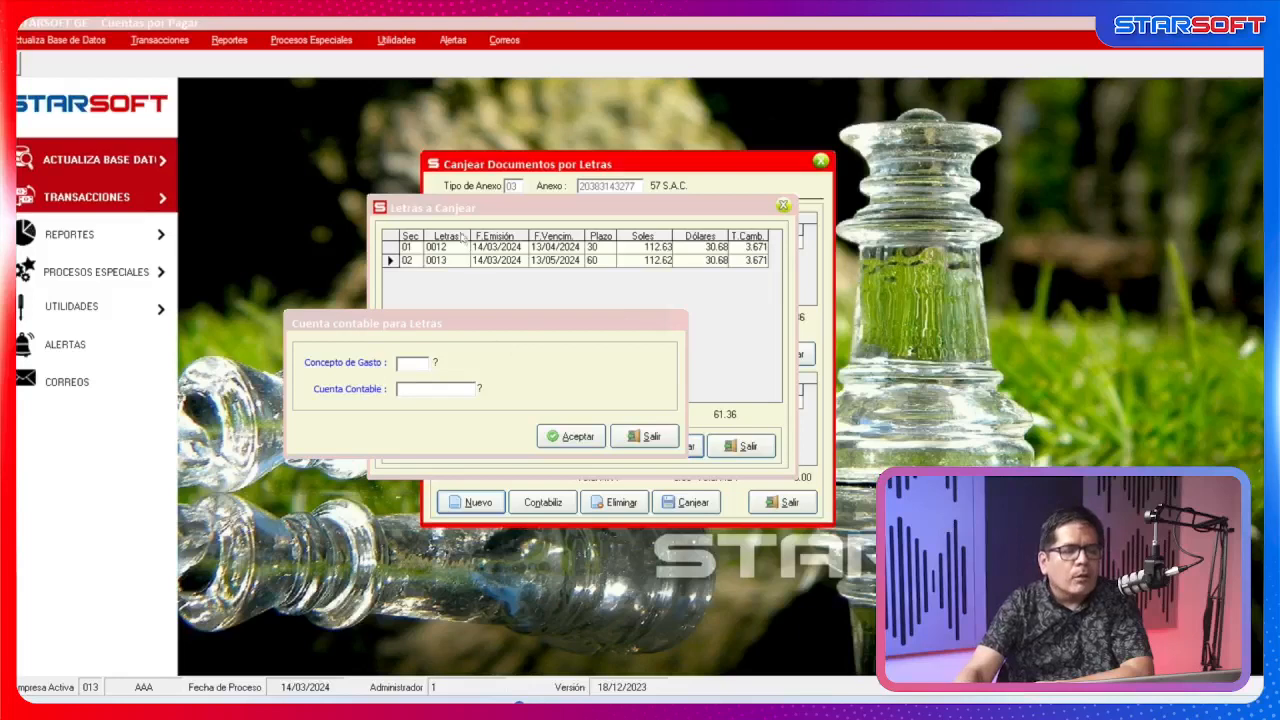
double_click(416, 370)
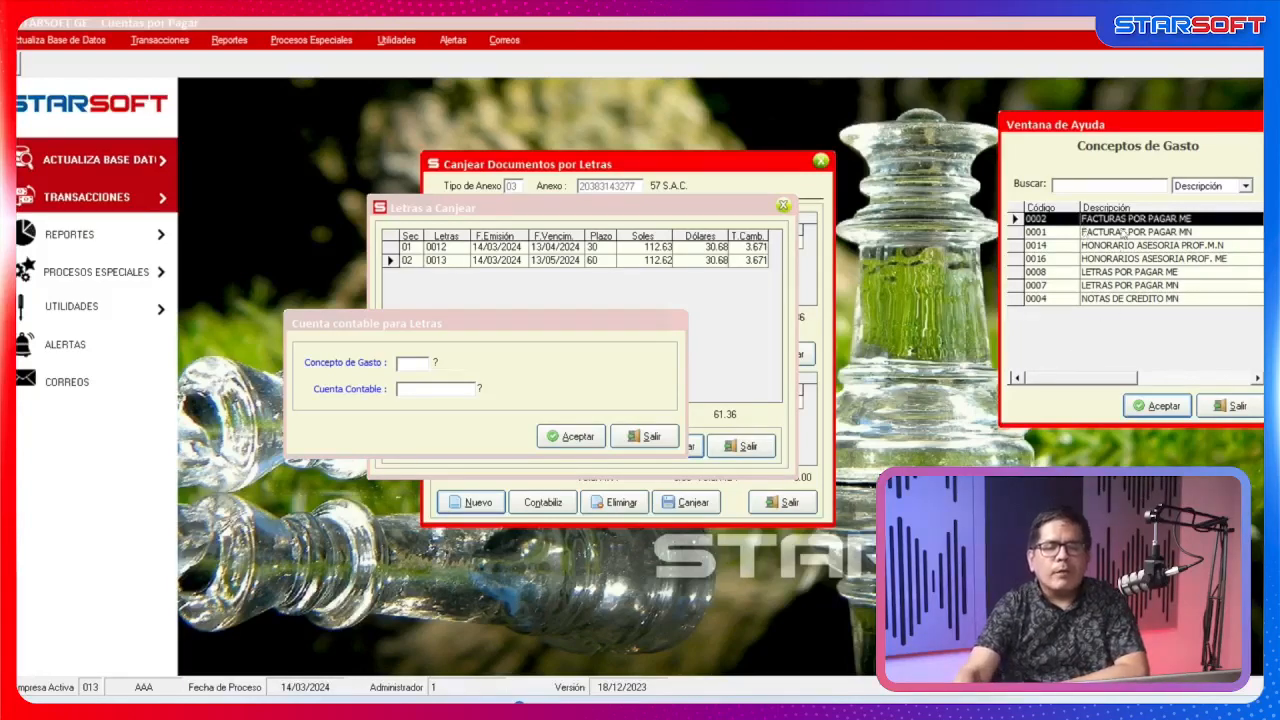
left_click(1150, 277)
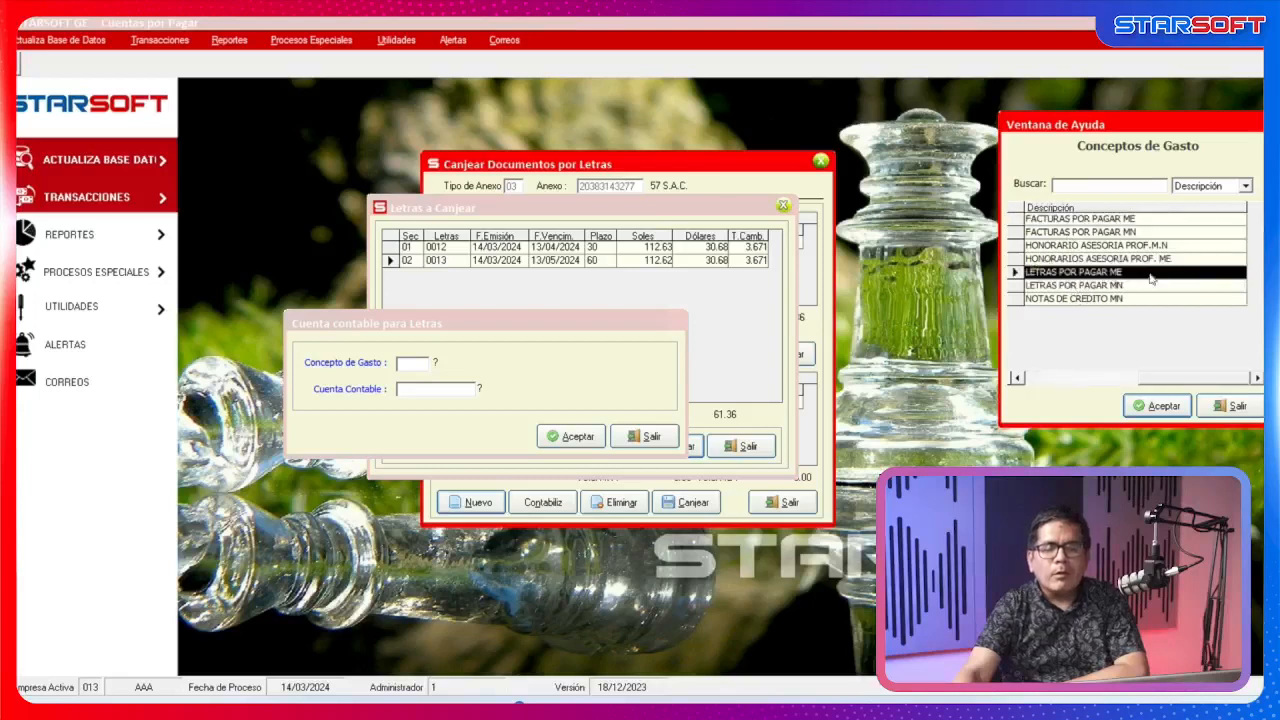
left_click(1152, 286)
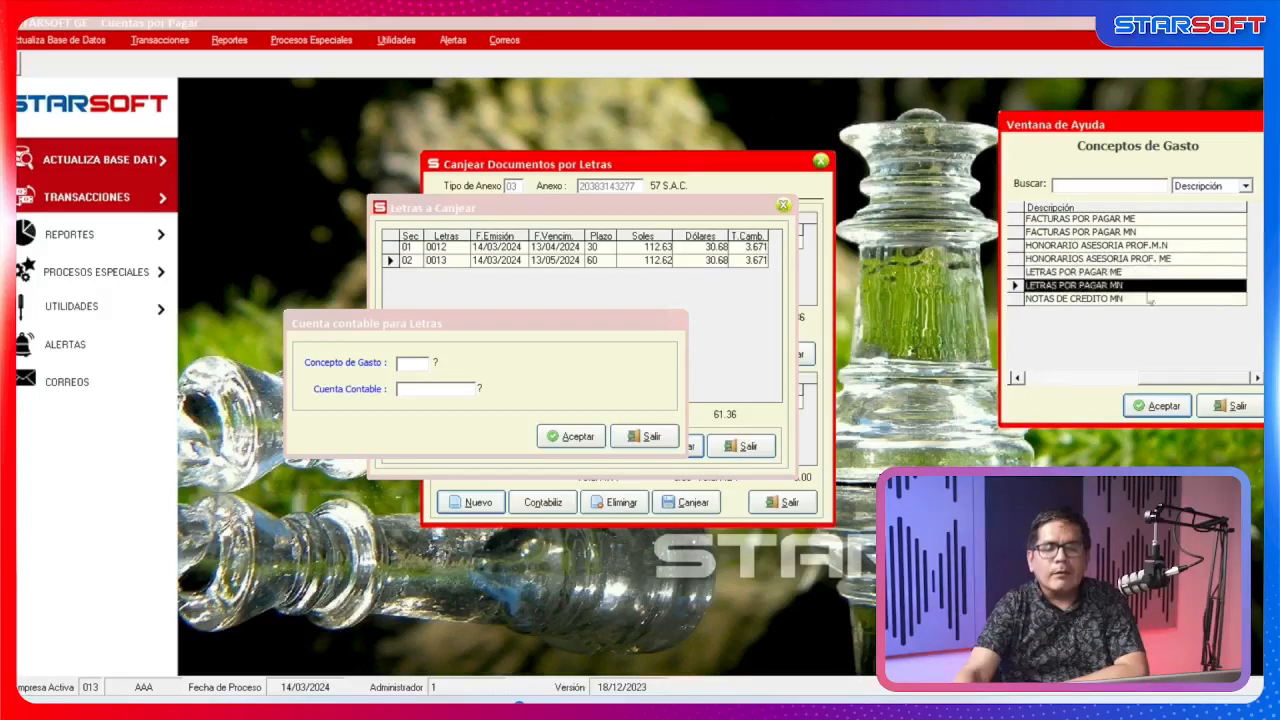
left_click(1072, 373)
left_click_drag(1070, 378, 1052, 378)
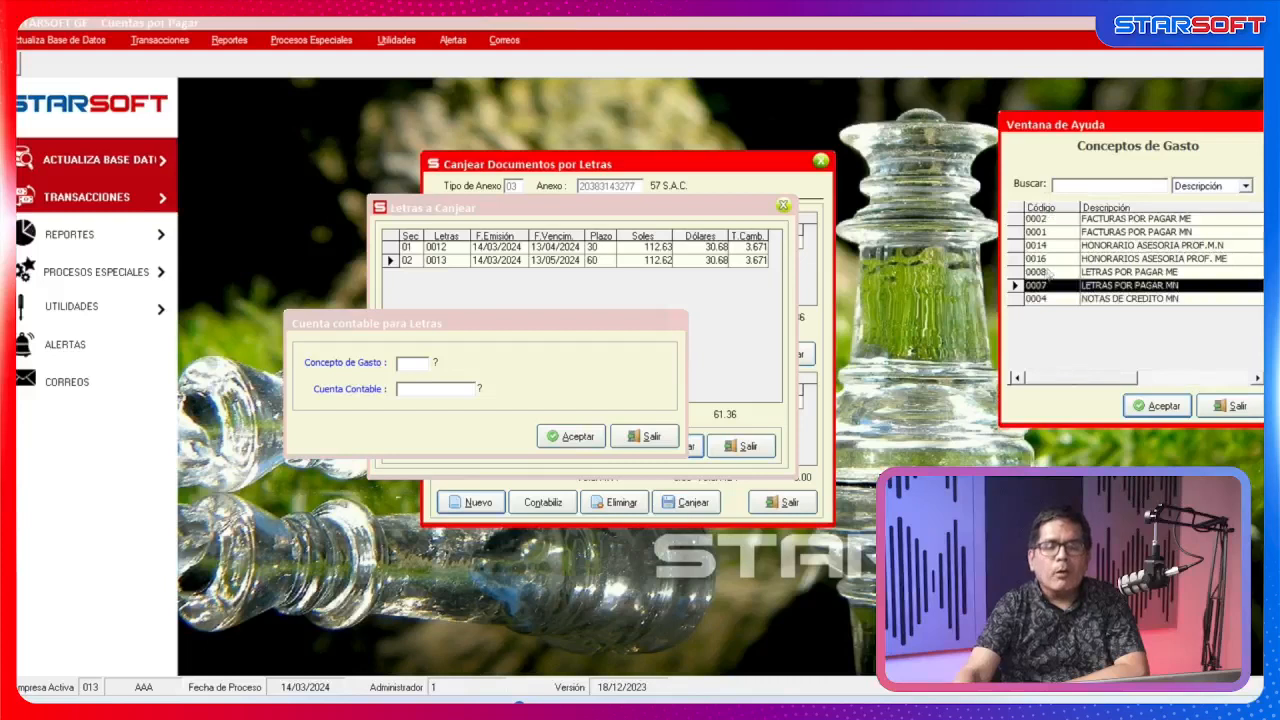
left_click(1160, 406)
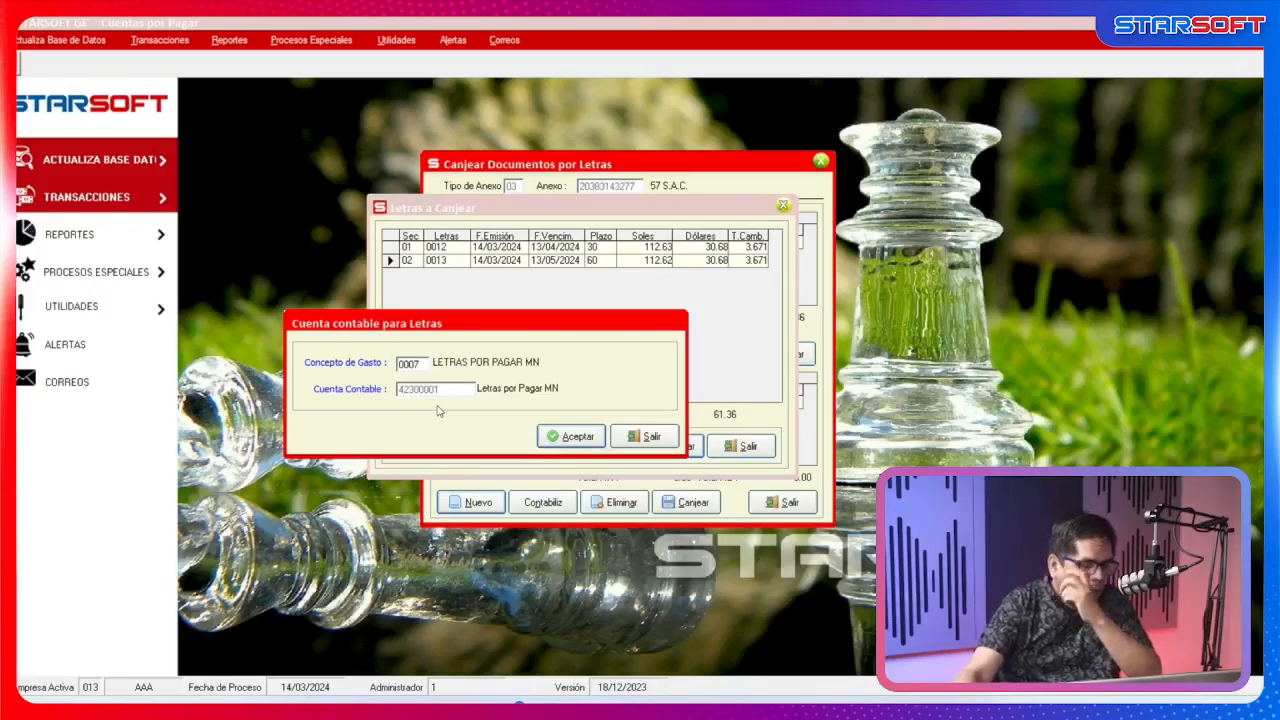
left_click(566, 440)
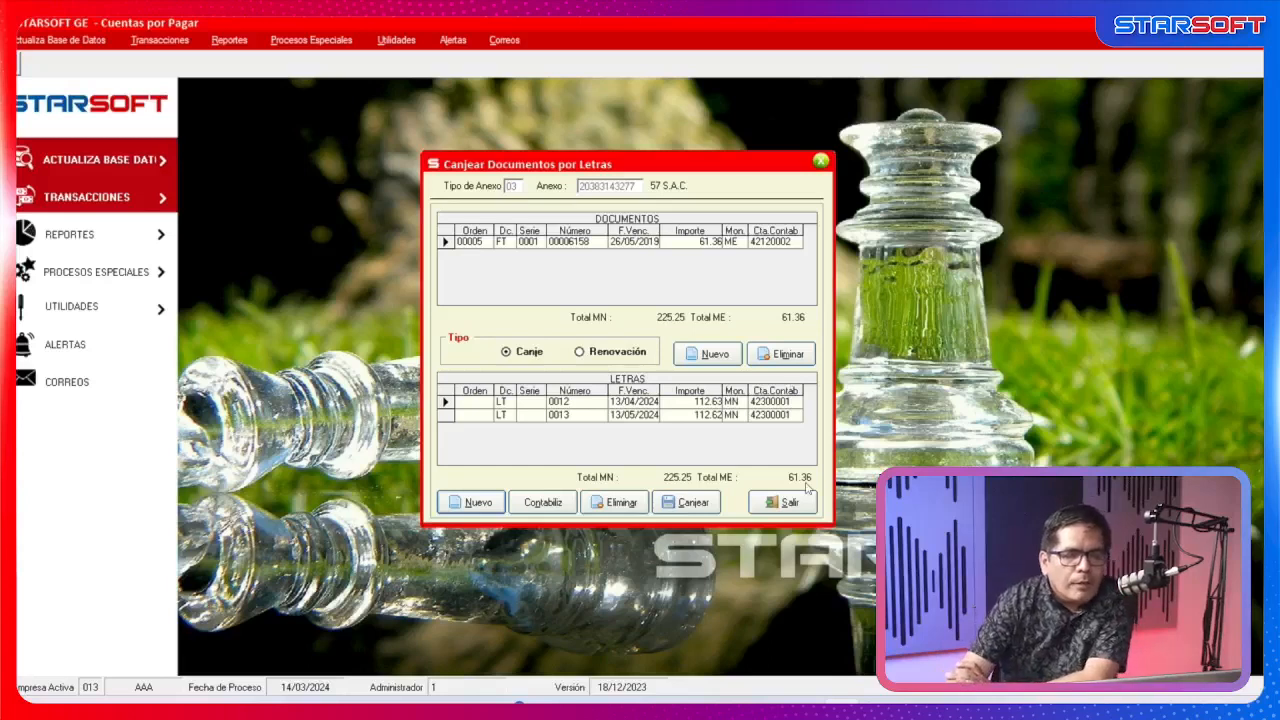
Carry out the exchange of the invoice for the two letters and view the generated voucher maximized at 150%.
left_click(703, 502)
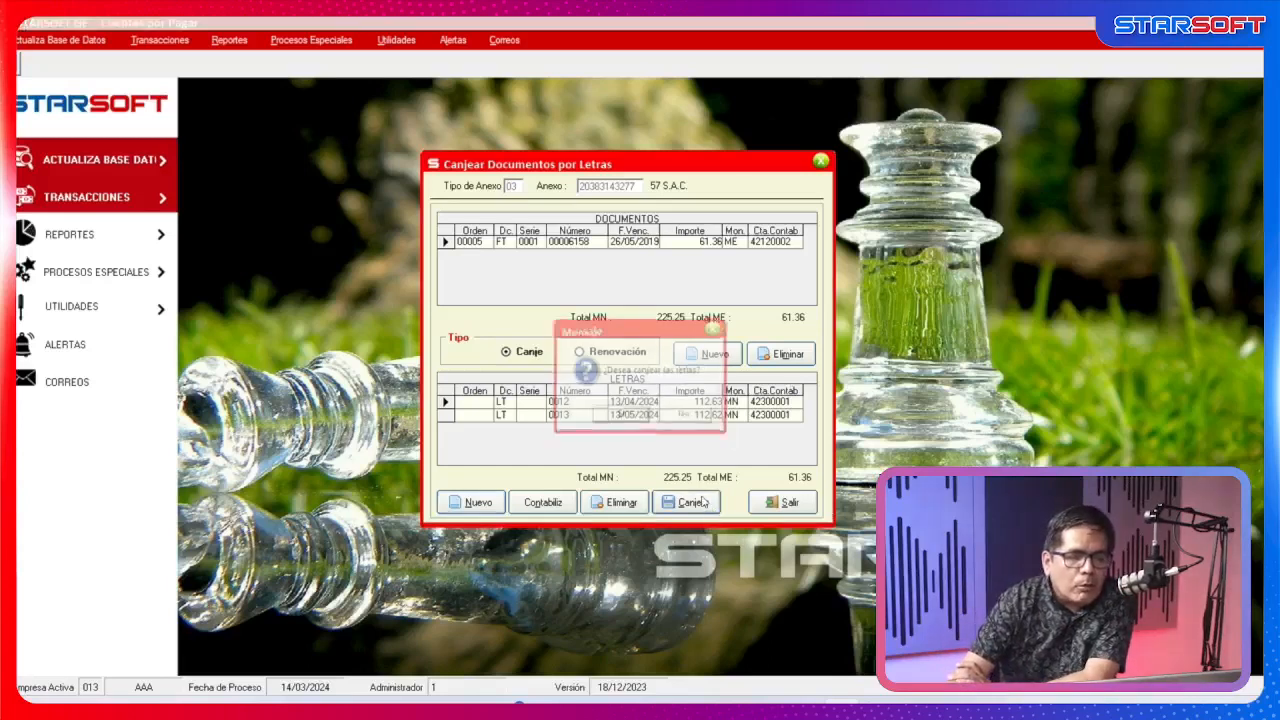
left_click(628, 417)
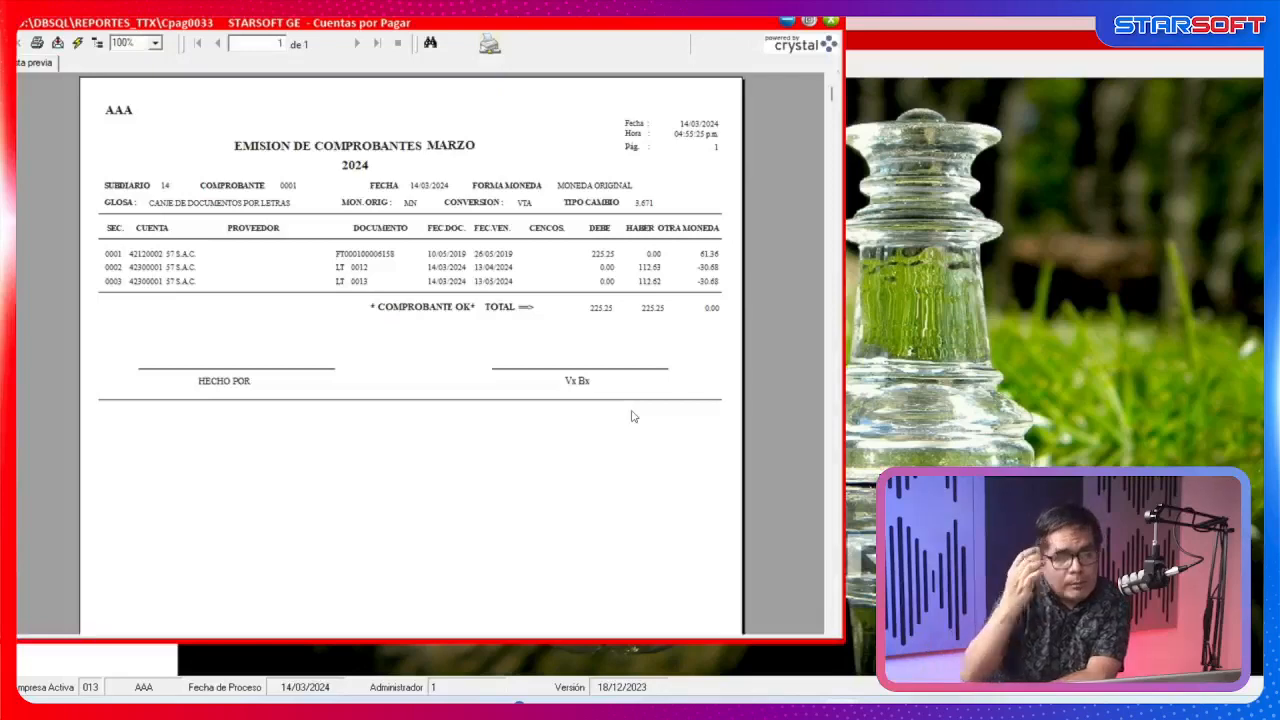
left_click(155, 43)
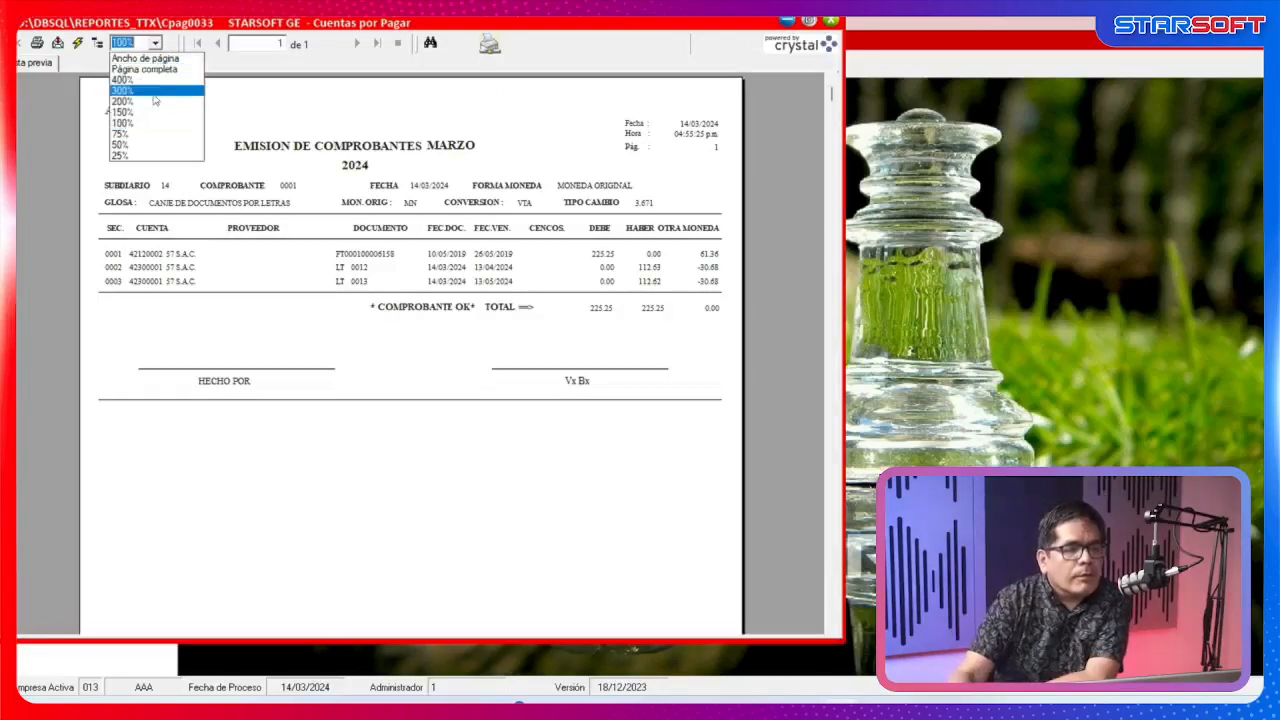
left_click(155, 113)
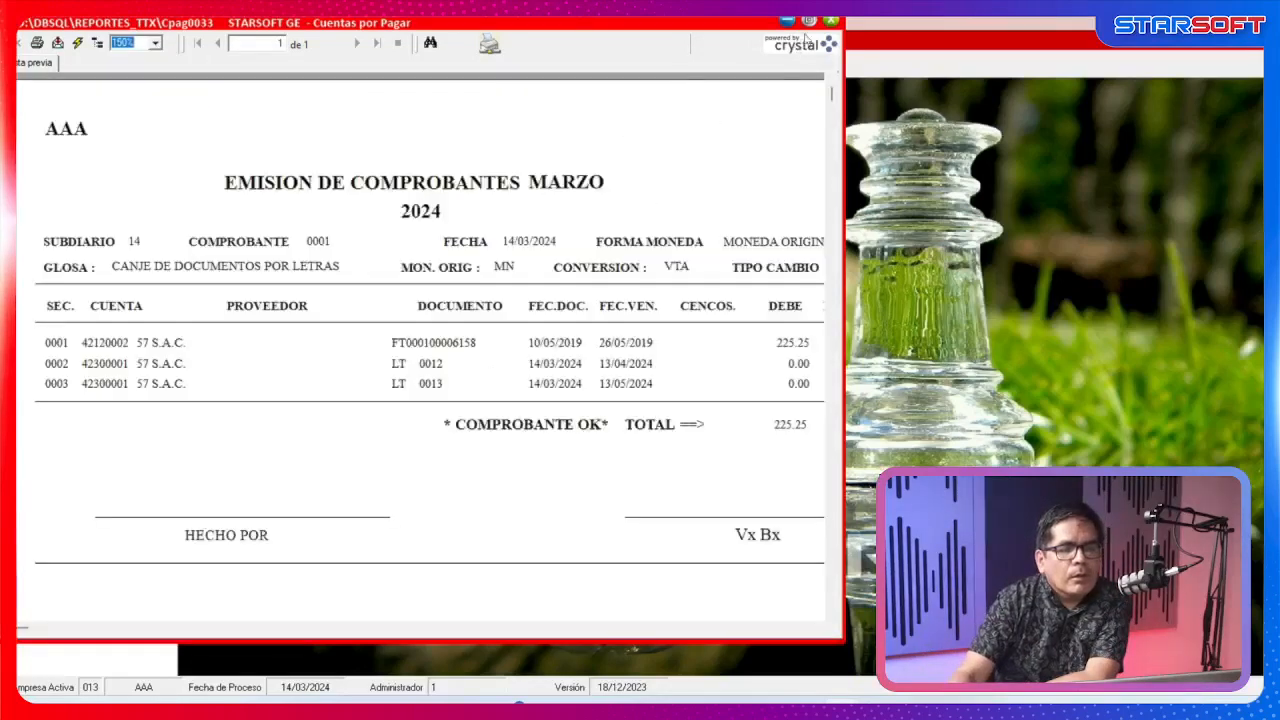
left_click(810, 22)
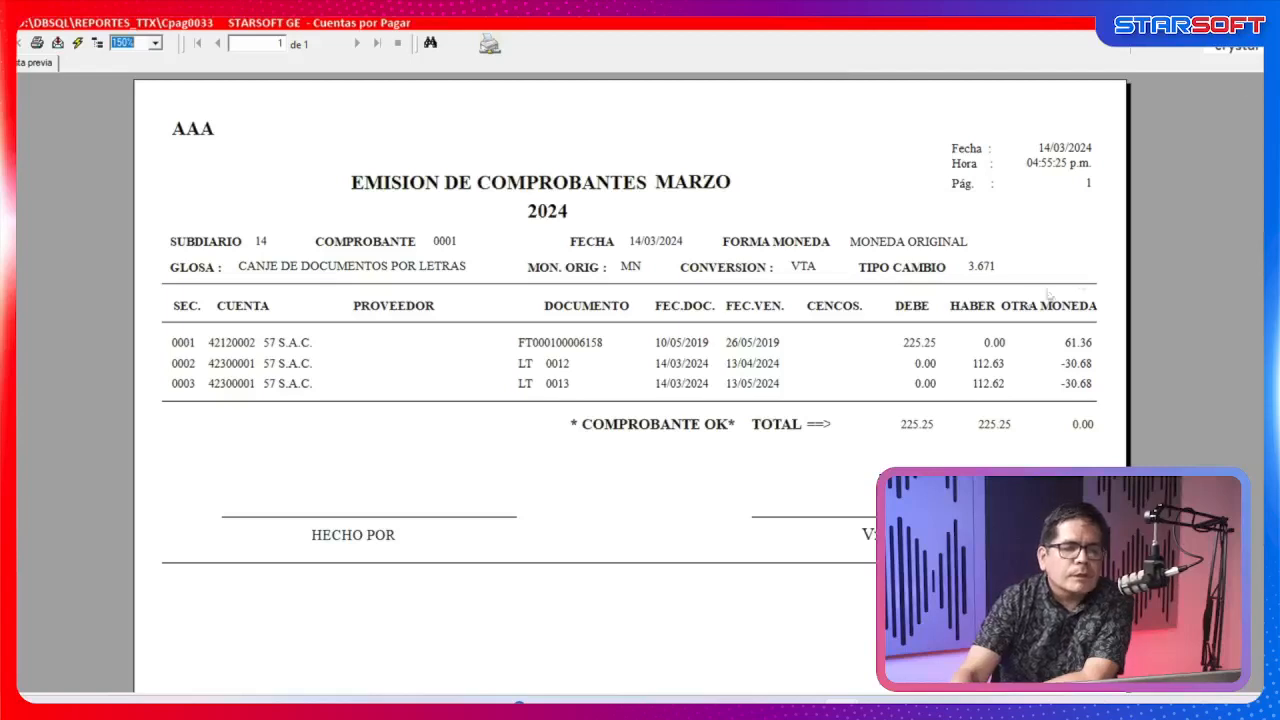
Examine the voucher's subdiario and comprobante number, and close the voucher and the letter exchange window.
left_click(265, 250)
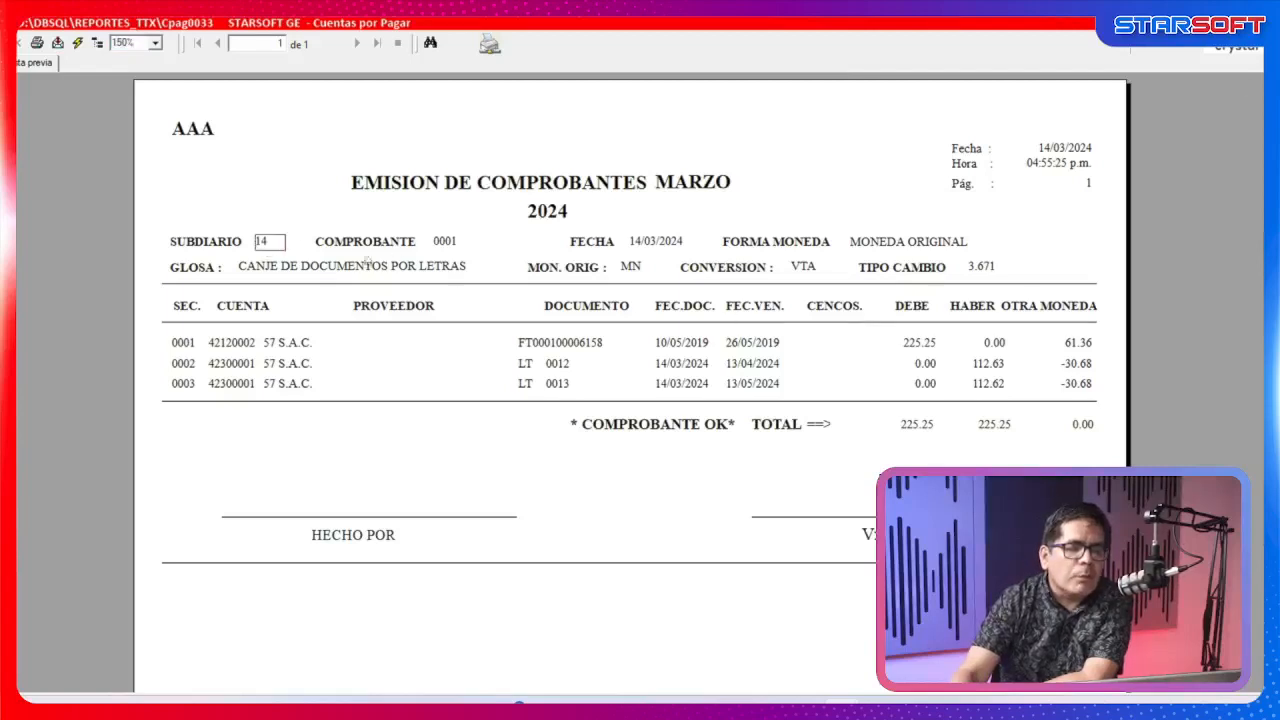
left_click(445, 243)
left_click(262, 250)
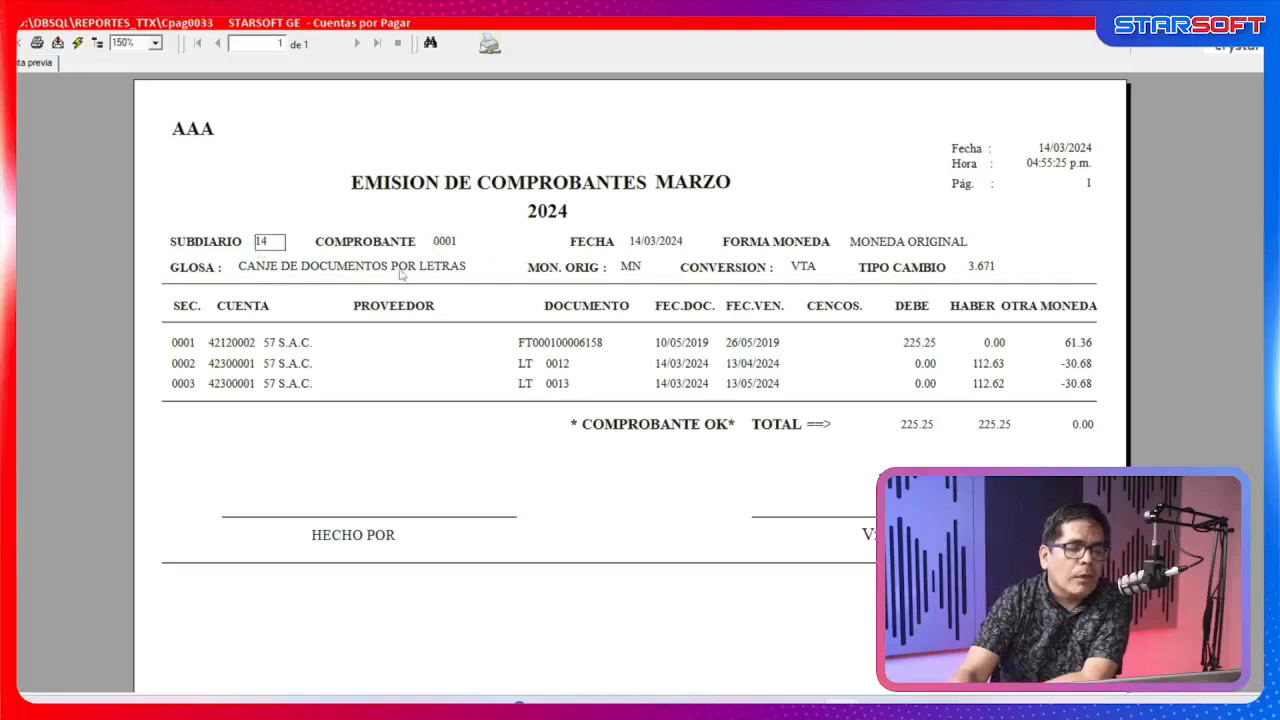
left_click(450, 245)
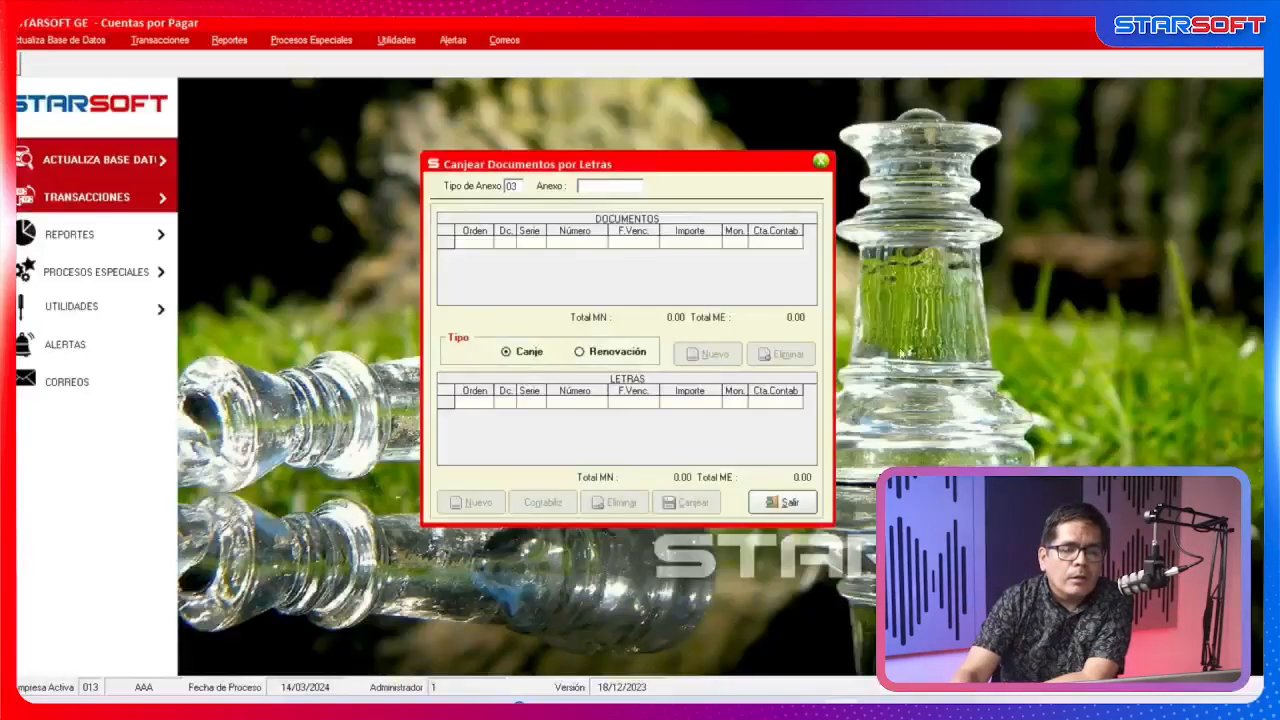
left_click(786, 502)
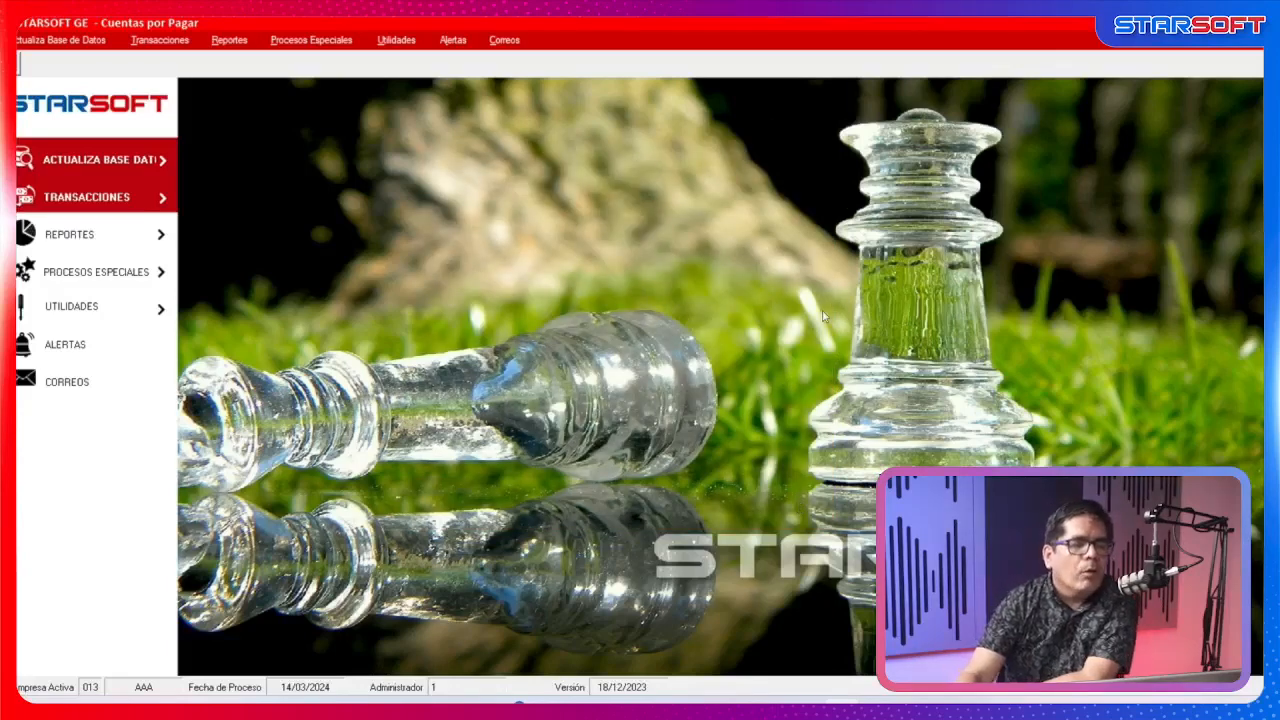
Review letters 0012 and 0013 and their status in the register of payable documents, and close the register.
left_click(187, 44)
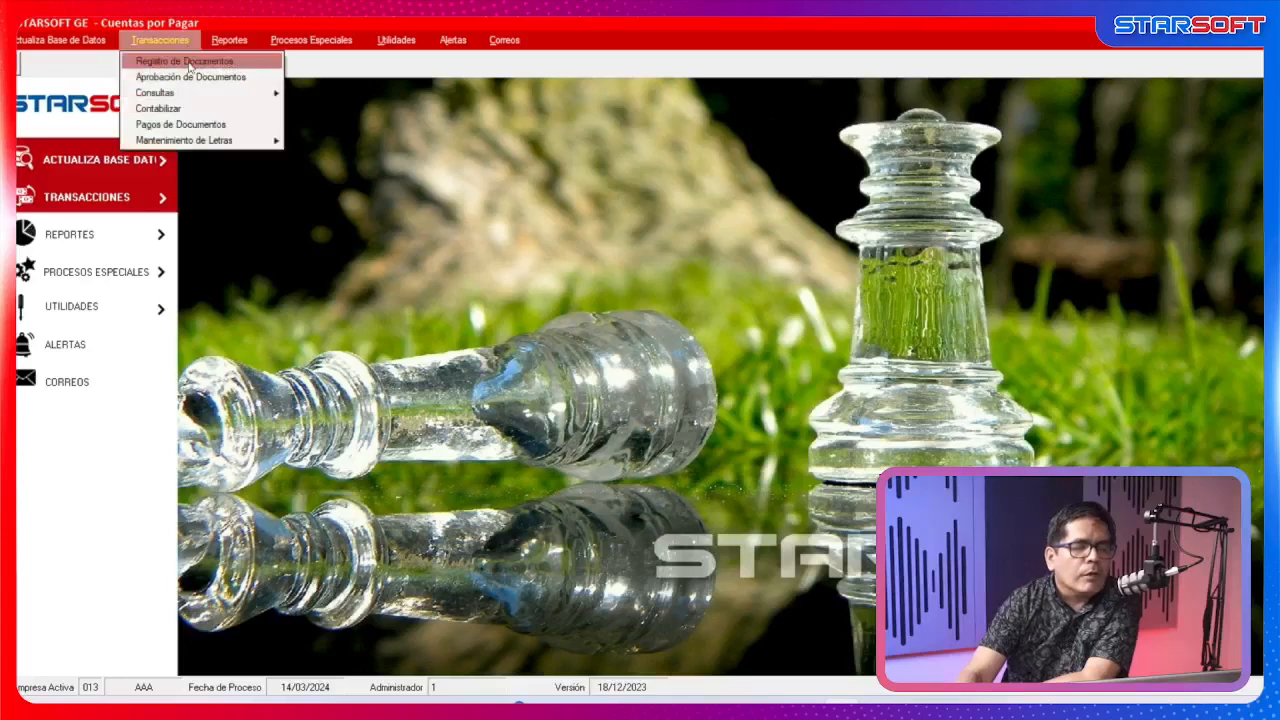
left_click(189, 63)
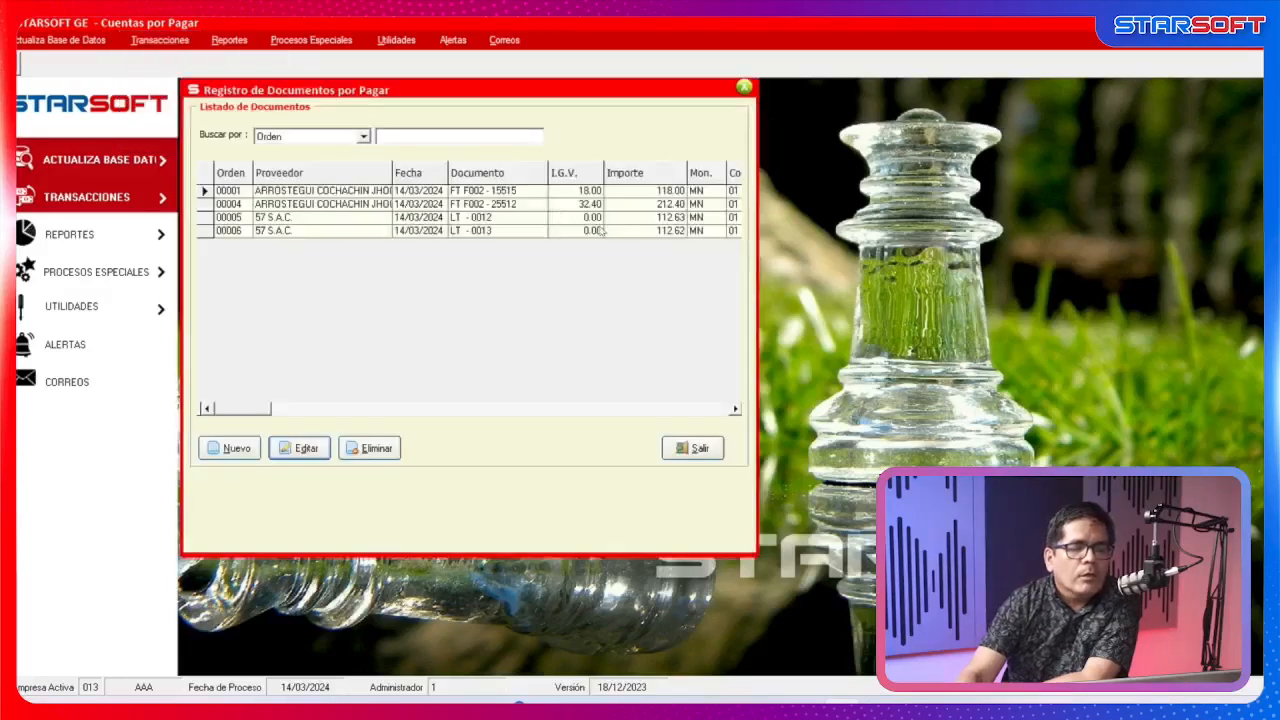
left_click(735, 409)
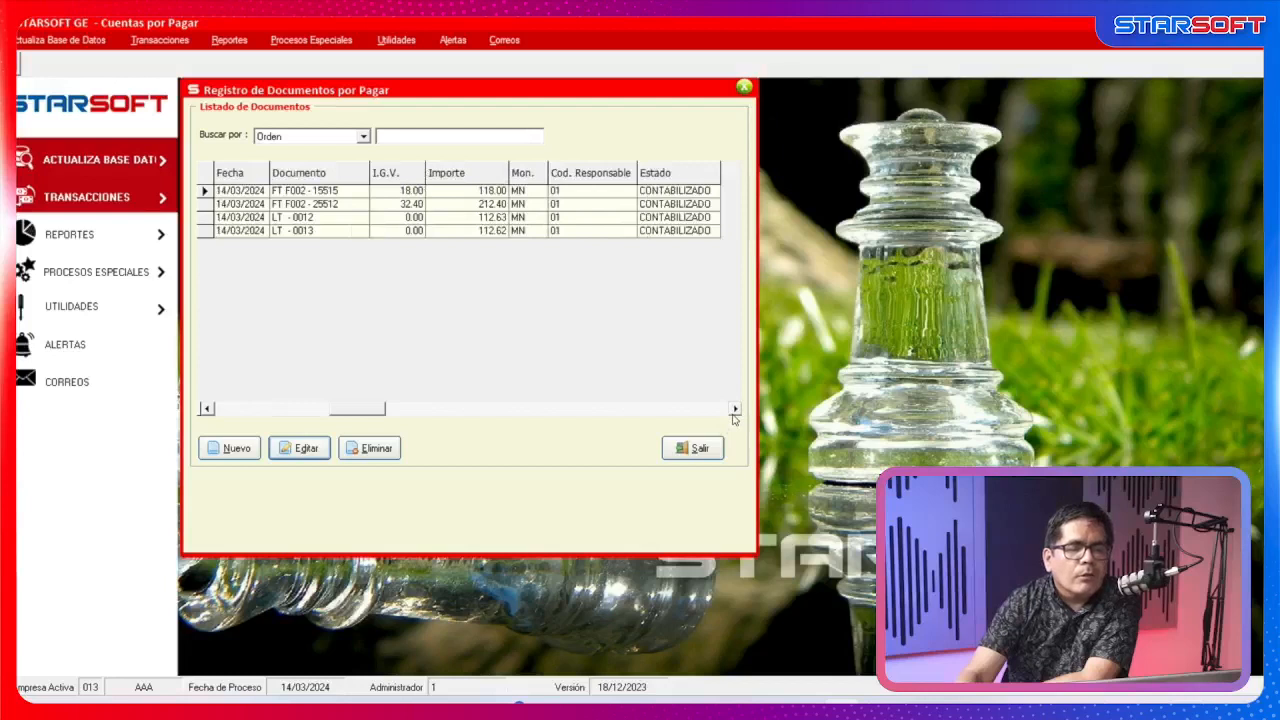
left_click(240, 412)
left_click(307, 219)
left_click(310, 231)
left_click(315, 219)
left_click(311, 231)
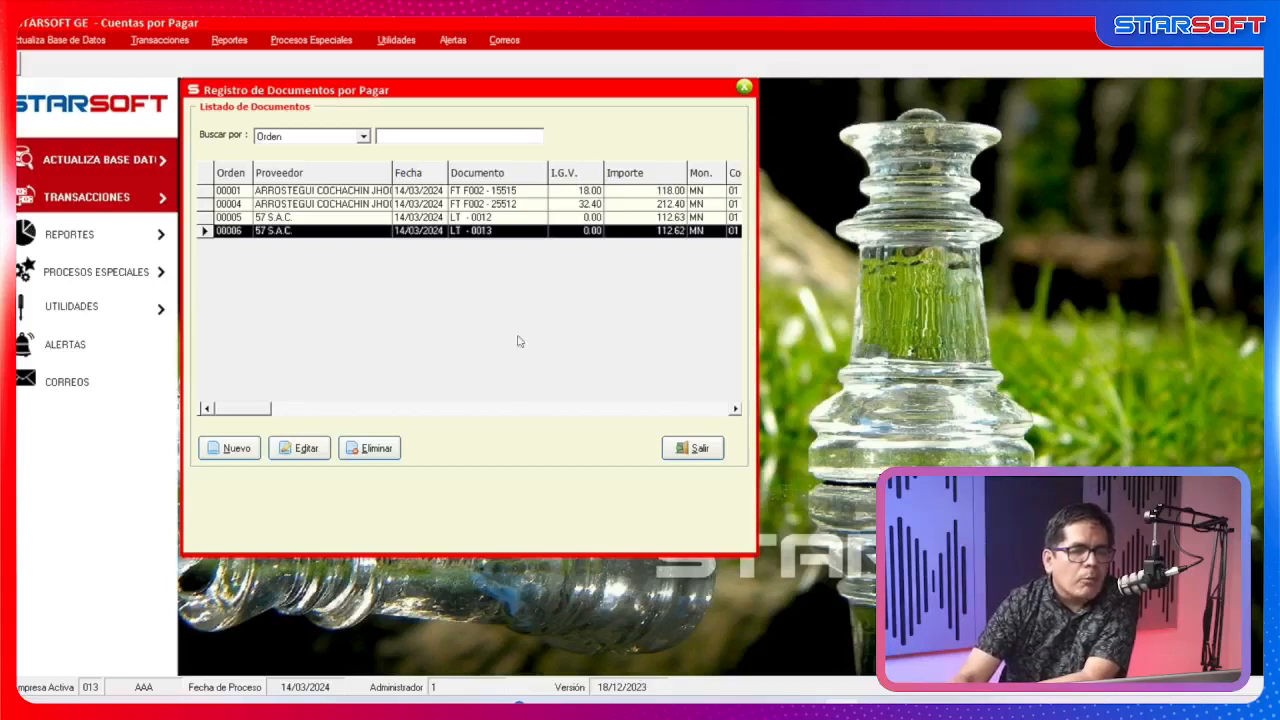
left_click(700, 449)
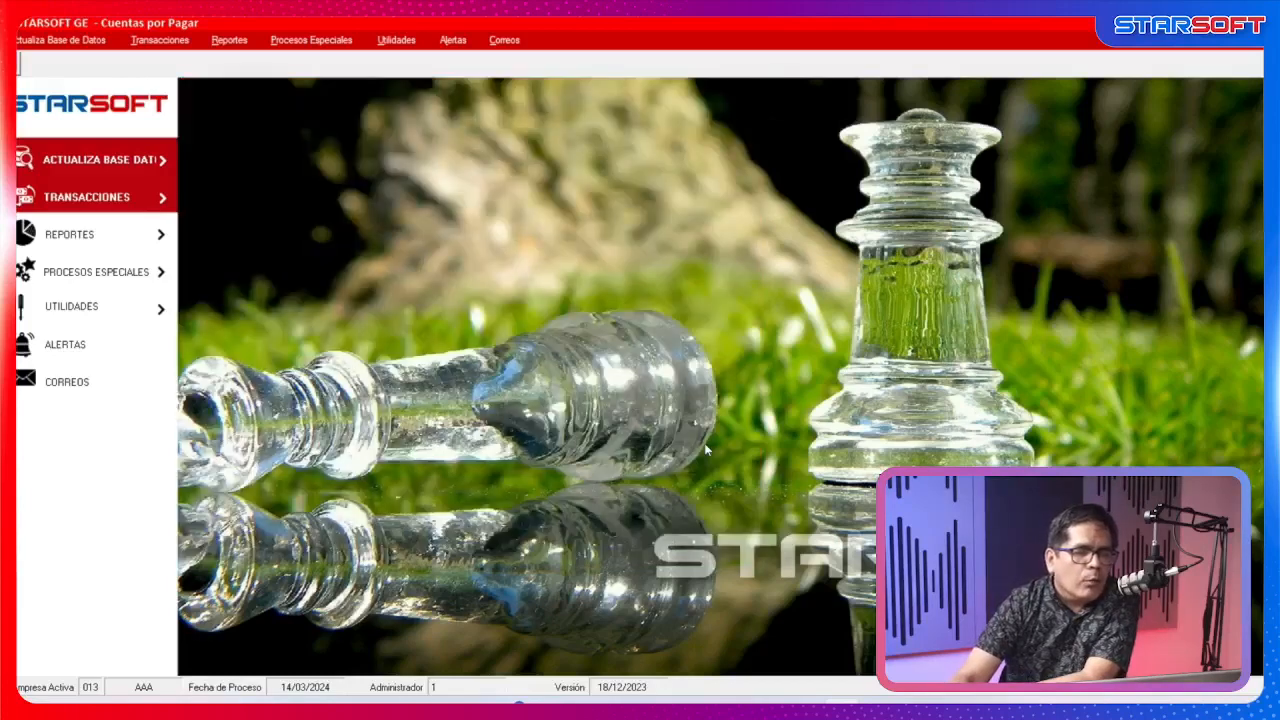
Generate the Por Pagar a la Fecha report for all suppliers, ordered by Proveedor, Fech.Vence, Documento, and view it at 150%.
left_click(232, 40)
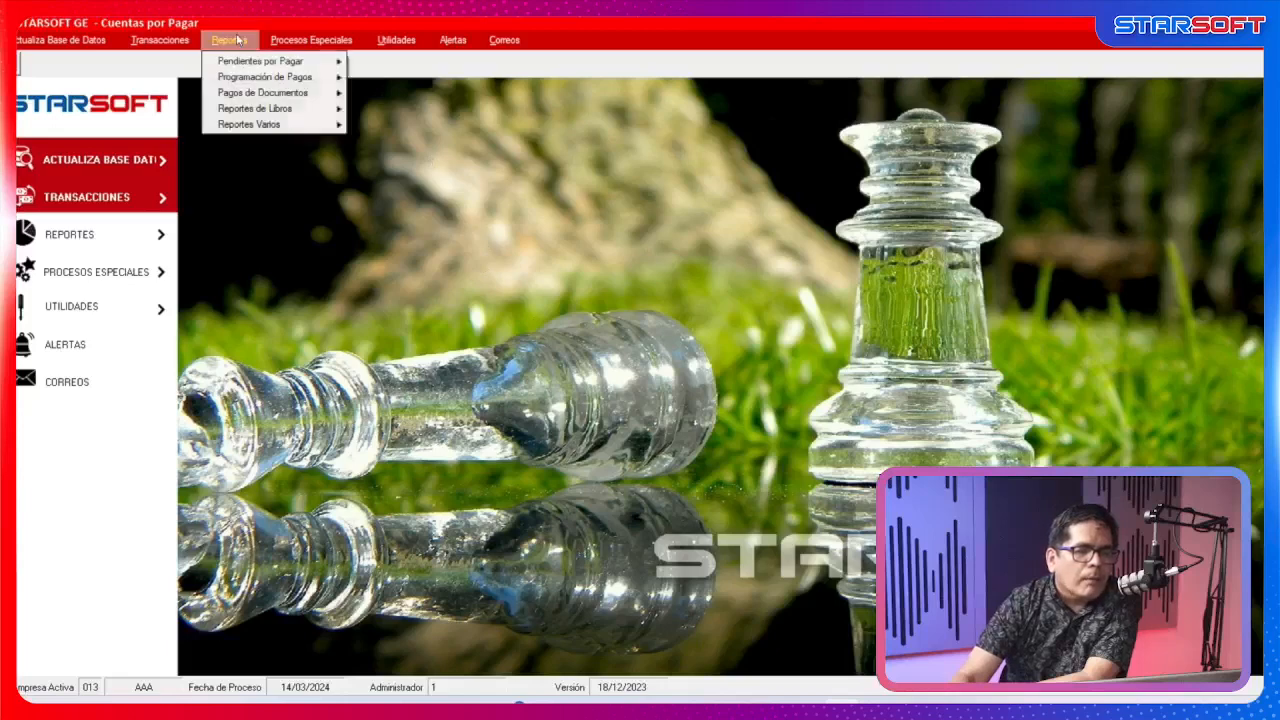
mouse_move(278, 62)
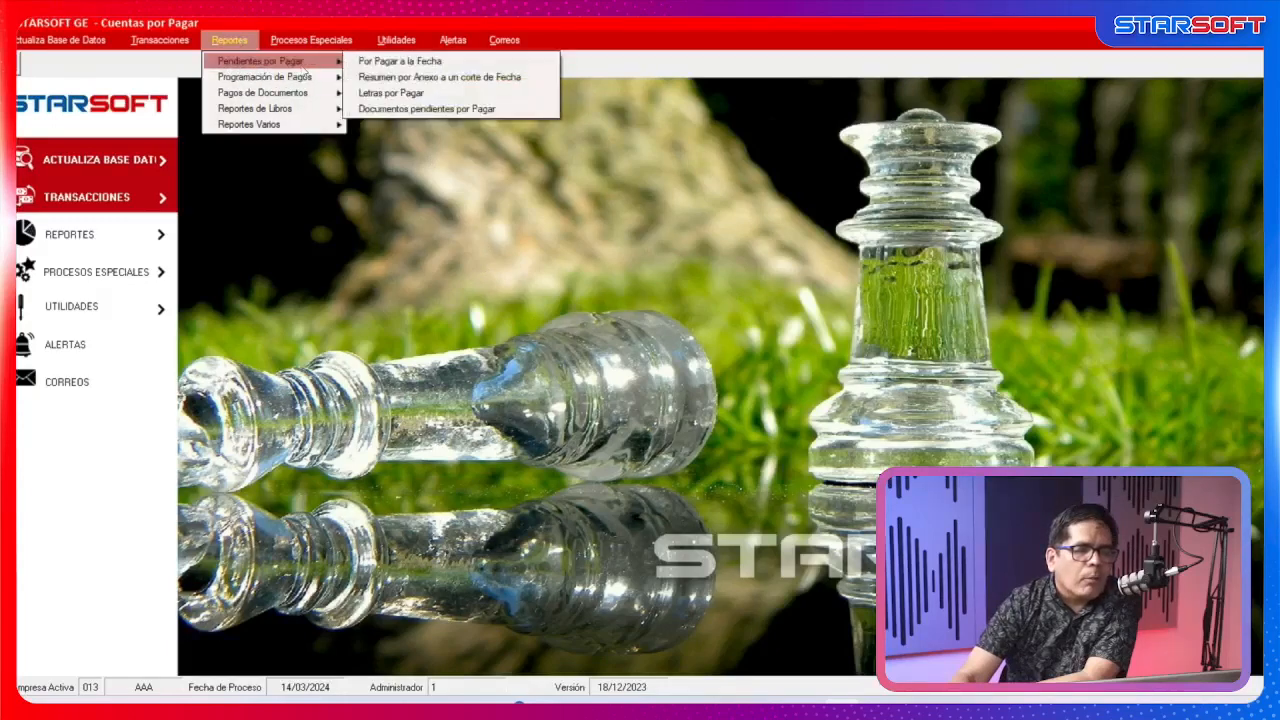
left_click(415, 66)
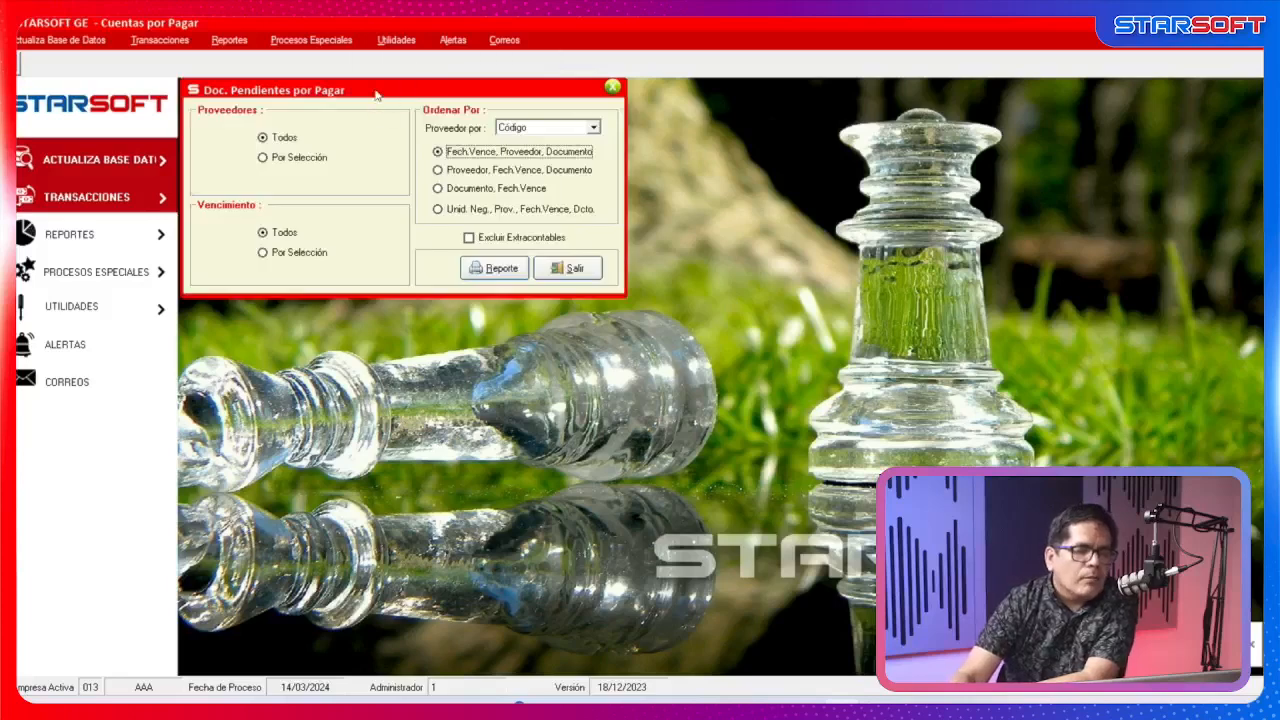
left_click_drag(378, 92, 465, 111)
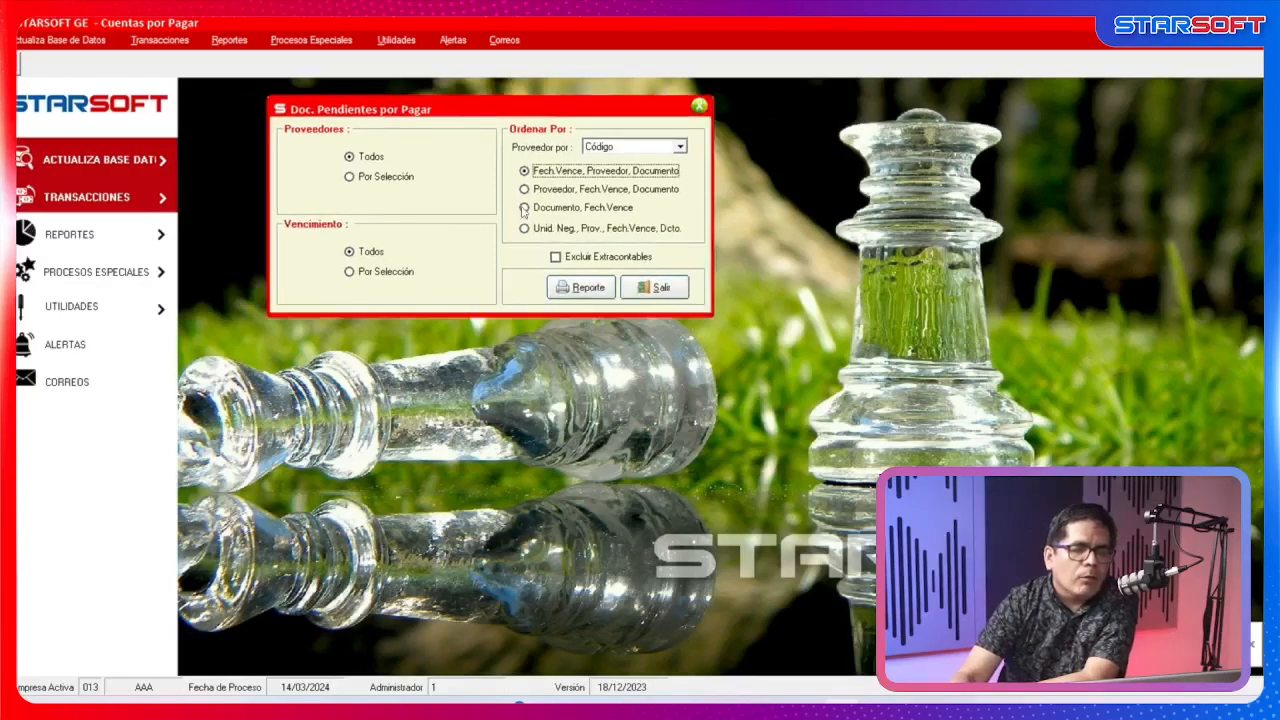
left_click(580, 190)
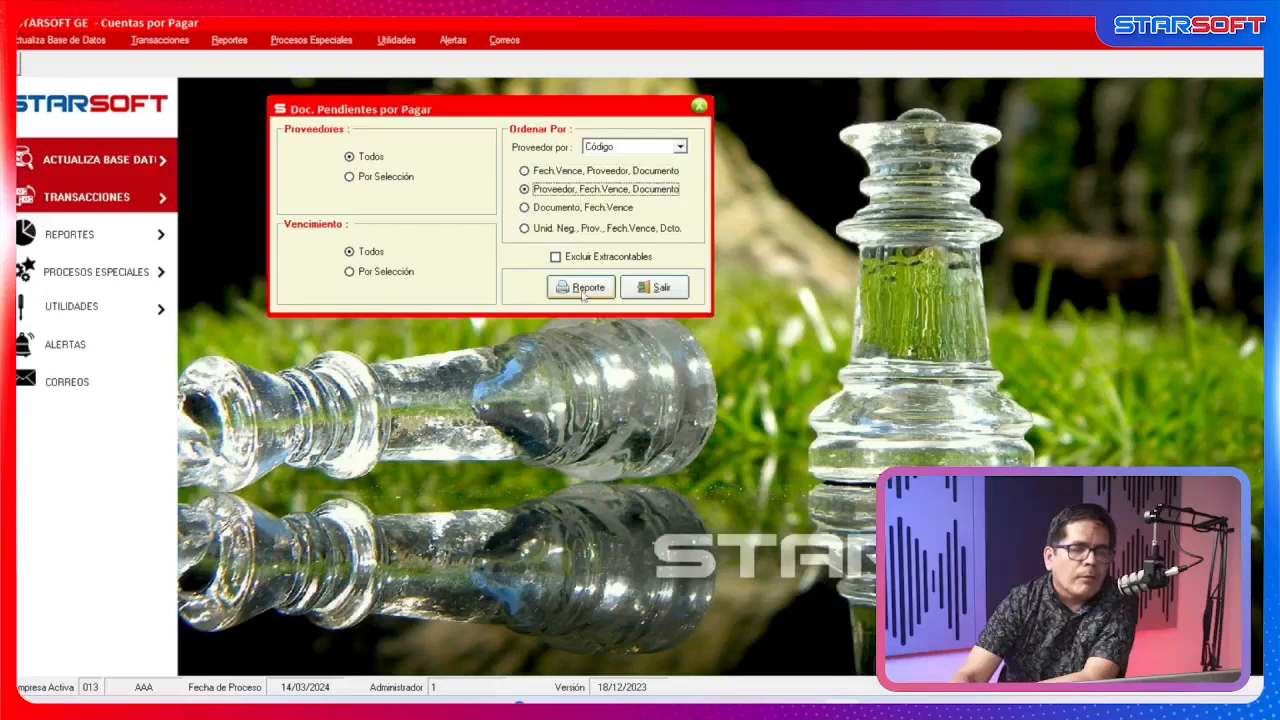
left_click(584, 288)
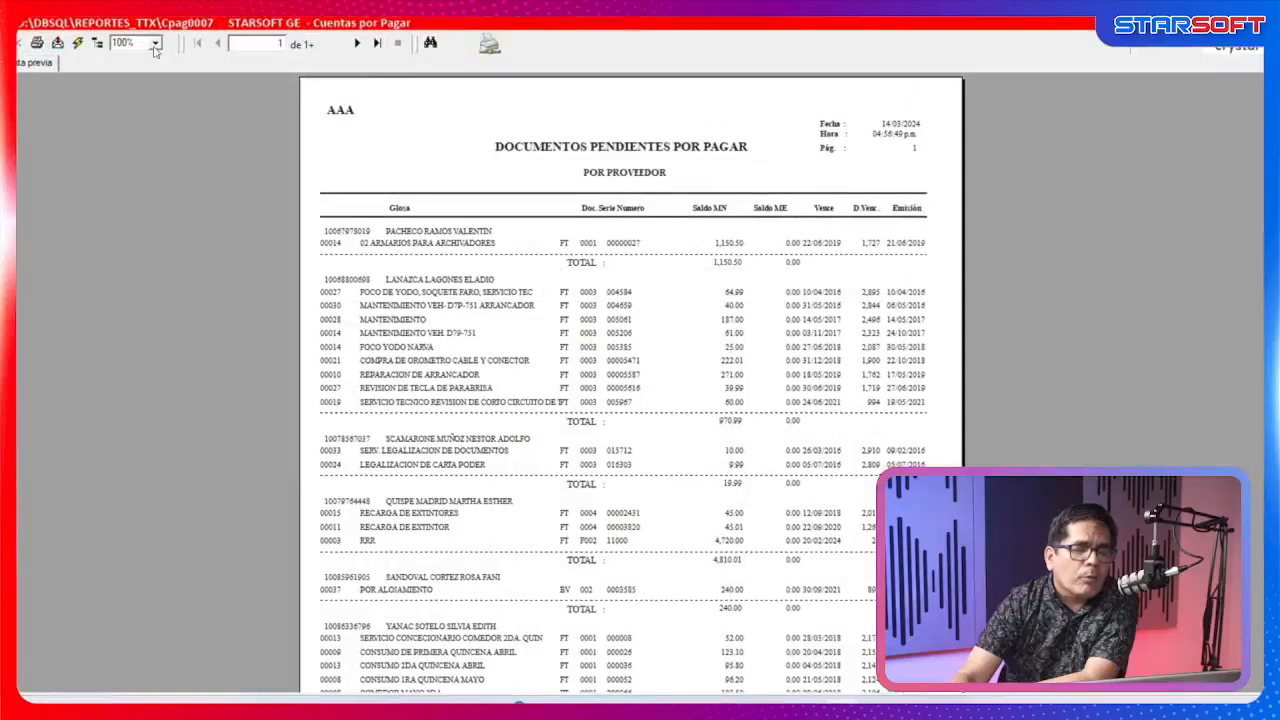
left_click(155, 43)
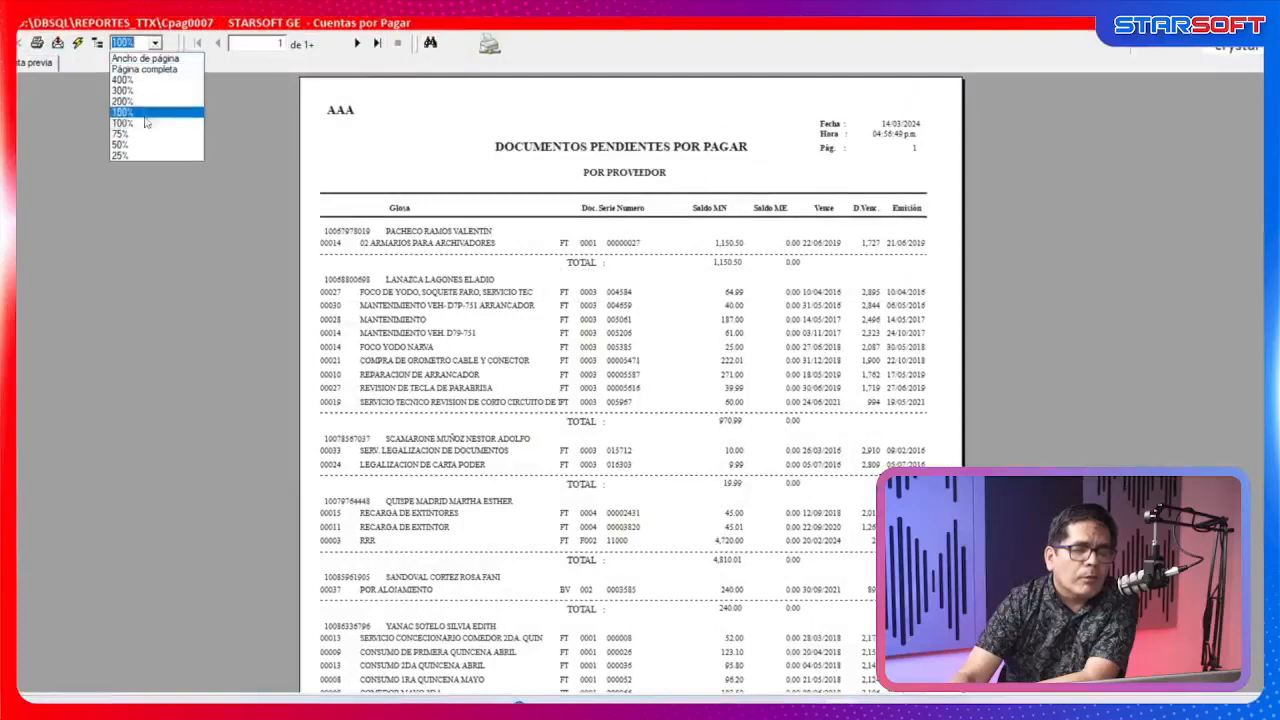
left_click(145, 113)
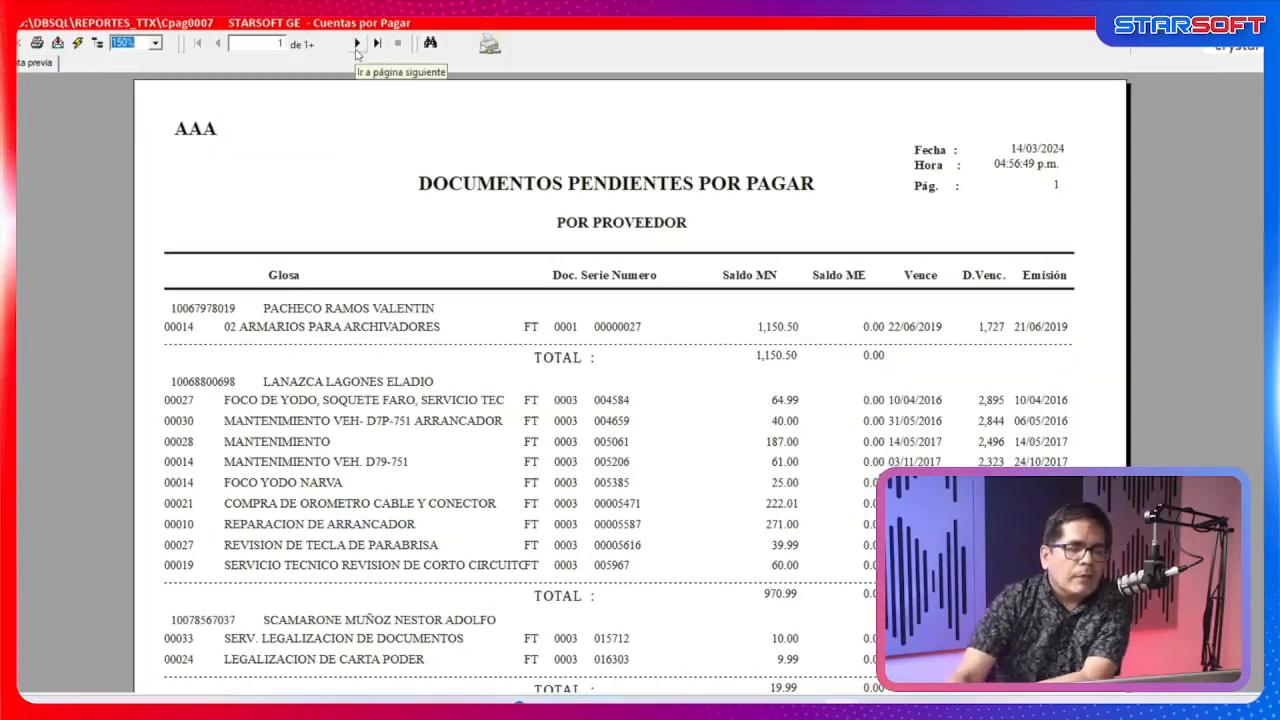
Examine the final pages and the first page of the report of pending payable documents.
left_click(377, 43)
scroll(500, 264, "up", 3)
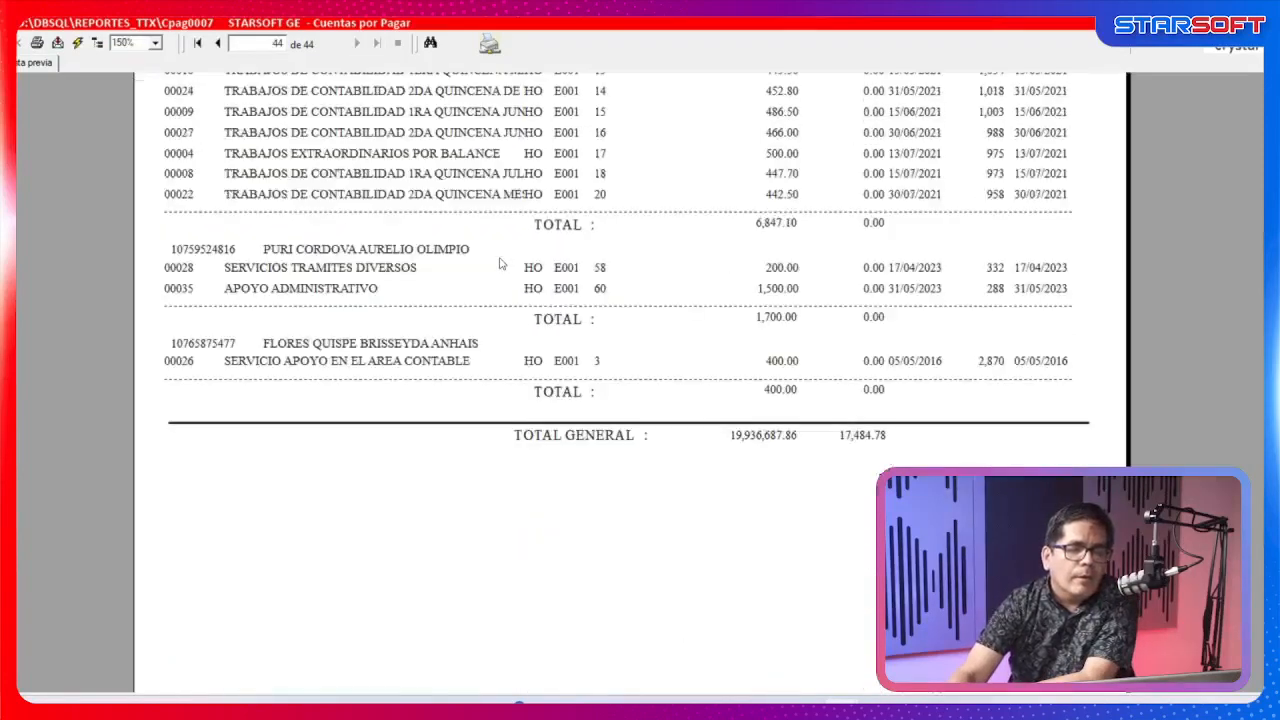
left_click(605, 442)
scroll(615, 360, "up", 5)
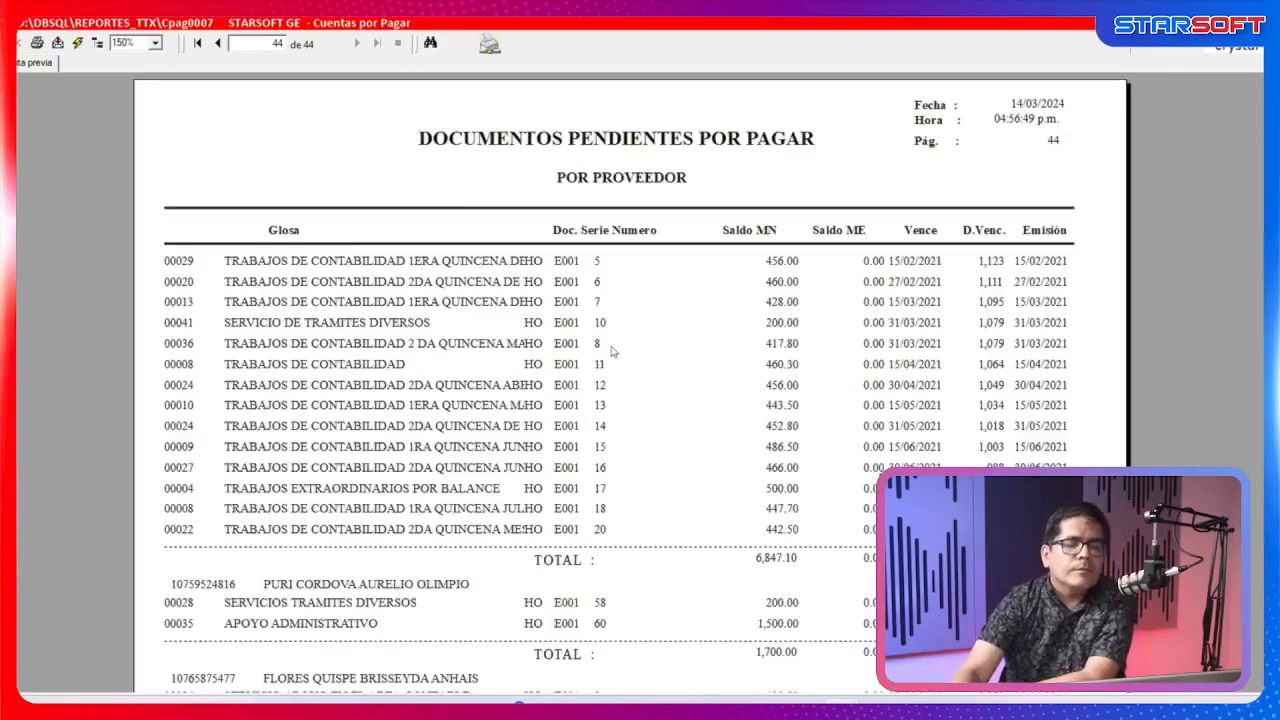
left_click(219, 44)
left_click(219, 44)
left_click(219, 44)
left_click(197, 43)
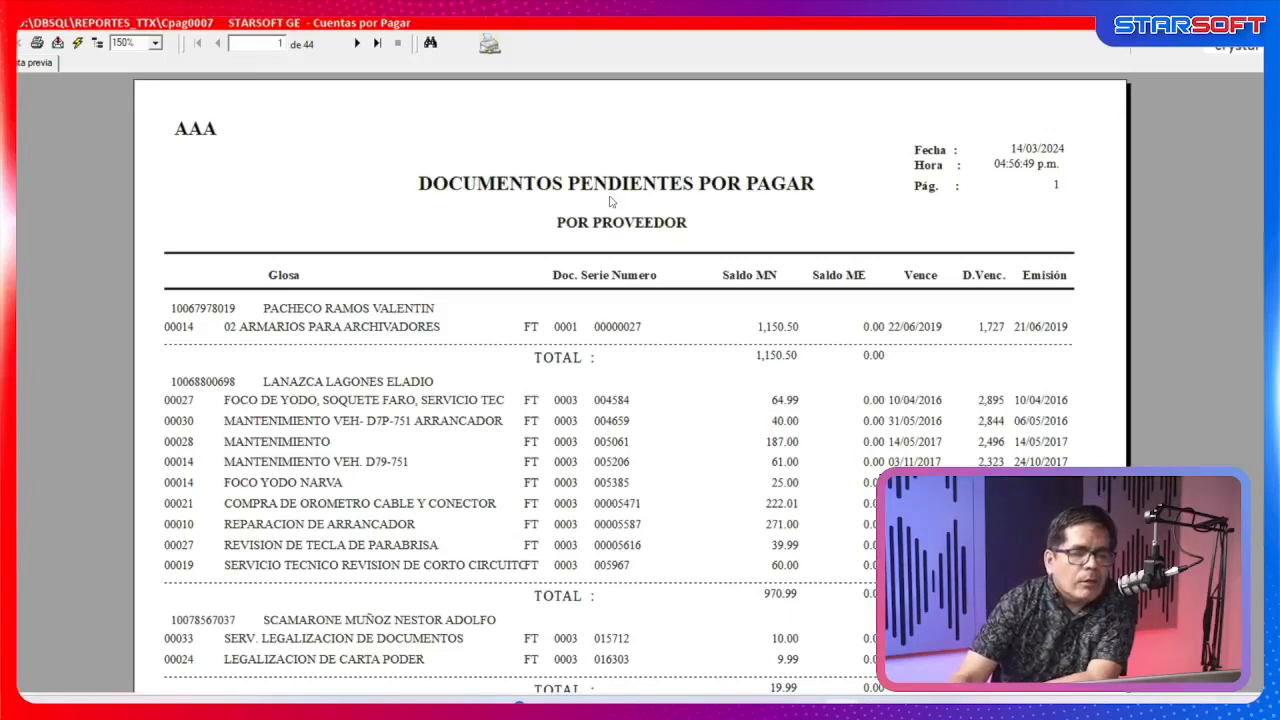
scroll(611, 202, "down", 15)
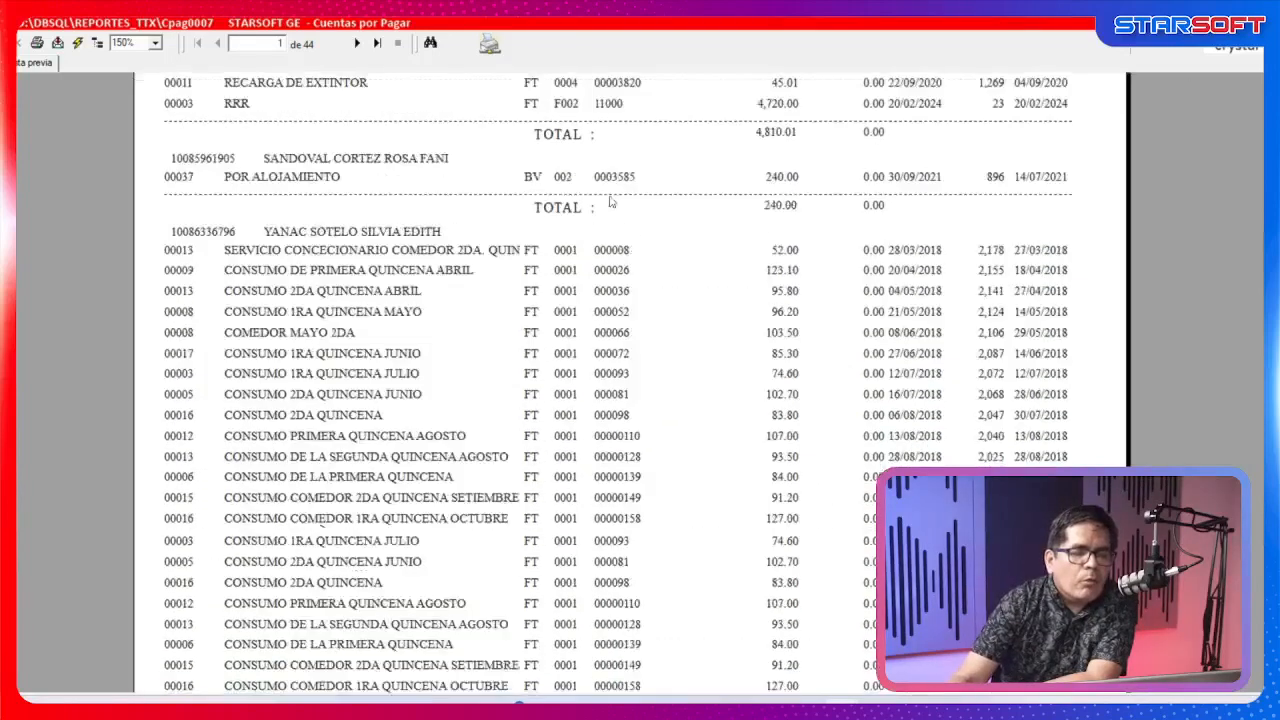
scroll(611, 202, "up", 15)
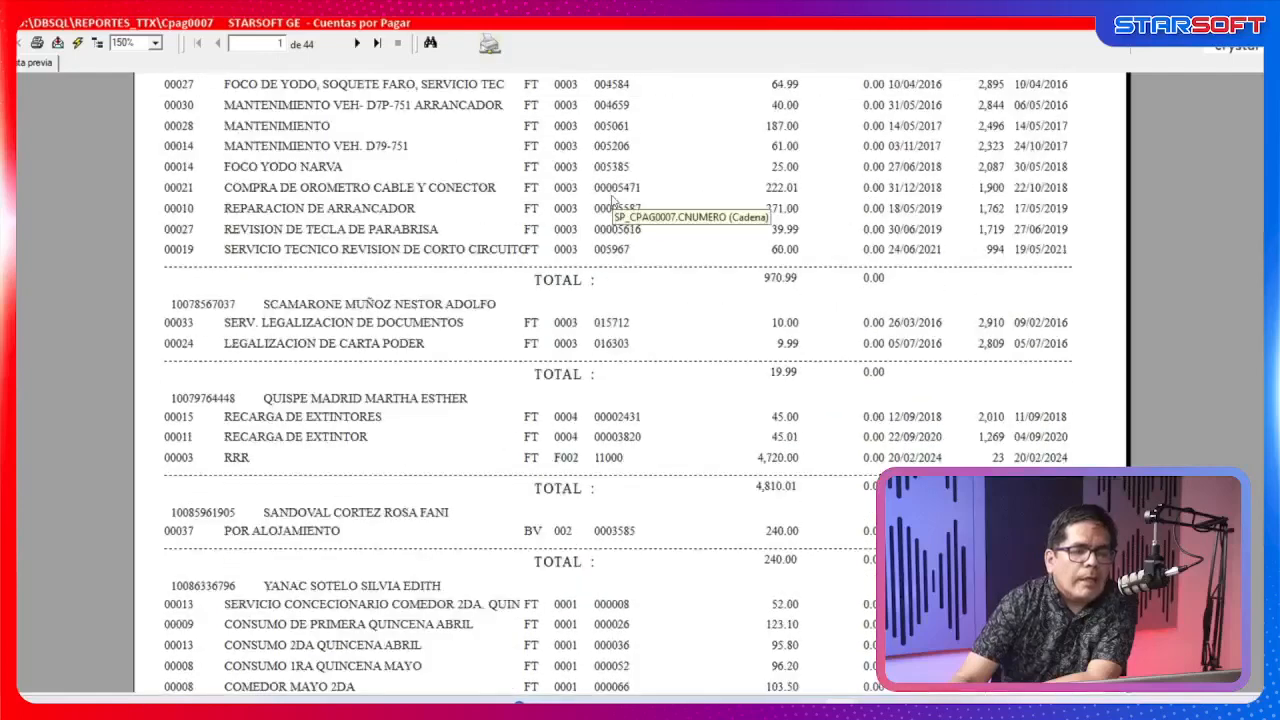
Search the report for document type LT and step through the matches as far as letter 0012.
left_click(430, 42)
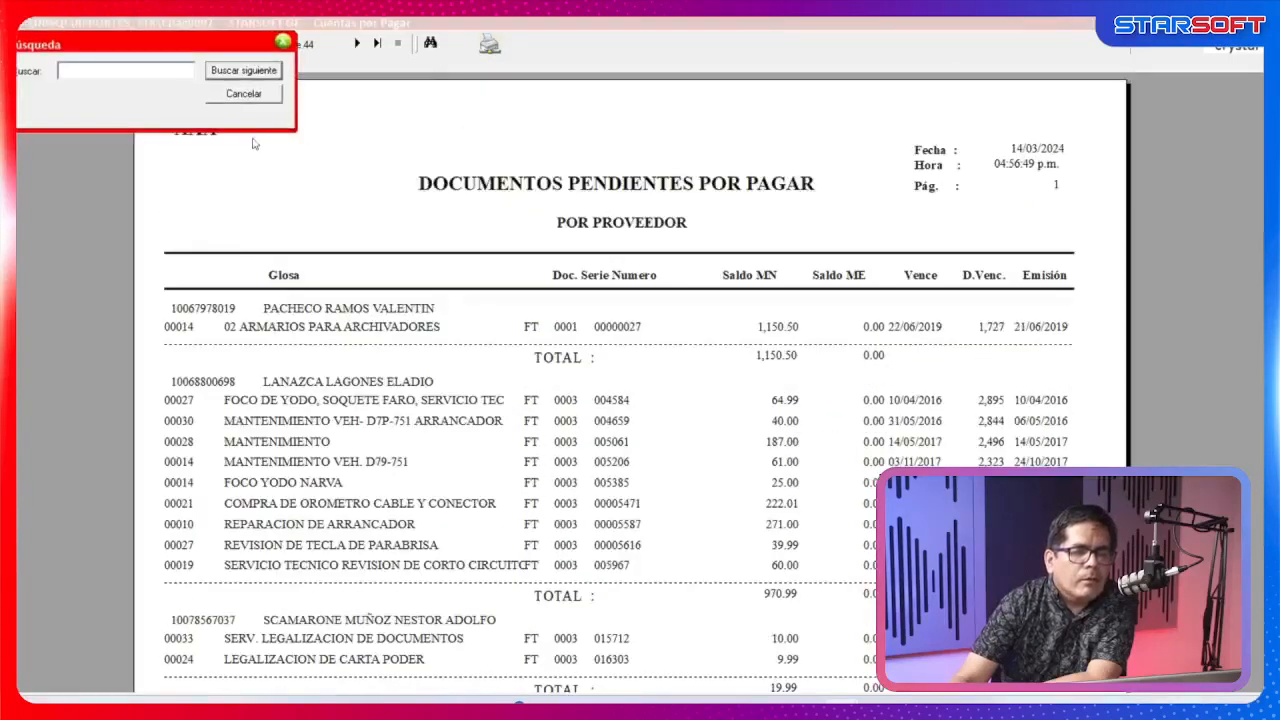
type("LT")
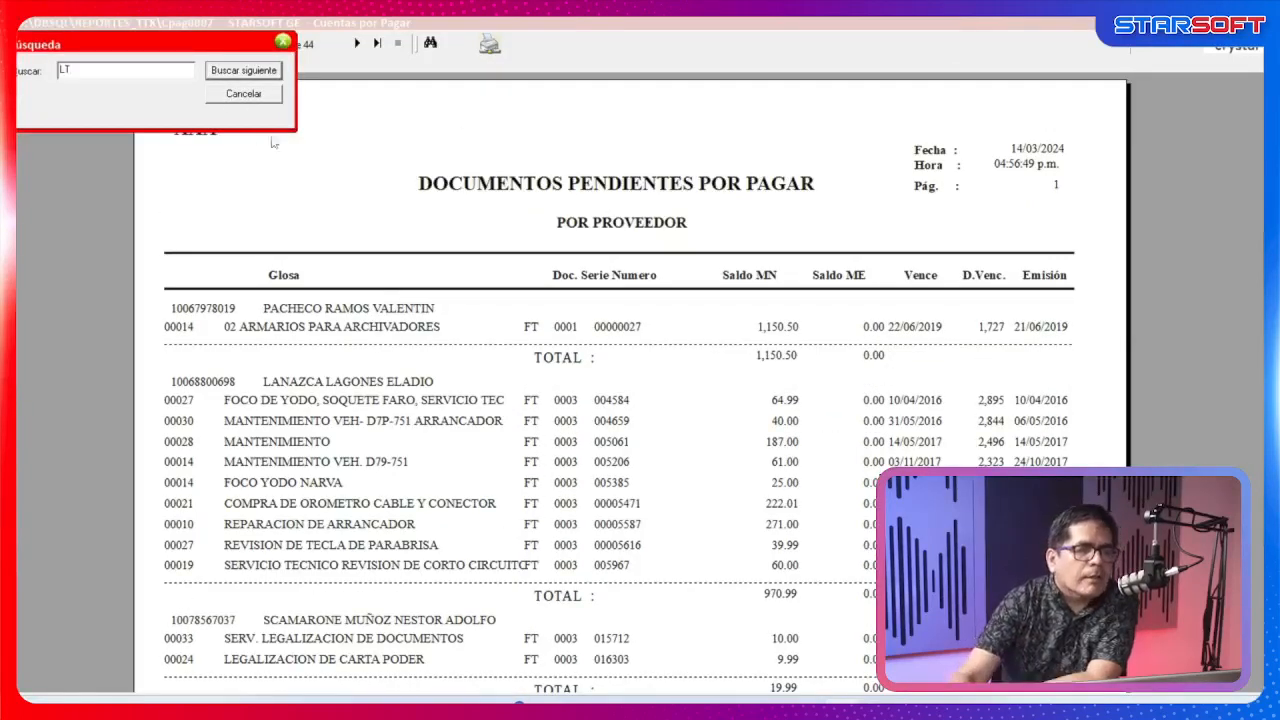
left_click(244, 70)
left_click_drag(199, 42, 365, 220)
left_click(409, 247)
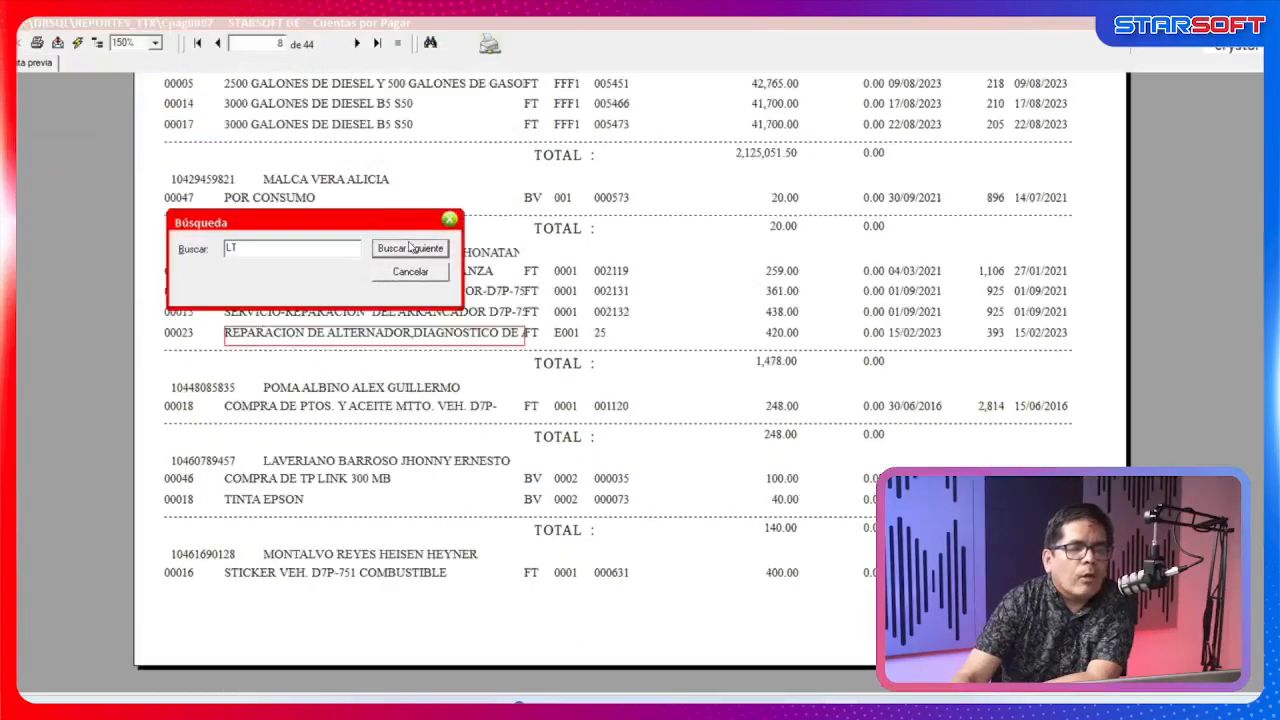
left_click(409, 247)
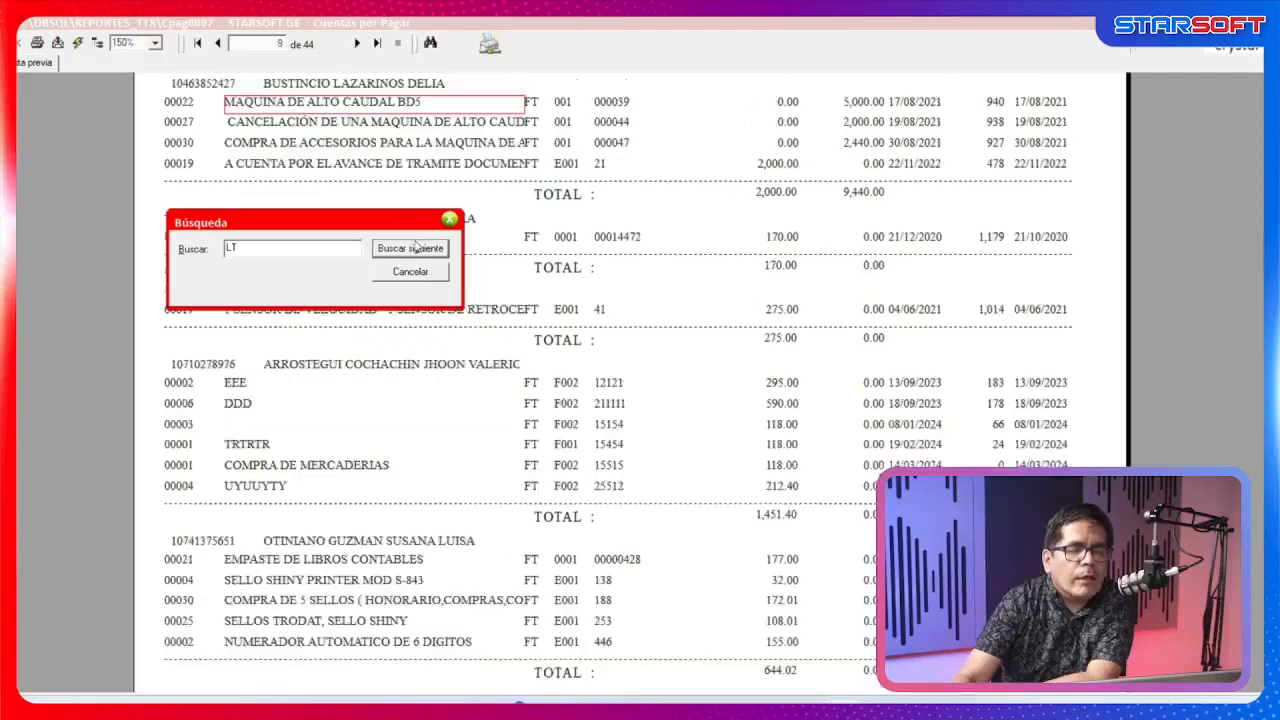
left_click(409, 247)
left_click(409, 247)
left_click(415, 246)
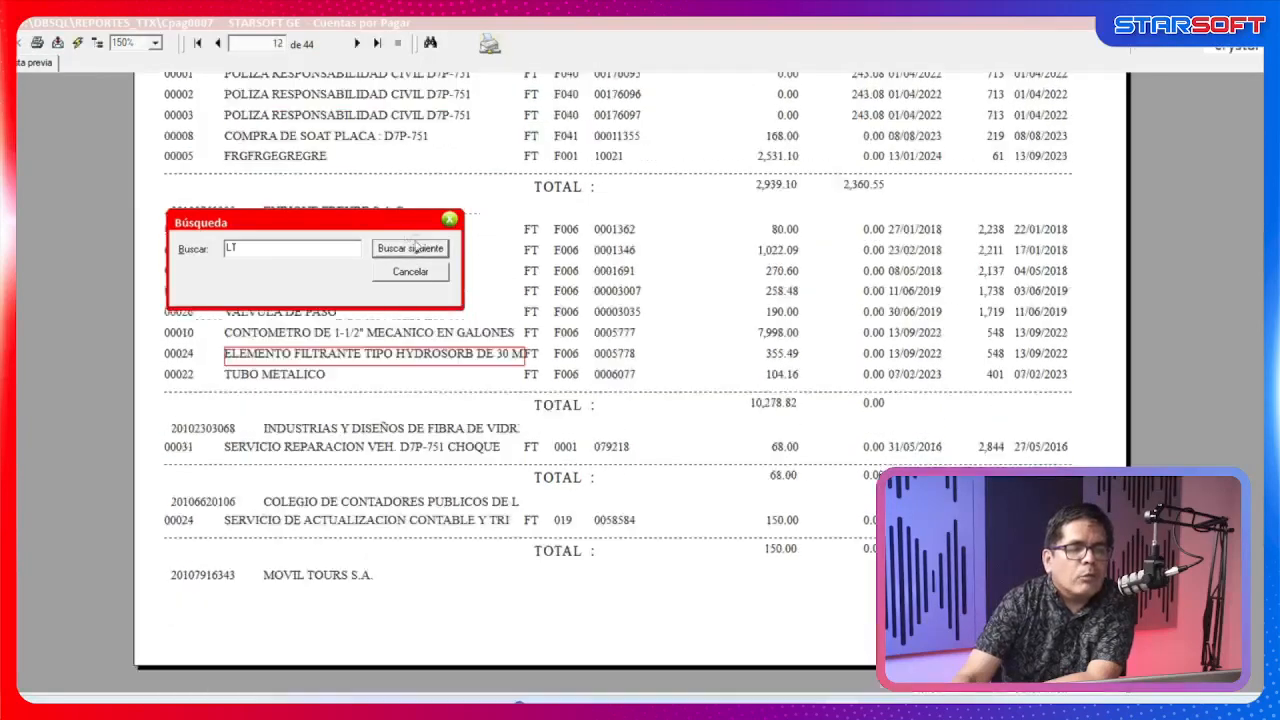
left_click(415, 246)
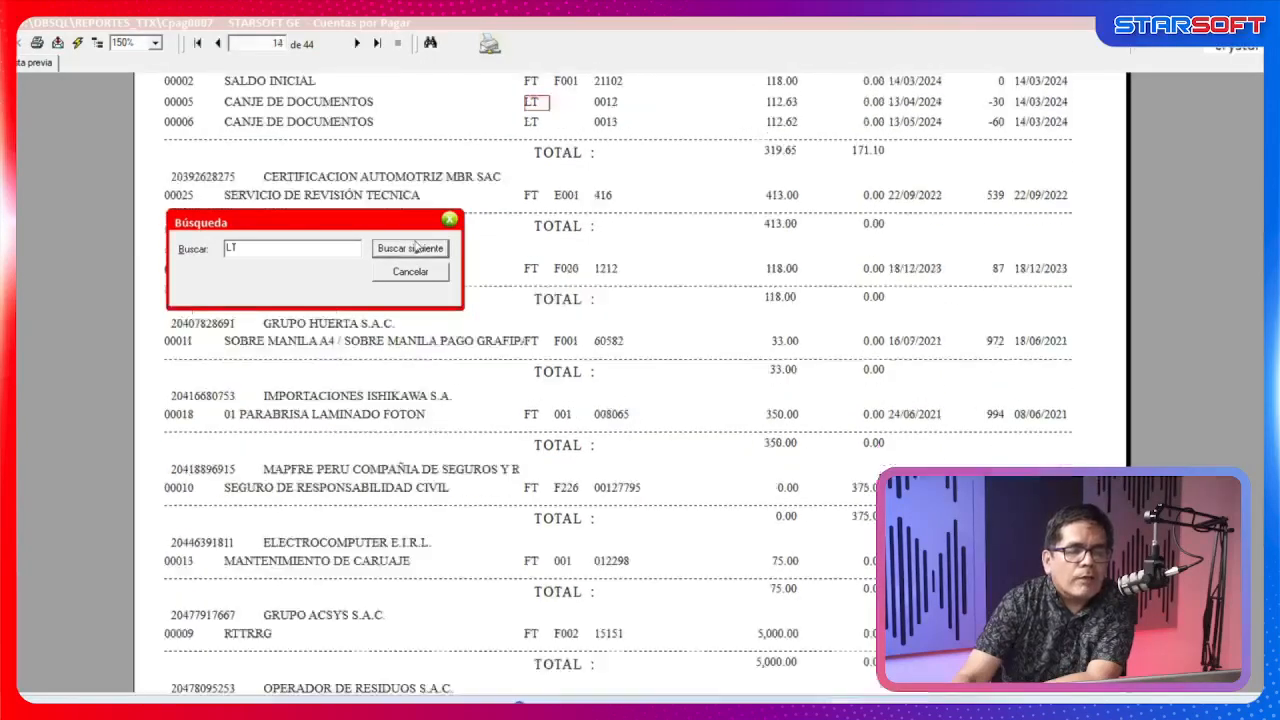
Step through the remaining LT matches to the end of the report, and close the search, the report and its options window.
left_click(415, 246)
left_click(415, 246)
left_click(415, 246)
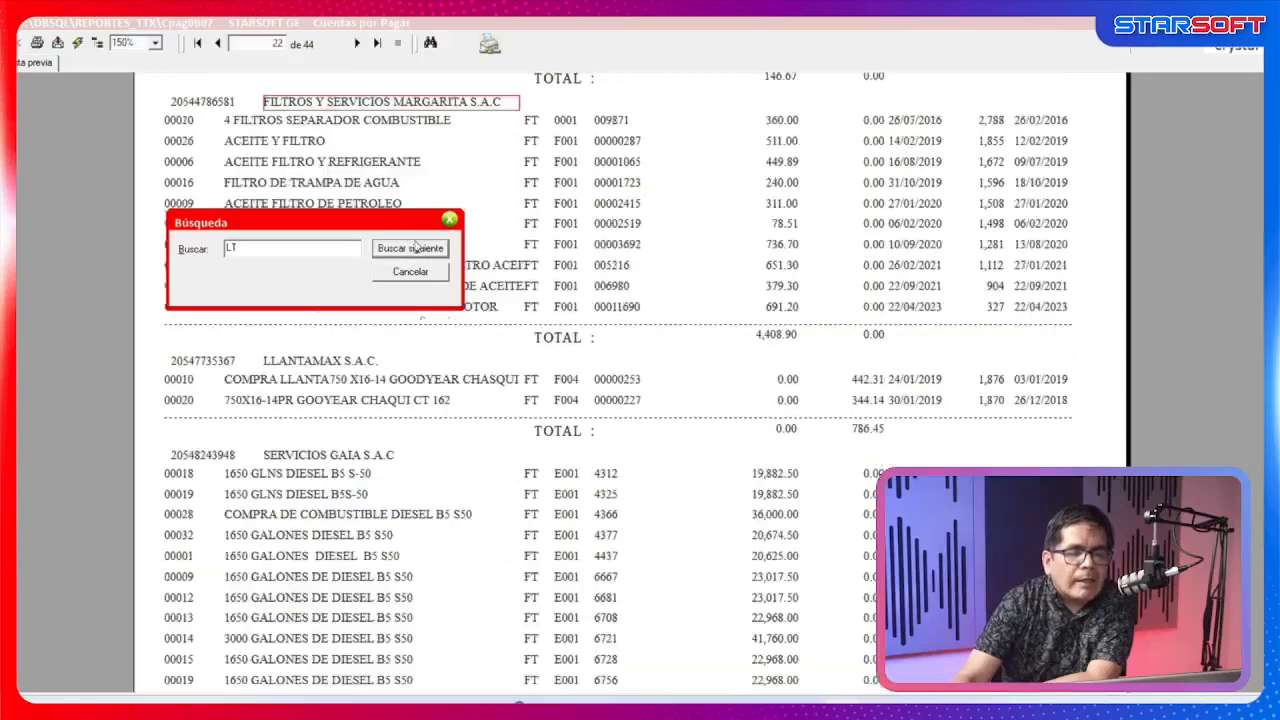
left_click(415, 246)
left_click(415, 246)
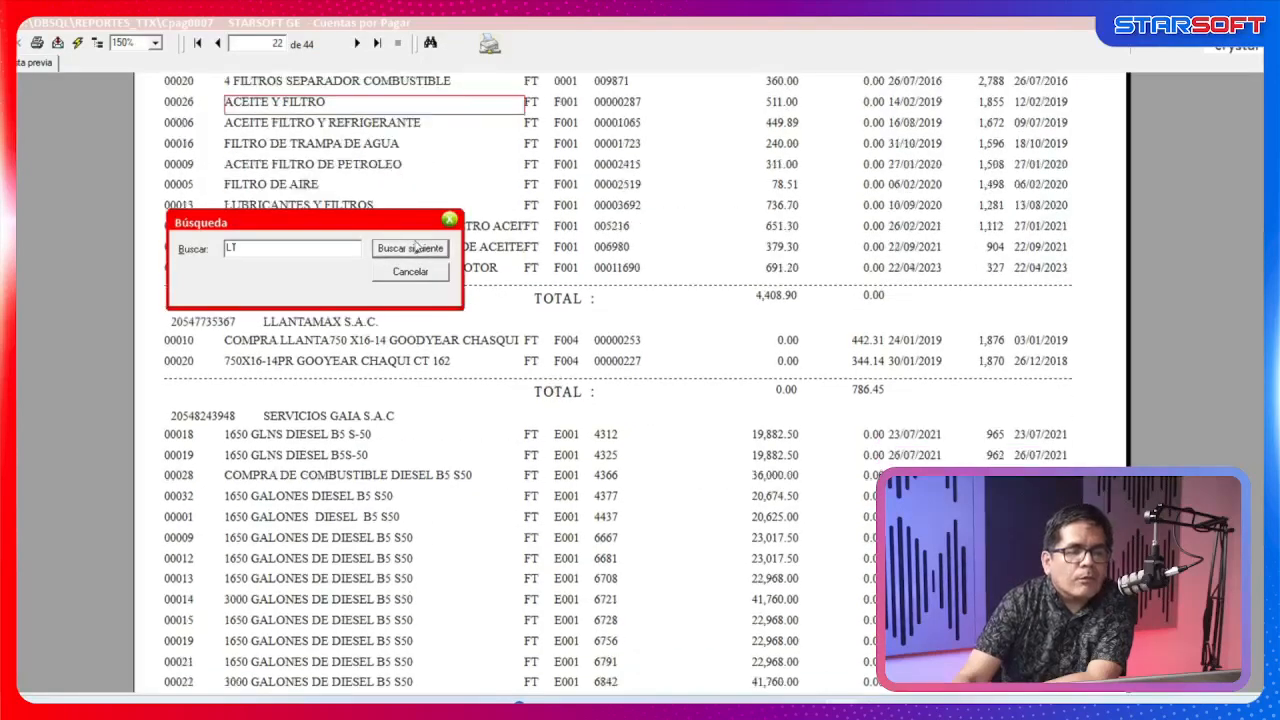
left_click(415, 246)
left_click(415, 246)
left_click(415, 246)
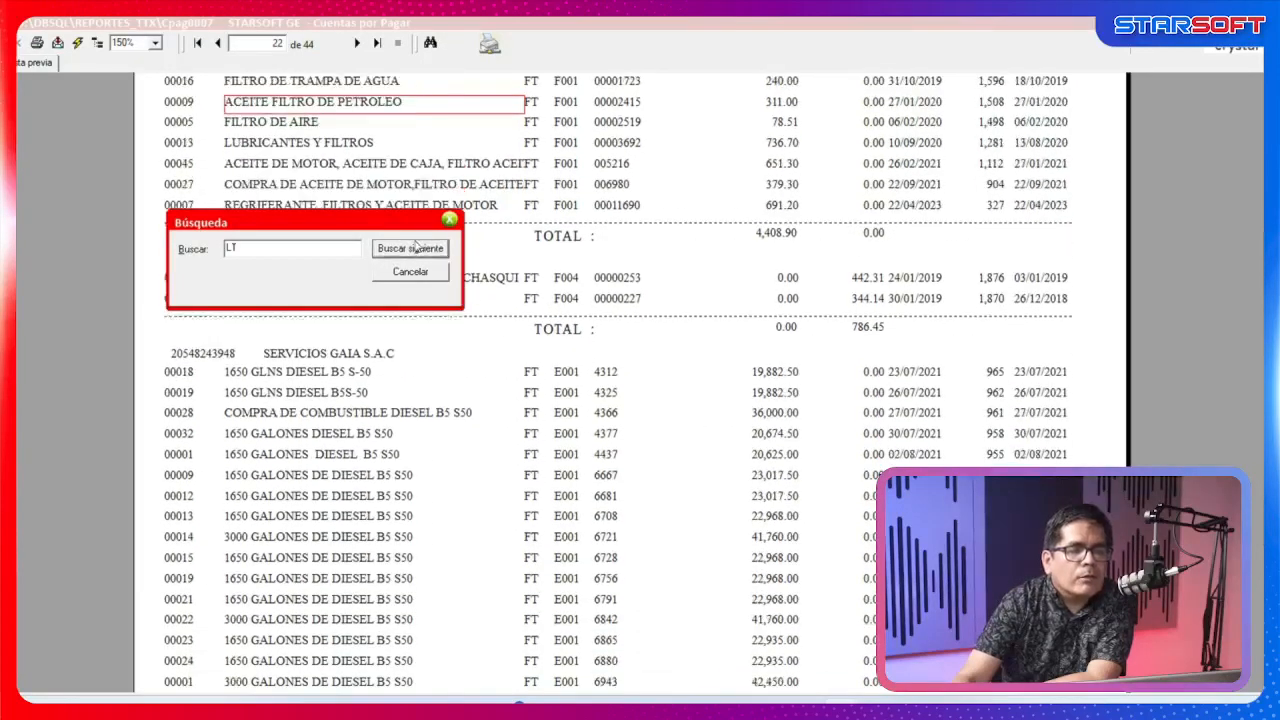
left_click(415, 246)
left_click(415, 246)
left_click(415, 246)
left_click(415, 246)
left_click(415, 246)
left_click(415, 246)
left_click(415, 246)
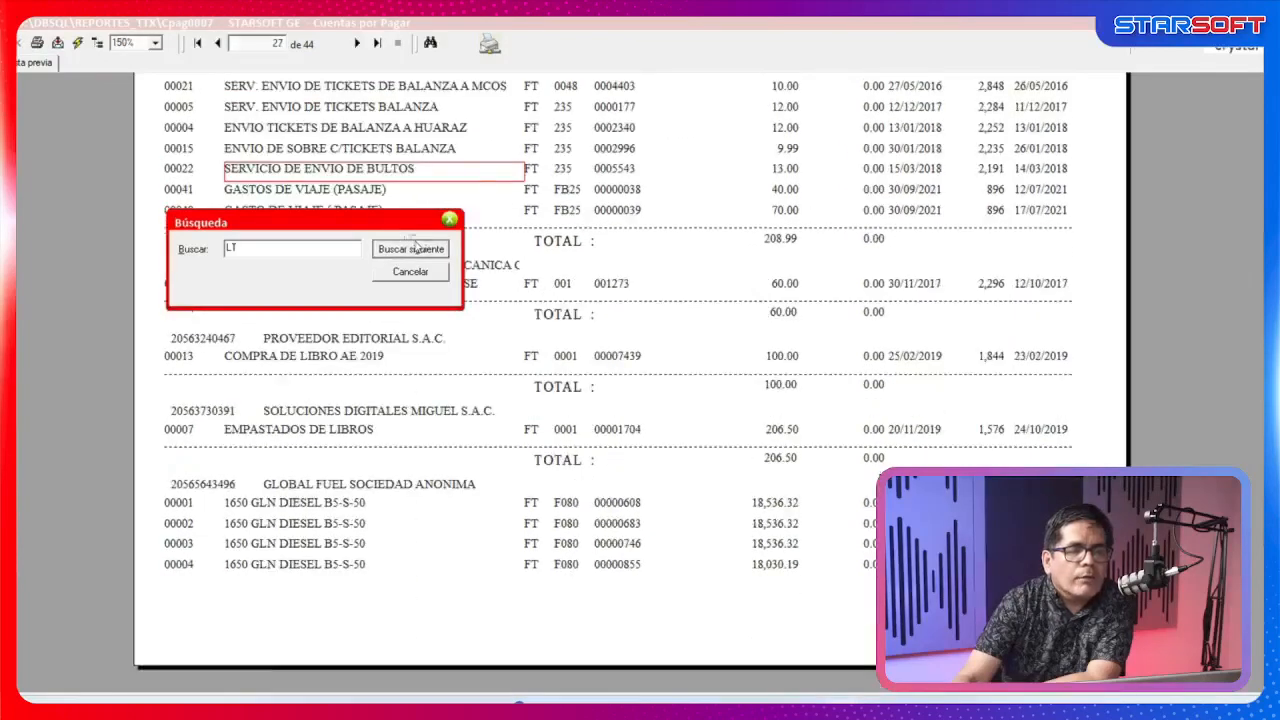
left_click(415, 246)
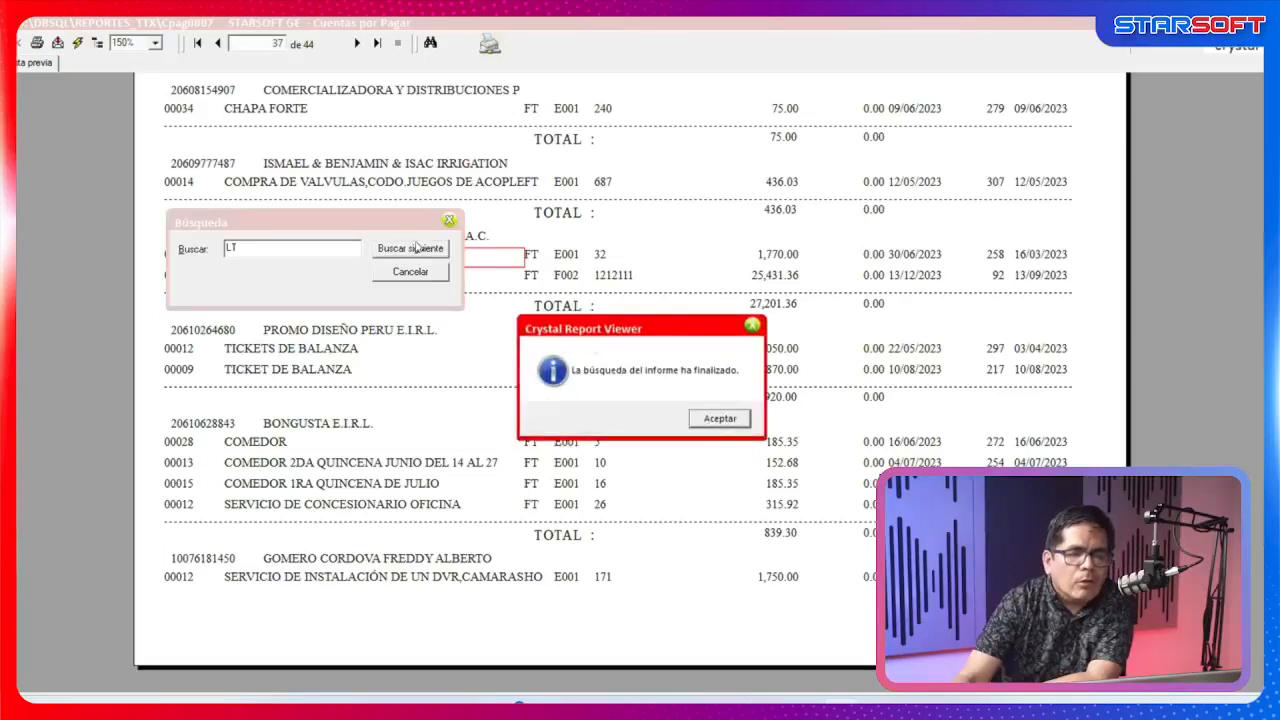
left_click(740, 421)
left_click(410, 272)
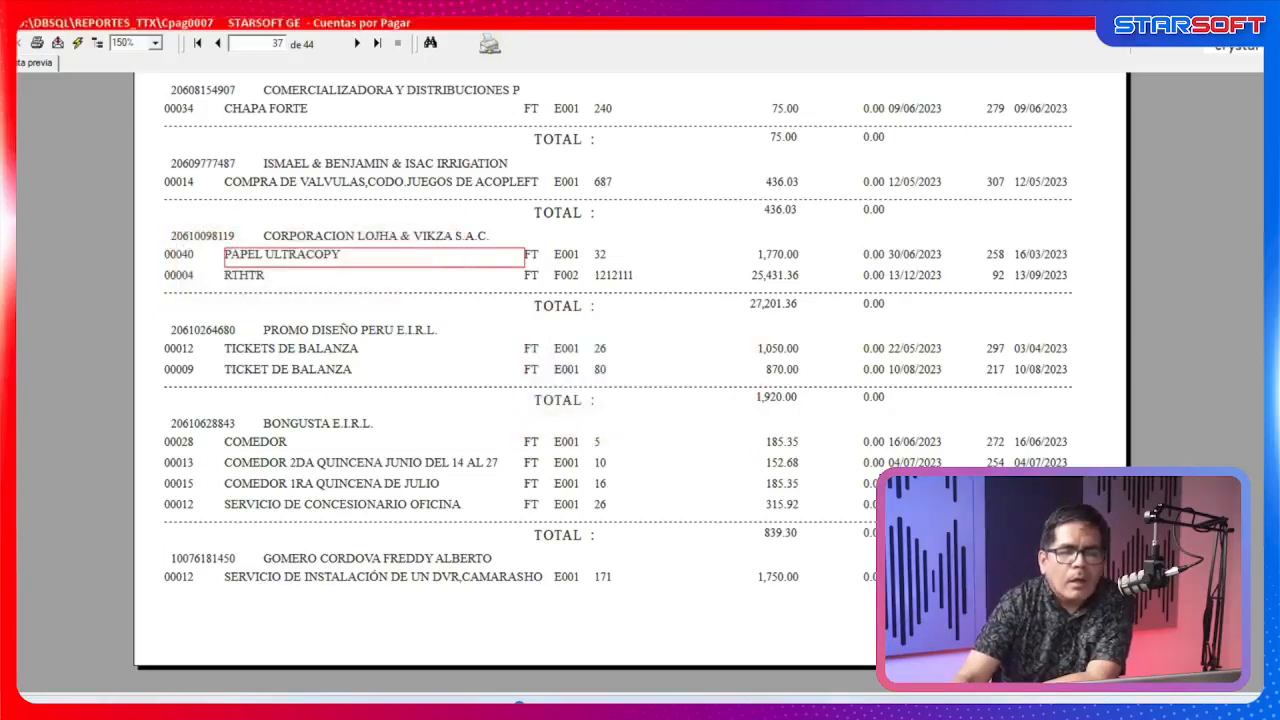
left_click(1245, 23)
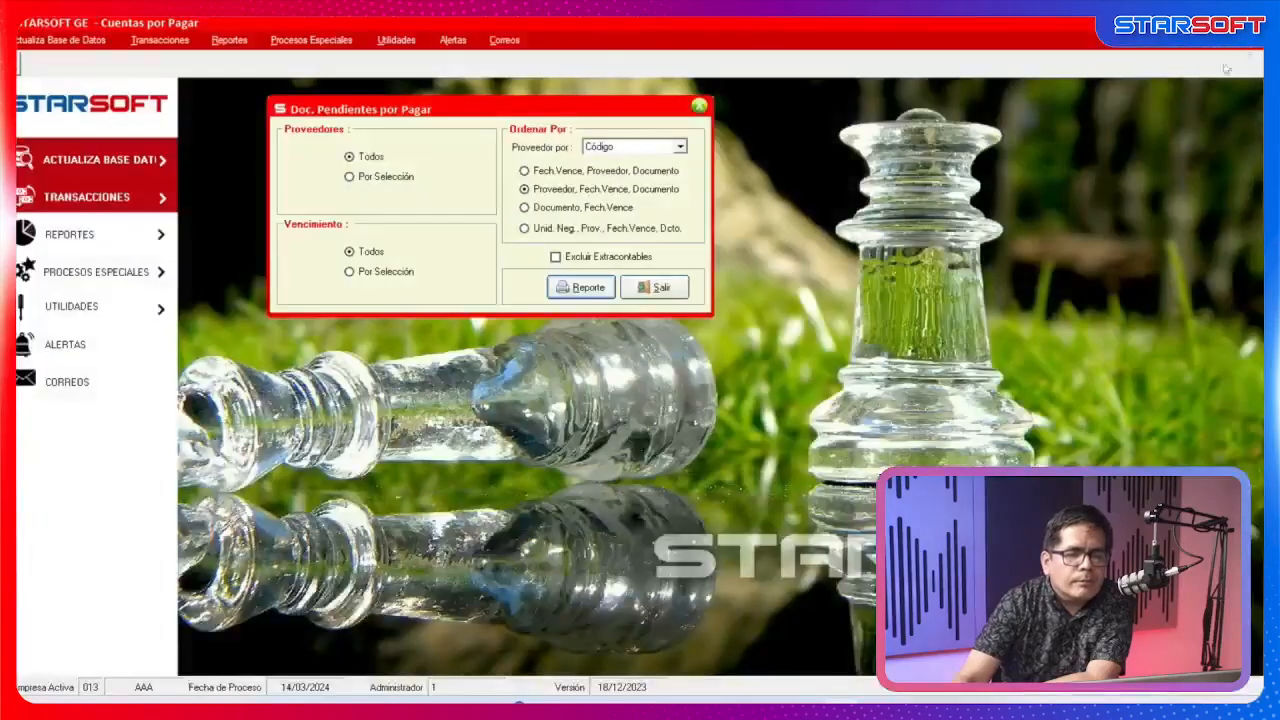
left_click(662, 288)
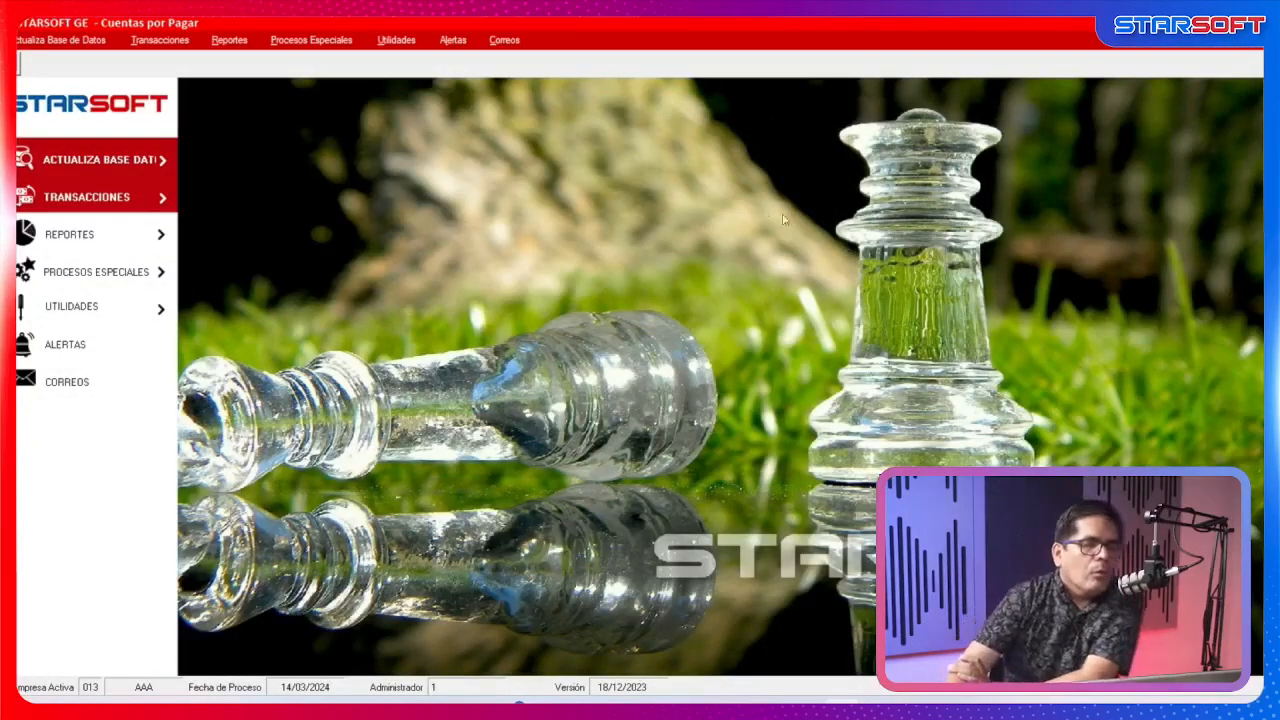
Start a new exchange of documents for letters for the supplier 57 S.A.C.
left_click(172, 40)
mouse_move(234, 140)
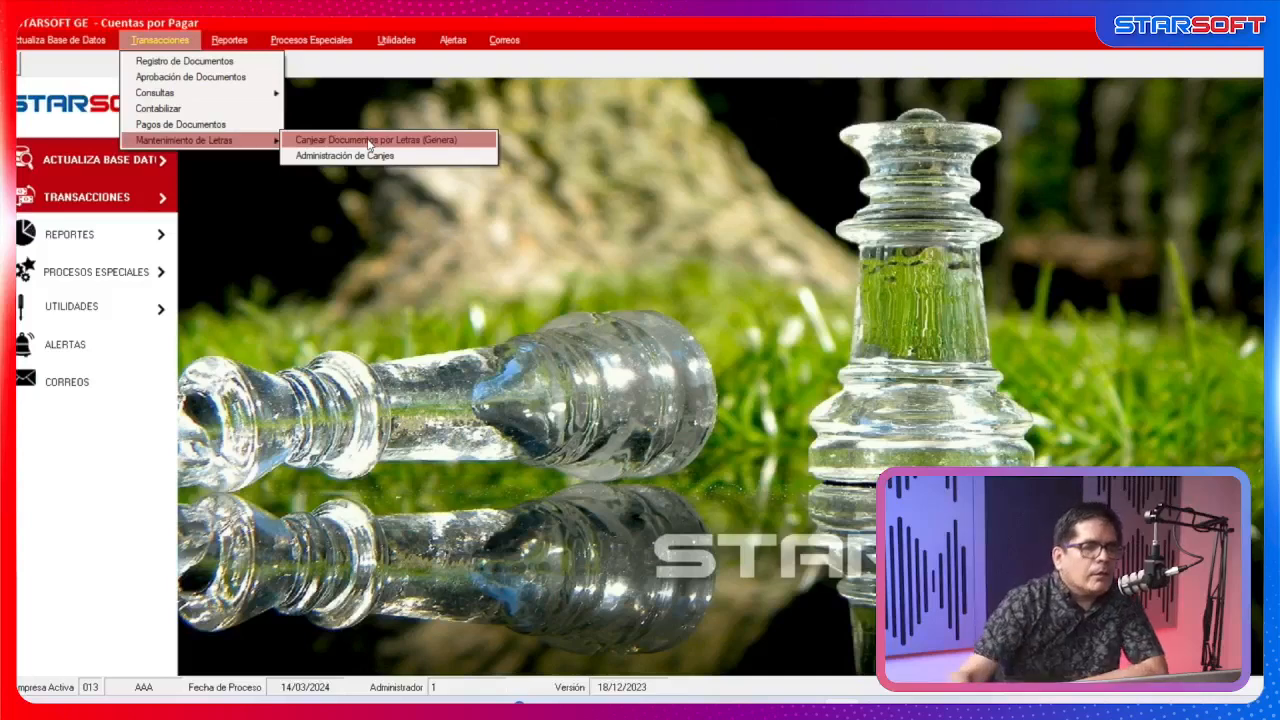
left_click(369, 141)
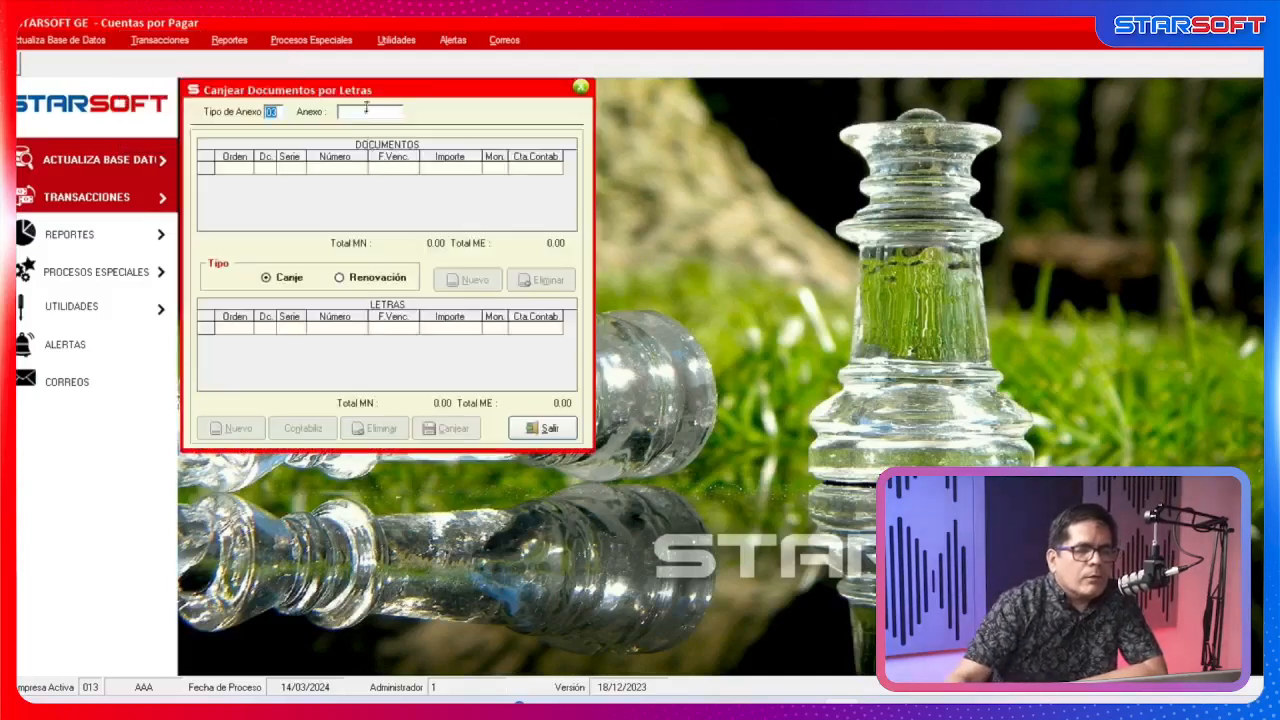
double_click(369, 114)
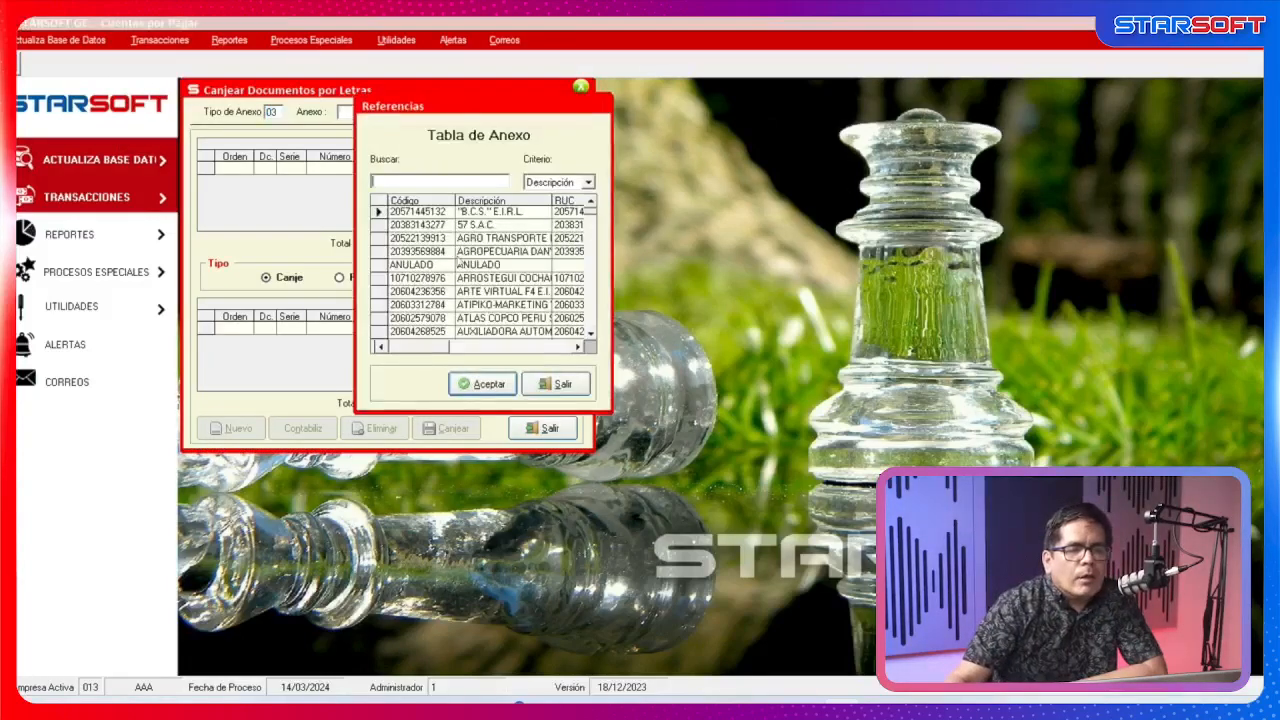
double_click(481, 226)
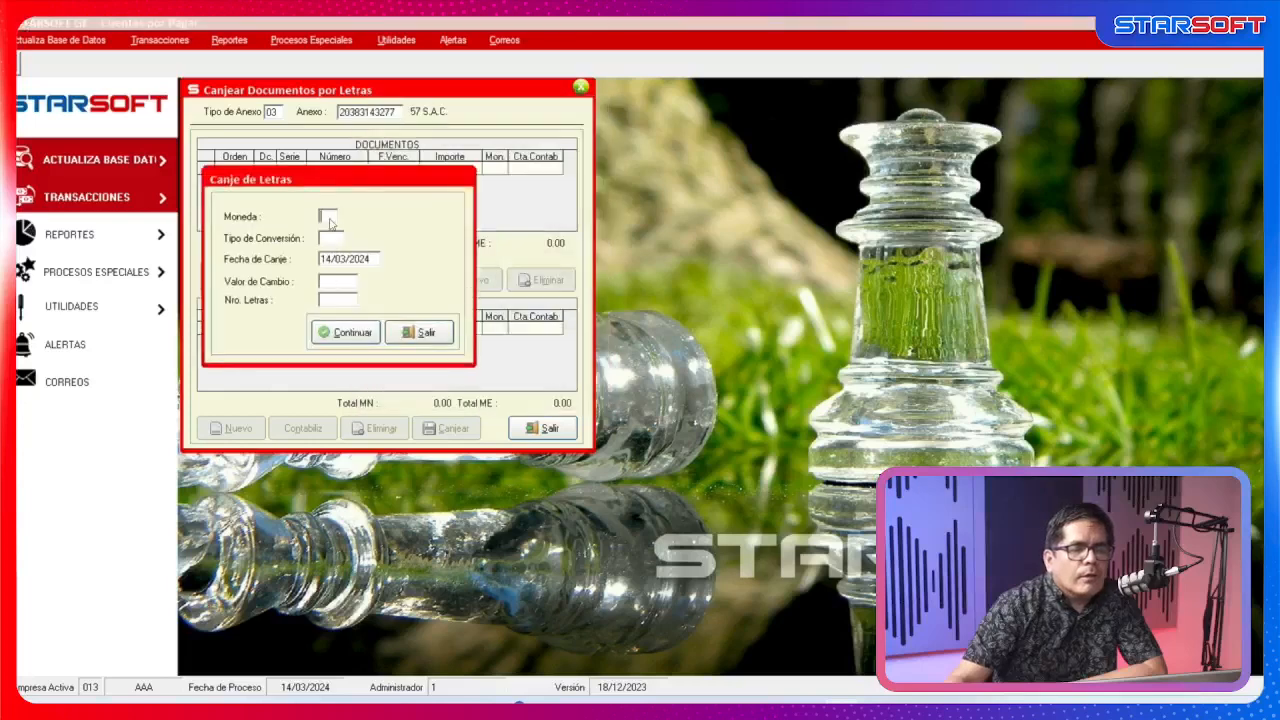
Set the exchange to currency MN, conversion type VTA and 1 letter, keeping the date 14/03/2024.
key("Return")
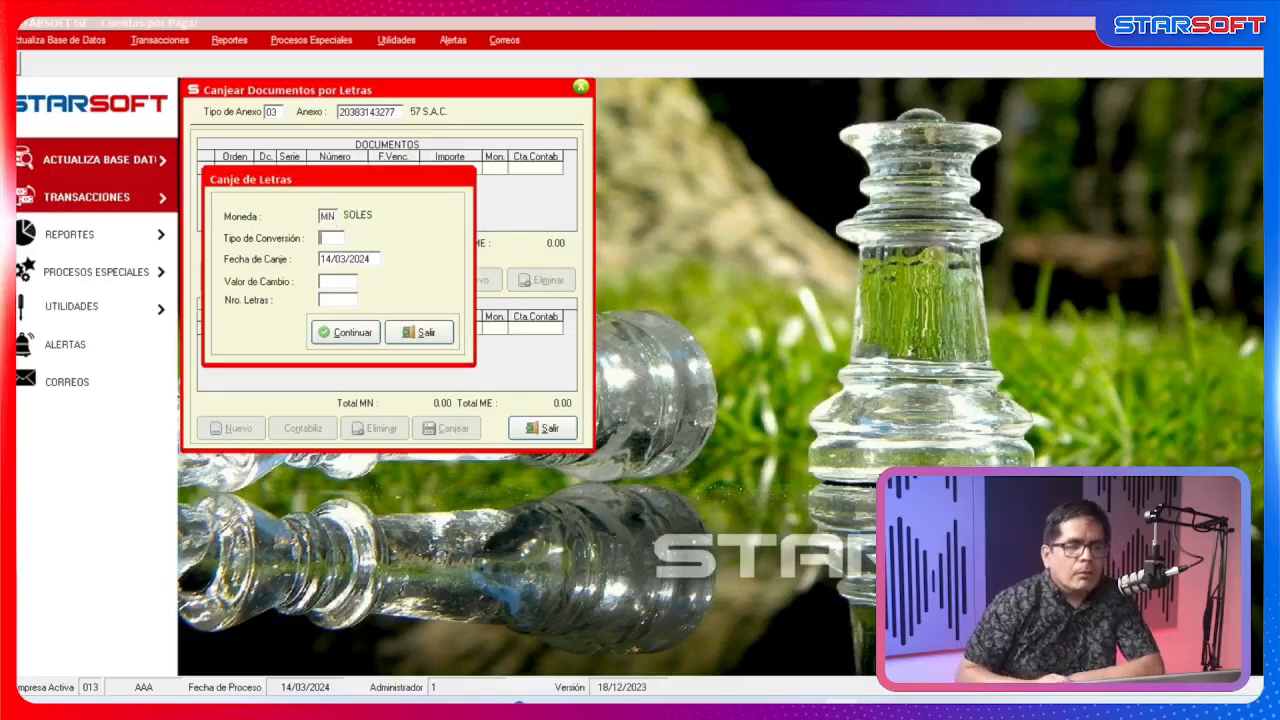
type("VTA")
key("Return")
key("Return")
key("Return")
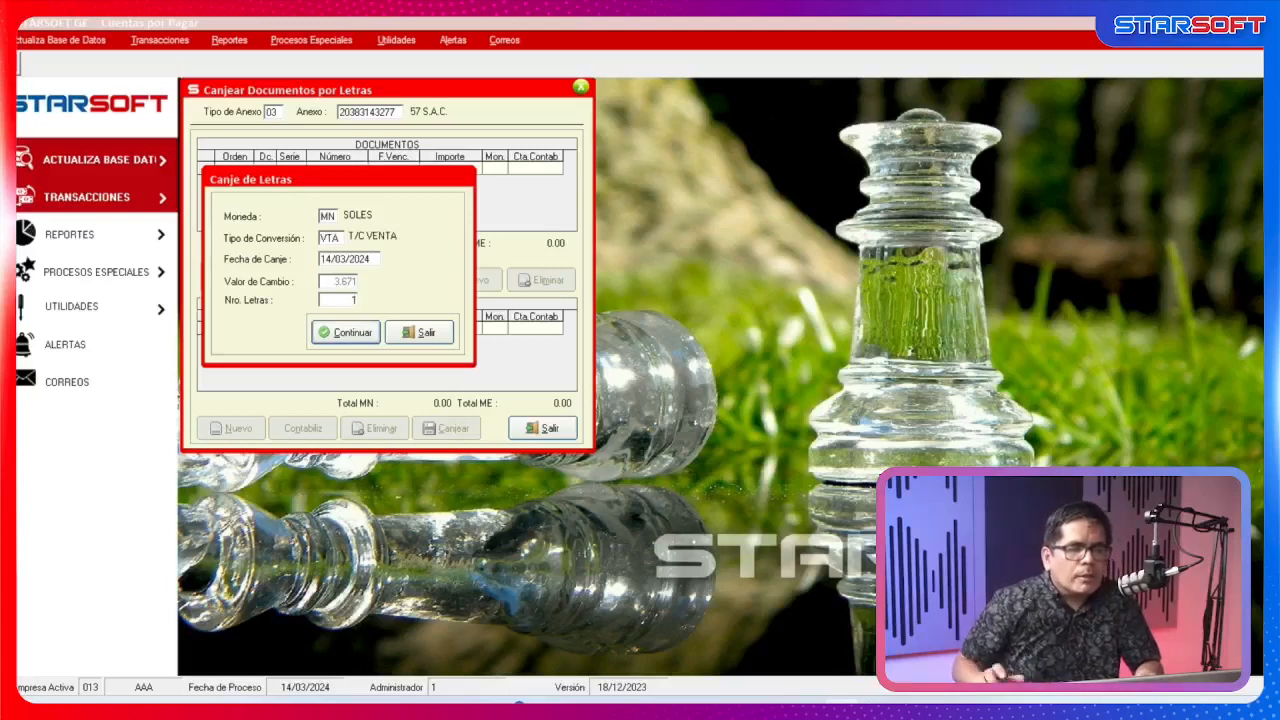
key("Return")
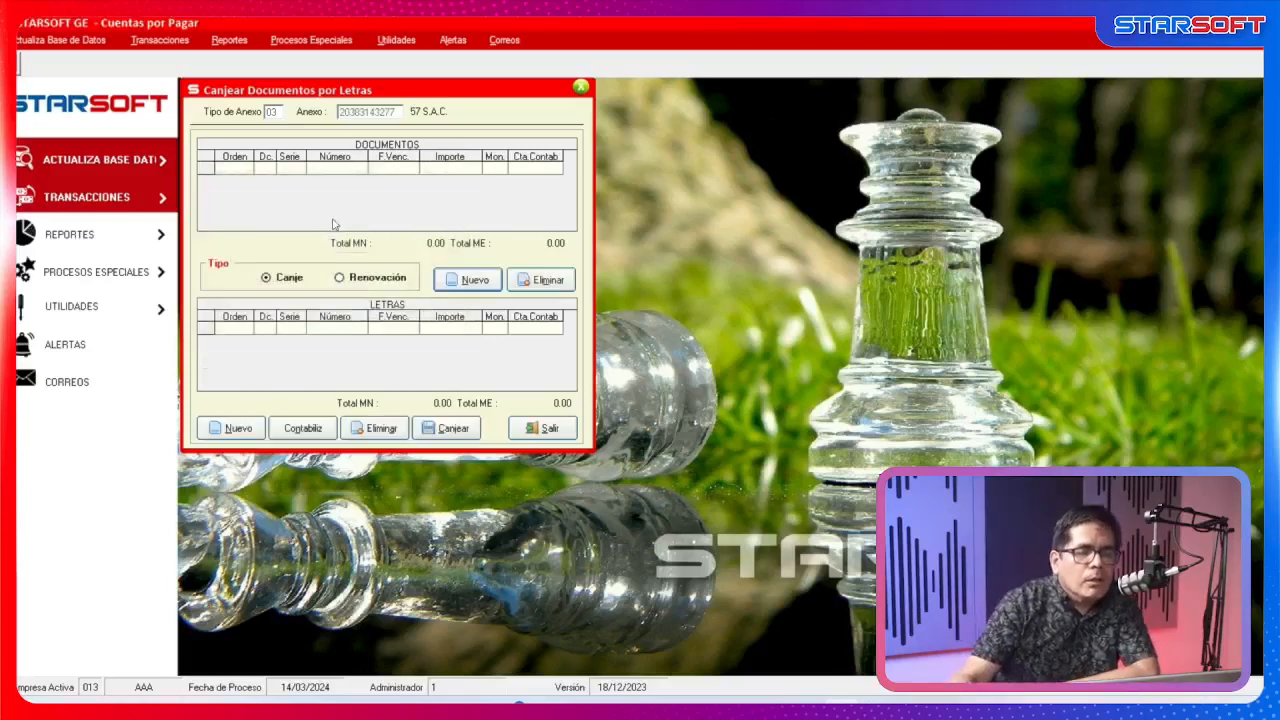
Review the supplier's documents available for exchange and close the list without choosing any.
left_click(474, 280)
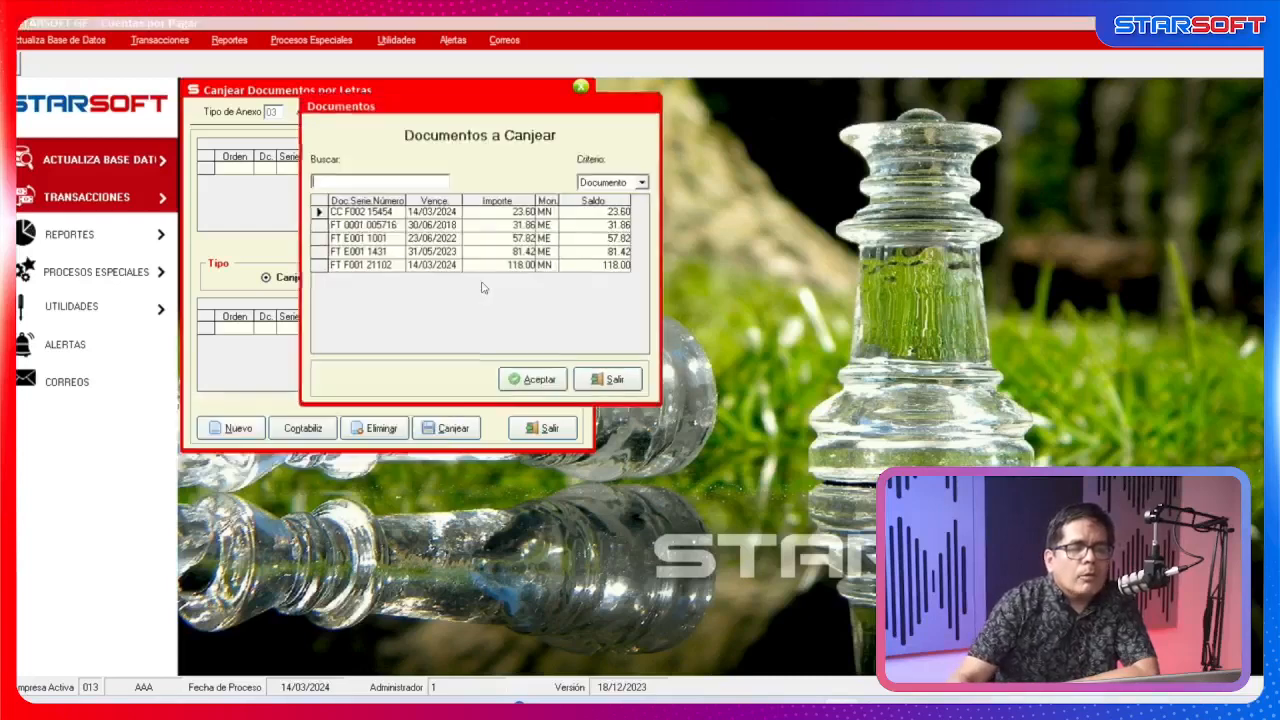
left_click_drag(519, 108, 890, 150)
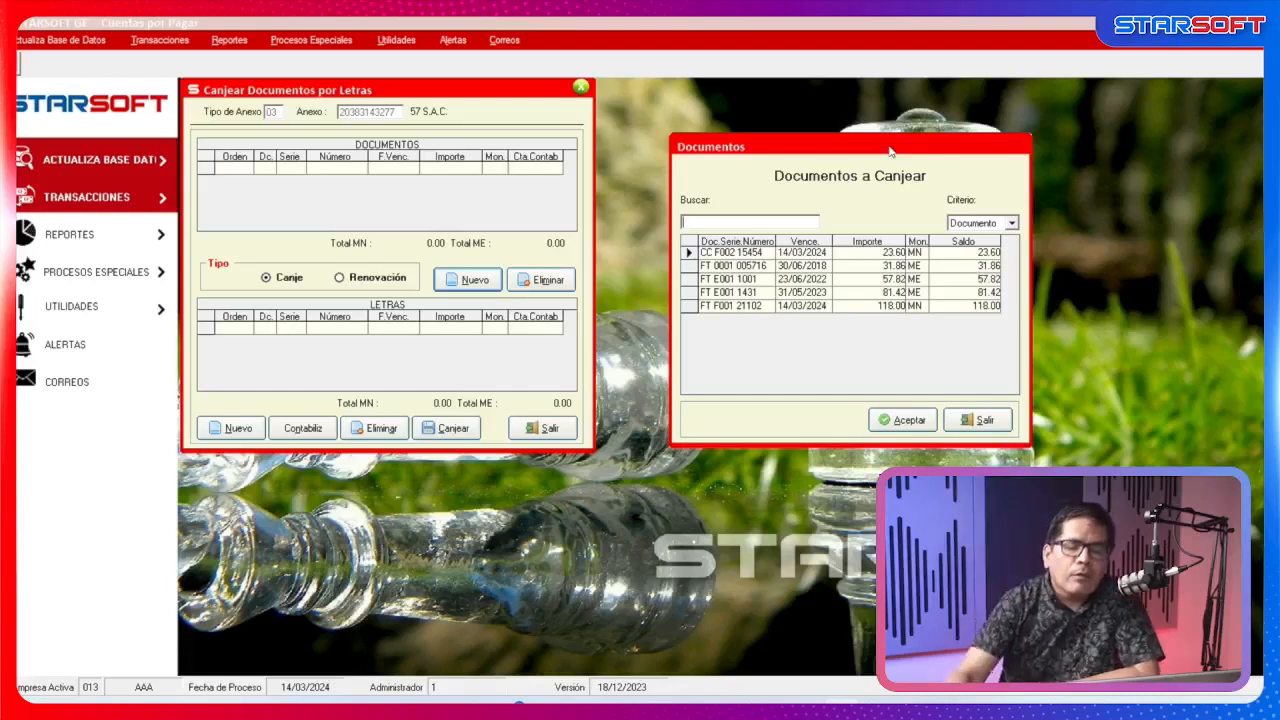
left_click(985, 420)
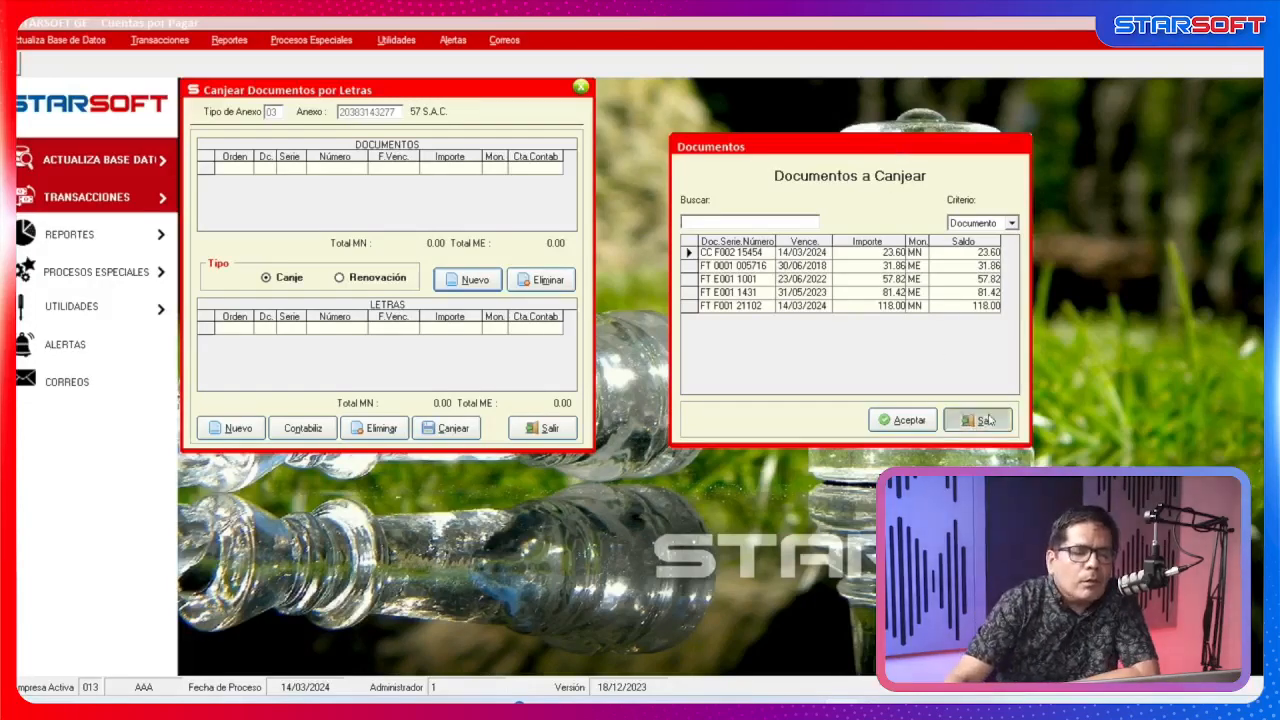
Start a new initial document with concept 0001 FACTURAS POR PAGAR MN for the supplier 57 S.A.C.
left_click(295, 41)
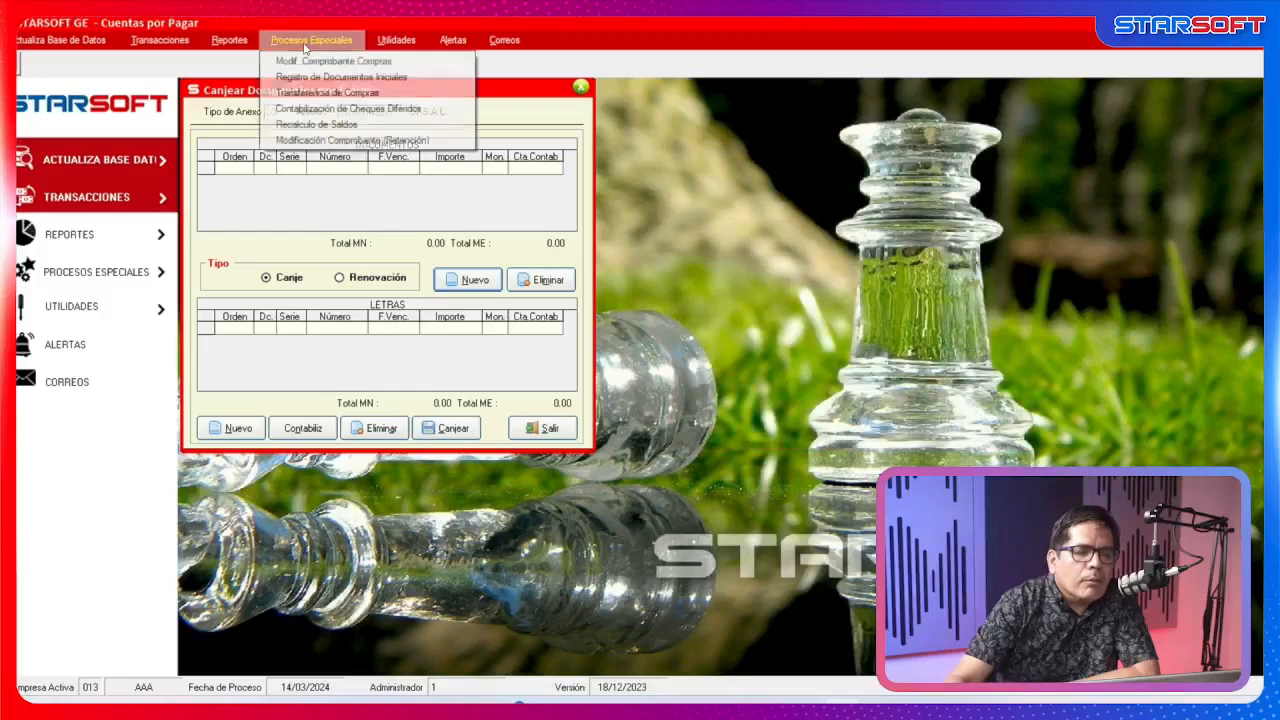
left_click(338, 77)
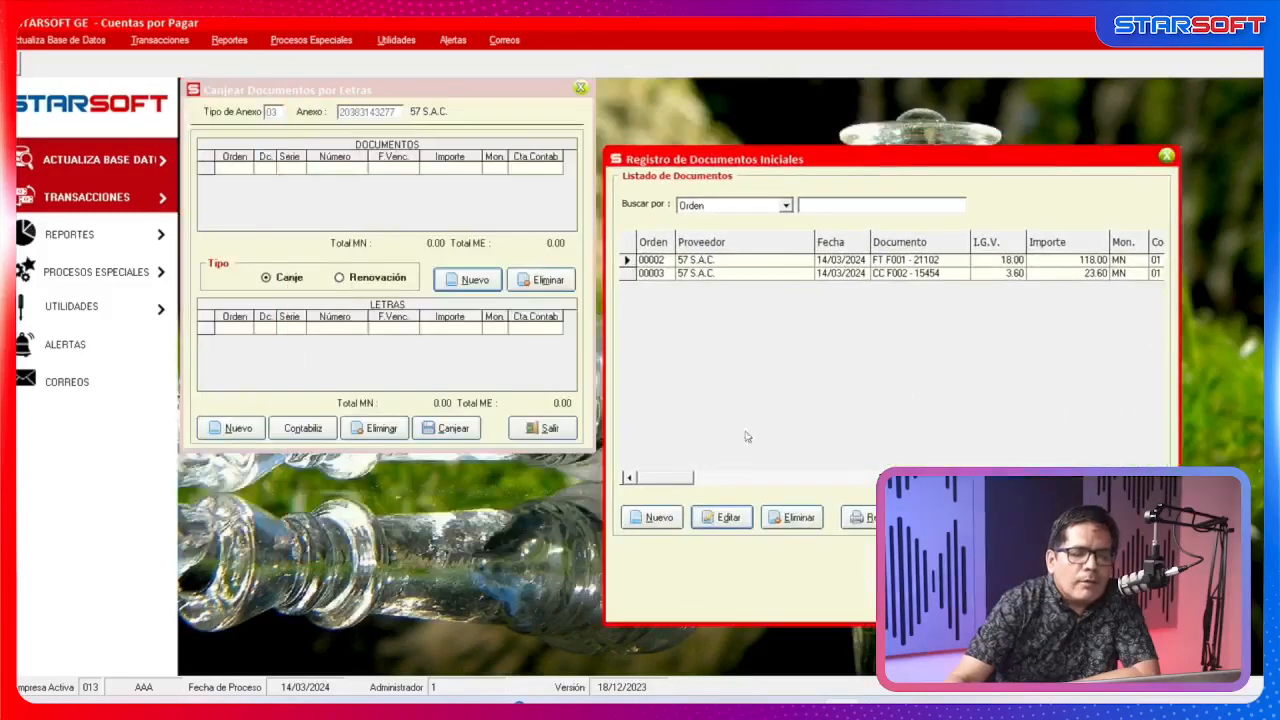
left_click(652, 517)
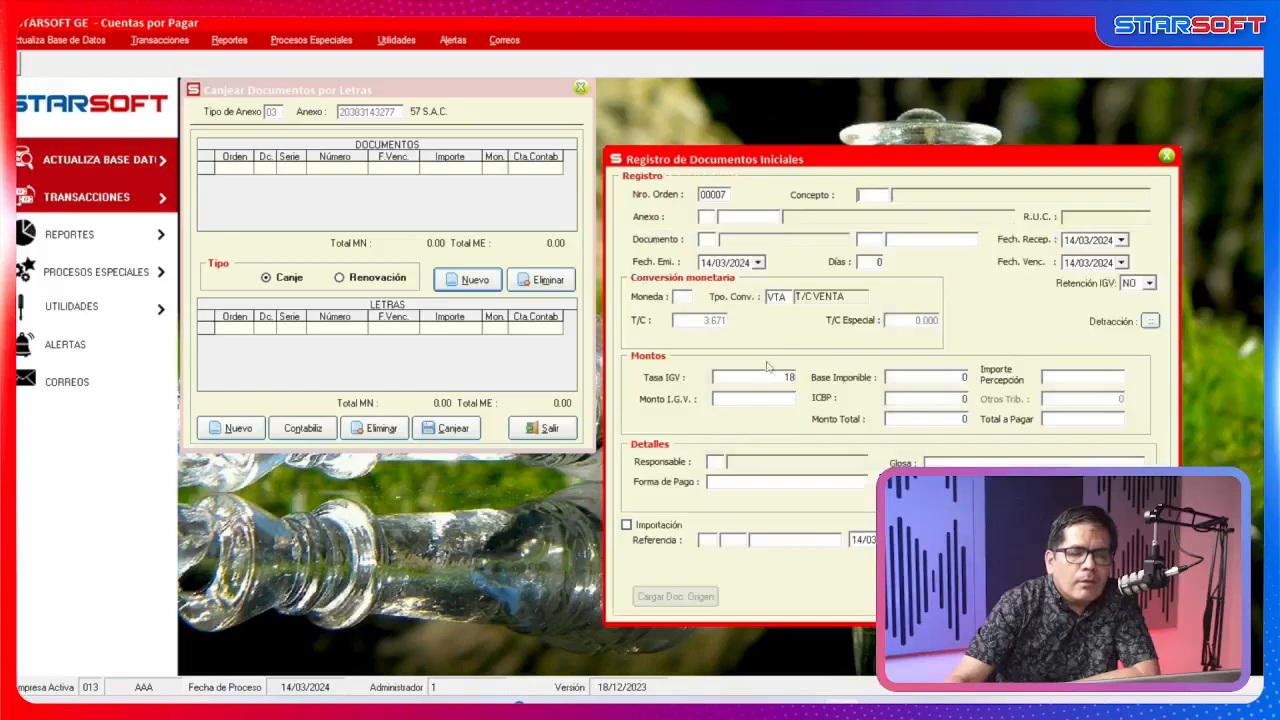
double_click(872, 196)
double_click(1140, 231)
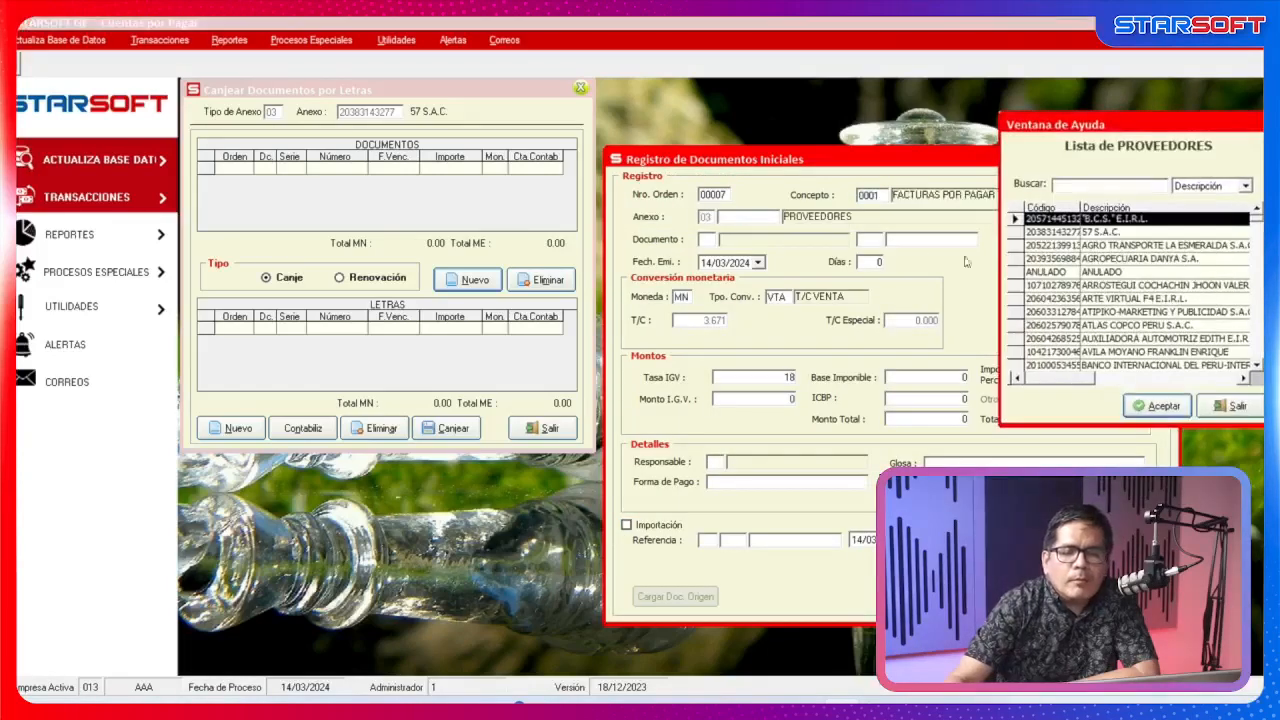
double_click(1115, 298)
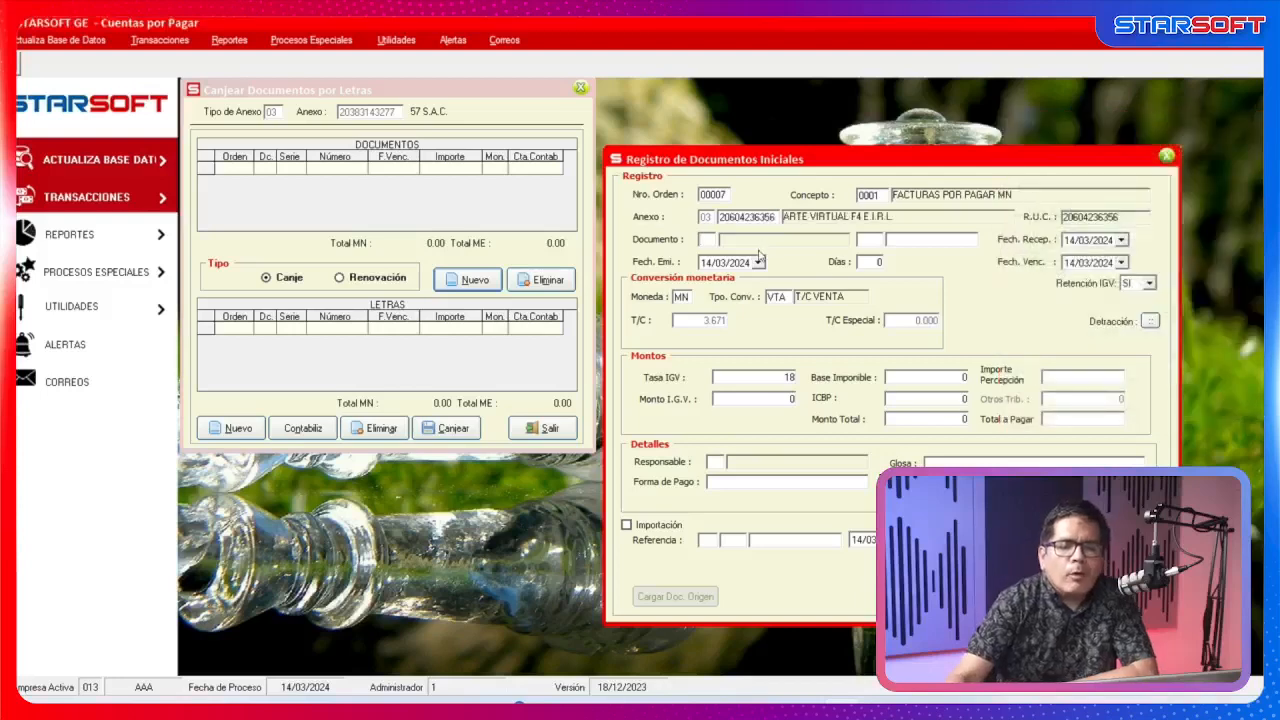
double_click(770, 218)
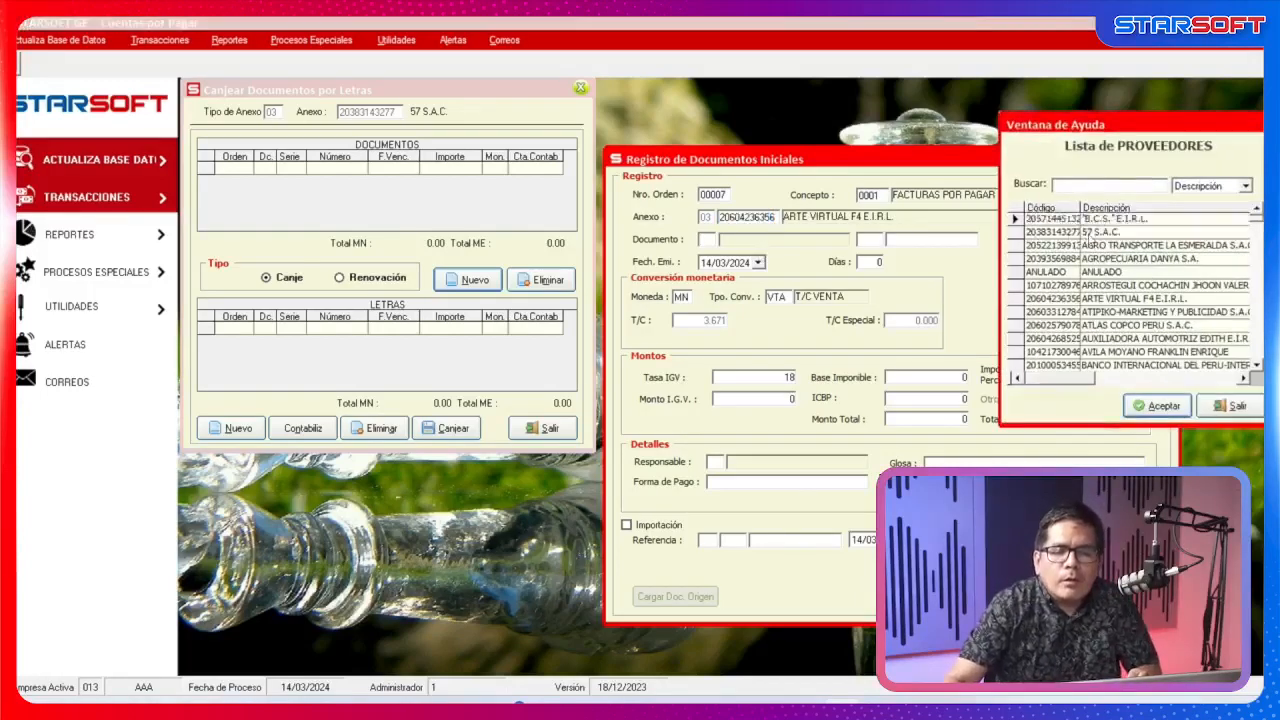
double_click(1088, 231)
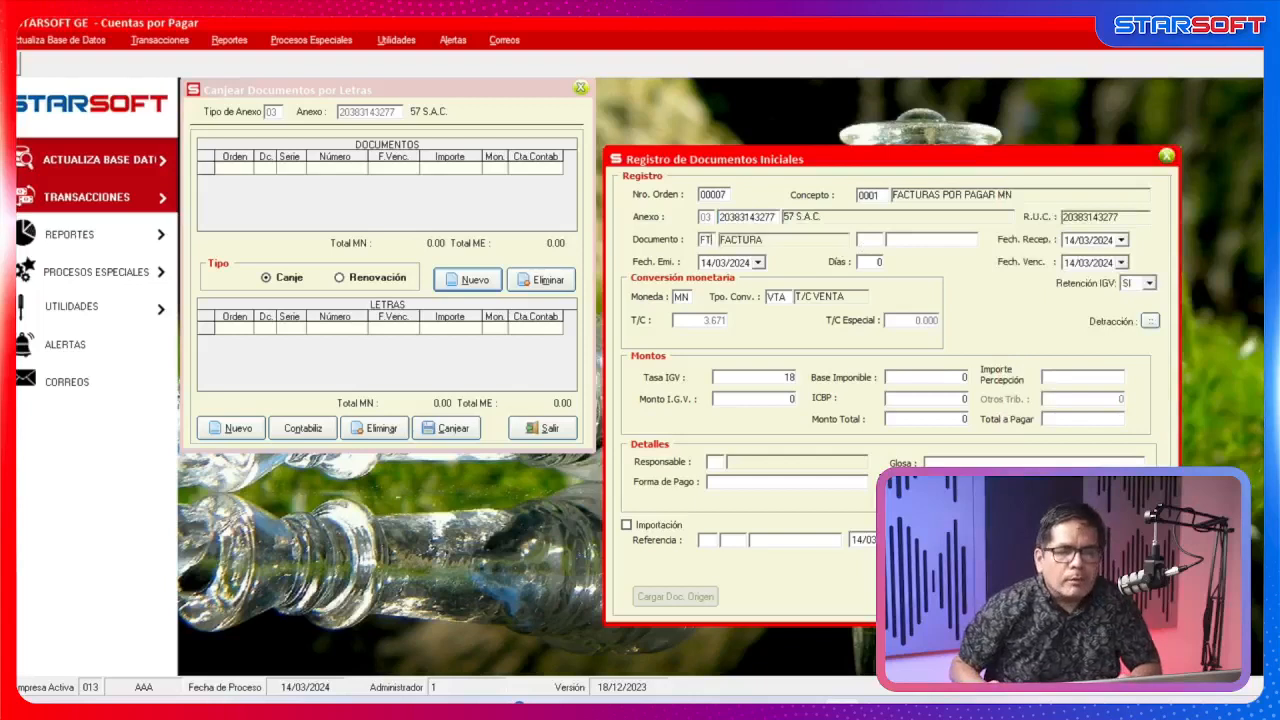
Enter the document as invoice FT F002 51515 with taxable base 2000 and responsible 01, save it, and close the initial documents register.
type("51515")
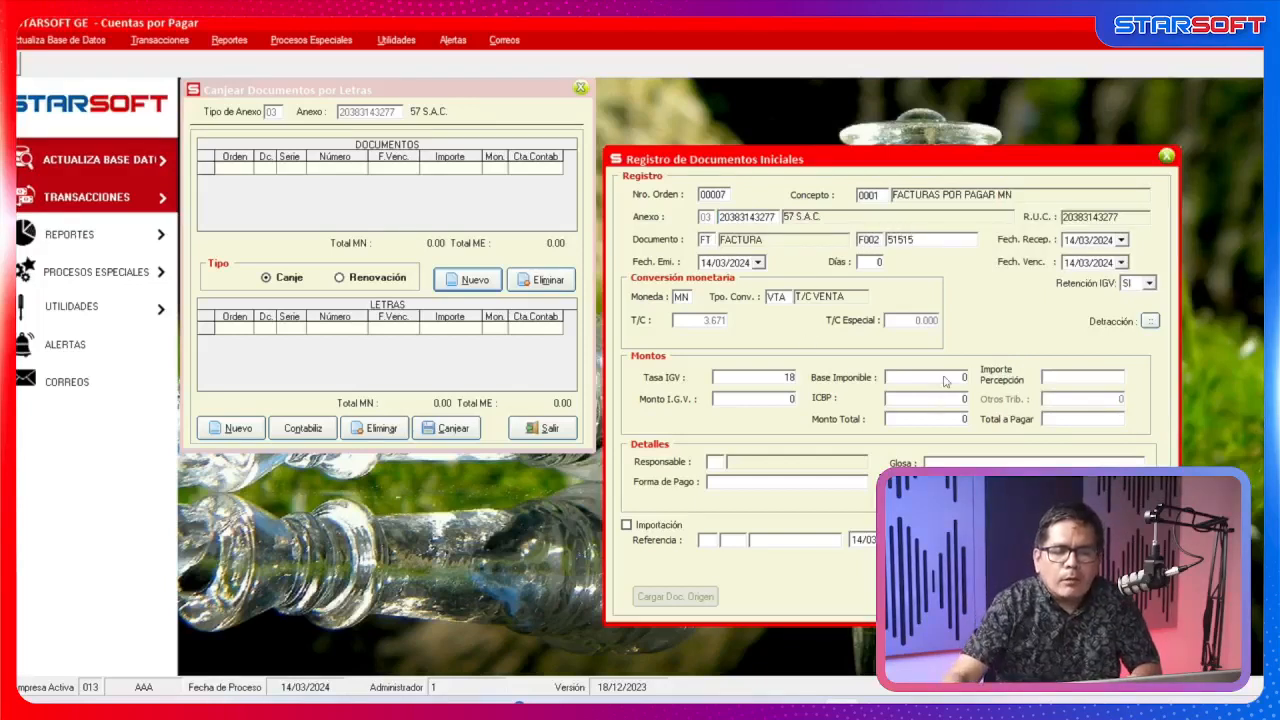
type("2000")
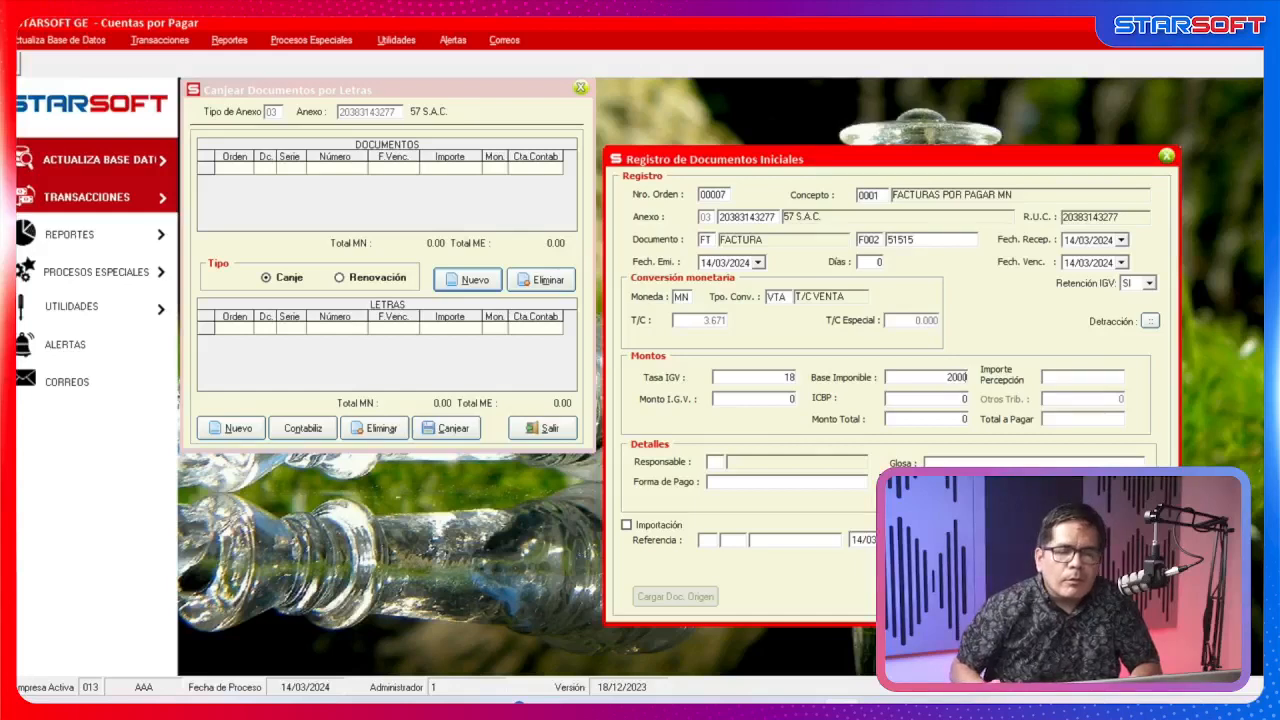
key("Return")
key("Return")
key("Return")
key("Return")
key("Return")
type("01")
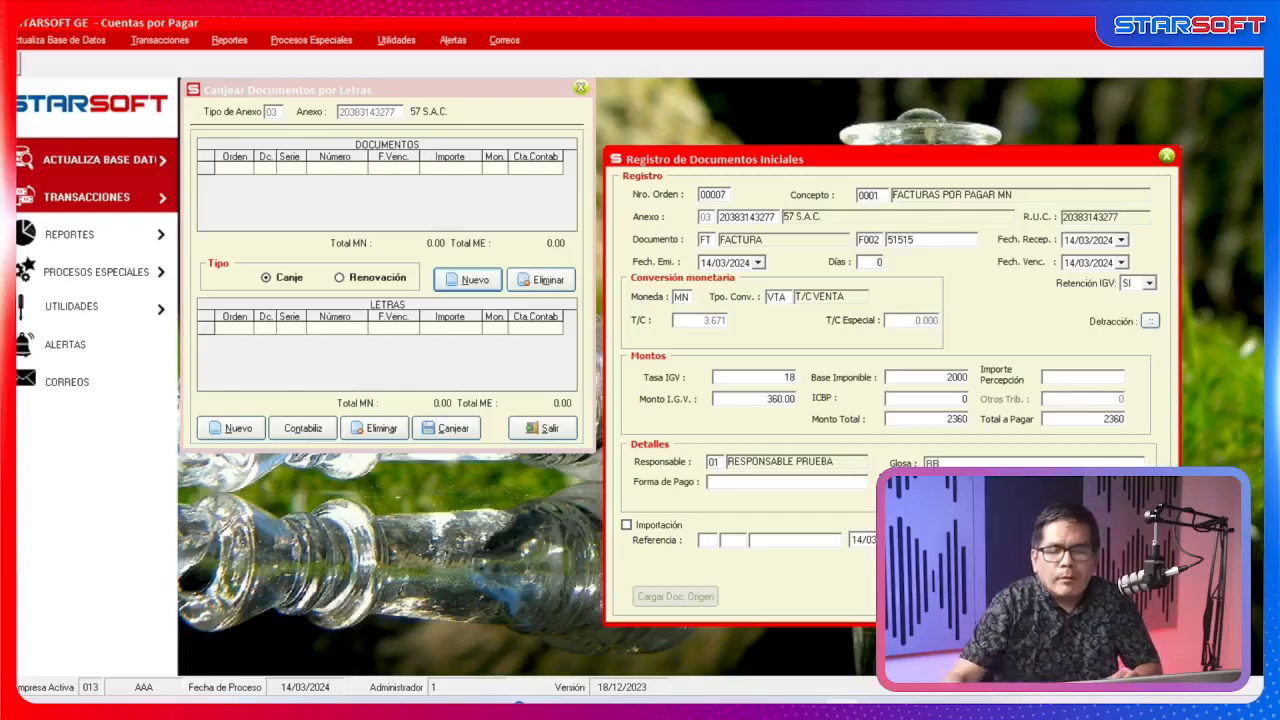
key("Return")
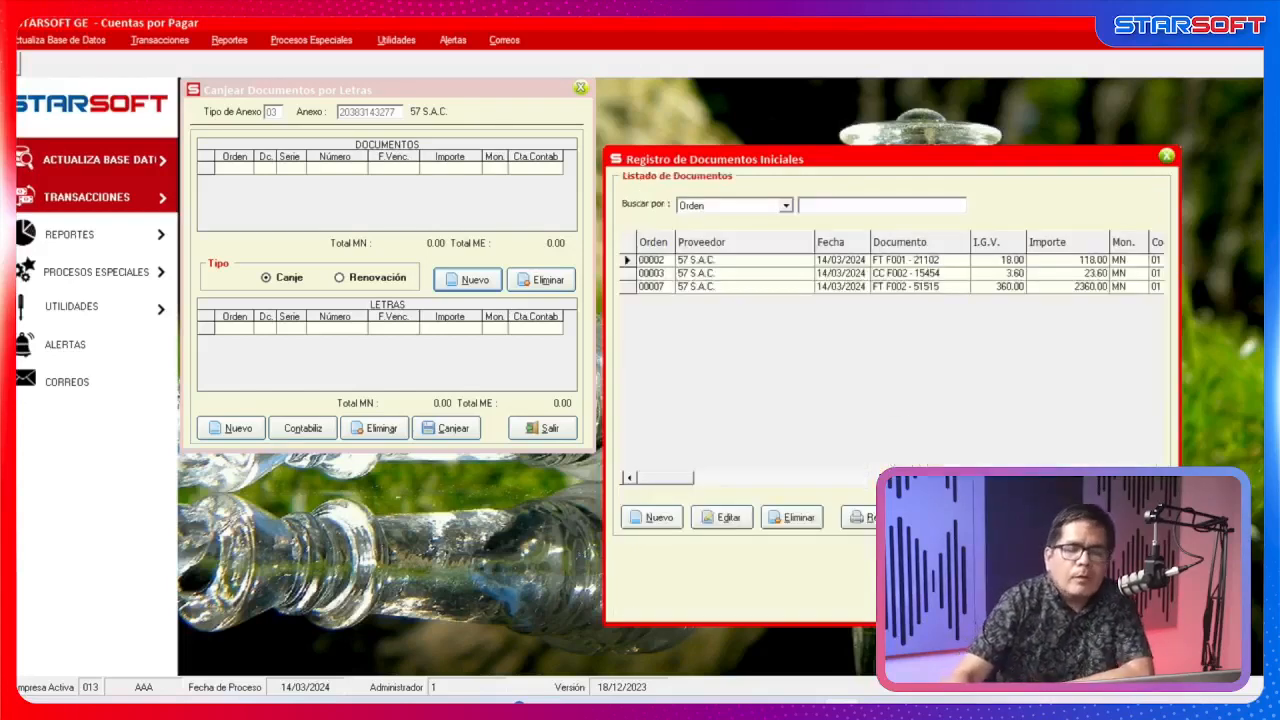
left_click(1130, 517)
Add invoice FT F002 51515 to the documents being exchanged, for the amount 2360.00.
left_click(470, 281)
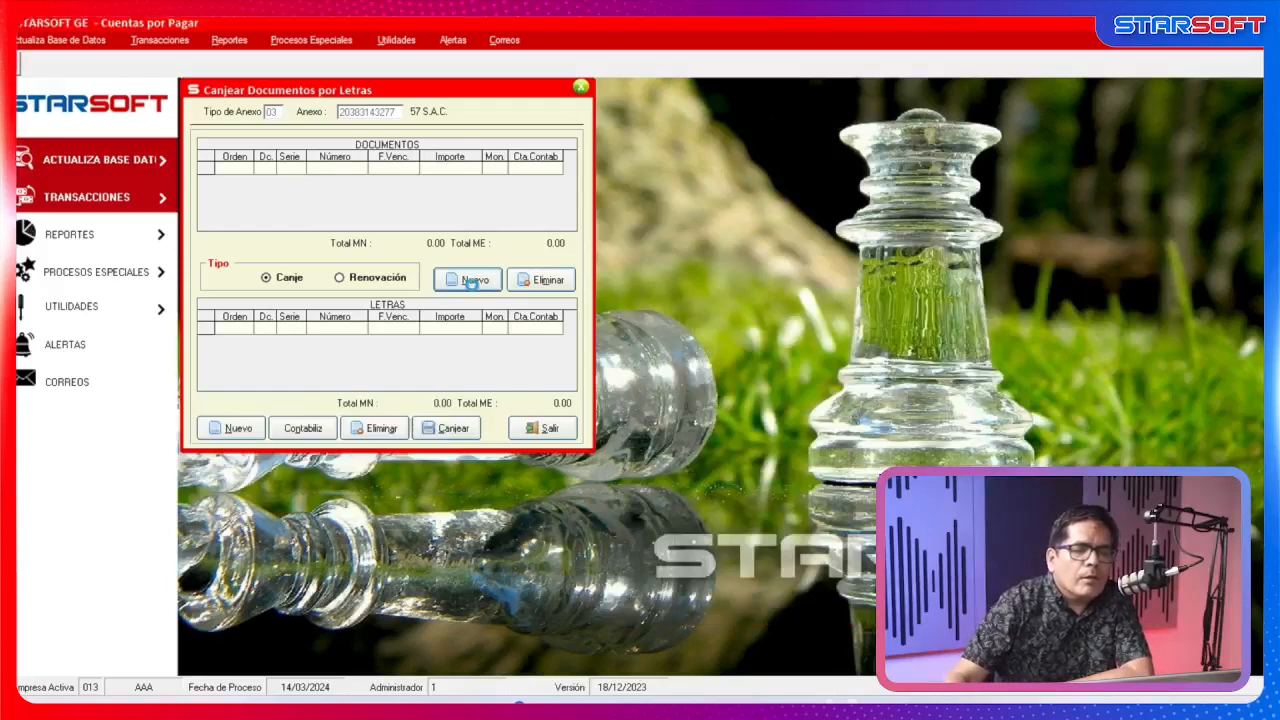
left_click_drag(500, 110, 896, 140)
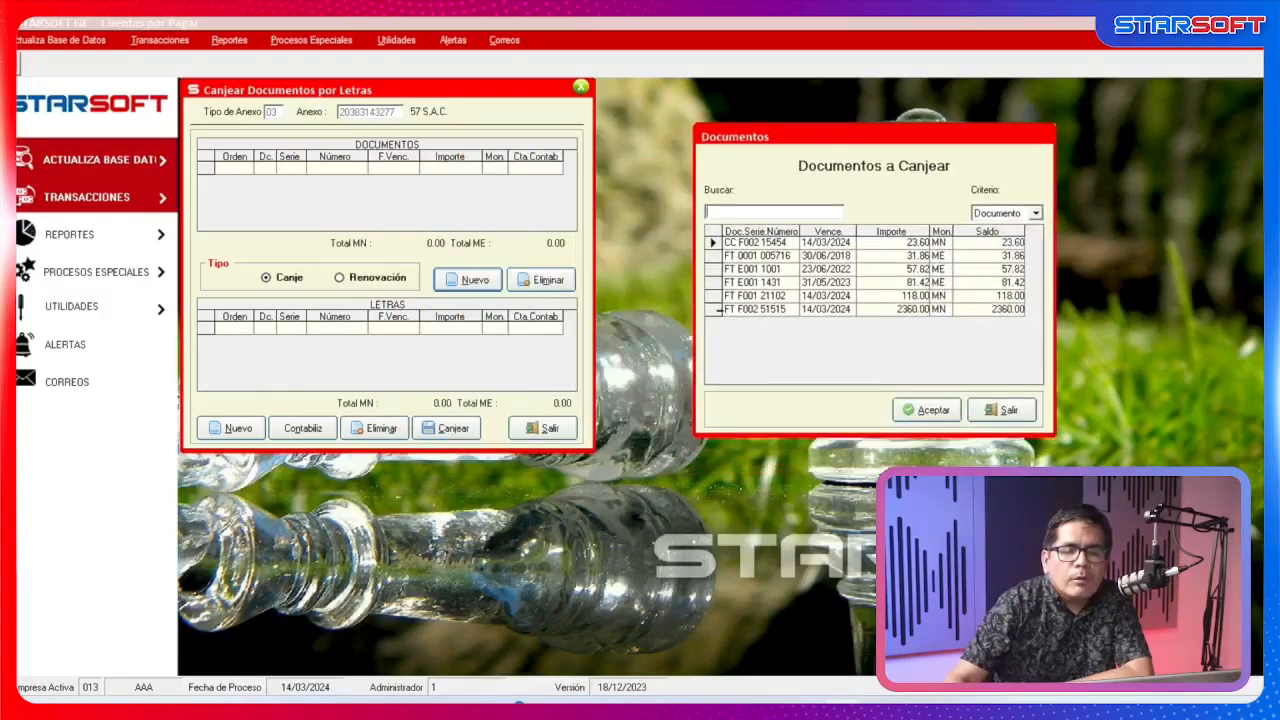
left_click(720, 309)
left_click(926, 410)
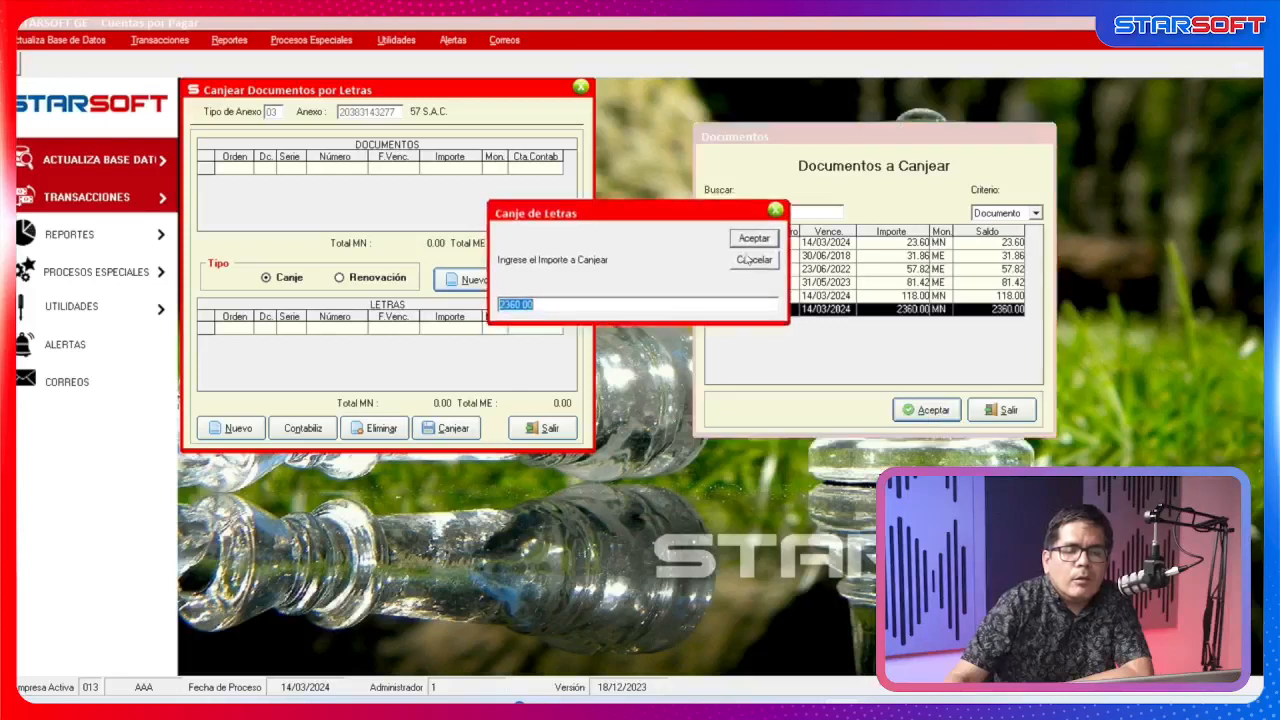
left_click_drag(674, 215, 702, 347)
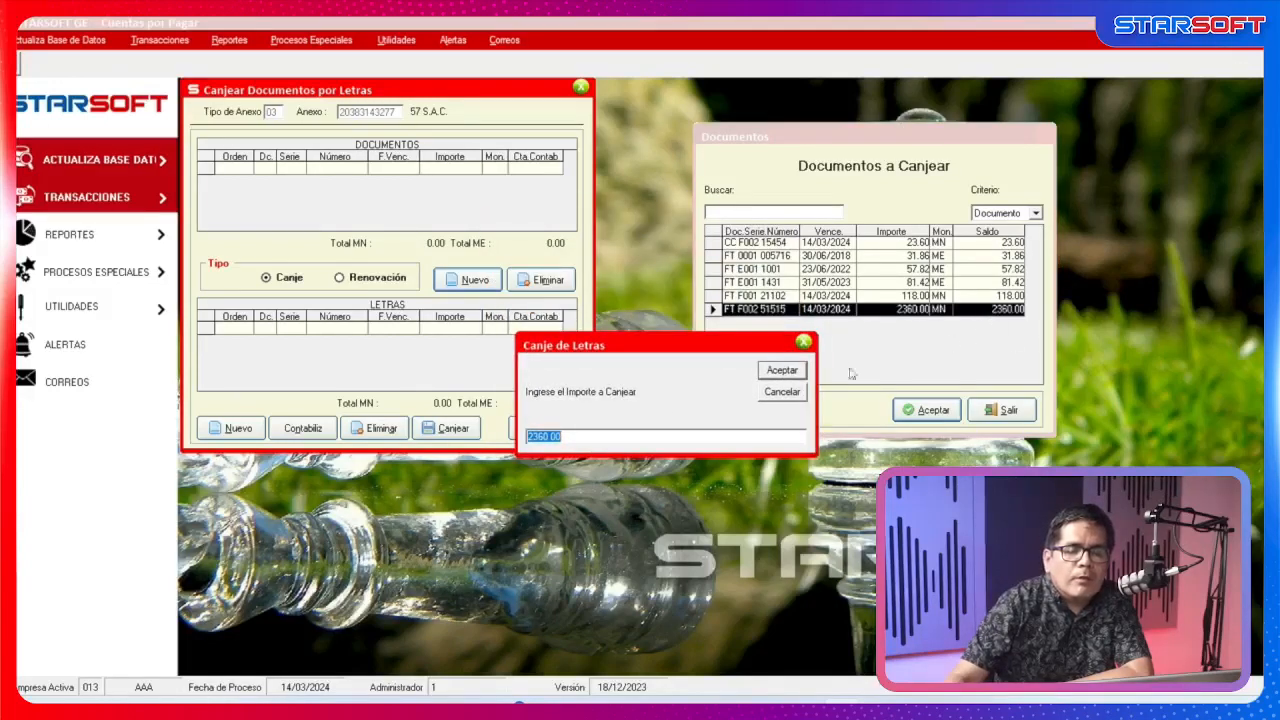
left_click(782, 372)
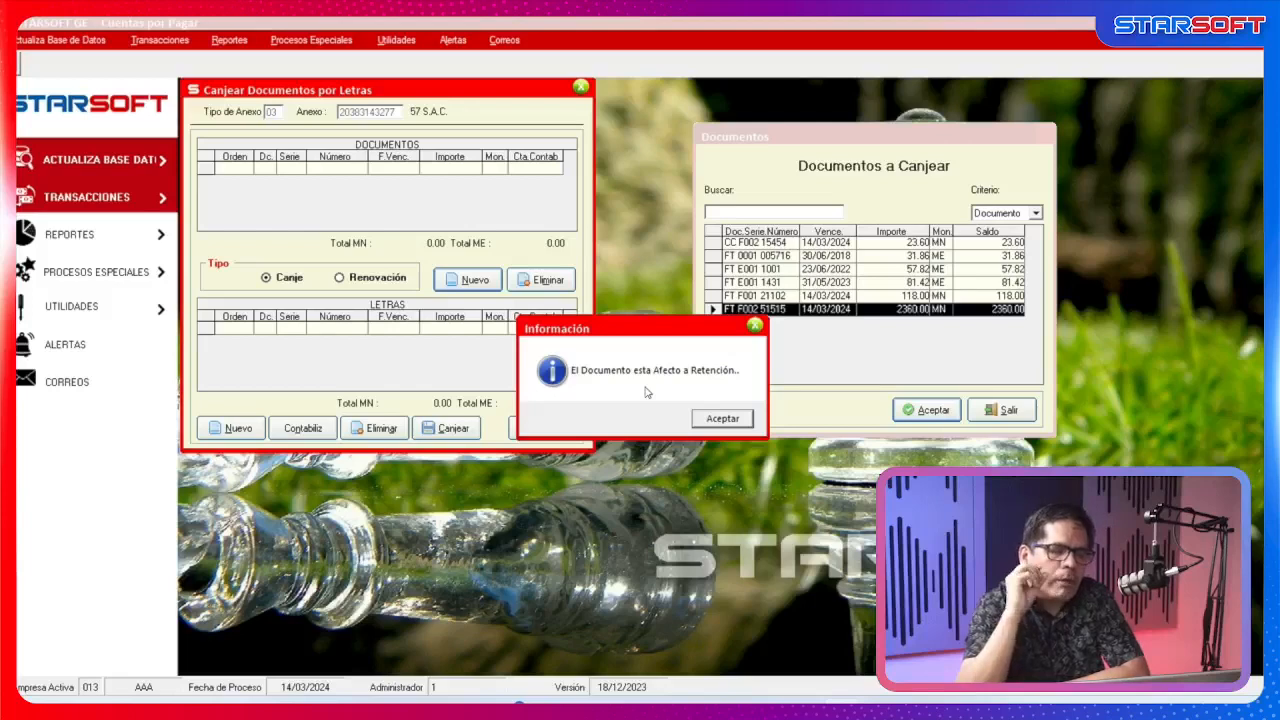
key("Return")
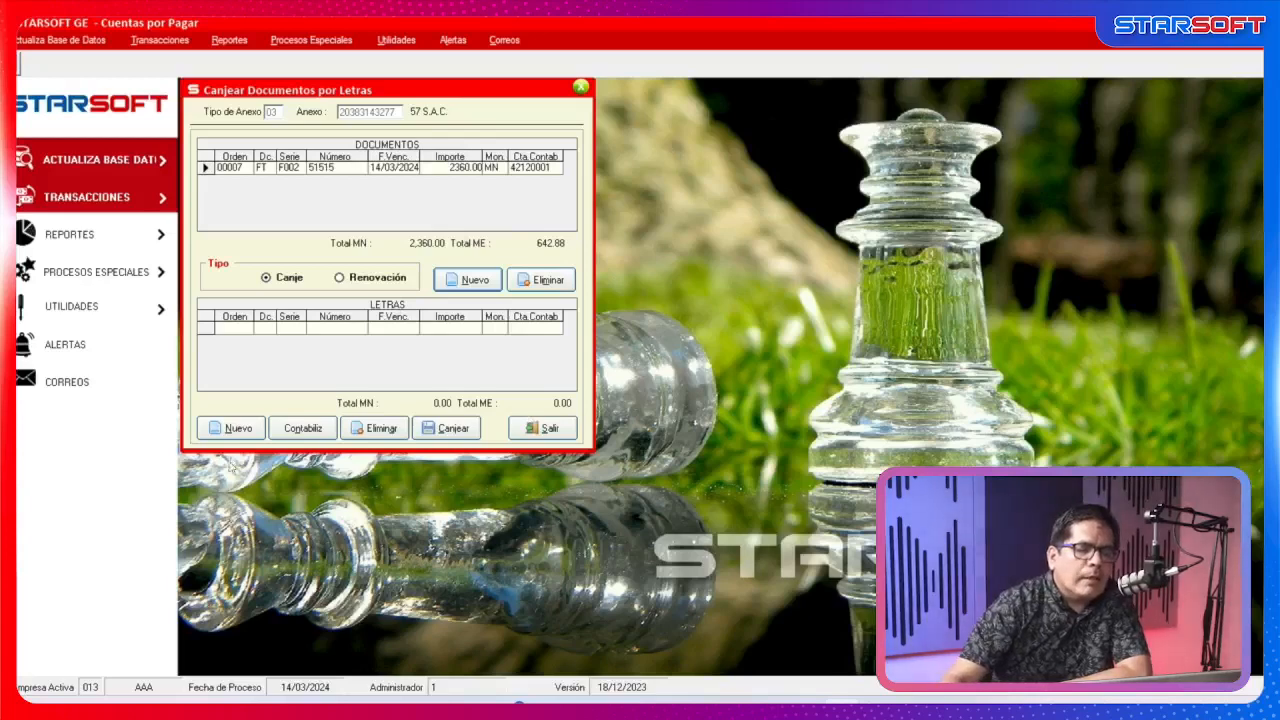
Create the letter for the exchange and set its number to 23200.
left_click(240, 437)
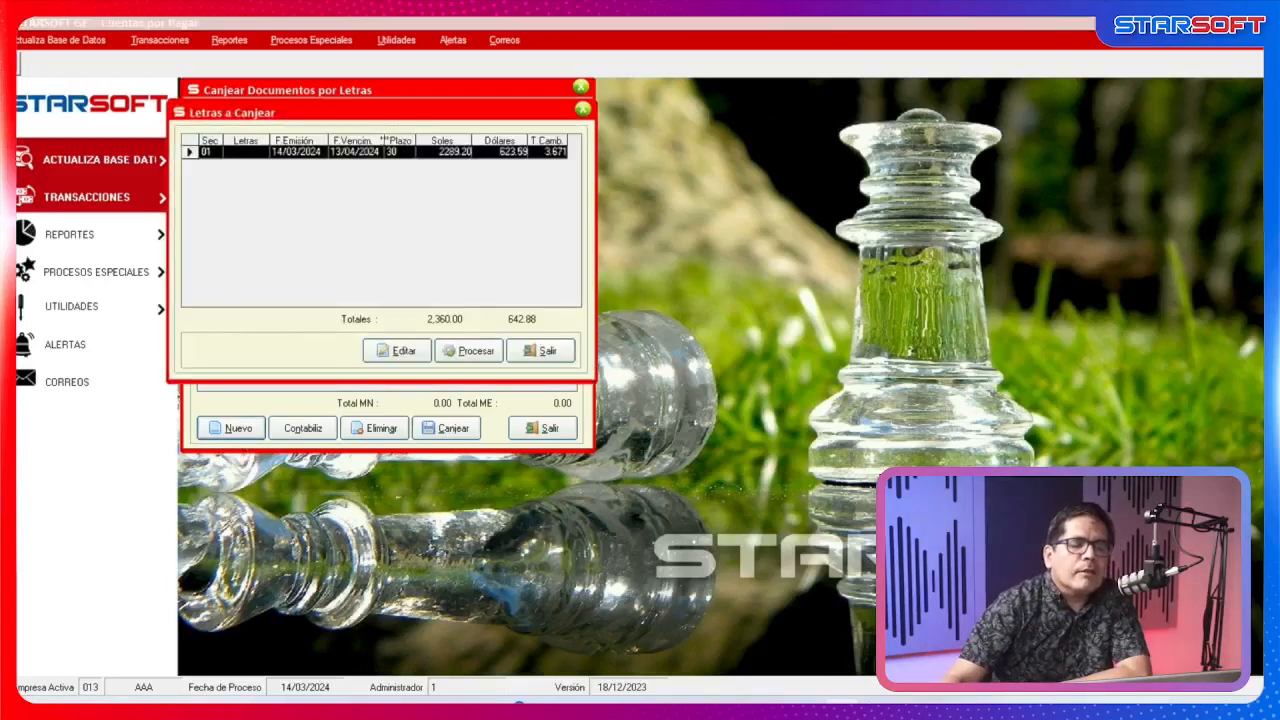
left_click_drag(412, 118, 938, 156)
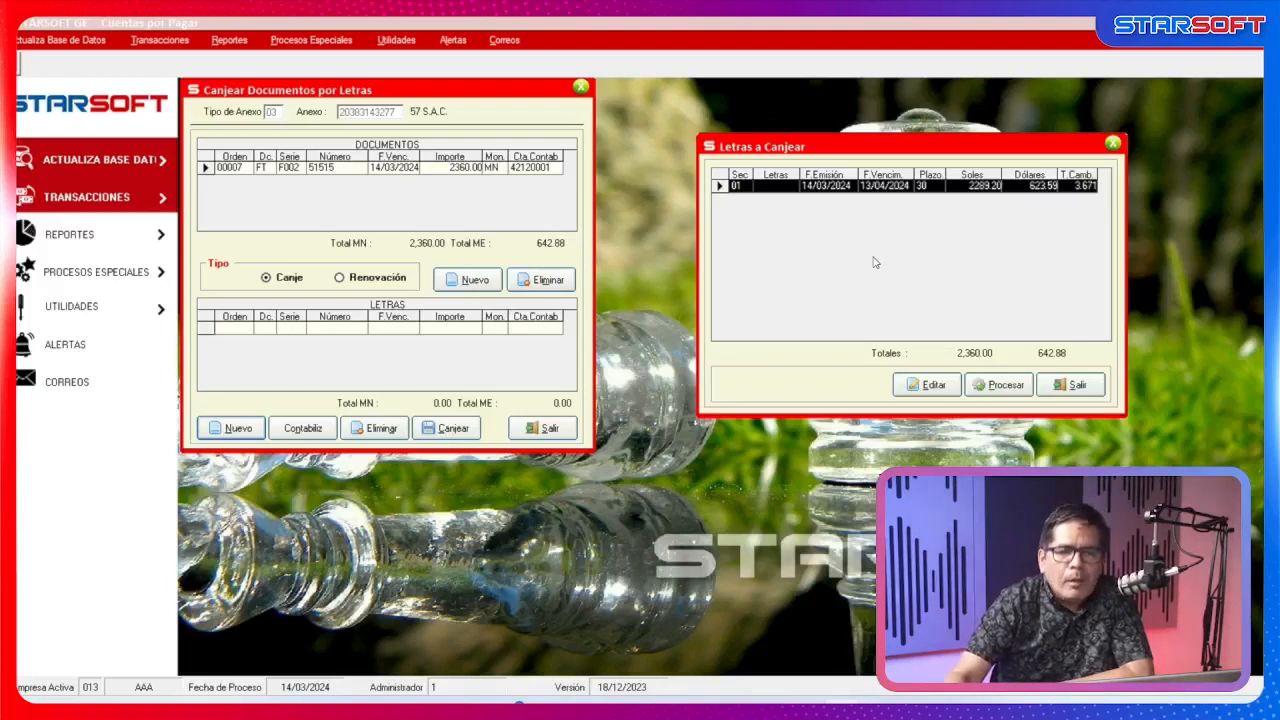
left_click(935, 385)
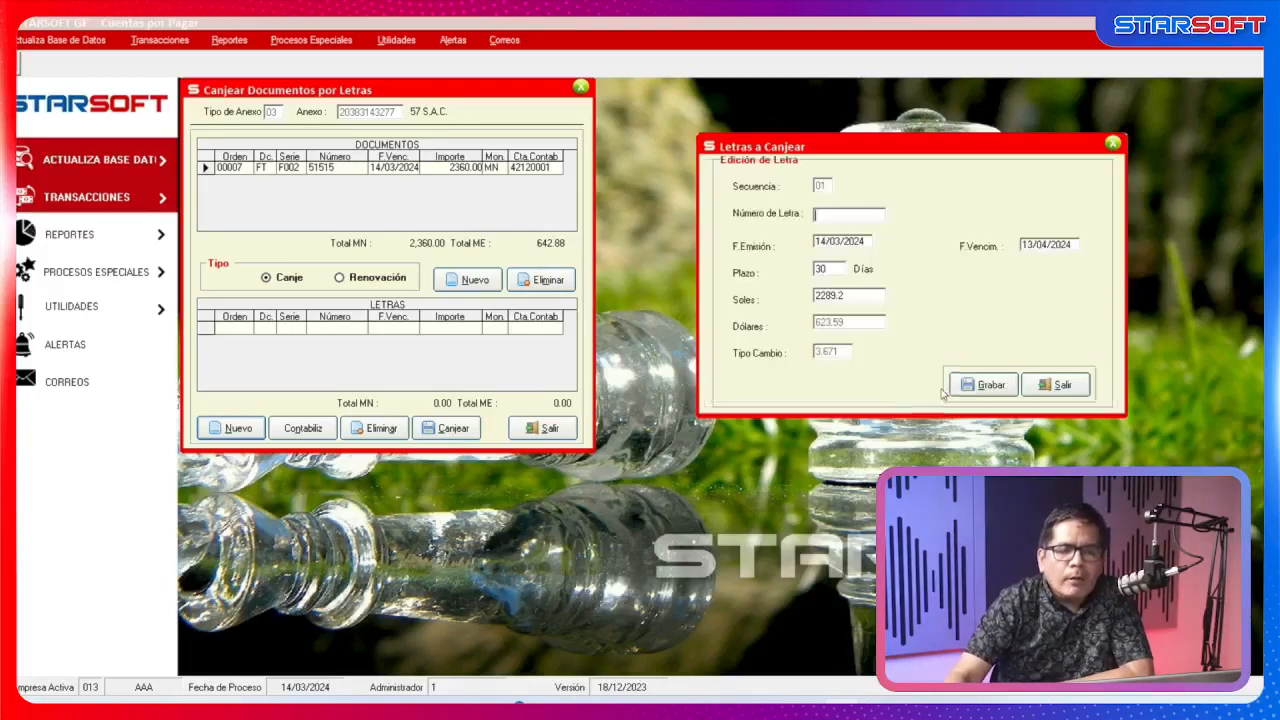
type("23200")
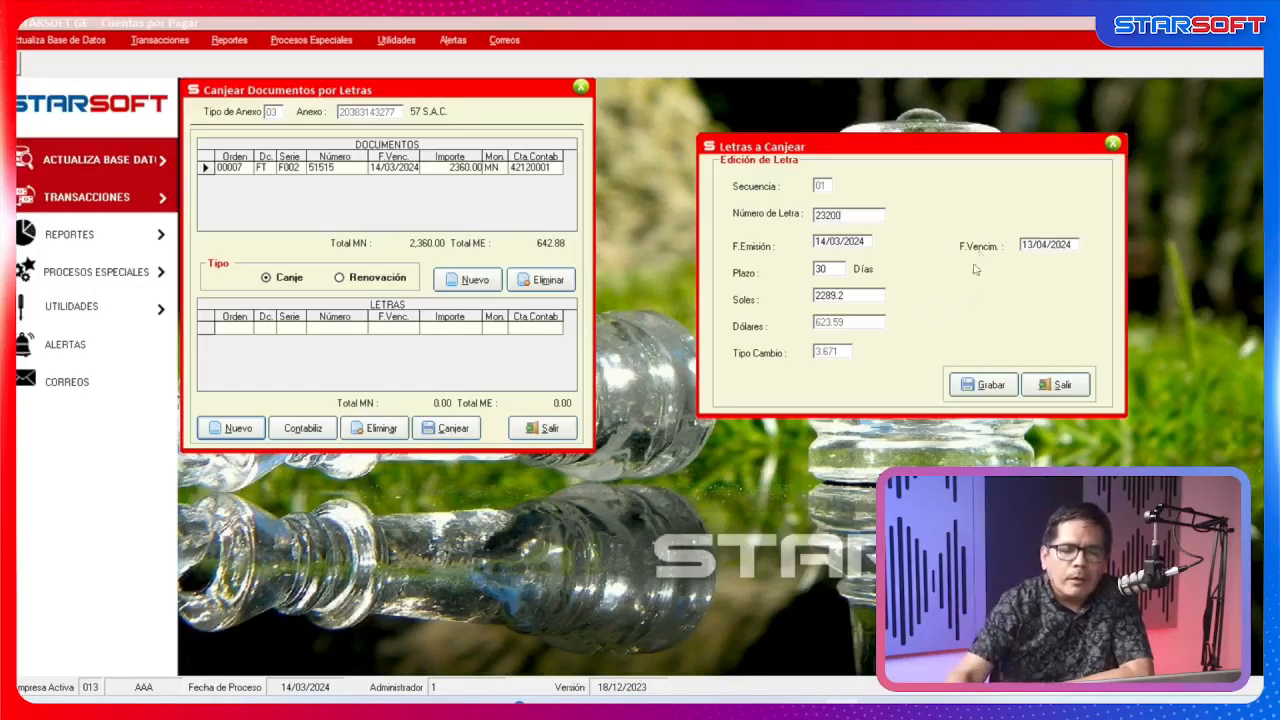
Save the details of letter 23200, process it and confirm registering the letters.
left_click(991, 386)
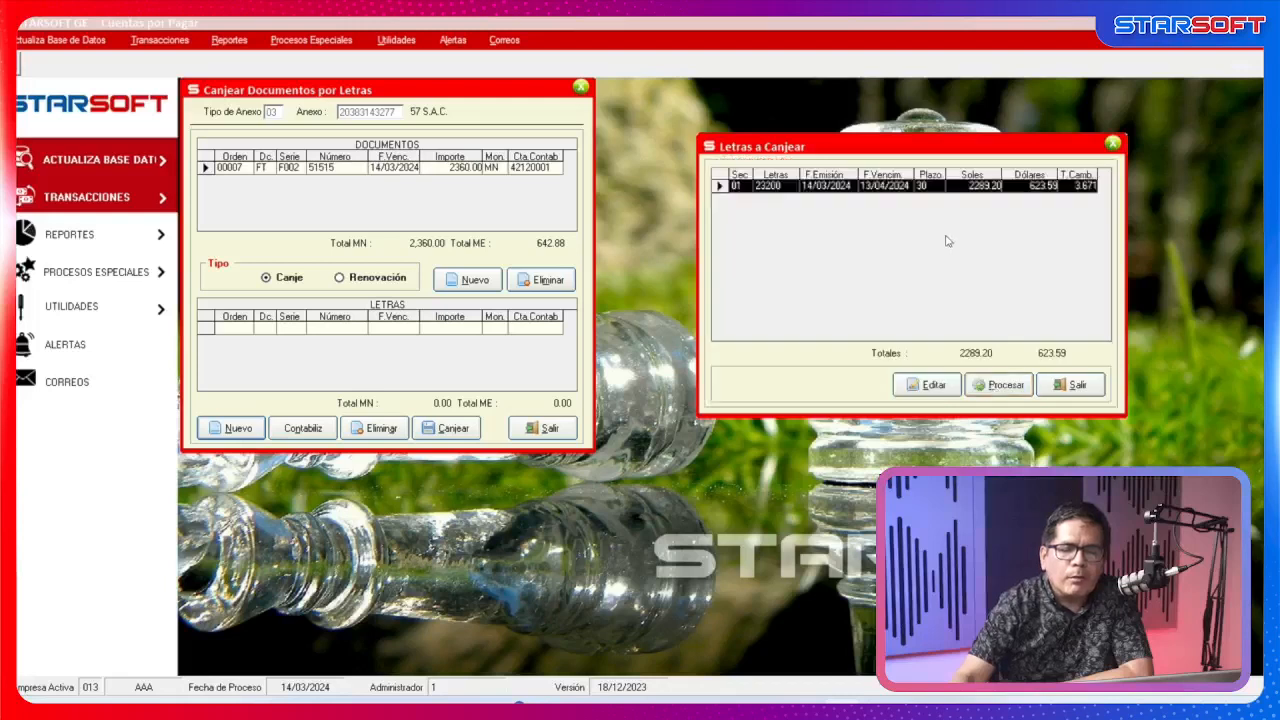
left_click(1013, 390)
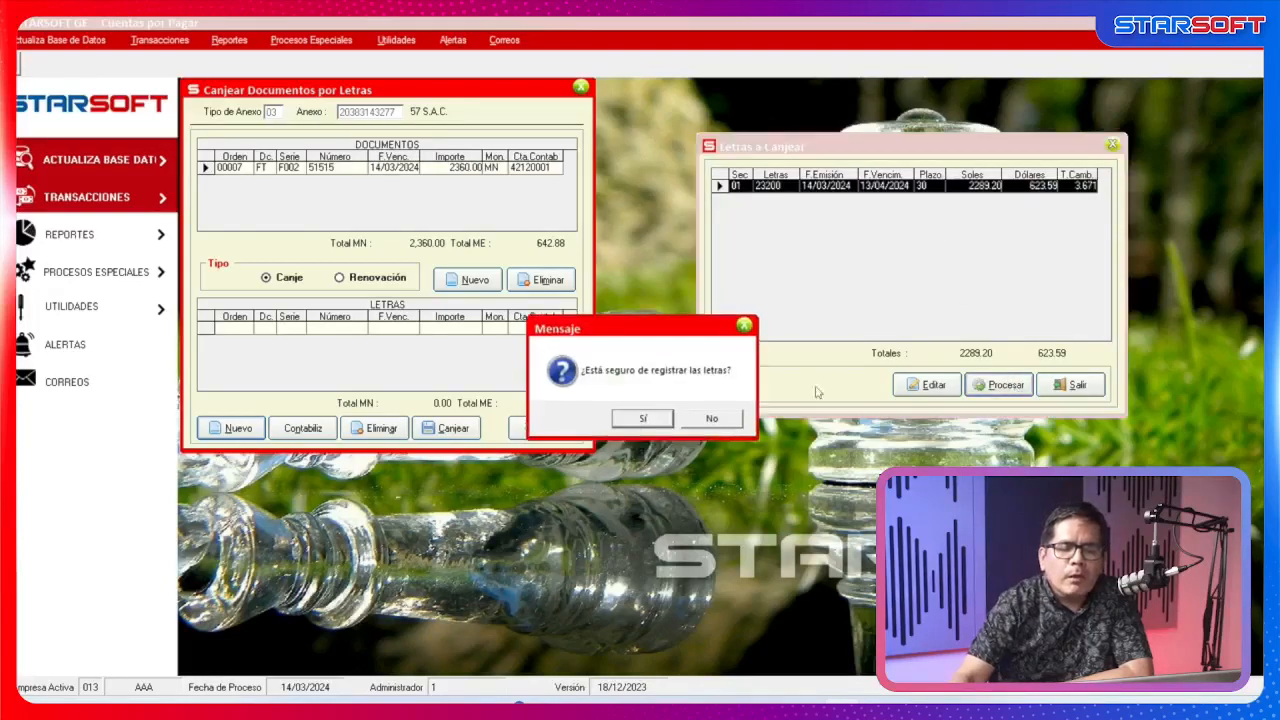
left_click(649, 418)
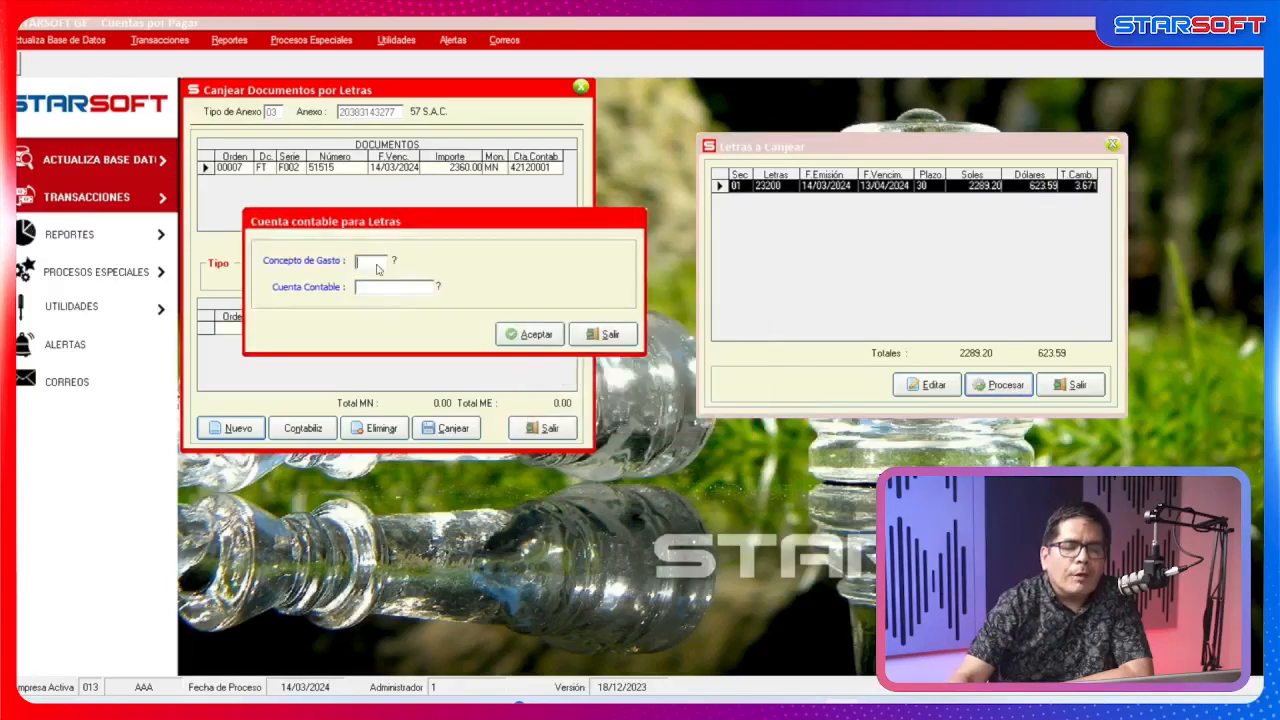
Assign expense concept 0007 LETRAS POR PAGAR MN to the letters and accept the accounting account.
double_click(377, 264)
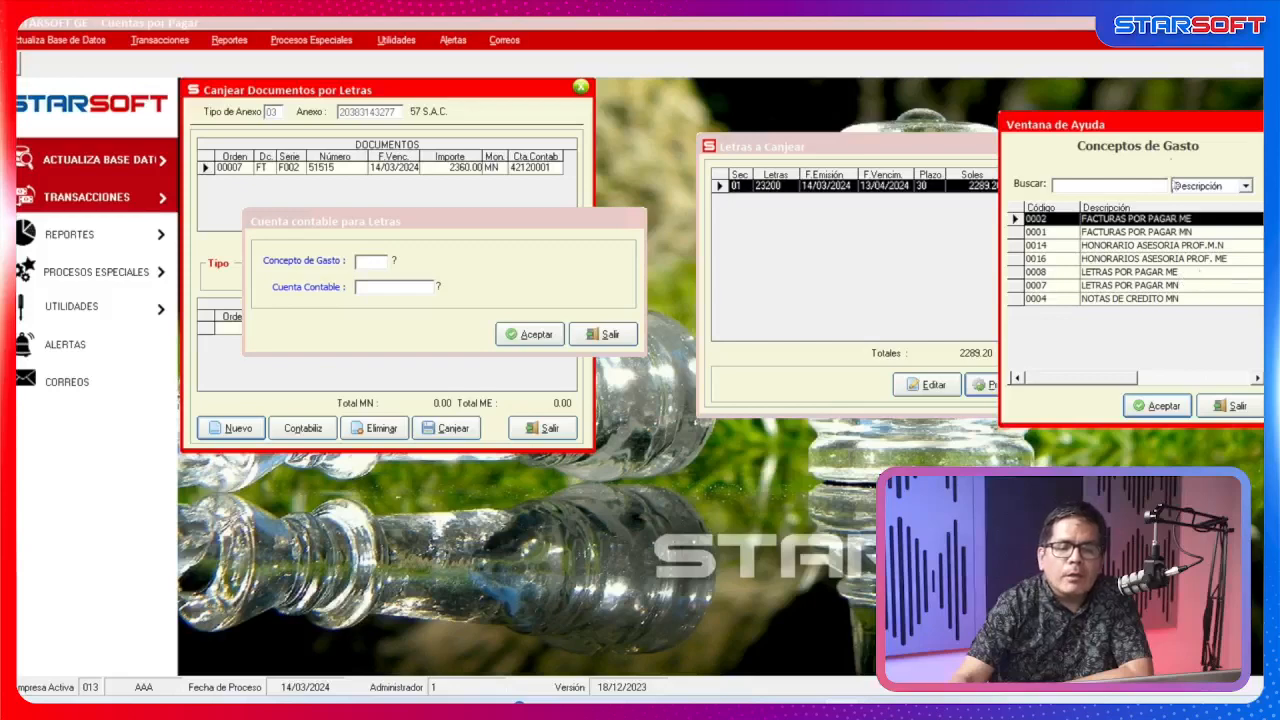
left_click_drag(1187, 131, 1158, 156)
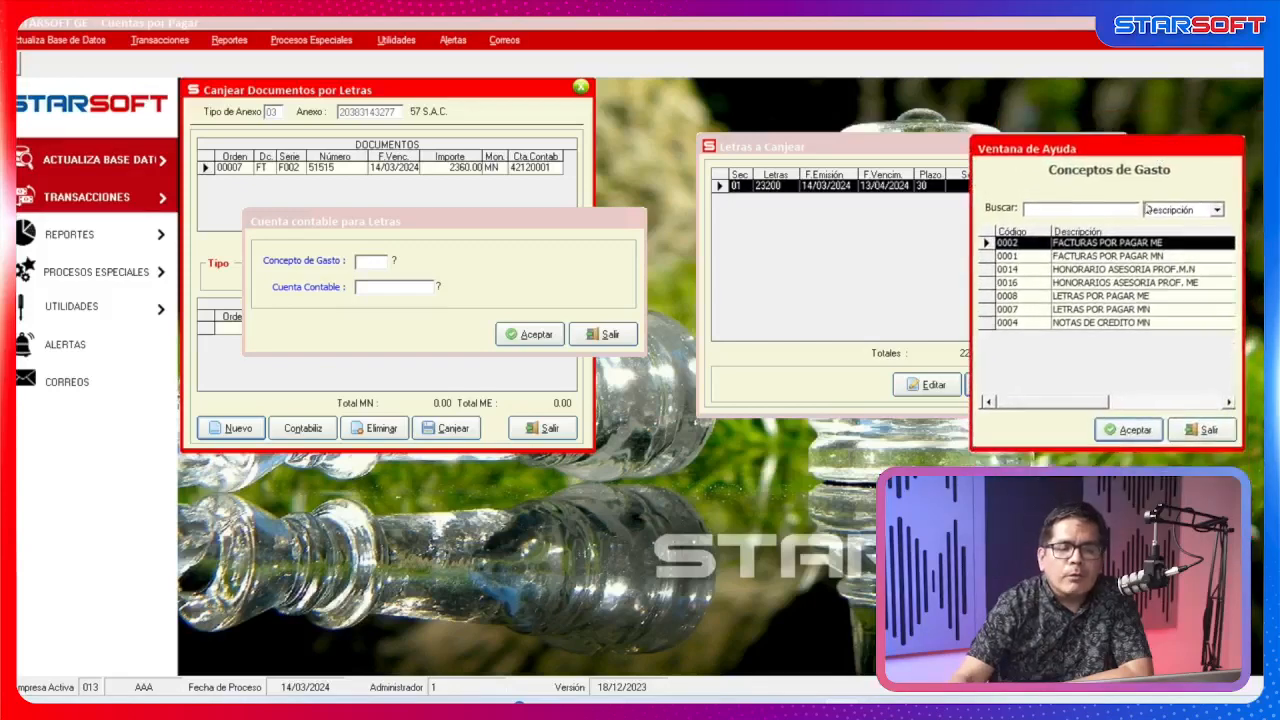
double_click(1148, 312)
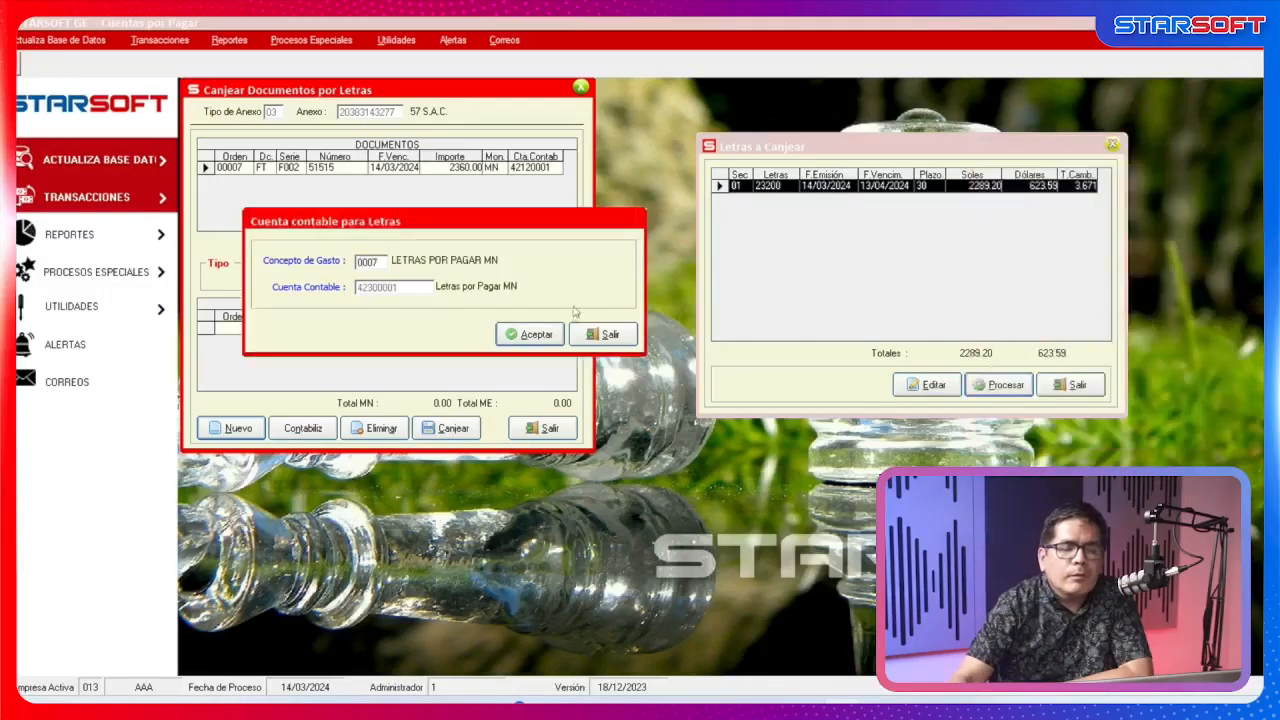
left_click(530, 333)
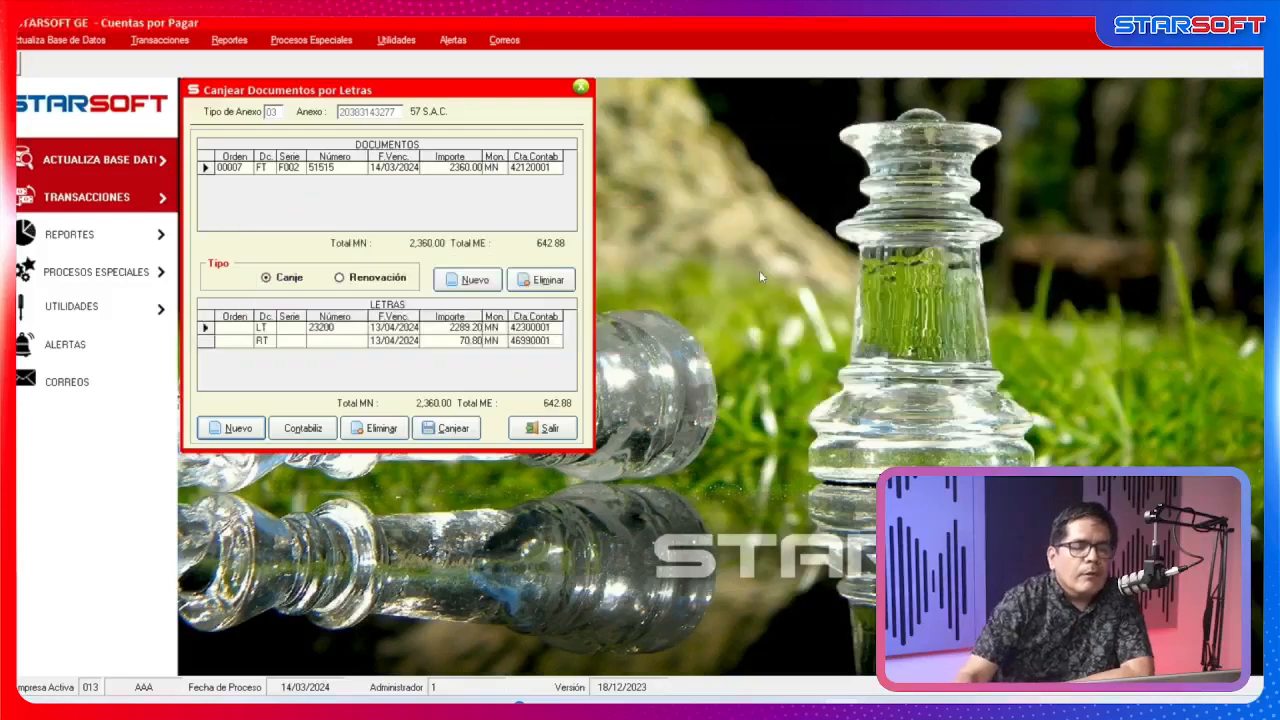
Check the LT and RT lines in the letters list, and exchange invoice F002 51515 for the letters.
left_click(204, 339)
left_click(204, 328)
left_click(204, 340)
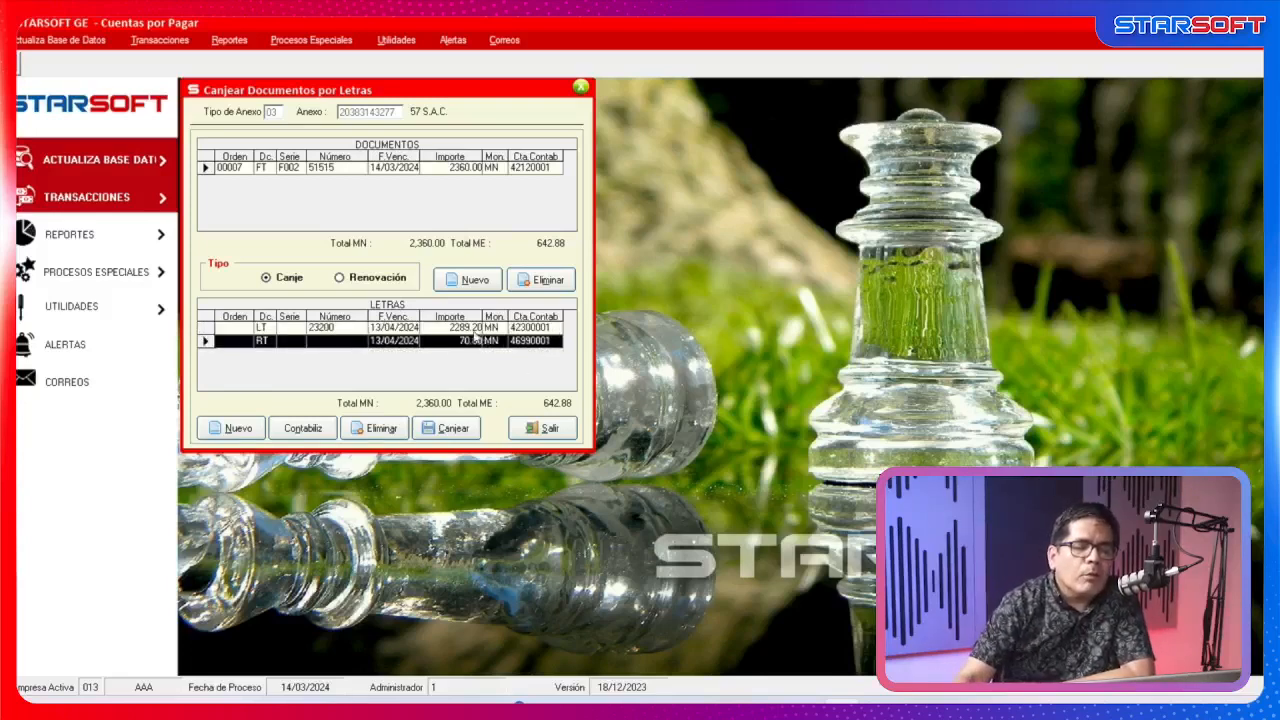
left_click(476, 330)
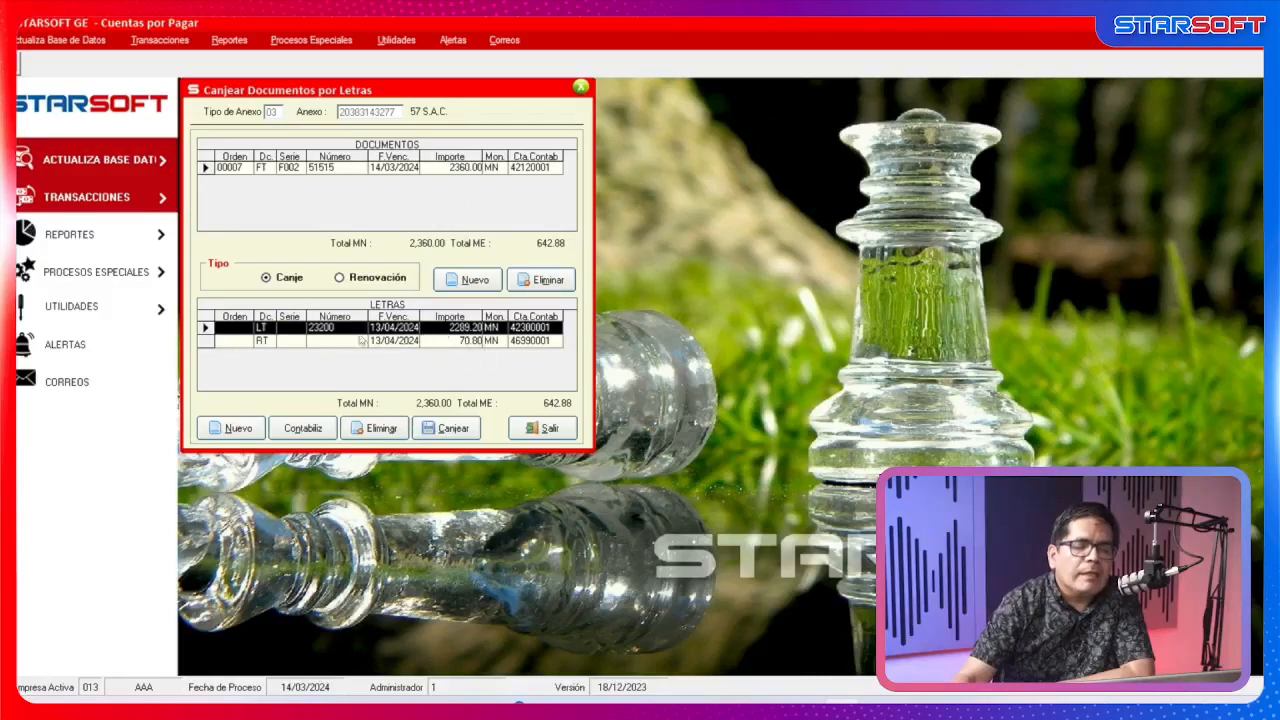
left_click(461, 342)
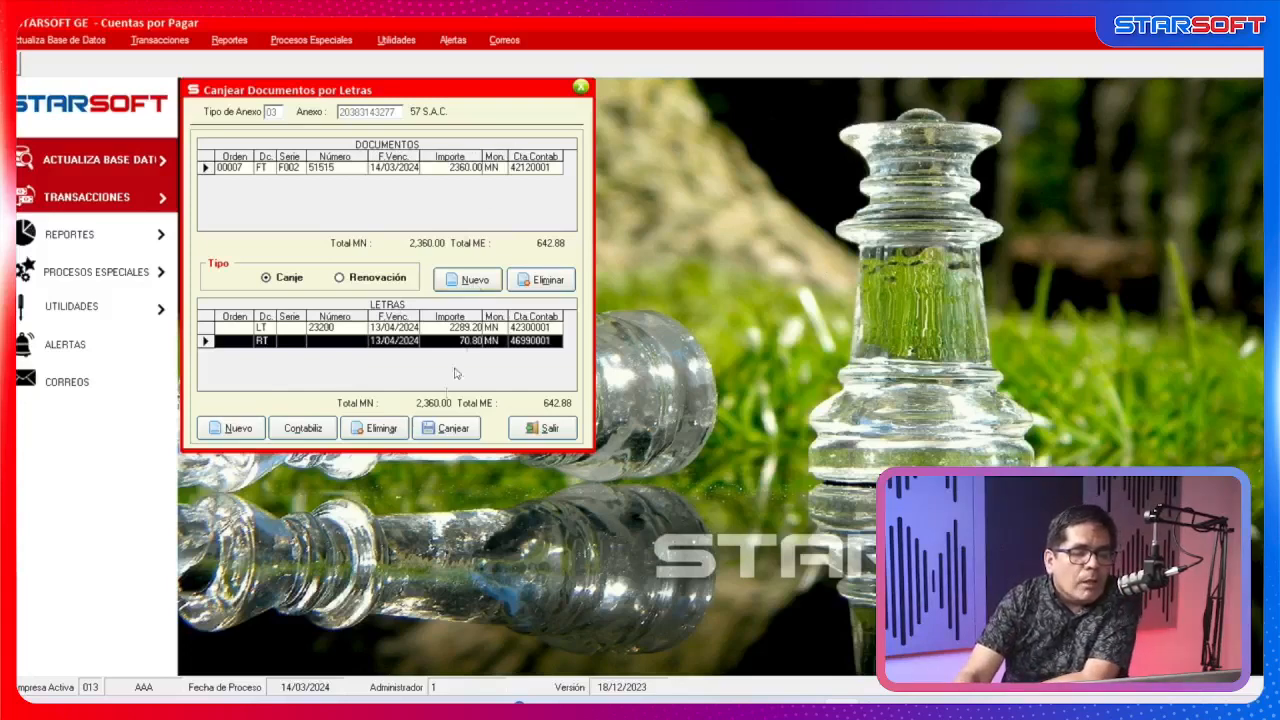
left_click(454, 430)
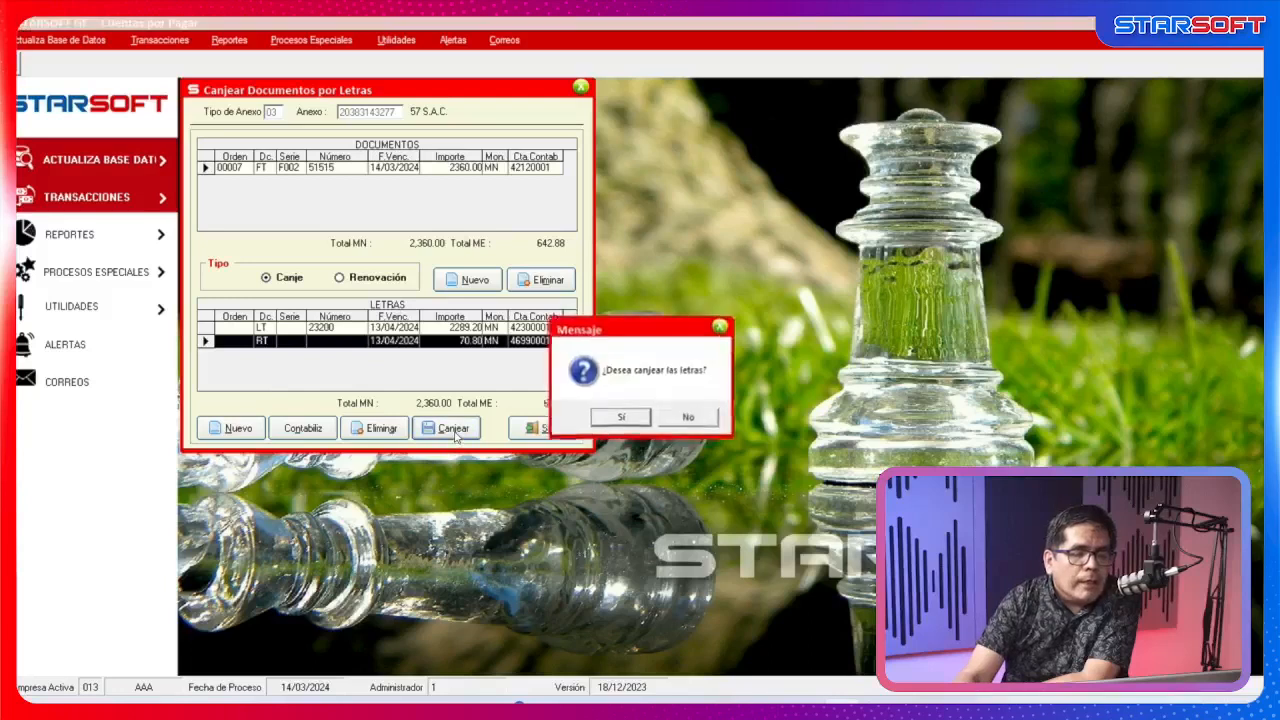
left_click(636, 414)
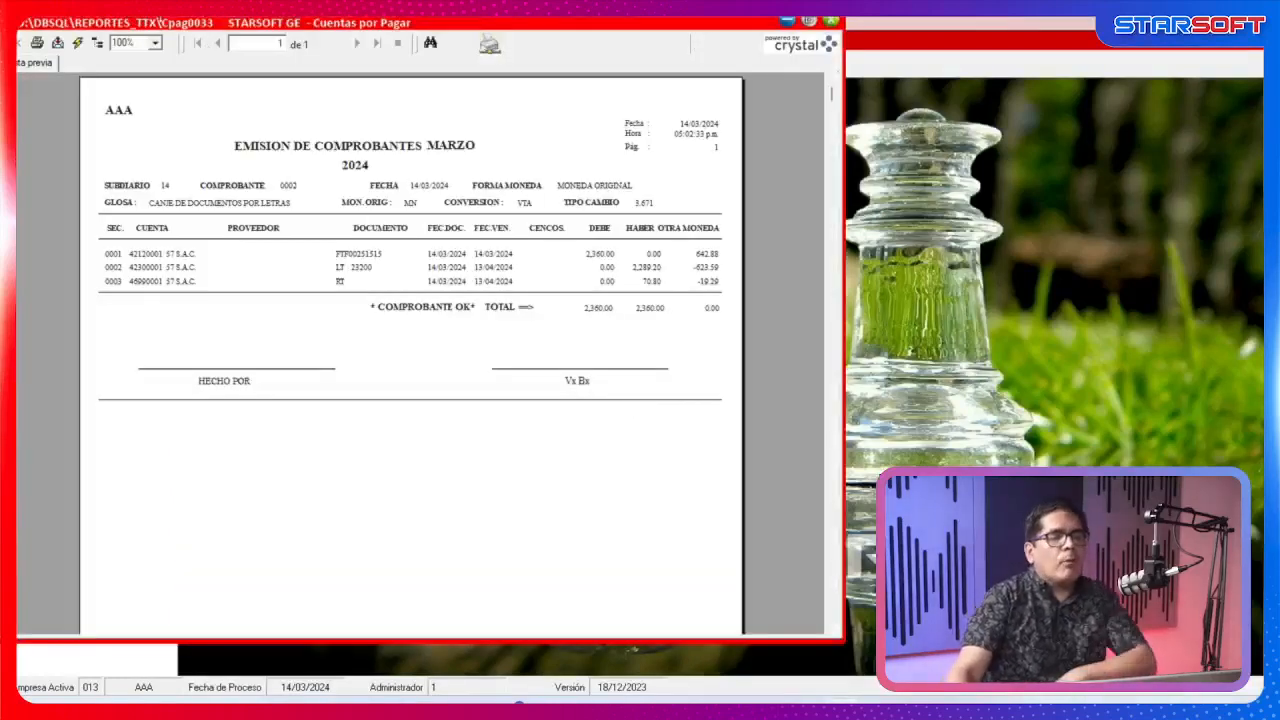
Examine the exchange voucher preview enlarged to 150%, and close it along with the document exchange window.
left_click(155, 43)
left_click(145, 112)
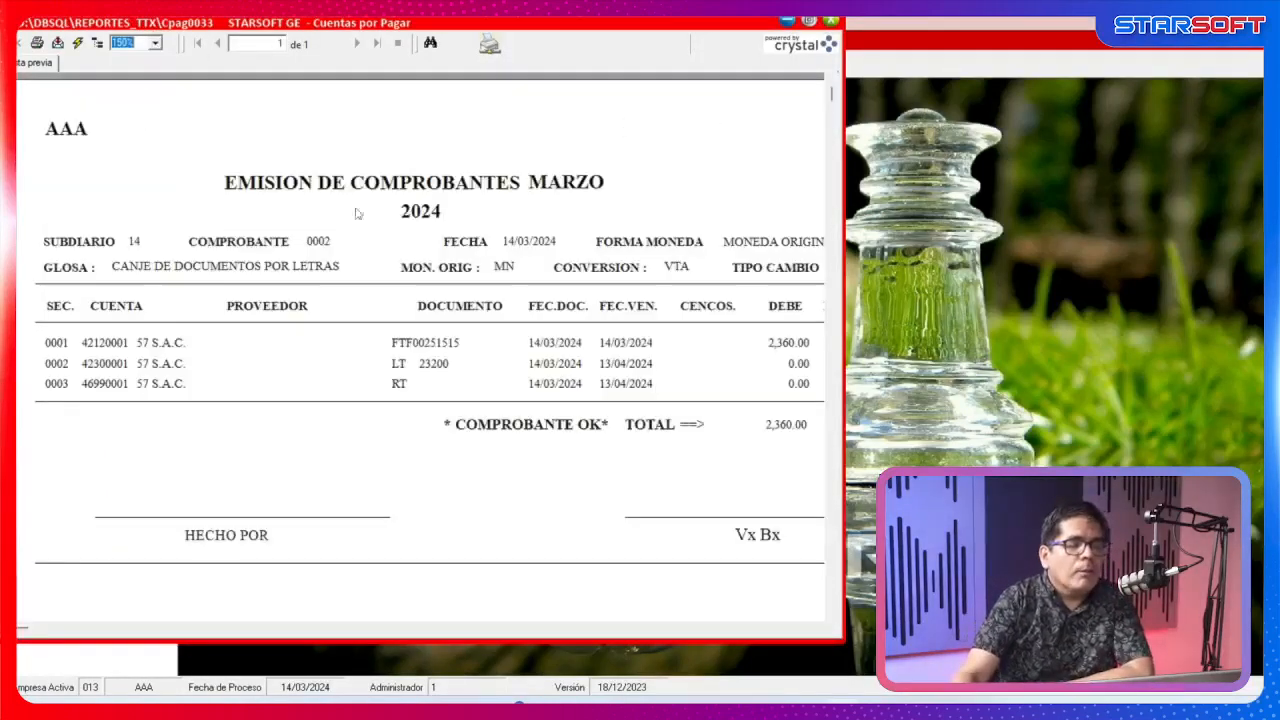
left_click(812, 22)
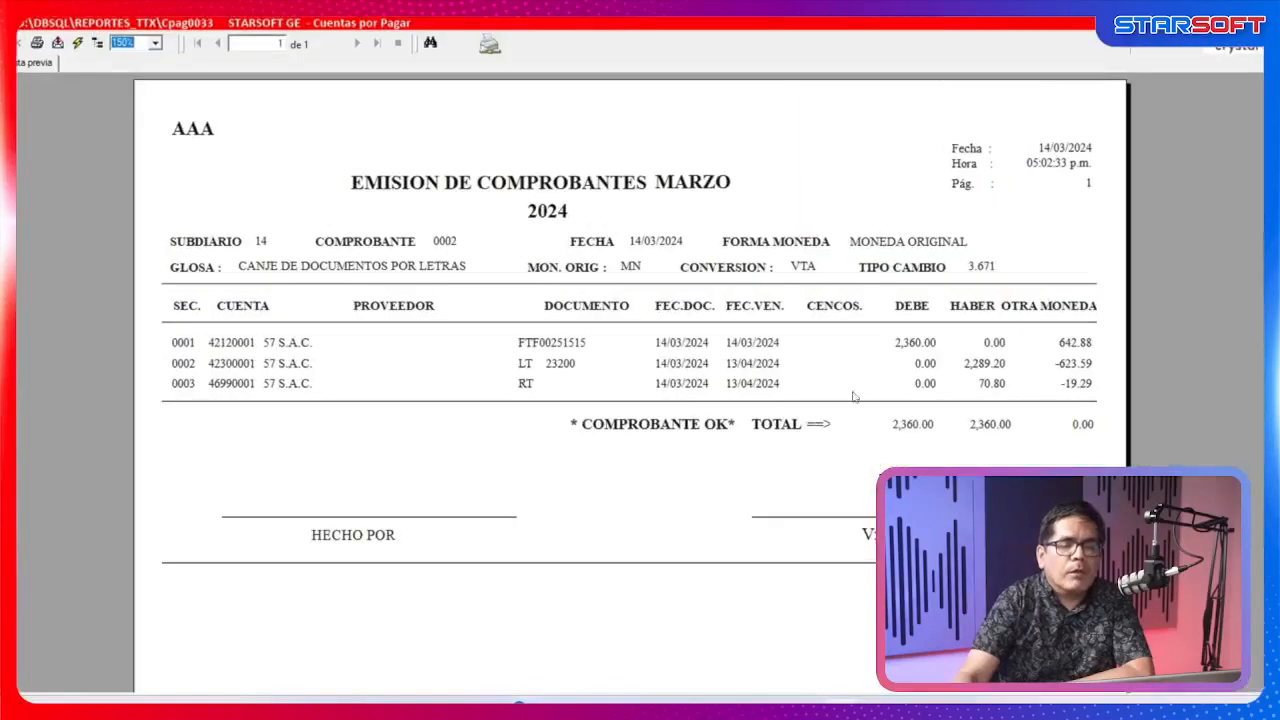
left_click(218, 388)
left_click(218, 388)
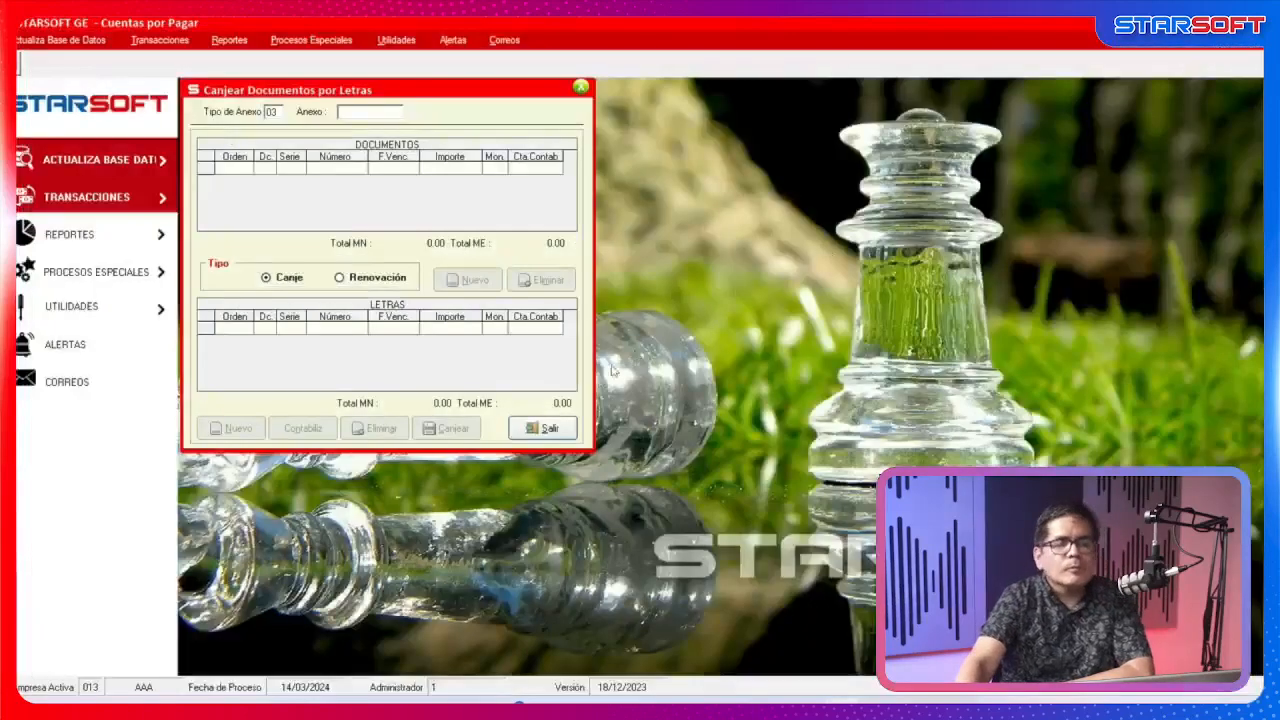
left_click(545, 428)
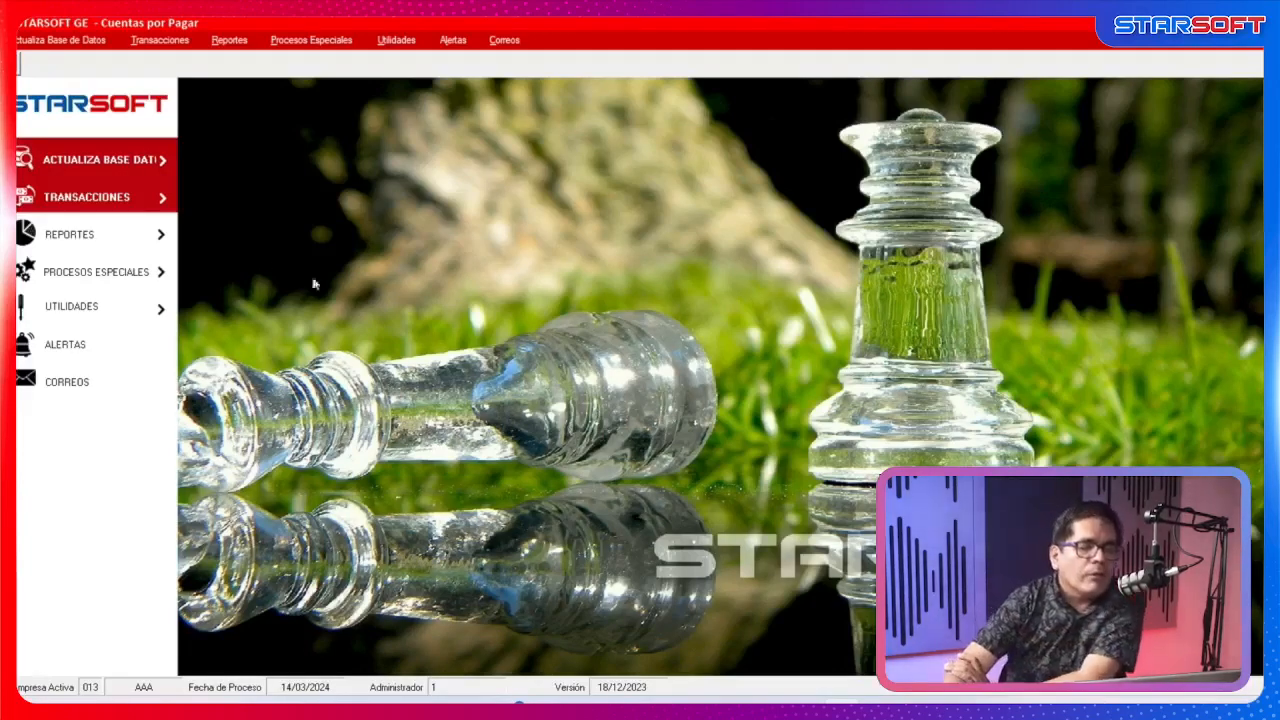
Open Administración de Canjes and compare the details of exchange sheets 1 and 2.
left_click(181, 42)
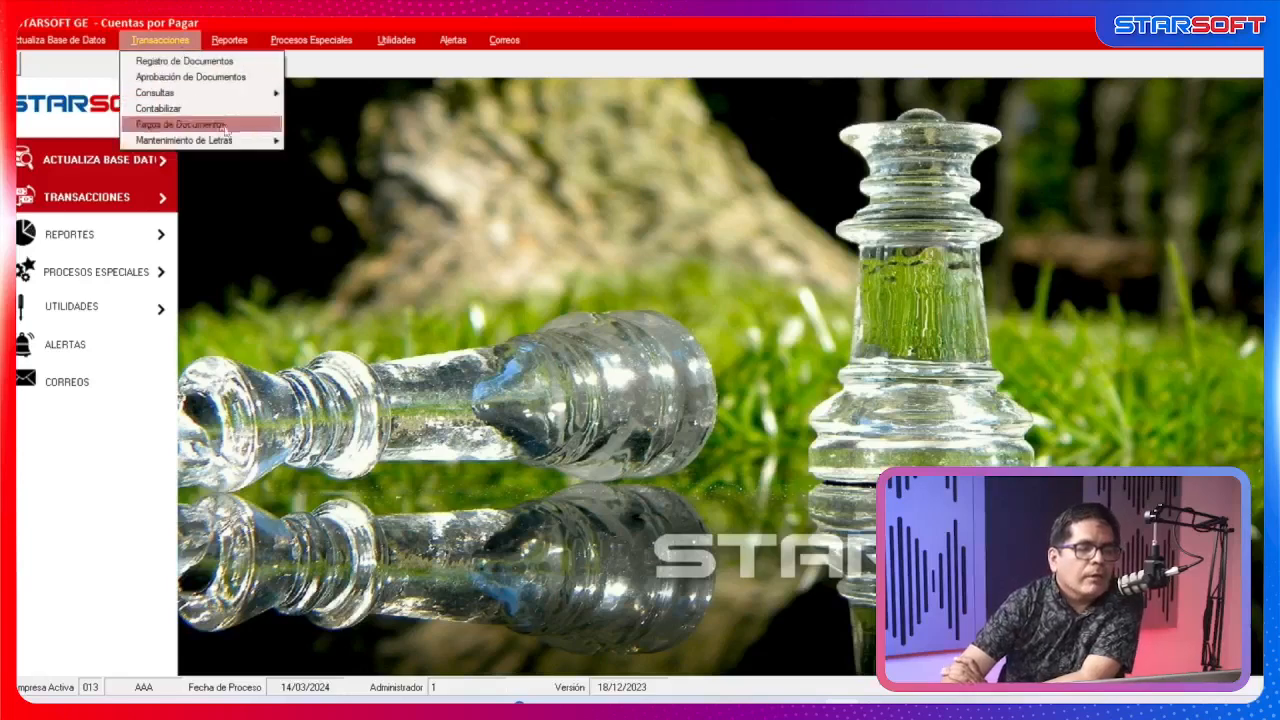
mouse_move(239, 146)
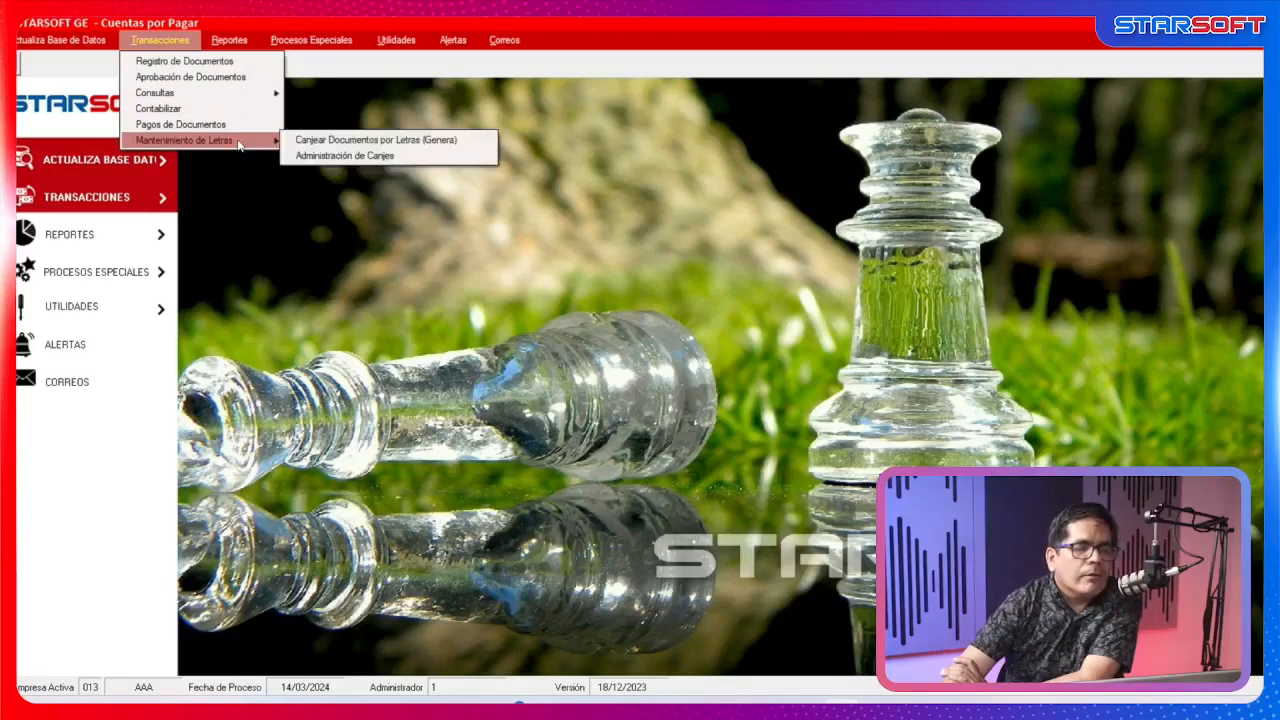
left_click(437, 157)
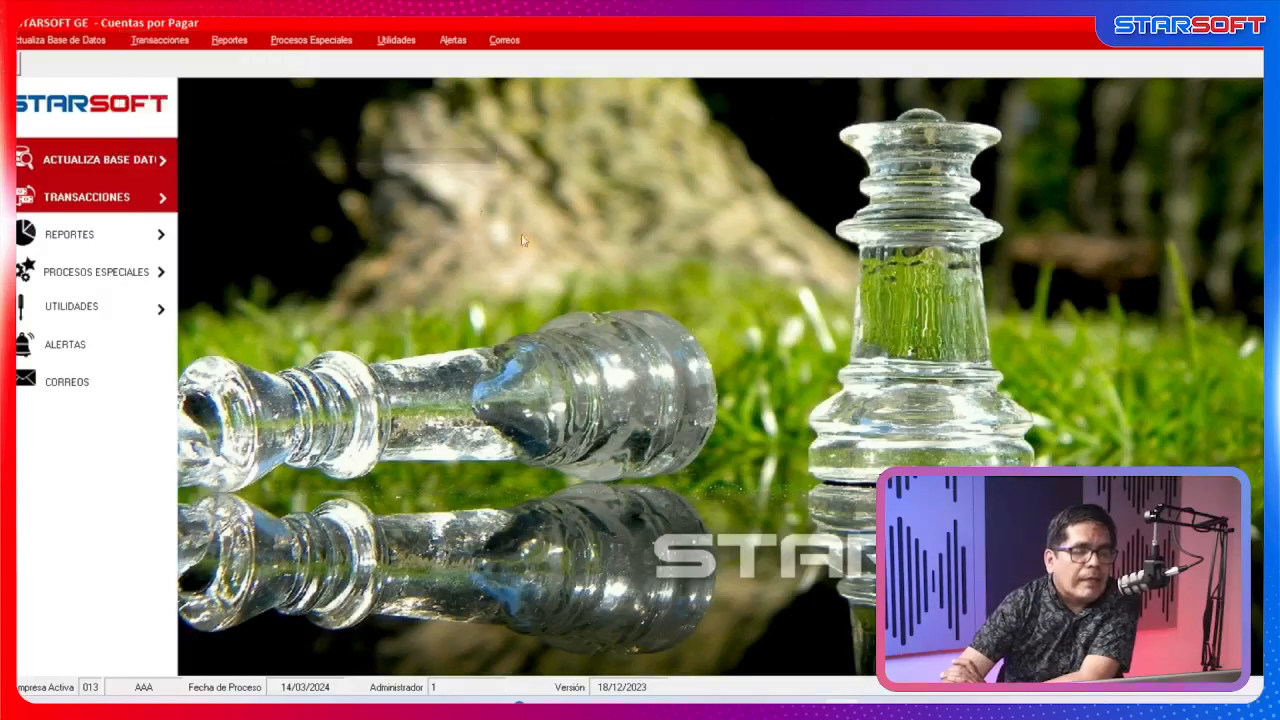
left_click_drag(436, 97, 536, 143)
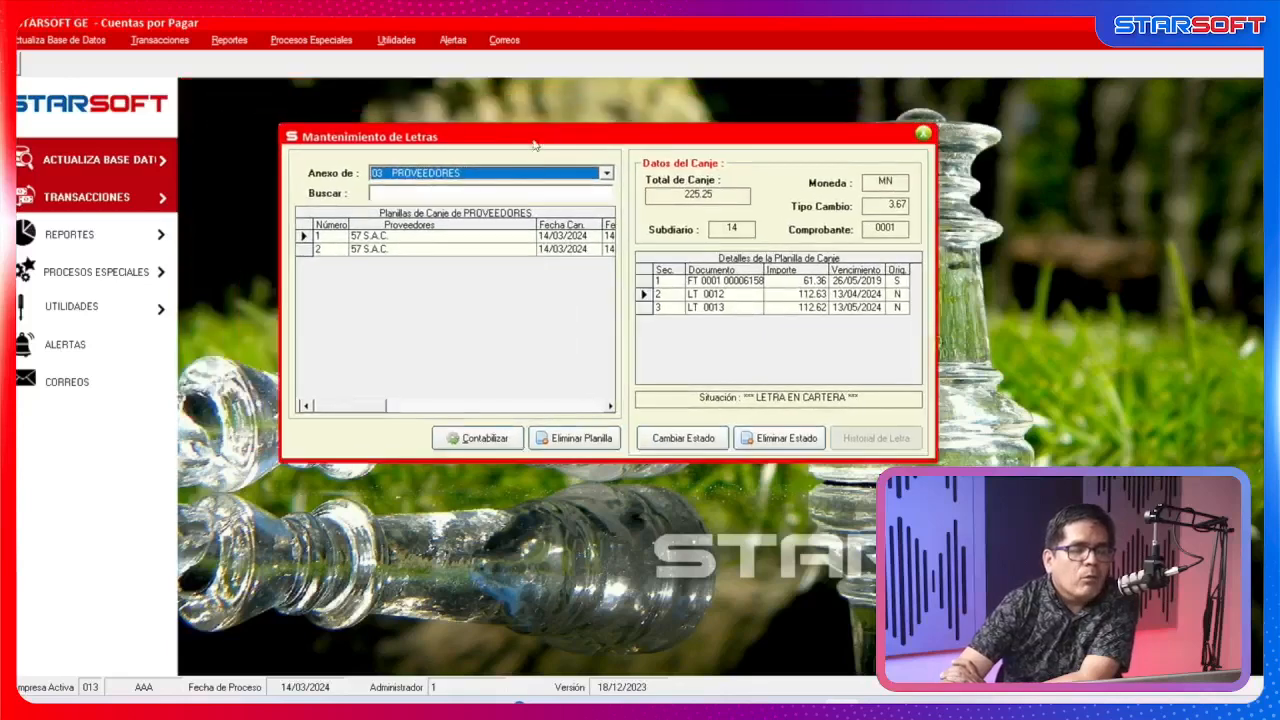
left_click(308, 249)
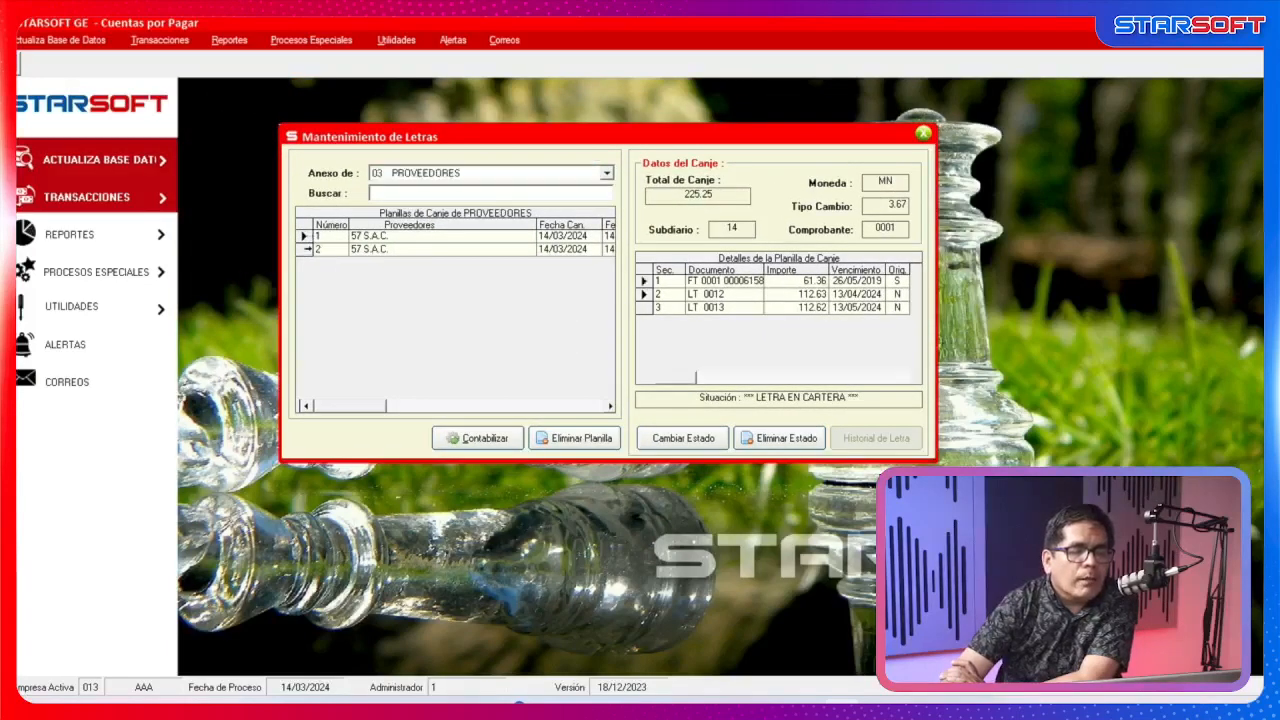
left_click(305, 237)
left_click(305, 250)
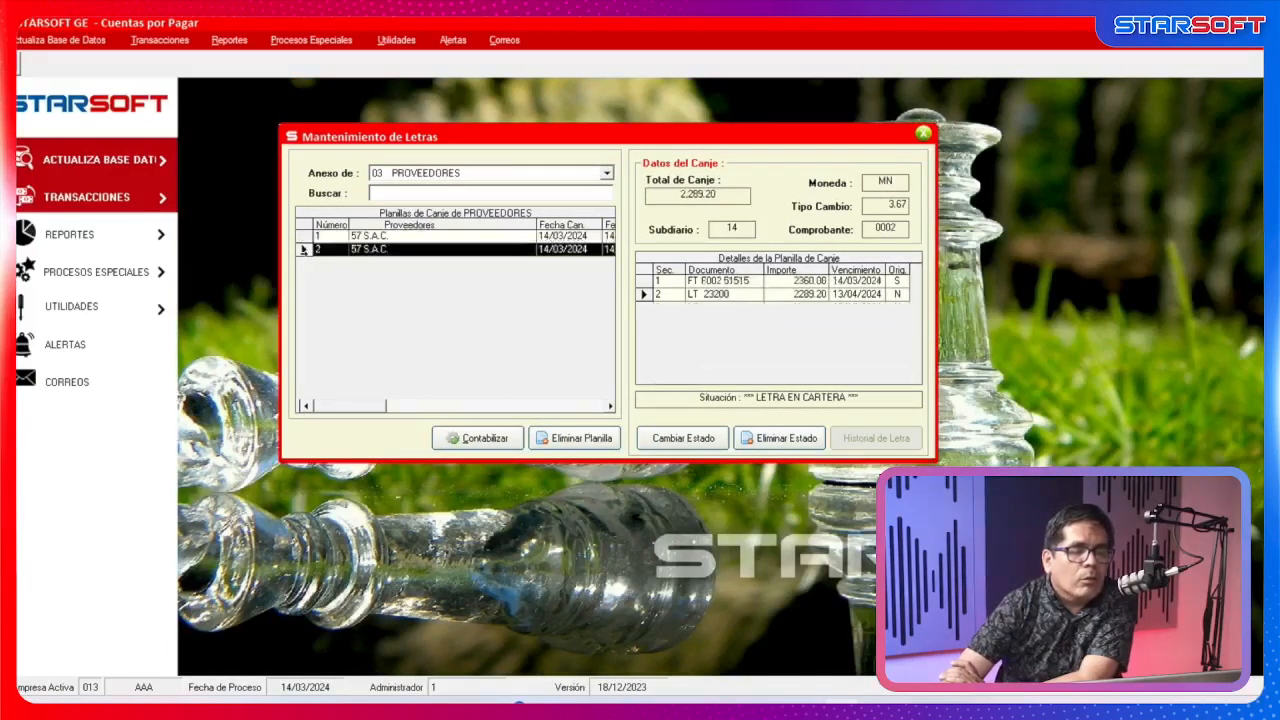
left_click(304, 237)
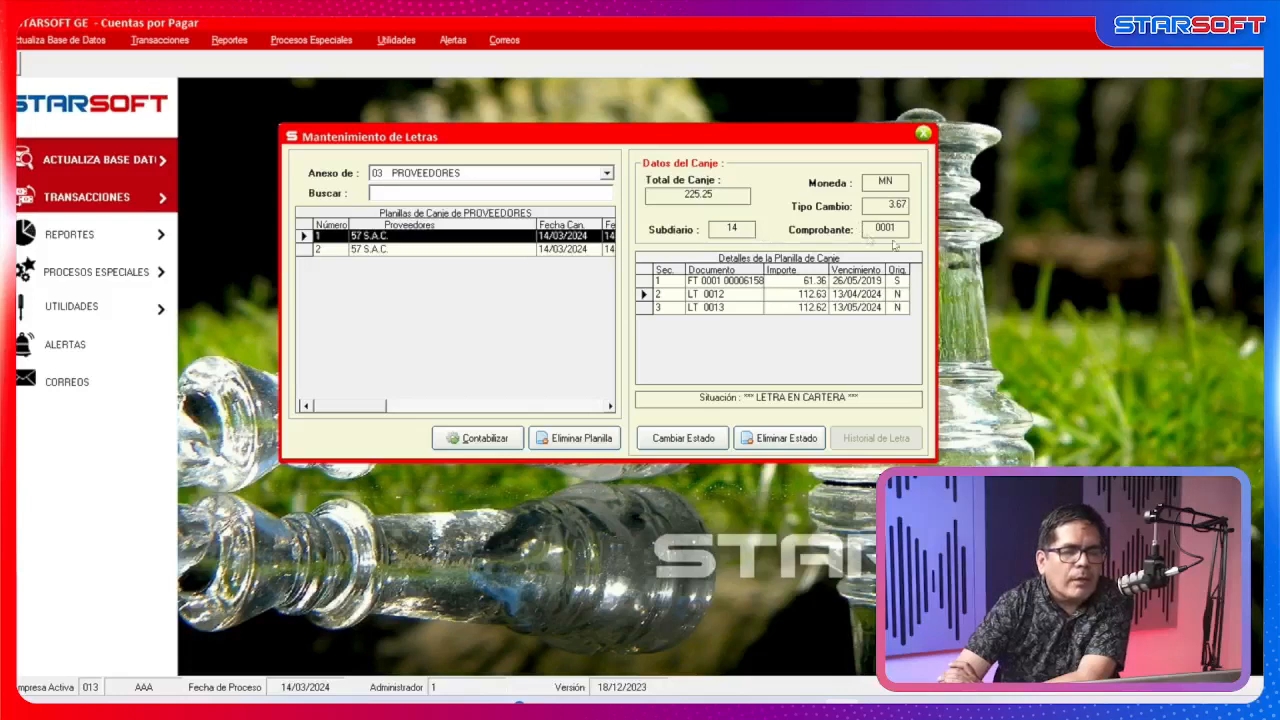
left_click(519, 250)
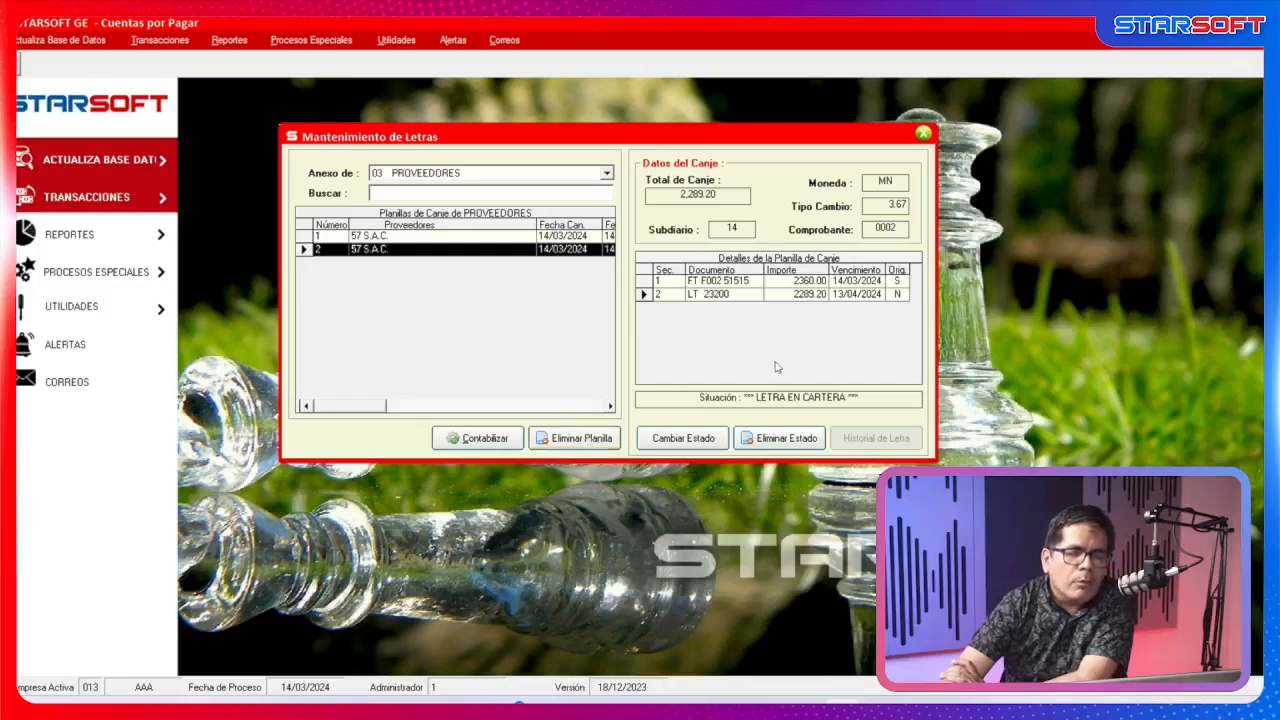
Look up the situations available for letter 23200, and leave Mantenimiento de Letras without changing its state.
left_click(643, 295)
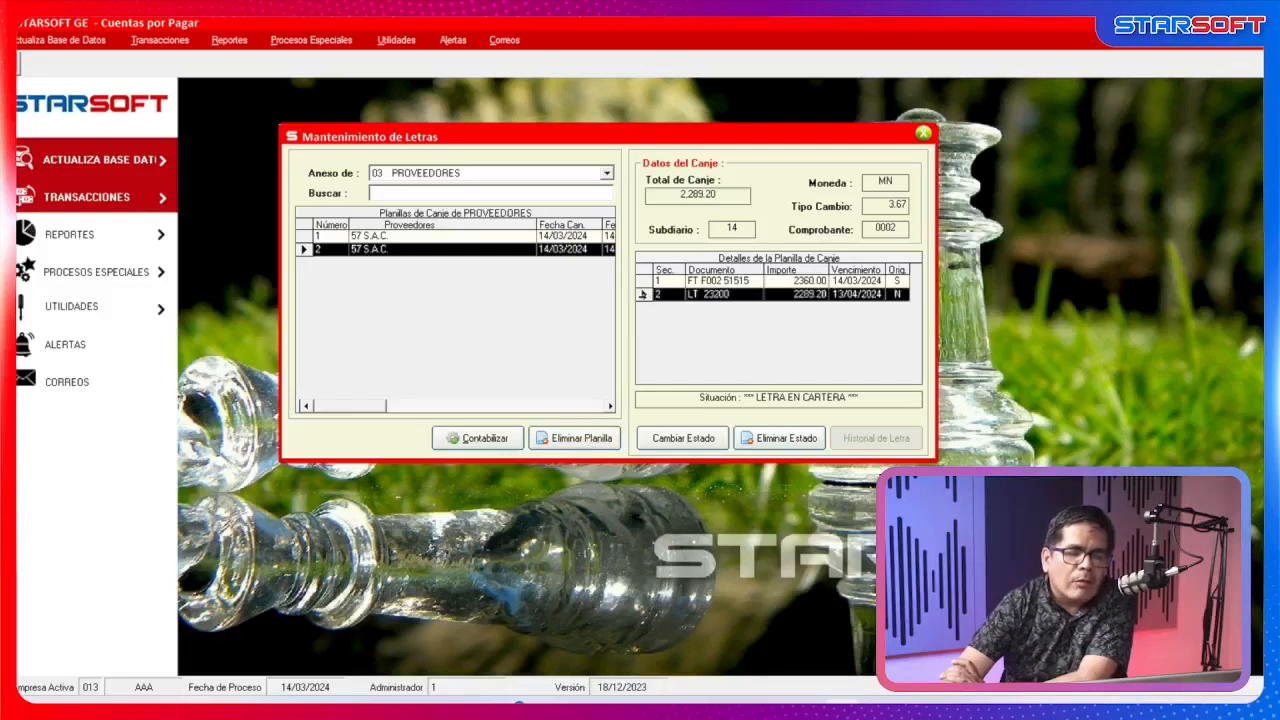
left_click(683, 438)
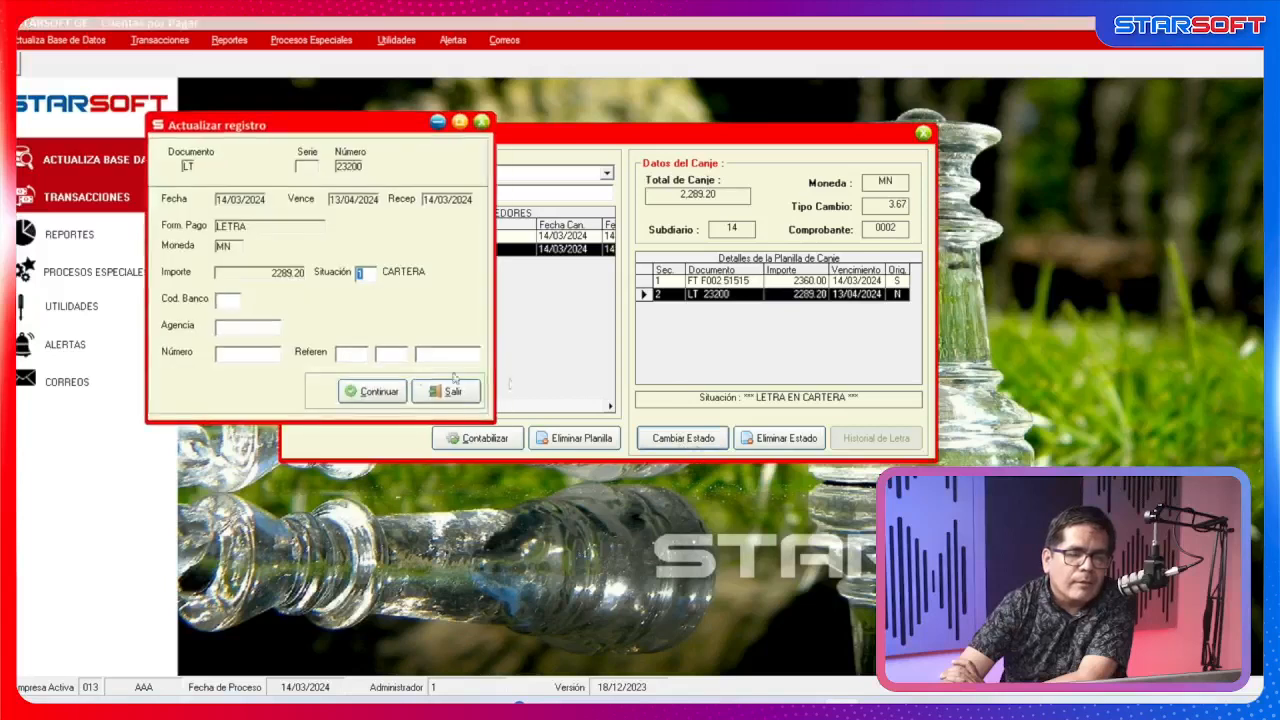
double_click(362, 272)
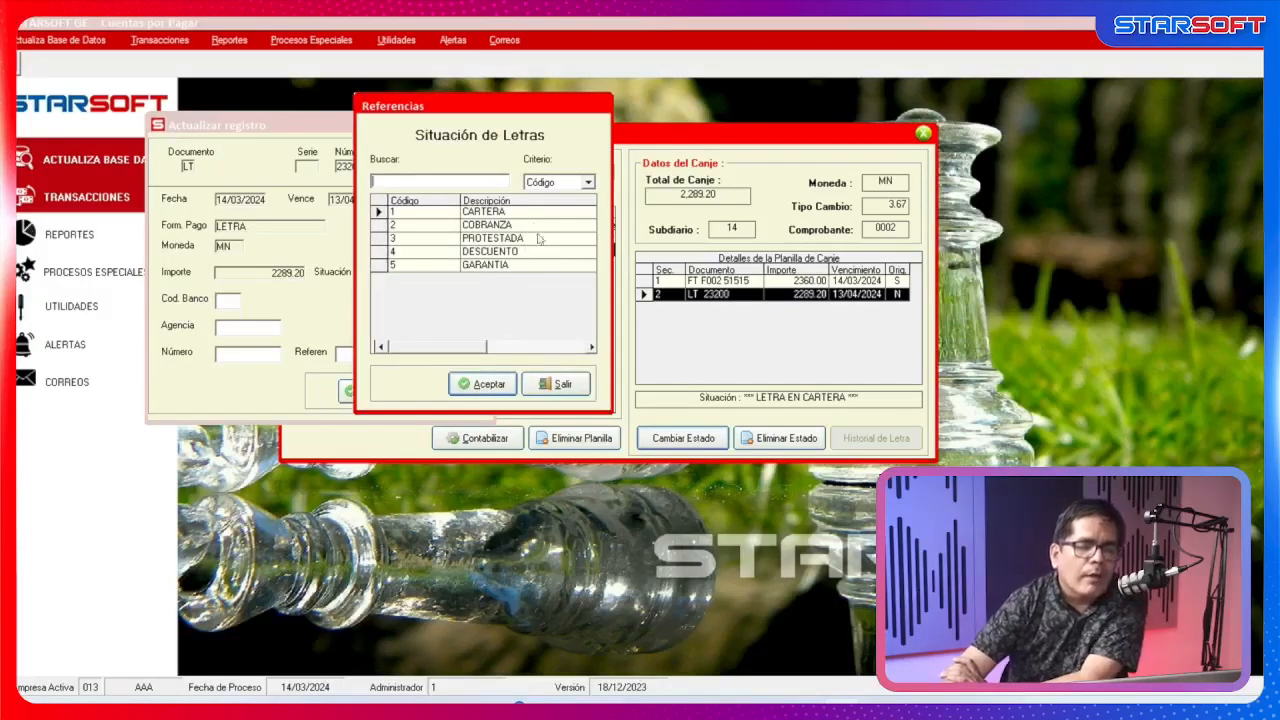
left_click(568, 382)
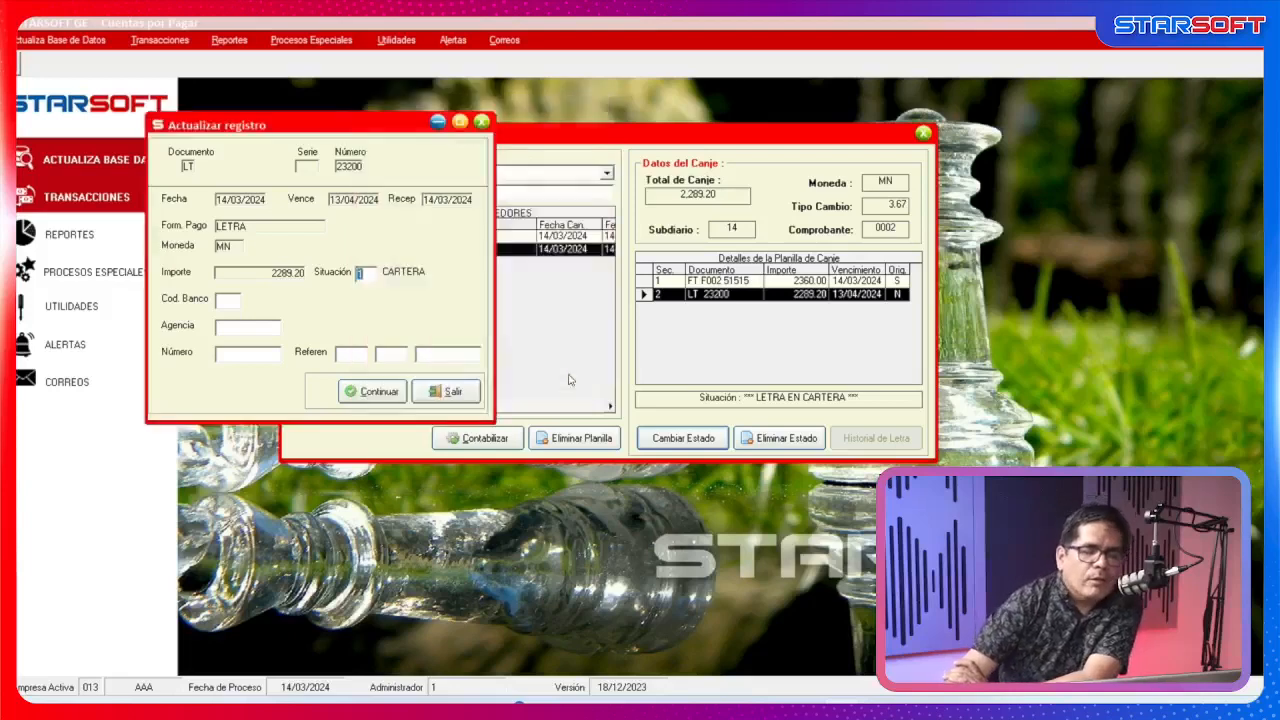
left_click(462, 391)
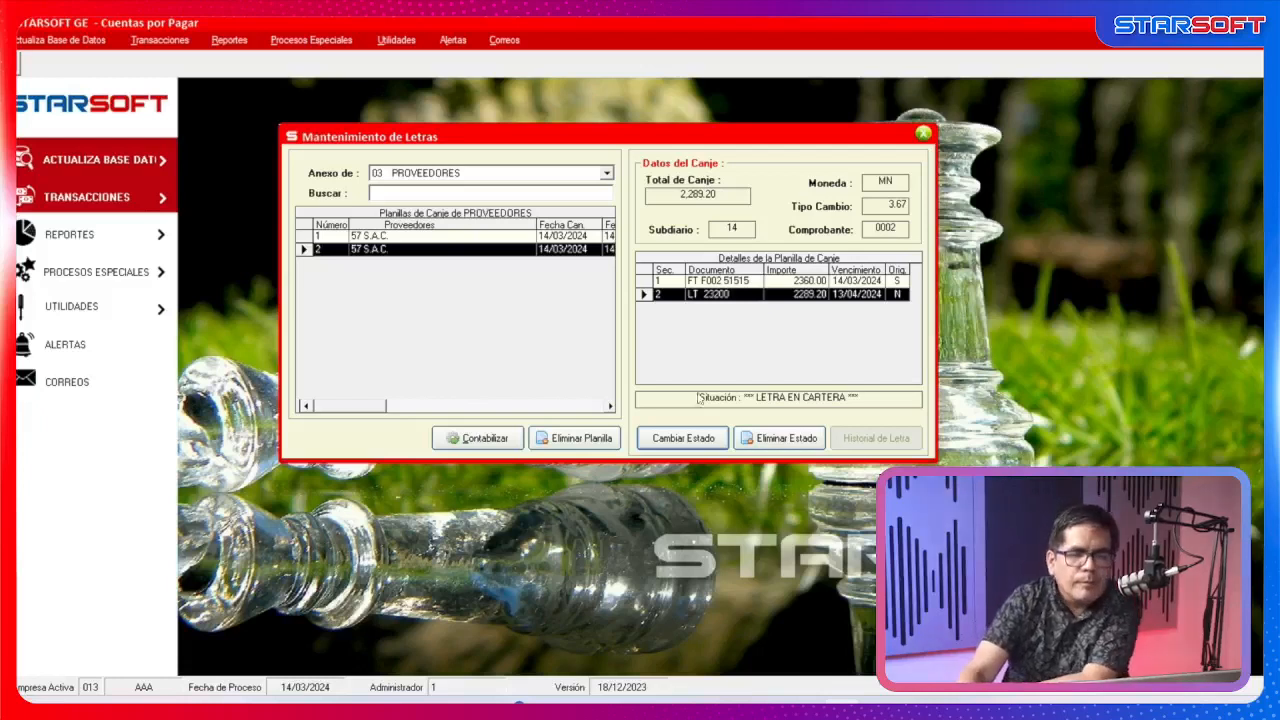
left_click(923, 133)
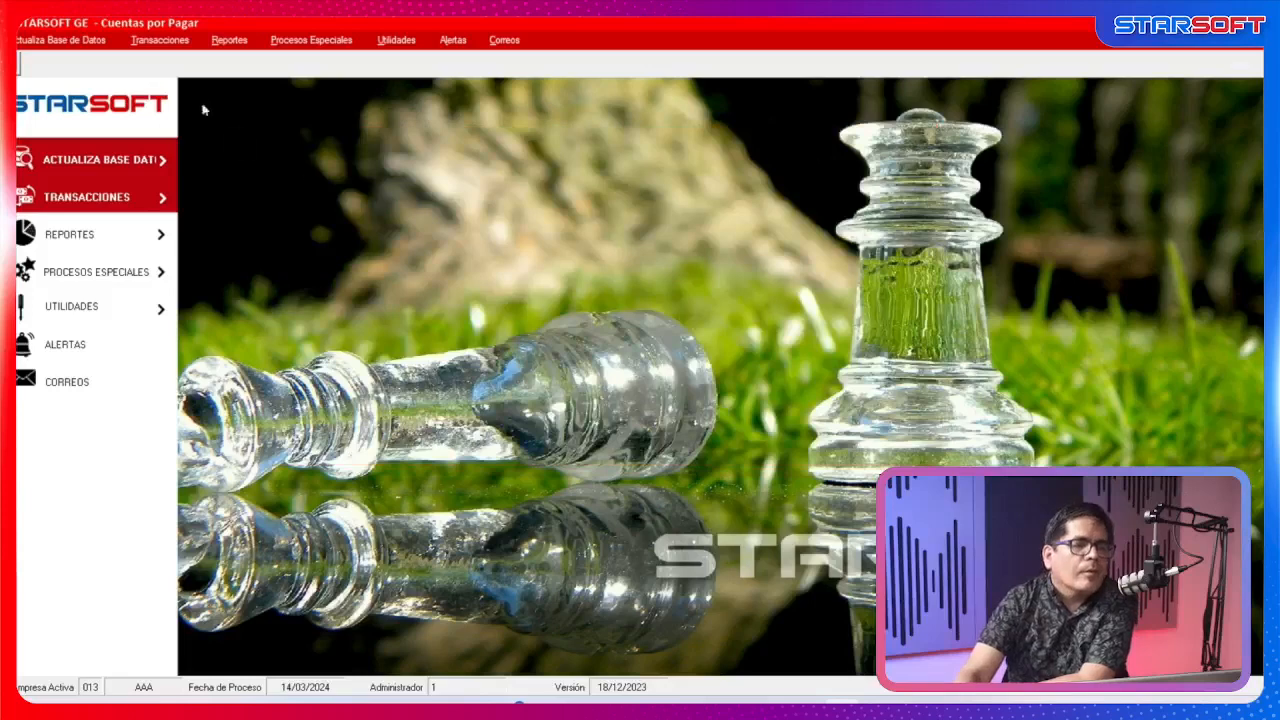
Open Pago de Documentos and start a new payment entry of type Aplicación de Documento.
left_click(160, 40)
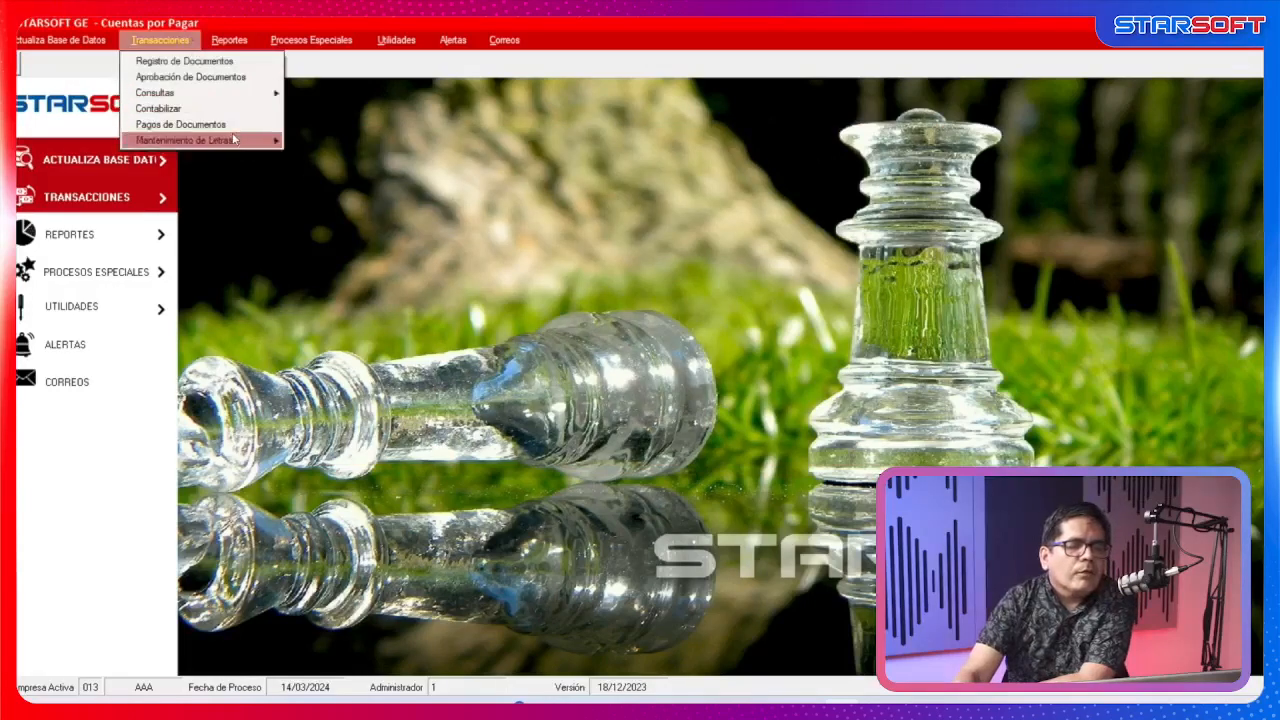
mouse_move(235, 140)
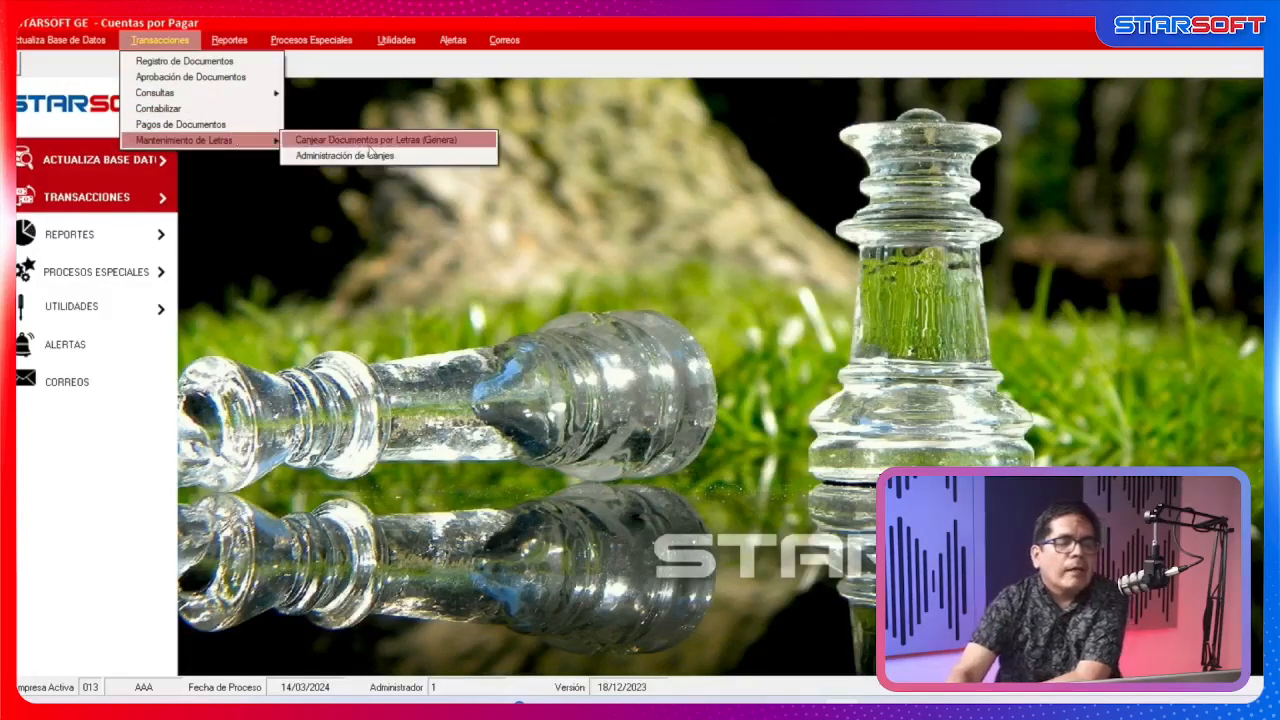
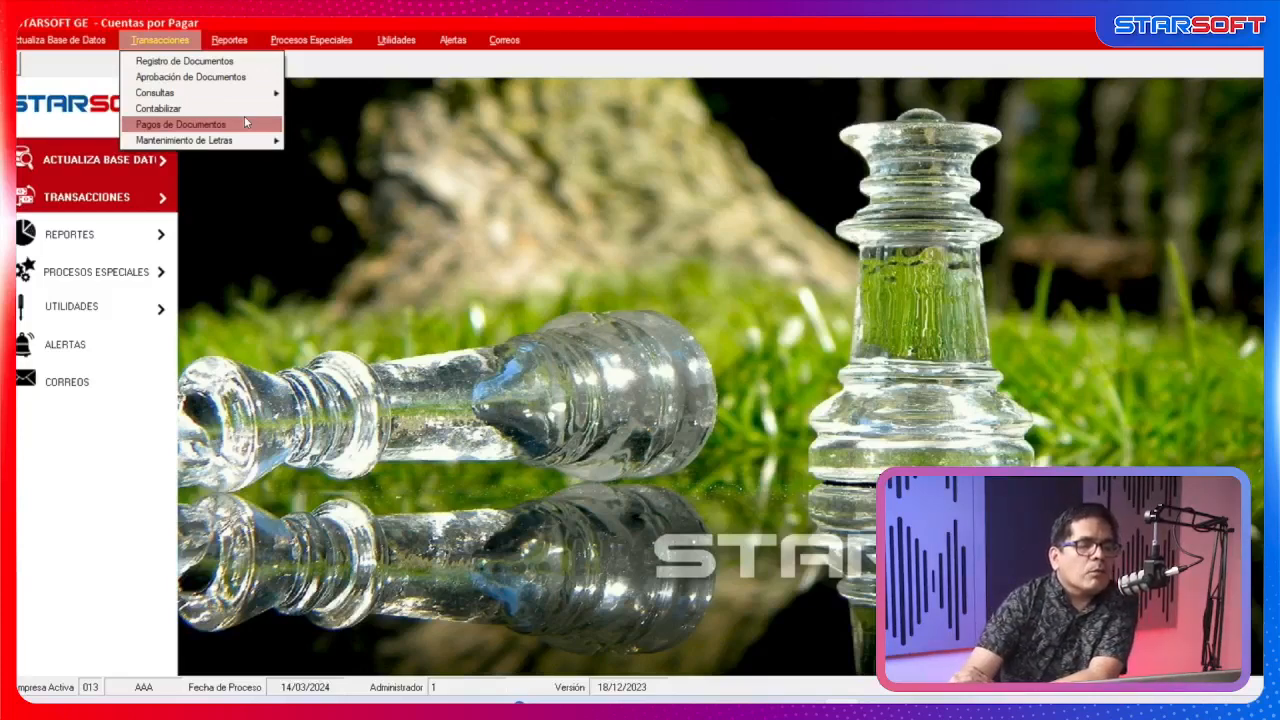
left_click(245, 122)
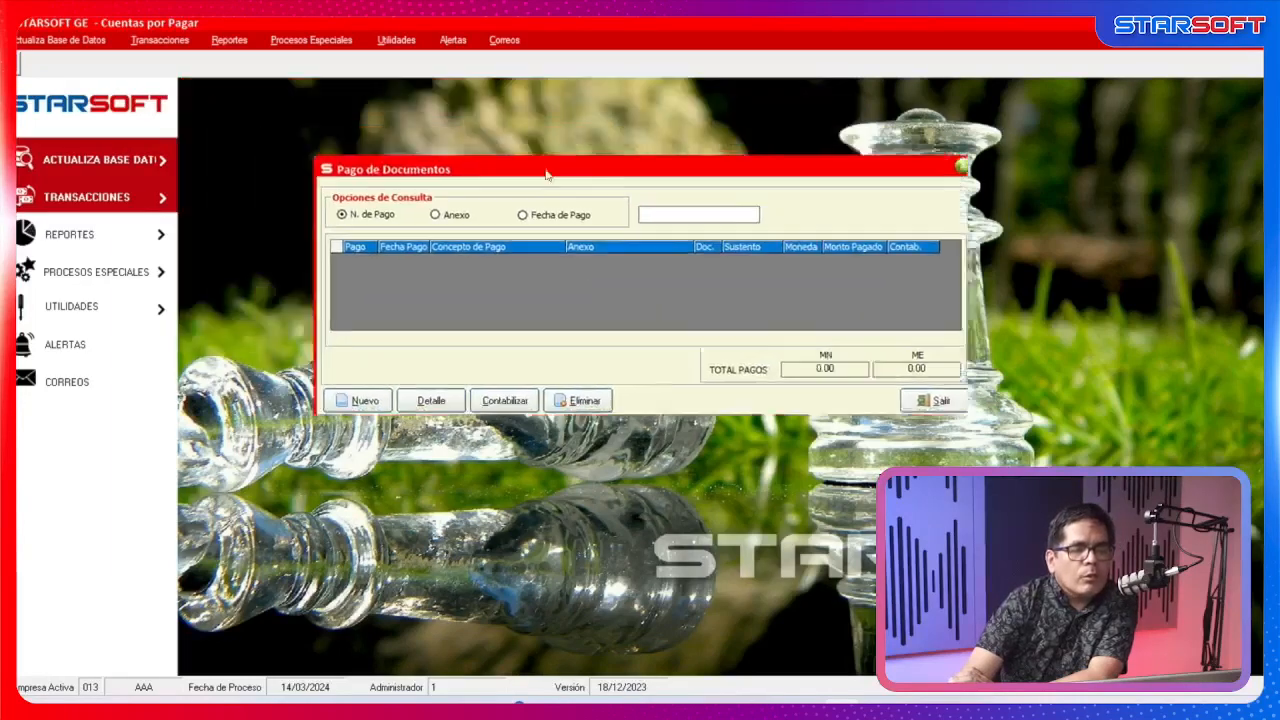
left_click(387, 410)
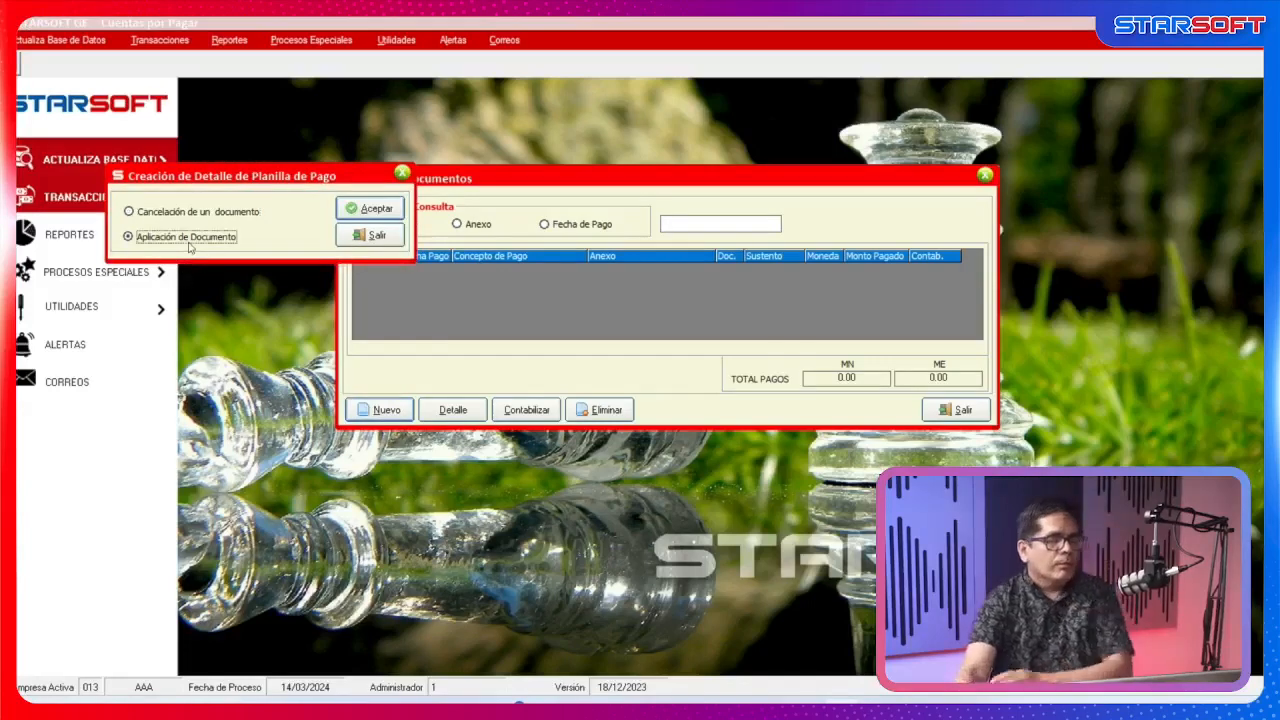
left_click(383, 219)
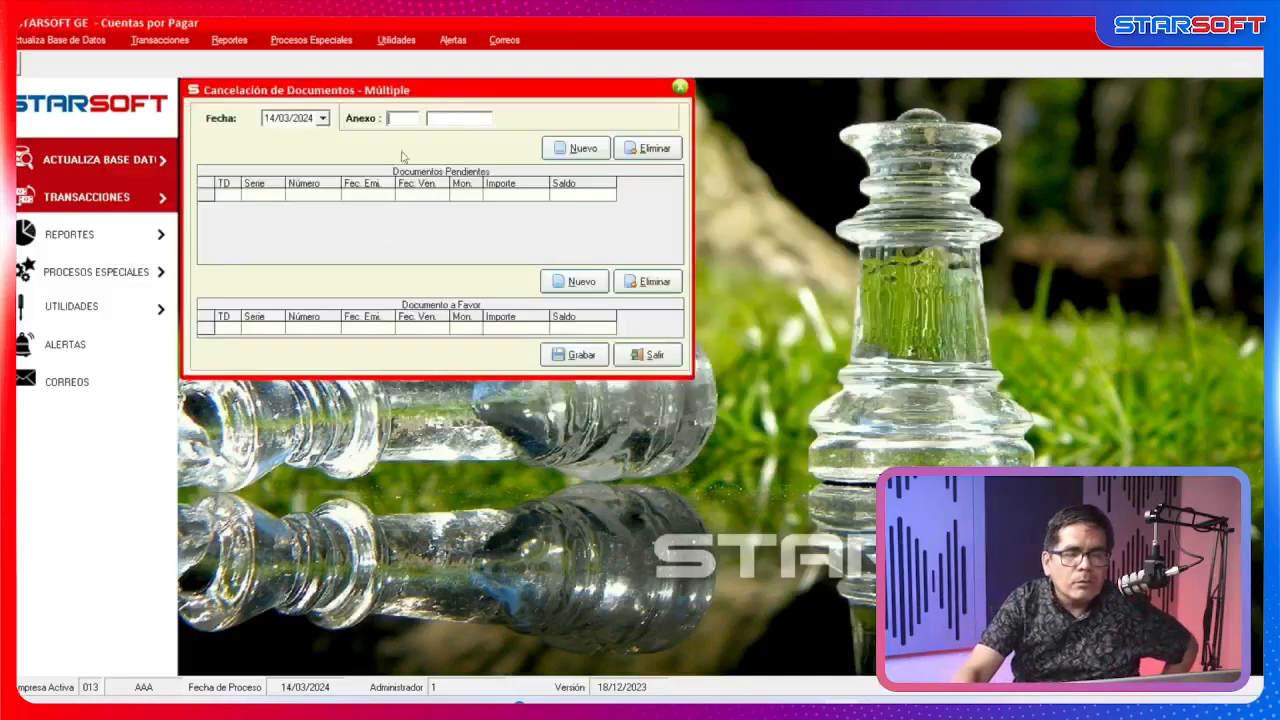
left_click_drag(459, 101, 598, 209)
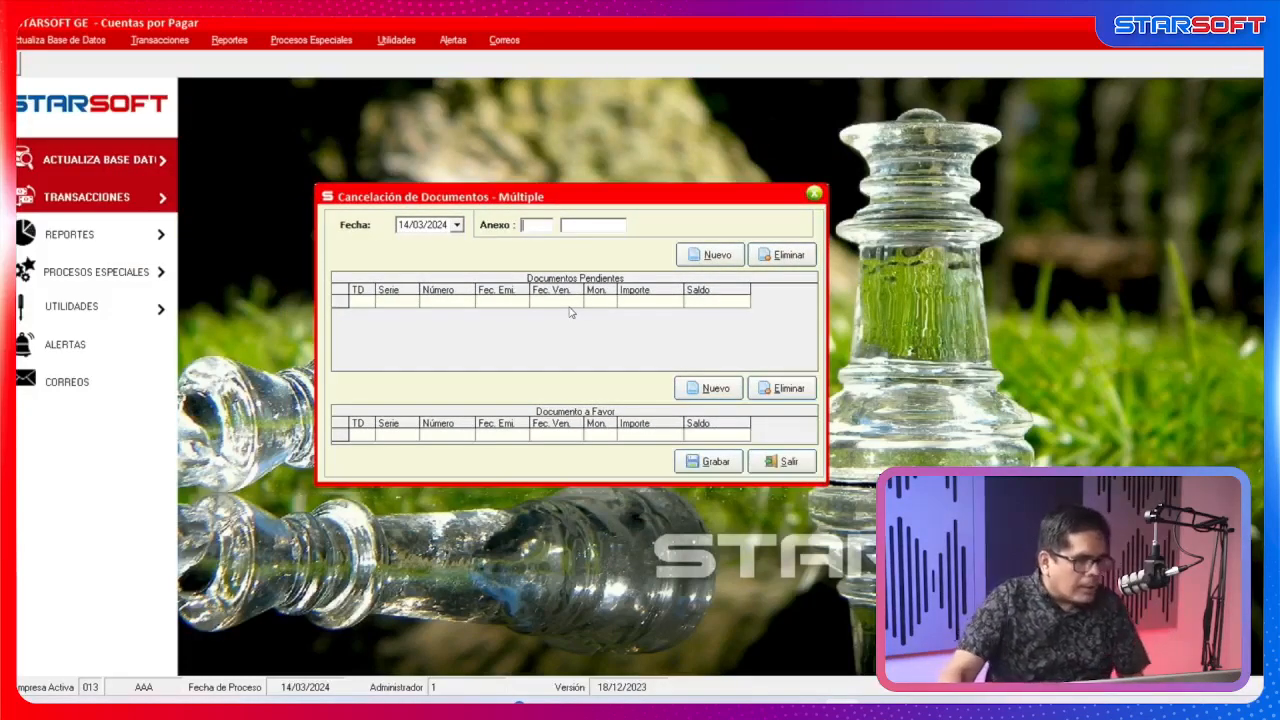
left_click(545, 225)
Check invoice FT F002-51515 and credit note CC F002-15454 in Registro de Documentos Iniciales, and close the list.
left_click(311, 40)
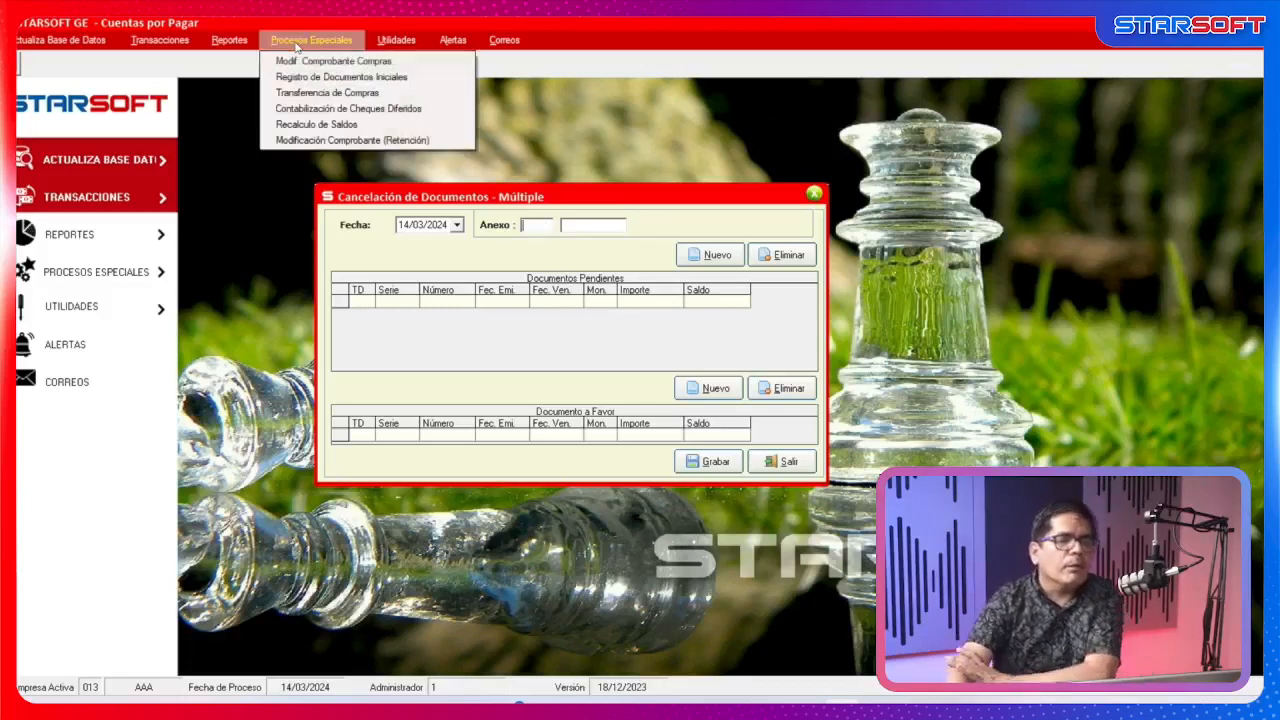
left_click(339, 80)
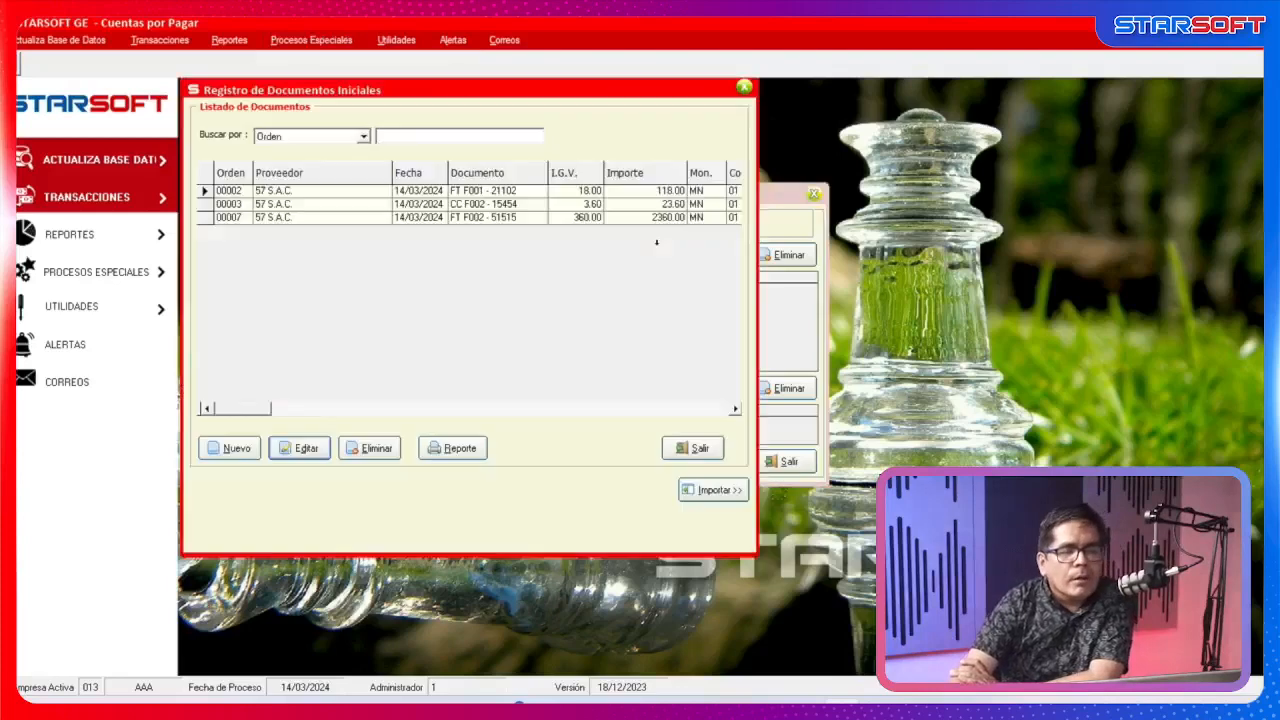
left_click(470, 218)
left_click(692, 449)
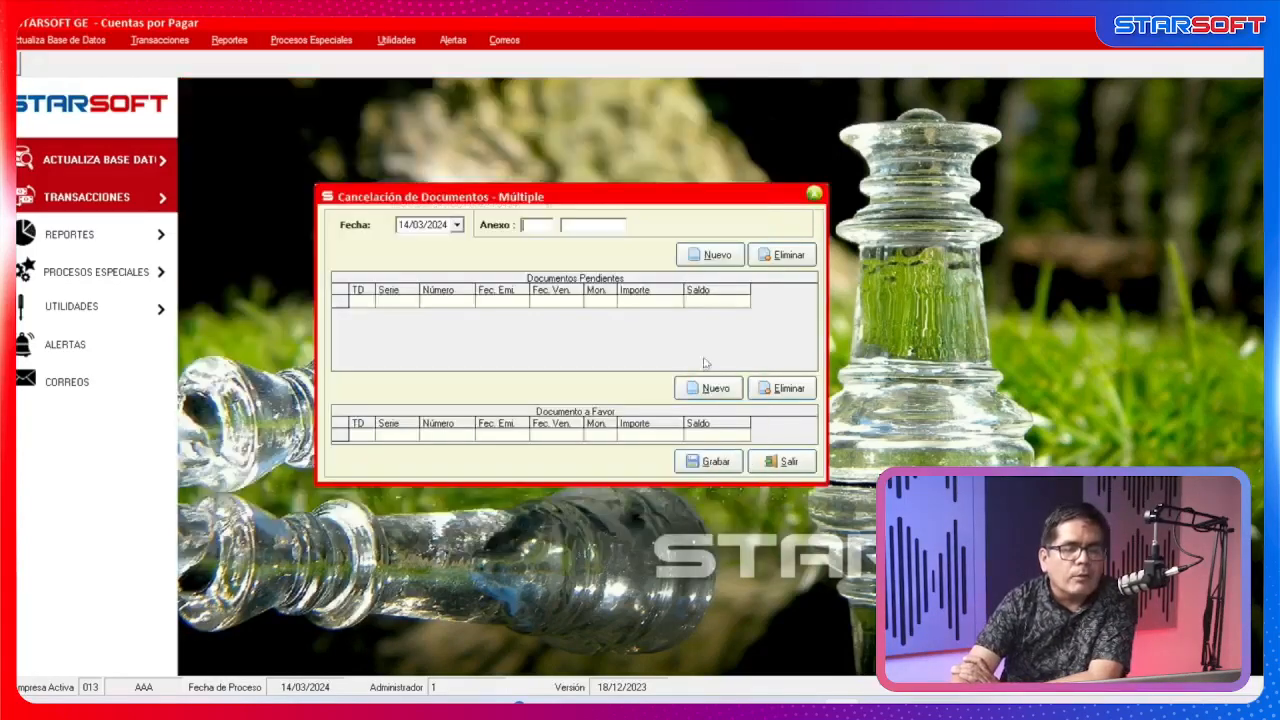
left_click(305, 43)
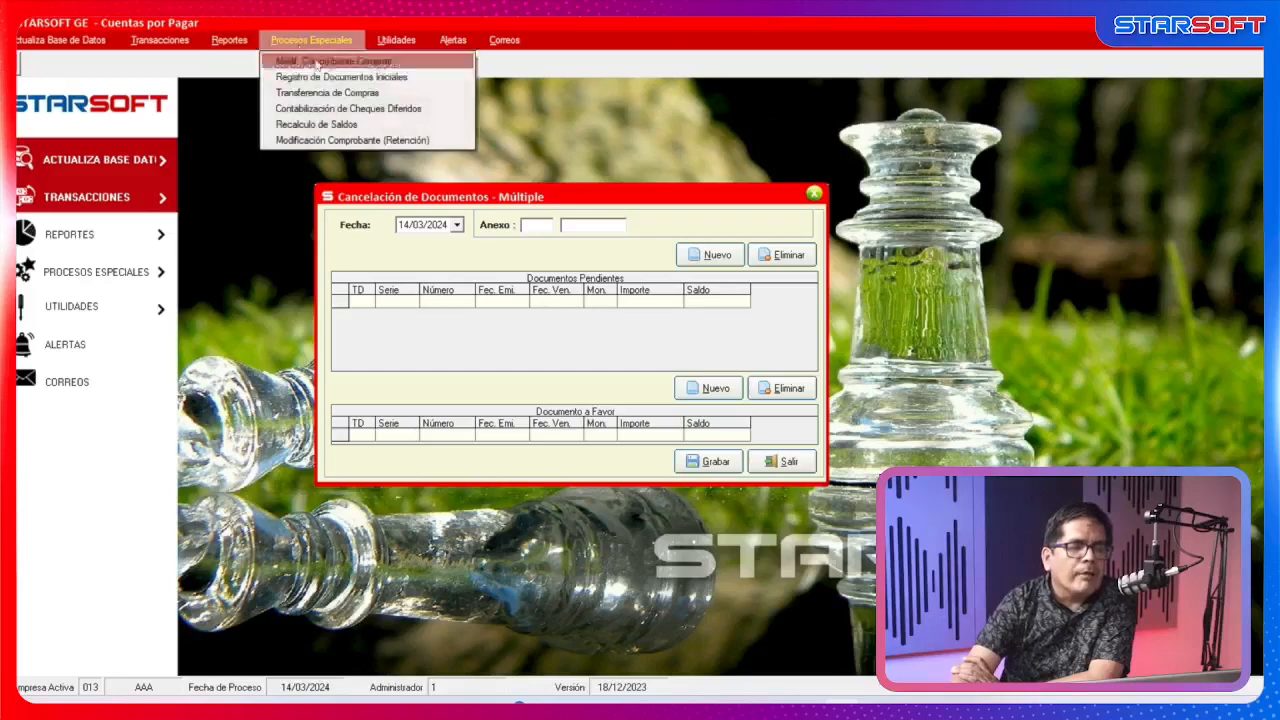
left_click(346, 80)
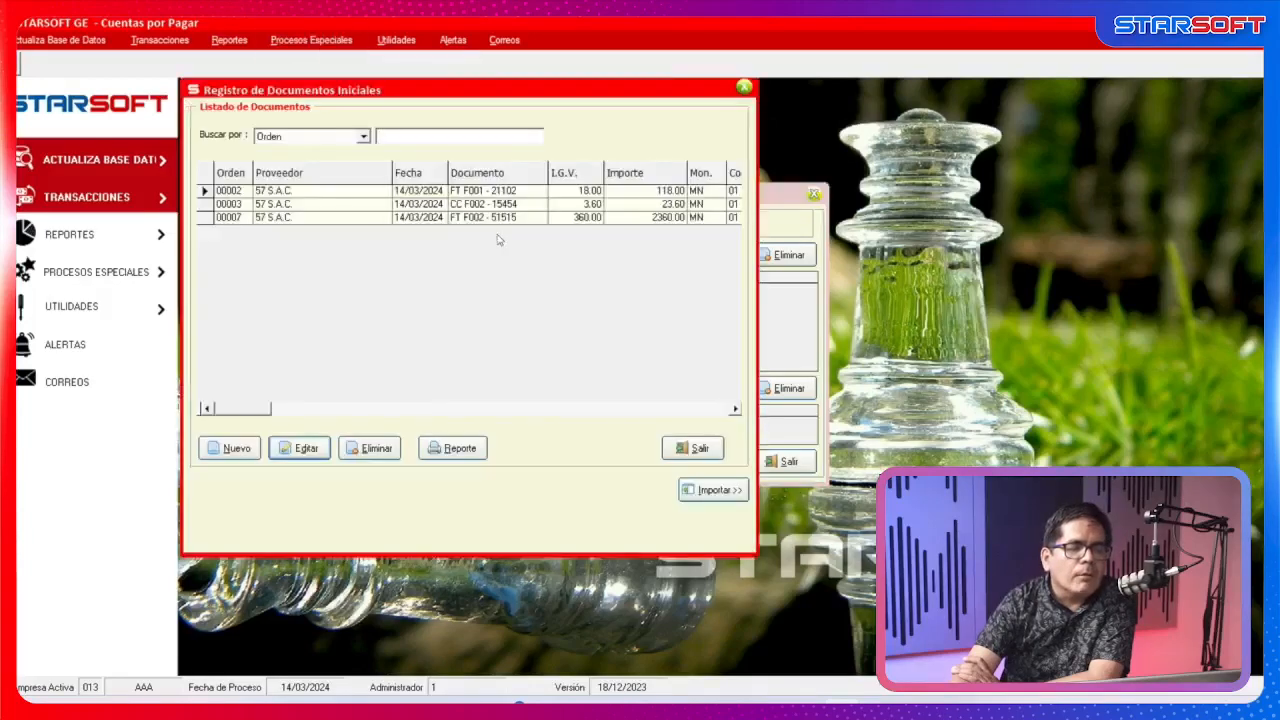
left_click(498, 206)
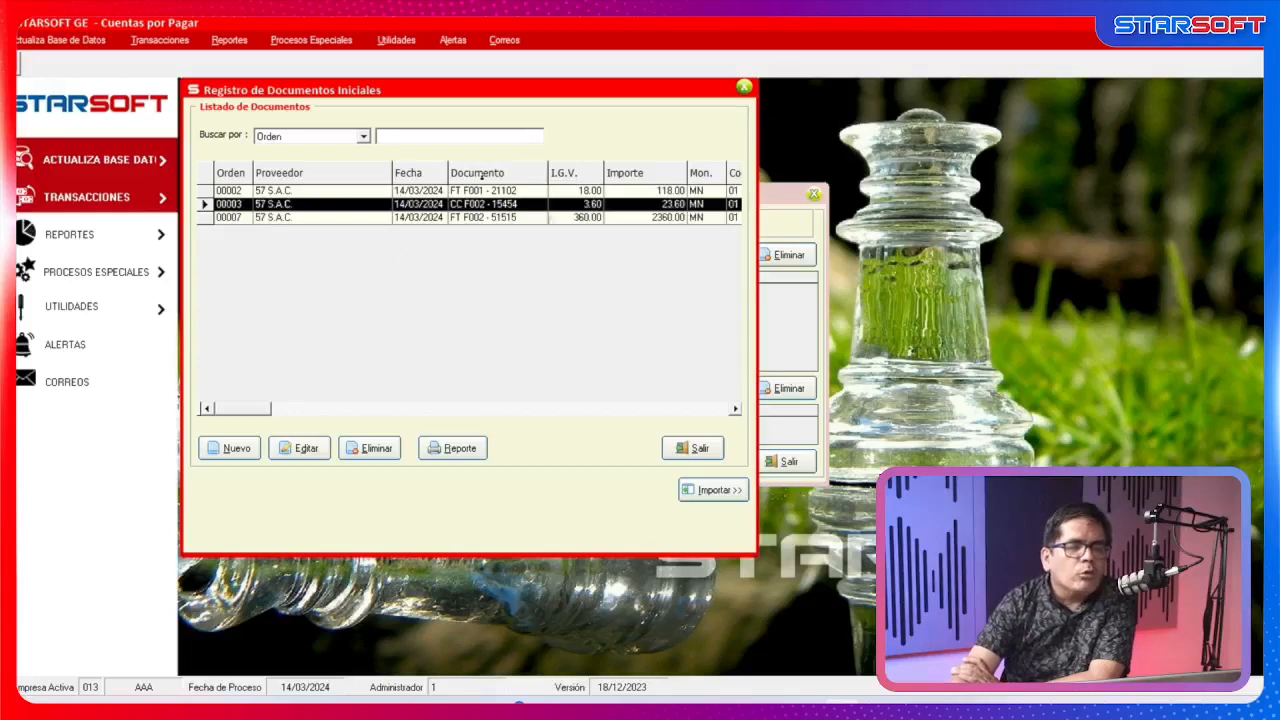
left_click(744, 88)
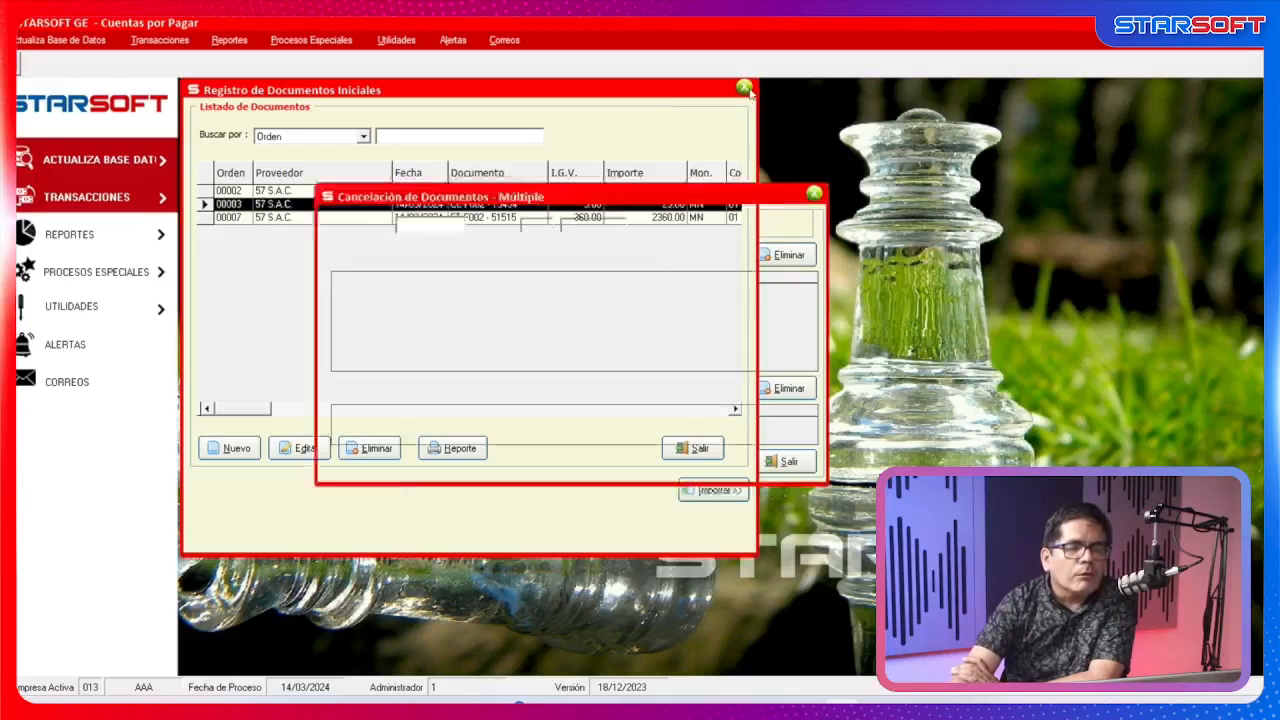
Set the application's annex to type 03 (Proveedores) and supplier 57 S.A.C.
double_click(538, 225)
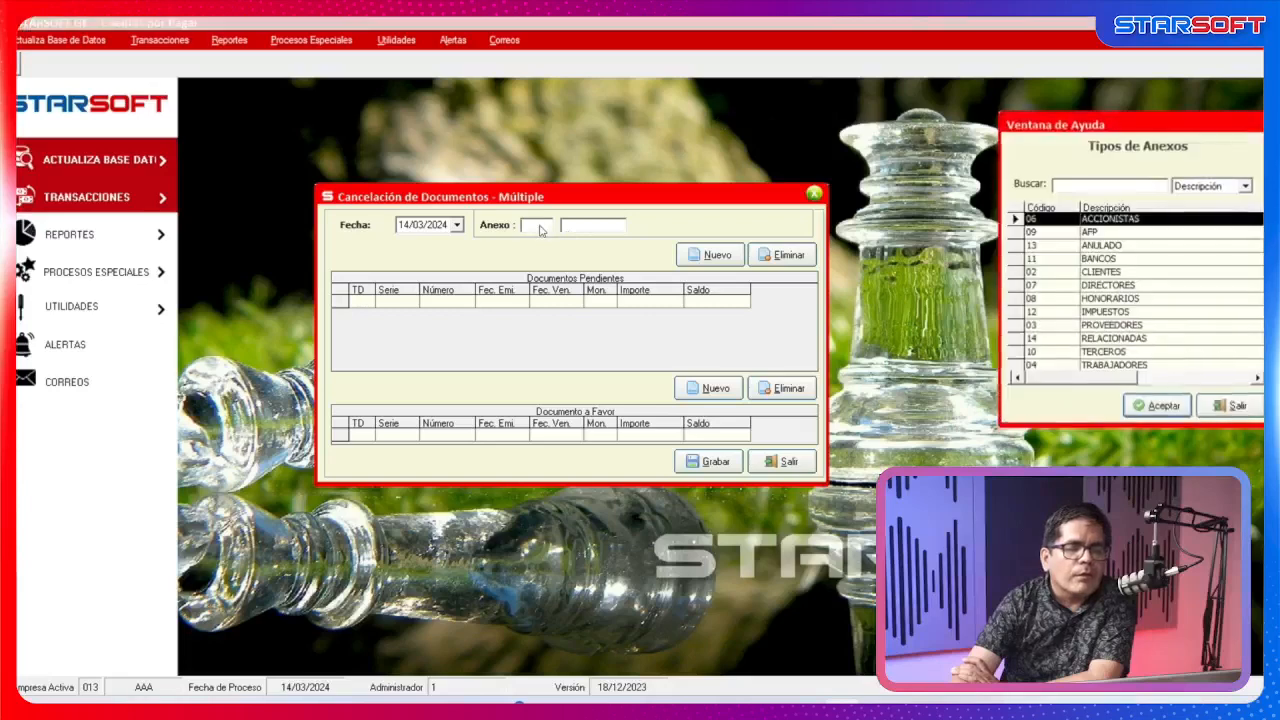
double_click(1138, 325)
double_click(596, 225)
double_click(1101, 234)
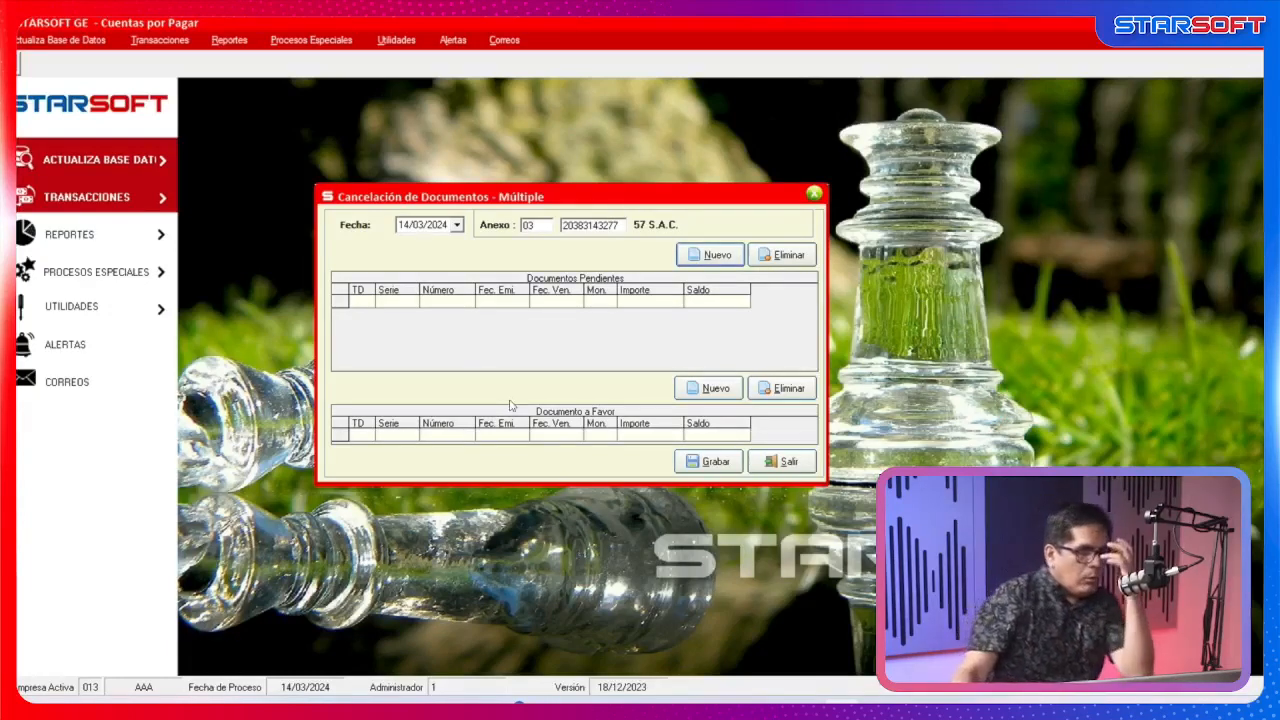
left_click(700, 255)
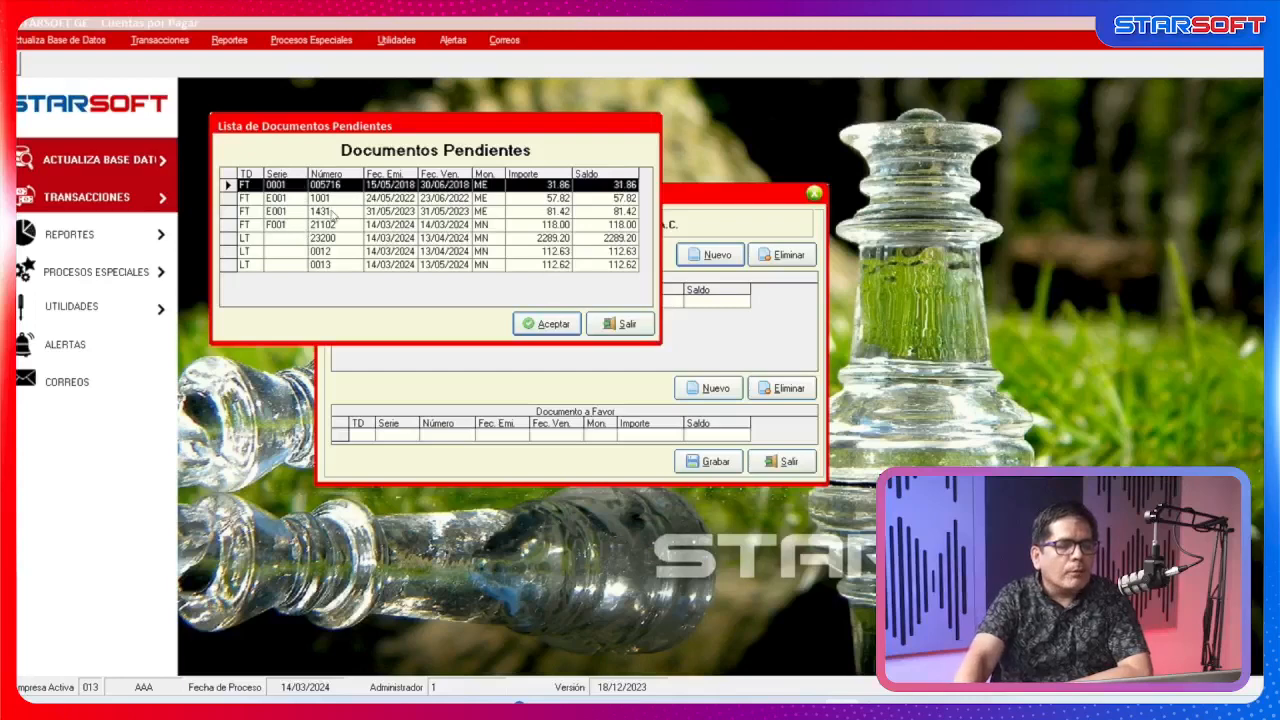
left_click(546, 324)
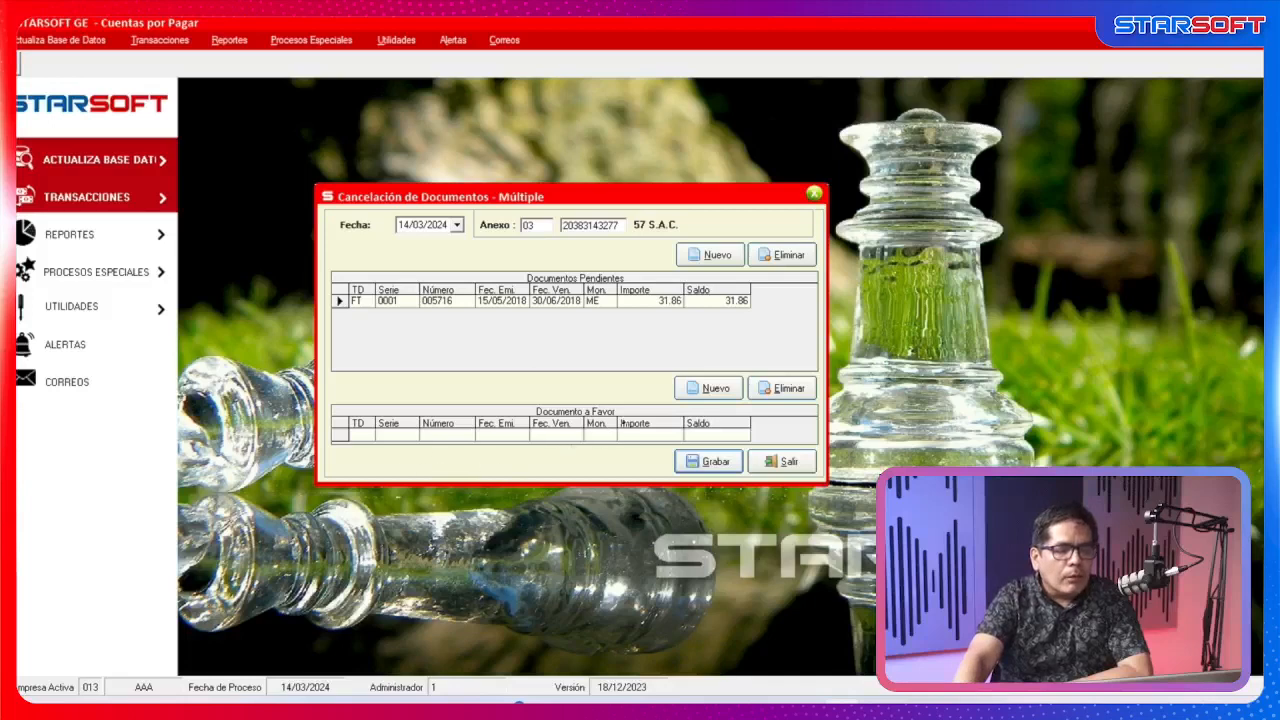
left_click(707, 390)
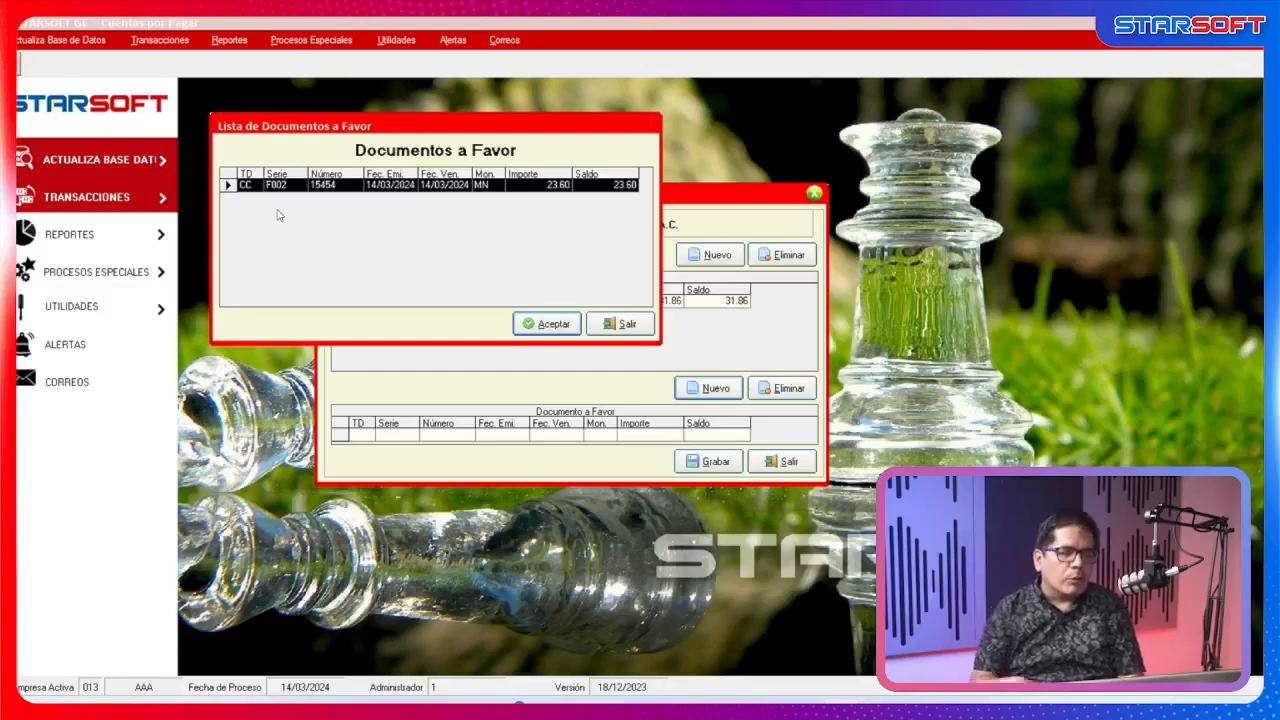
left_click(547, 325)
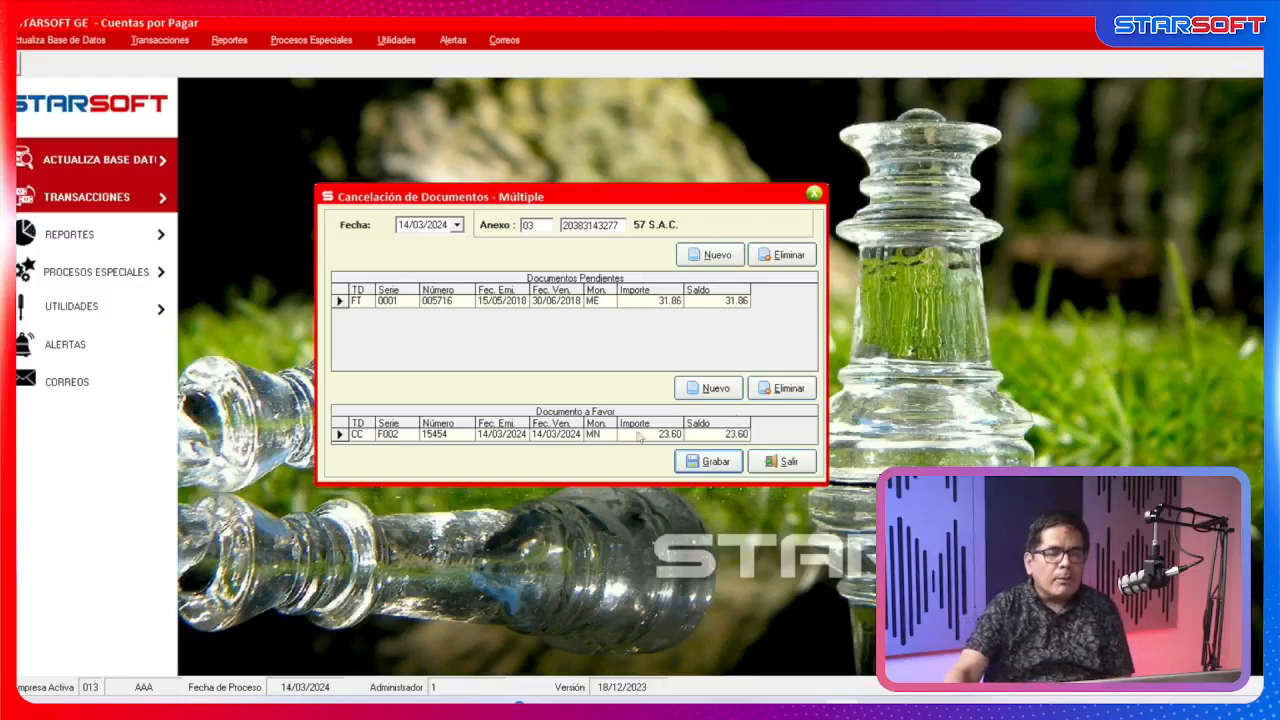
Review payment concepts D1 and D2 for credit note application and their ledger accounts in Conceptos de Pagos, and close the list.
left_click(61, 42)
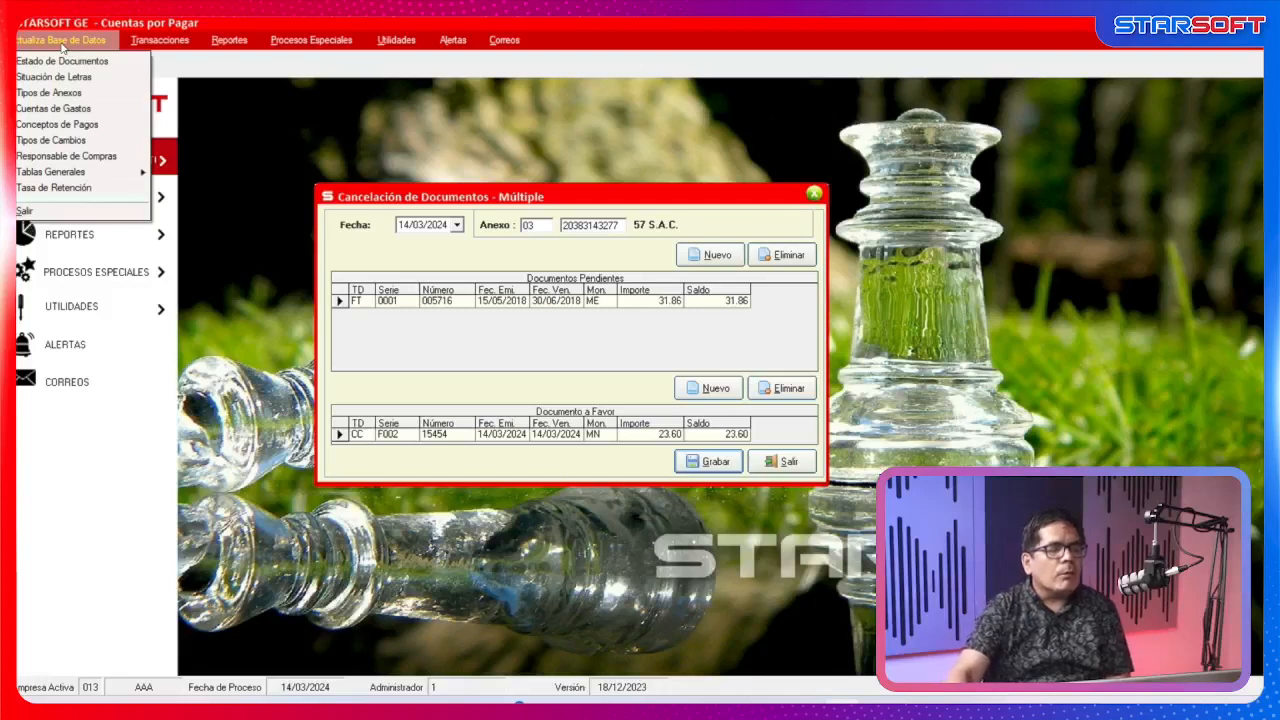
left_click(110, 118)
left_click_drag(445, 92, 975, 214)
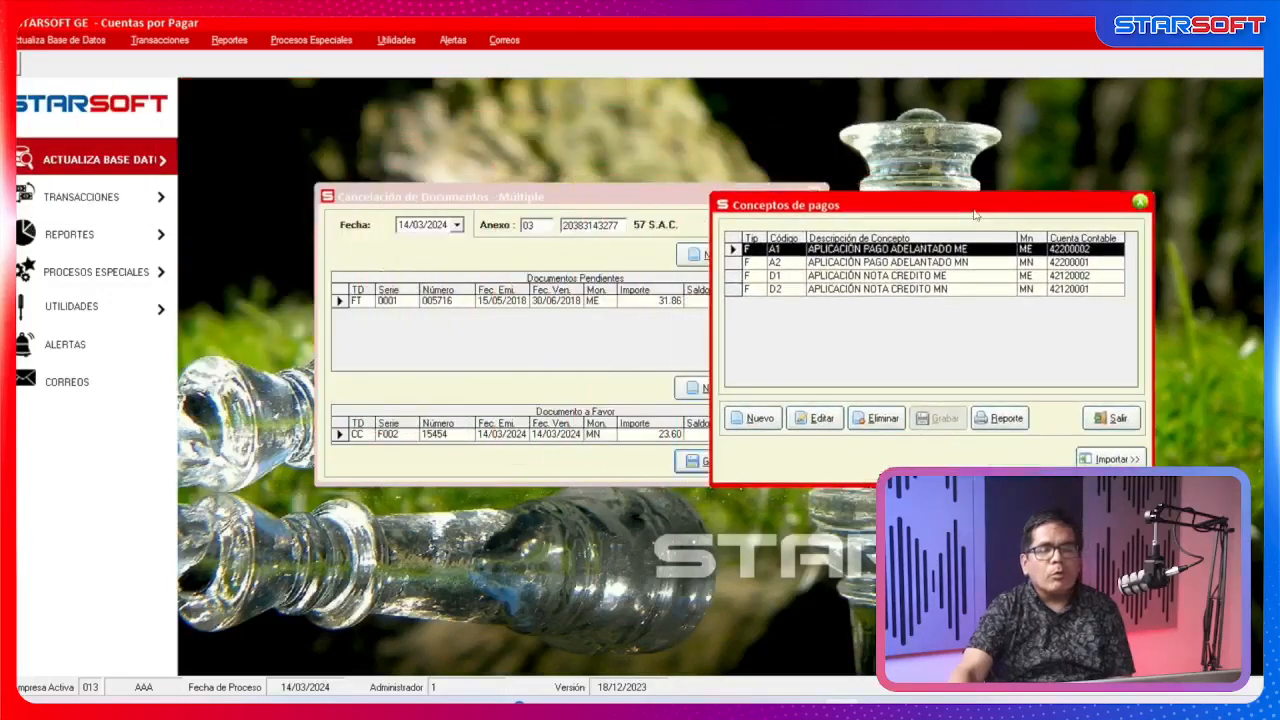
left_click(910, 338)
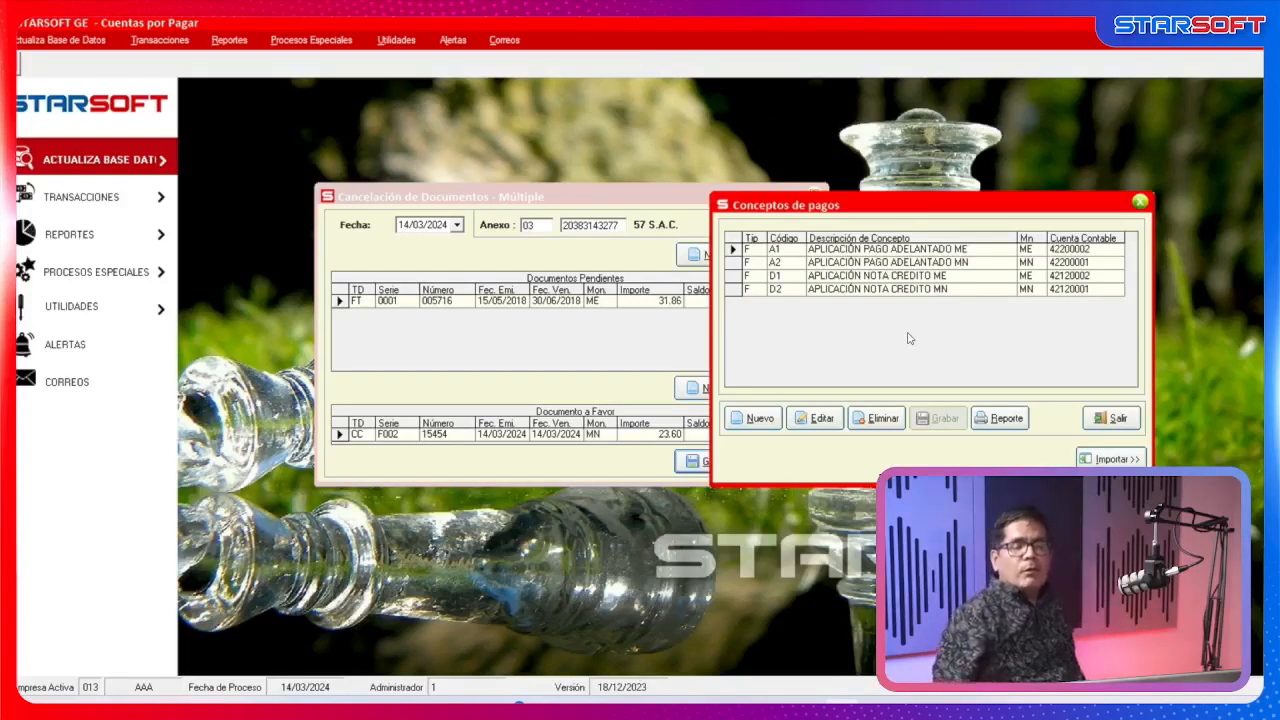
left_click(922, 279)
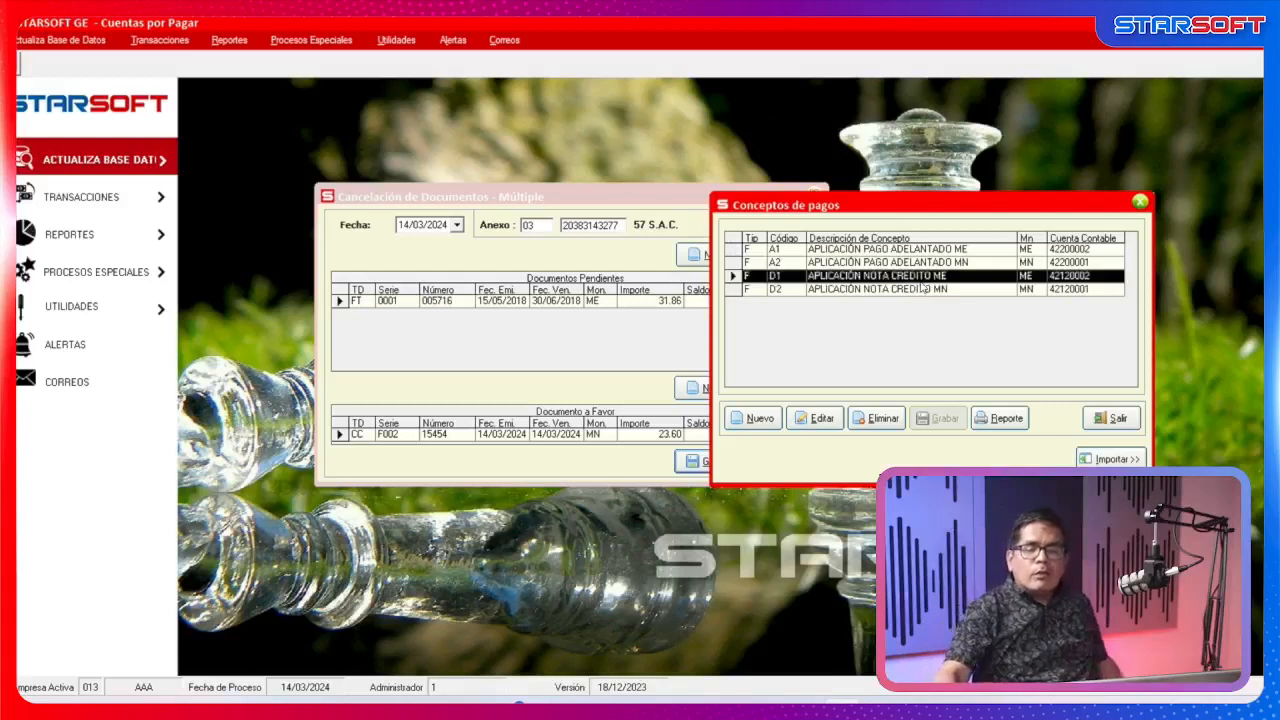
left_click(922, 289)
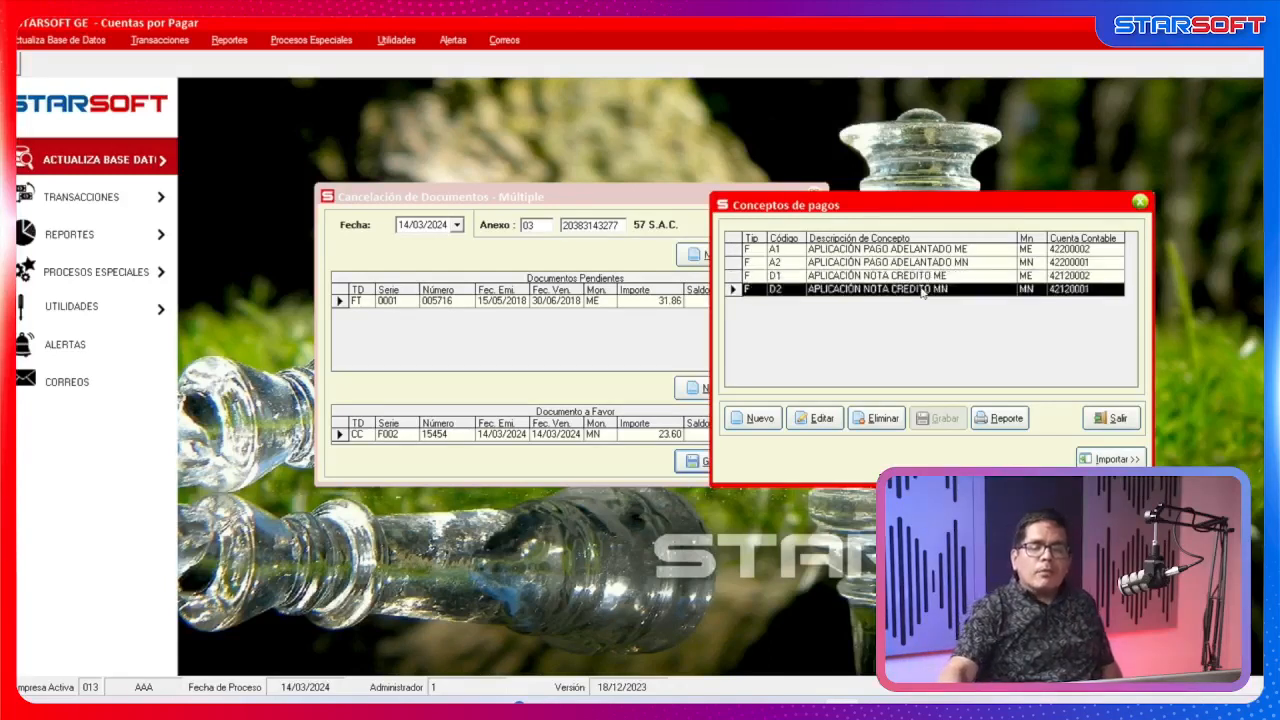
left_click(1106, 281)
left_click(1110, 291)
left_click(1112, 280)
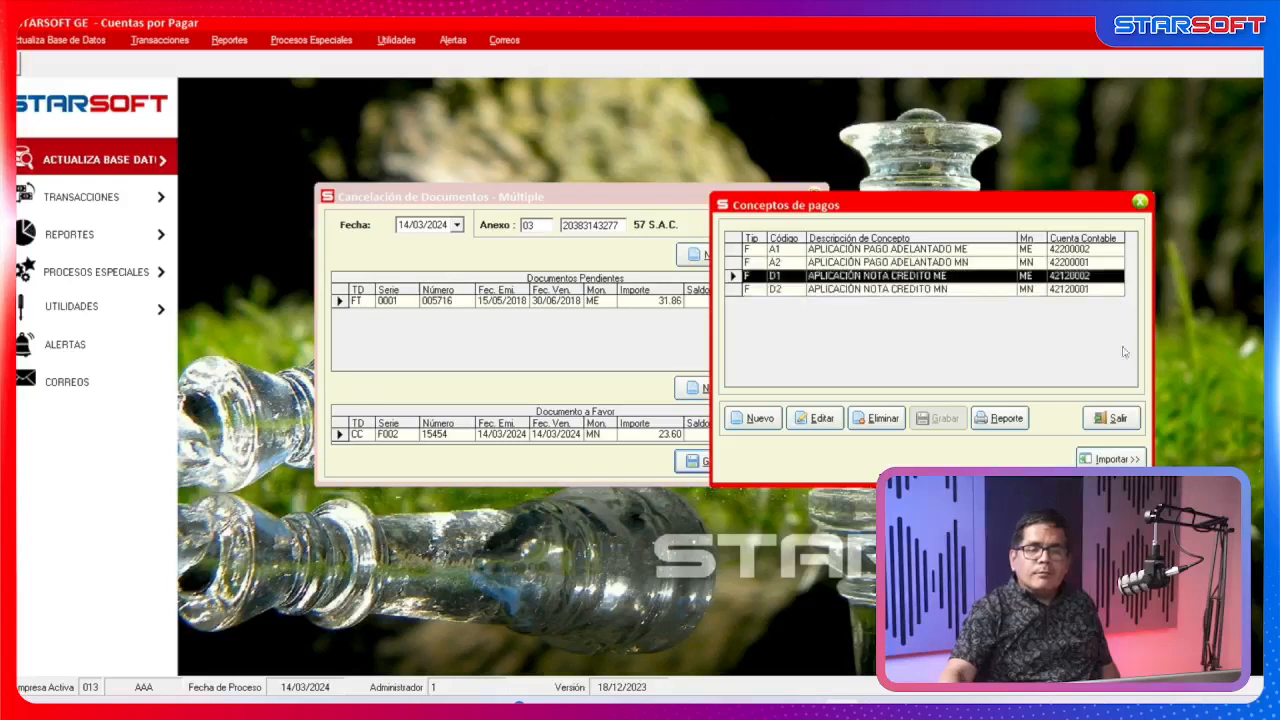
left_click(1130, 418)
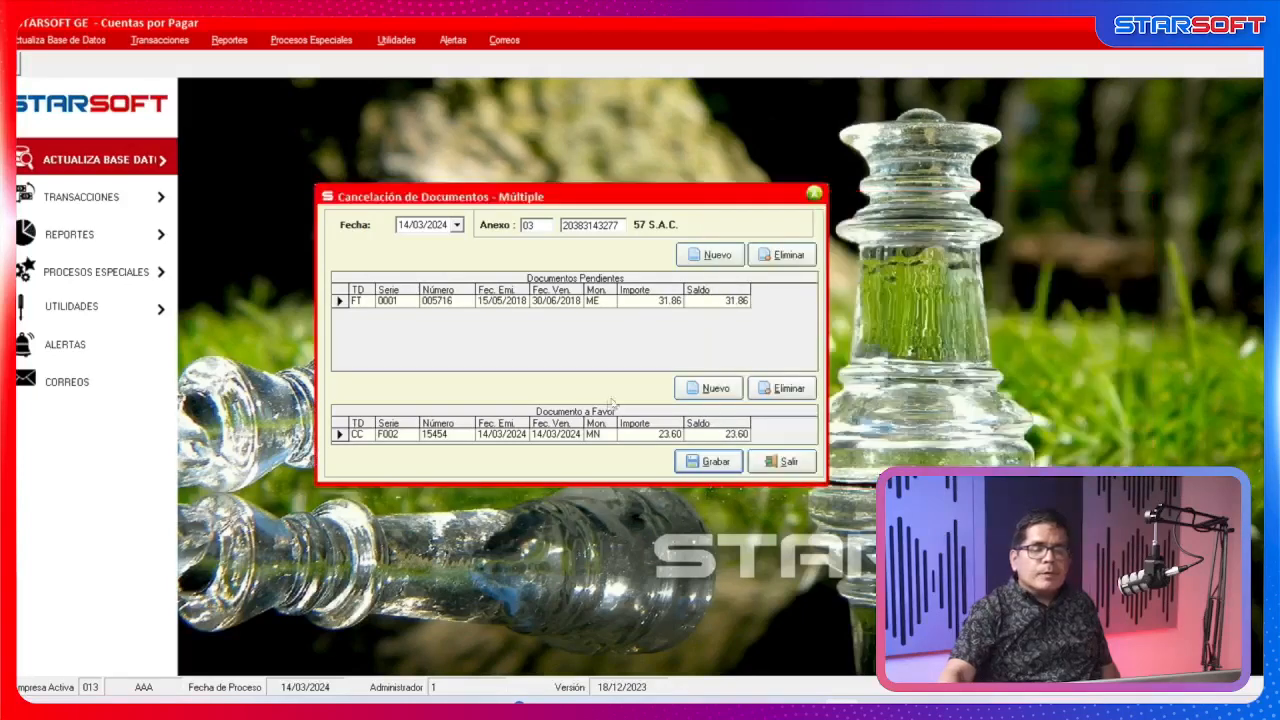
Save the document application with concept D2 (APLICACIÓN NOTA CREDITO MN) and conversion VTA.
left_click(712, 465)
left_click_drag(230, 140, 625, 213)
double_click(618, 235)
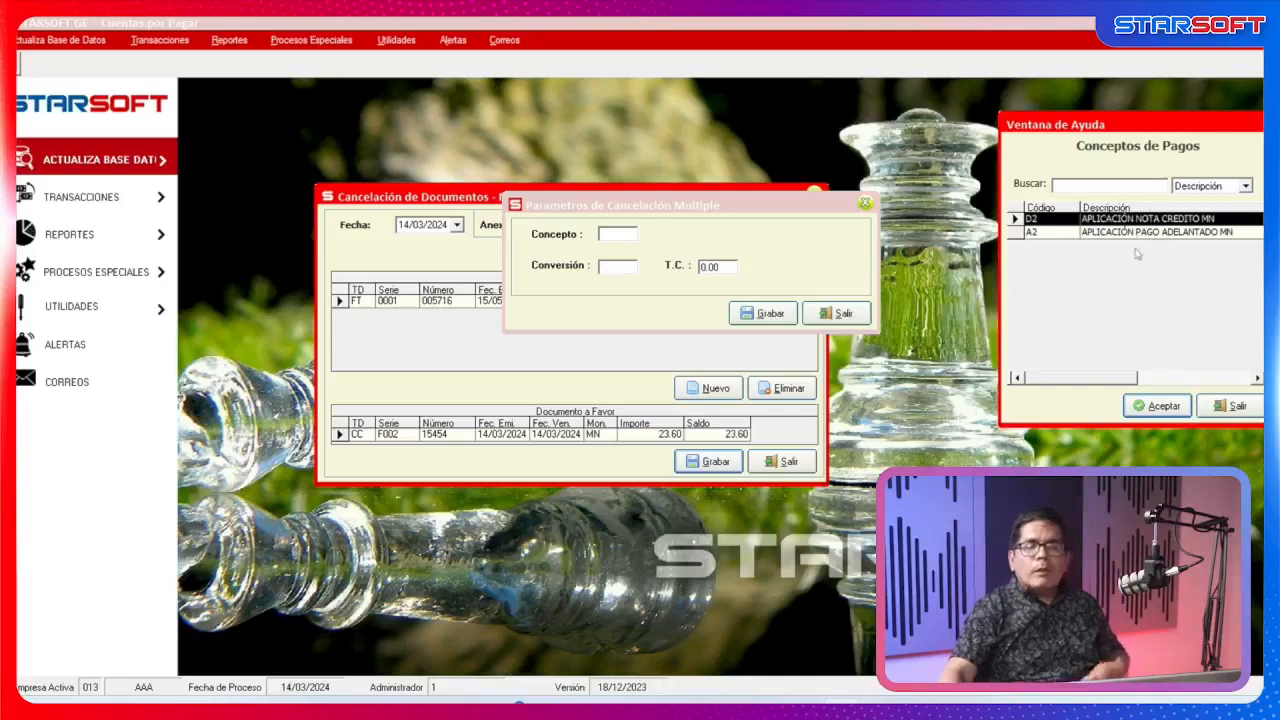
left_click(1162, 406)
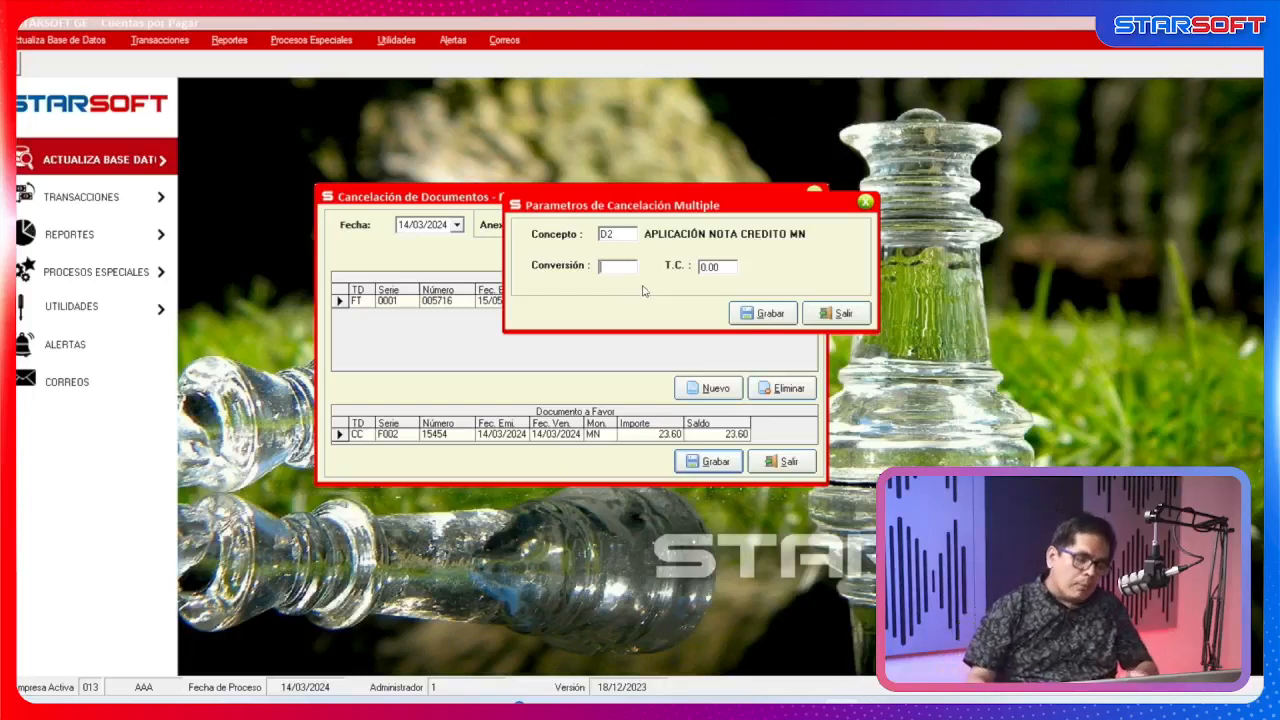
type("VTA")
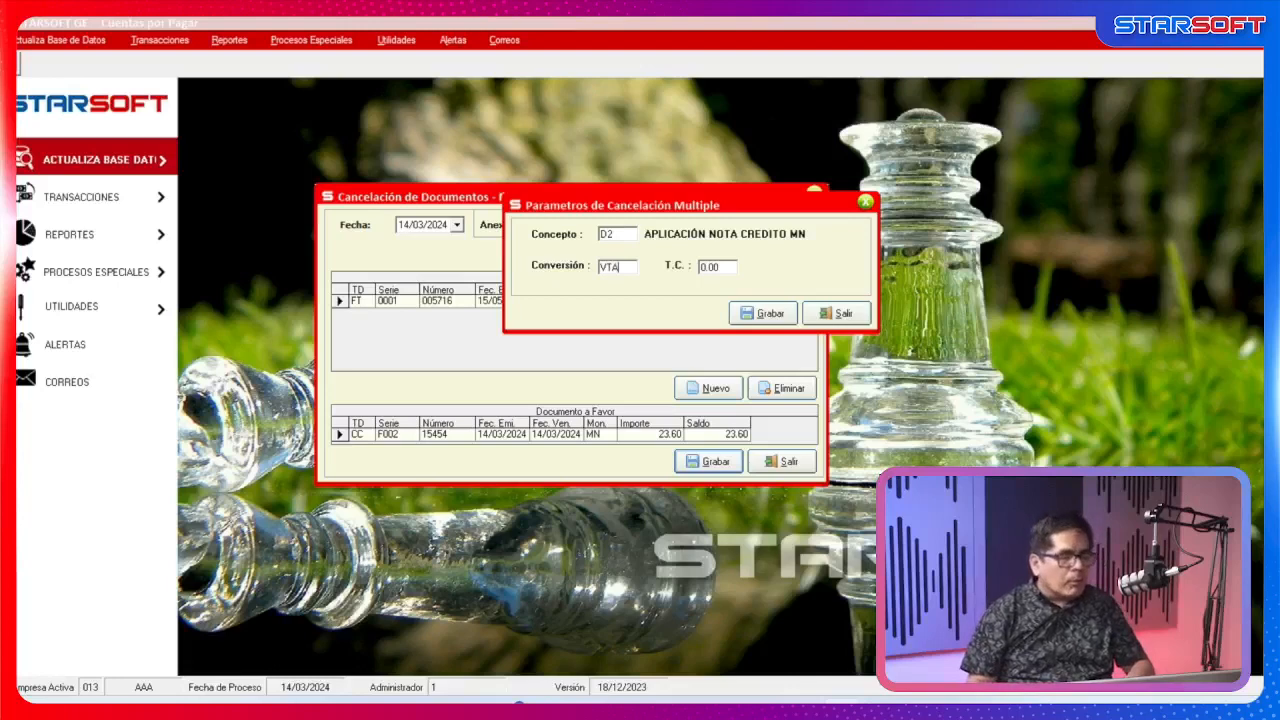
key("Return")
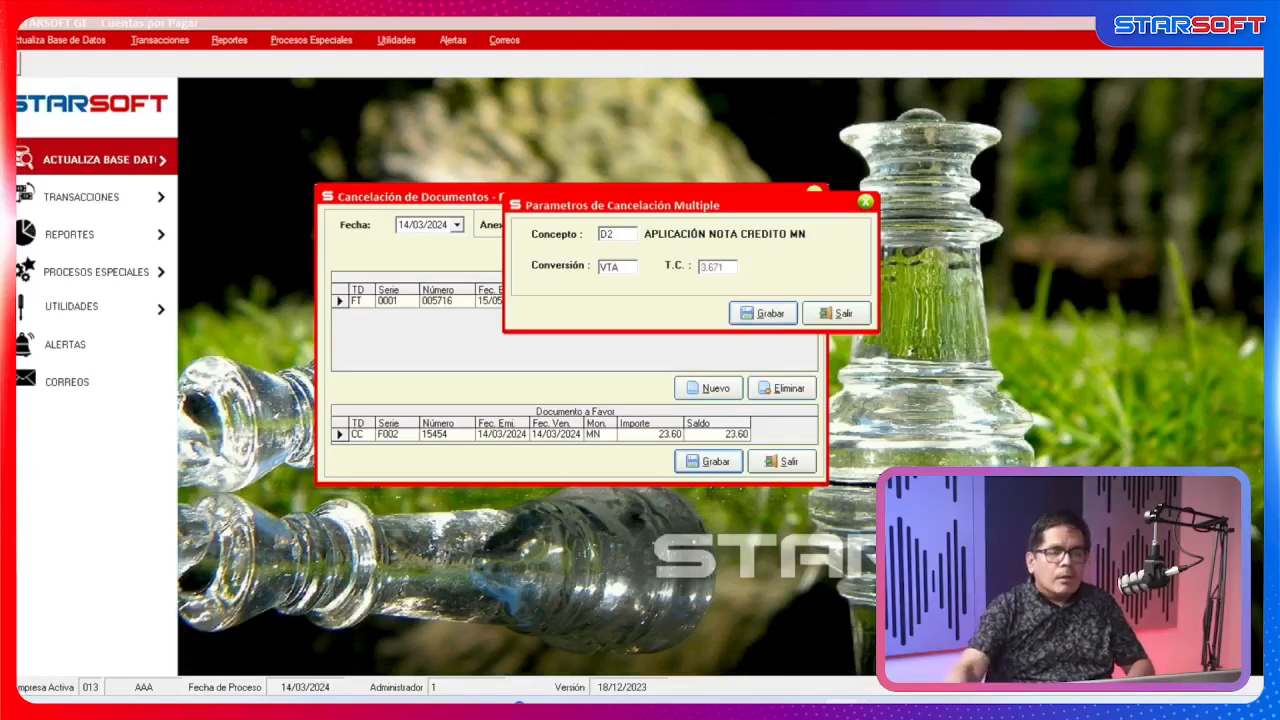
left_click(760, 313)
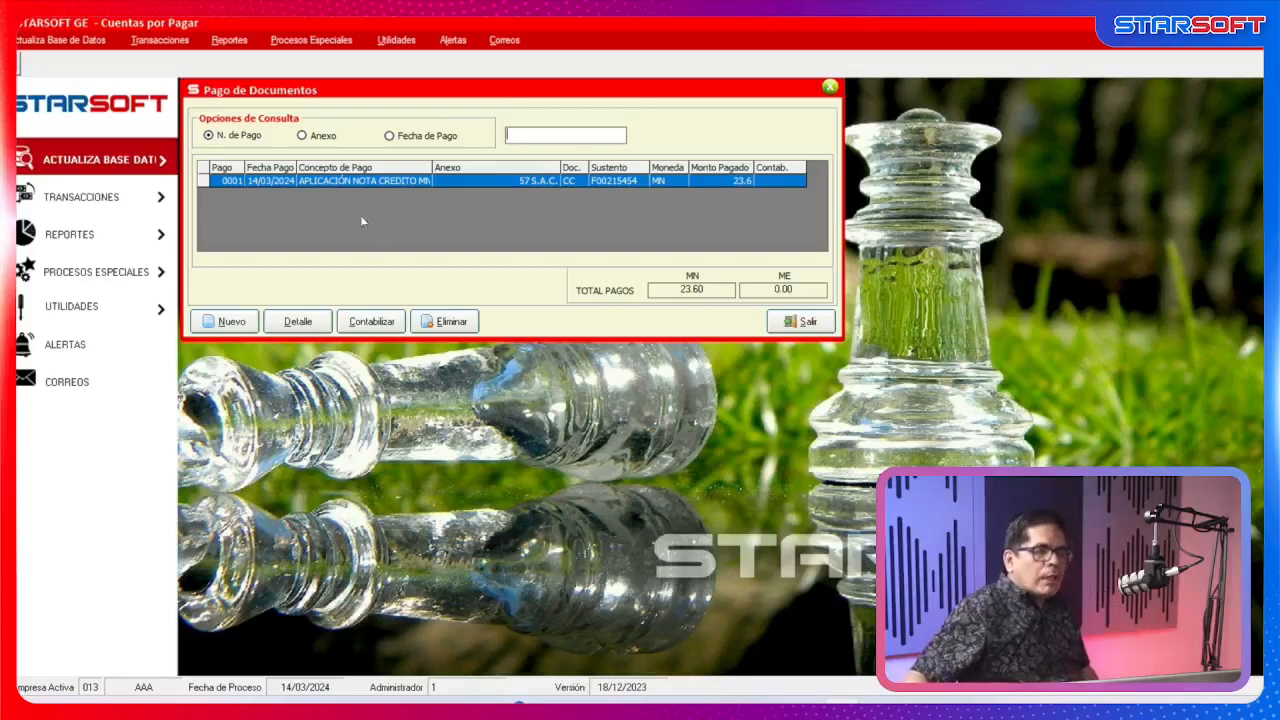
Post the credit note application payment 0001 to accounting under subdiary 09 AJUSTES.
left_click(378, 318)
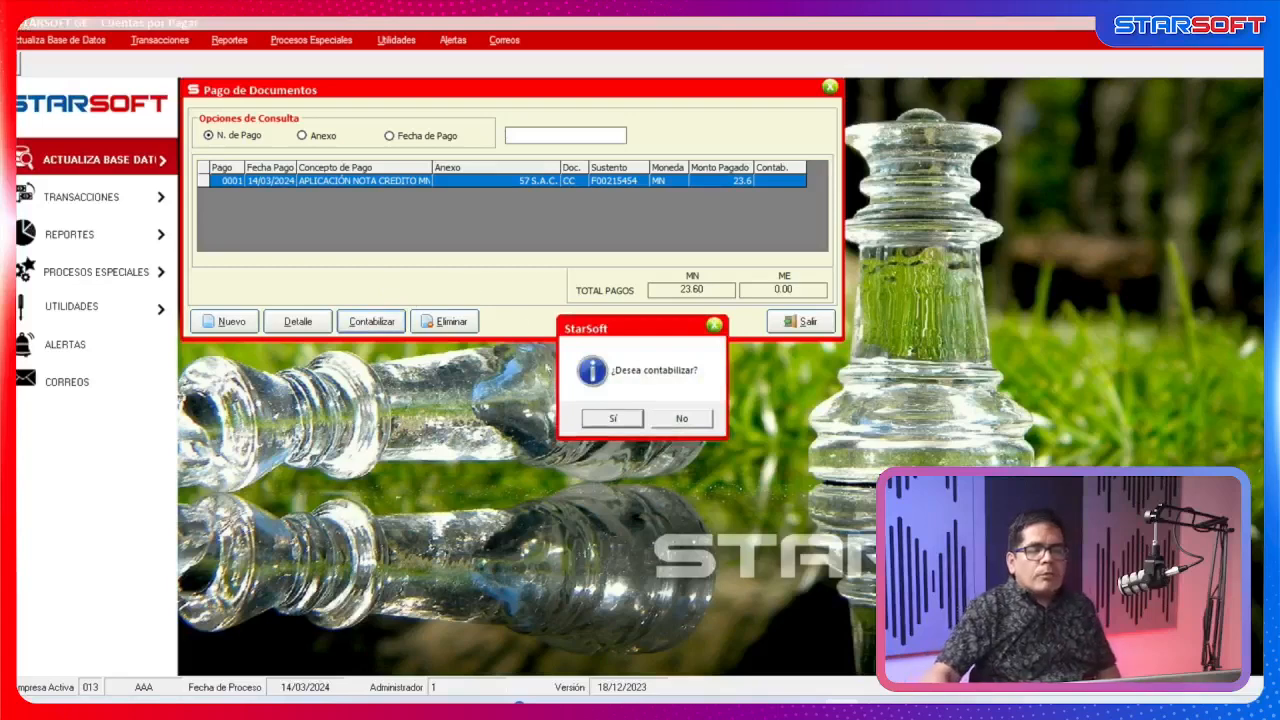
left_click(610, 420)
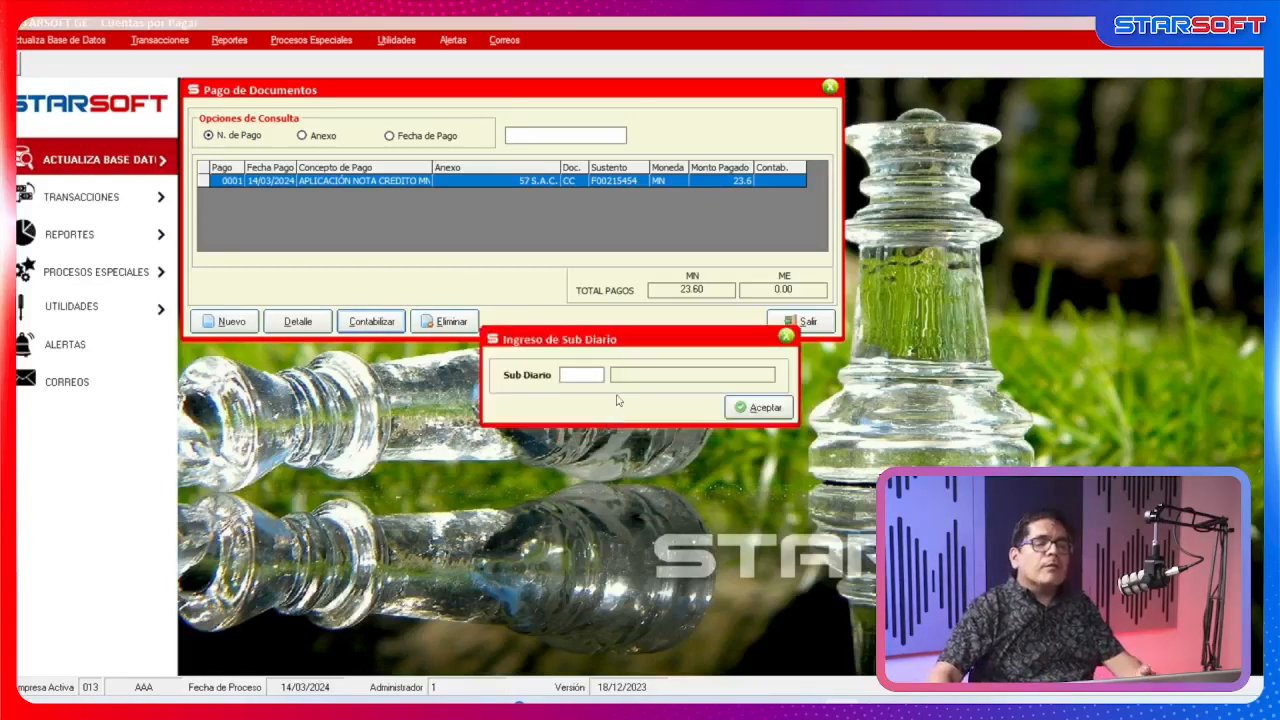
key("F1")
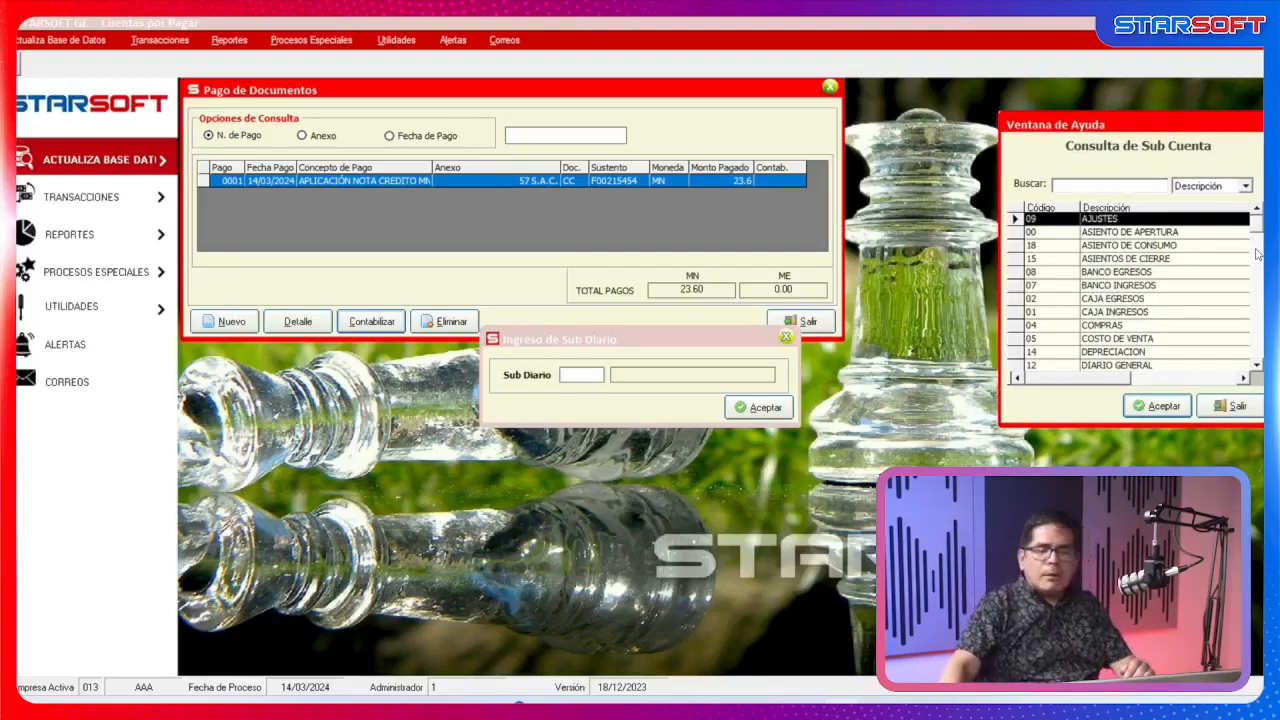
left_click(1216, 186)
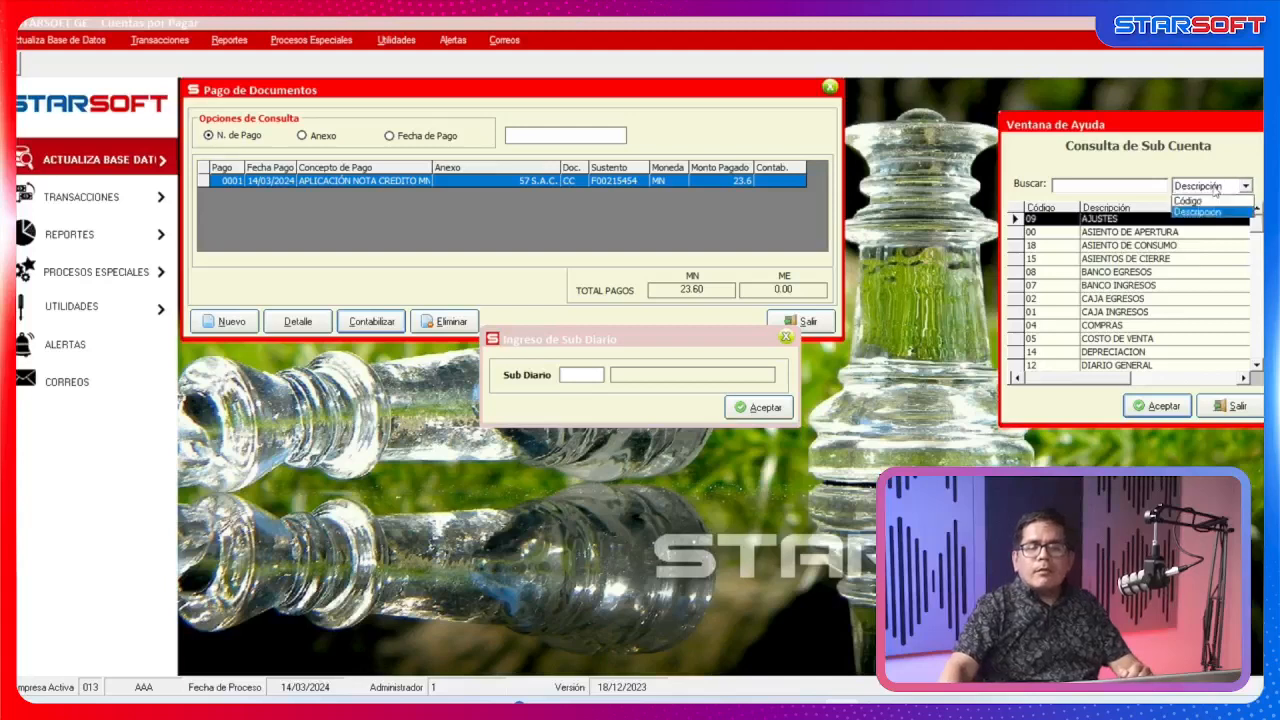
left_click(1200, 200)
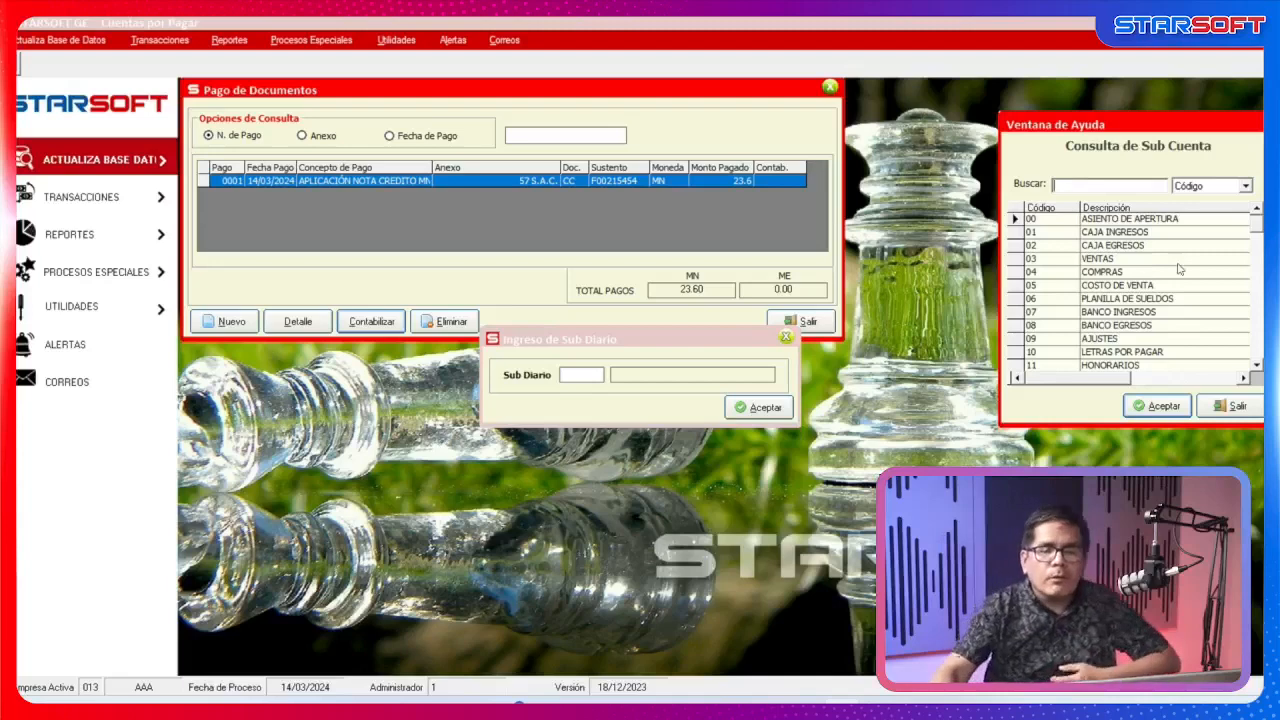
left_click(1176, 340)
left_click(1176, 400)
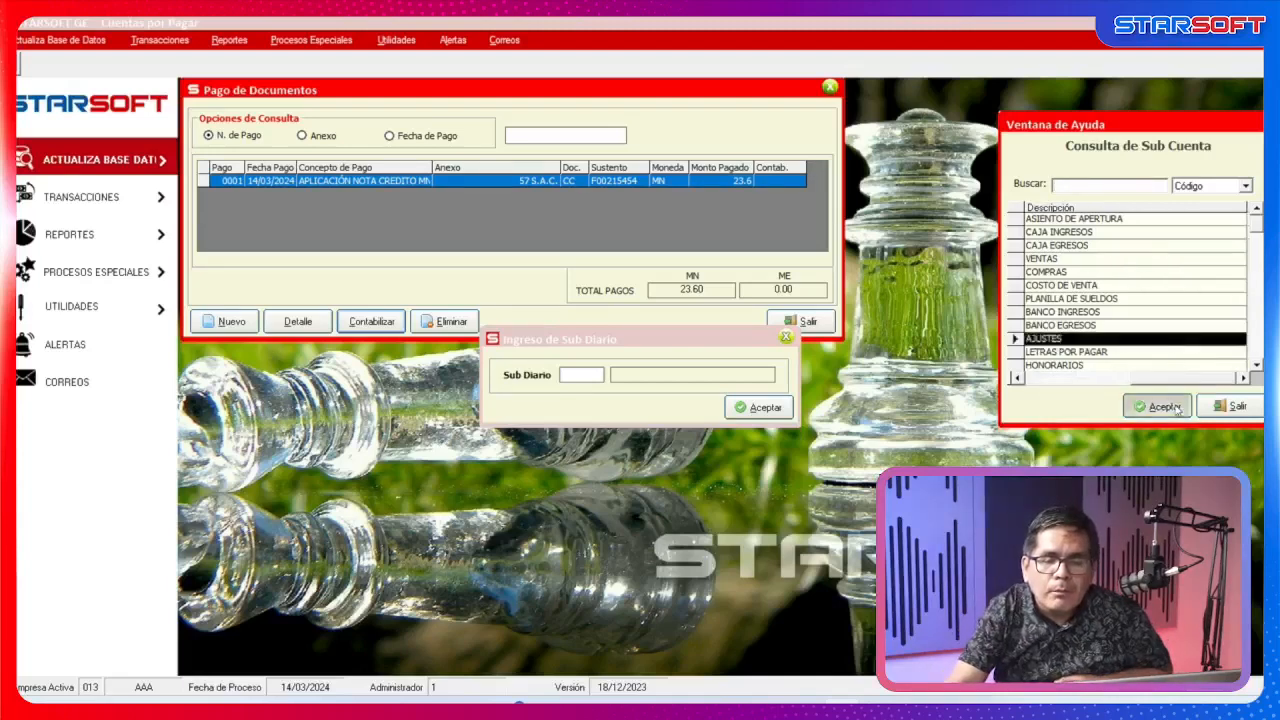
left_click(756, 405)
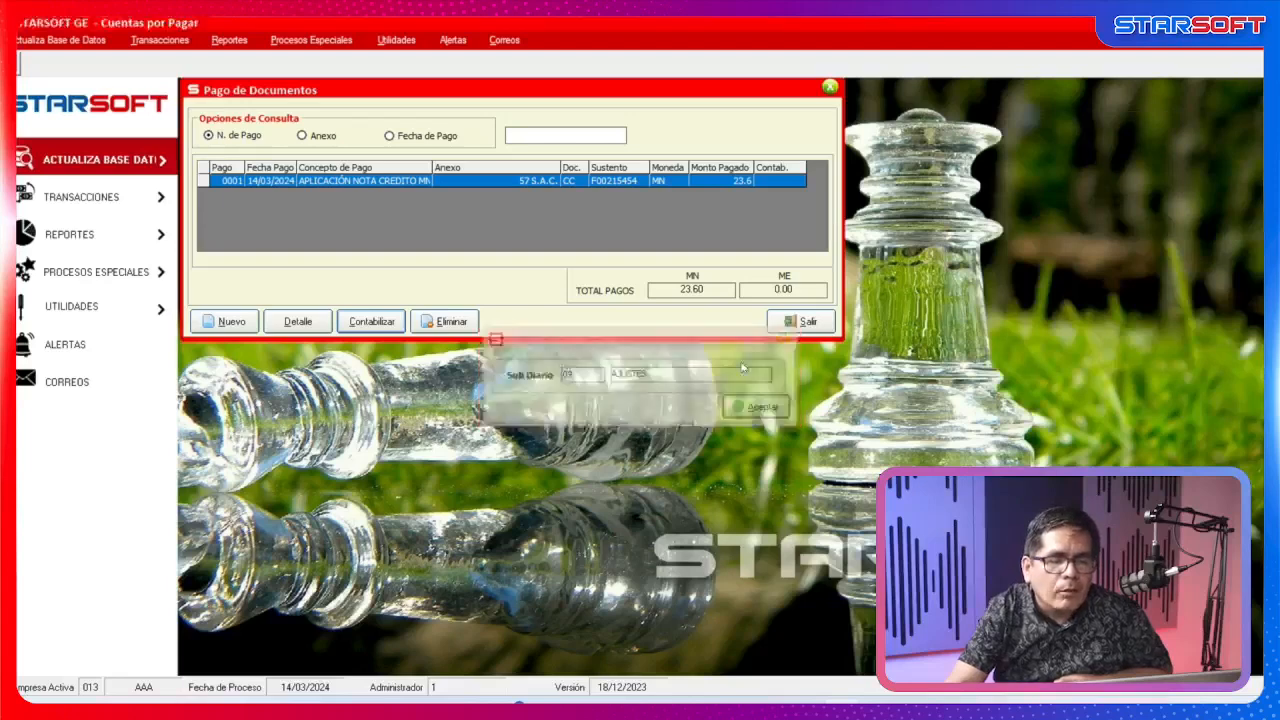
left_click(772, 420)
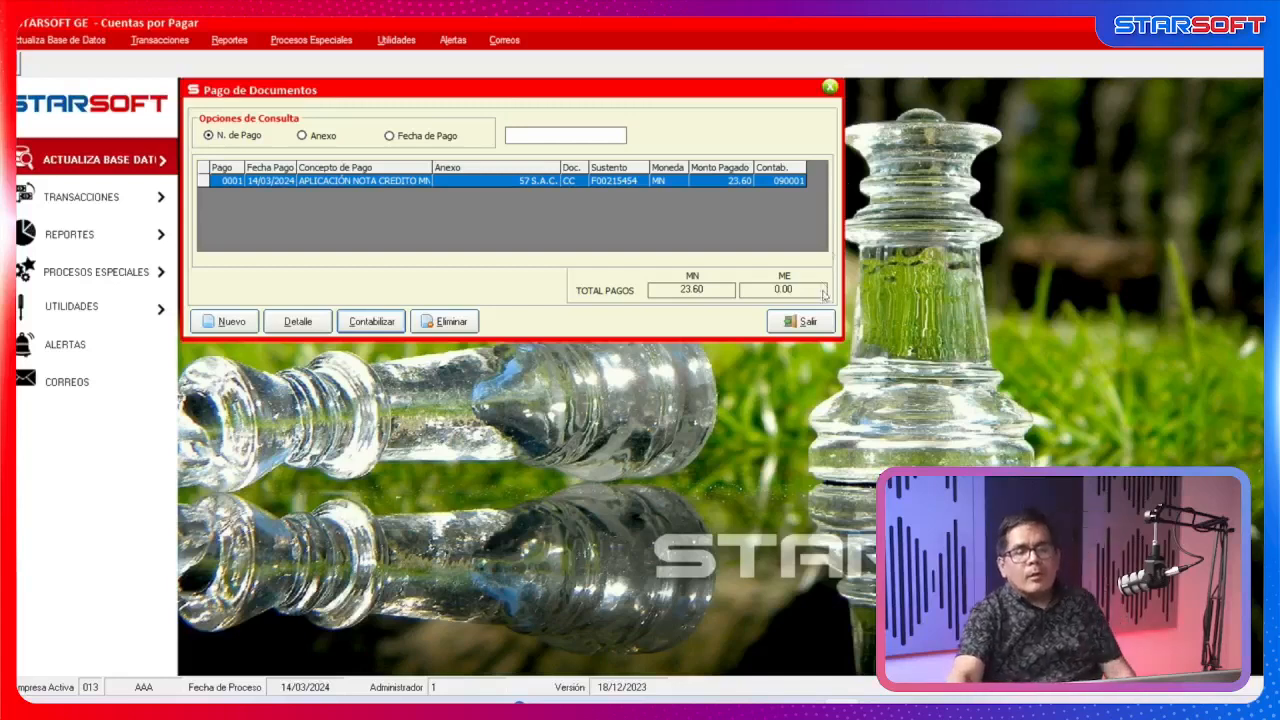
Open a blank multiple document cancellation form (Cancelación de Documentos - Múltiple).
left_click(241, 328)
left_click(229, 238)
left_click(370, 210)
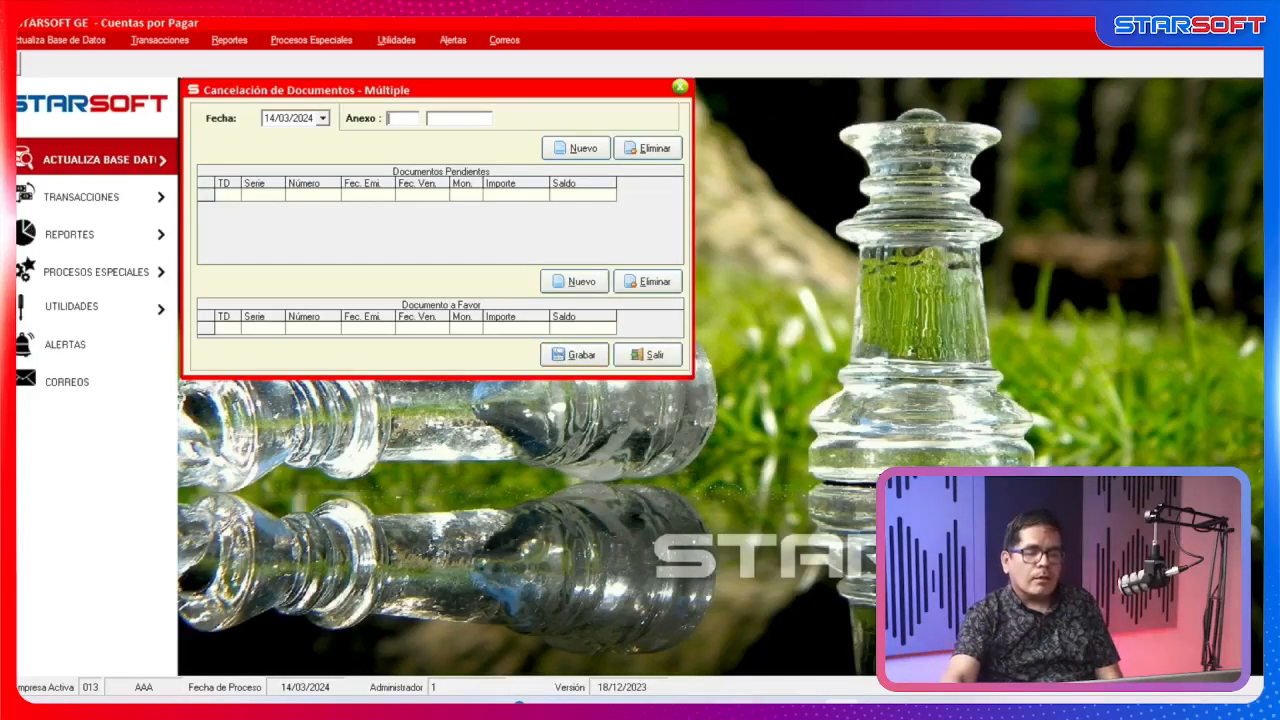
Switch to the Caja y Bancos module and log in to company 013 with the user code and password.
left_click(732, 708)
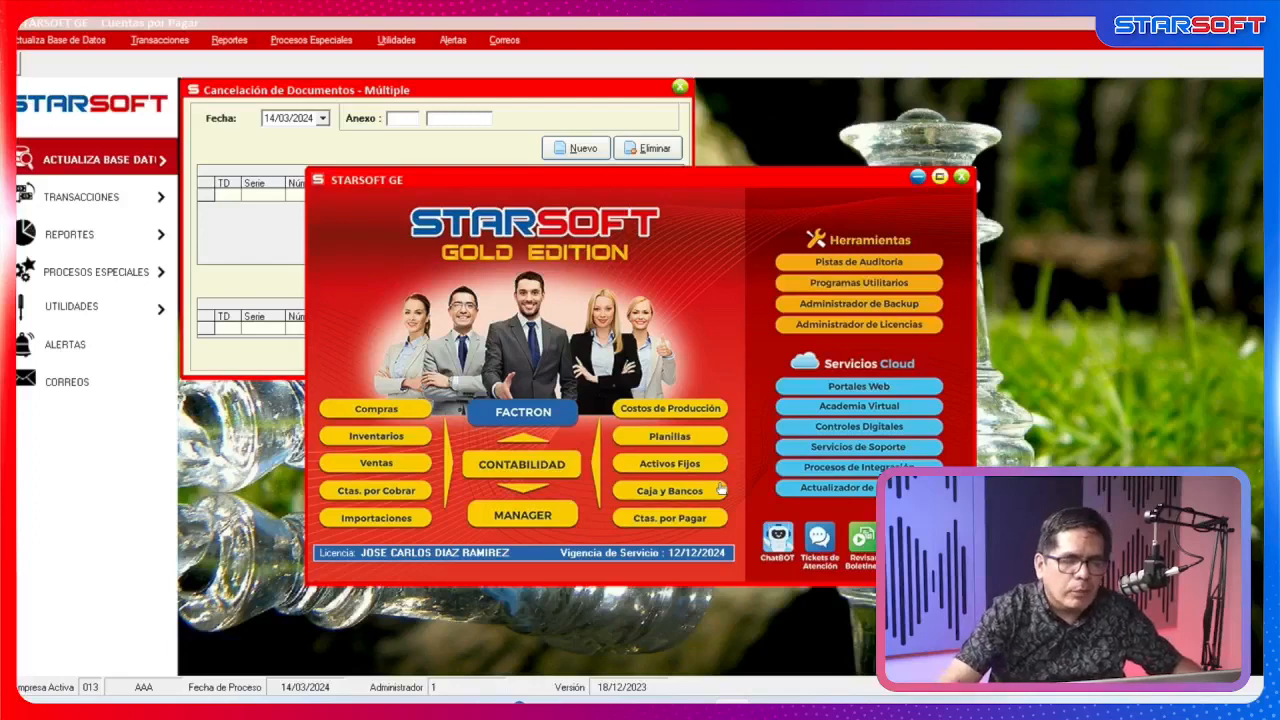
left_click(721, 488)
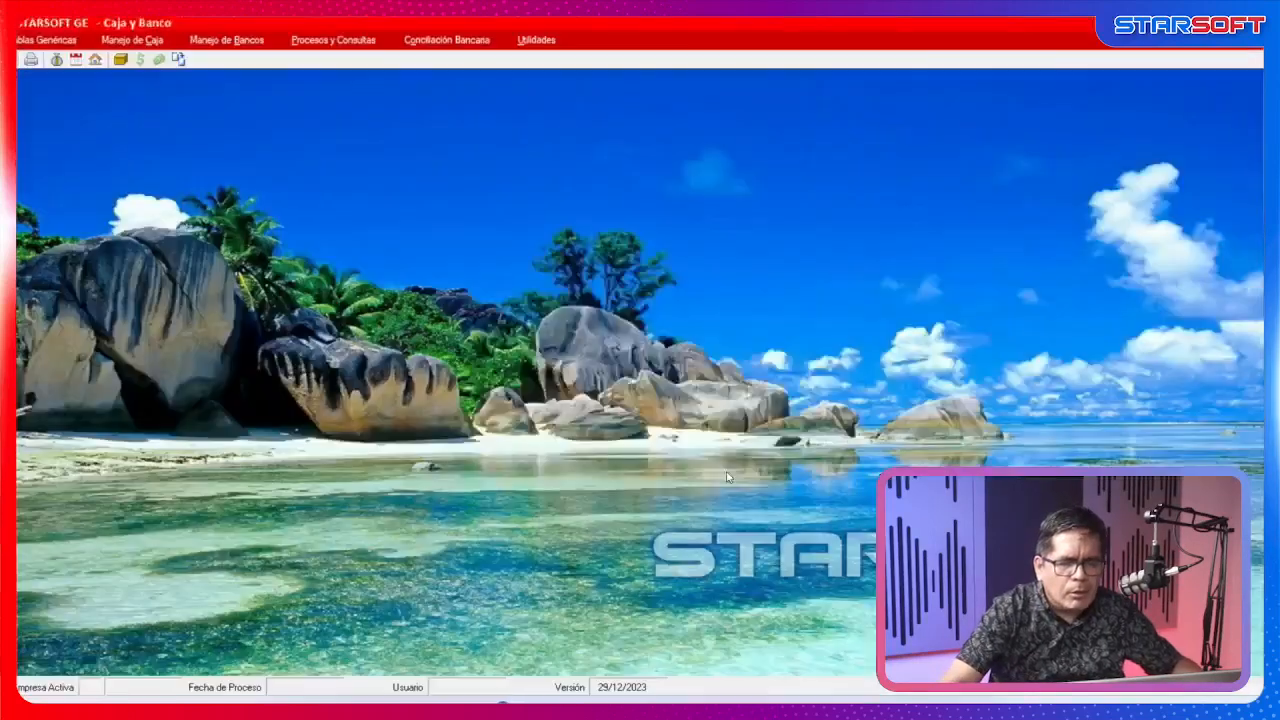
left_click(674, 420)
type("1")
key("Return")
type("1")
key("Return")
key("Return")
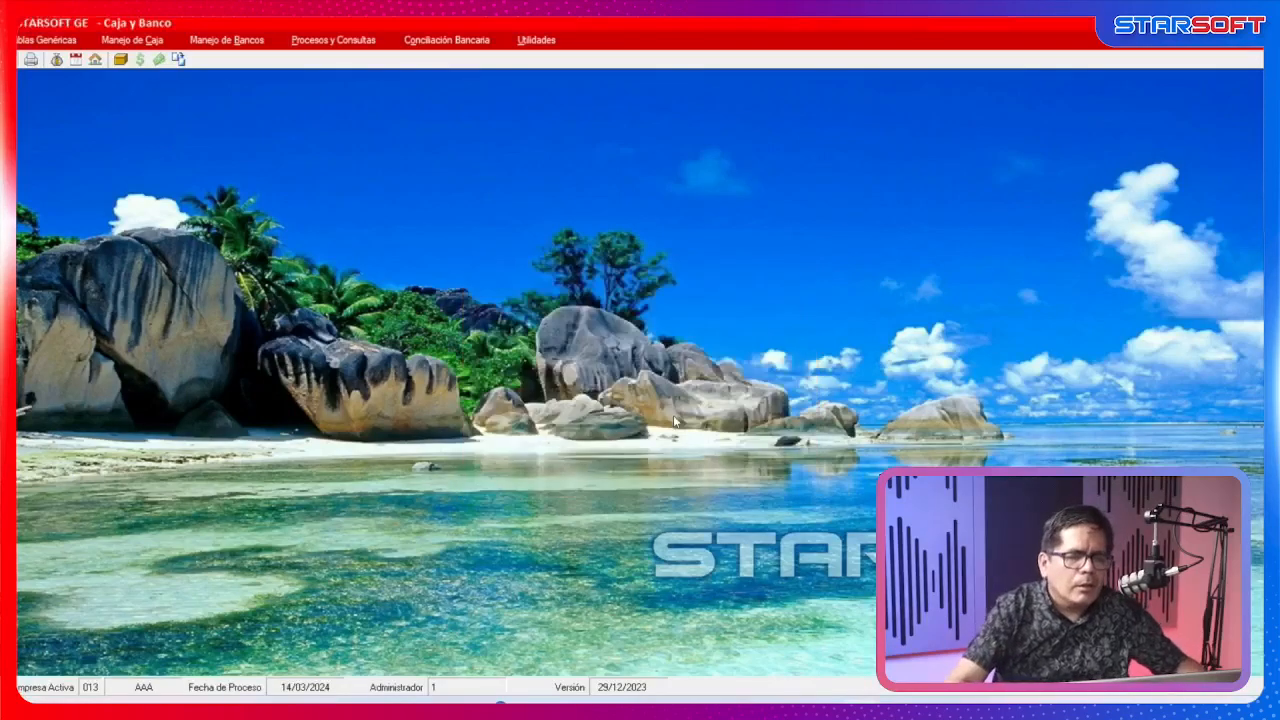
Look up the COMPEN entry by code in the Conceptos Generales table and check its content.
left_click(62, 42)
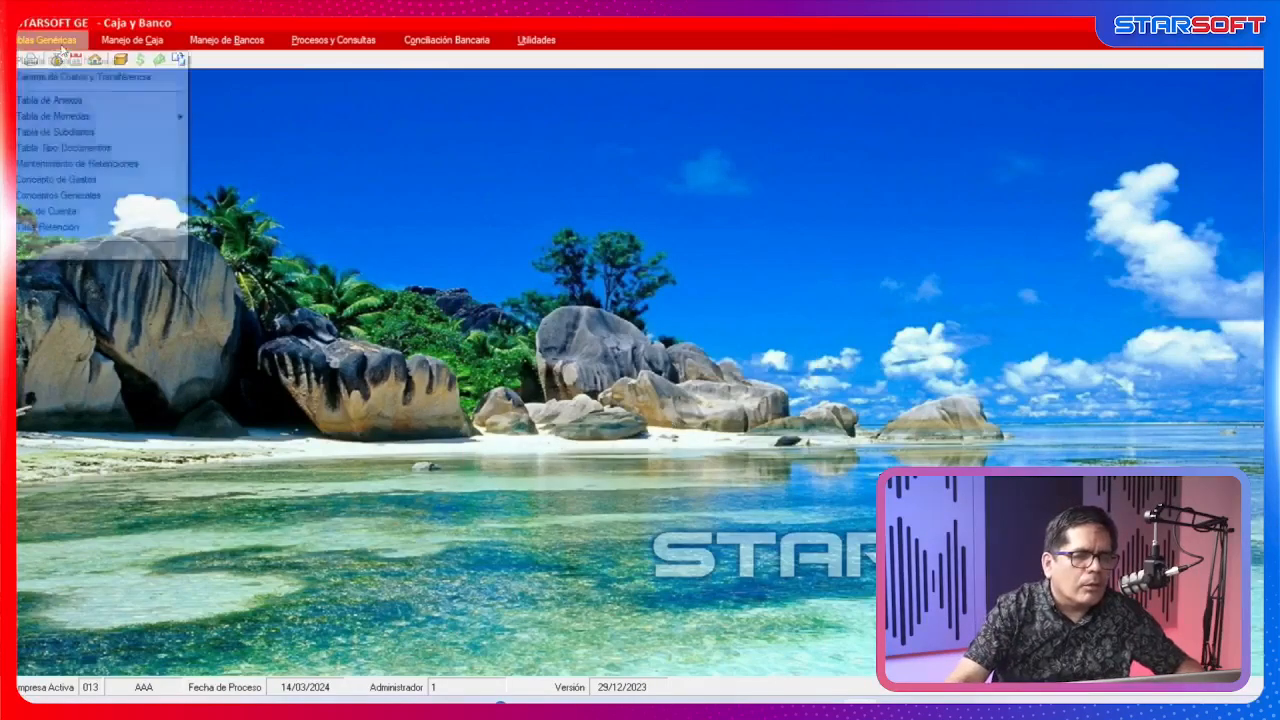
left_click(58, 195)
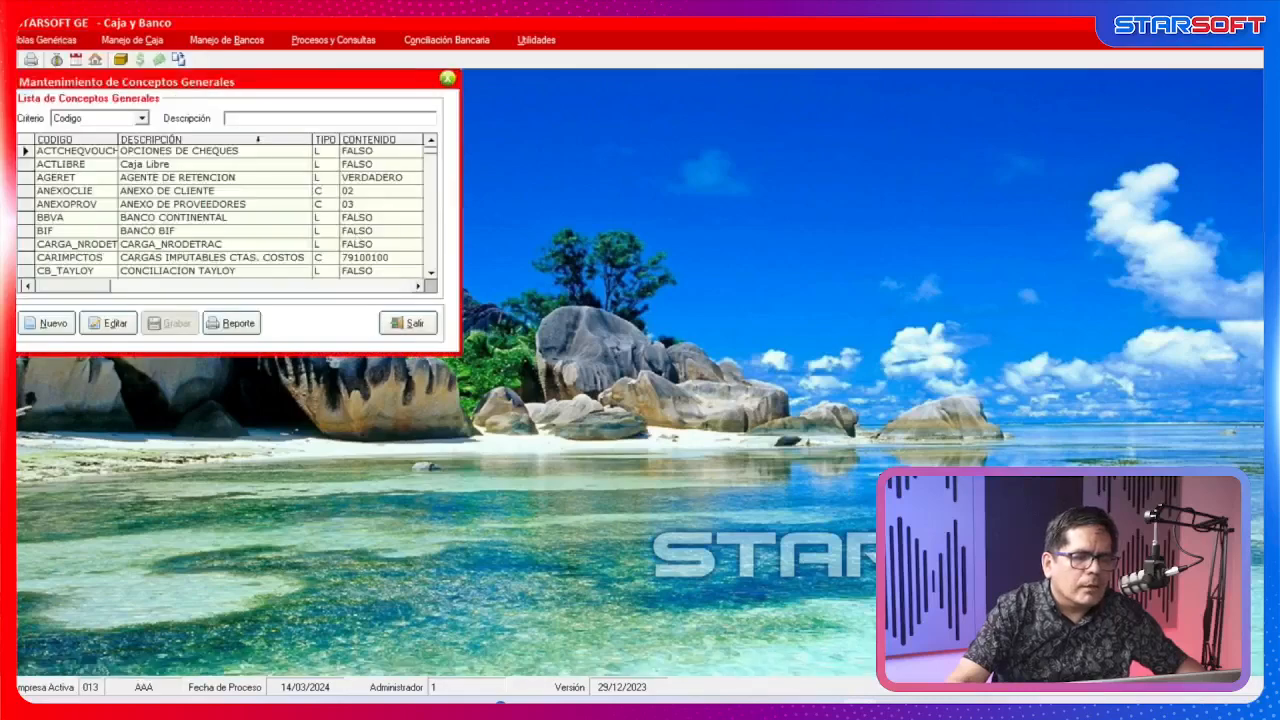
left_click(263, 118)
type("COMP")
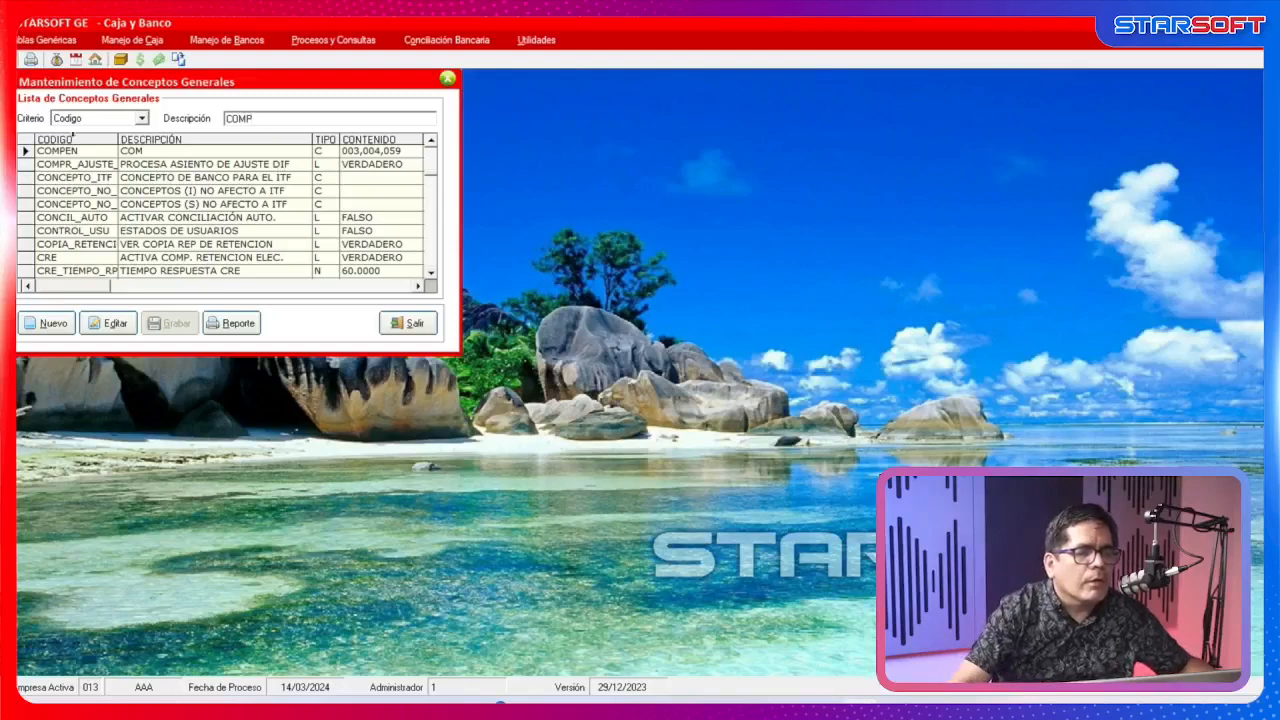
left_click(24, 151)
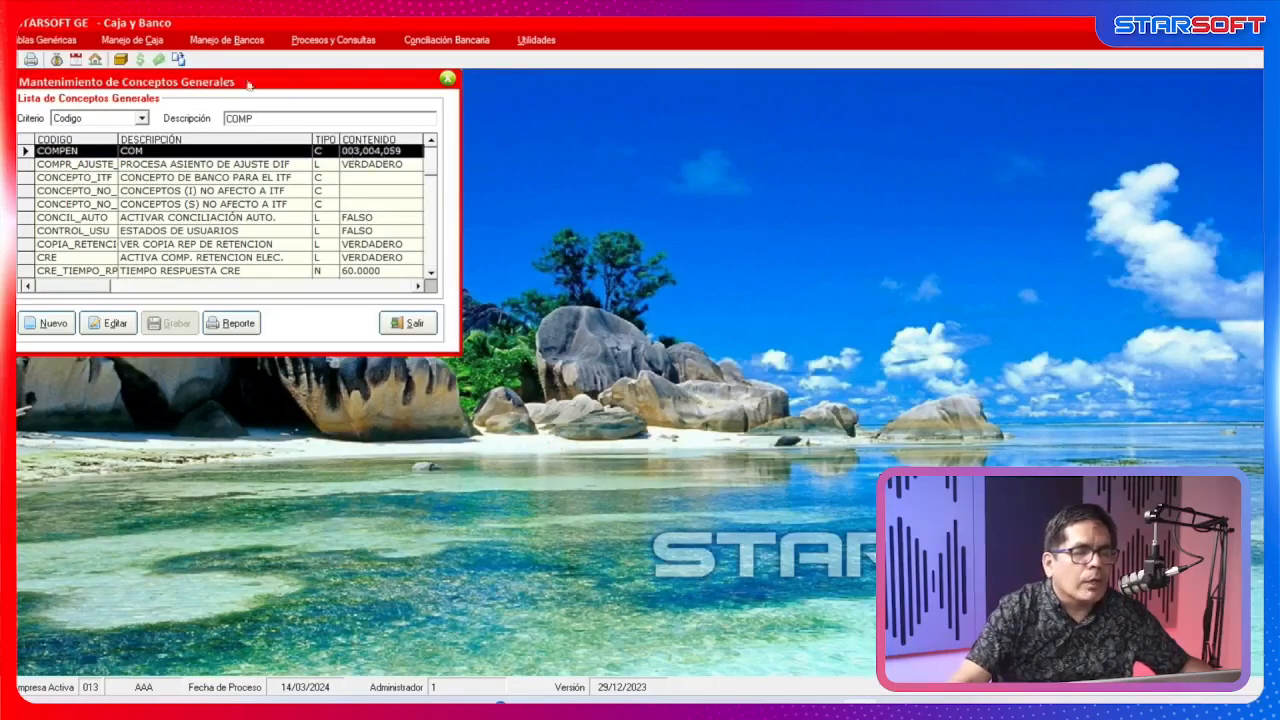
Look up the TIPDOCADE document type concept by code, and bring the list back to COMPEN.
double_click(254, 118)
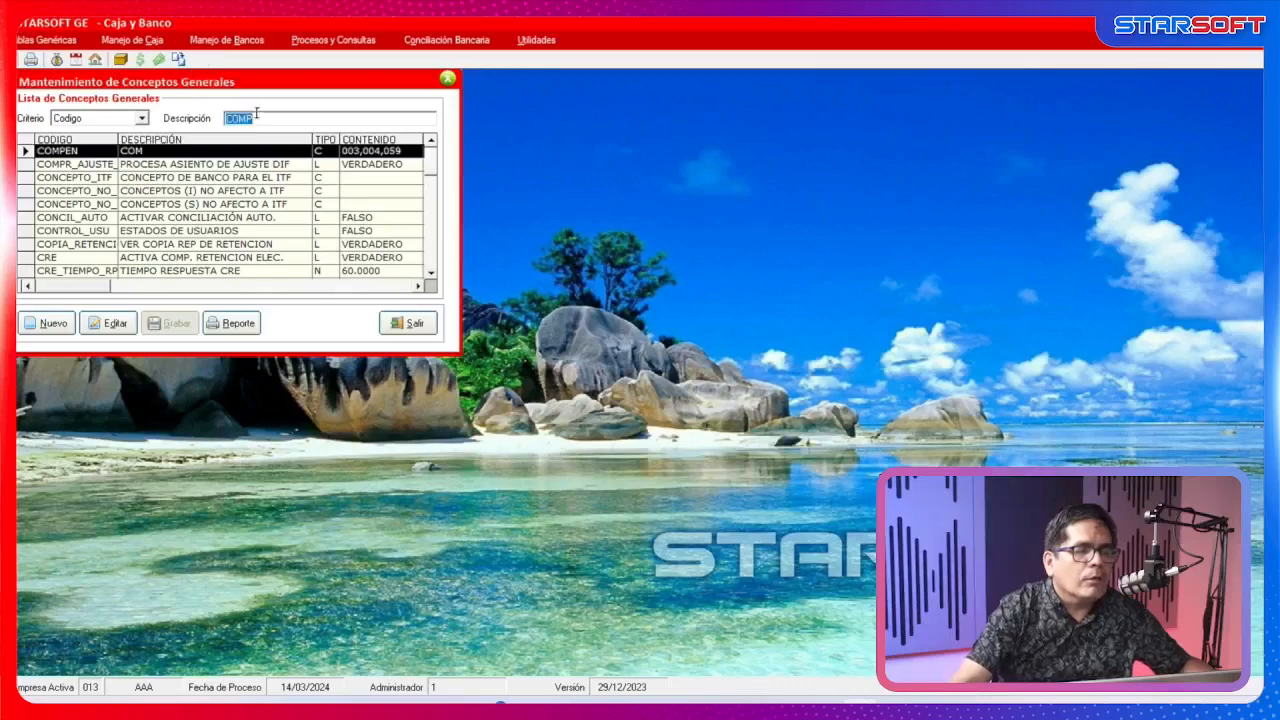
type("TIPDO")
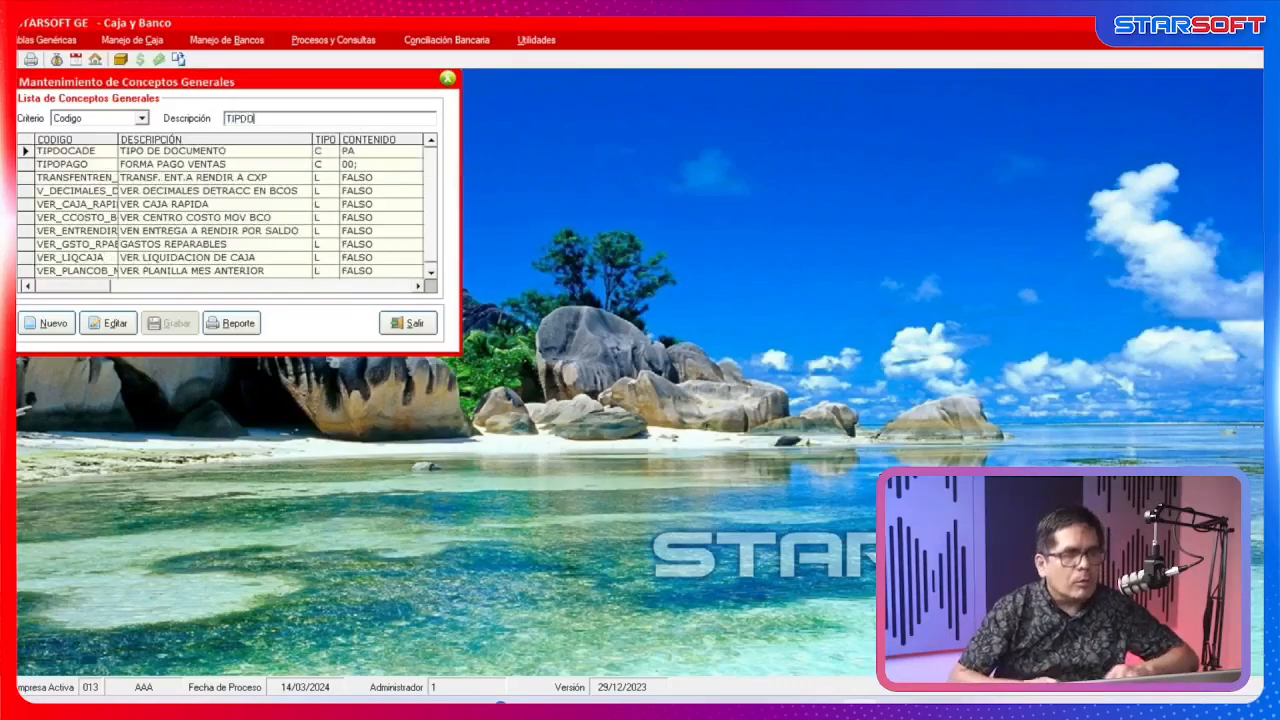
left_click(122, 151)
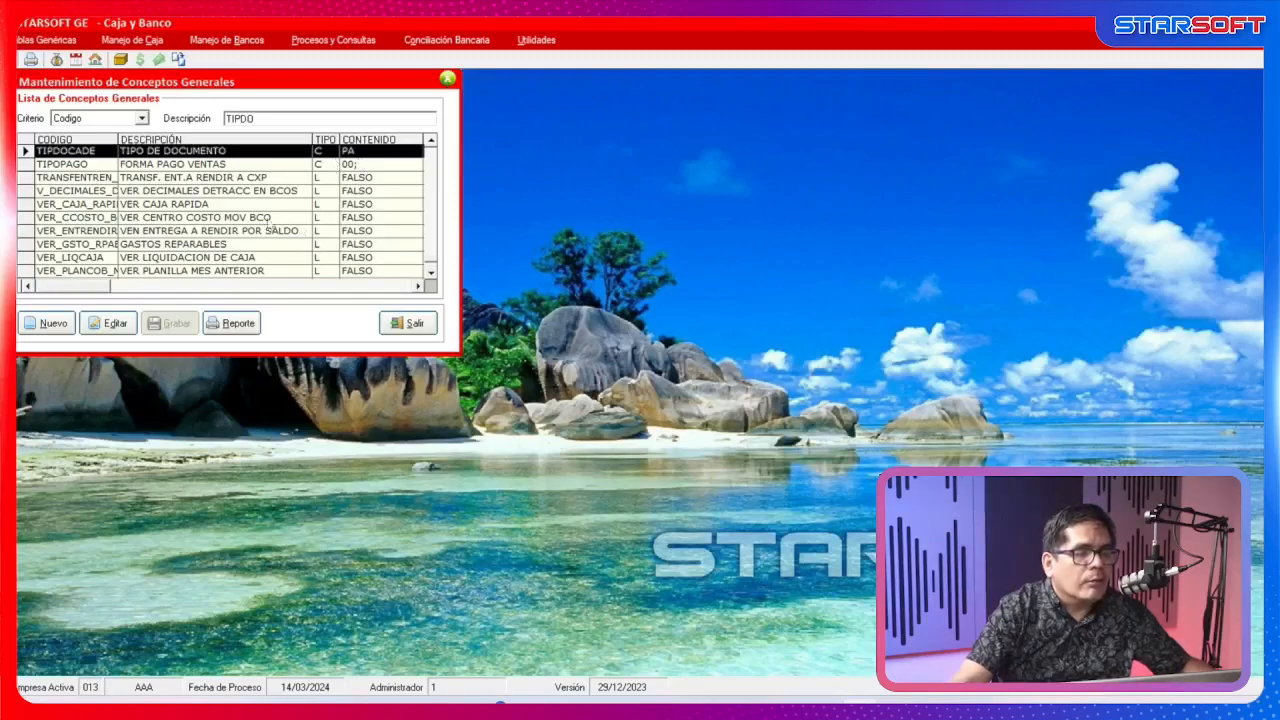
double_click(254, 118)
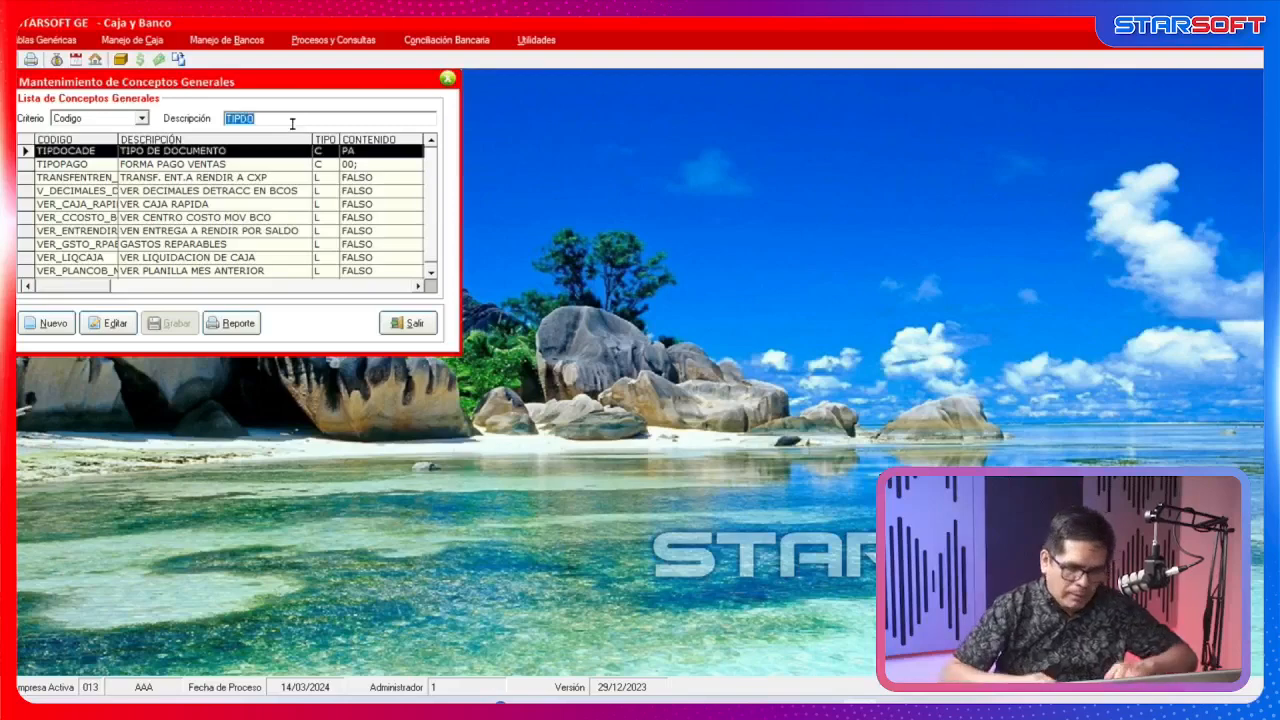
type("COMPE")
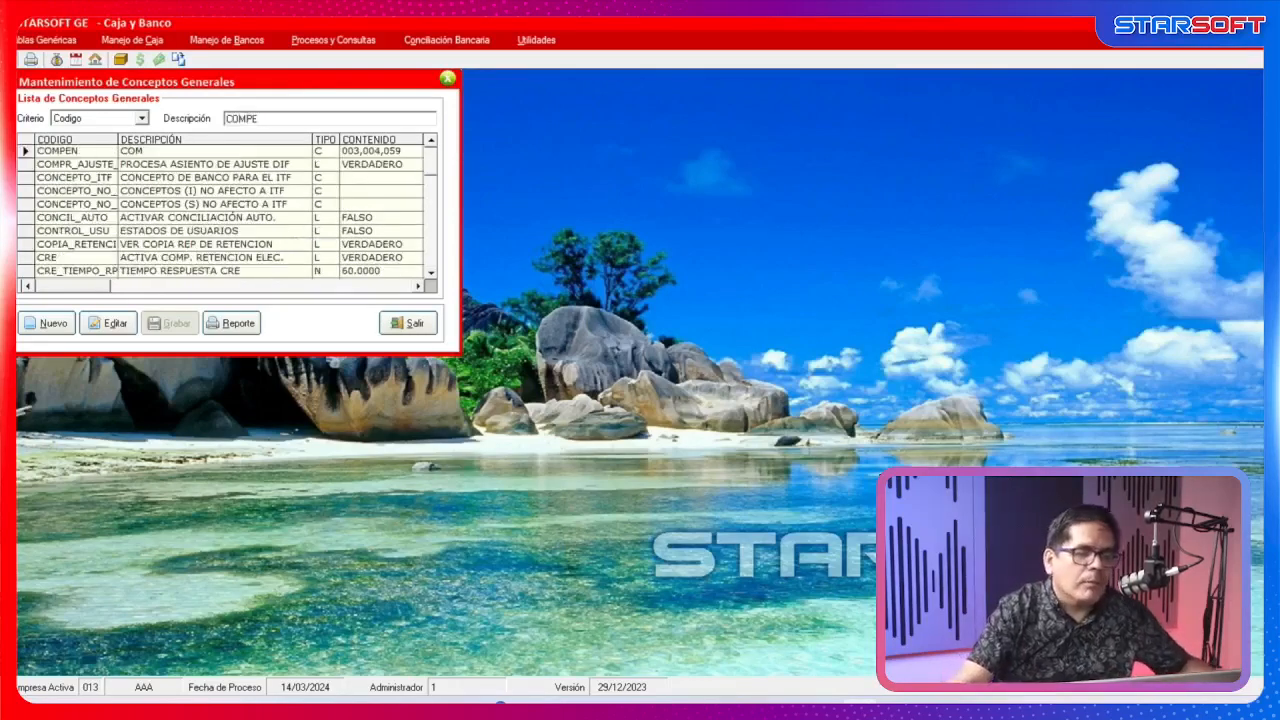
Open the register of bank operations for 002 BANCO DE CREDITO MN - LIMA and place it beside the general concepts list.
left_click(228, 40)
mouse_move(230, 77)
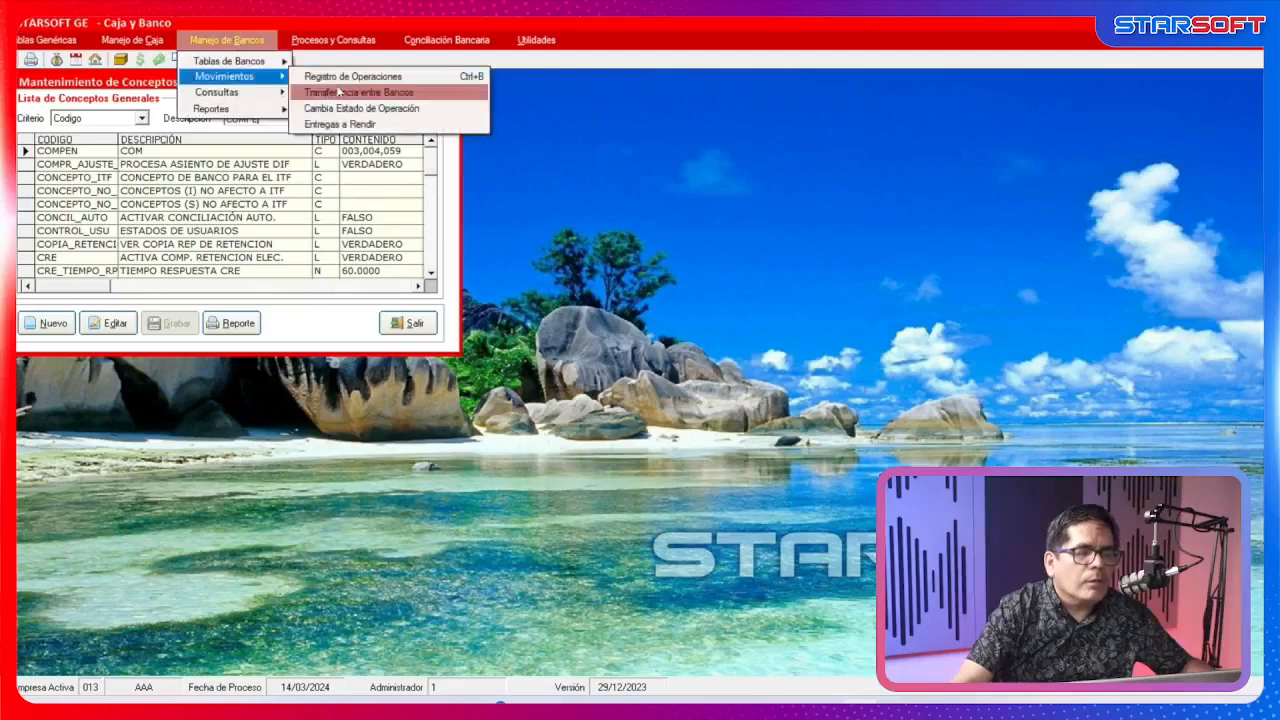
left_click(345, 76)
left_click_drag(210, 86, 709, 153)
double_click(628, 190)
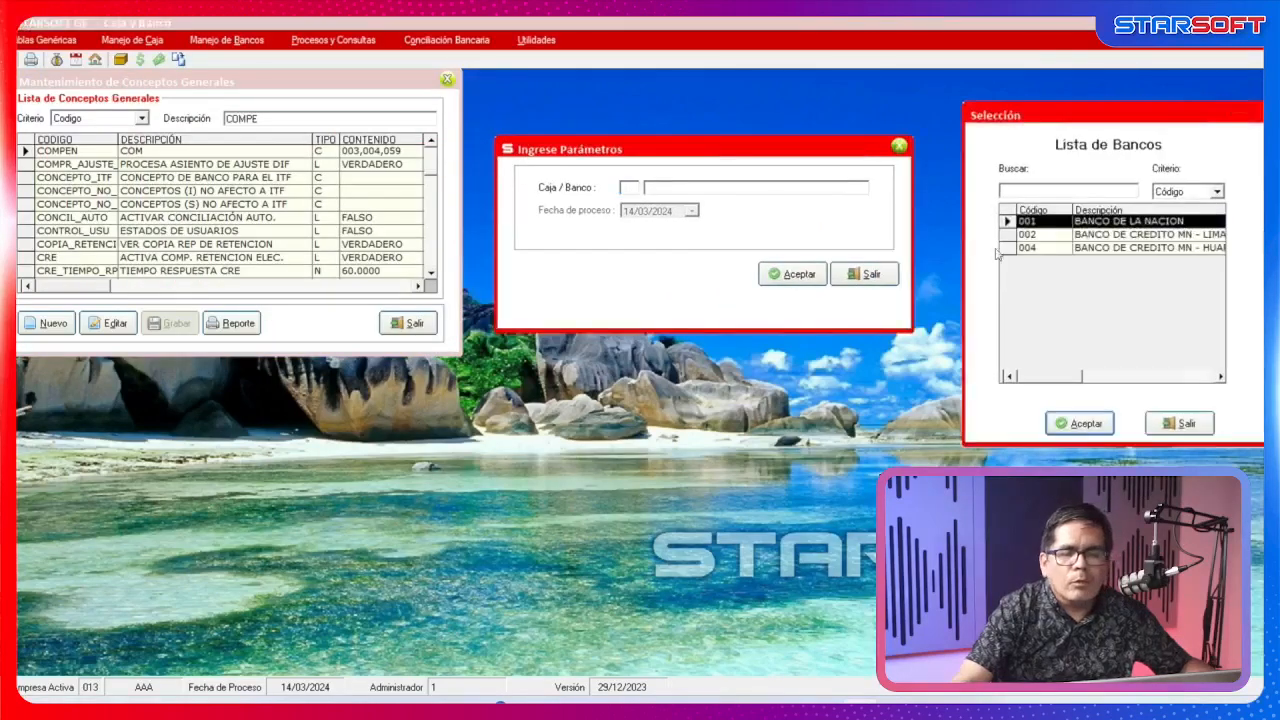
left_click(1094, 240)
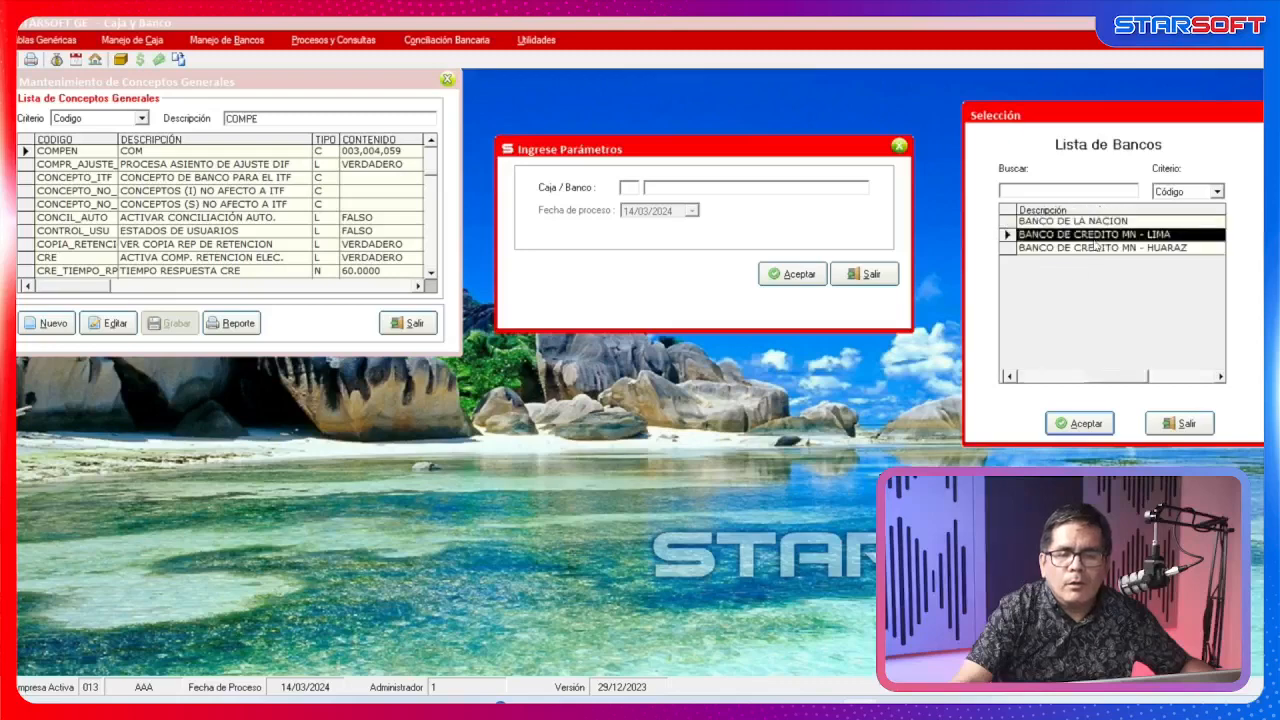
left_click(1082, 424)
left_click(788, 274)
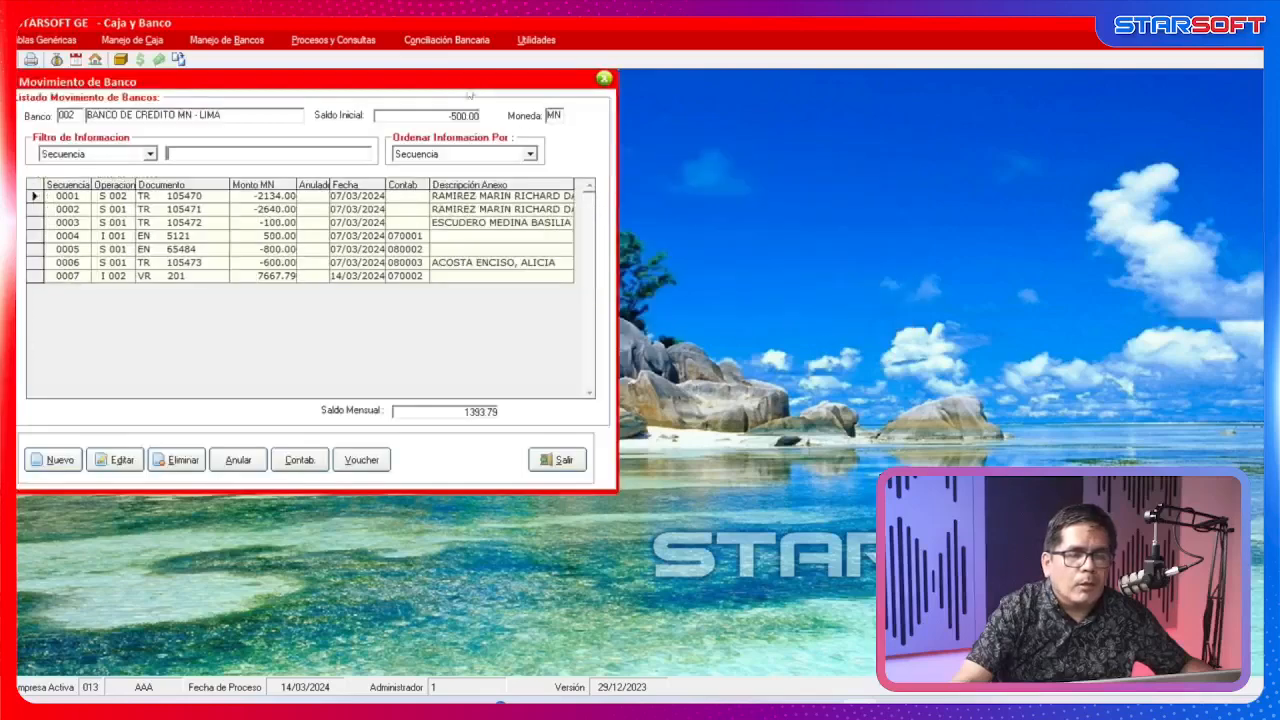
left_click_drag(464, 77, 980, 112)
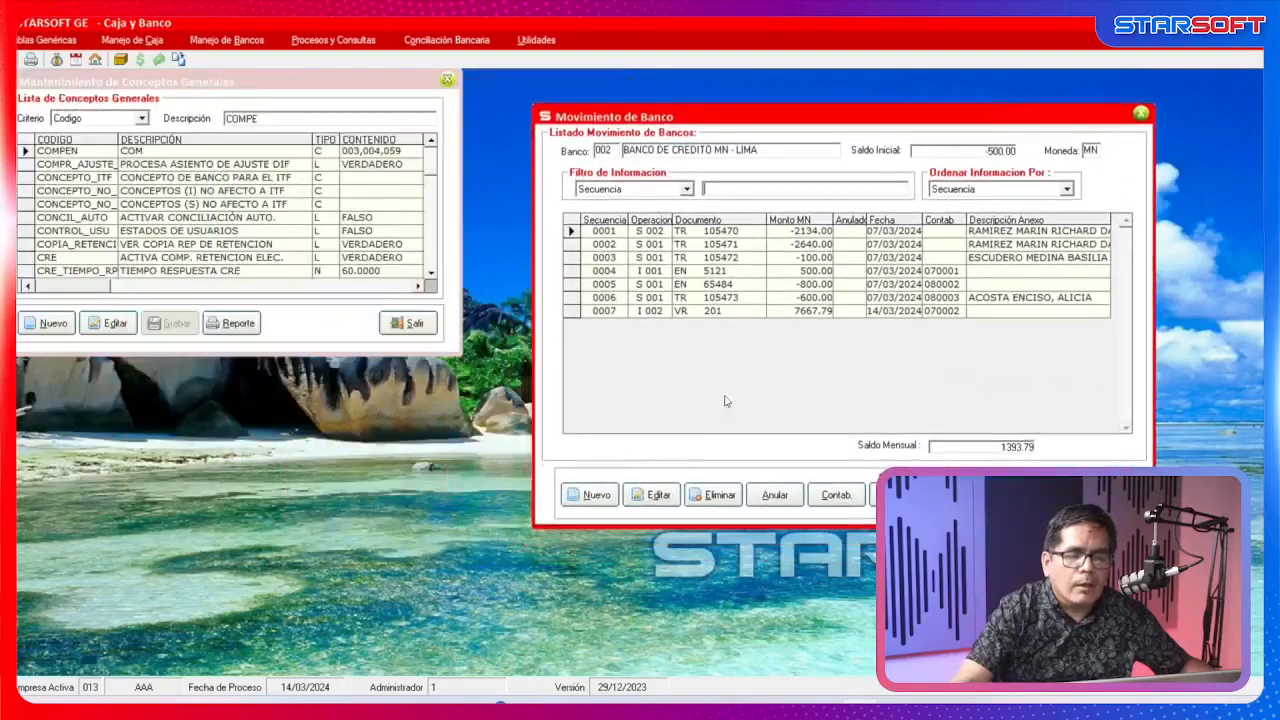
Start a new bank movement of type Salida with operation 001 EGRESOS.
left_click(588, 500)
left_click(818, 152)
left_click(786, 180)
double_click(918, 152)
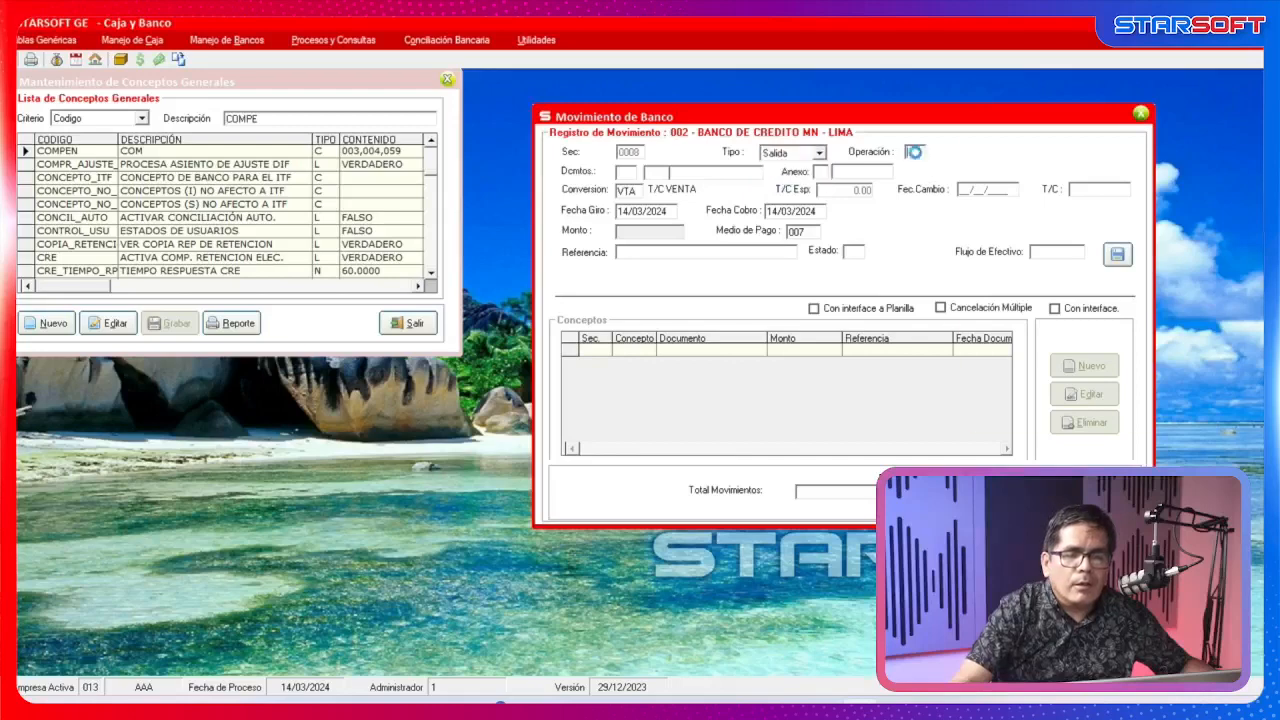
left_click(1082, 424)
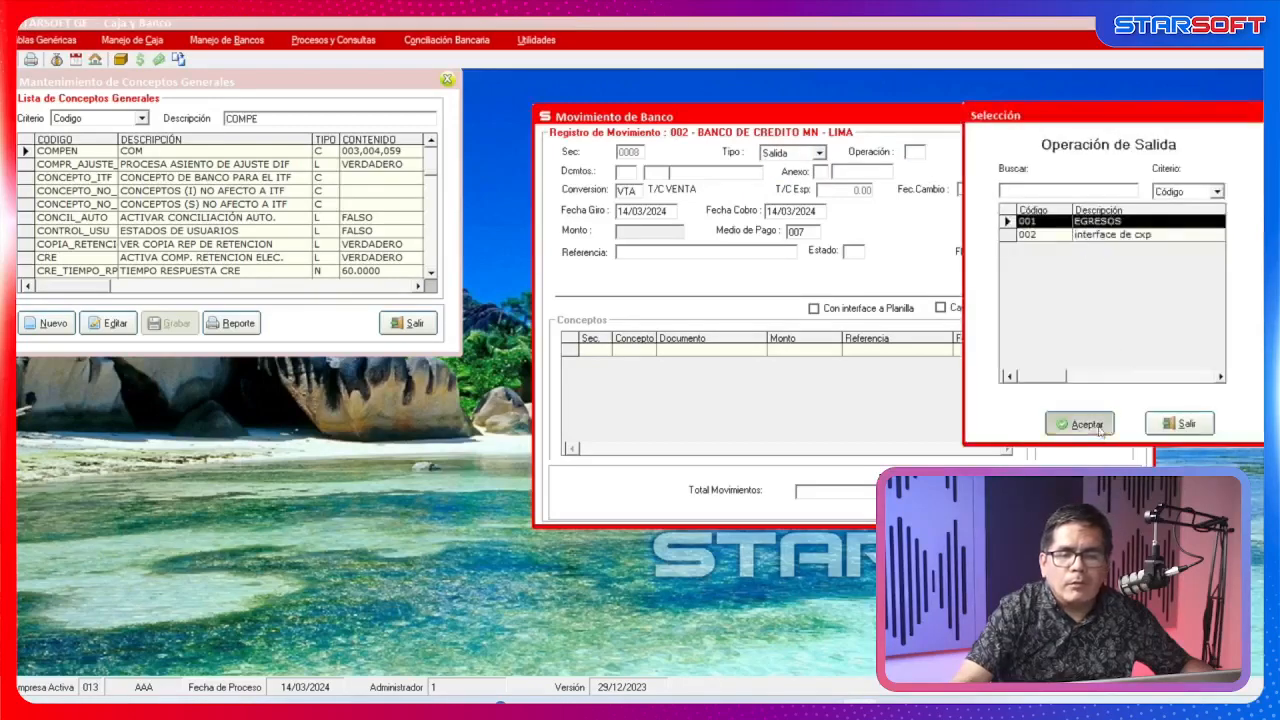
Set the movement's annex to type 03 and supplier 57 S.A.C., and save the movement header.
key("Return")
type("03")
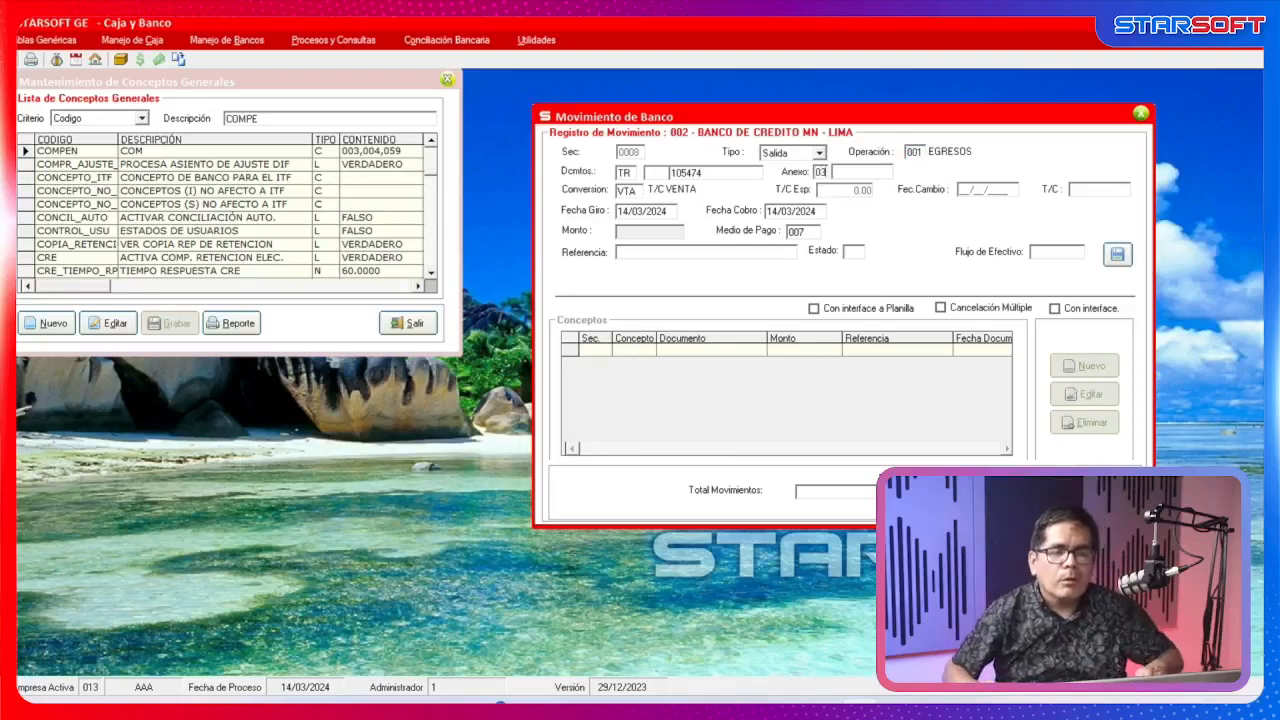
key("Return")
key("Return")
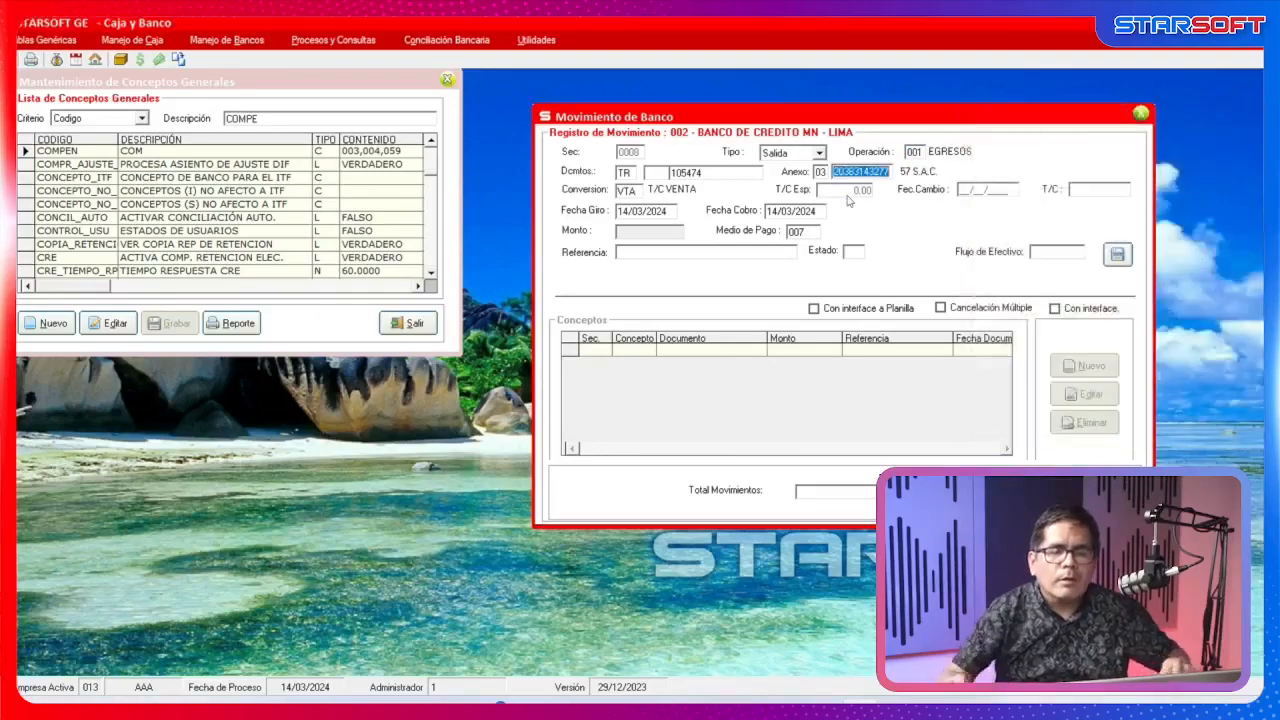
left_click(1117, 254)
left_click(641, 419)
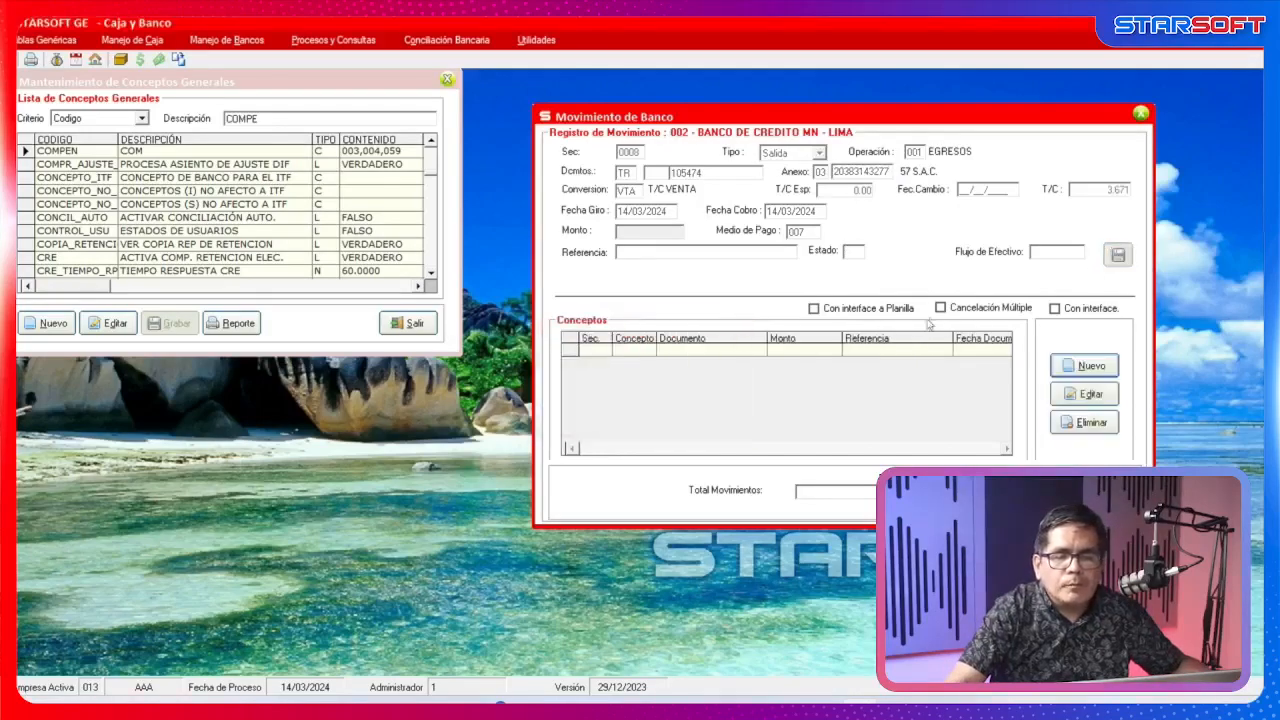
Open a new concept line for the bank movement, review the Conceptos de Salida list and close the list.
left_click(1085, 366)
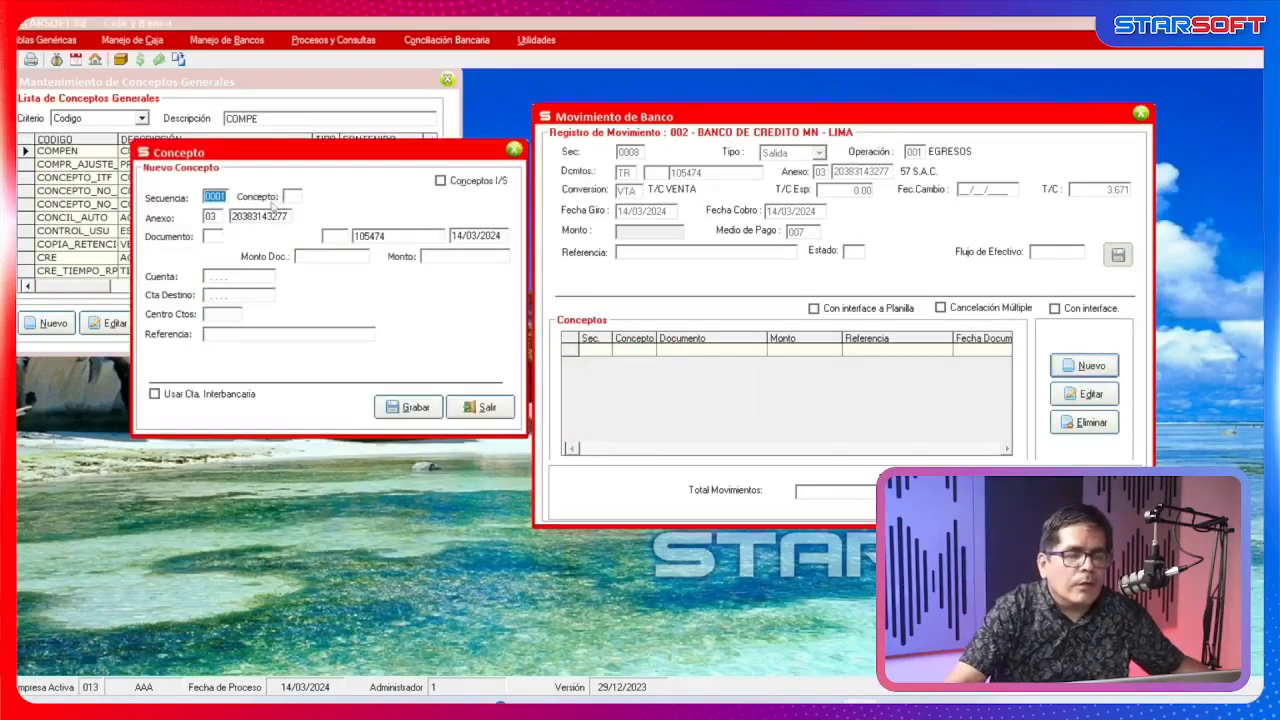
double_click(291, 197)
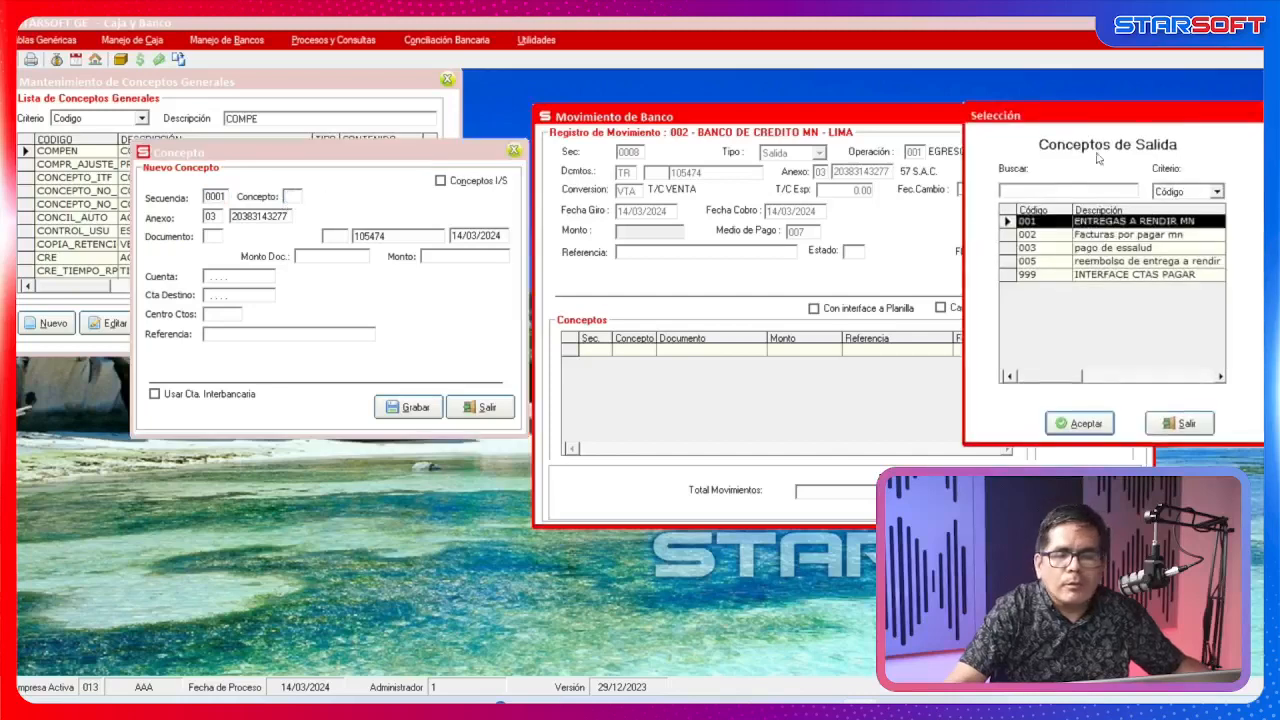
left_click_drag(1134, 122, 742, 72)
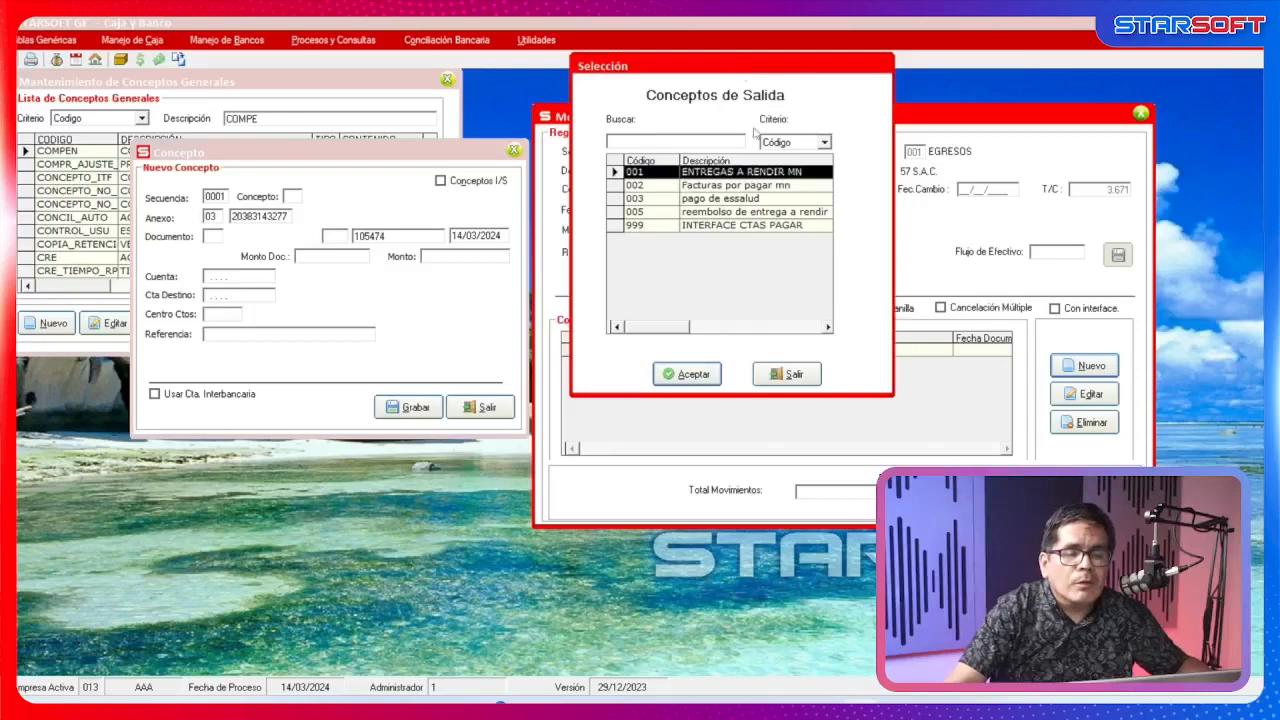
left_click(712, 378)
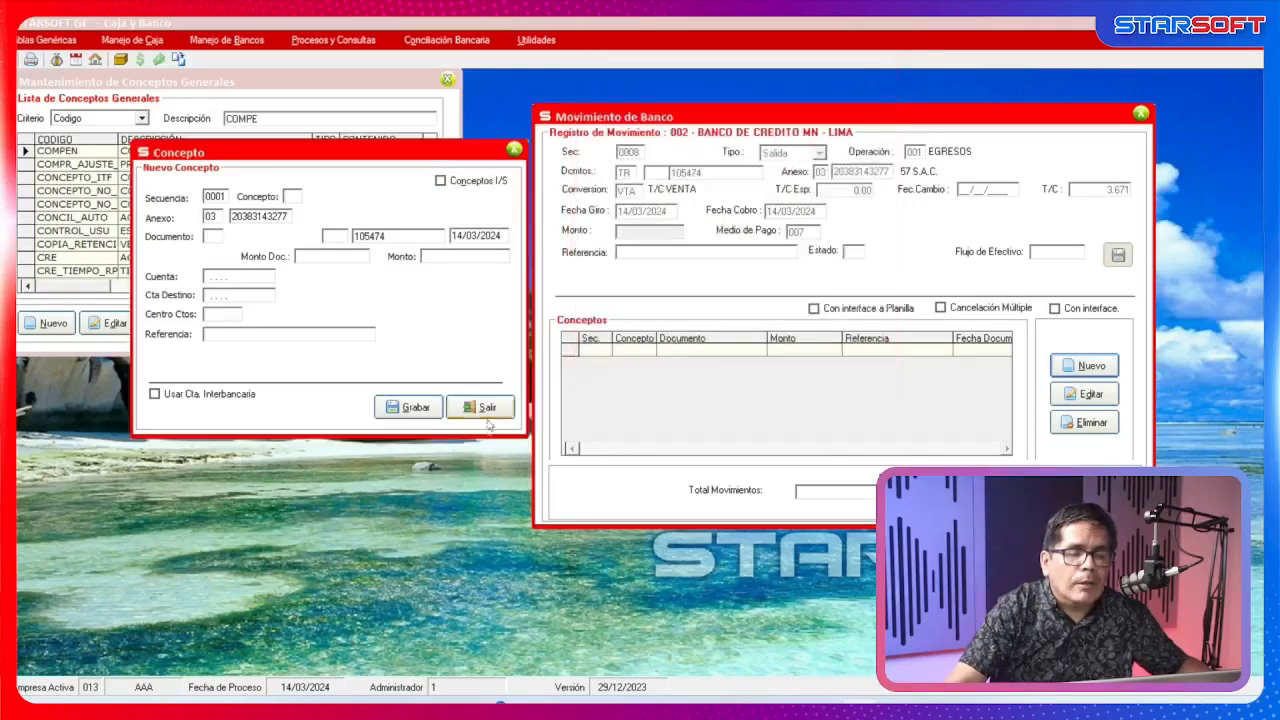
Close the unfinished concept line and open the bank concepts table filtered by S - Código.
left_click(482, 408)
left_click(236, 44)
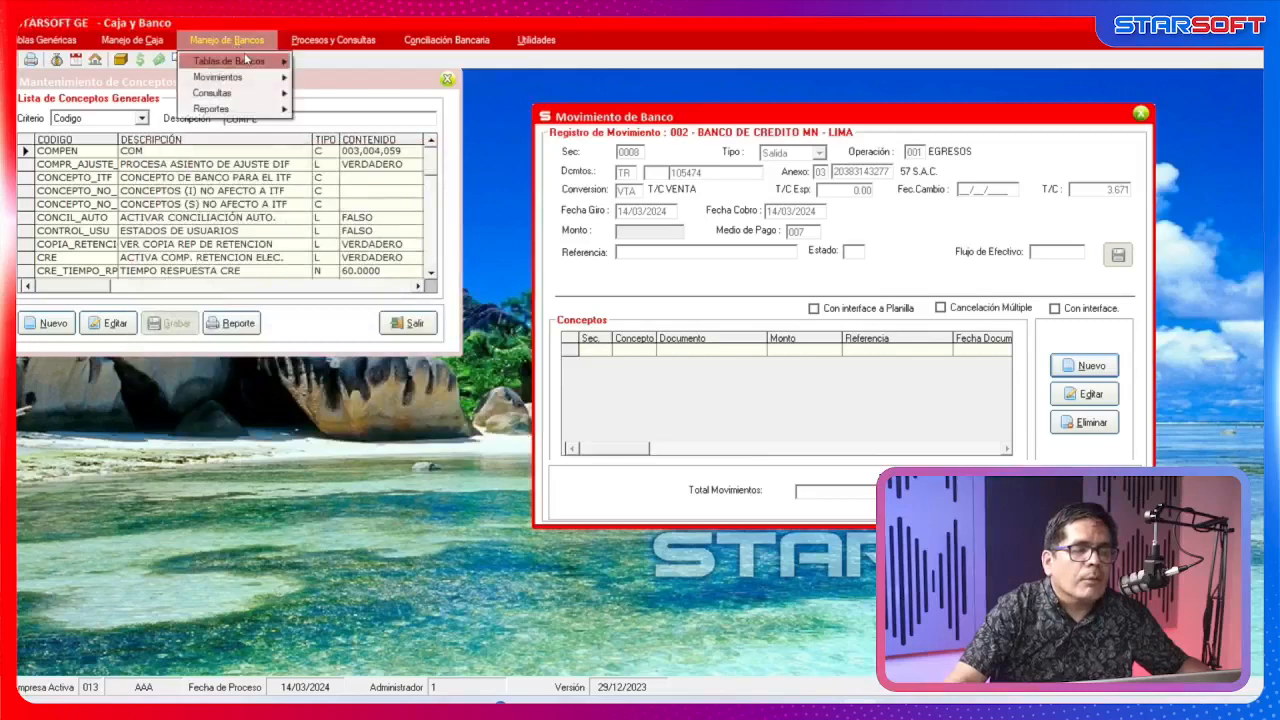
mouse_move(245, 61)
left_click(404, 116)
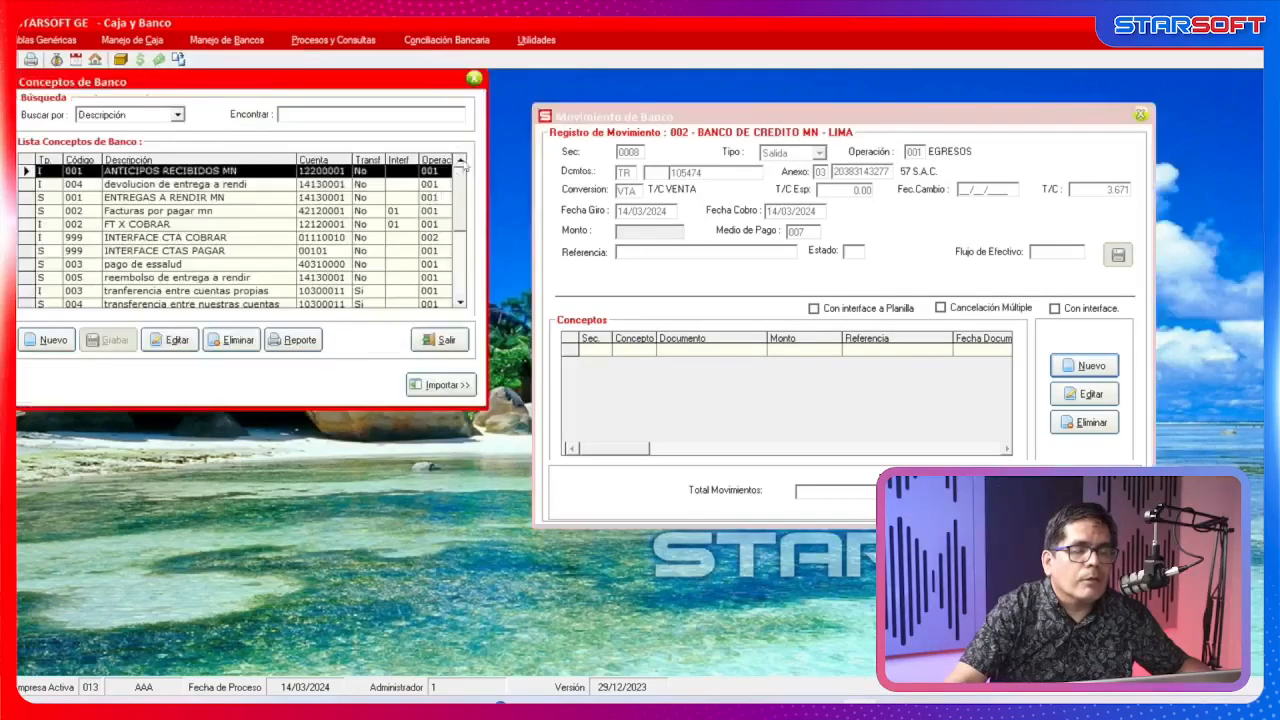
left_click(150, 115)
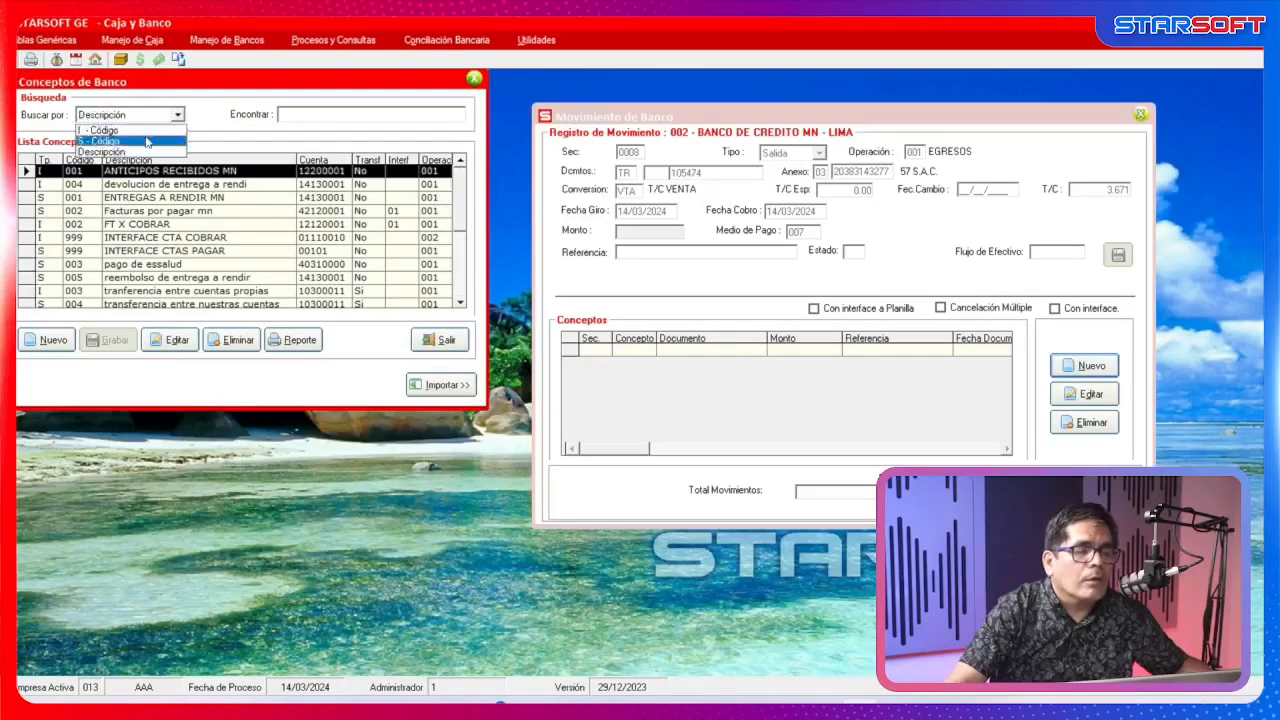
left_click(148, 141)
Start a new bank concept with operation type S - Salida and operation 001 EGRESOS.
left_click(52, 341)
key("Tab")
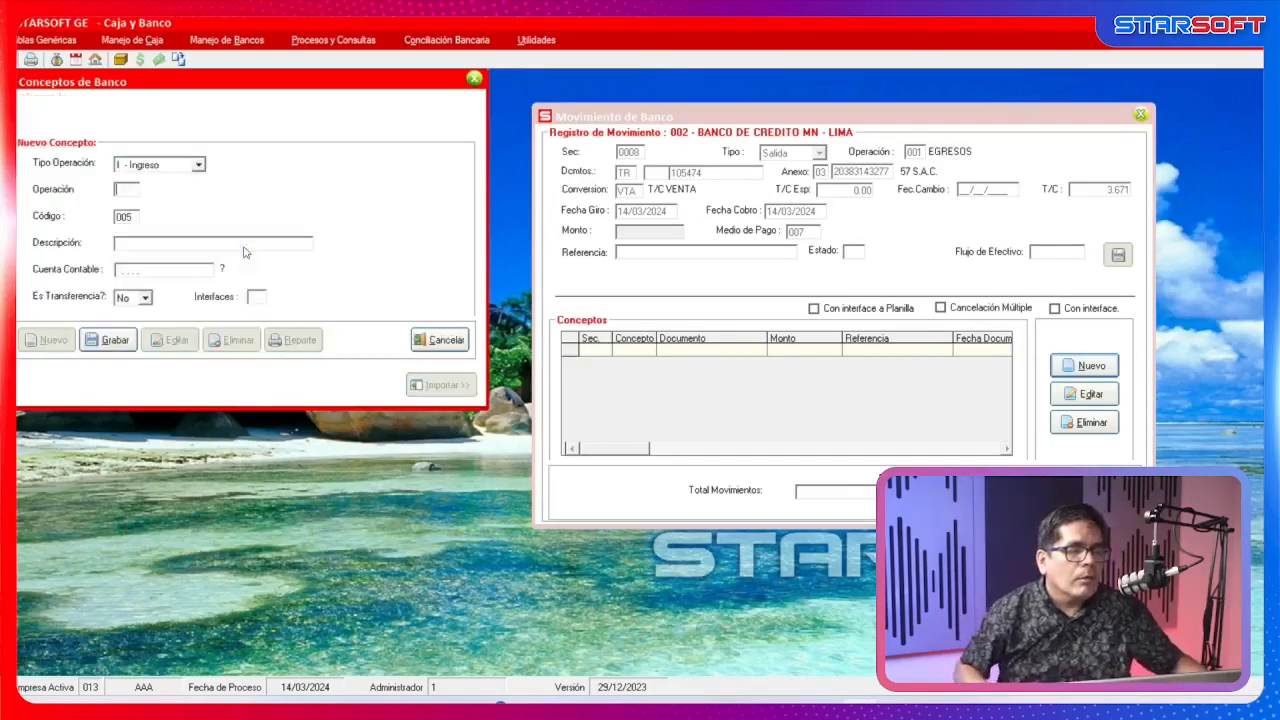
type("001")
left_click(198, 164)
left_click(185, 190)
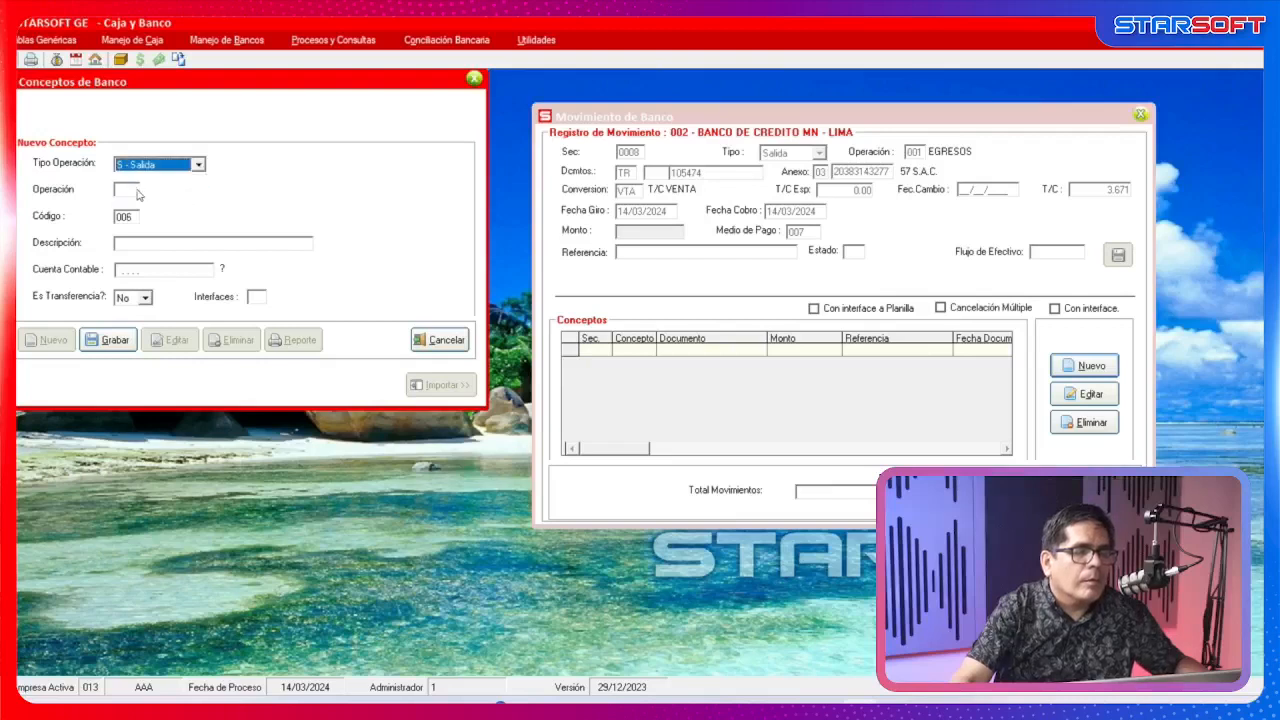
left_click(139, 192)
type("001")
key("Tab")
key("Tab")
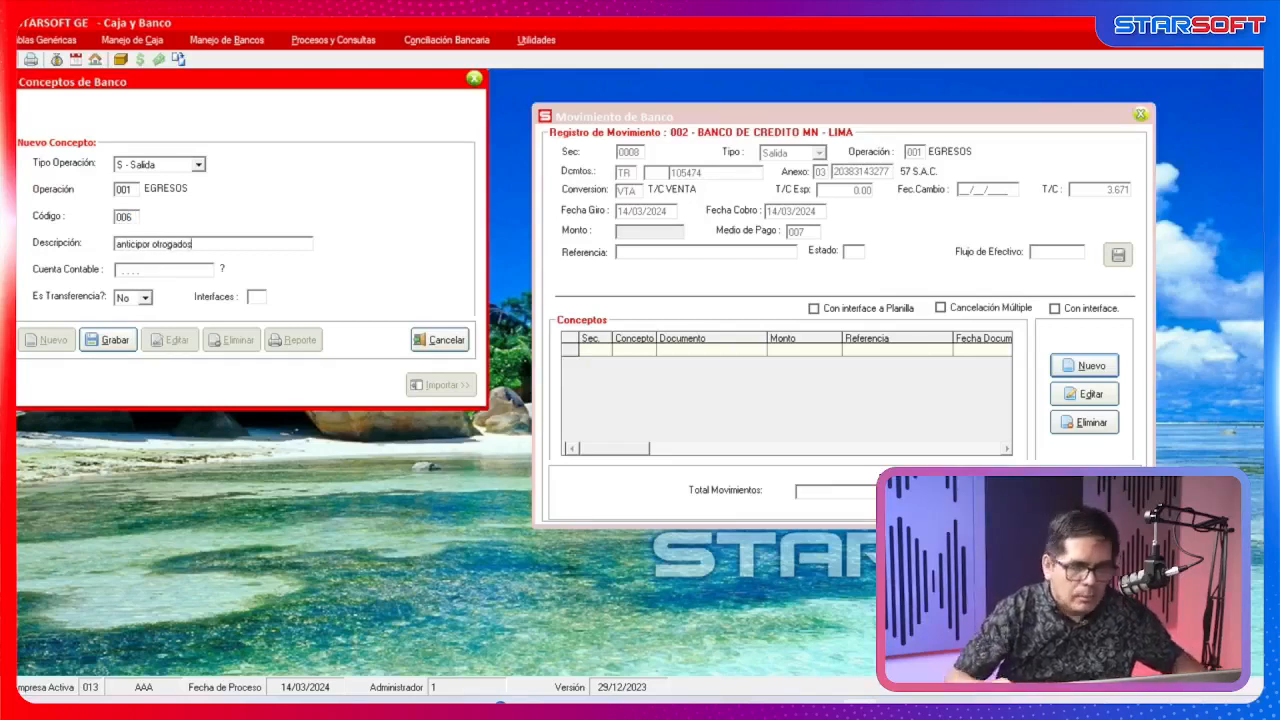
Enter ANTICIPOS OTORGADOS as the new bank concept's description.
key("shift+Home")
type("ANTI")
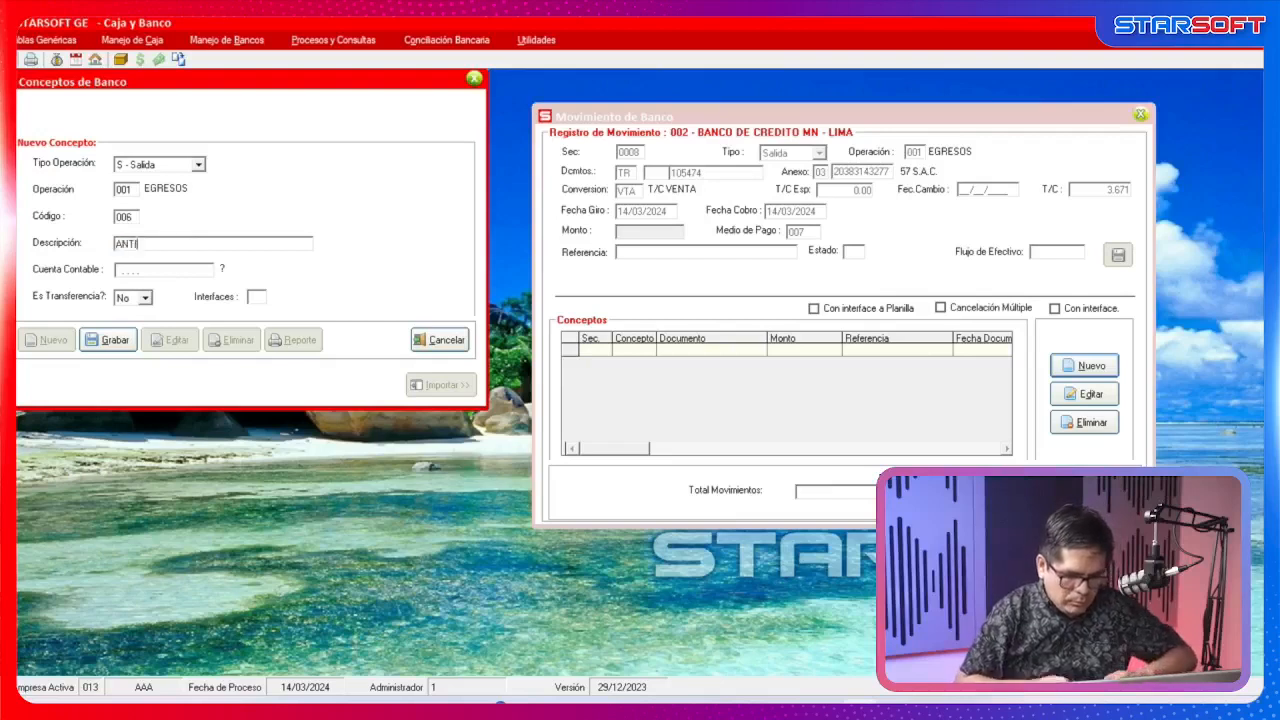
type("CVIPOR OTORGADOS")
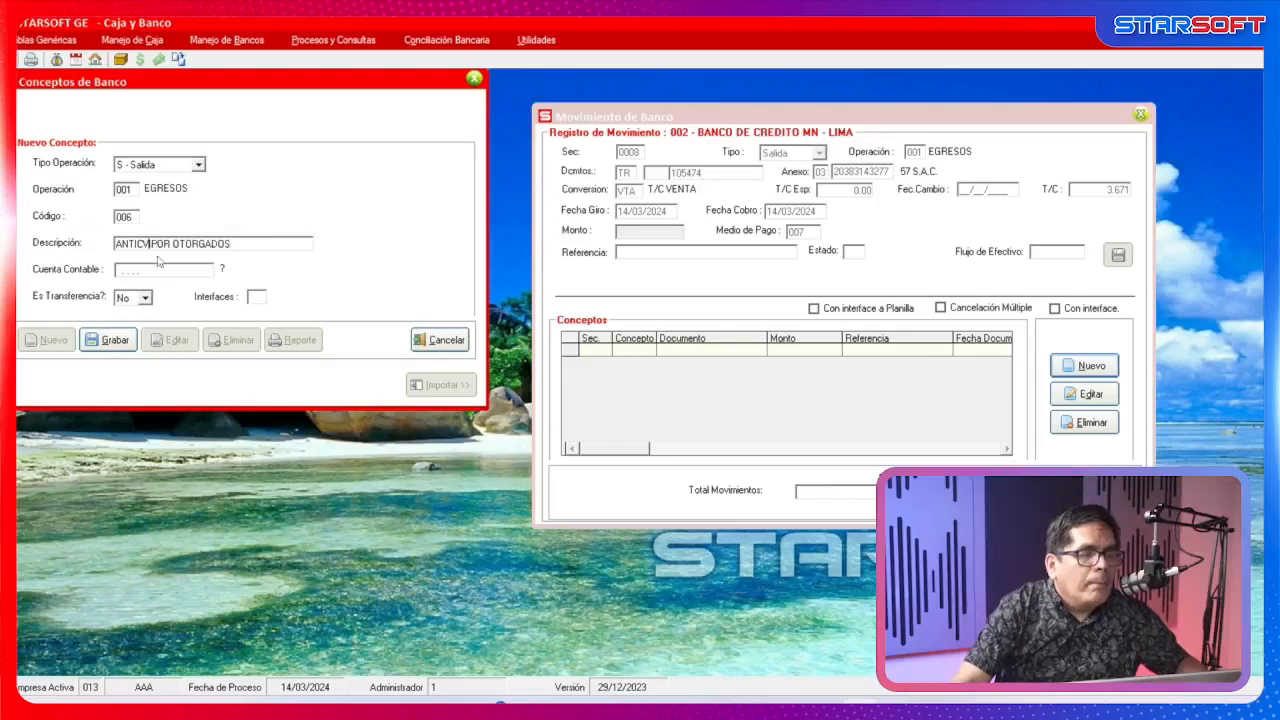
key("BackSpace")
type("IPOR")
key("BackSpace")
type("S")
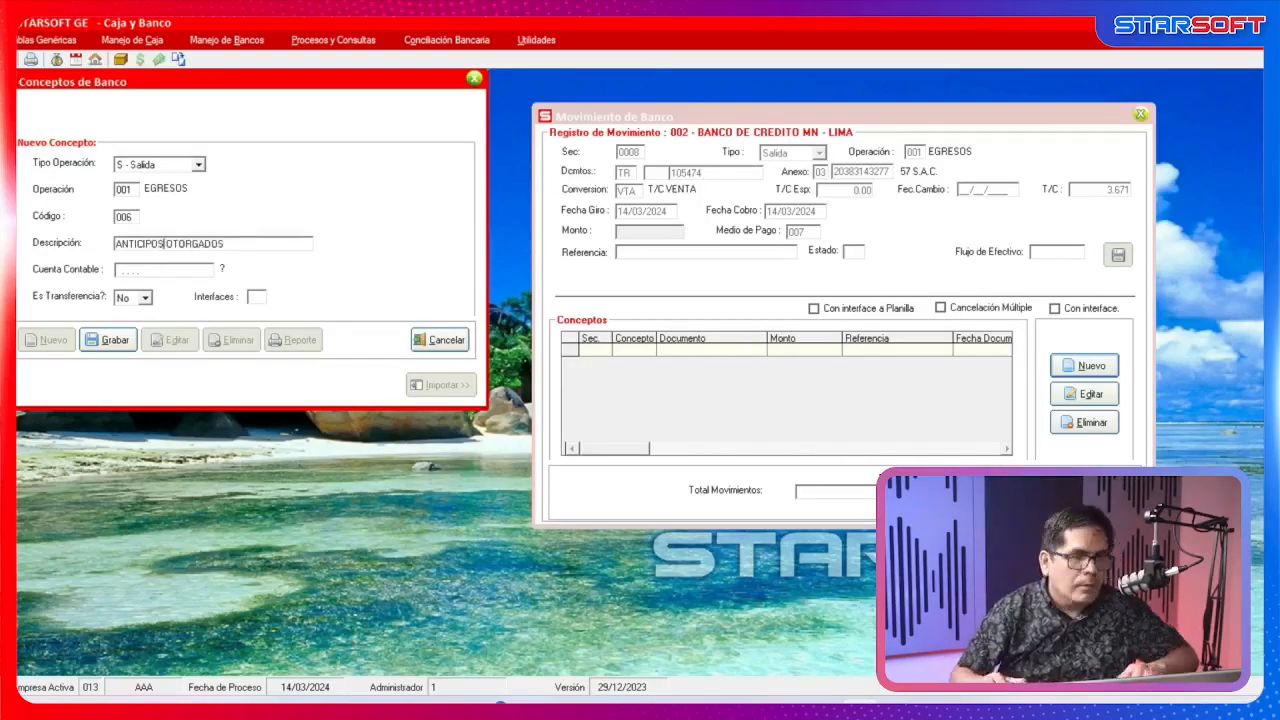
Assign account 42200001 Anticipos a Proveedores to the concept, save it and select it in the list.
left_click(173, 272)
key("F1")
type("422")
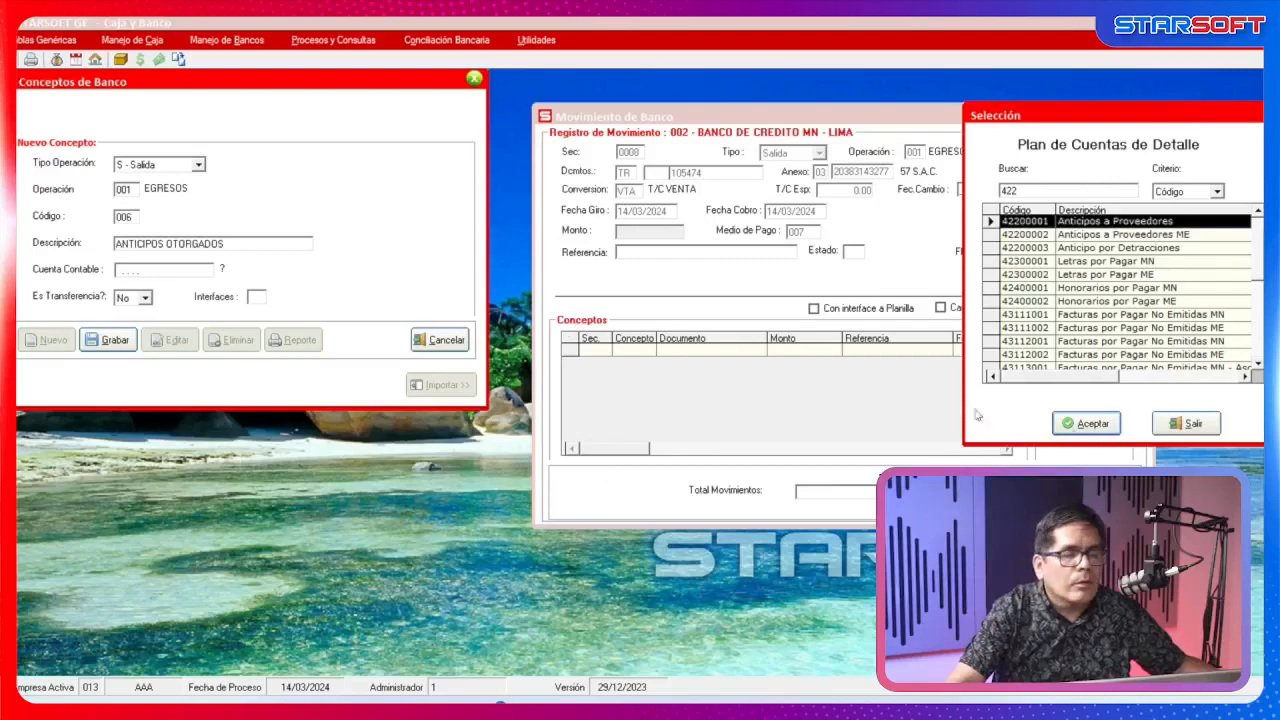
left_click(1087, 424)
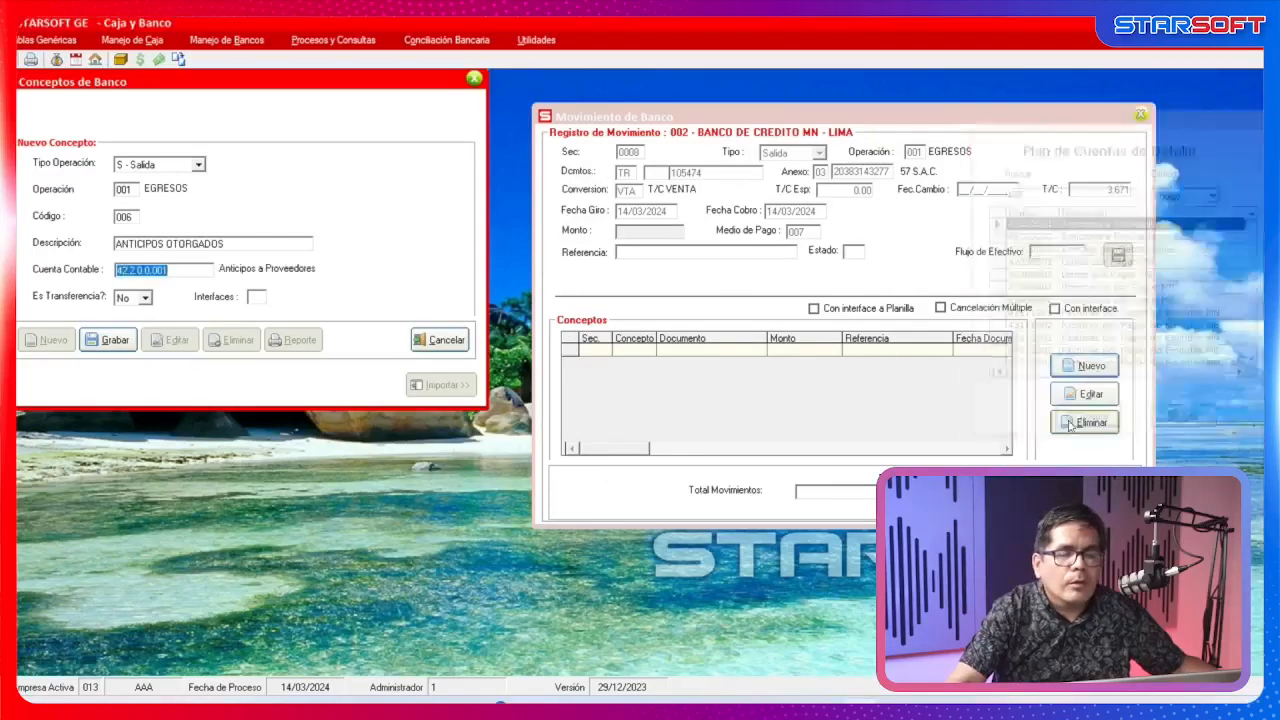
left_click(128, 338)
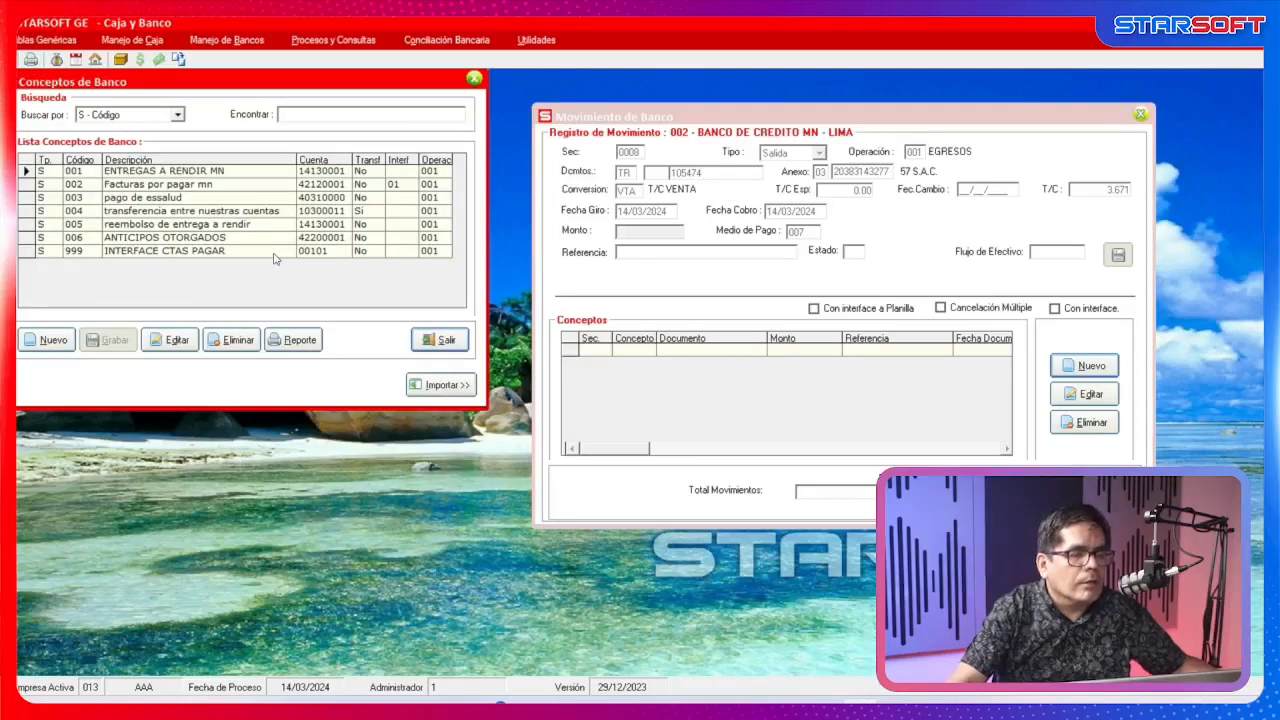
left_click(271, 241)
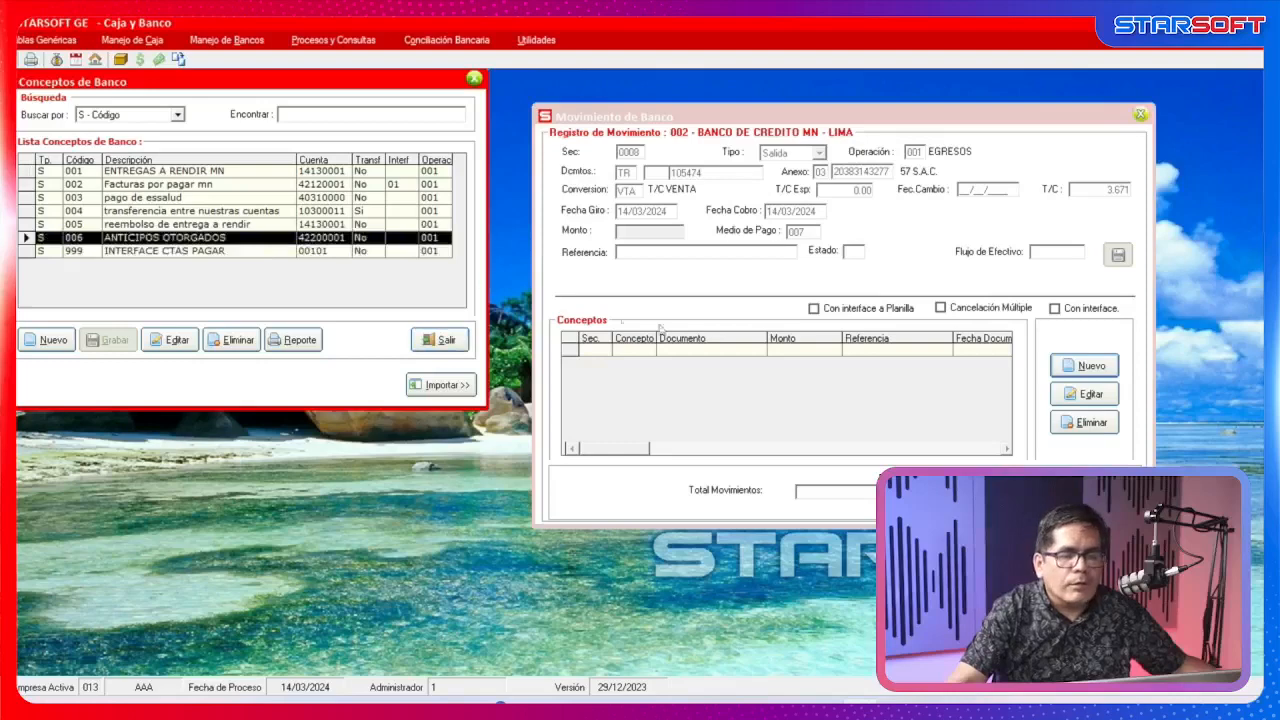
Set the content of the general concept COMPEN to 006 and save it.
left_click_drag(78, 88, 332, 147)
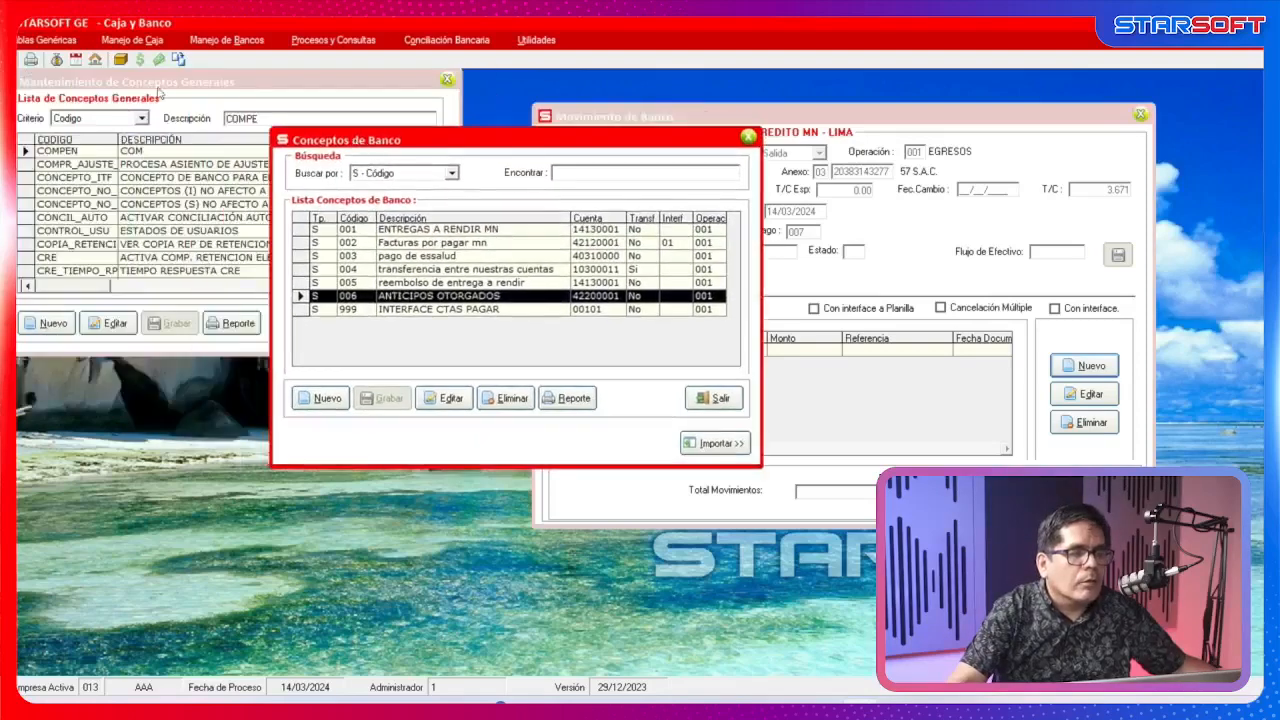
left_click(160, 90)
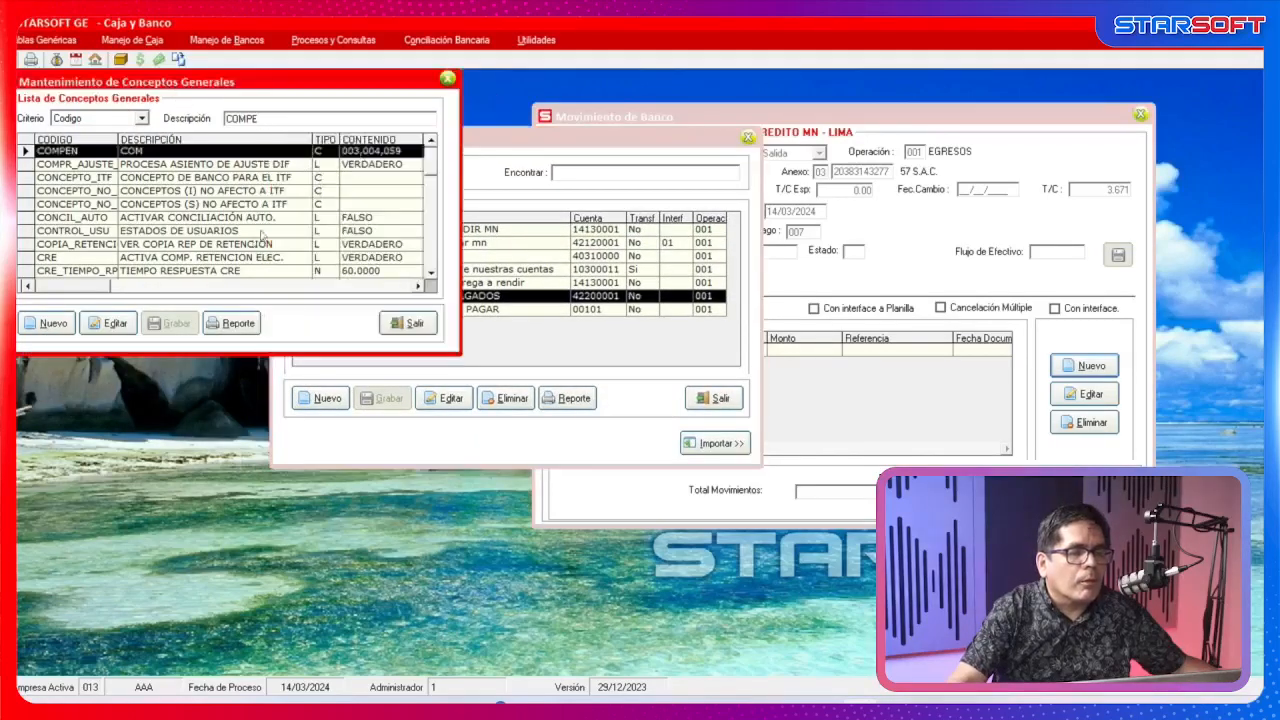
left_click(108, 323)
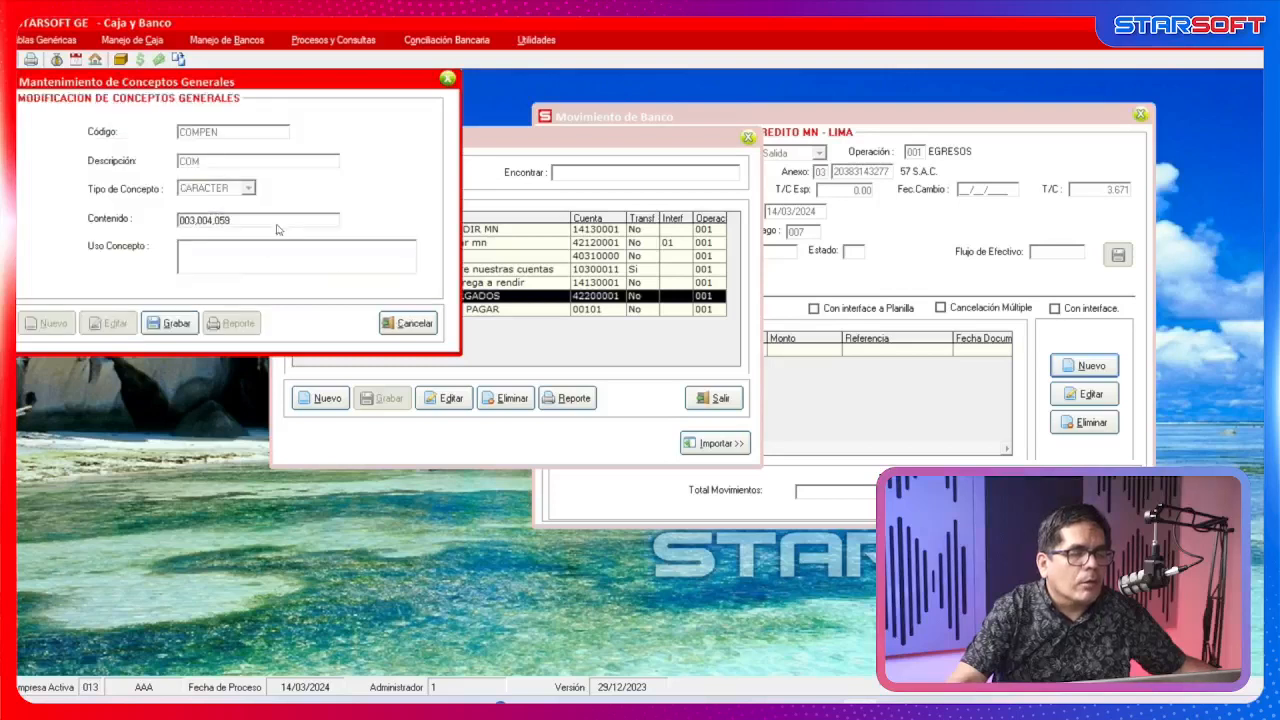
double_click(230, 220)
type("006")
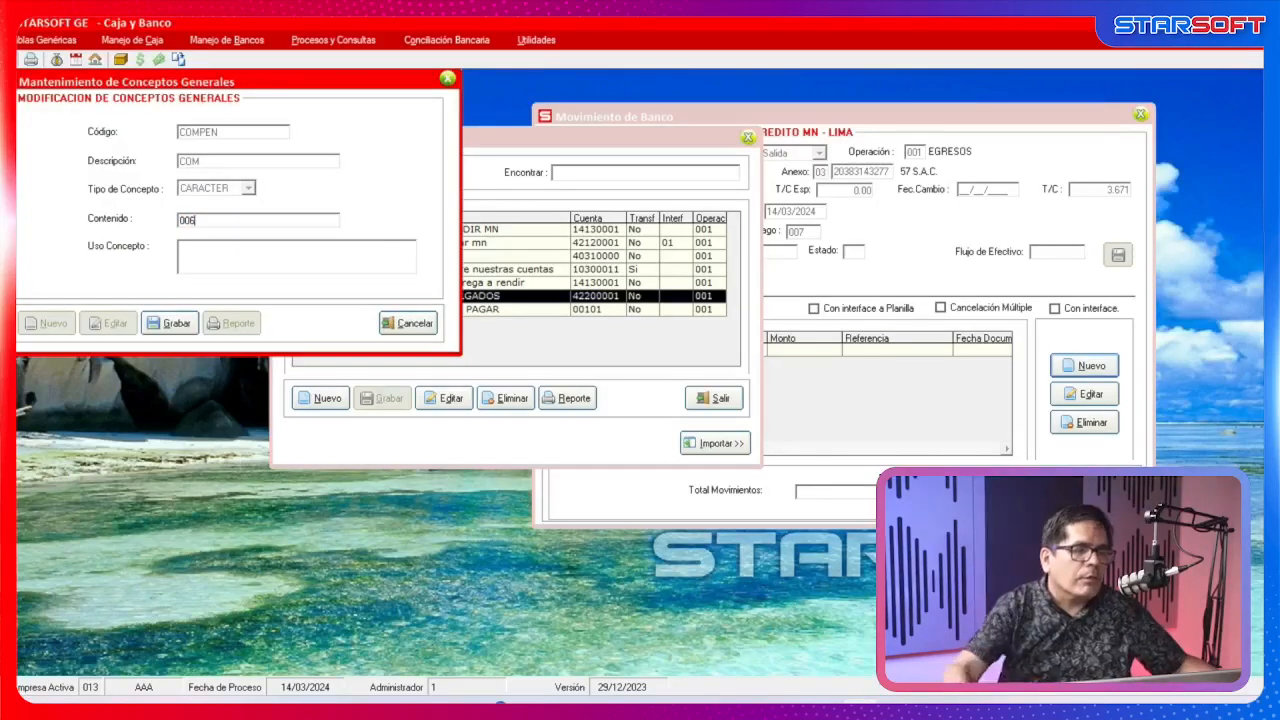
left_click(182, 330)
left_click(567, 173)
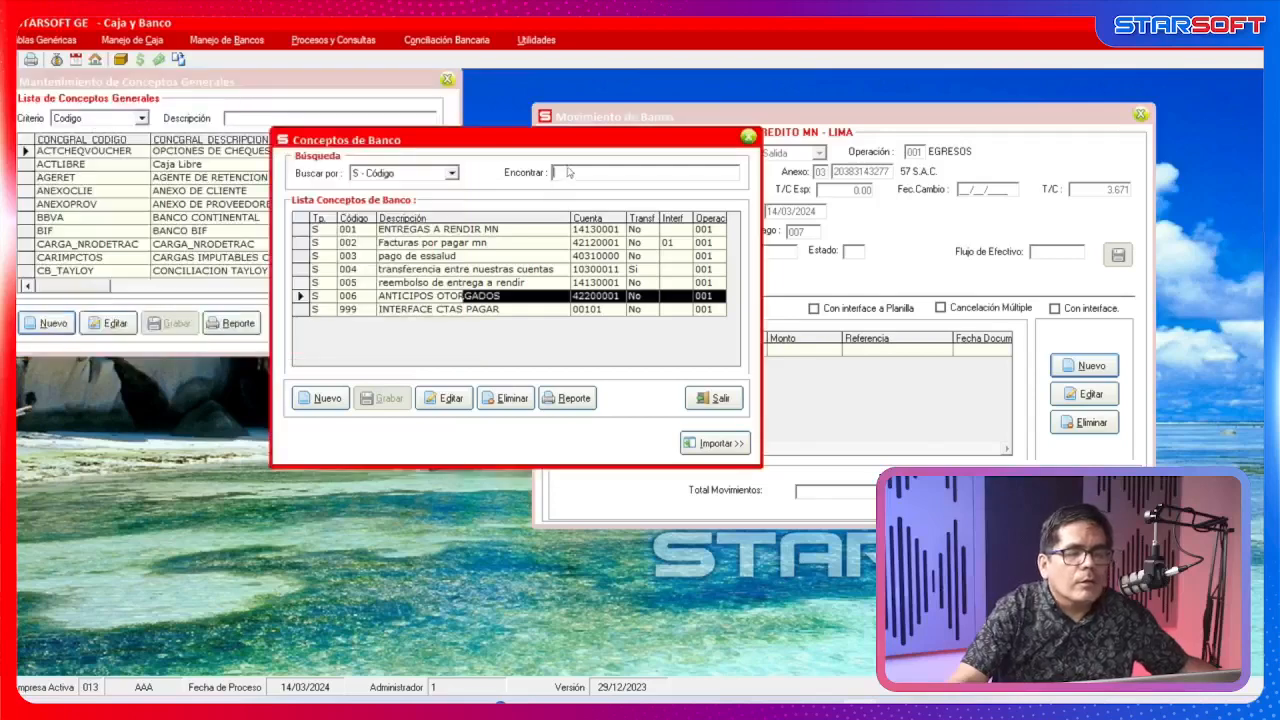
Add a new concept line to the bank movement using concept 006 ANTICIPOS OTORGADOS.
left_click(912, 137)
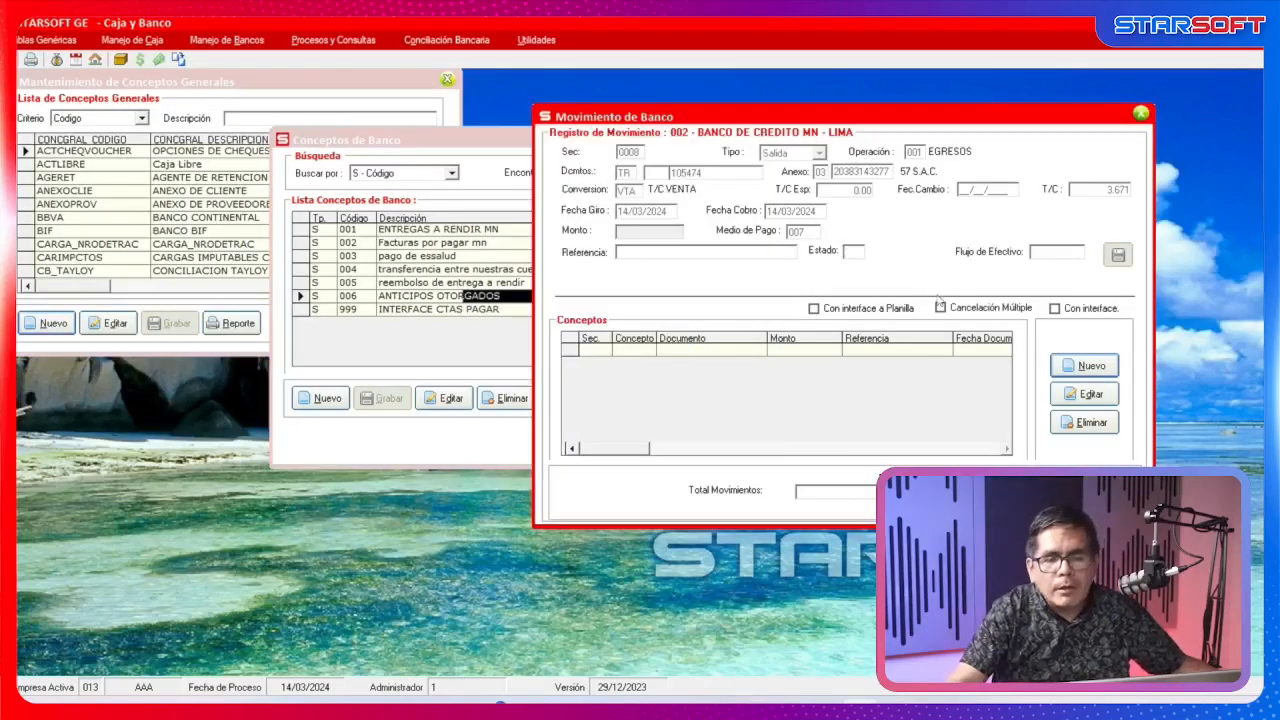
left_click(1088, 366)
double_click(295, 197)
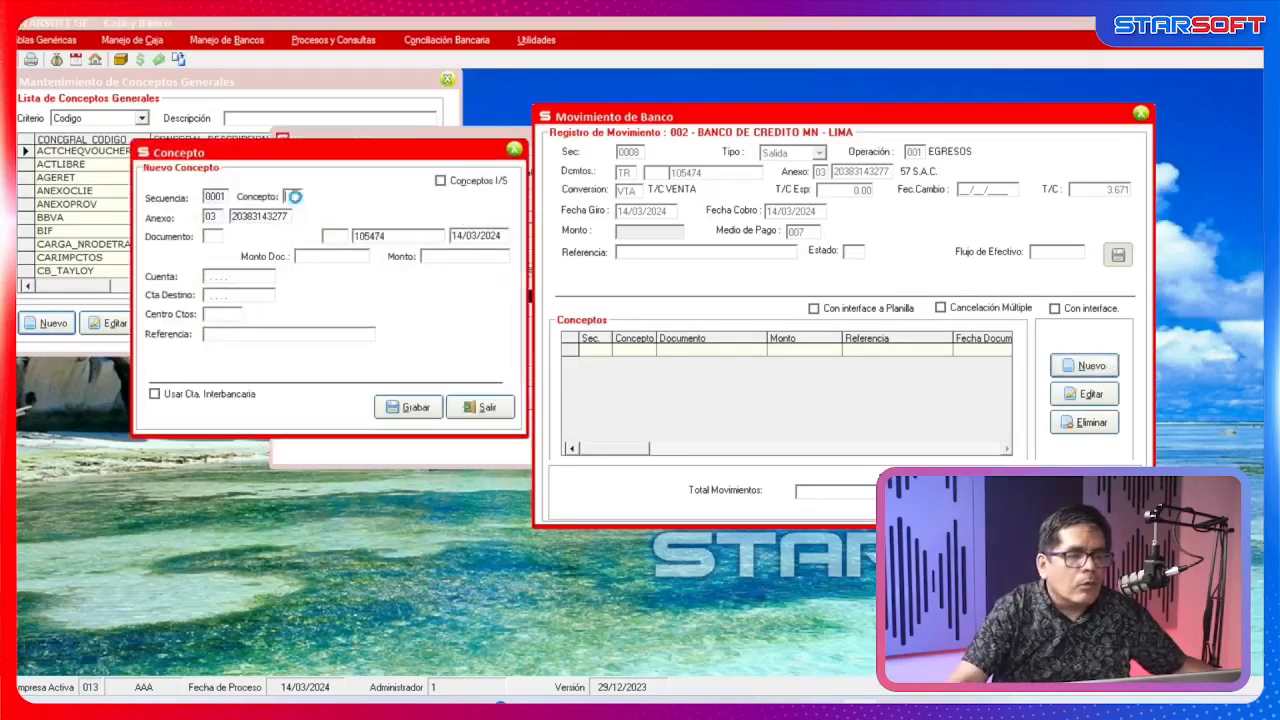
double_click(1077, 274)
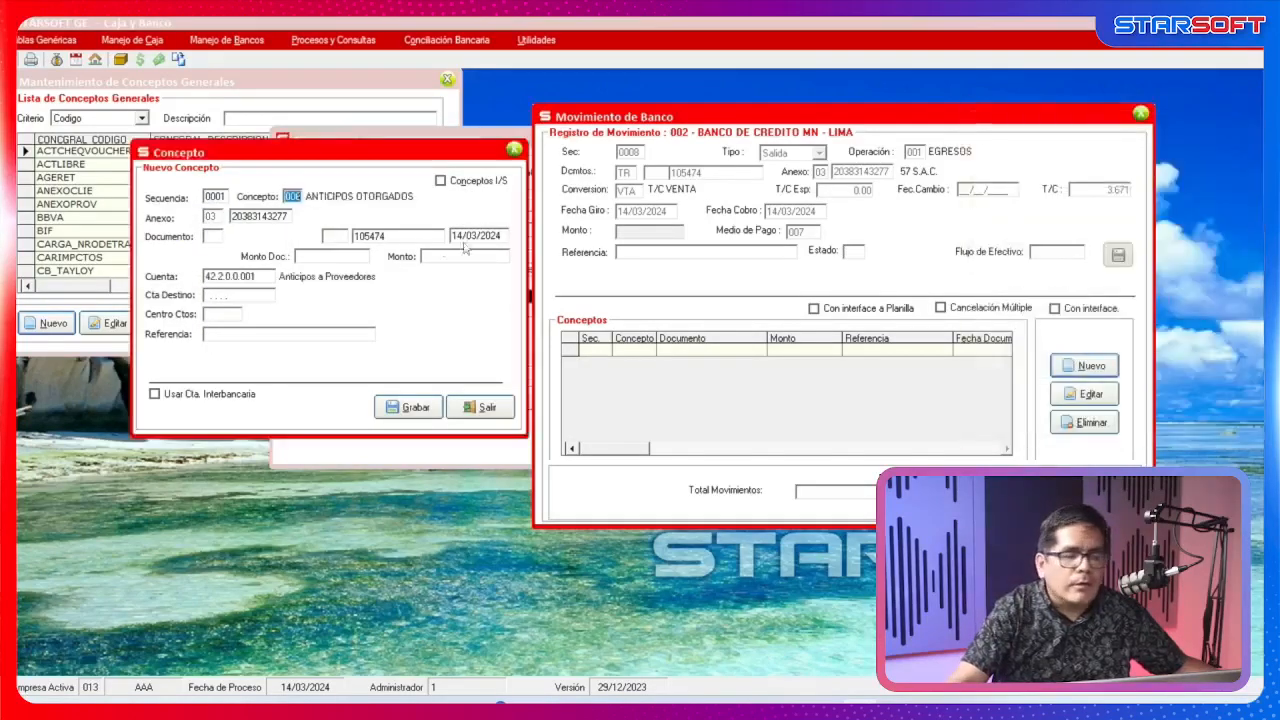
key("Return")
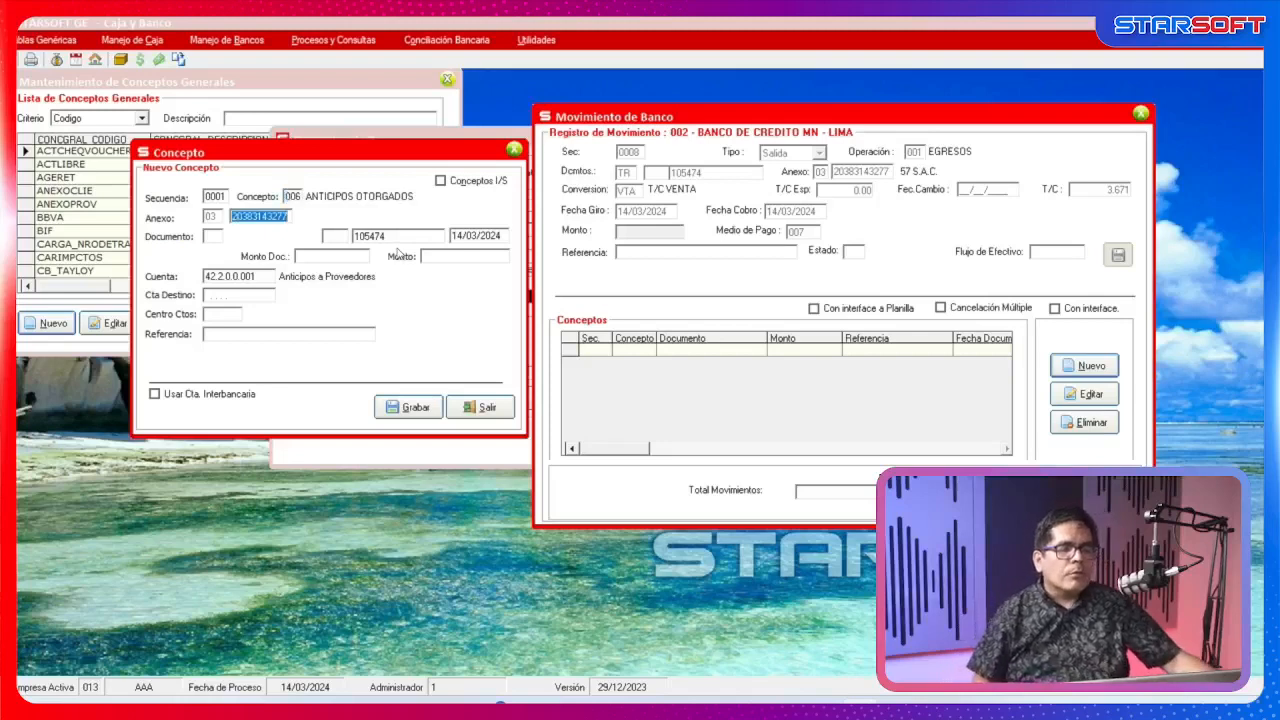
Complete the concept line with document type PA and an amount of 50, and save it.
key("Return")
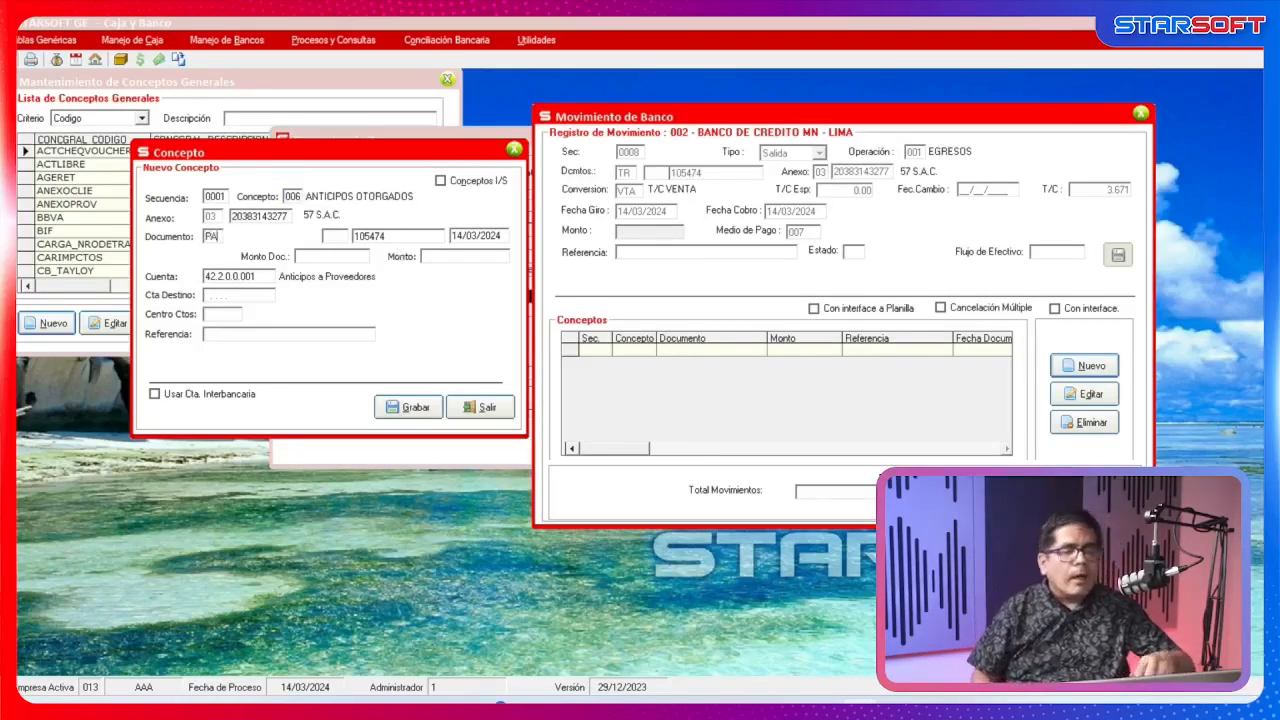
key("Return")
key("Return")
key("Return")
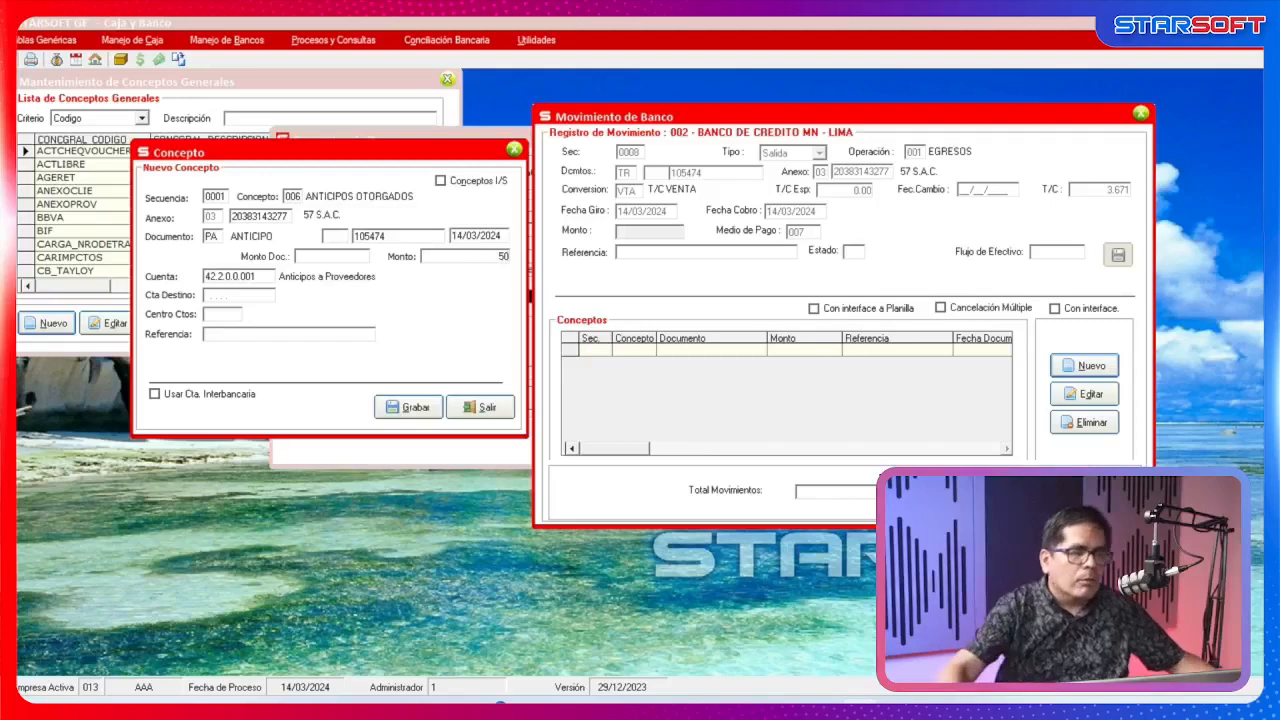
left_click(408, 408)
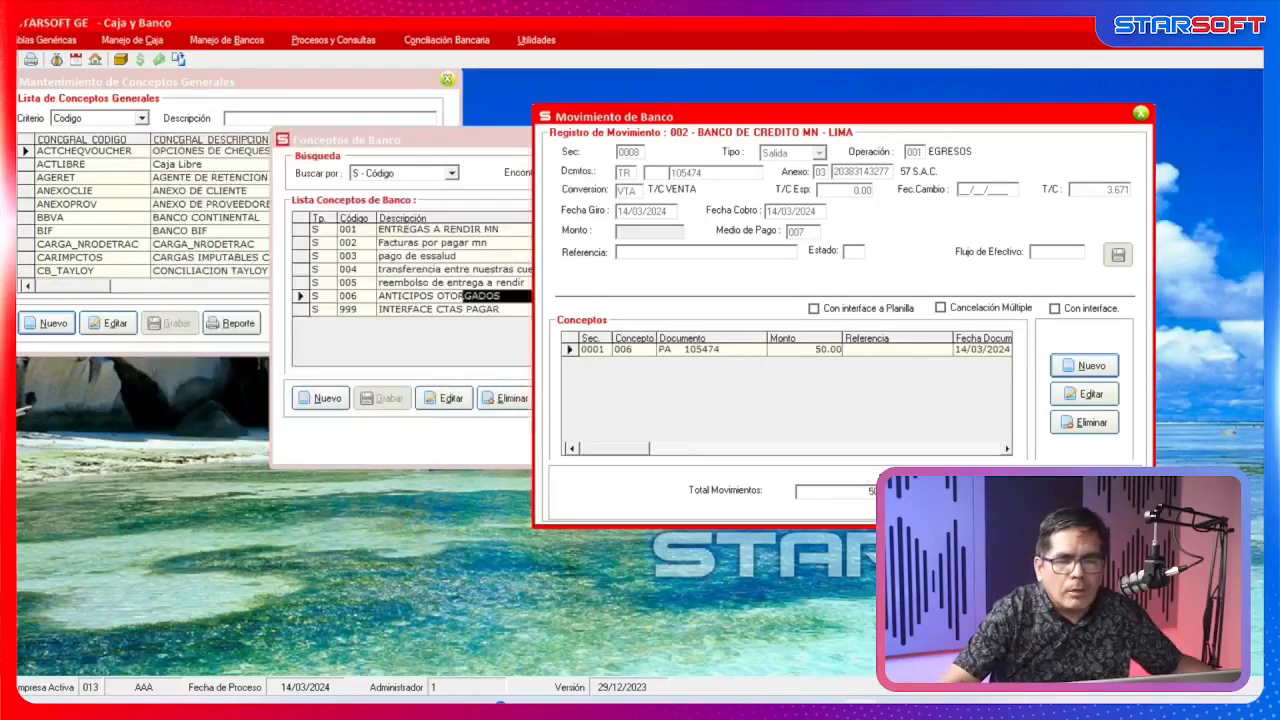
Return to the bank movements list, post the 57 S.A.C. outflow to accounting without printing the voucher, and close the resulting entry.
left_click(1084, 493)
left_click(850, 500)
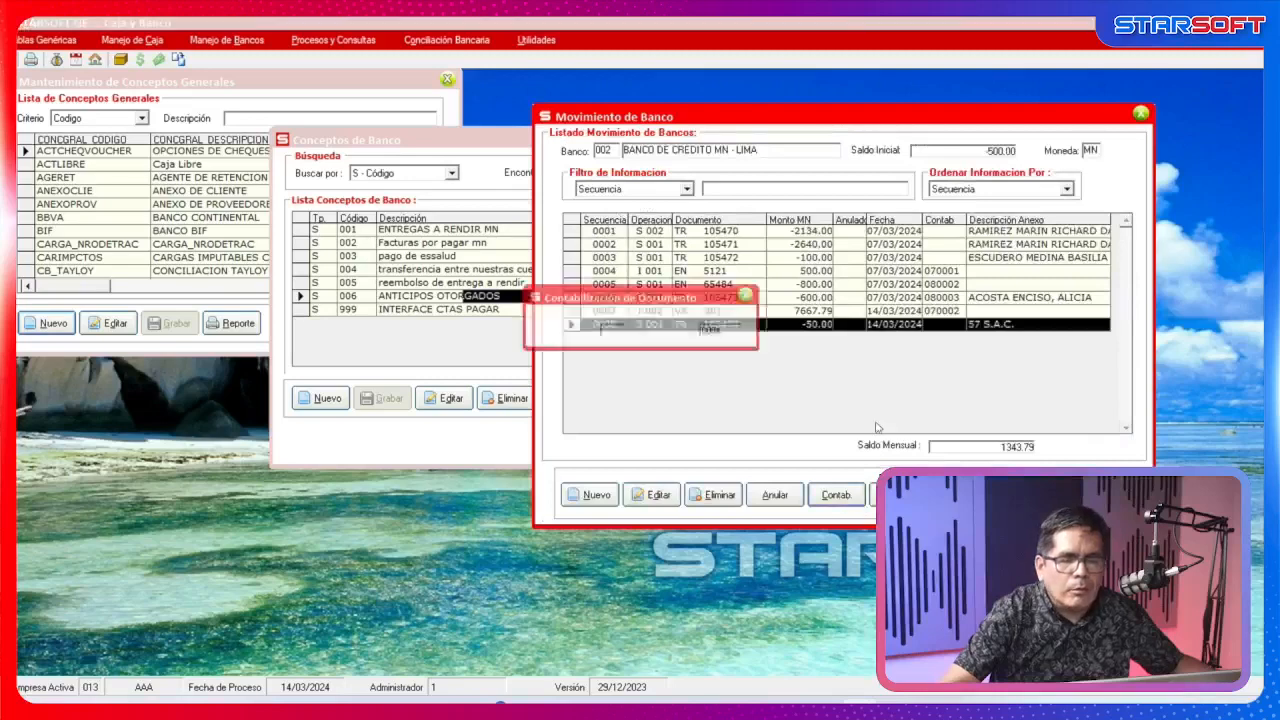
key("Return")
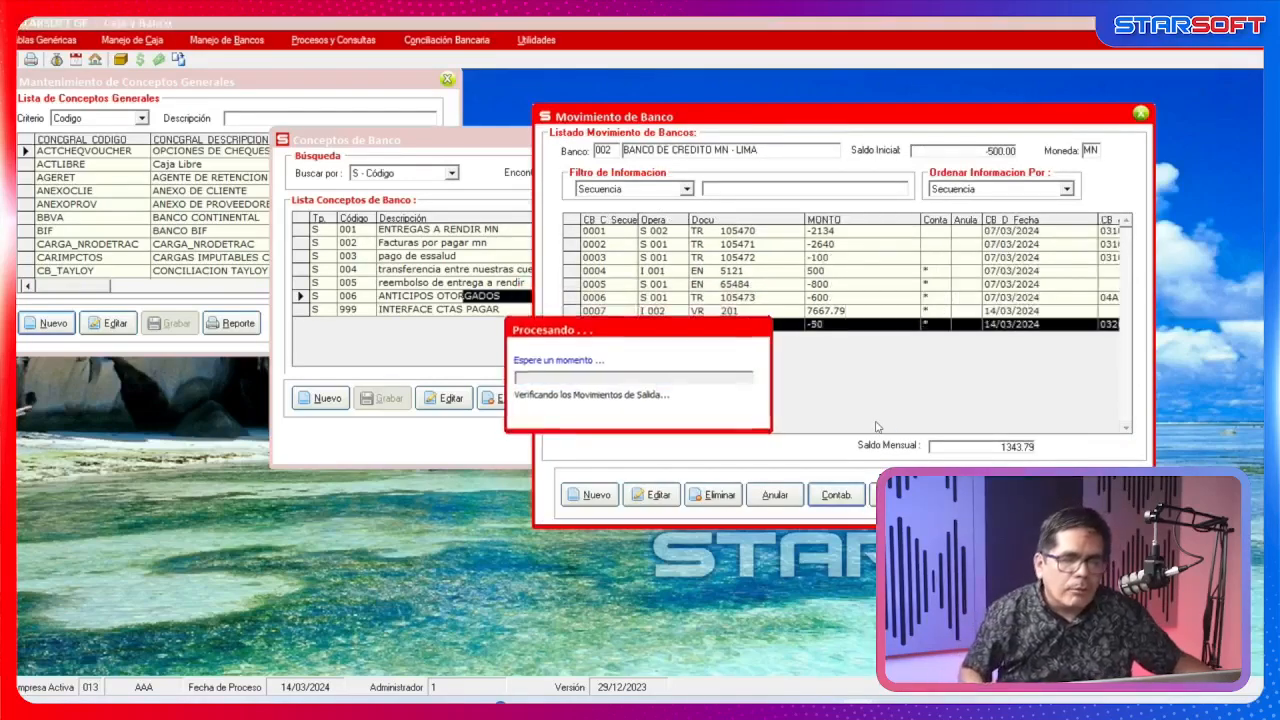
key("Right")
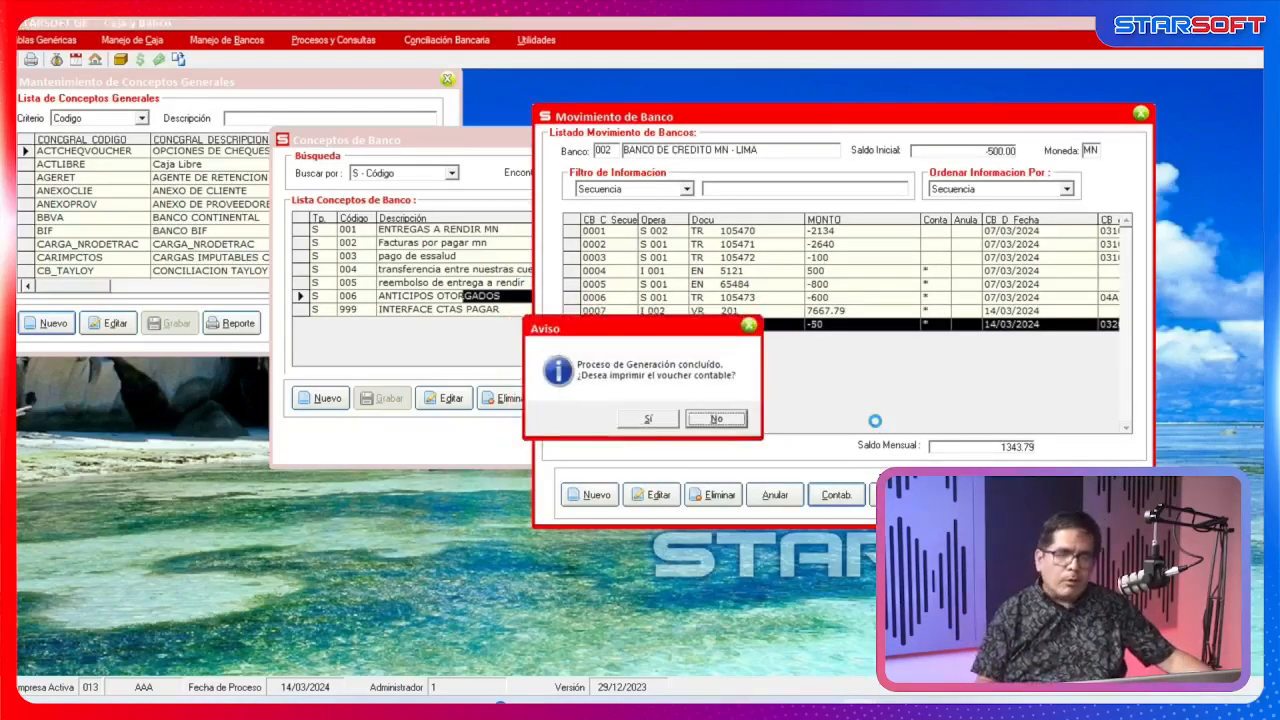
key("Return")
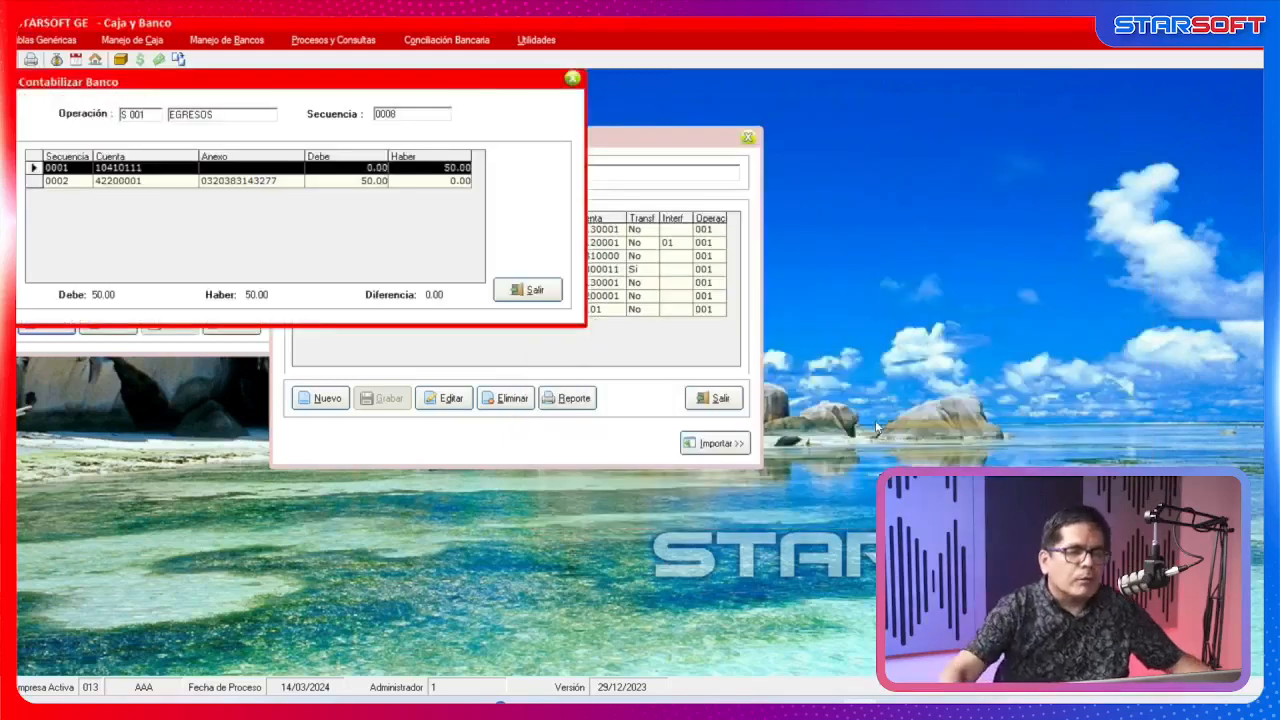
left_click(508, 300)
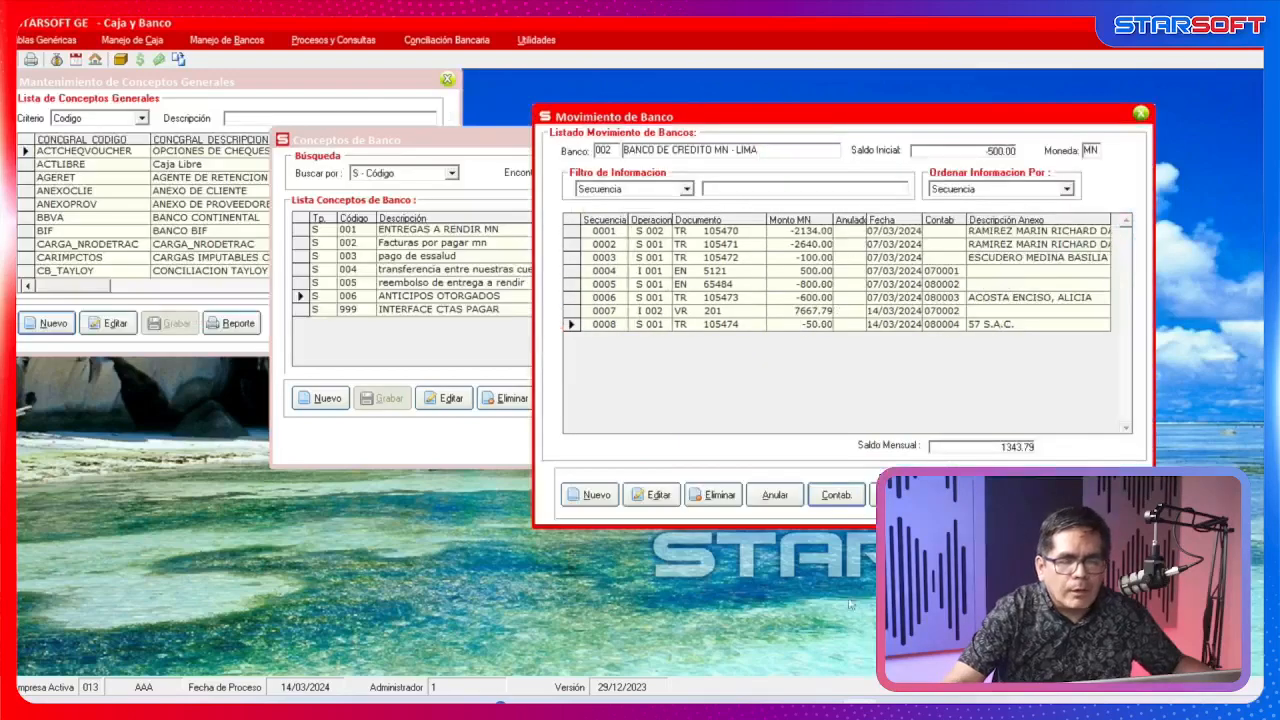
Switch to Cuentas por Pagar, close the document payments and select the 57 S.A.C. PA document in Registro de Documentos por Pagar.
mouse_move(828, 700)
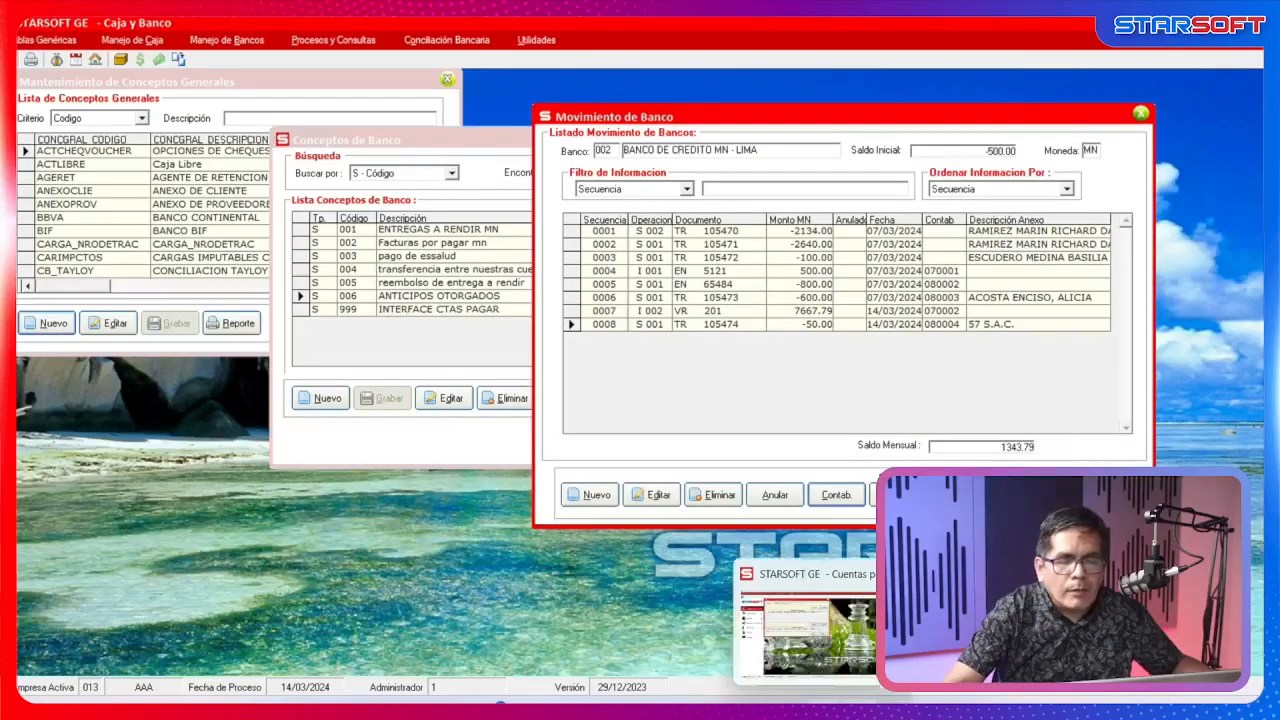
left_click(808, 635)
left_click(648, 355)
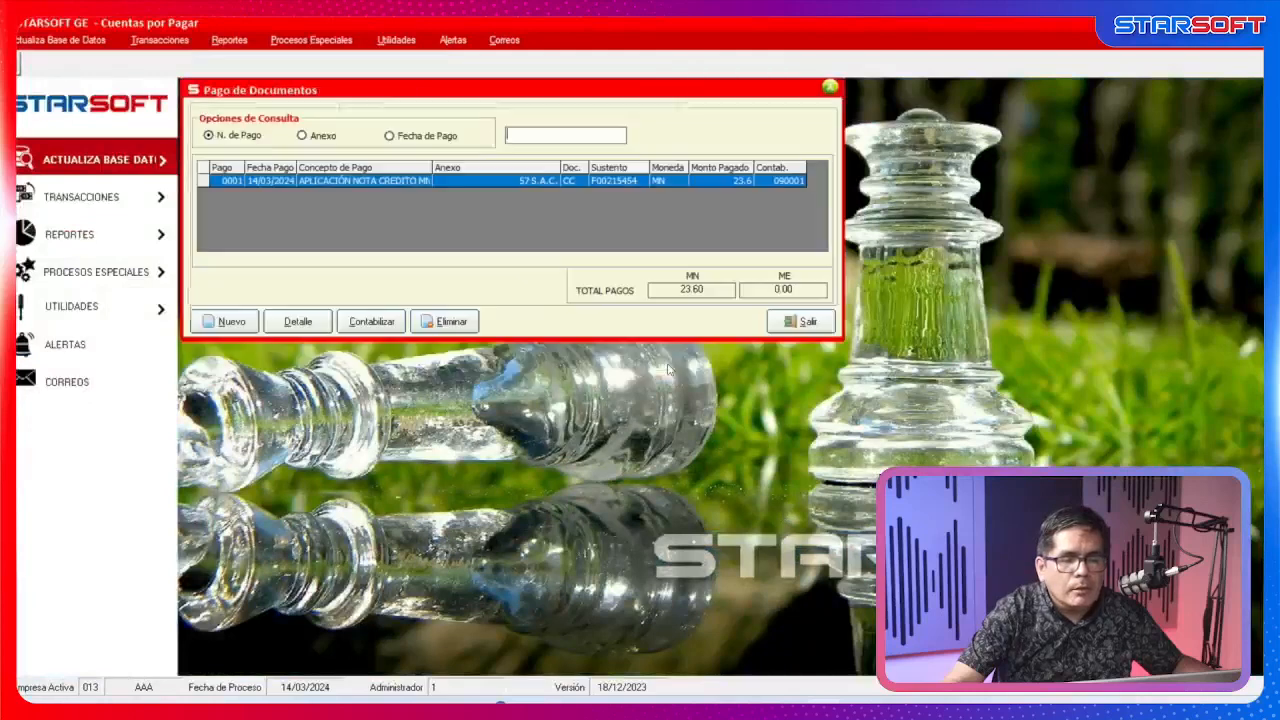
left_click(818, 326)
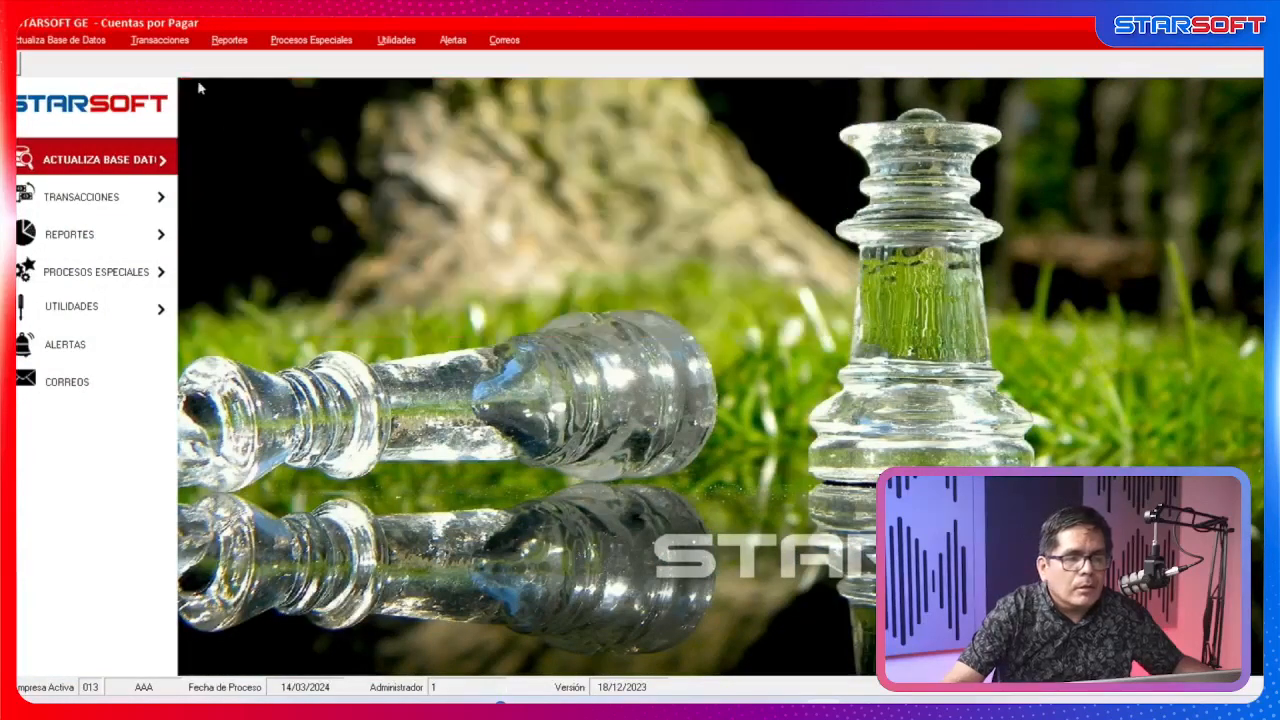
left_click(160, 40)
left_click(190, 61)
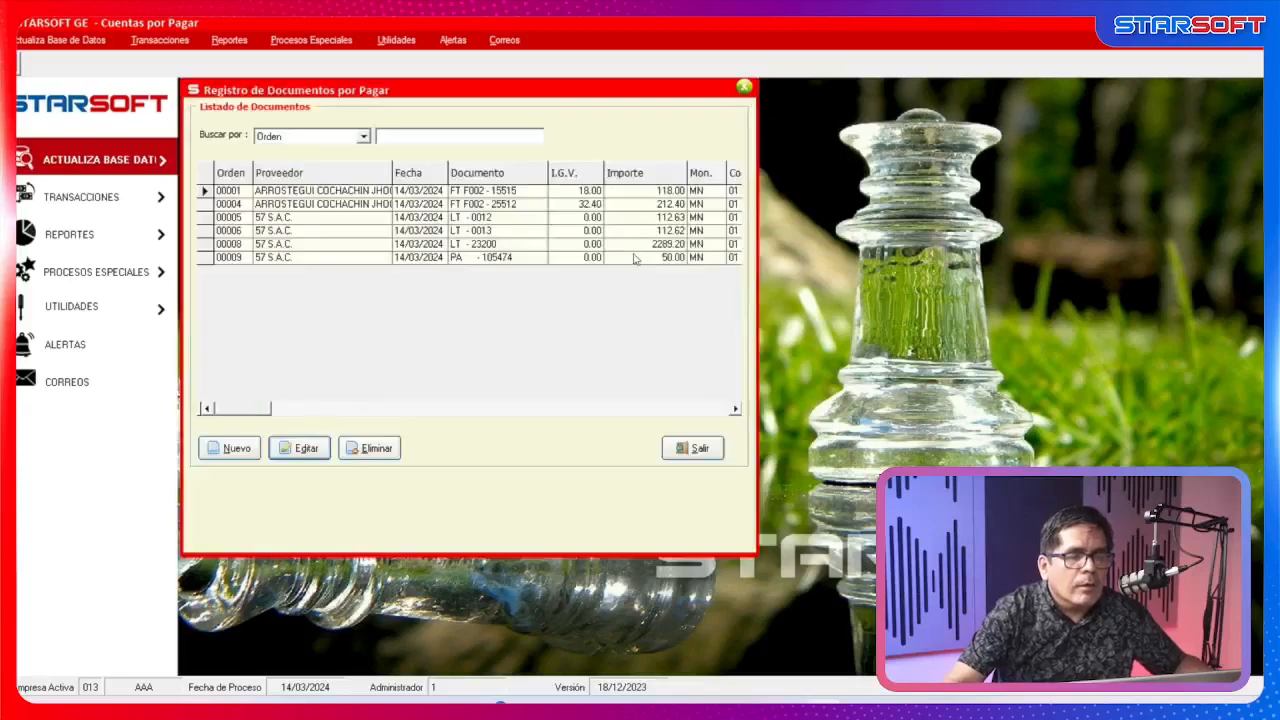
left_click(402, 260)
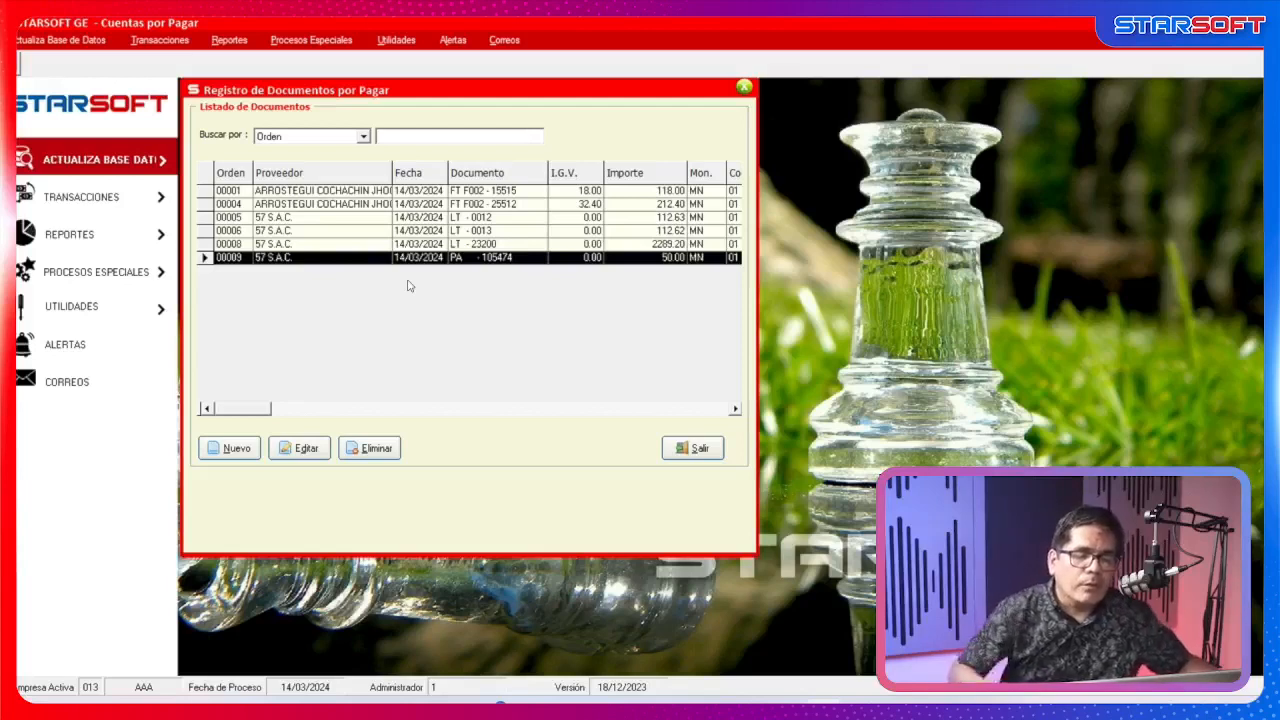
Close the document register and start a new entry in Pago de Documentos using the Aplicación de Documento option.
left_click(698, 448)
left_click(160, 40)
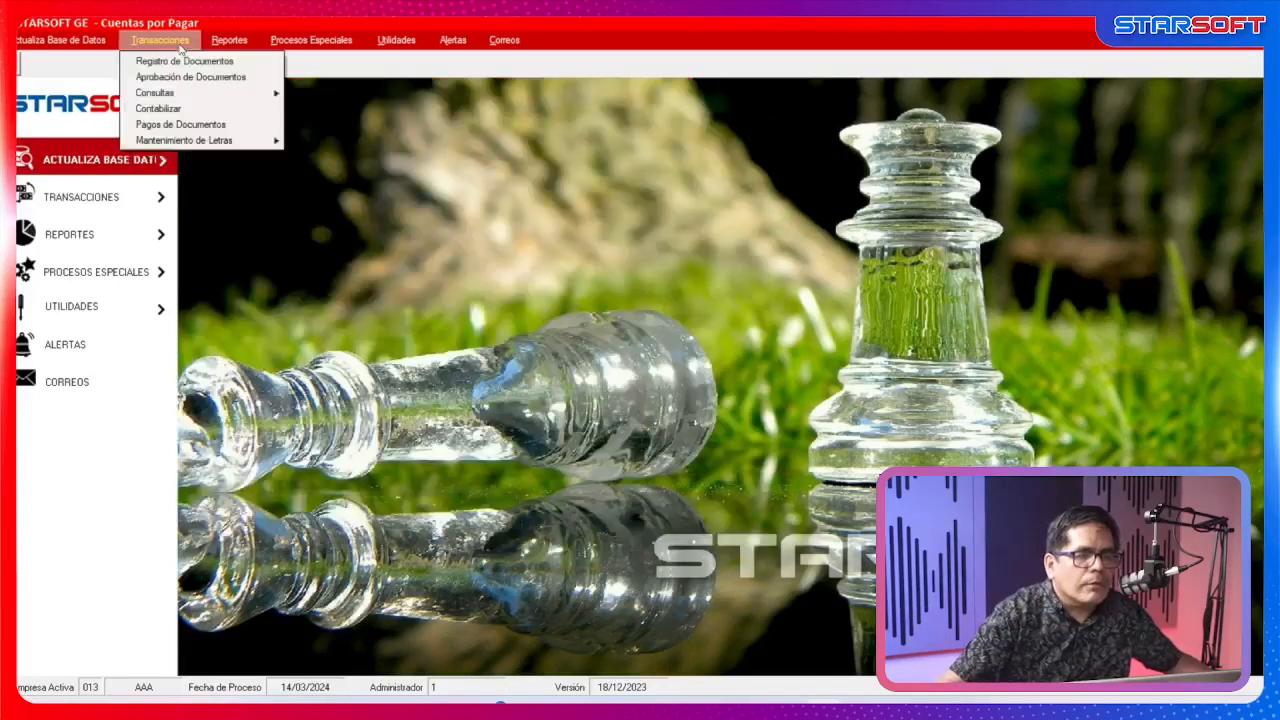
left_click(180, 124)
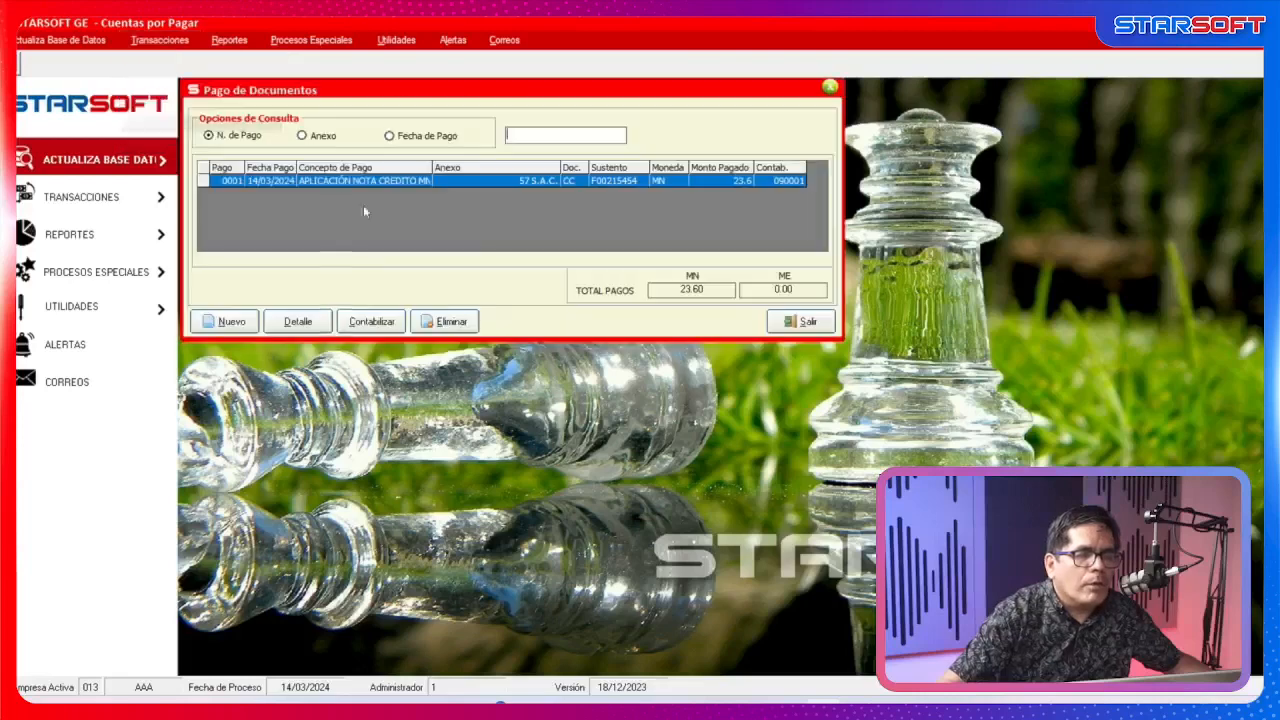
left_click(232, 321)
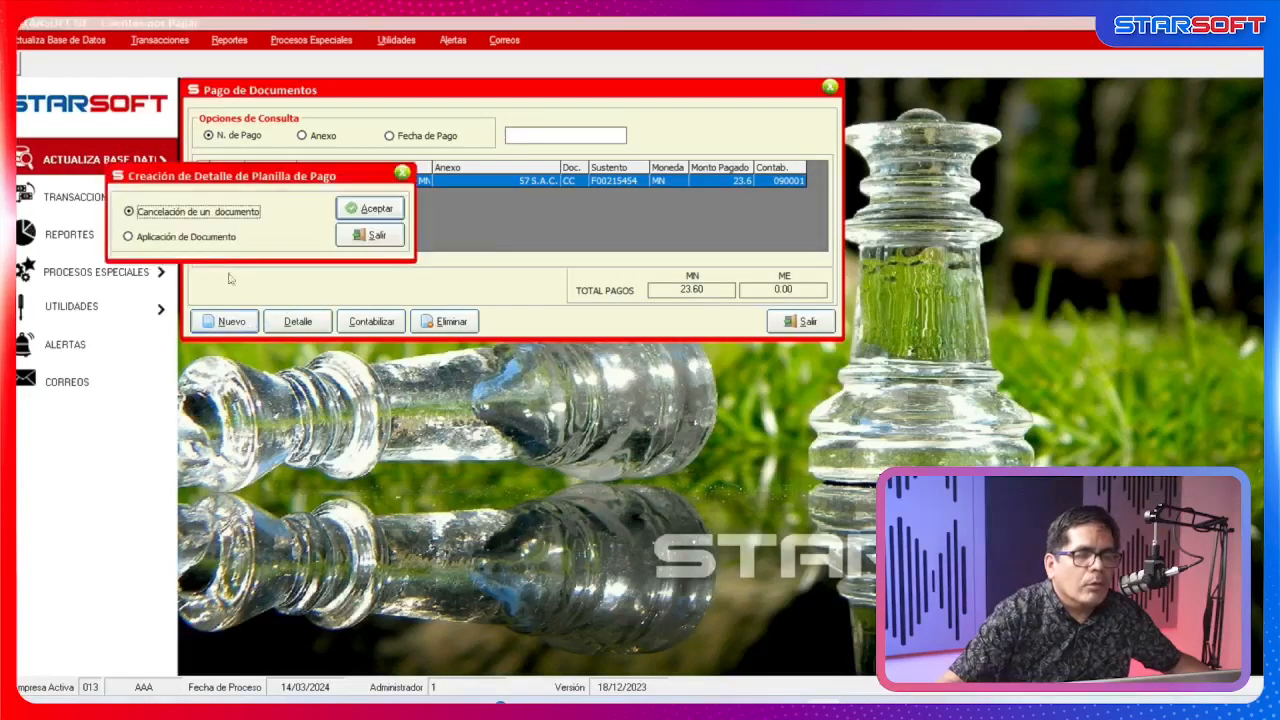
left_click(214, 239)
left_click(369, 210)
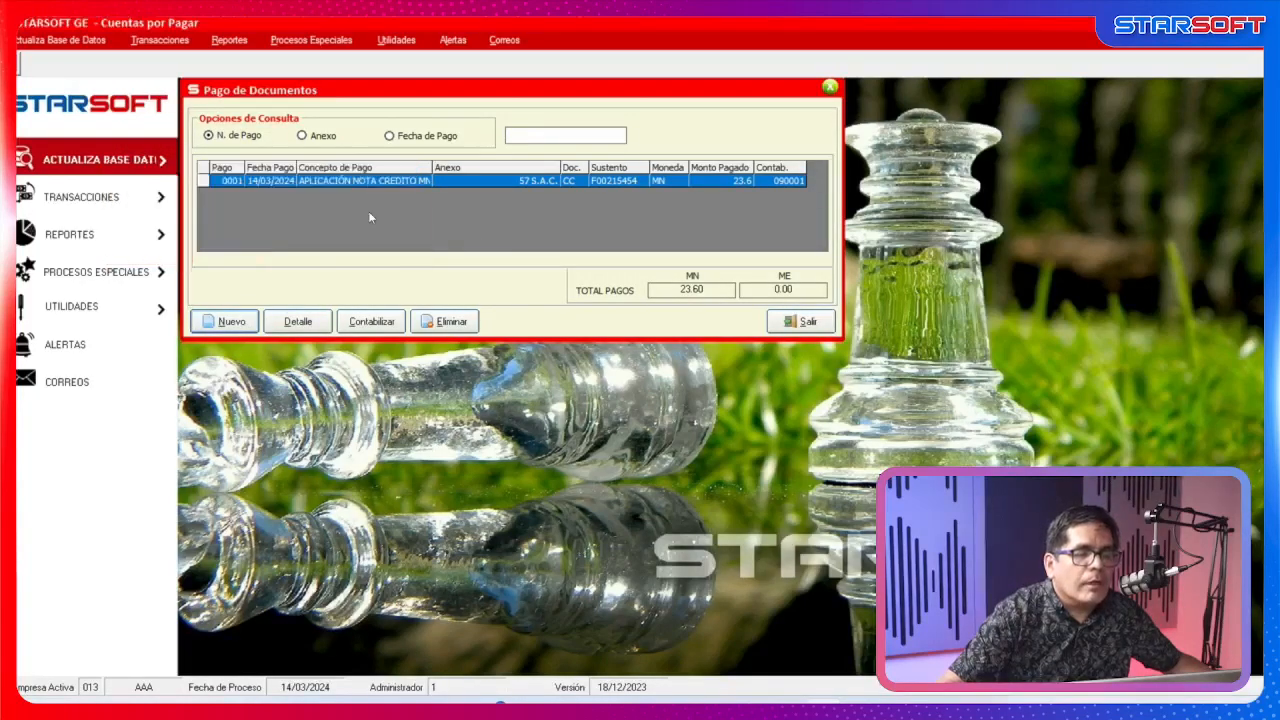
Set the annex of the multiple cancellation to type 03 PROVEEDORES and supplier 57 S.A.C.
double_click(401, 127)
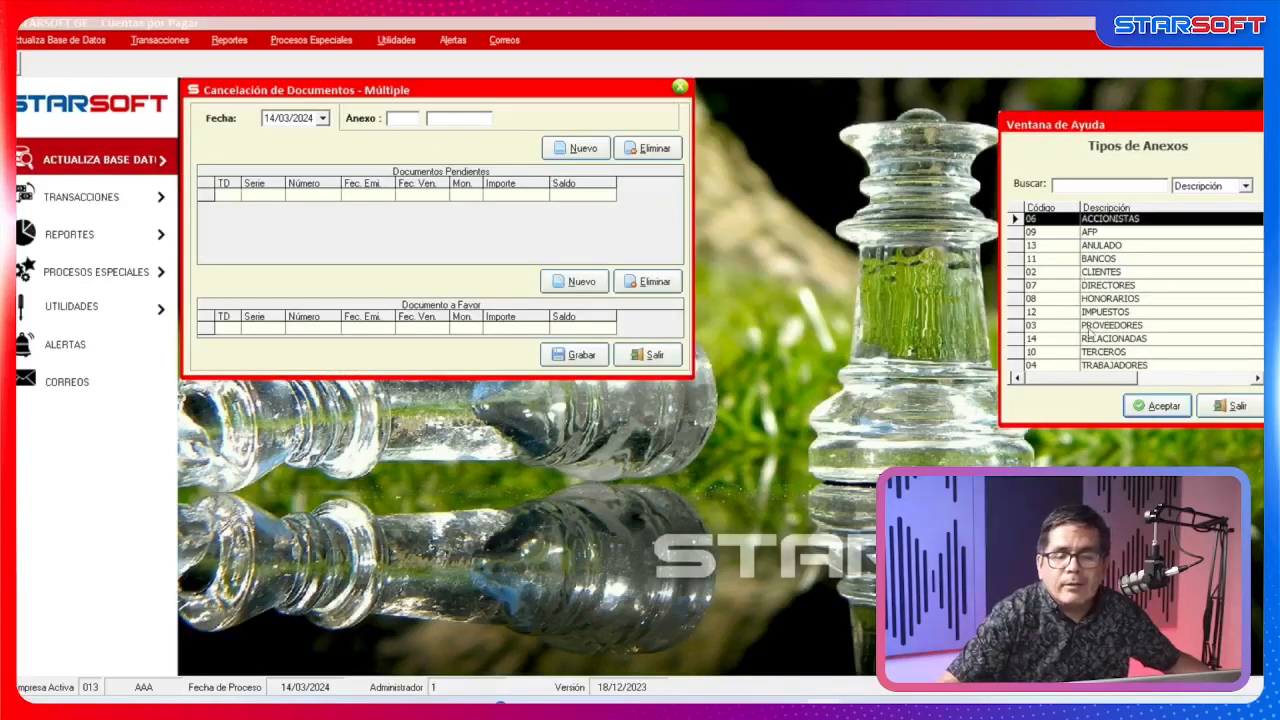
left_click(1090, 326)
left_click(1150, 408)
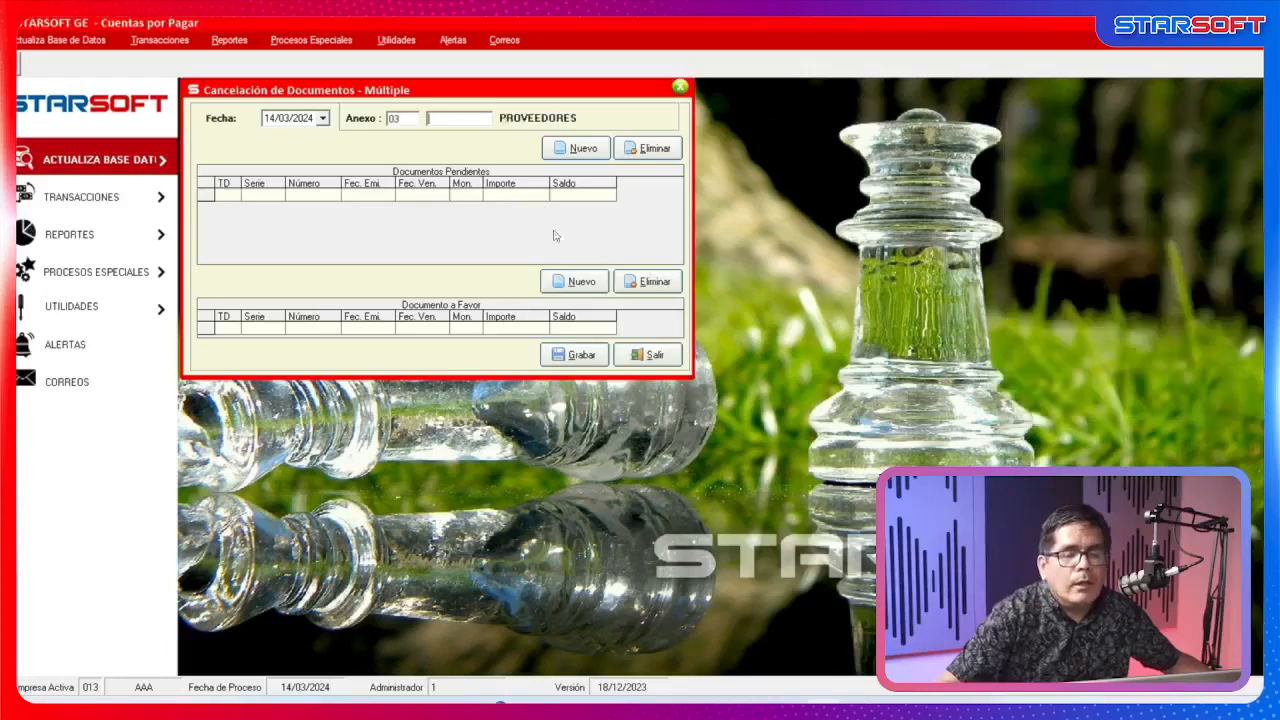
double_click(458, 120)
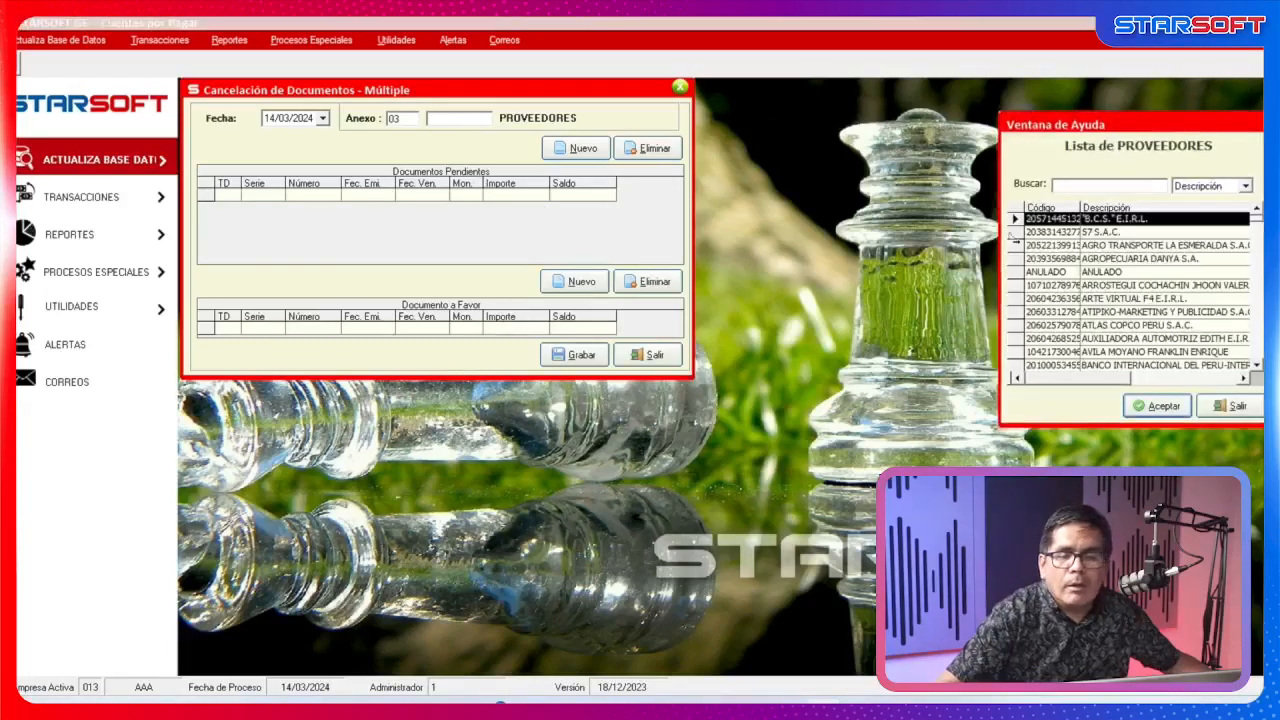
left_click(1138, 232)
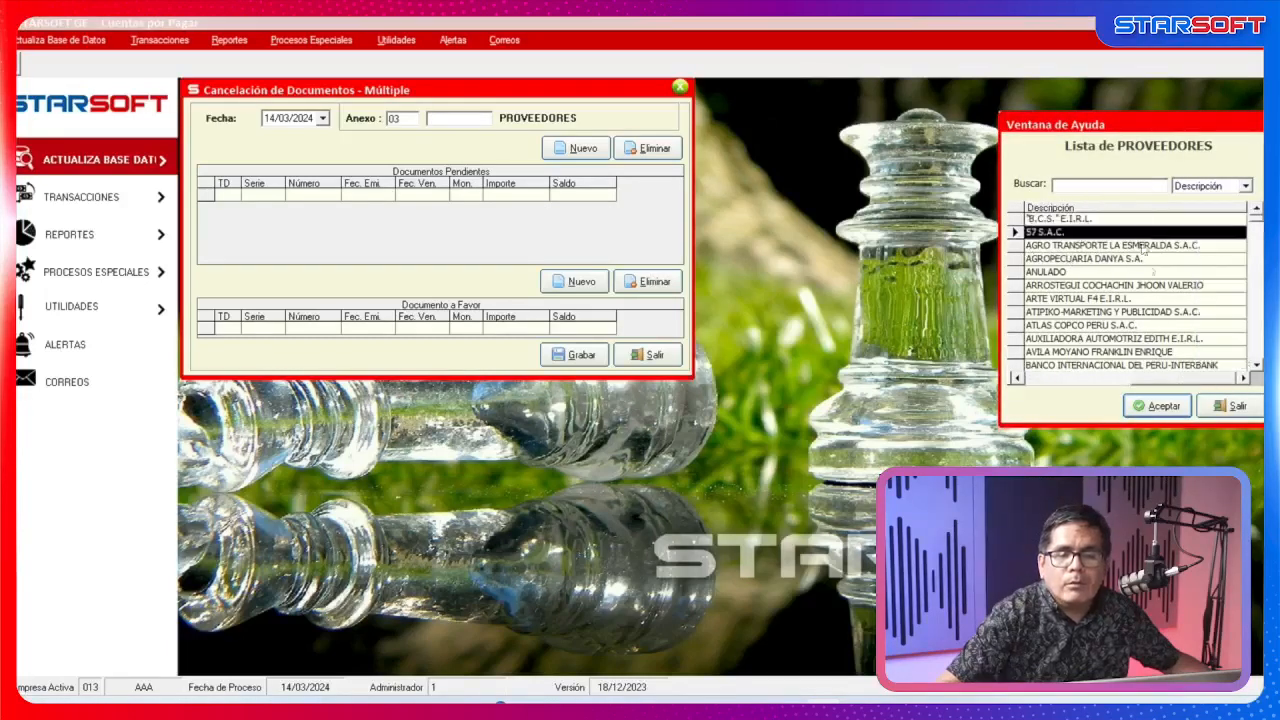
left_click(1178, 408)
Add the pending FT E001 1431 invoice to the documents of the multiple cancellation.
left_click(575, 146)
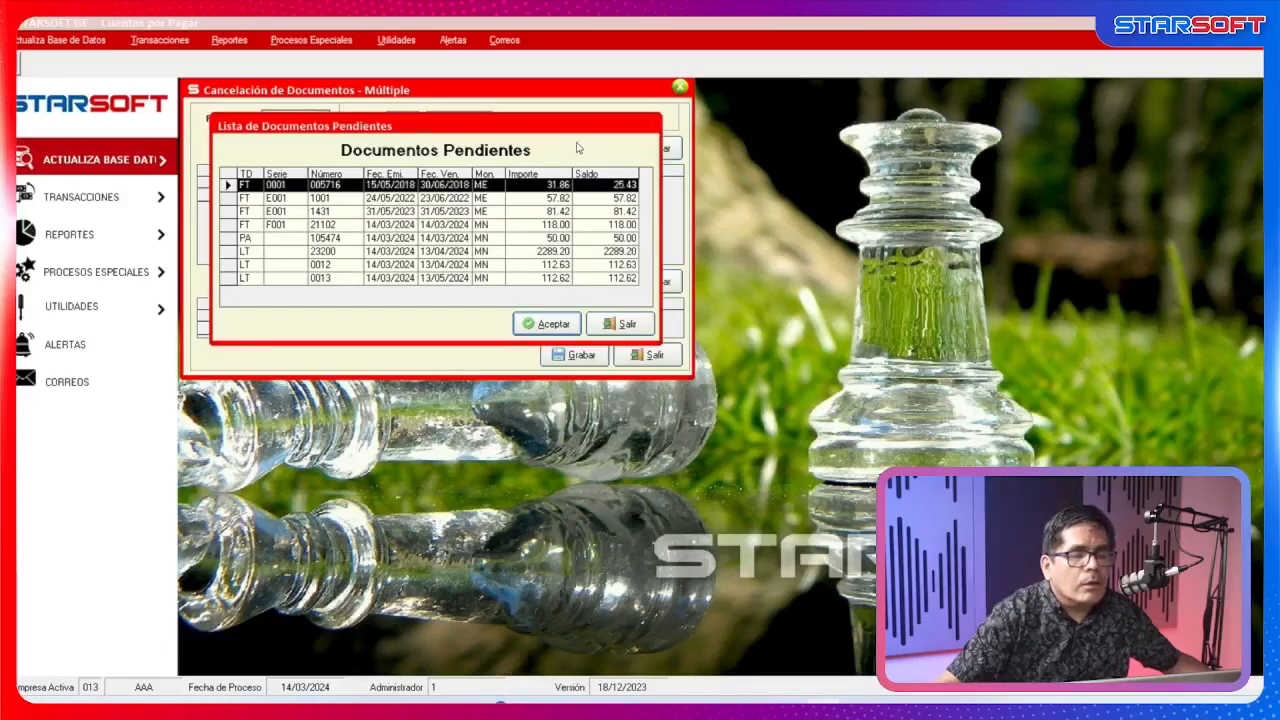
left_click(487, 212)
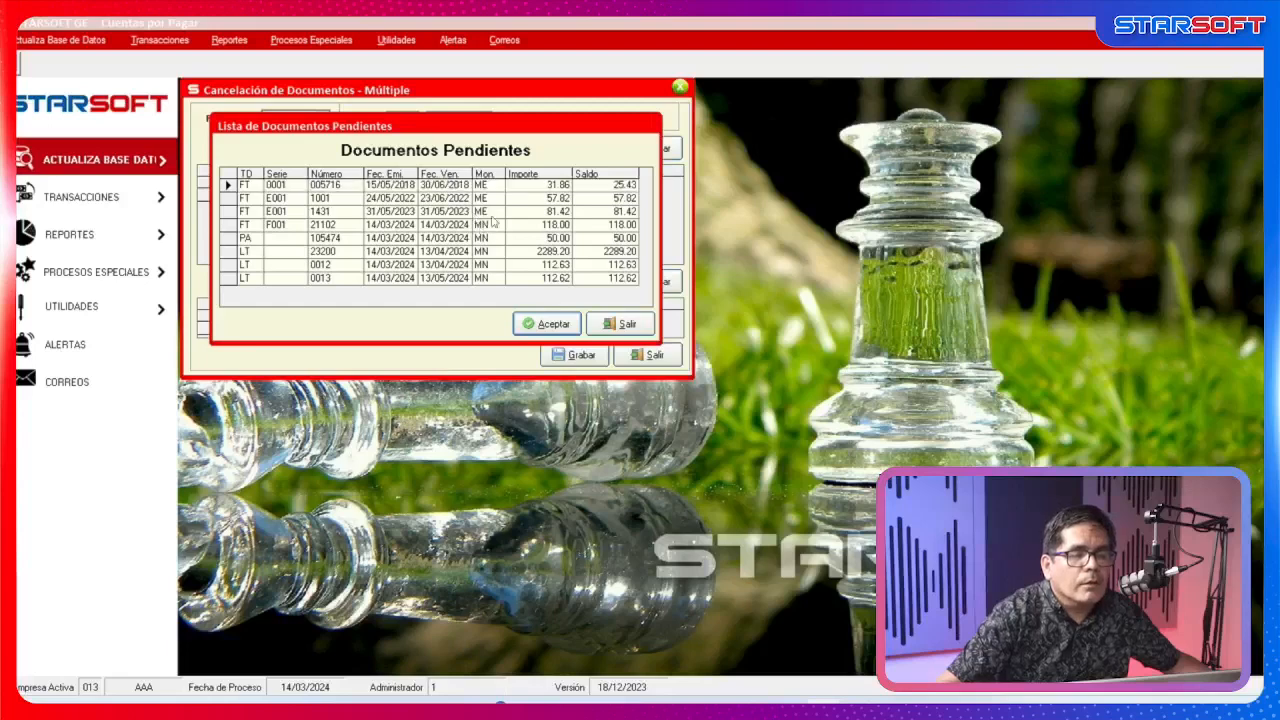
left_click(546, 324)
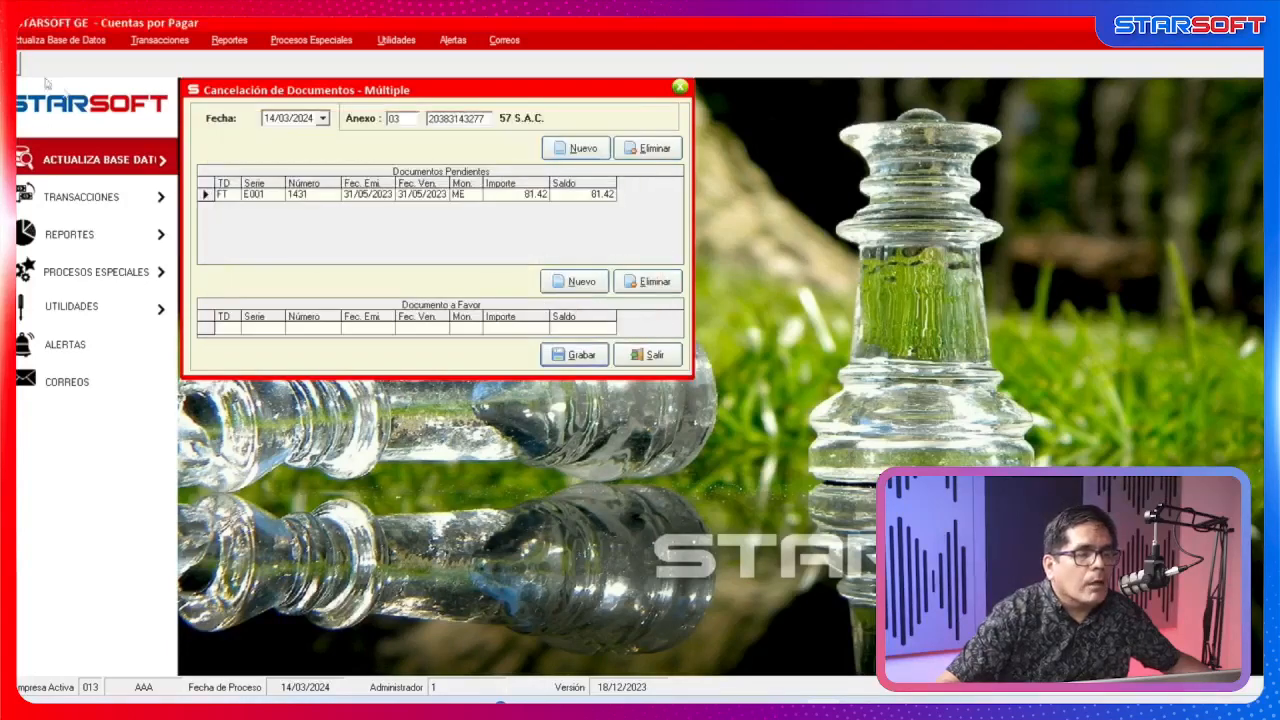
In the document type maintenance, set Resta Compras/Ventas to Si for type PA ANTICIPO, save it and close the maintenance.
left_click(48, 40)
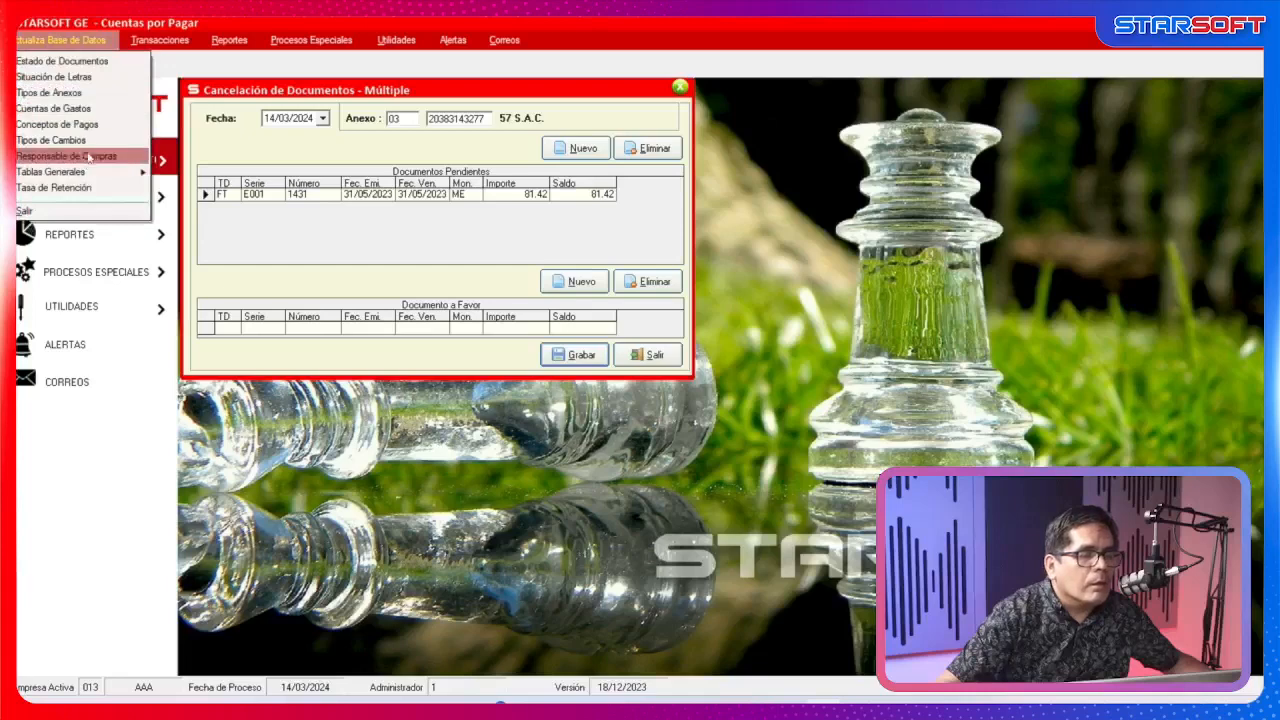
mouse_move(94, 177)
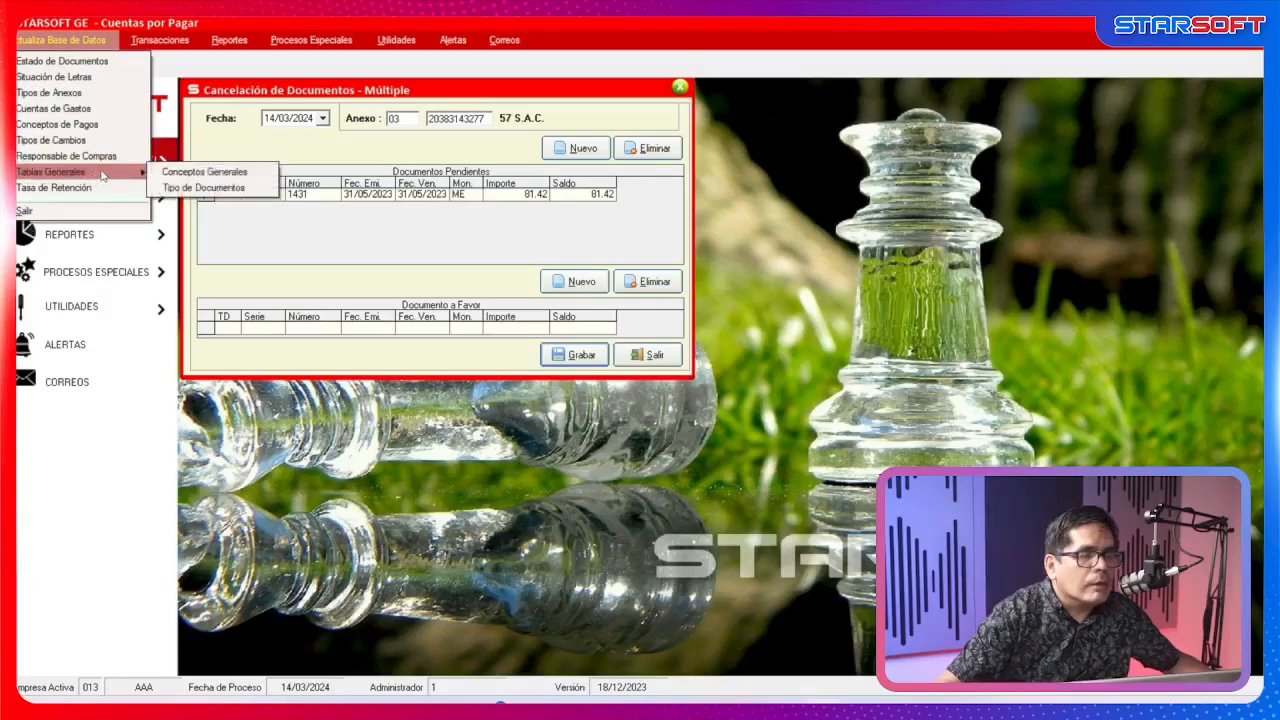
left_click(216, 188)
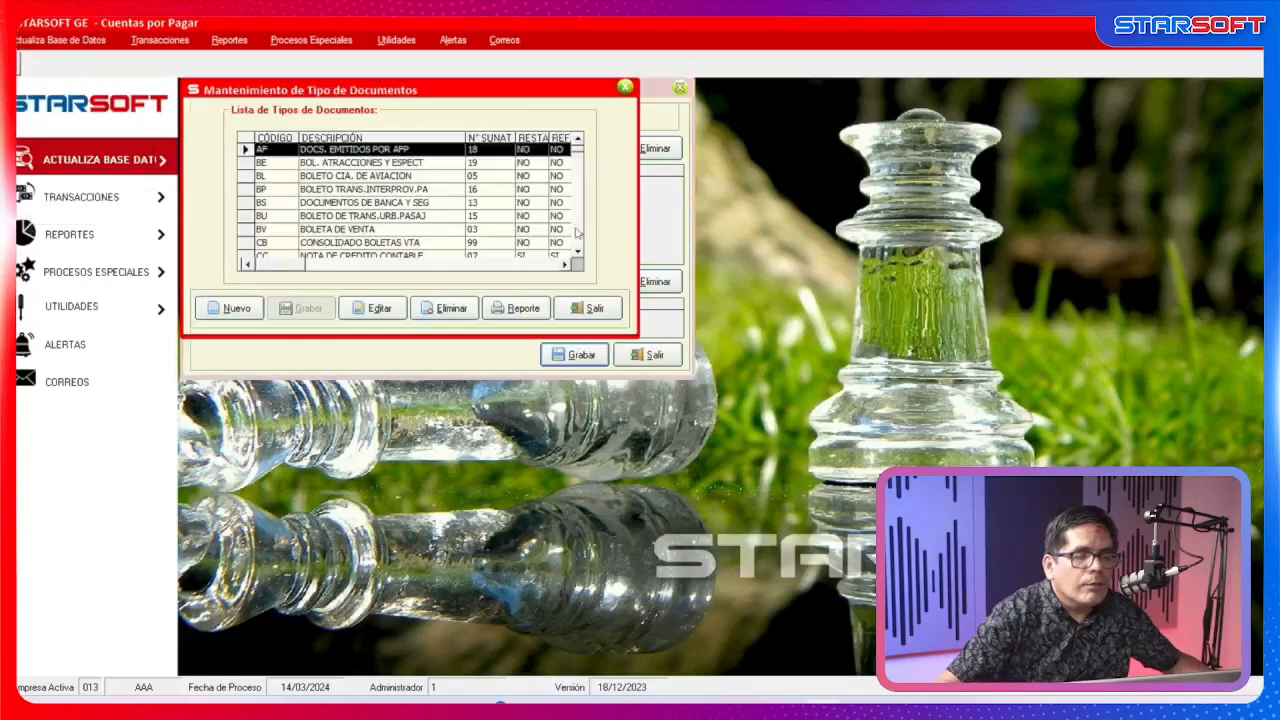
left_click(576, 240)
left_click(577, 242)
left_click(577, 242)
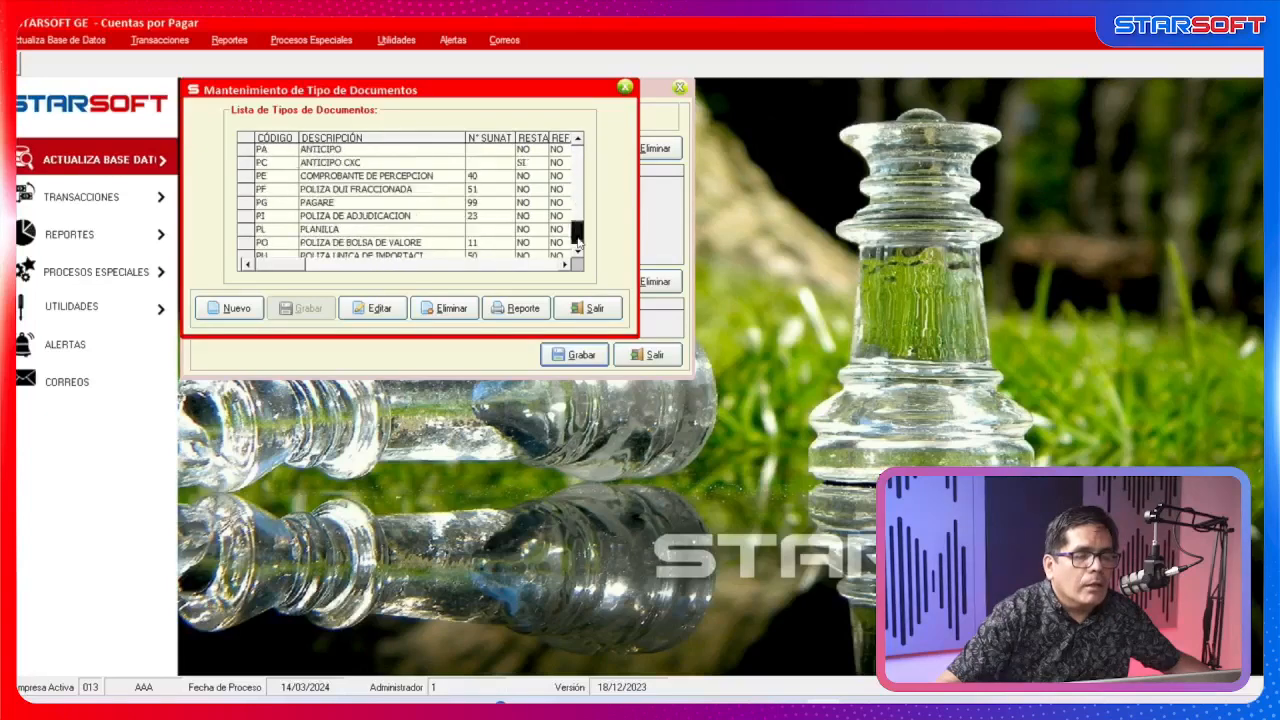
left_click(308, 152)
left_click(378, 302)
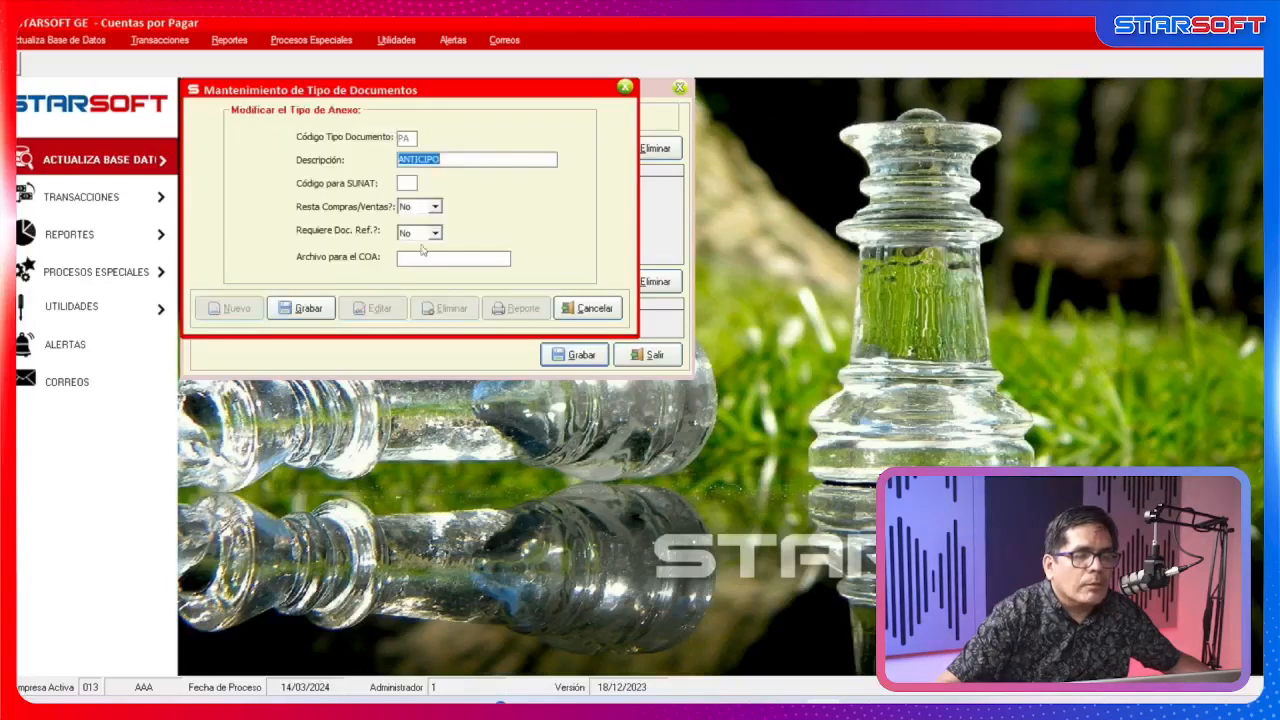
left_click(435, 207)
left_click(405, 232)
left_click(308, 310)
left_click(594, 308)
Check the pending documents list for the PA advance and add that advance of 50.00 as Documento a Favor.
left_click(580, 149)
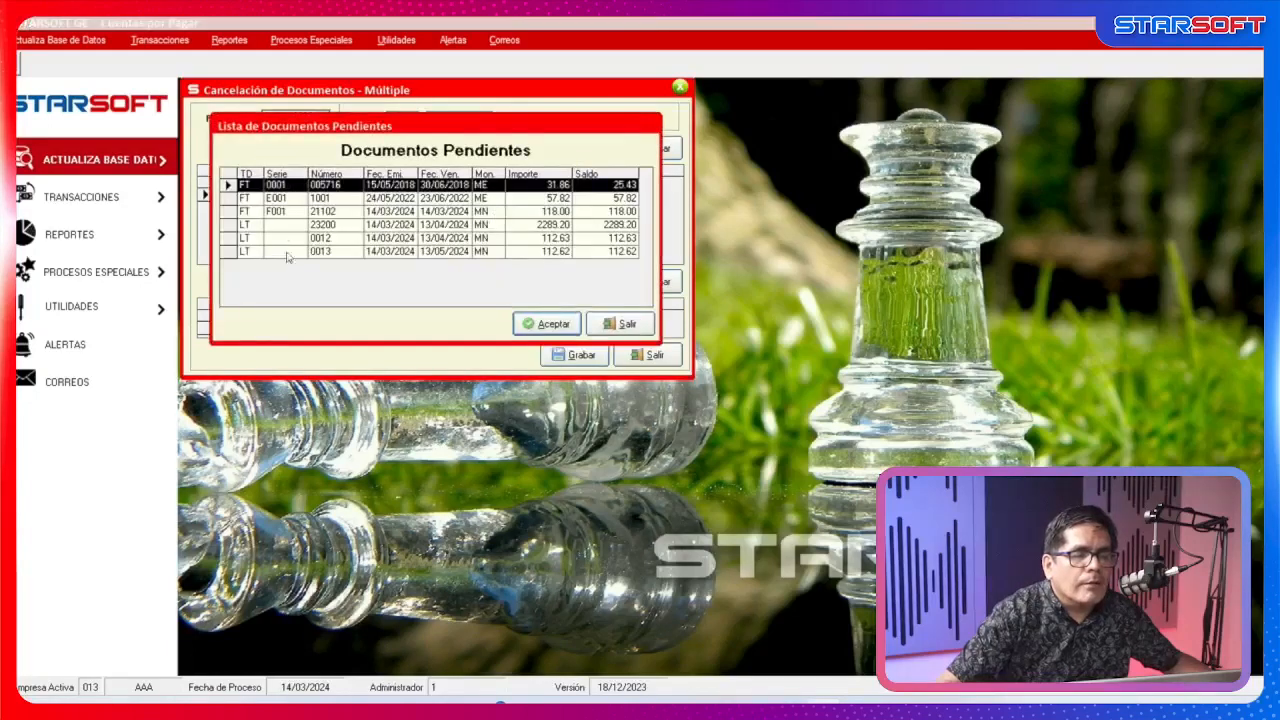
left_click(621, 322)
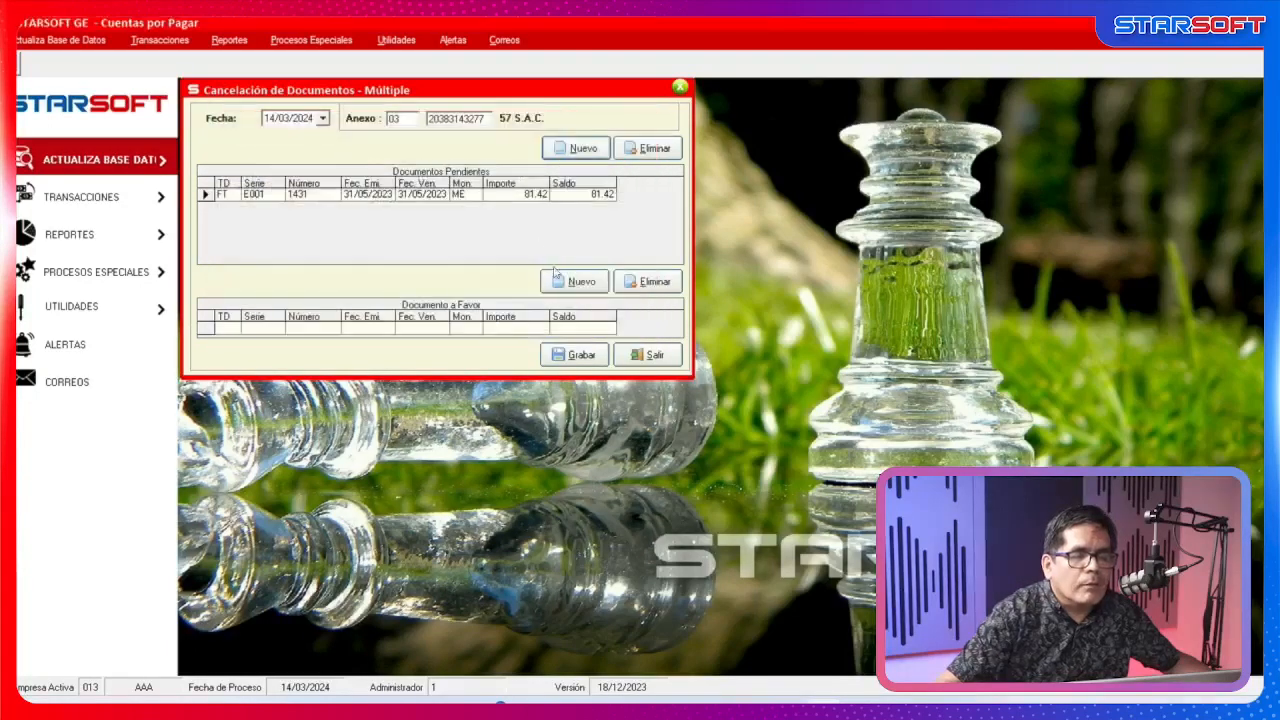
left_click(574, 281)
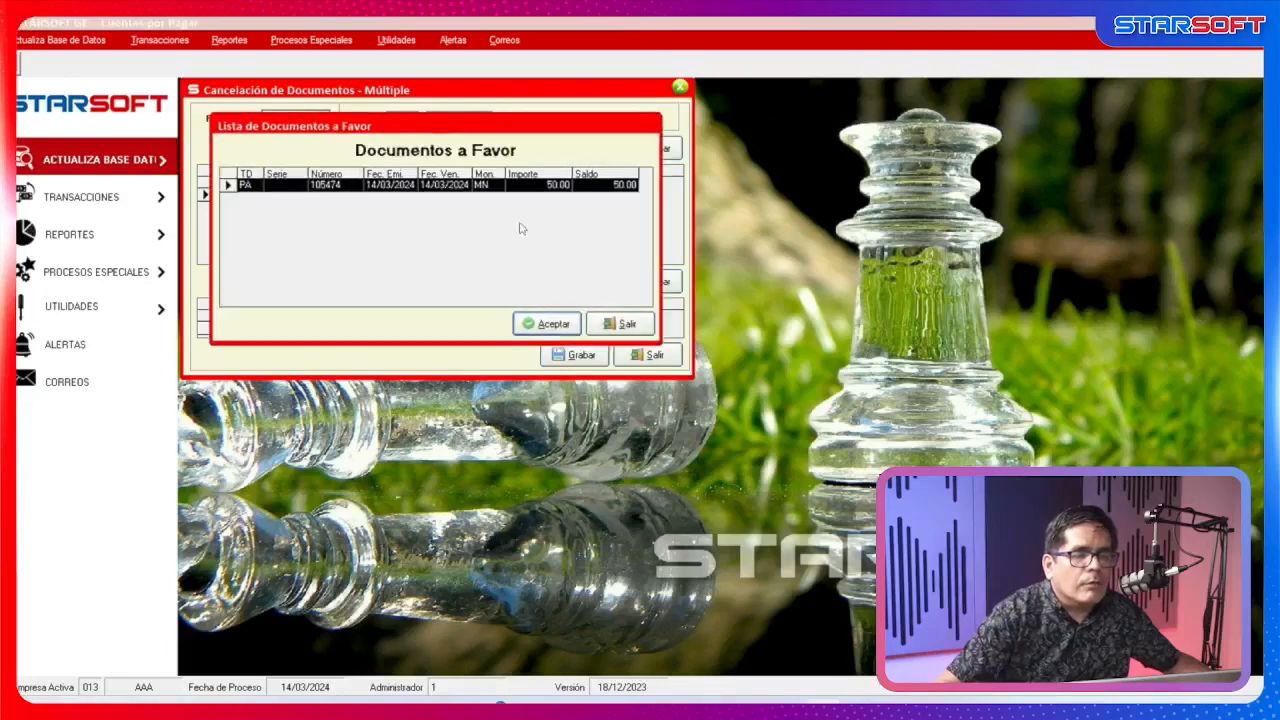
left_click(548, 323)
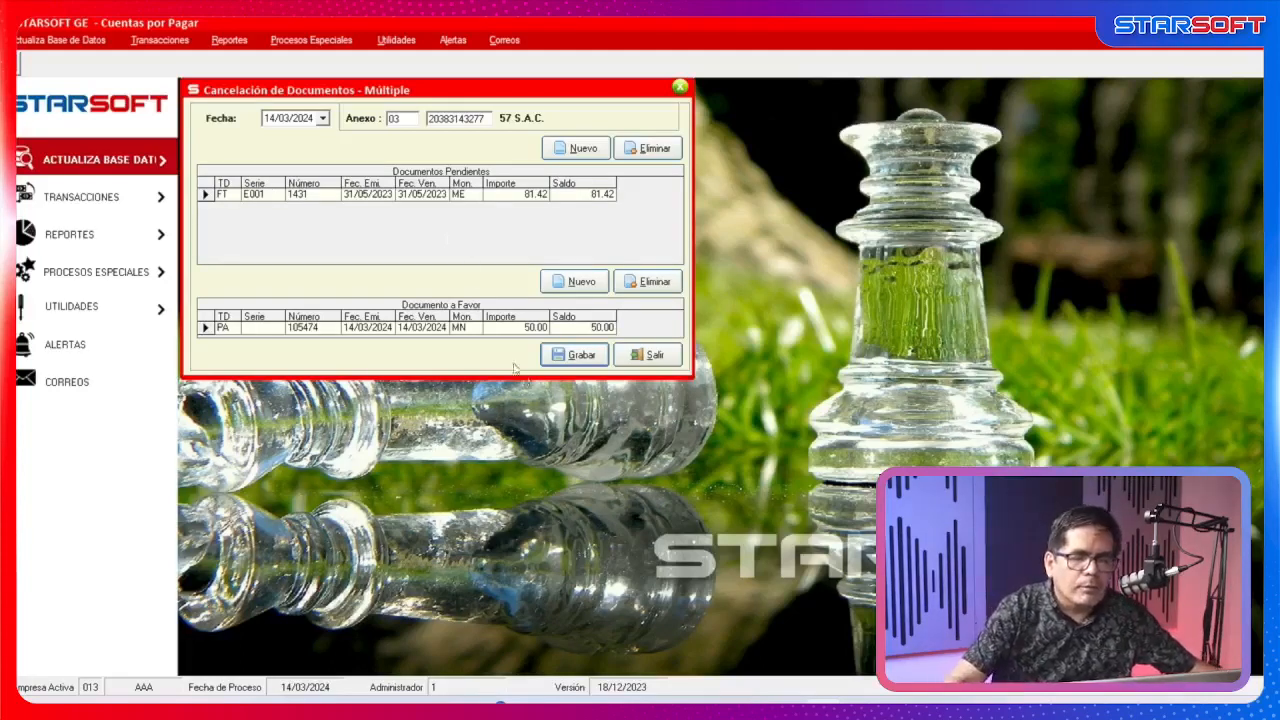
Save the multiple cancellation with concept A2 APLICACIÓN PAGO ADELANTADO MN and conversion VTA.
left_click(588, 362)
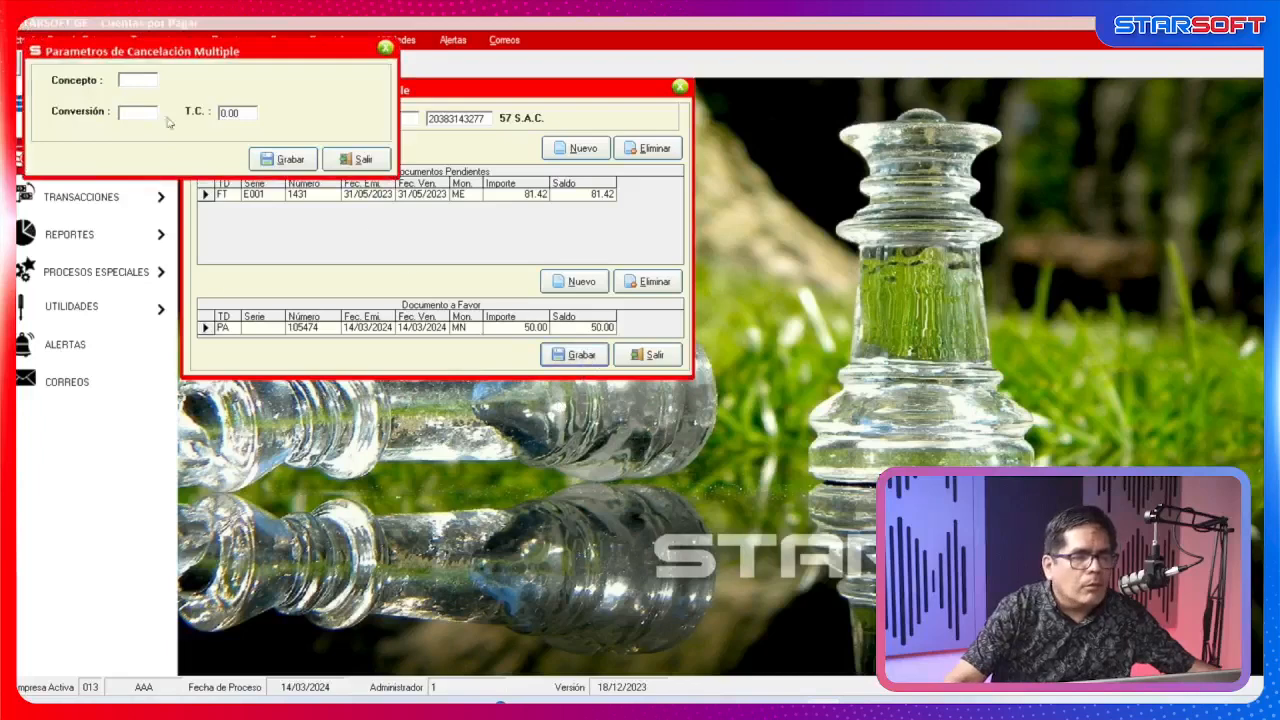
double_click(137, 84)
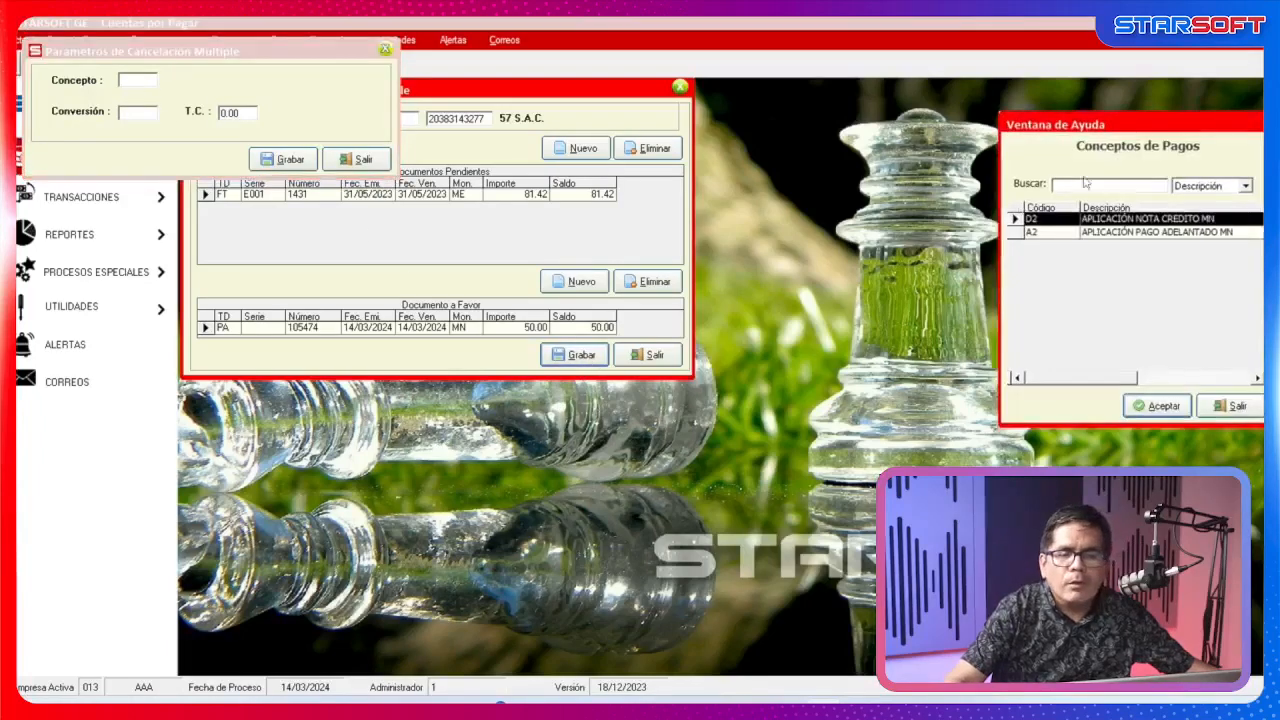
left_click(1149, 233)
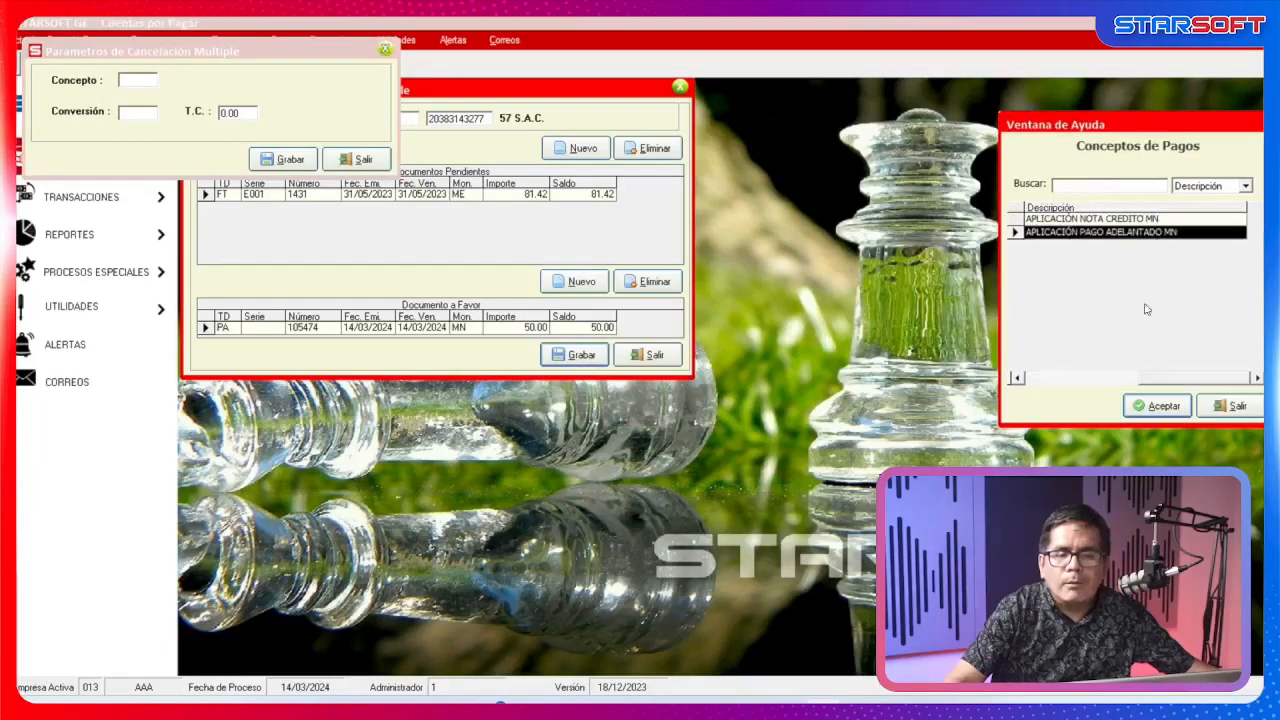
left_click(1157, 405)
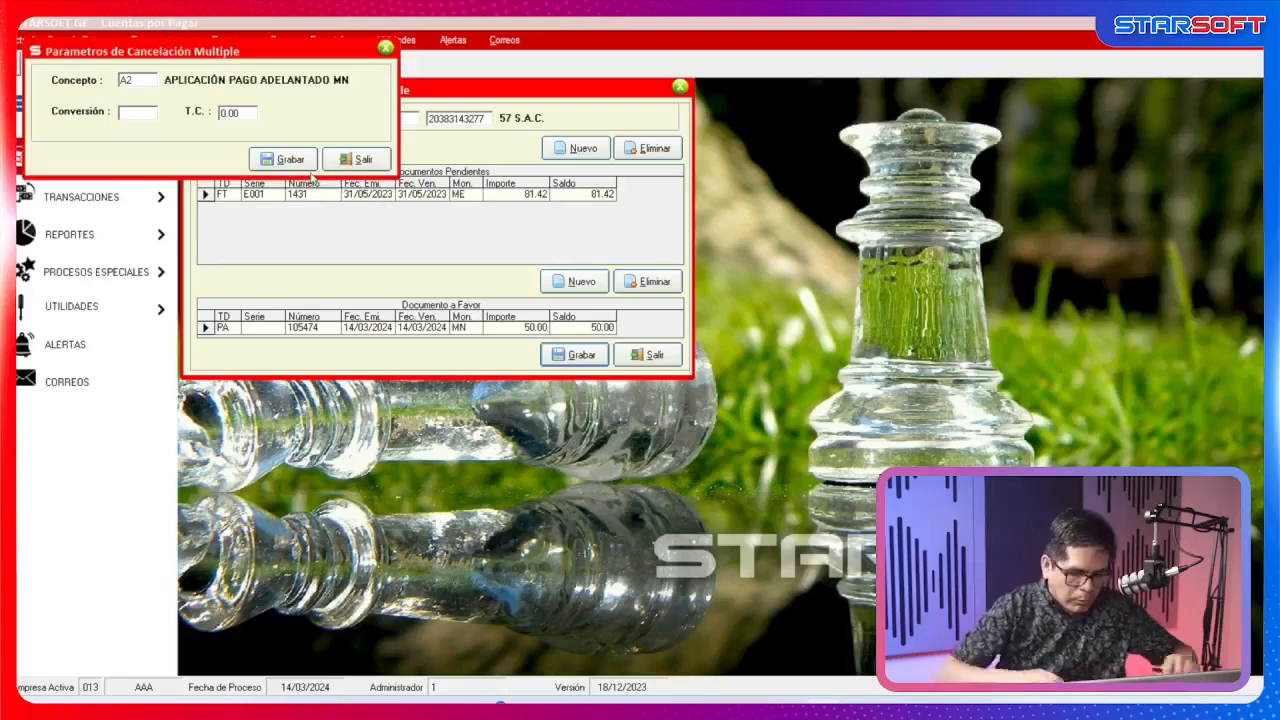
type("VTA")
key("Return")
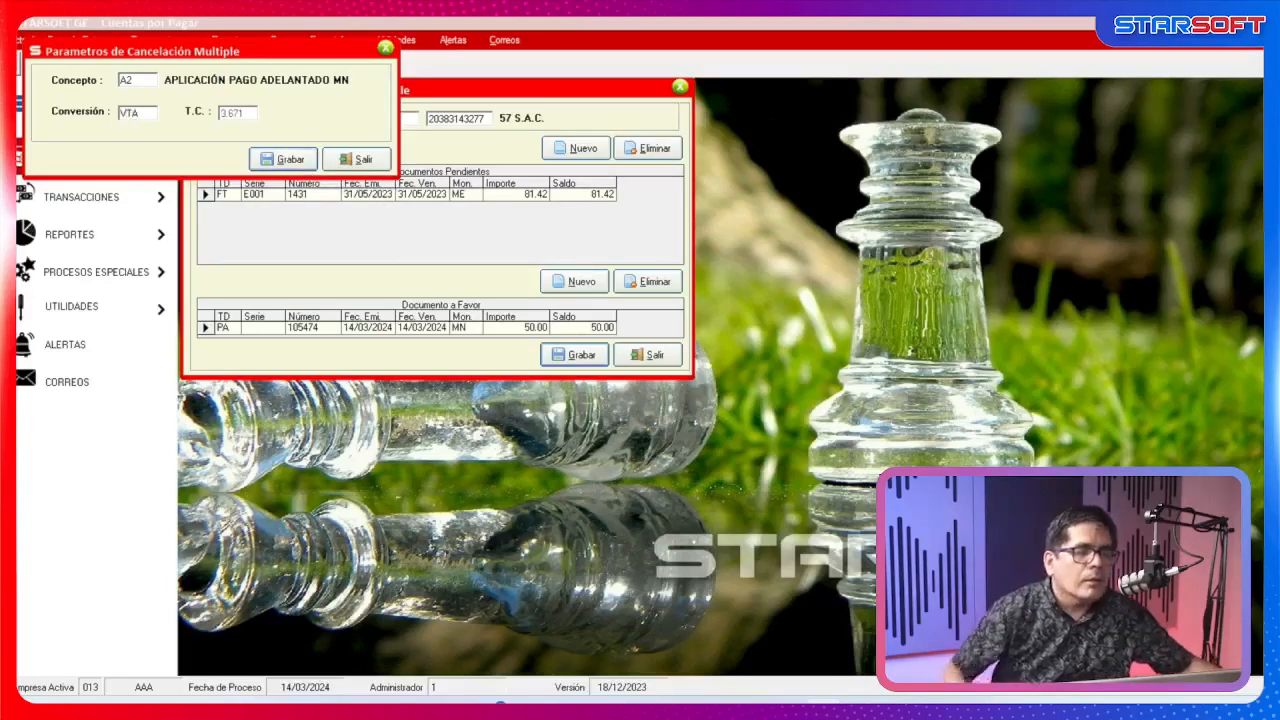
left_click(290, 163)
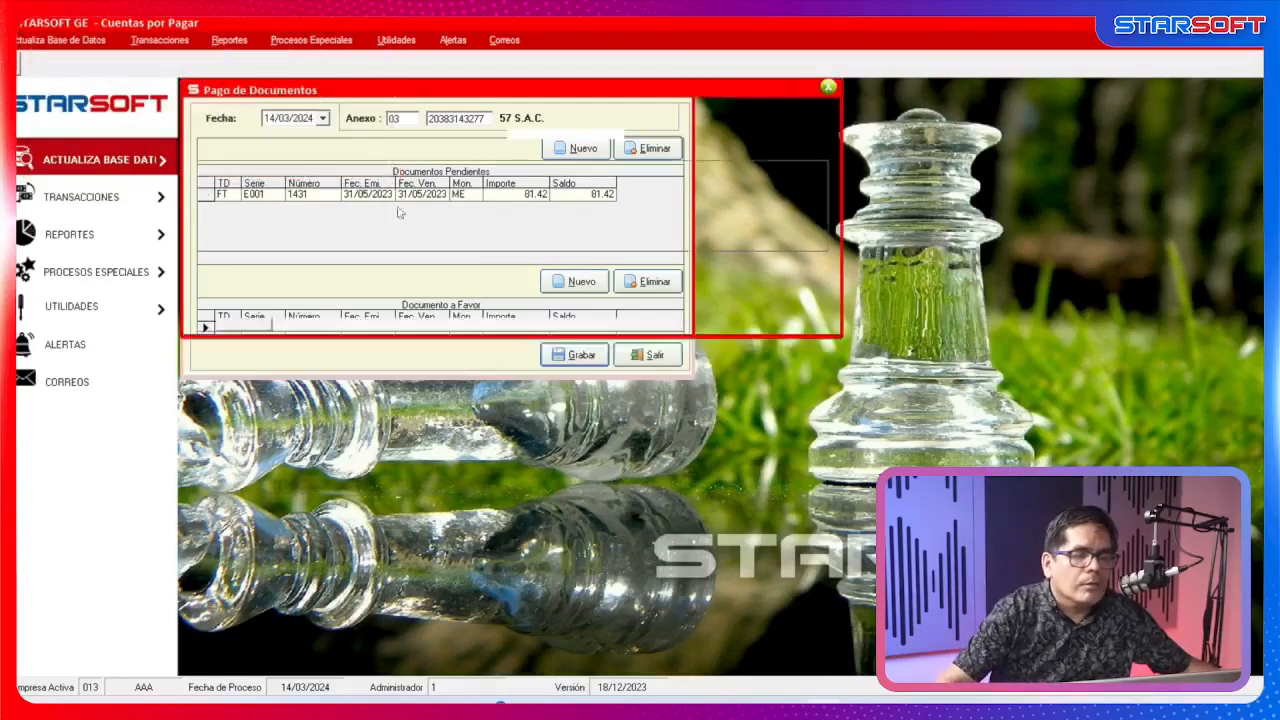
Post payment 0002, the advance application for 57 S.A.C., to accounting under sub 09.
key("Down")
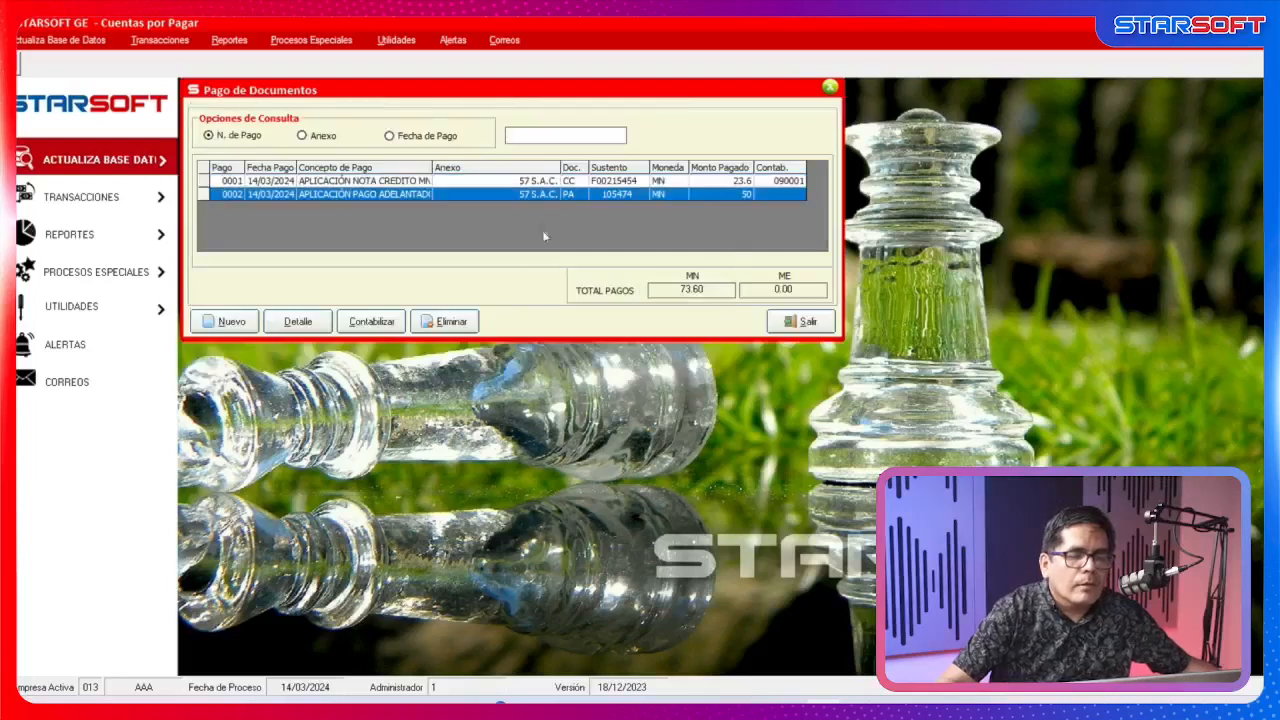
left_click(375, 322)
left_click(610, 418)
type("09")
key("Return")
key("Return")
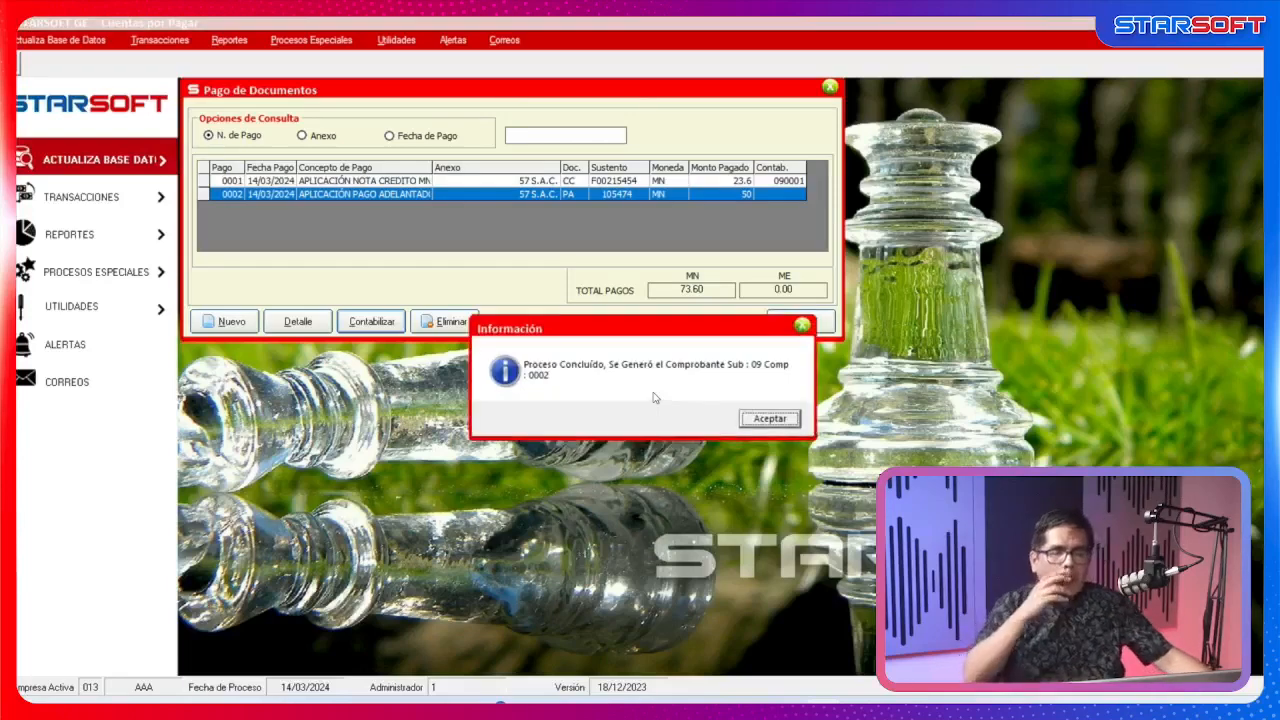
key("Return")
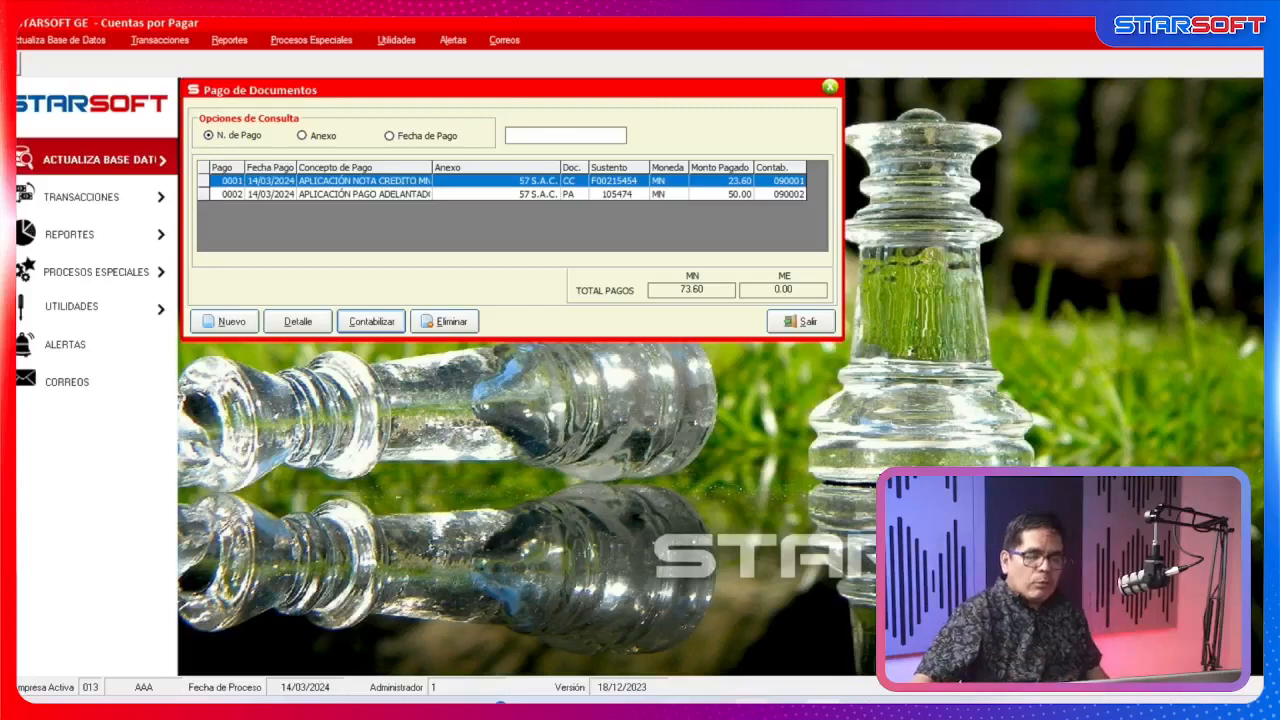
mouse_move(750, 706)
left_click(748, 630)
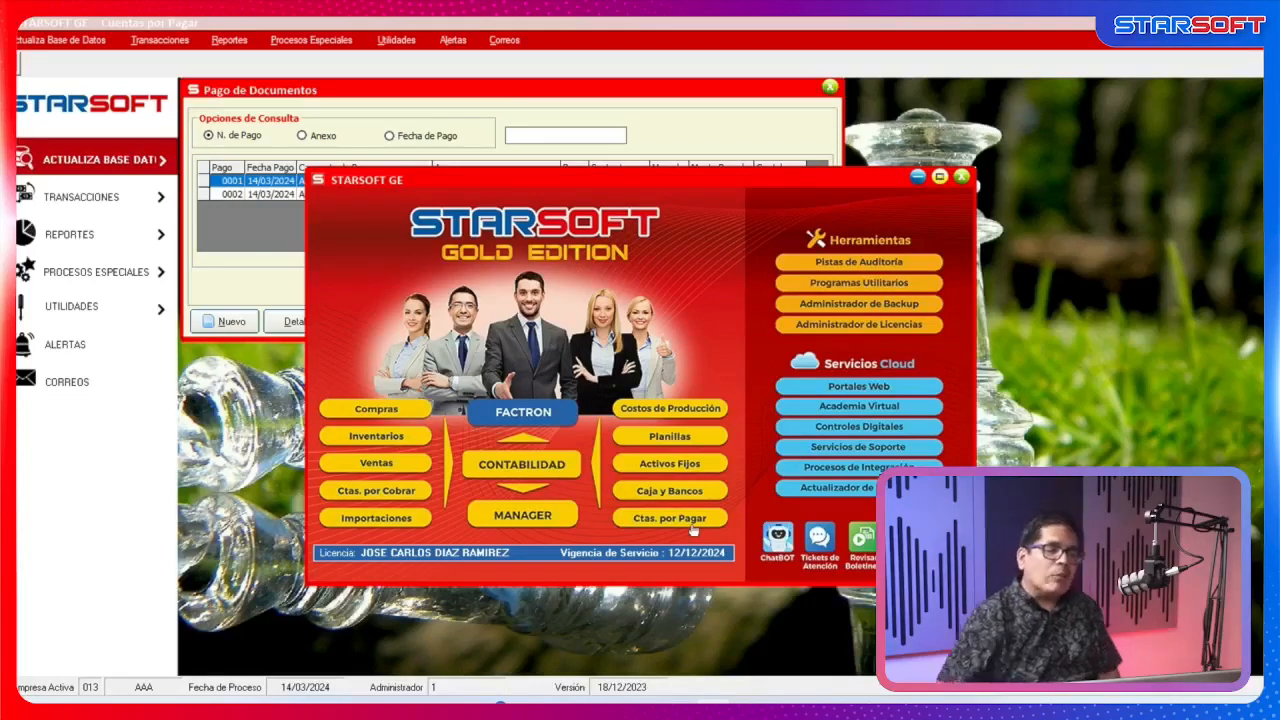
left_click(693, 124)
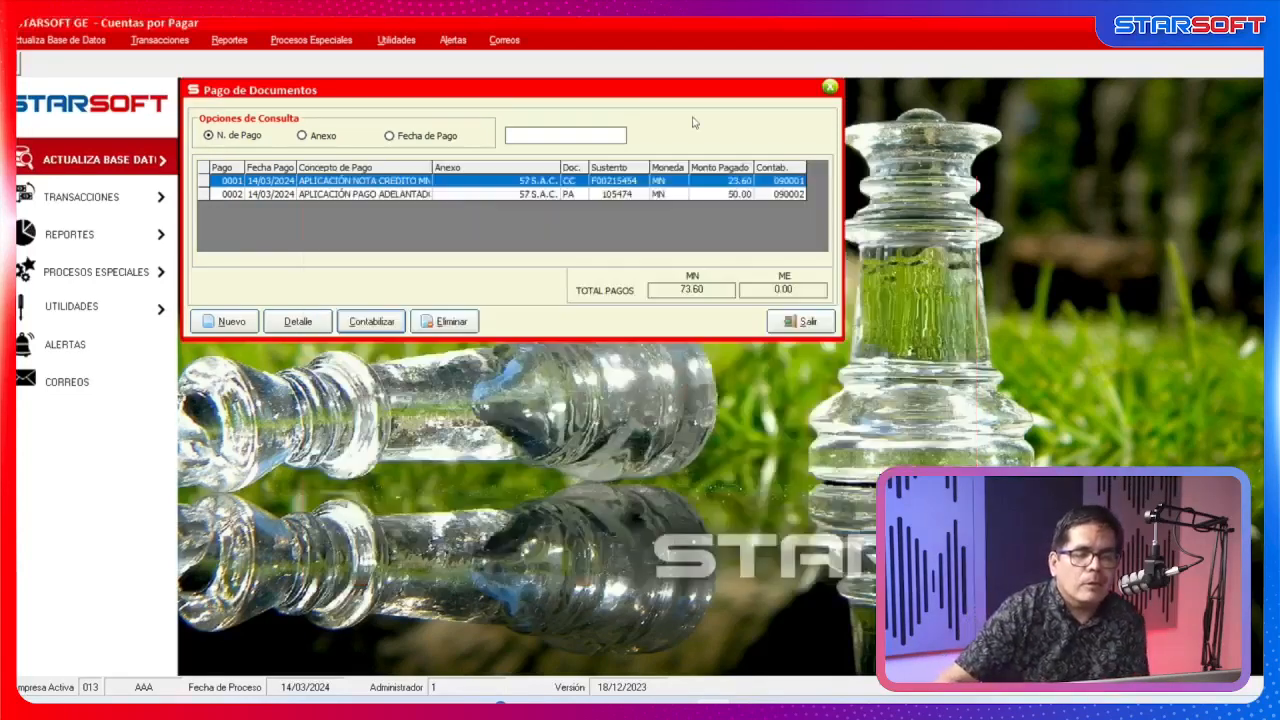
Close the document payments and start exchanging documents for letras for supplier 57 S.A.C.
left_click(800, 321)
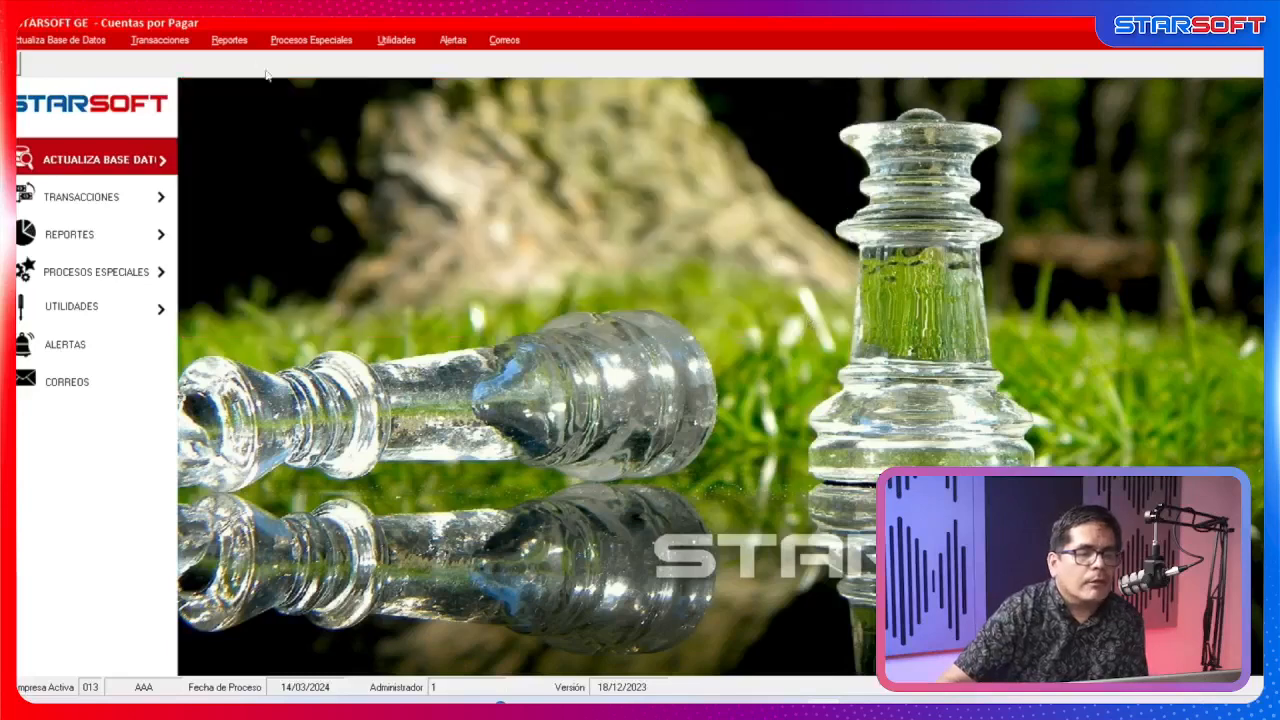
left_click(160, 40)
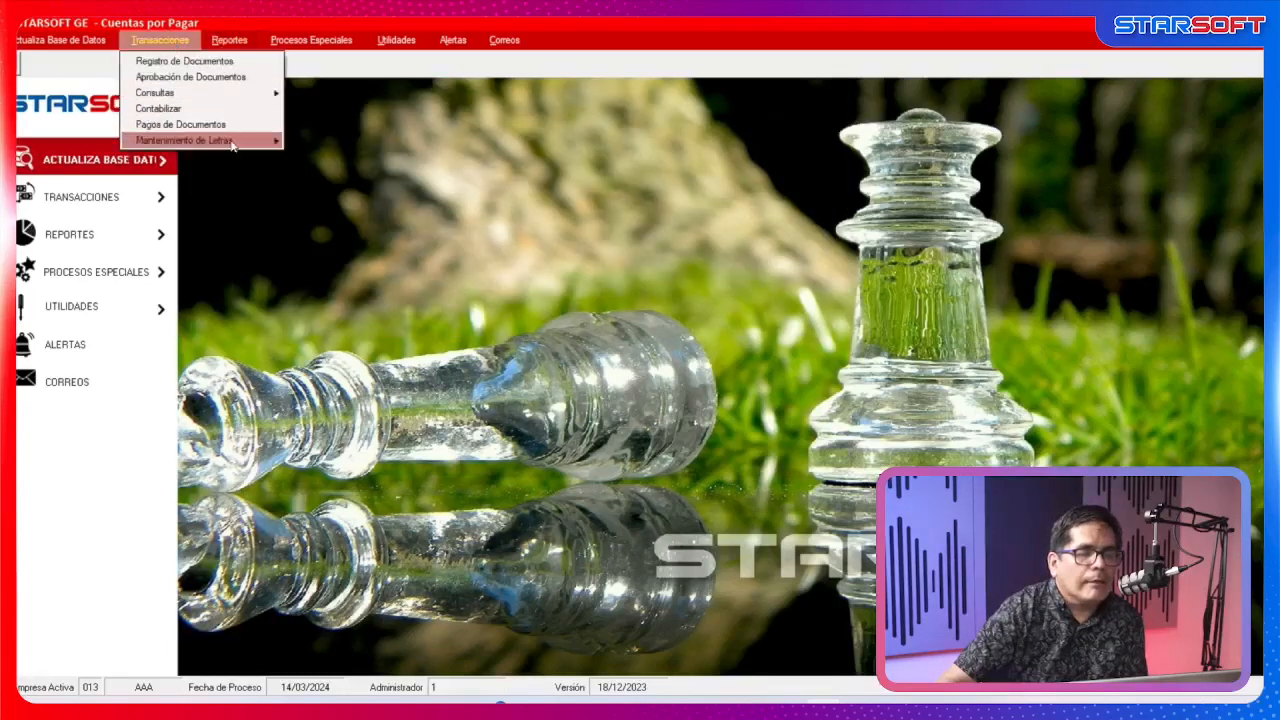
mouse_move(232, 145)
left_click(330, 140)
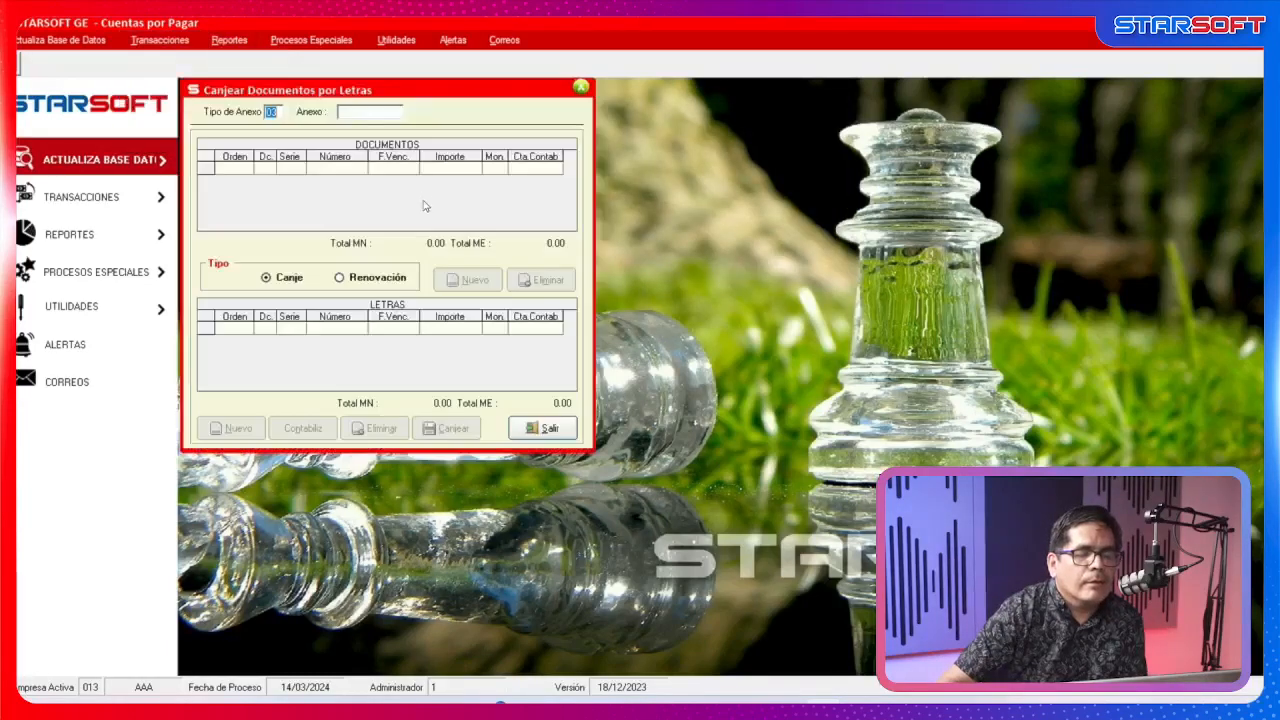
double_click(366, 112)
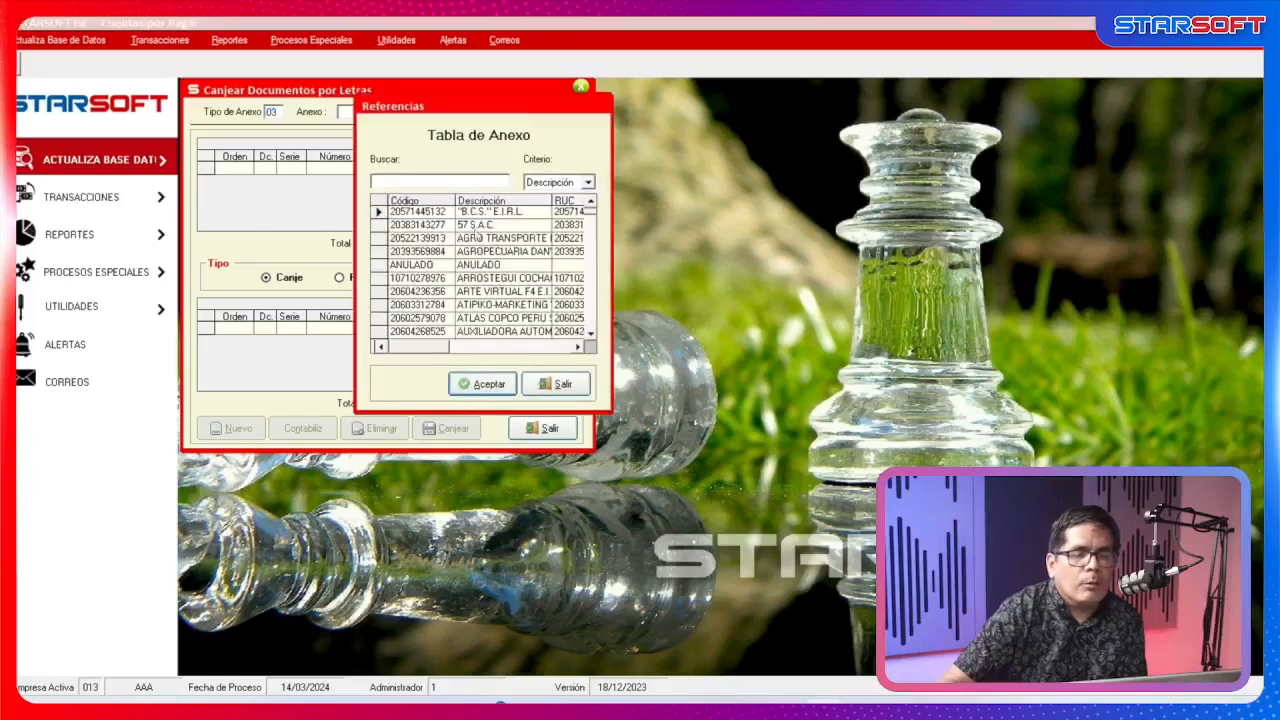
left_click(470, 225)
left_click(487, 385)
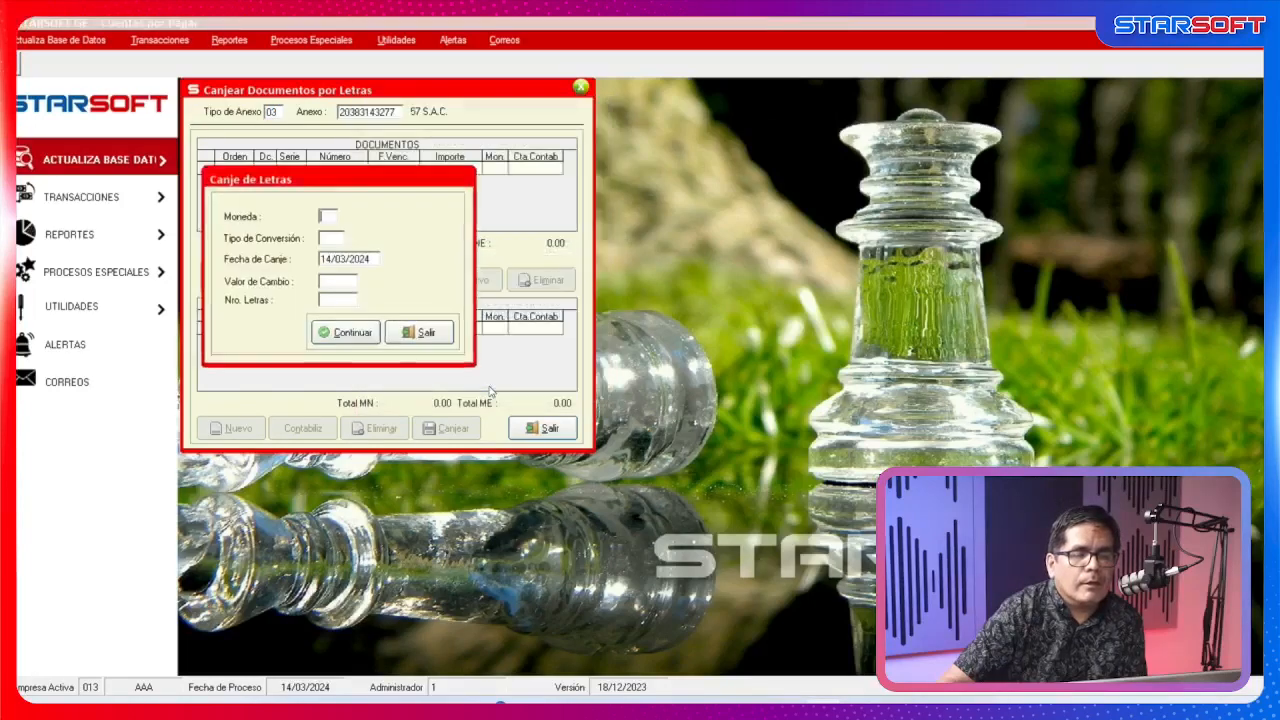
Set the letra exchange to currency MN, conversion type VTA and 1 letra, keeping the exchange date 14/03/2024, and continue.
double_click(337, 224)
double_click(445, 228)
left_click(340, 240)
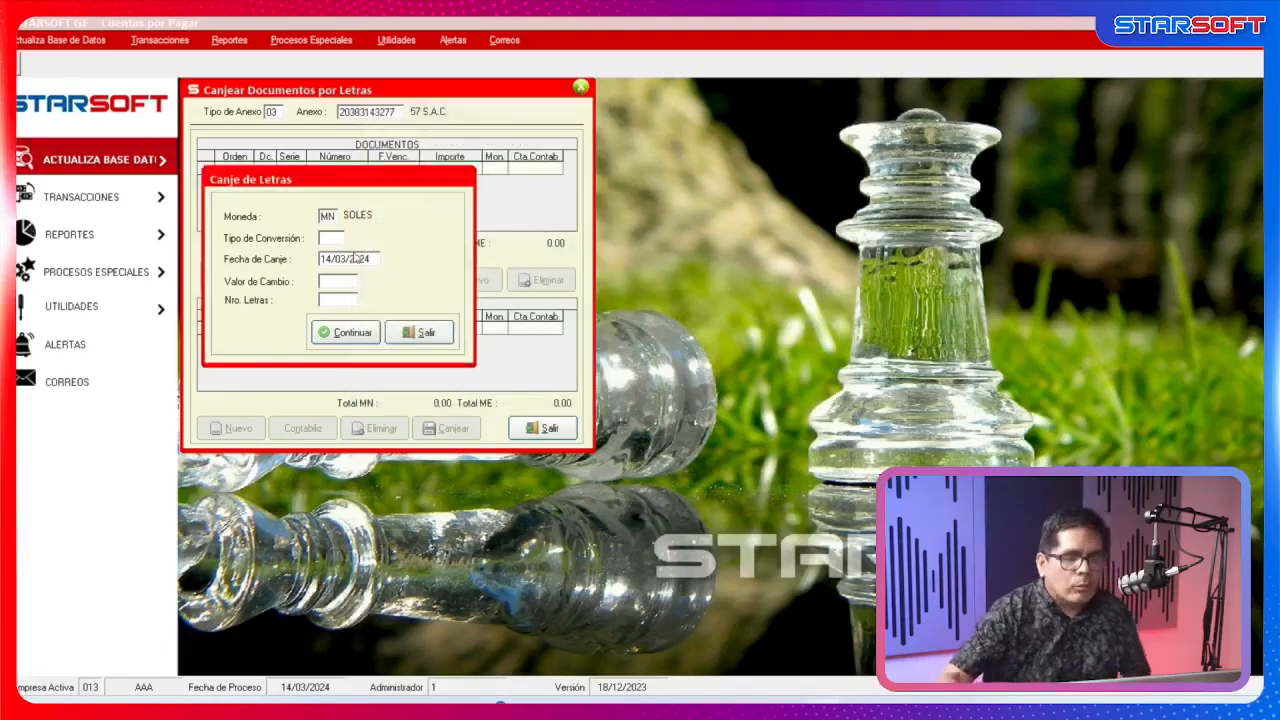
type("VTA")
key("Return")
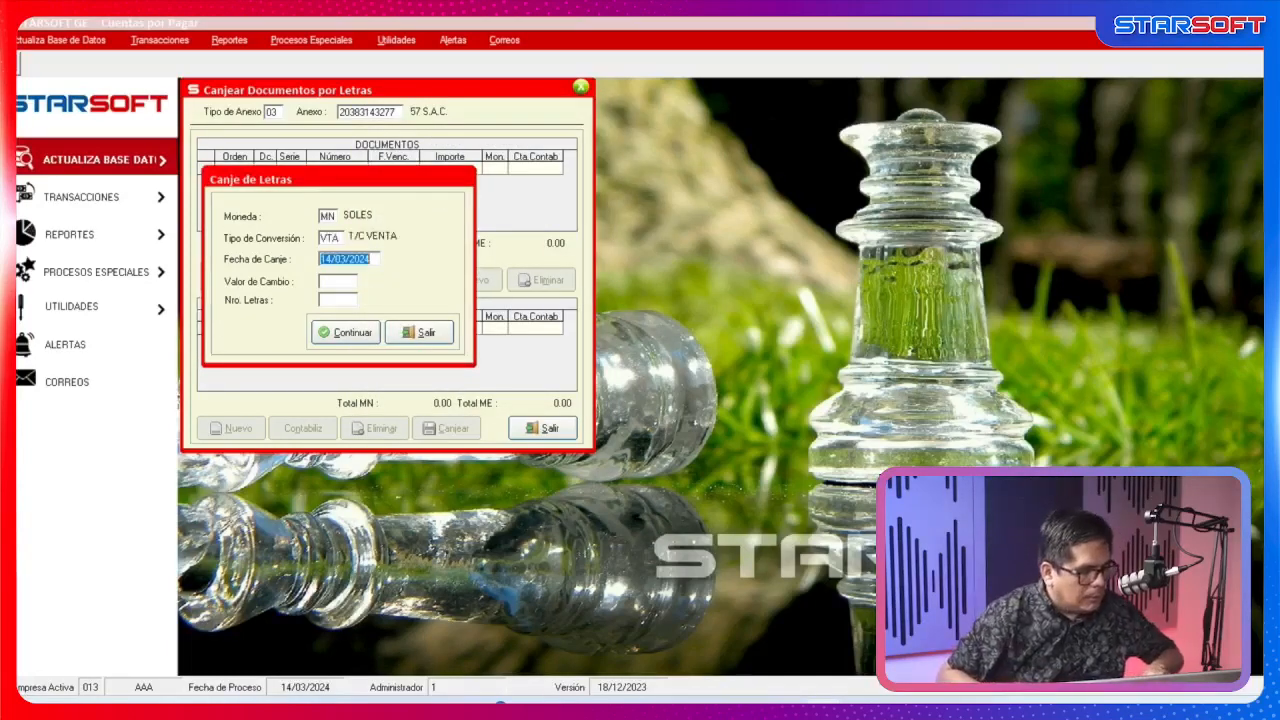
key("Return")
type("1")
key("Return")
key("Return")
Set the exchange type to Renovación and add letra LT 0012 as the document to renew.
left_click(458, 279)
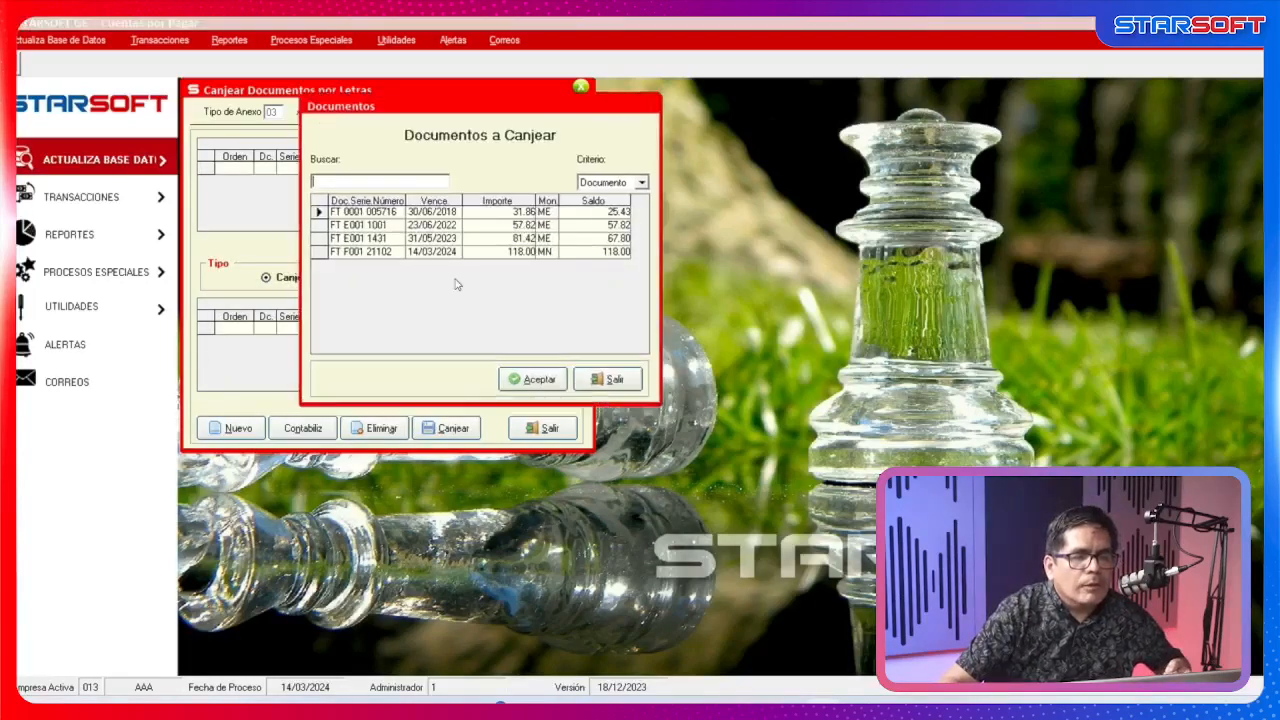
left_click(607, 379)
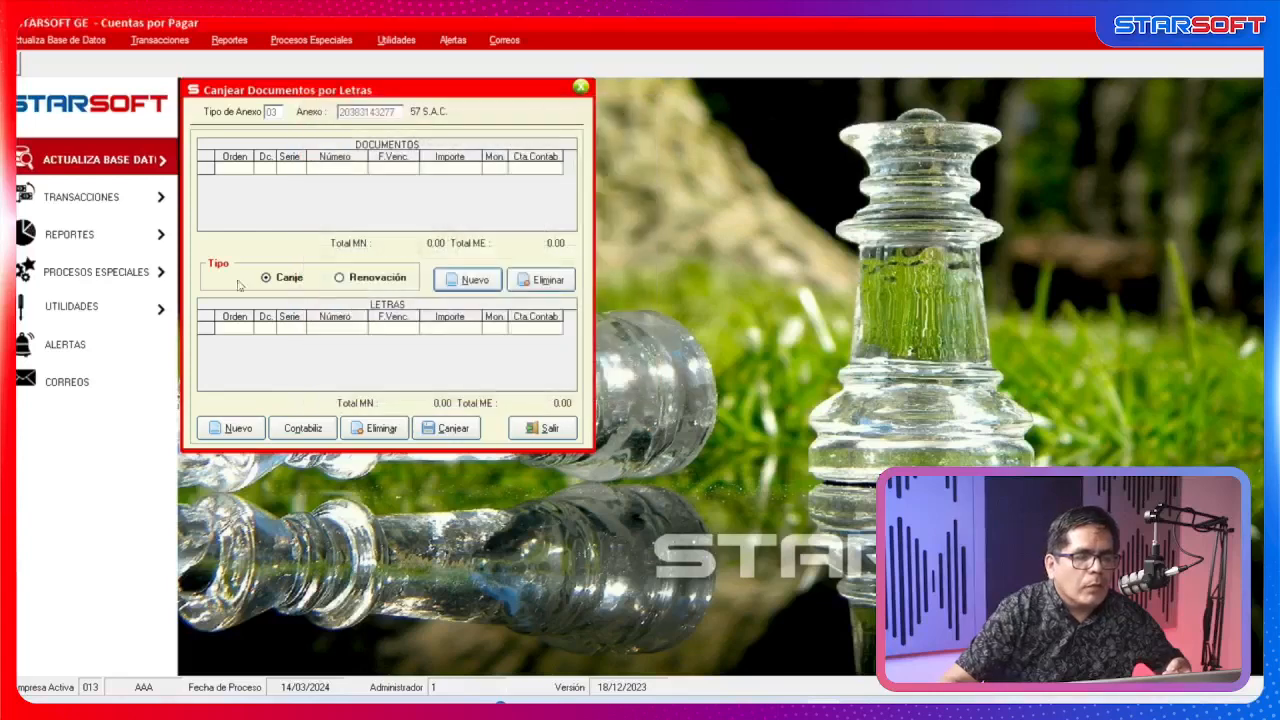
left_click(340, 279)
left_click(462, 284)
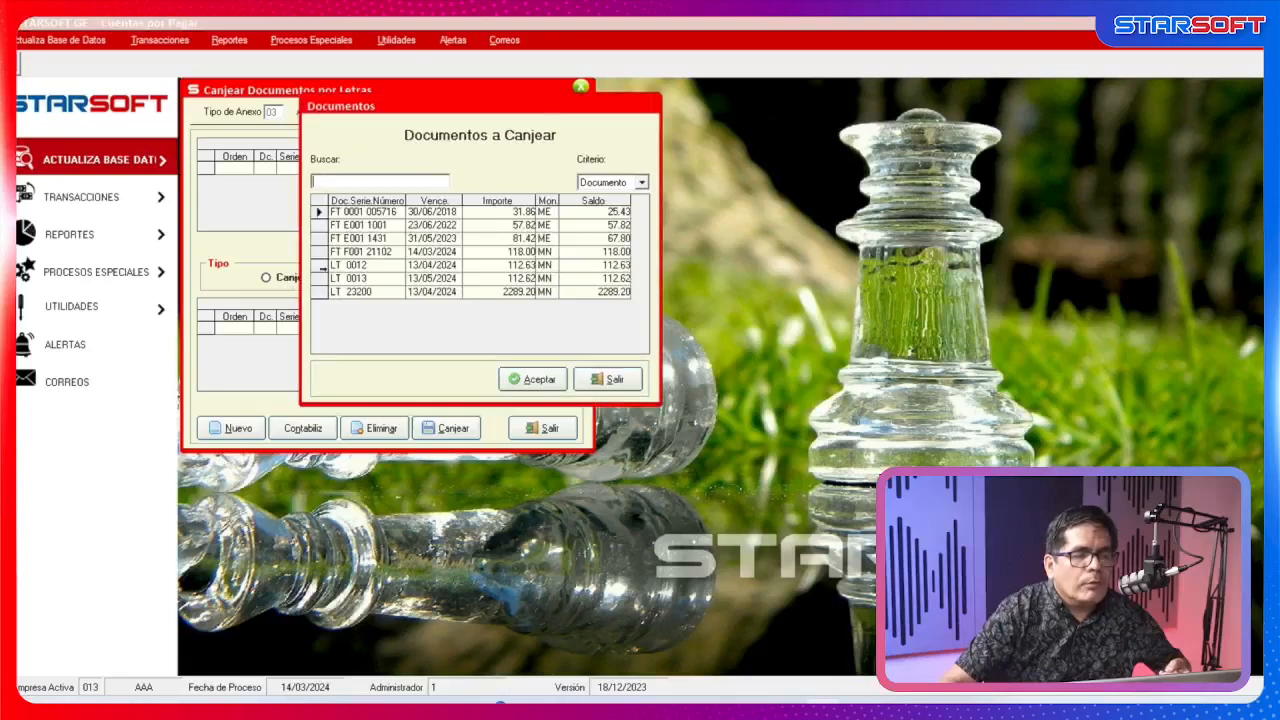
left_click(321, 266)
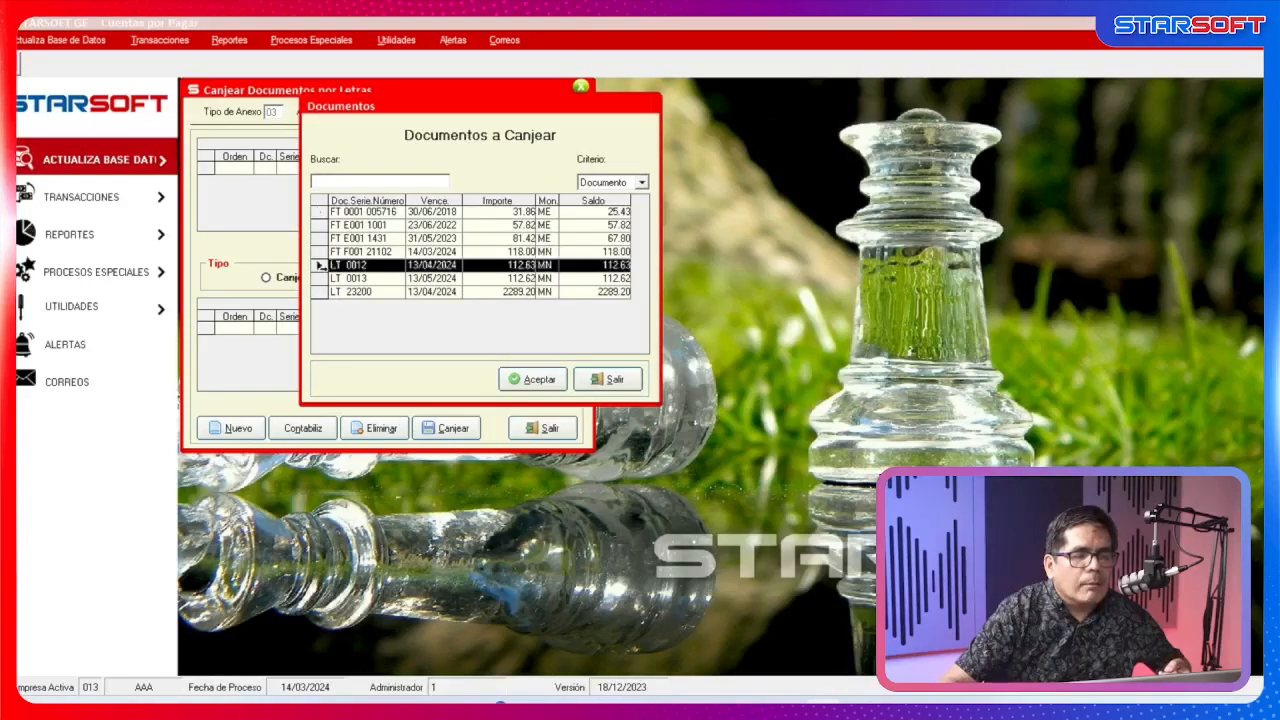
left_click(560, 380)
left_click(748, 240)
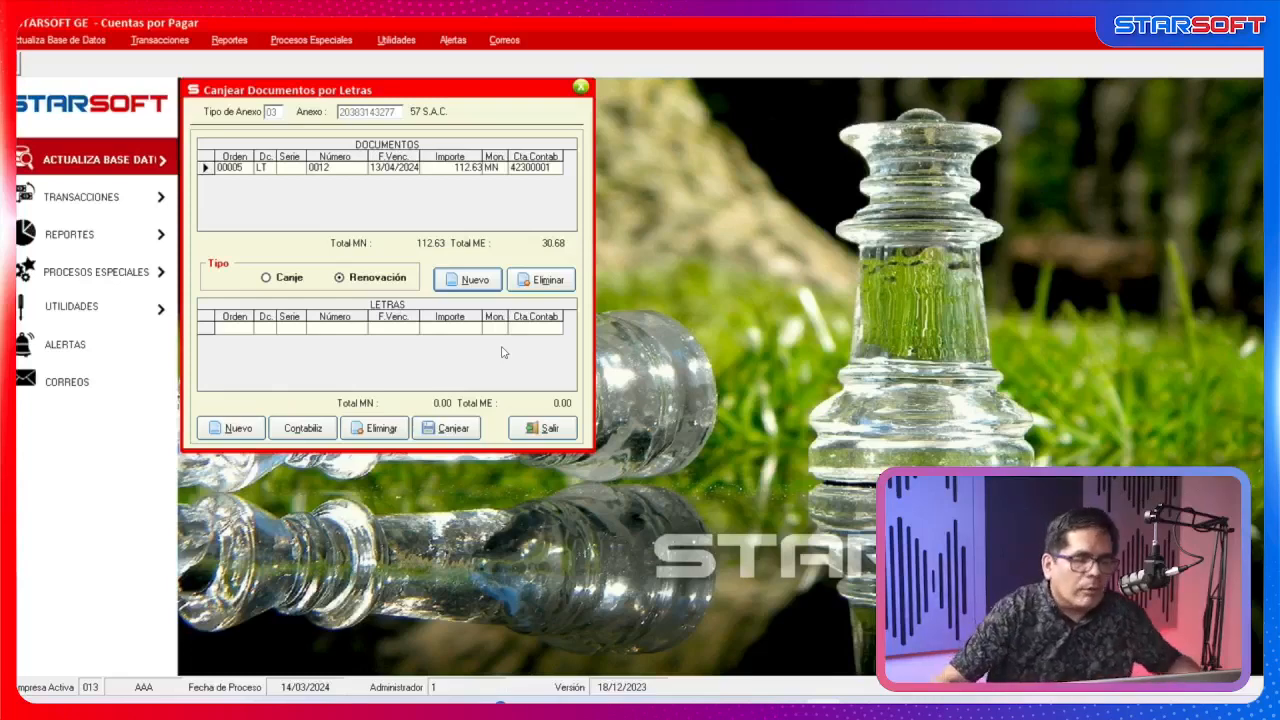
Create the replacement letra for the renewal and save it with letra number 520.
left_click(232, 428)
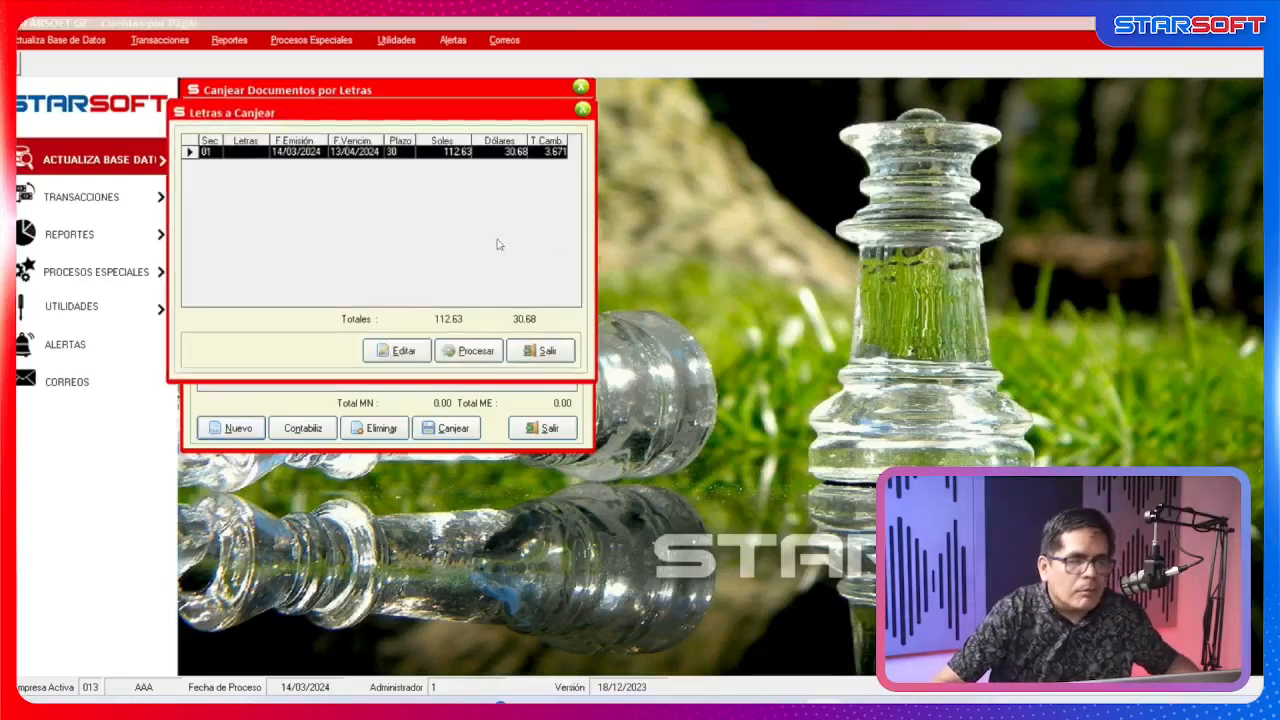
left_click_drag(407, 125, 813, 189)
left_click(832, 412)
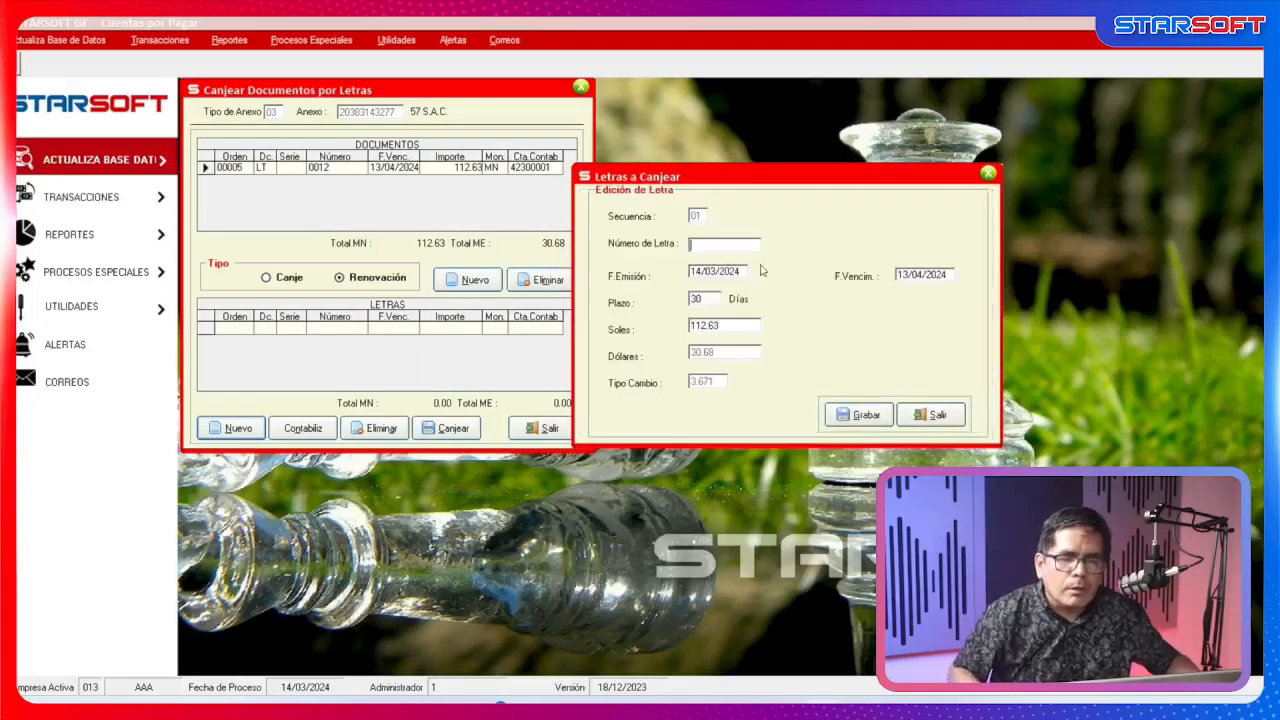
type("520")
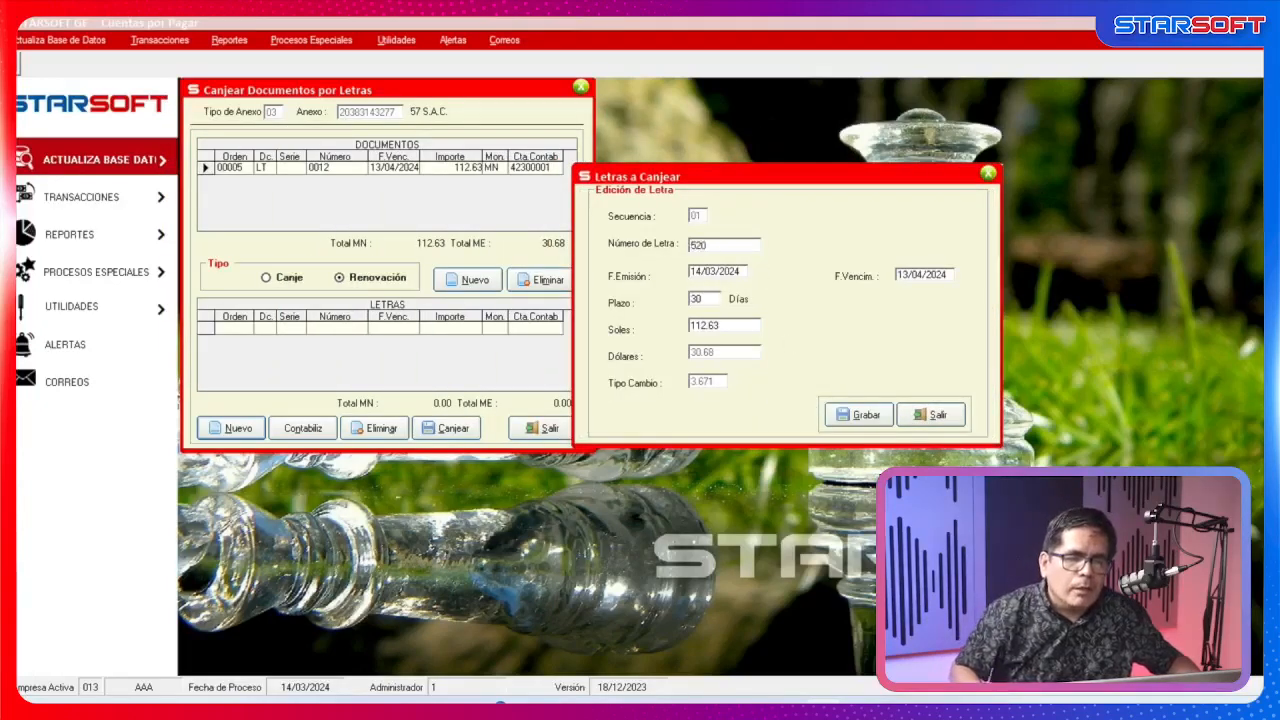
key("Return")
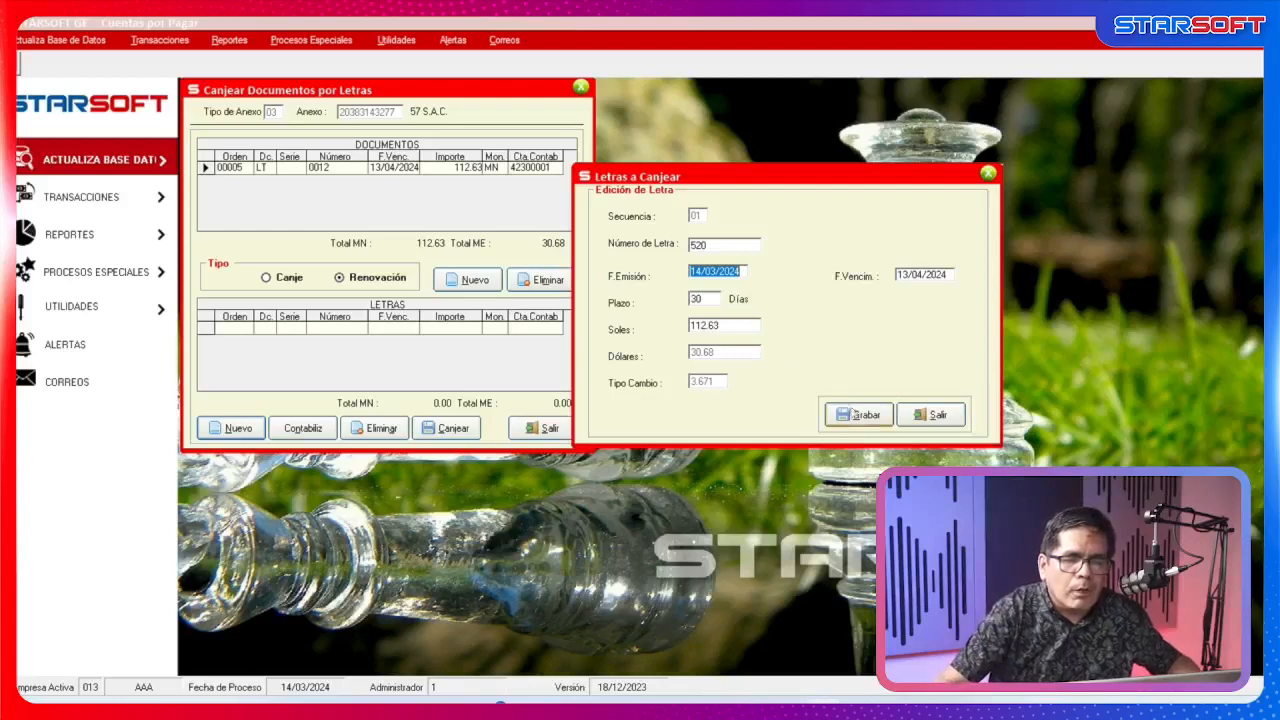
left_click(869, 420)
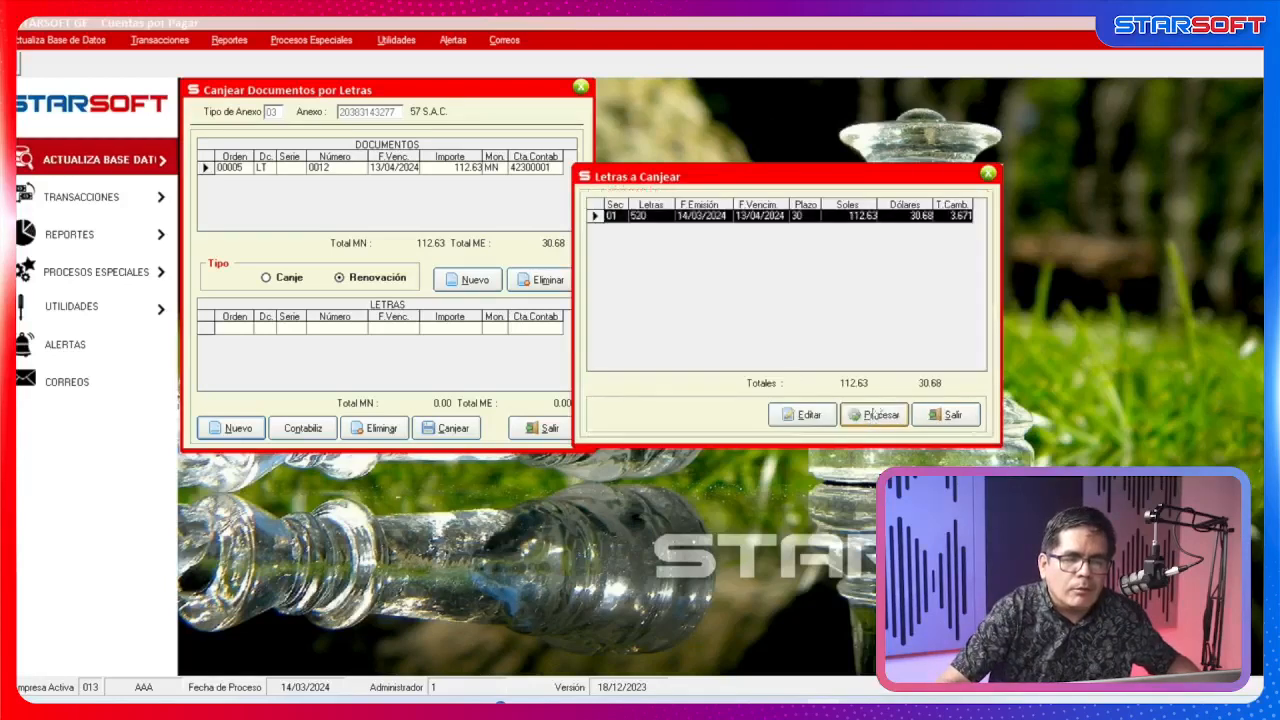
Process letra 520 with the expense concept 0007 LETRAS POR PAGAR MN.
left_click(871, 416)
left_click(640, 414)
double_click(371, 267)
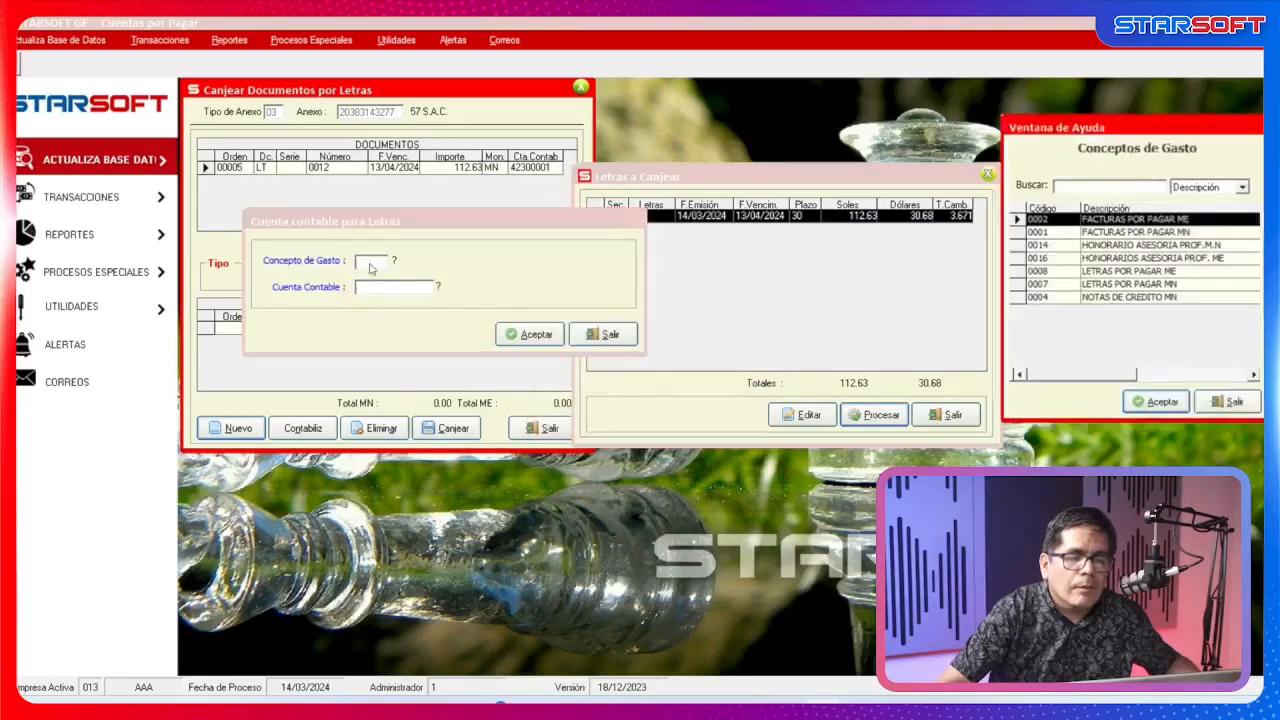
left_click(1155, 290)
left_click(1157, 405)
left_click(530, 334)
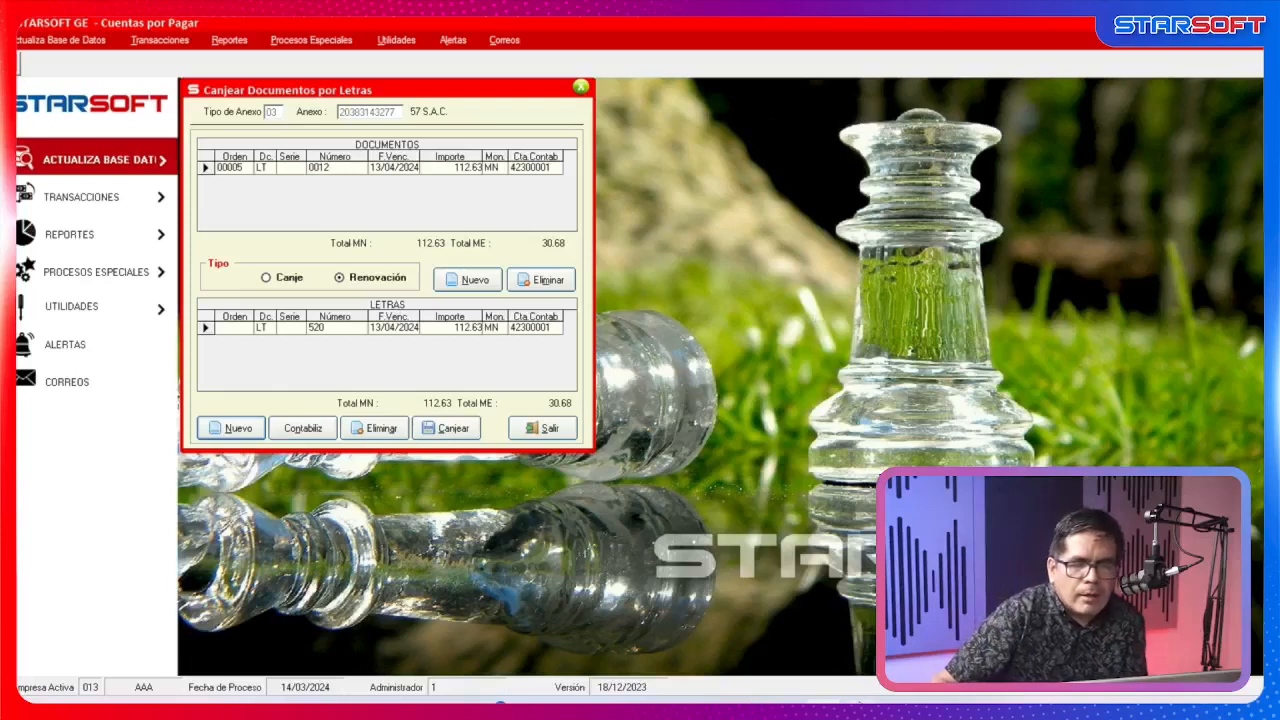
Exchange letra 0012 for letra 520 and confirm the operation.
mouse_move(860, 712)
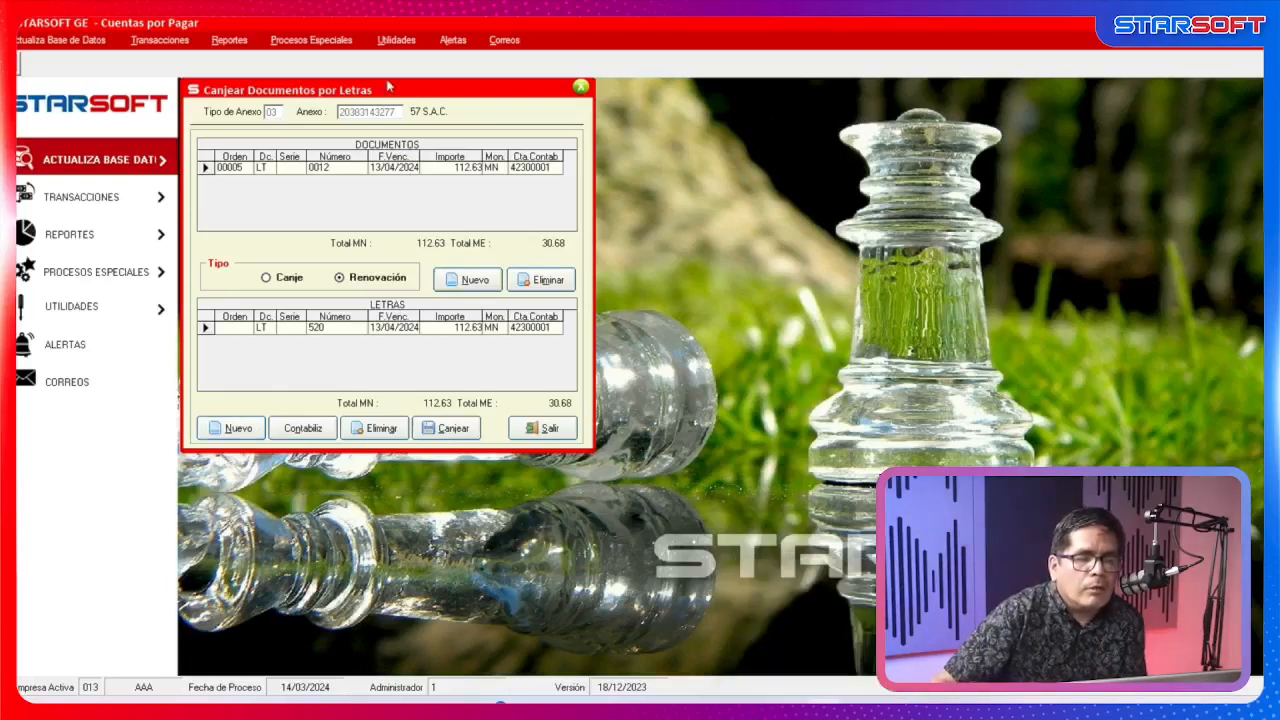
left_click_drag(388, 87, 503, 119)
left_click(561, 462)
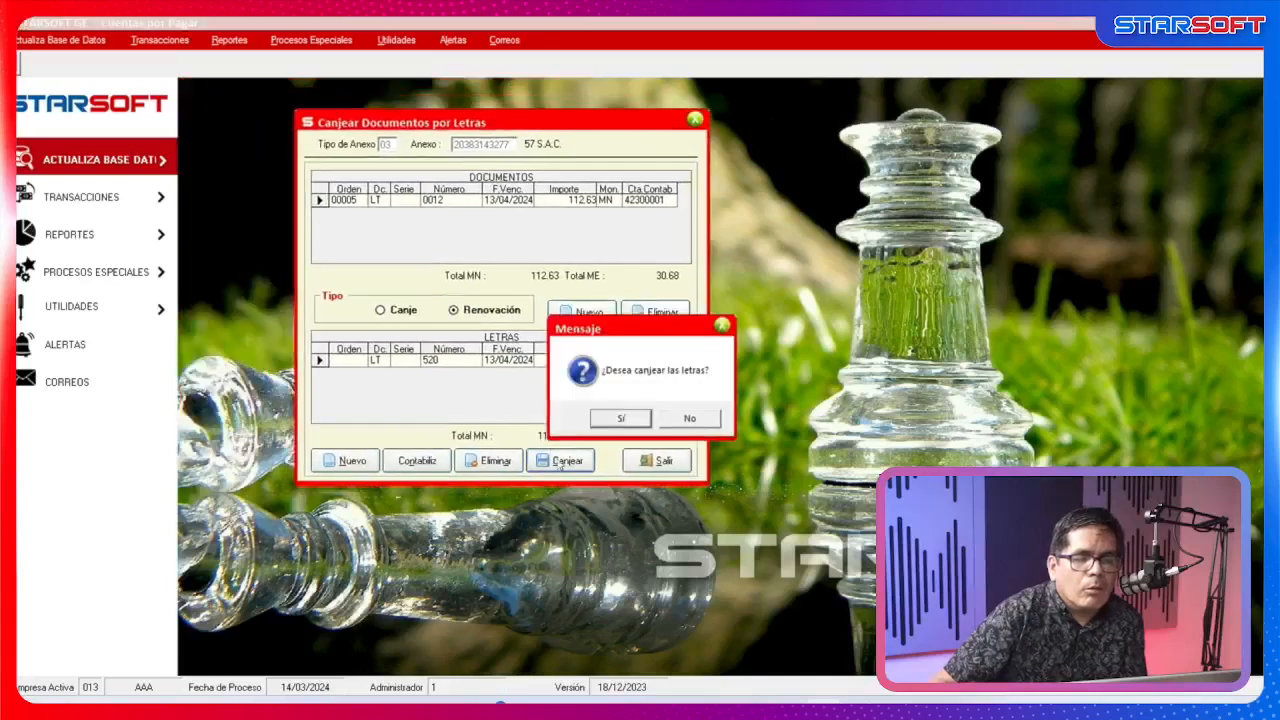
left_click(620, 418)
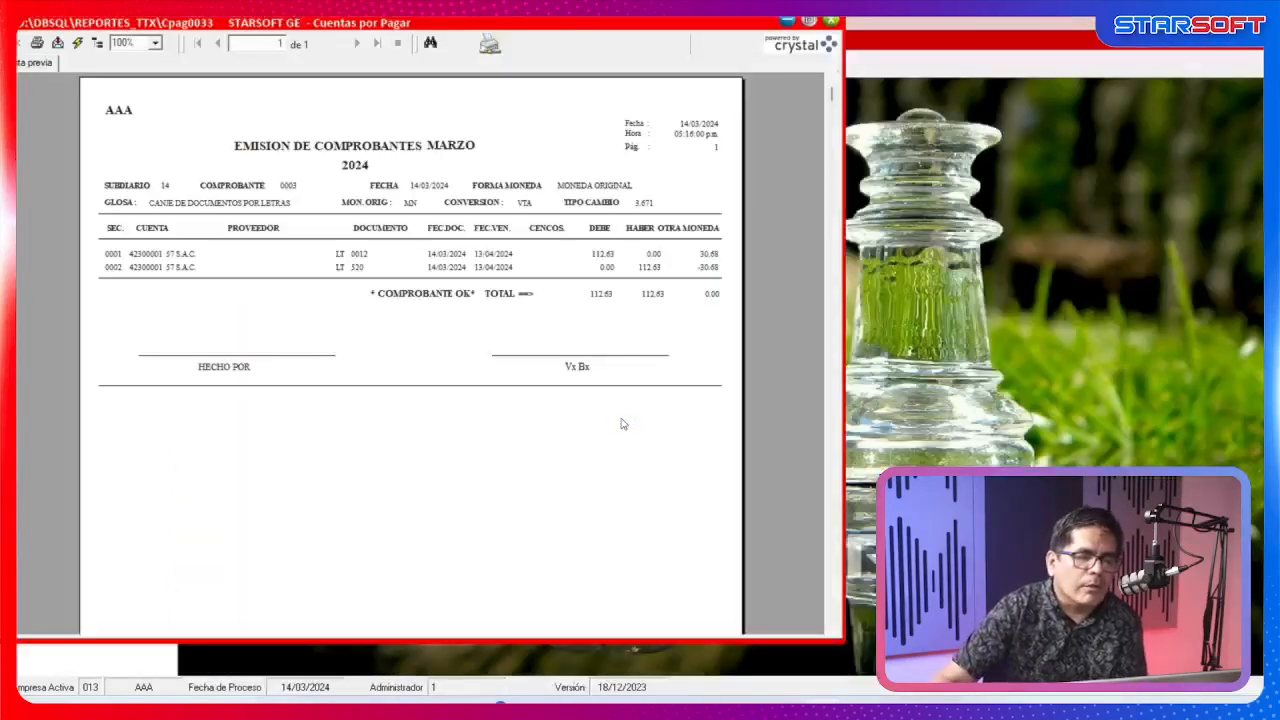
Review the renewal's accounting voucher at 150% zoom, then close the voucher and the exchange window.
left_click(155, 43)
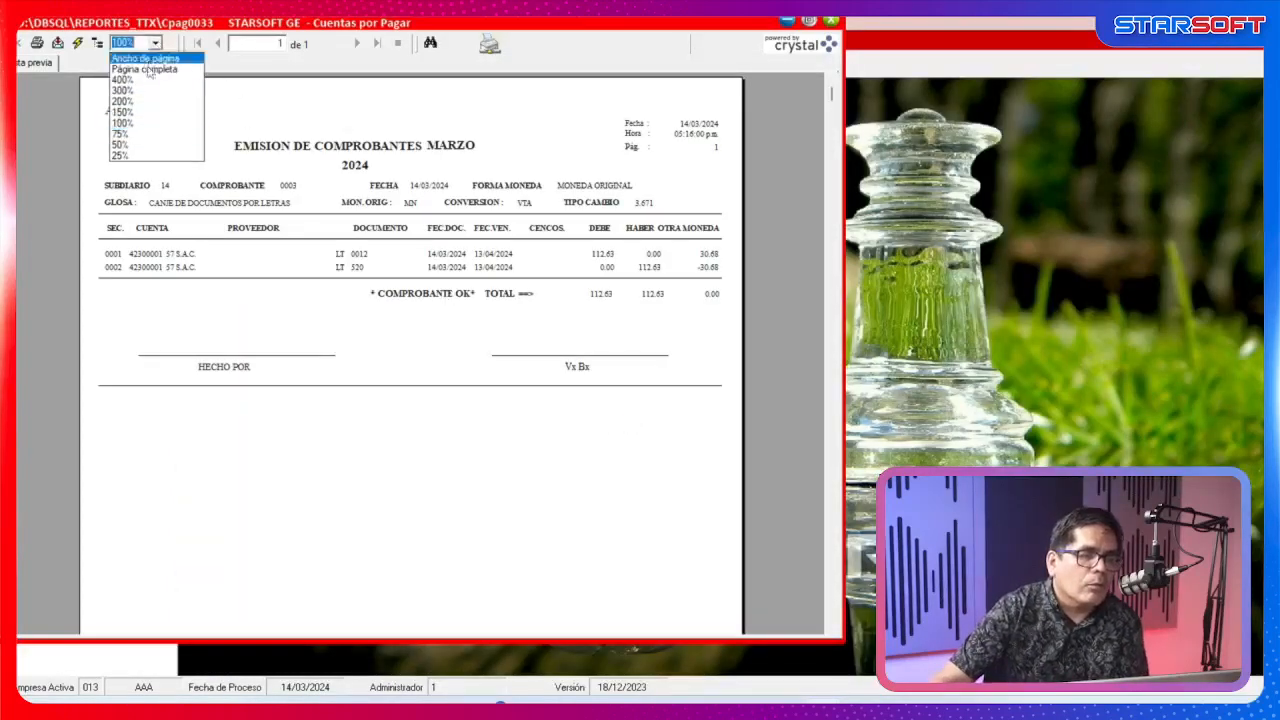
left_click(150, 112)
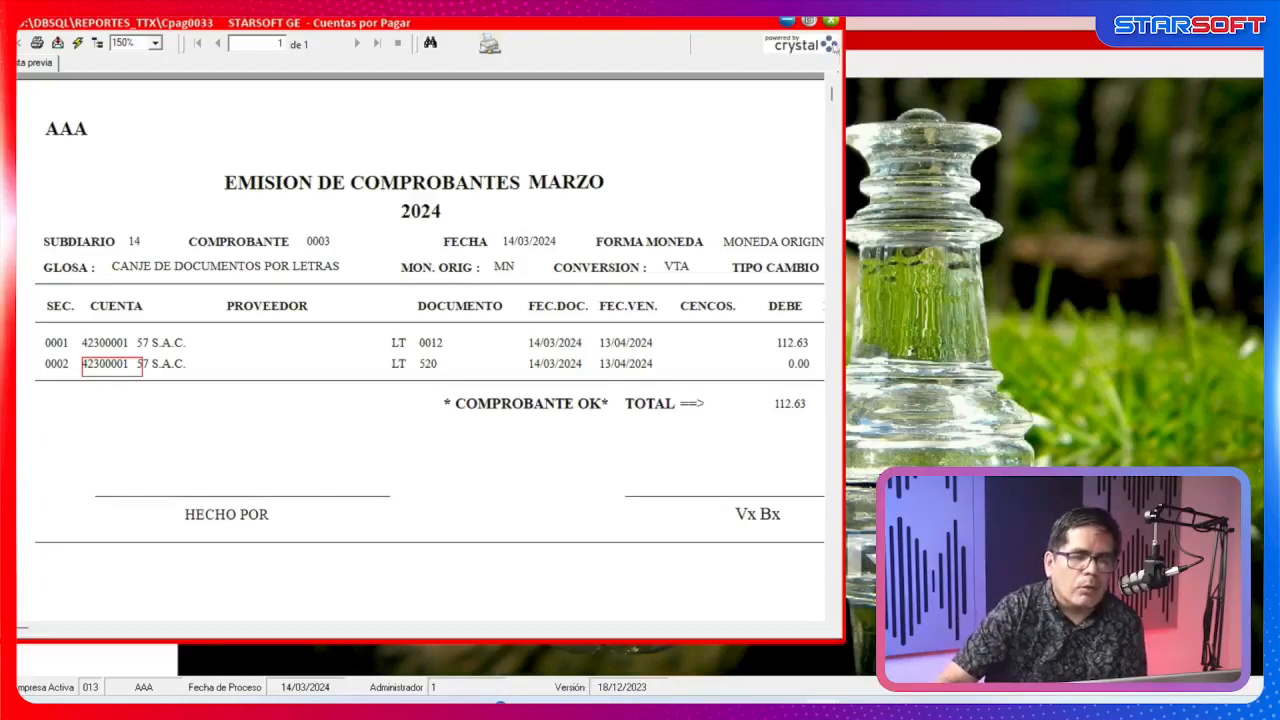
left_click(831, 20)
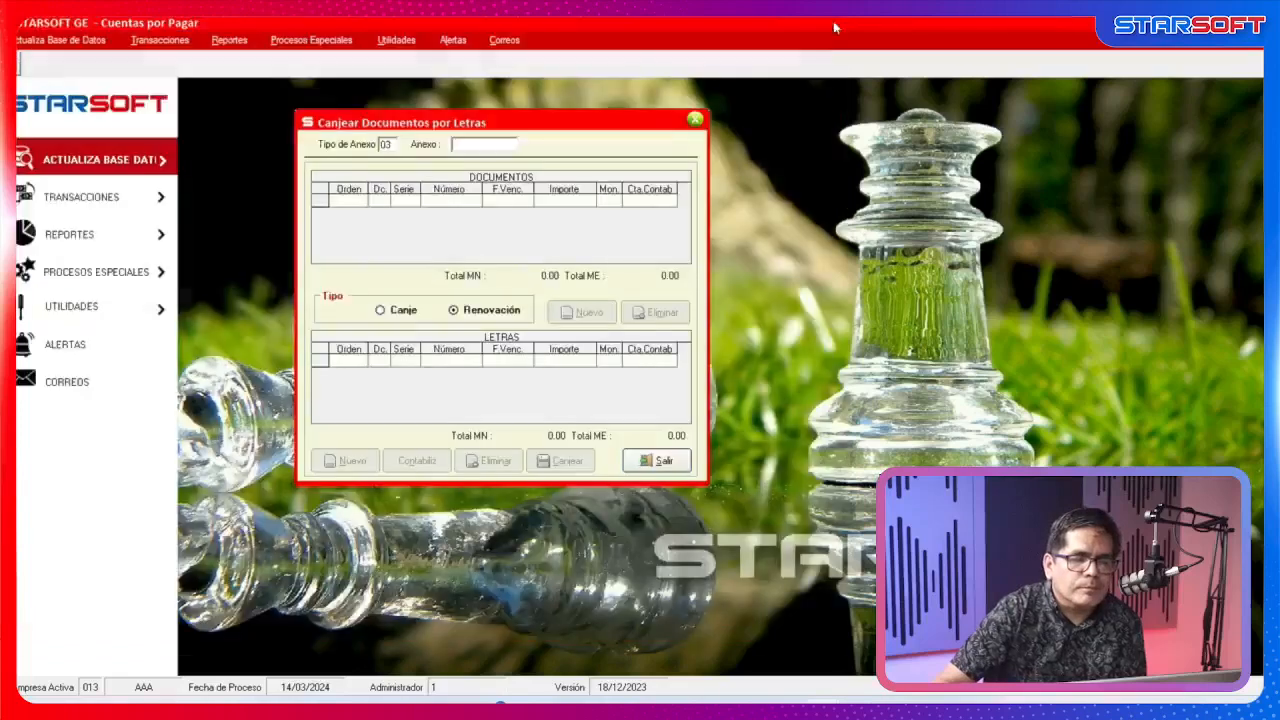
left_click(664, 459)
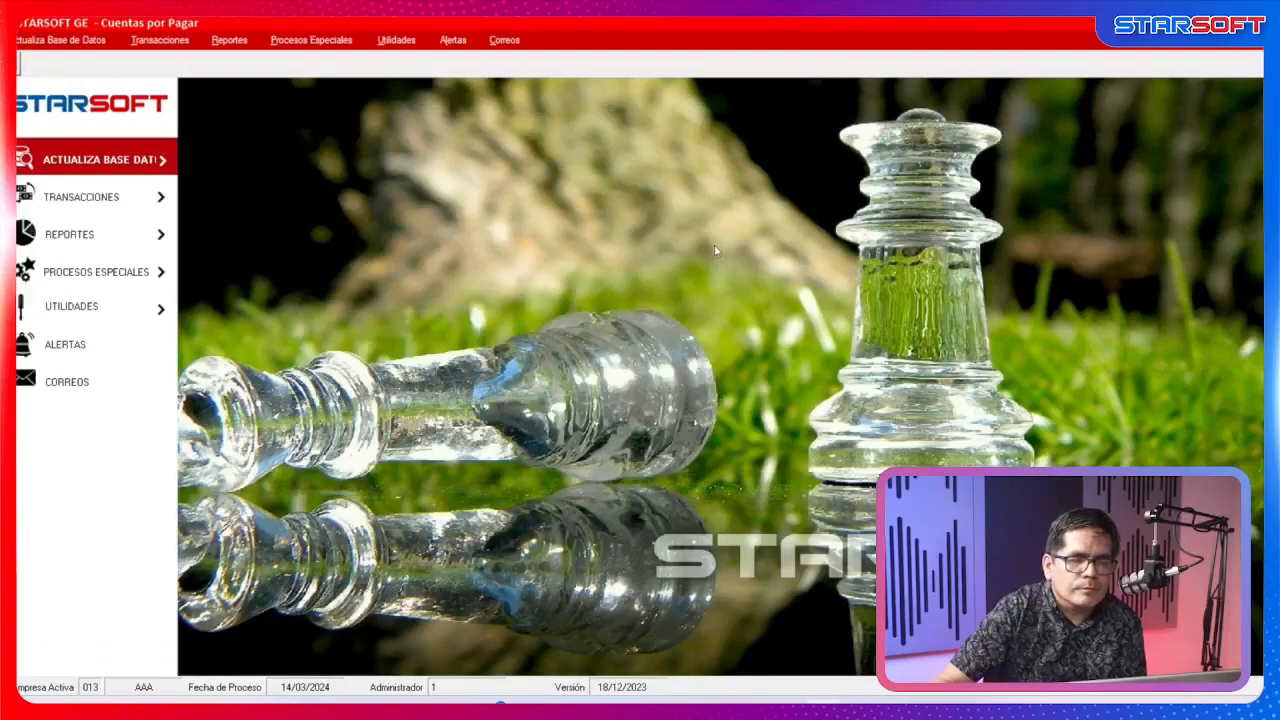
Look through the accounts payable general concepts table and locate the PROGRAMACION concept.
left_click(179, 44)
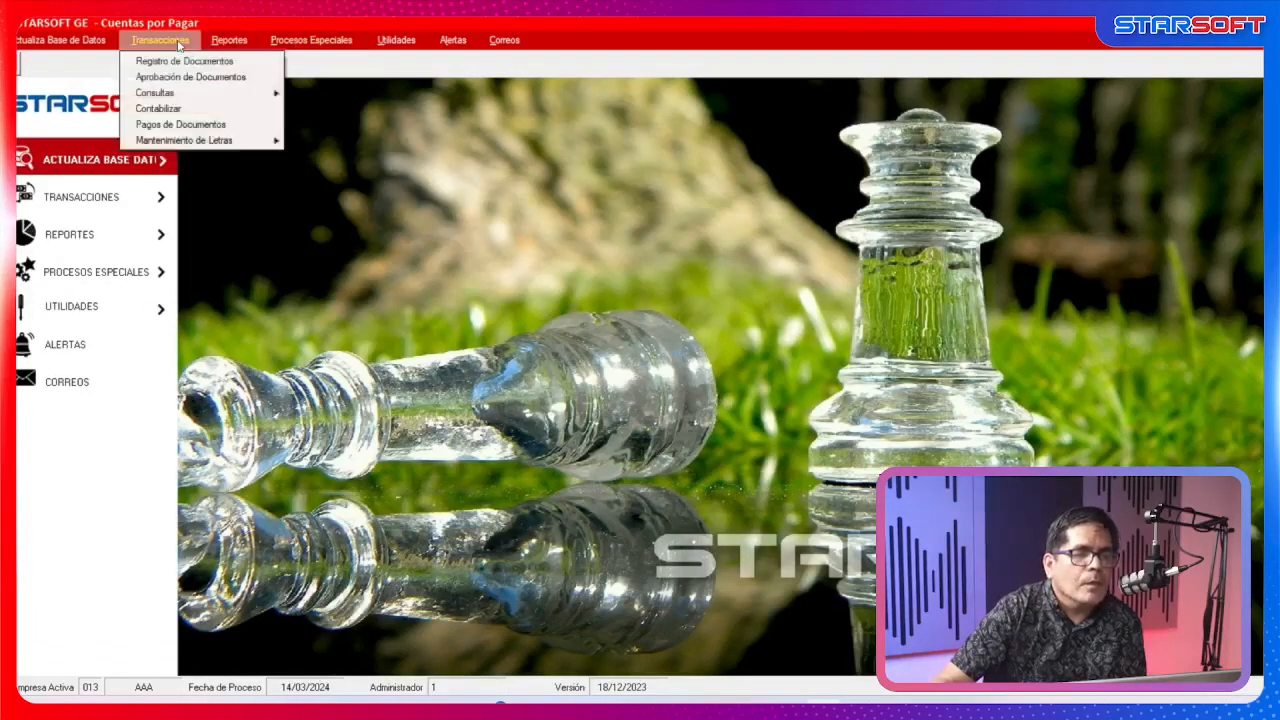
mouse_move(239, 145)
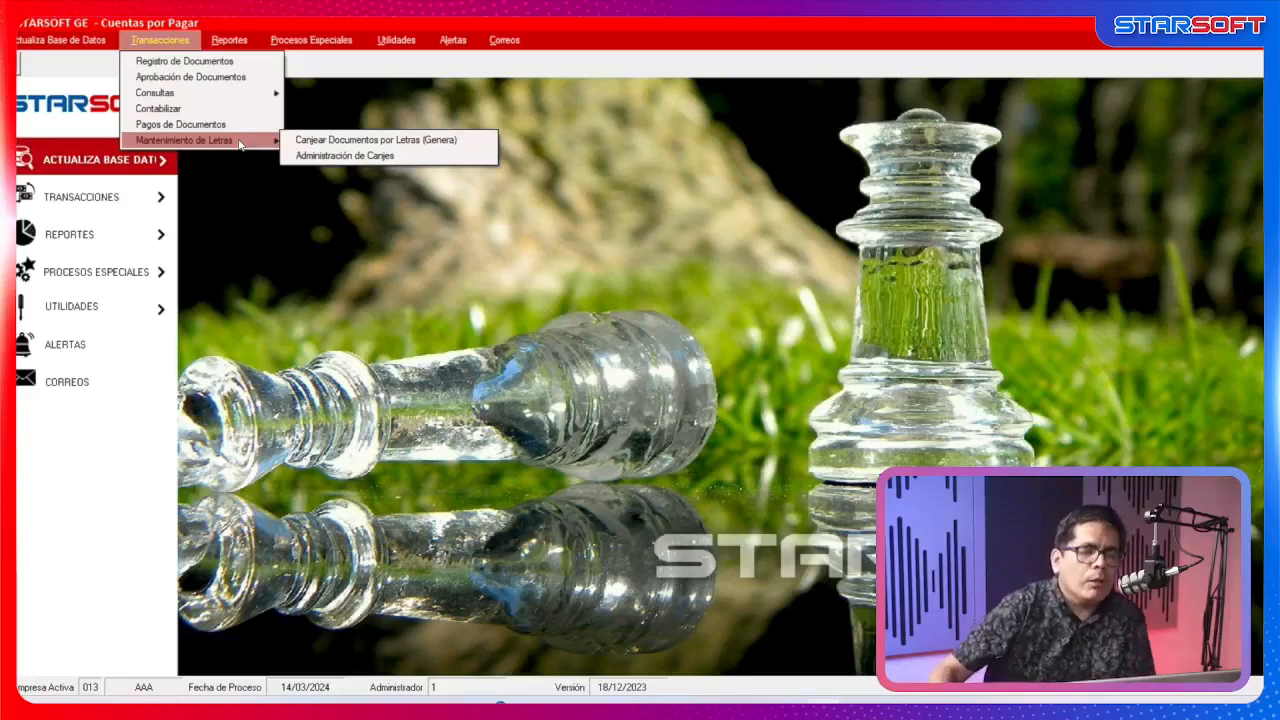
left_click(60, 40)
mouse_move(98, 180)
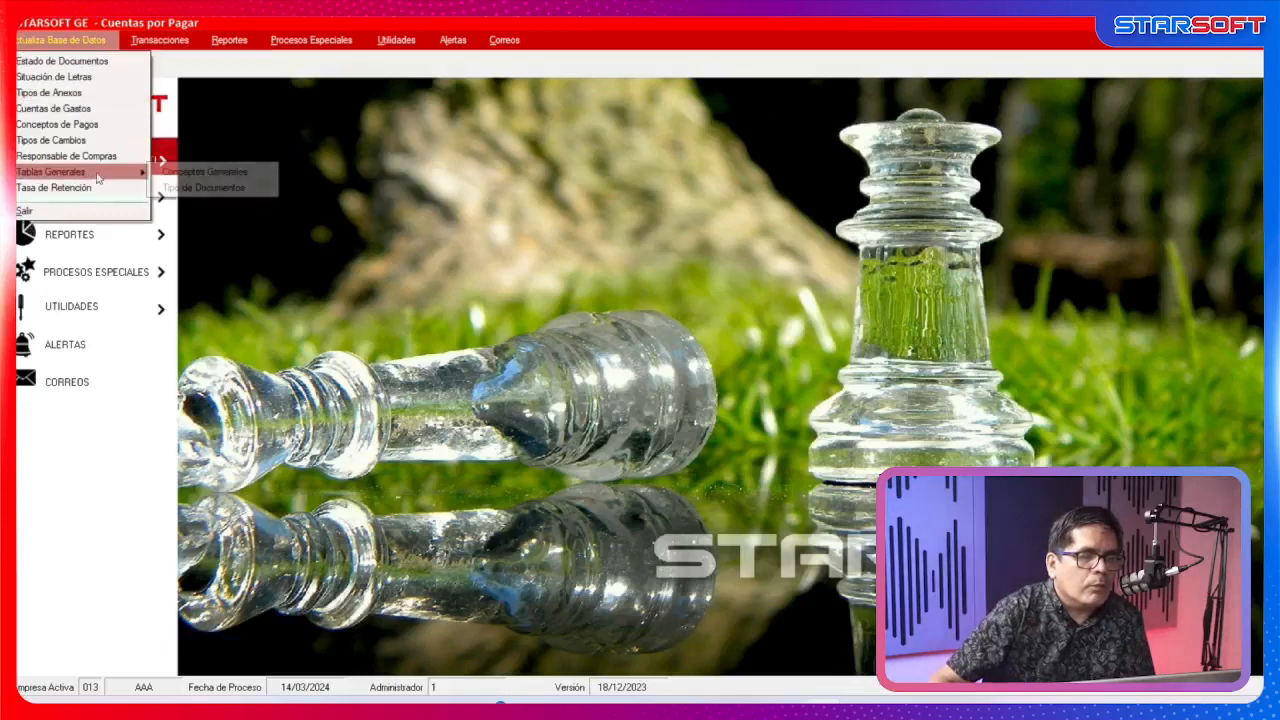
left_click(203, 172)
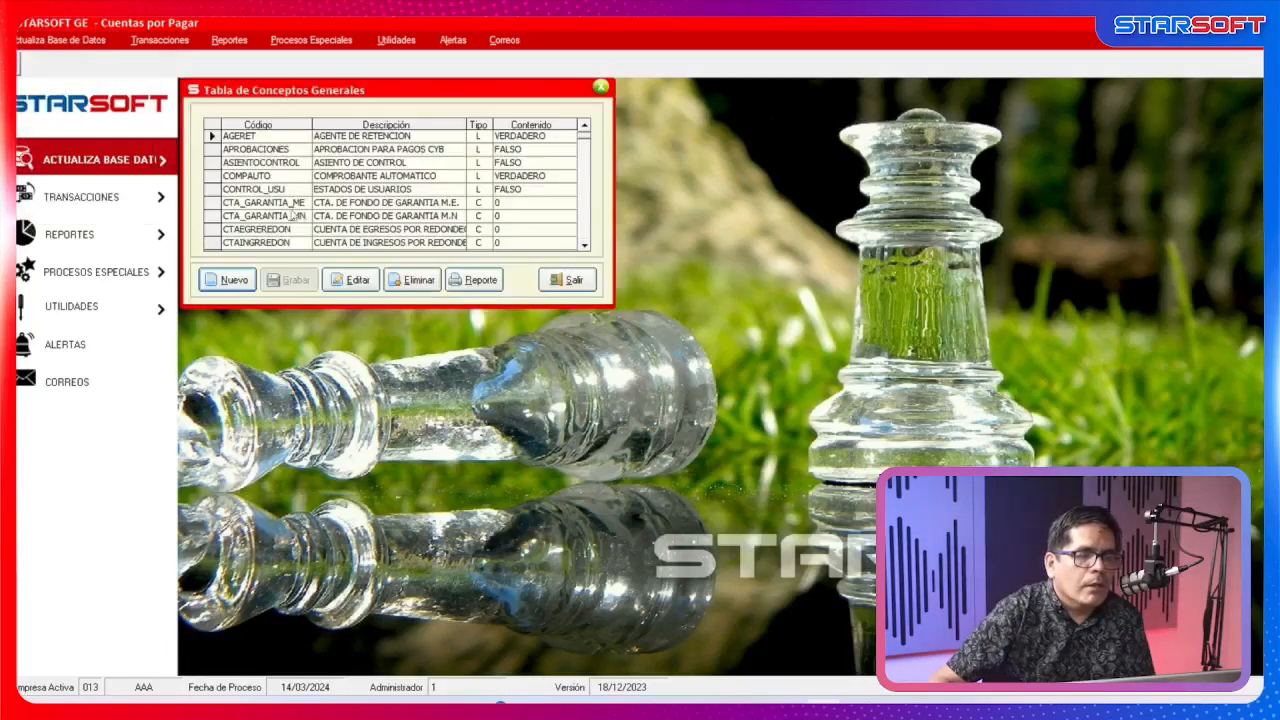
scroll(585, 233, "down", 15)
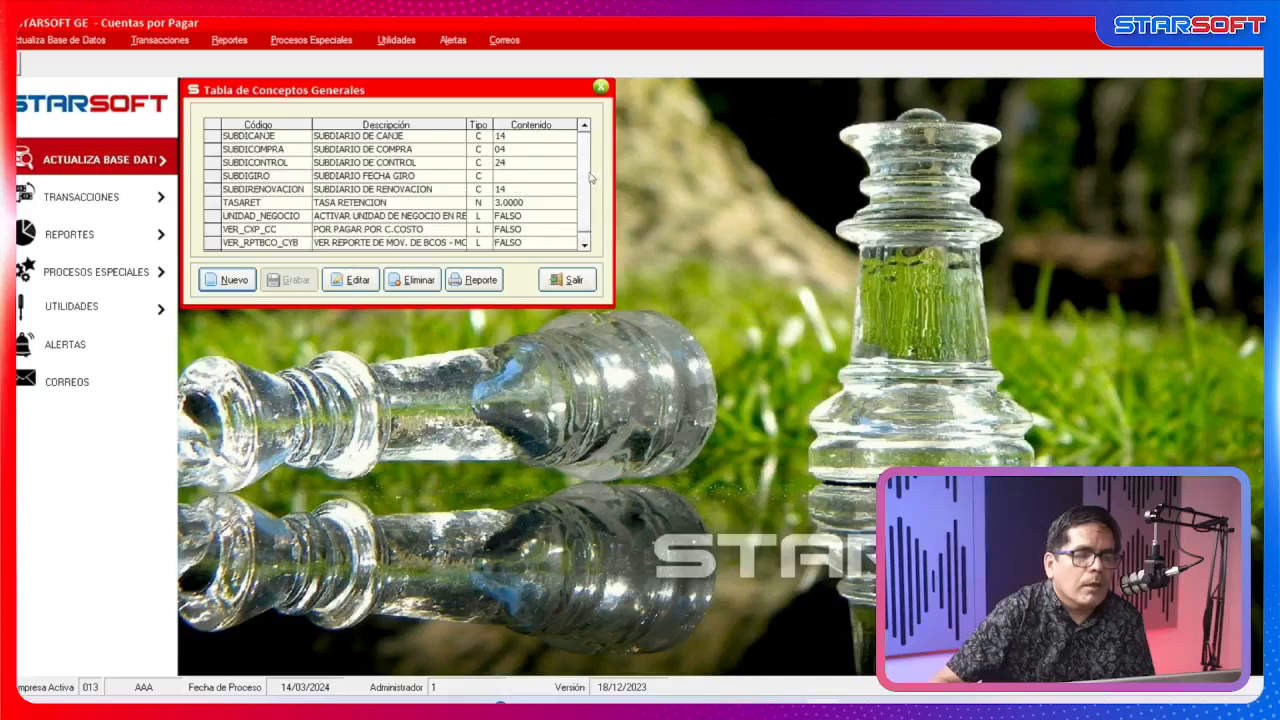
left_click(584, 127)
left_click(584, 127)
left_click(584, 127)
left_click(584, 127)
left_click(584, 127)
left_click(584, 127)
left_click(584, 127)
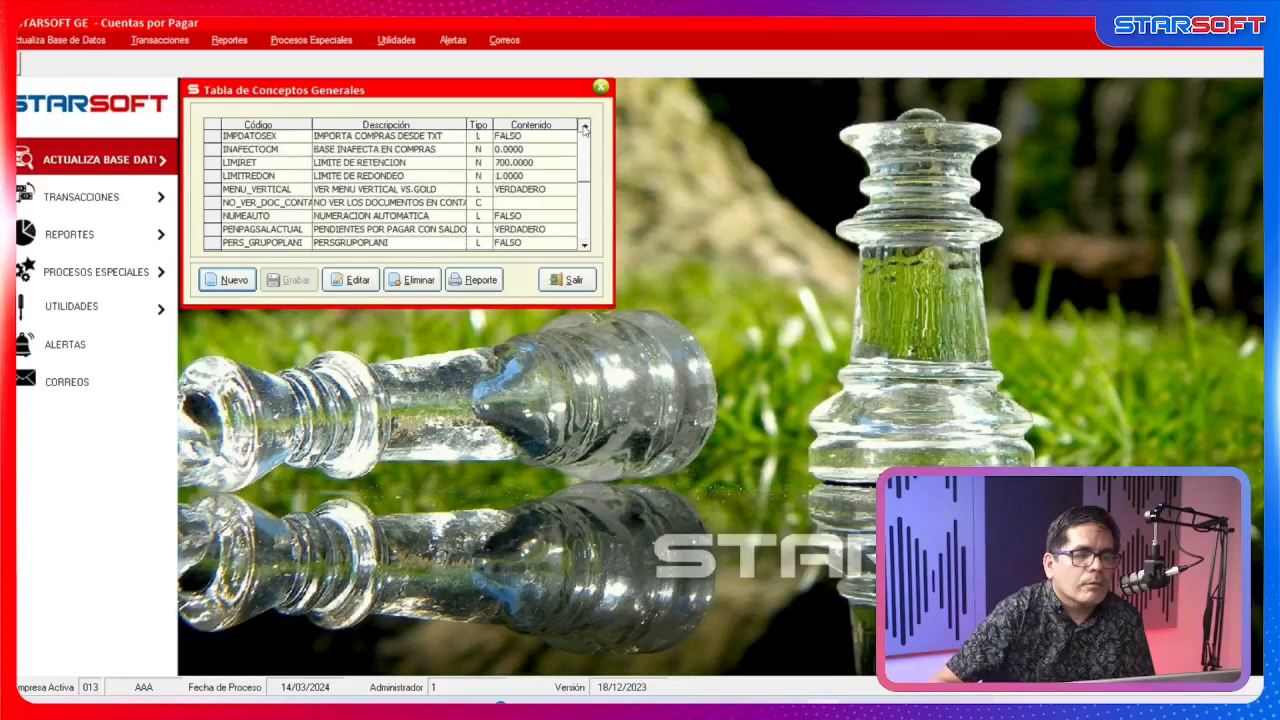
left_click(336, 243)
left_click(584, 247)
left_click(584, 247)
left_click(584, 247)
left_click(584, 247)
left_click(584, 247)
left_click(584, 247)
left_click(584, 247)
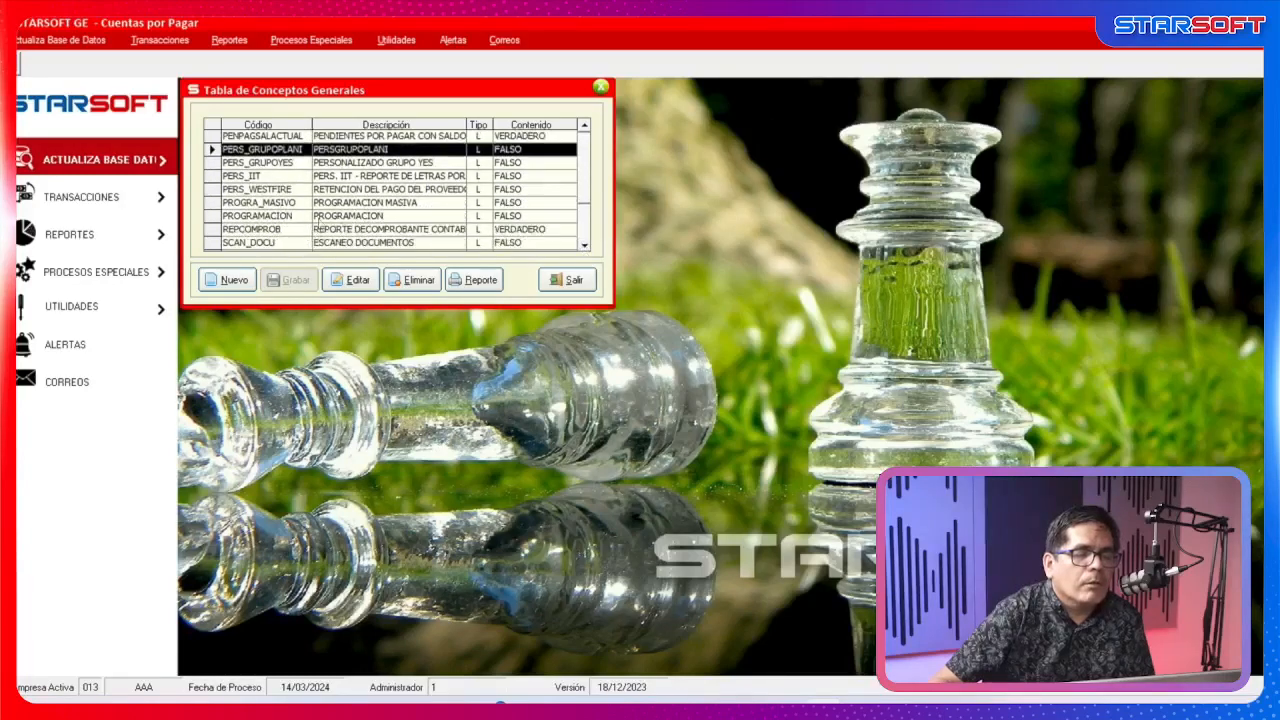
left_click(320, 216)
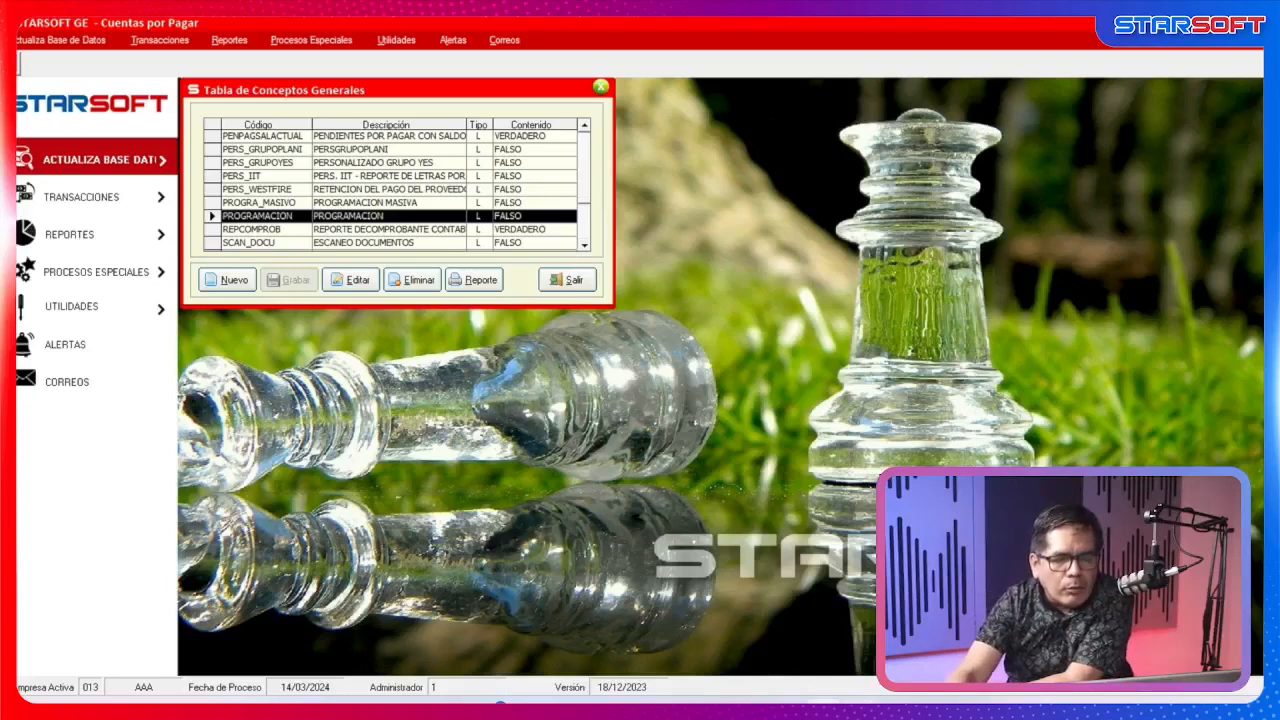
Switch to Caja y Banco and close the bank concepts and general concepts windows.
mouse_move(826, 700)
left_click(826, 625)
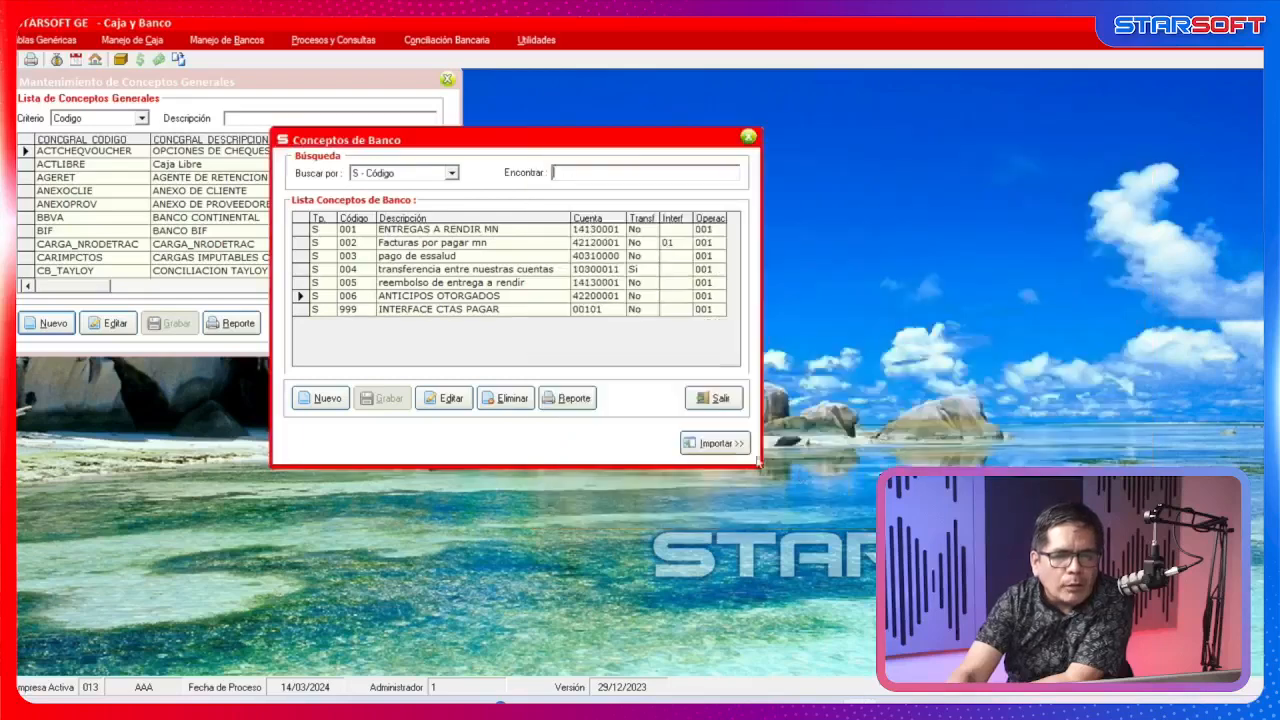
left_click(716, 398)
left_click(408, 323)
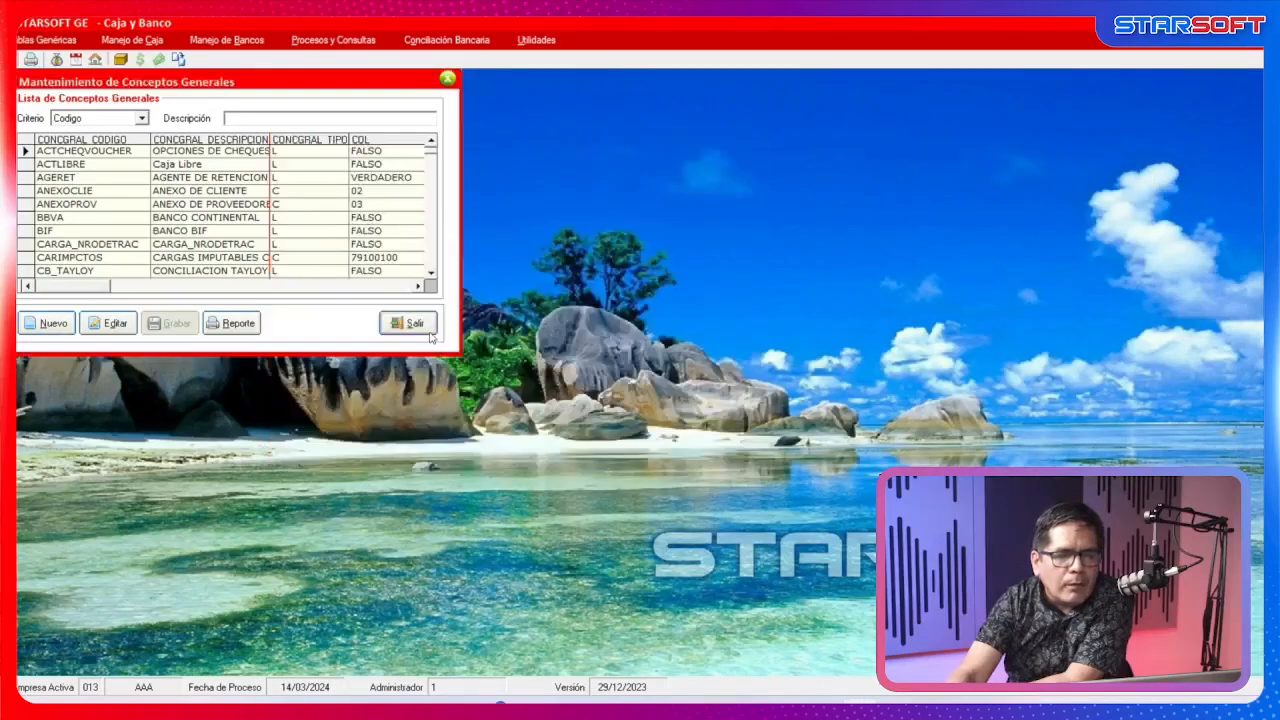
Open the bank operations register for bank 002 BANCO DE CREDITO MN - LIMA.
left_click(227, 40)
mouse_move(241, 83)
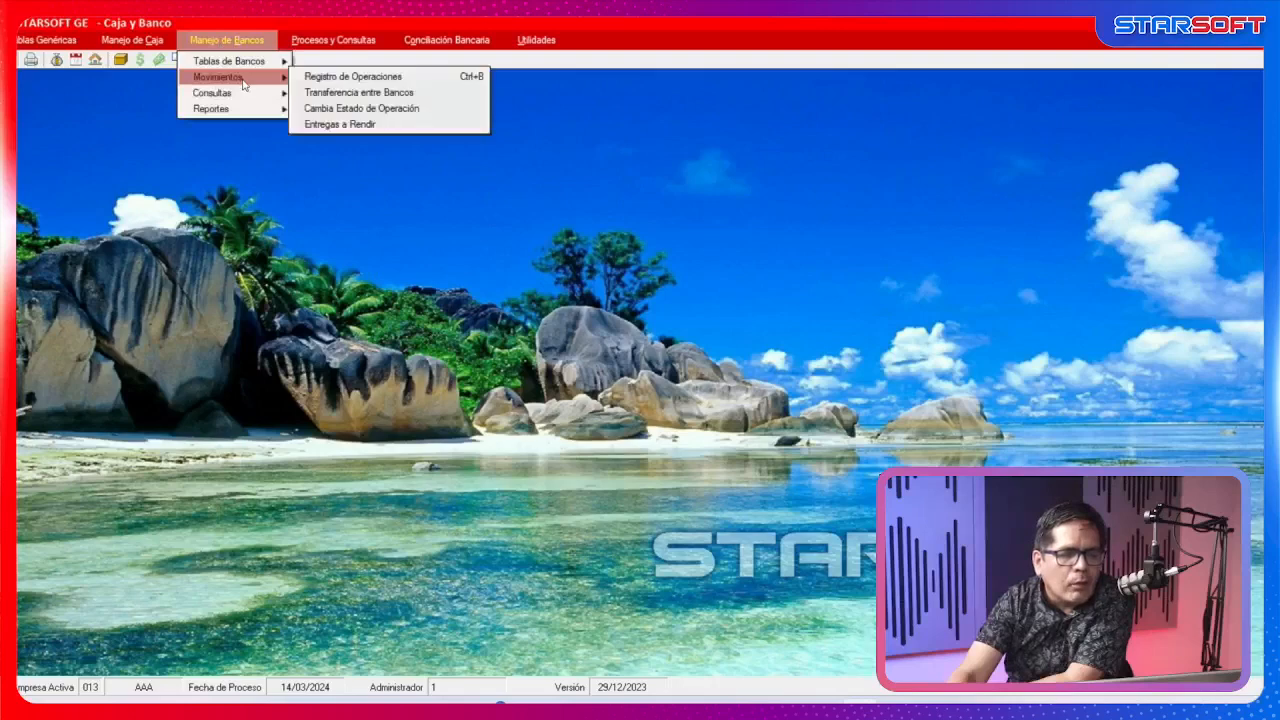
left_click(338, 77)
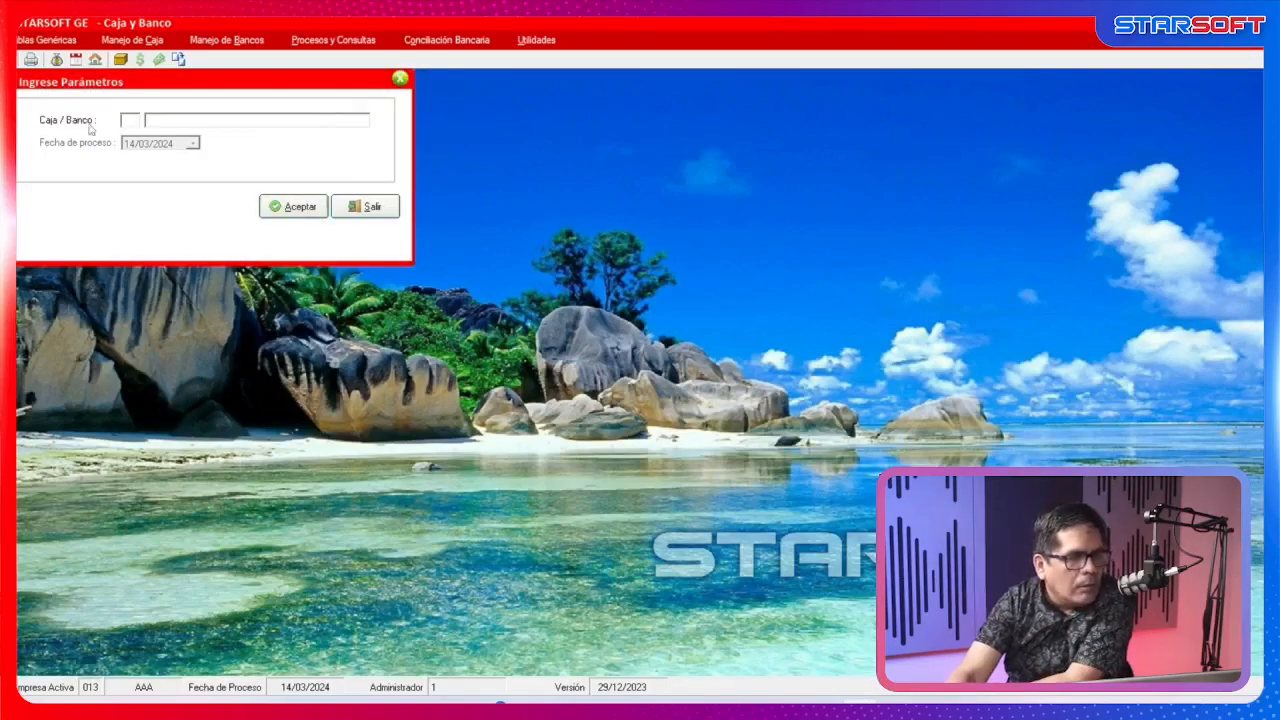
double_click(131, 120)
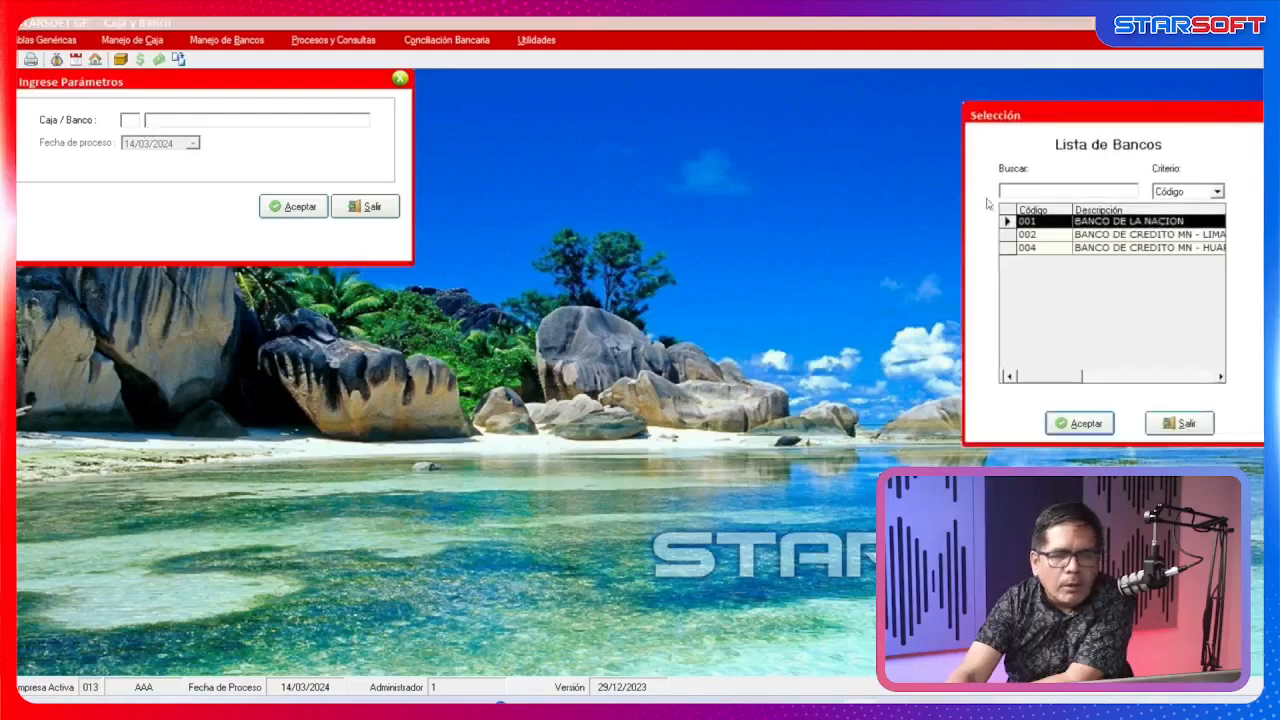
left_click(1120, 236)
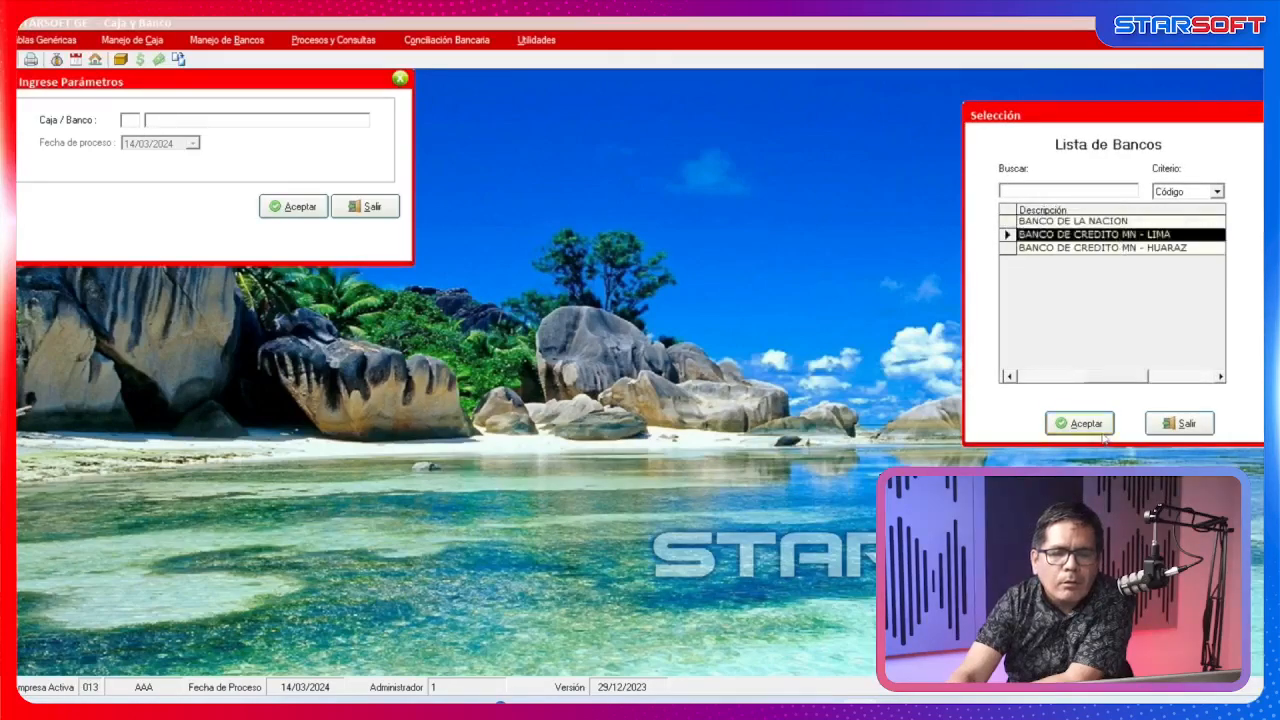
left_click(1098, 430)
left_click(292, 207)
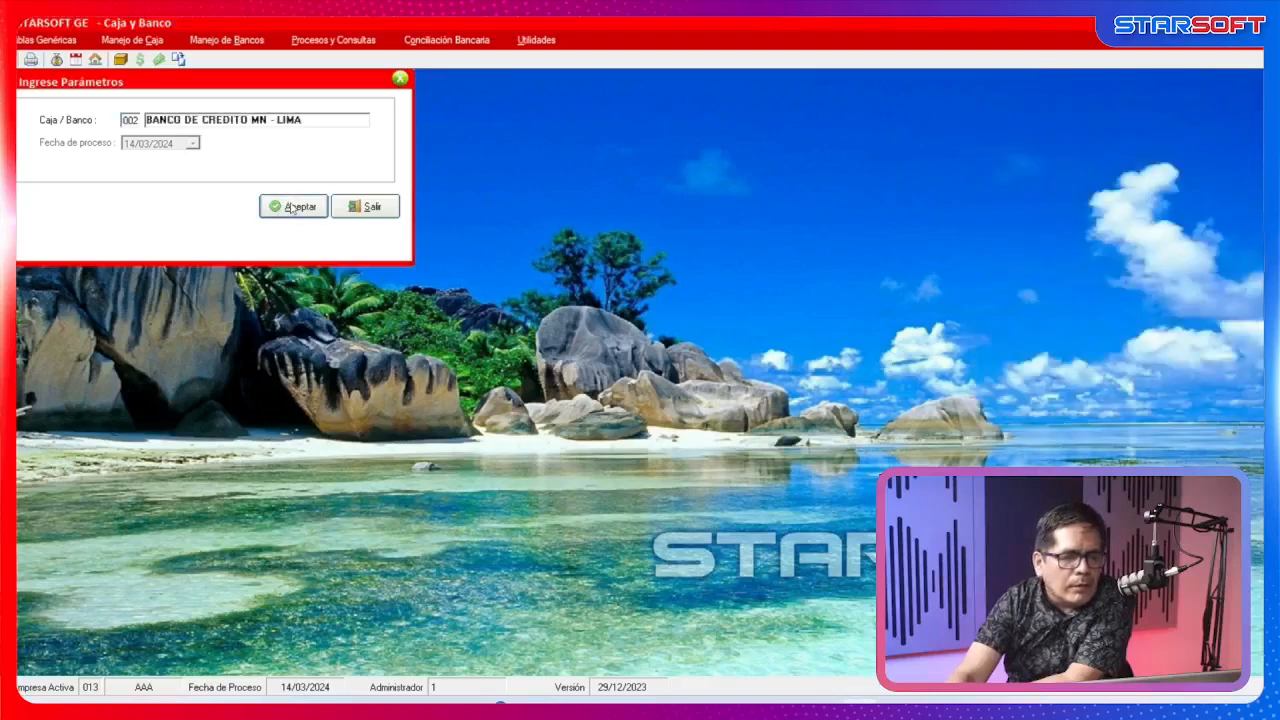
Start a new bank movement of type Salida with operation 002 interface de cxp.
left_click(52, 459)
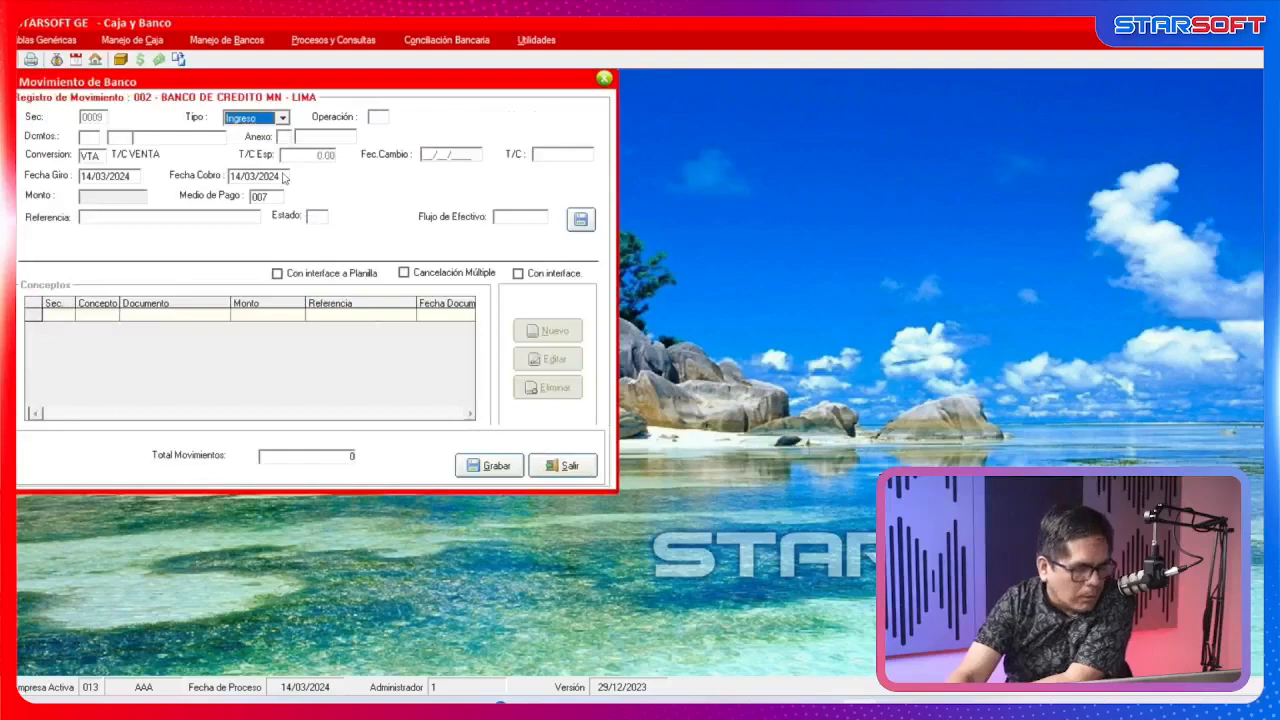
left_click_drag(351, 84, 523, 109)
left_click(457, 142)
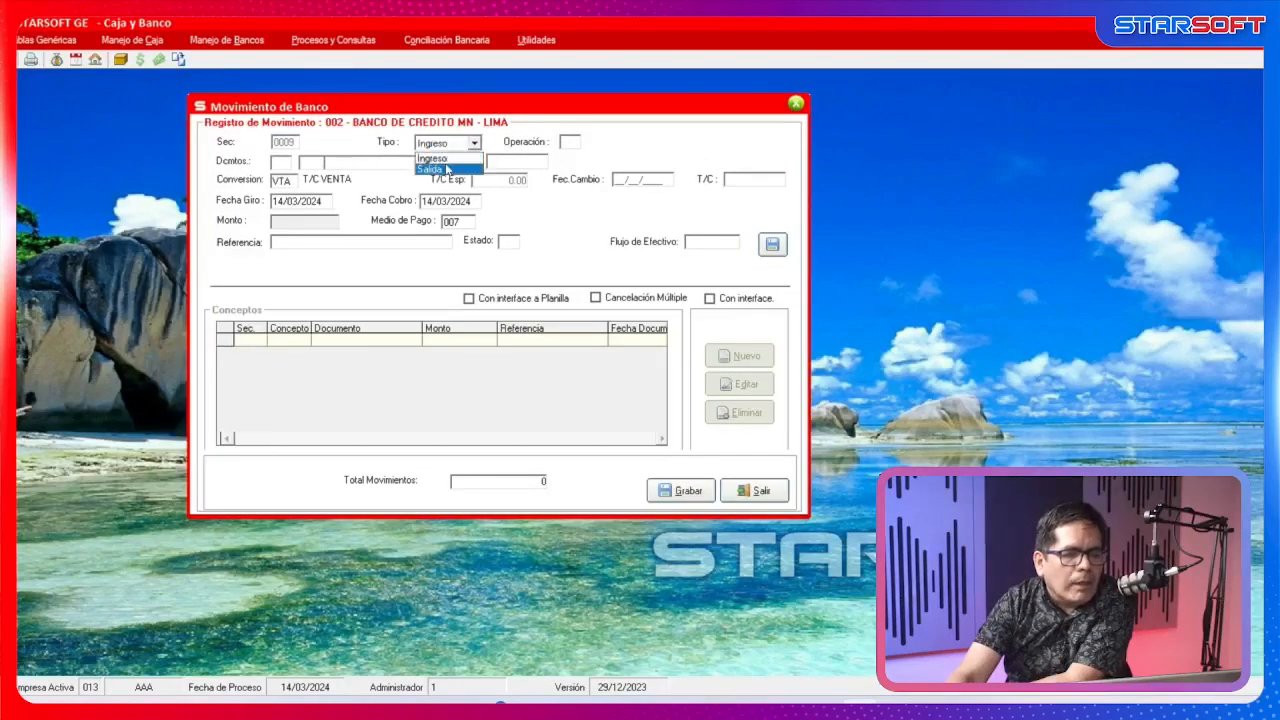
left_click(447, 169)
left_click(568, 146)
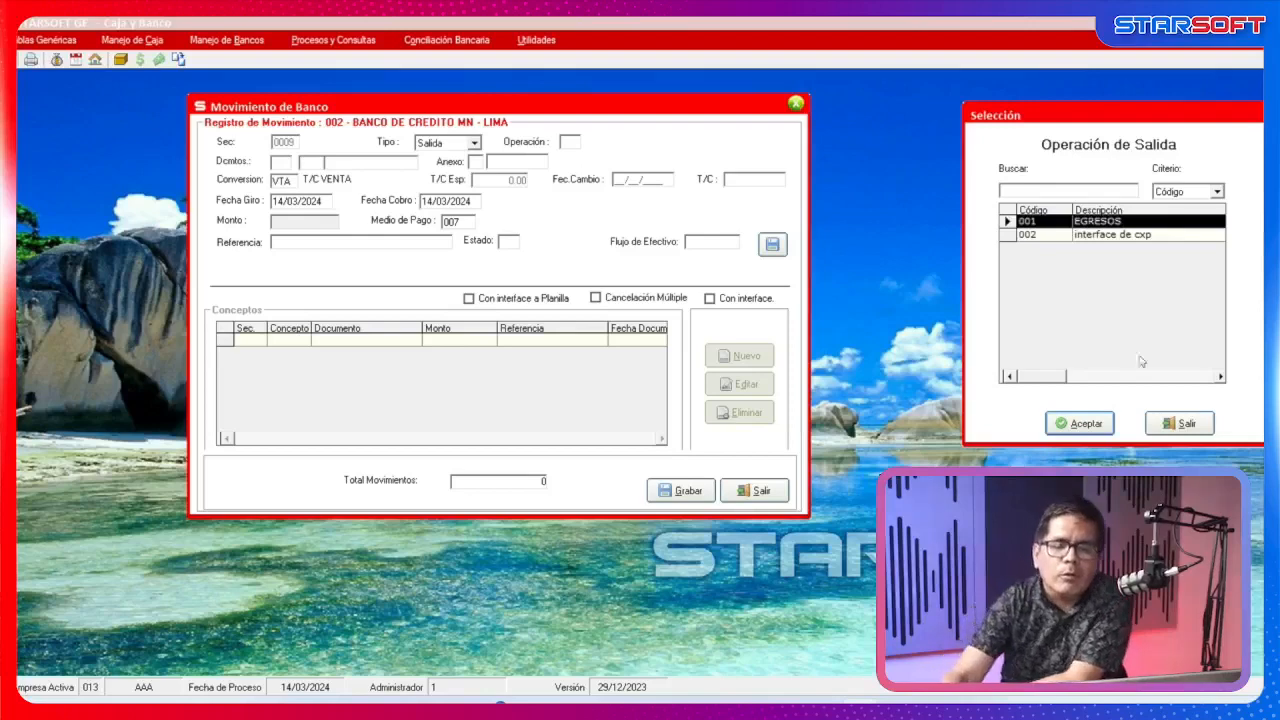
left_click(1145, 236)
left_click(1078, 423)
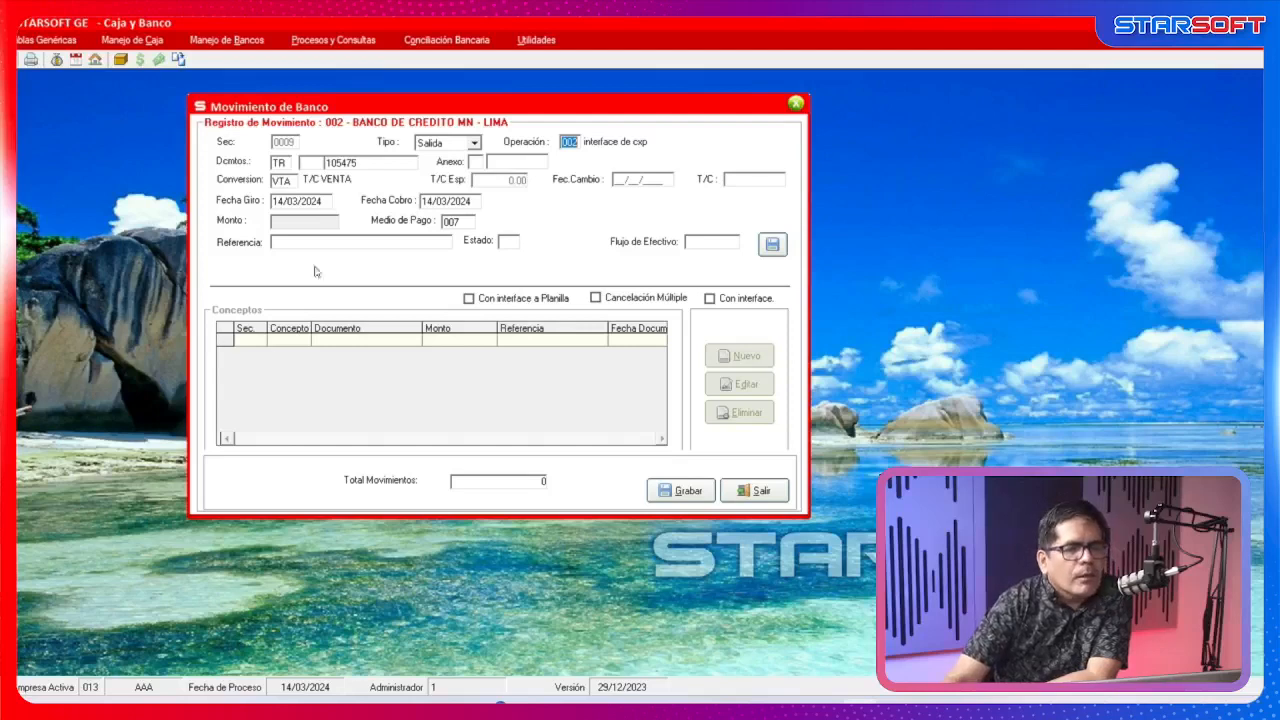
Assign annex type 03 PROVEEDORES and supplier 57 S.A.C. to the bank movement.
key("Return")
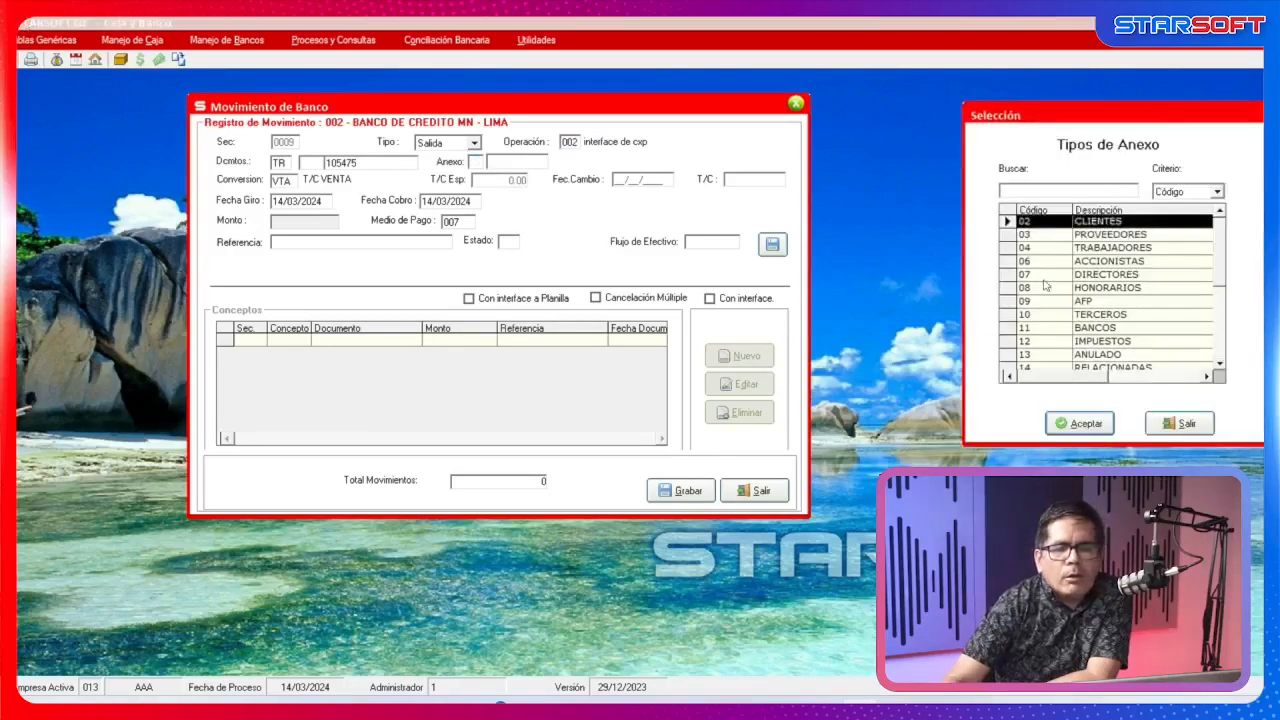
left_click(1077, 237)
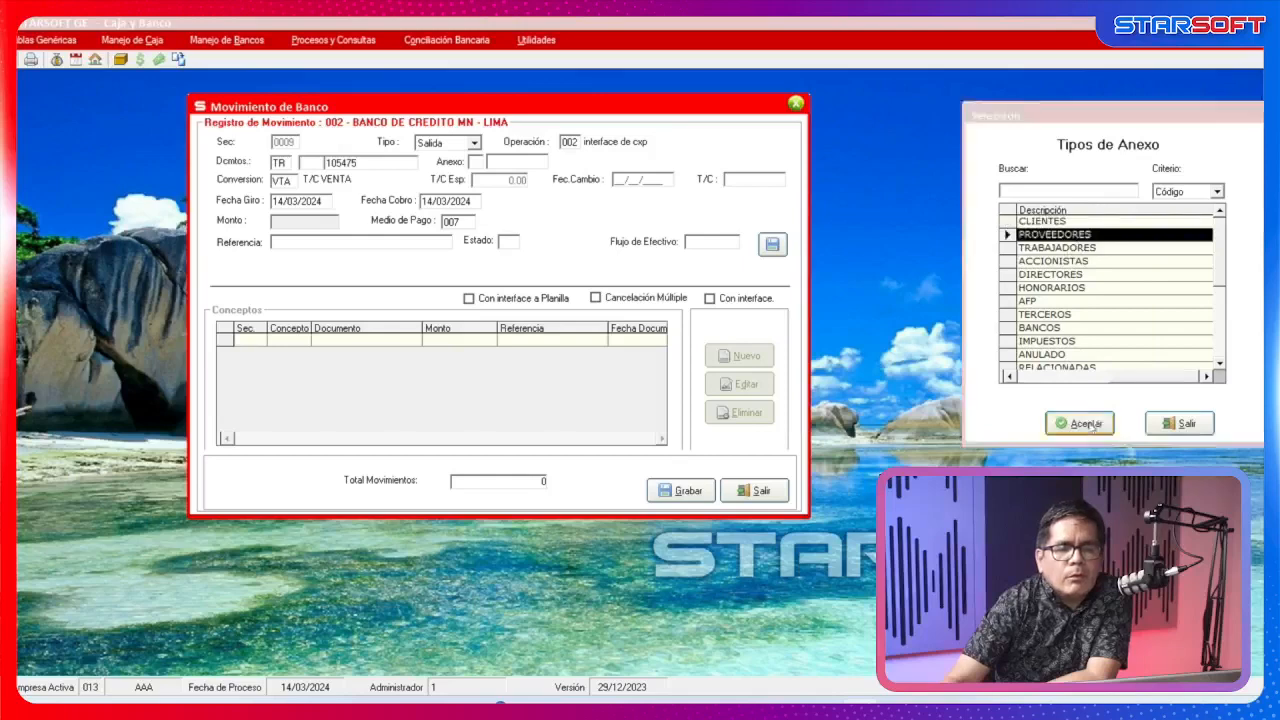
left_click(1085, 423)
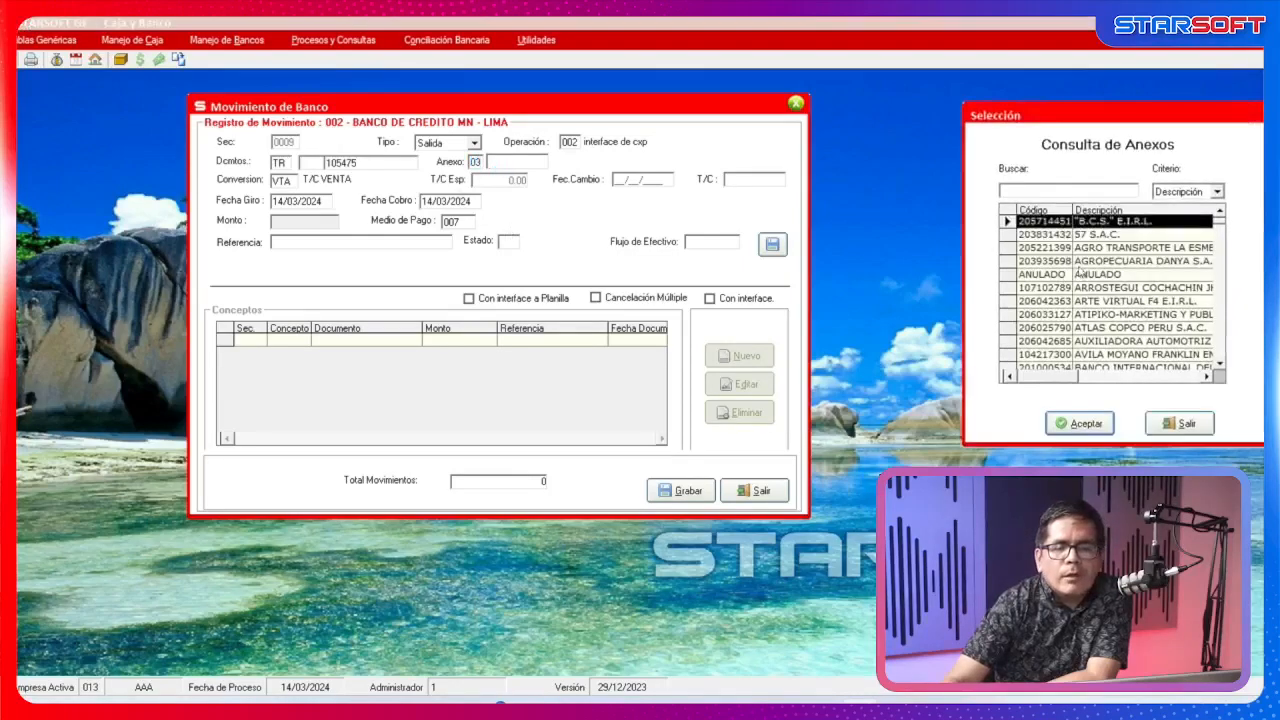
double_click(1096, 236)
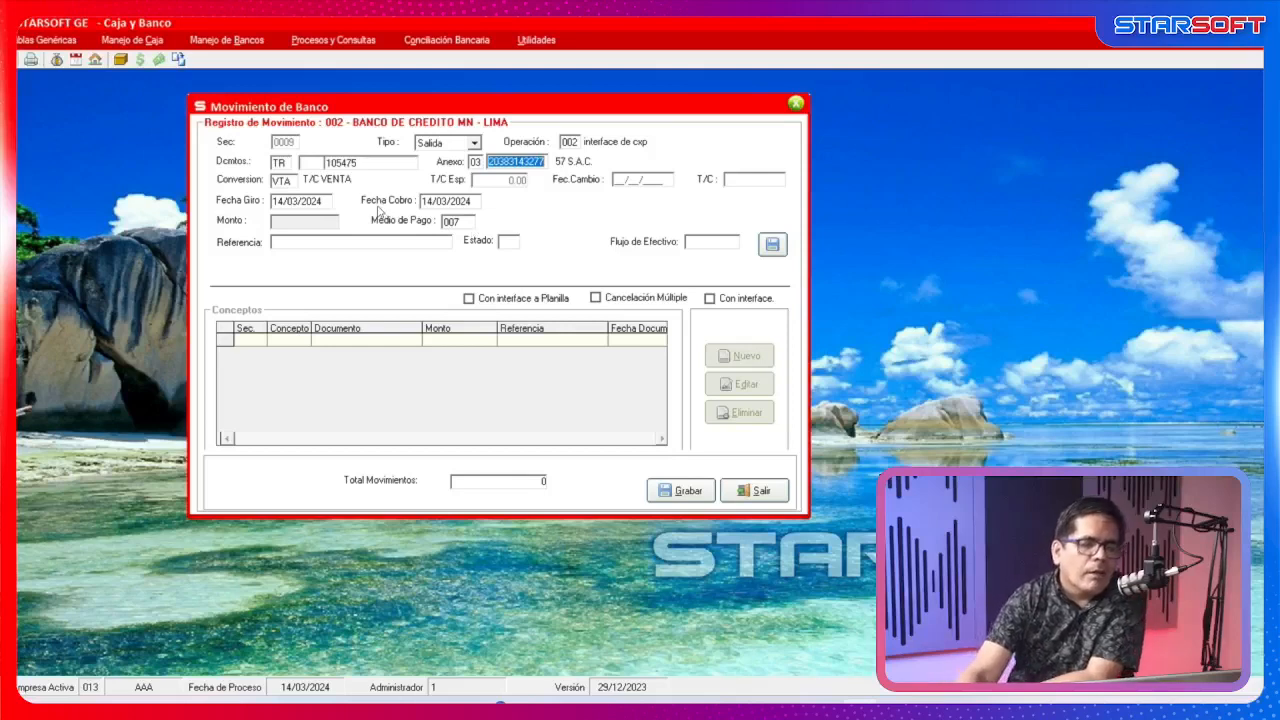
Save the movement header, enable Con interface and open the supplier's unscheduled payables list.
left_click(772, 244)
left_click(635, 418)
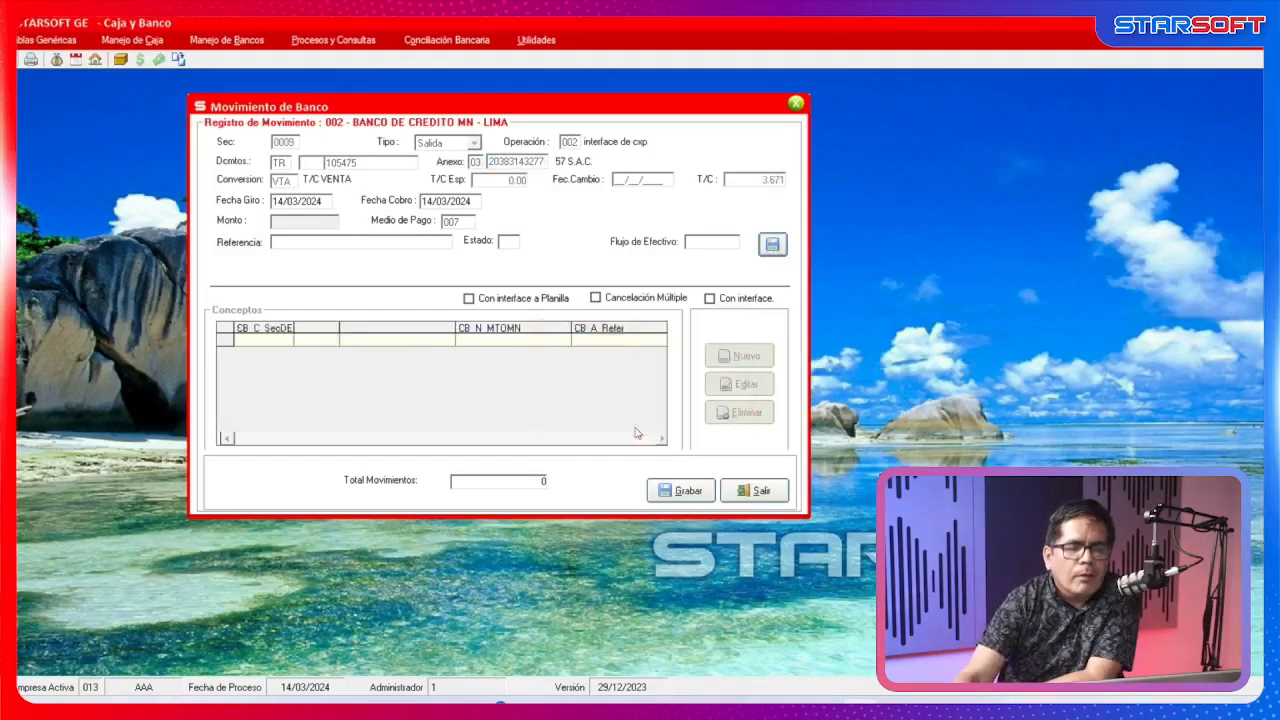
left_click(743, 302)
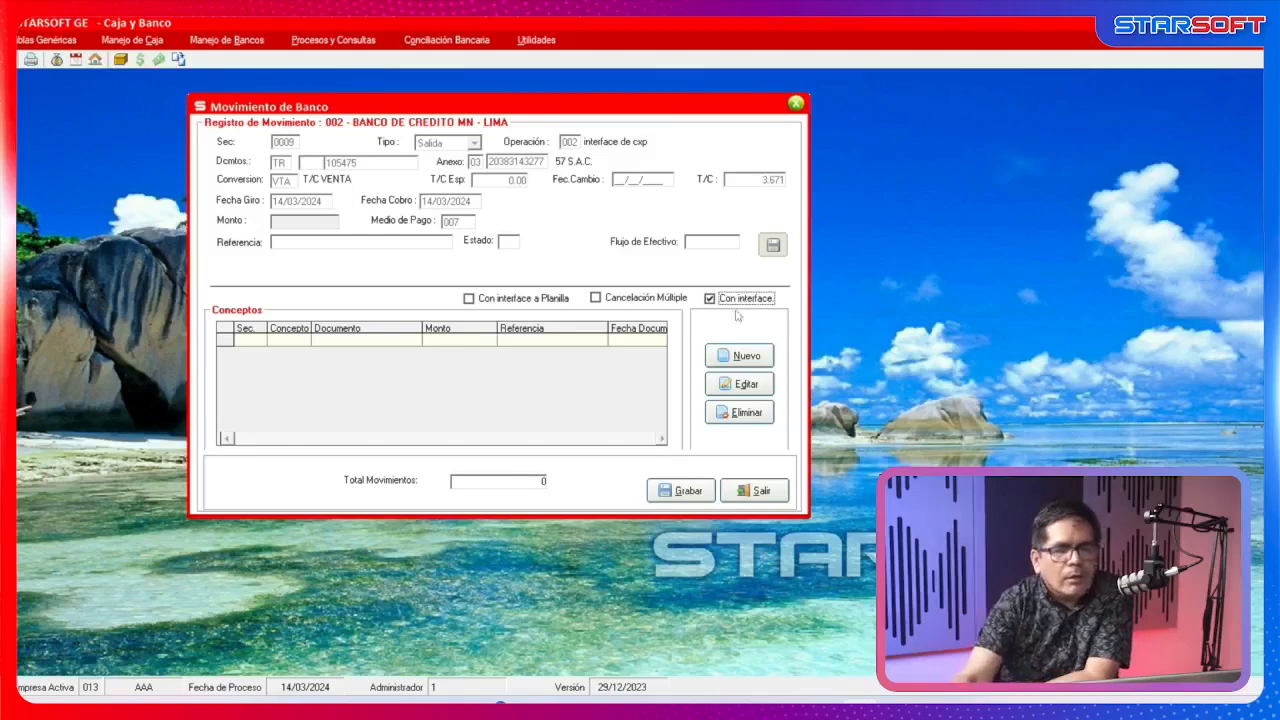
left_click(740, 356)
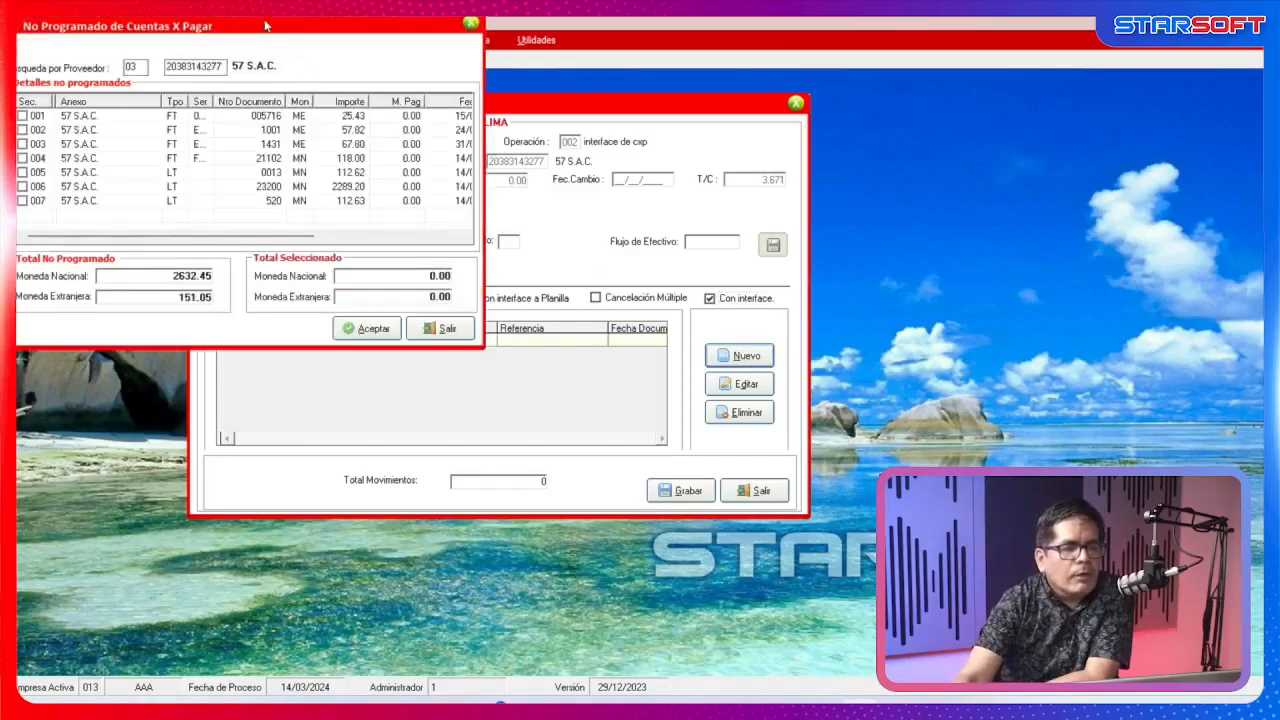
left_click_drag(281, 25, 706, 190)
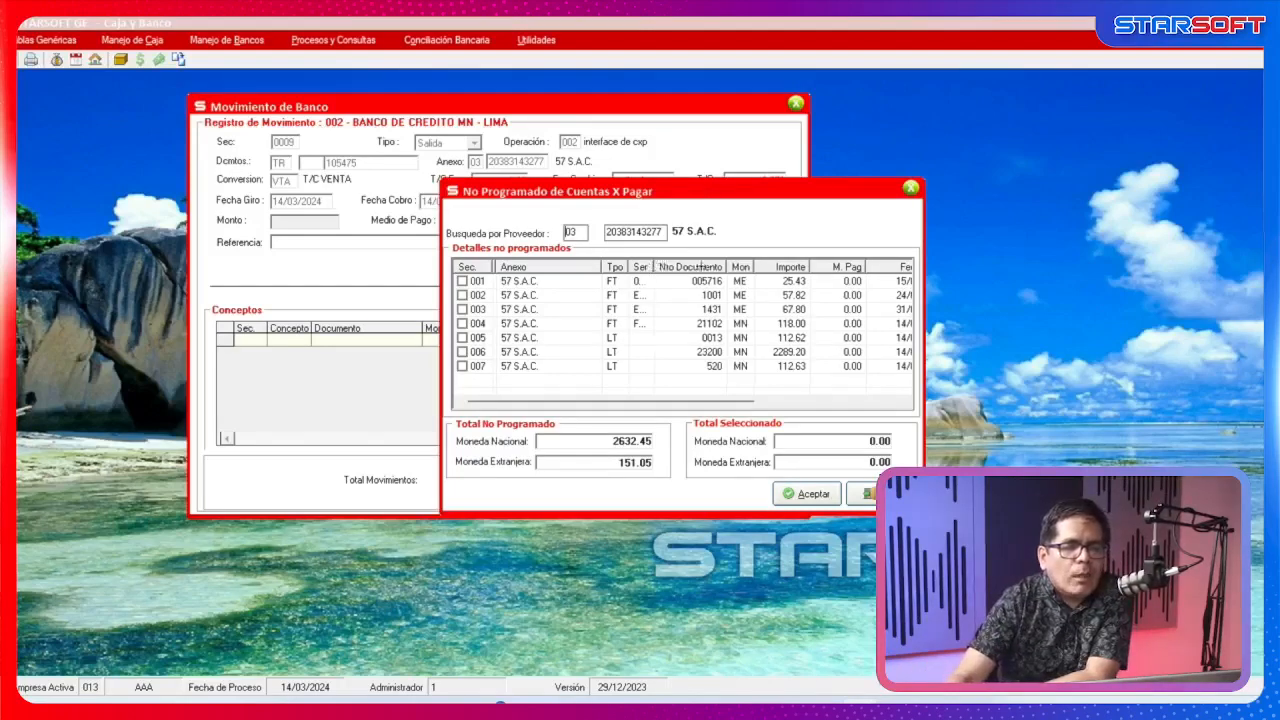
left_click(500, 283)
left_click(463, 282)
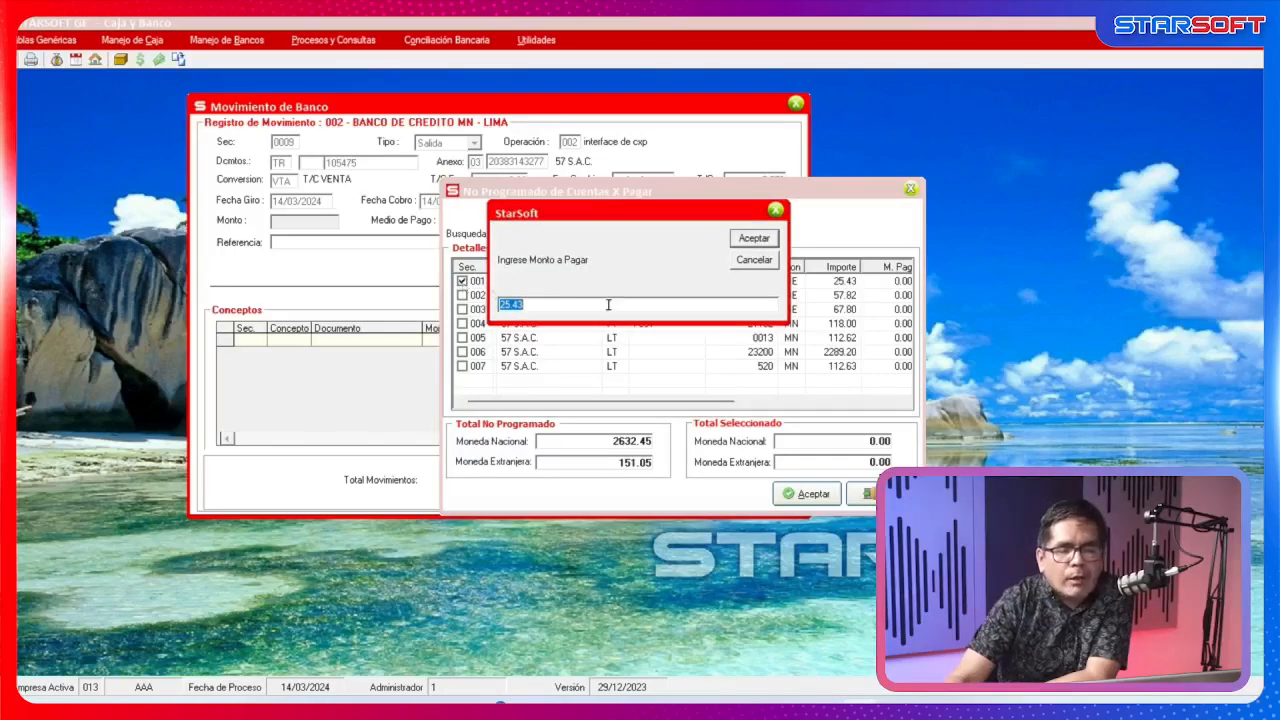
left_click_drag(668, 212, 778, 96)
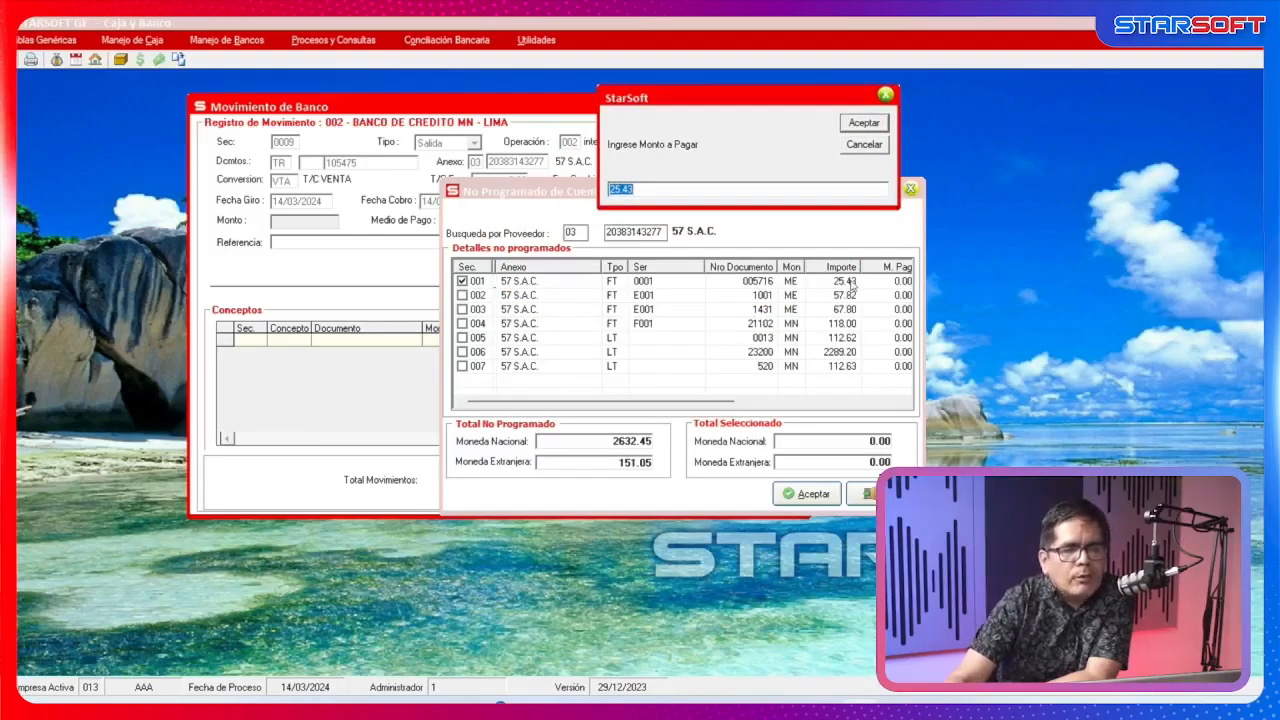
left_click(862, 126)
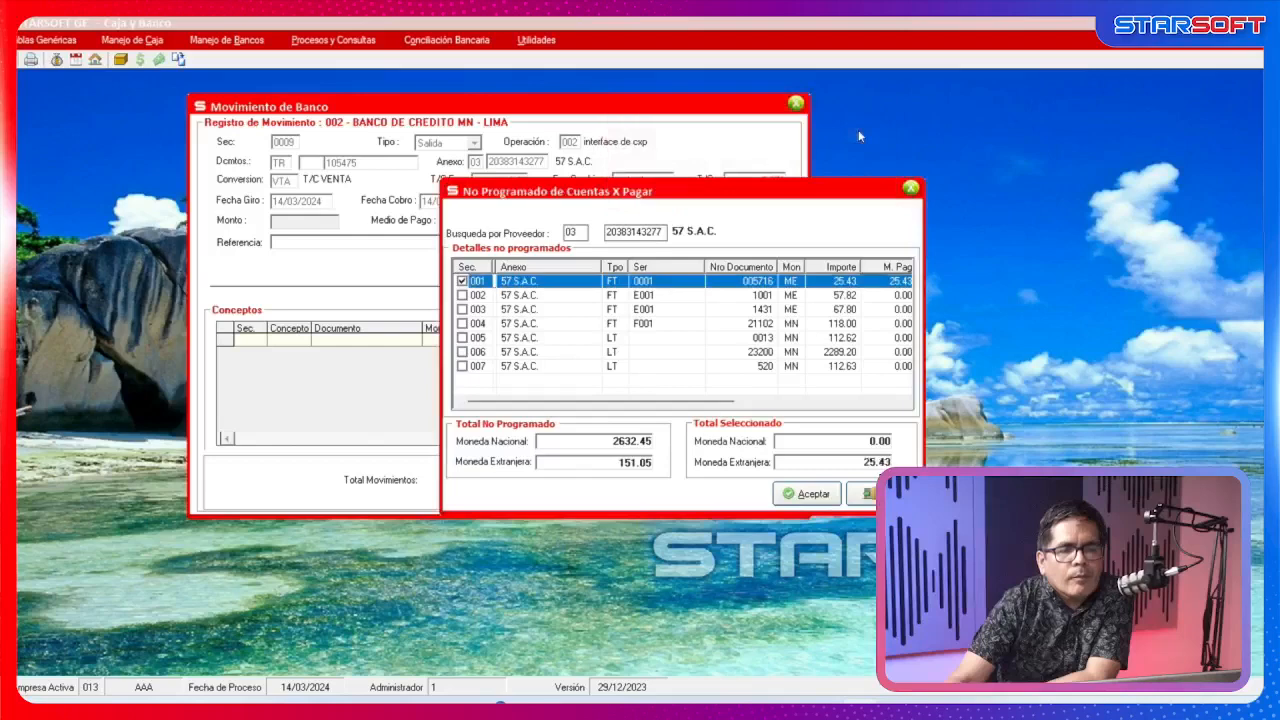
left_click(808, 493)
left_click(684, 492)
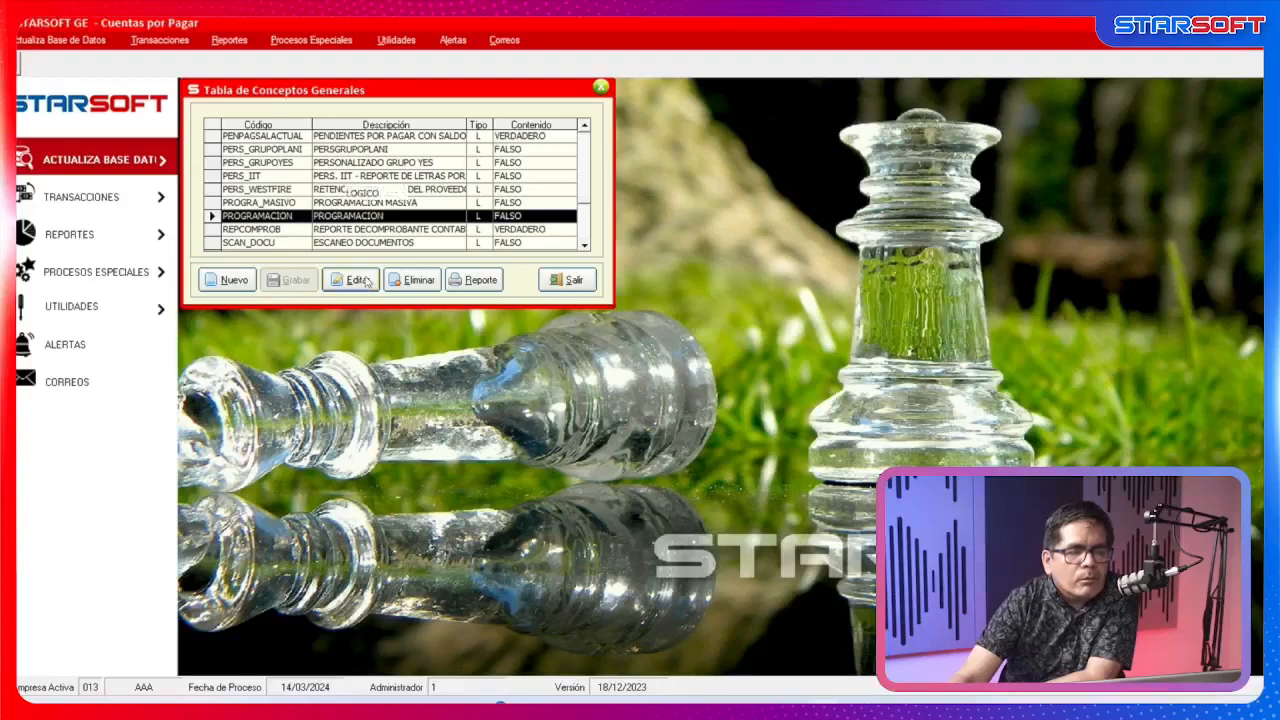
In Cuentas por Pagar, set the PROGRAMACION concept's content to VERDADERO, save it and close the concepts table.
left_click(365, 281)
left_click(381, 222)
left_click(380, 240)
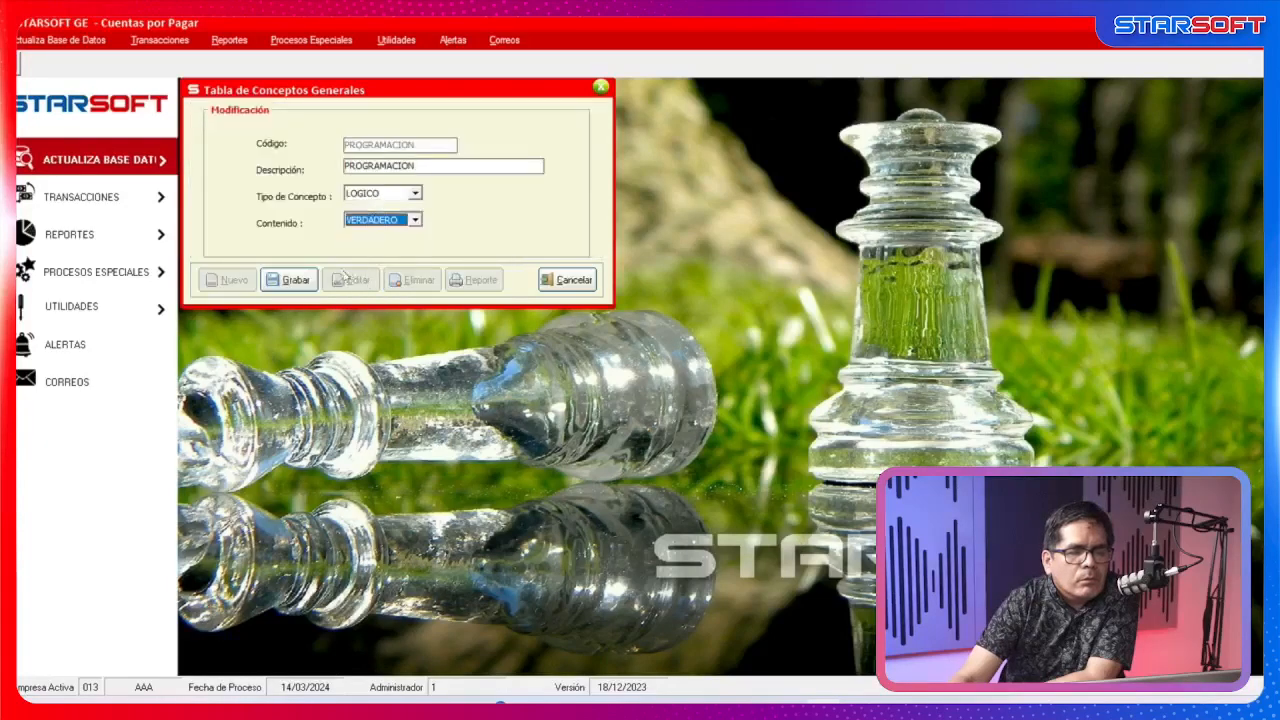
left_click(290, 280)
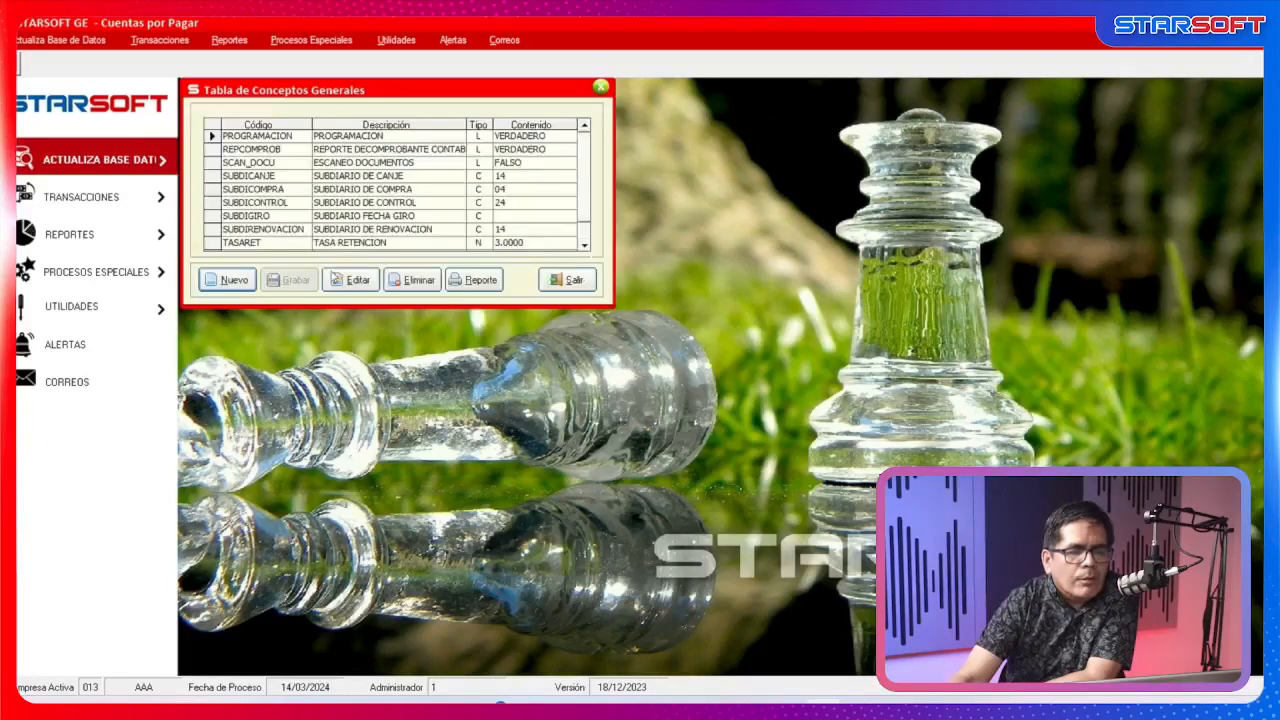
left_click(583, 280)
Exit Cuentas por Pagar and sign back in to company AAA as ADMINISTRADOR with the user name and password.
left_click(160, 41)
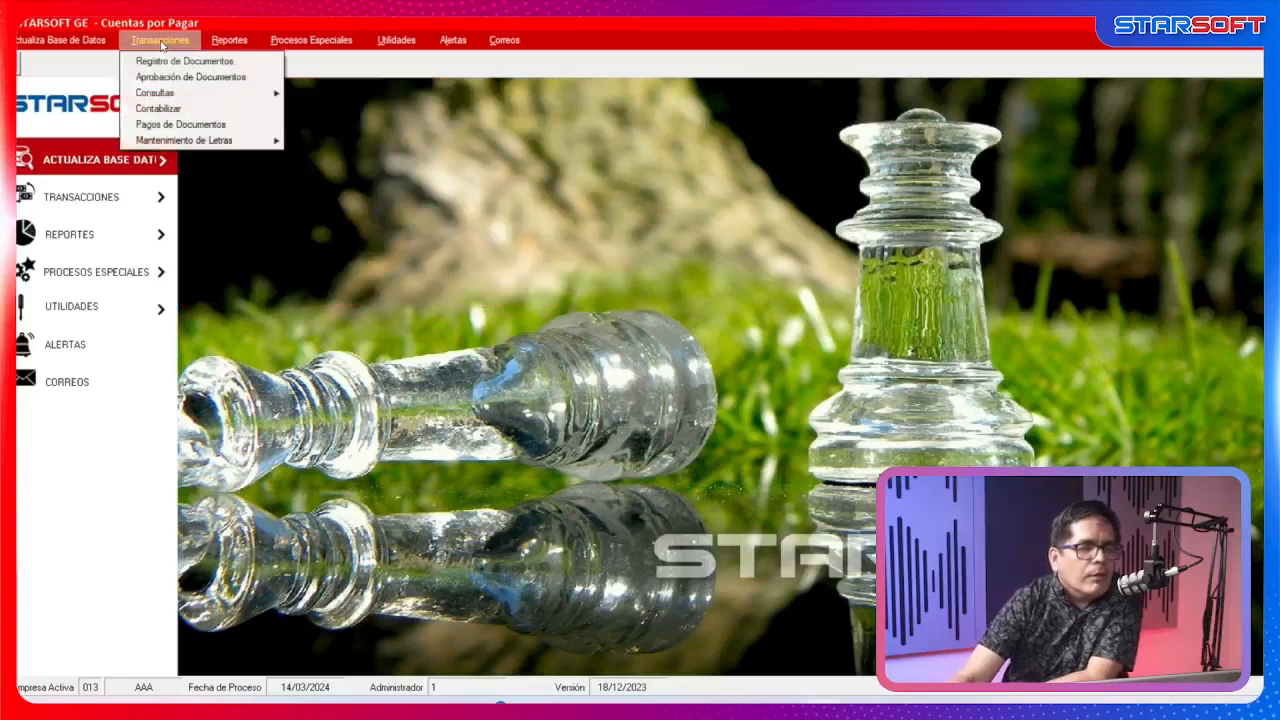
mouse_move(60, 40)
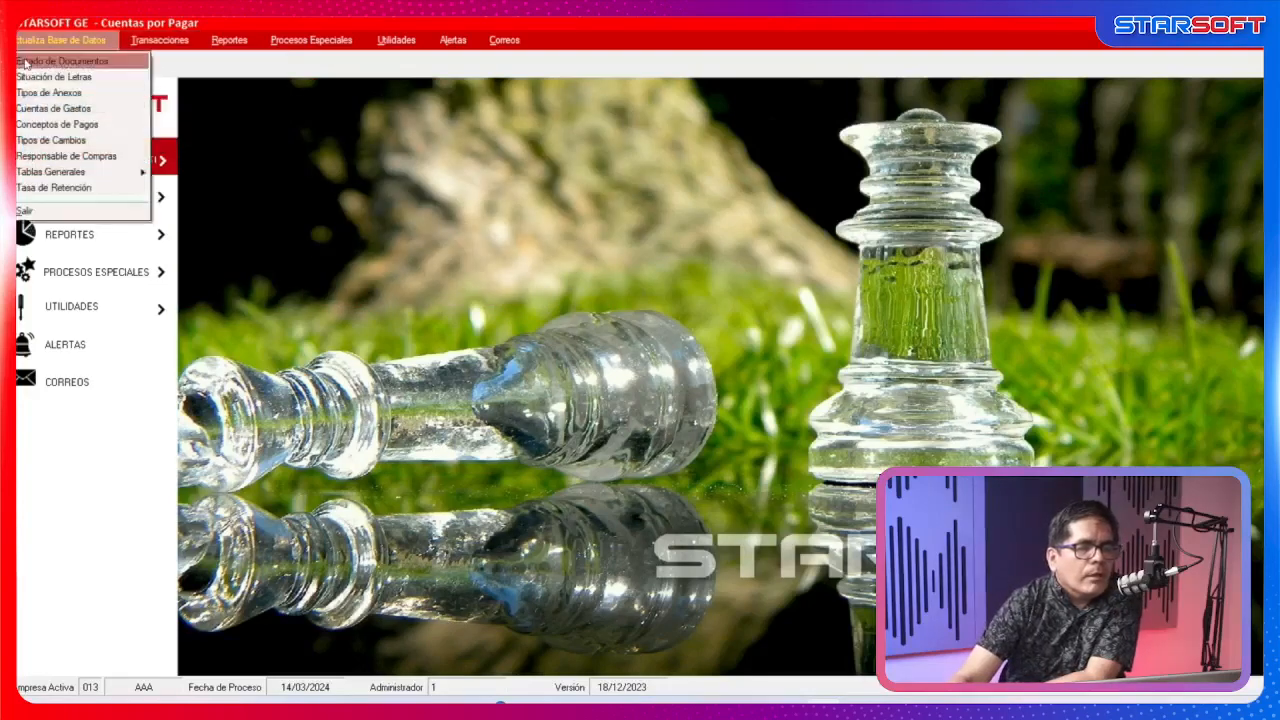
left_click(112, 213)
left_click(672, 416)
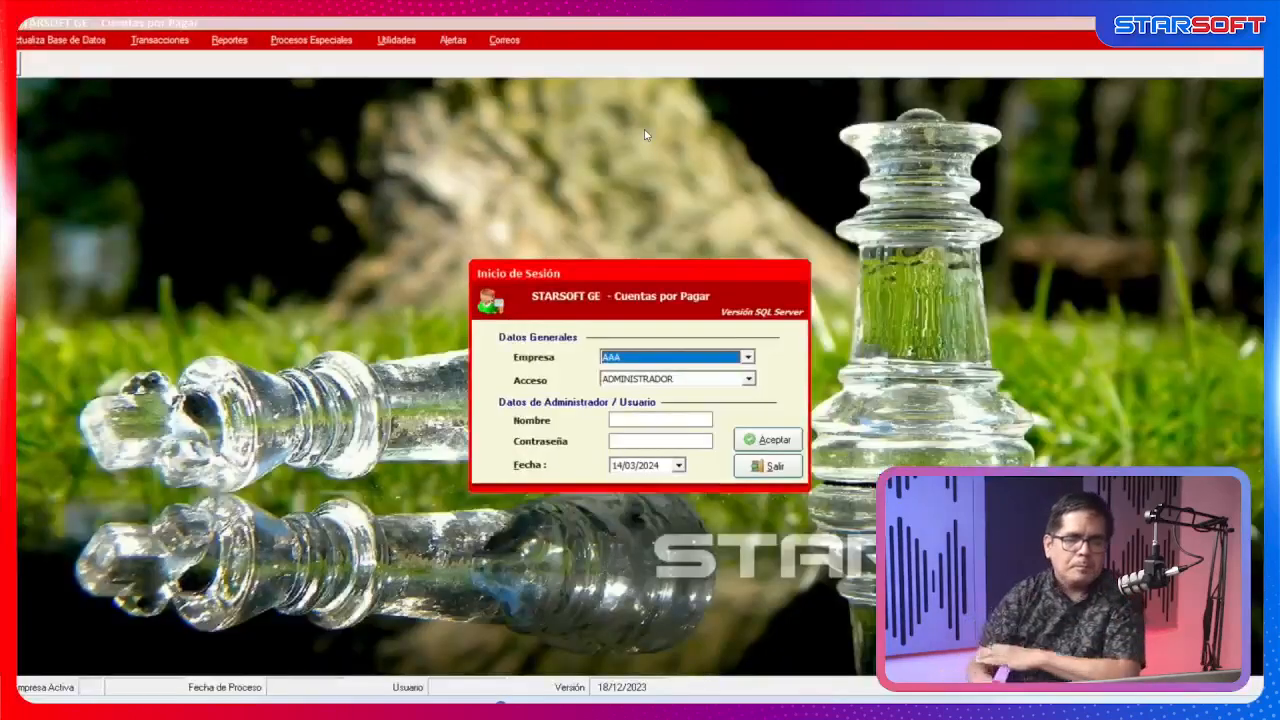
key("Return")
key("Return")
type("1")
key("Return")
type("1")
key("Return")
key("Return")
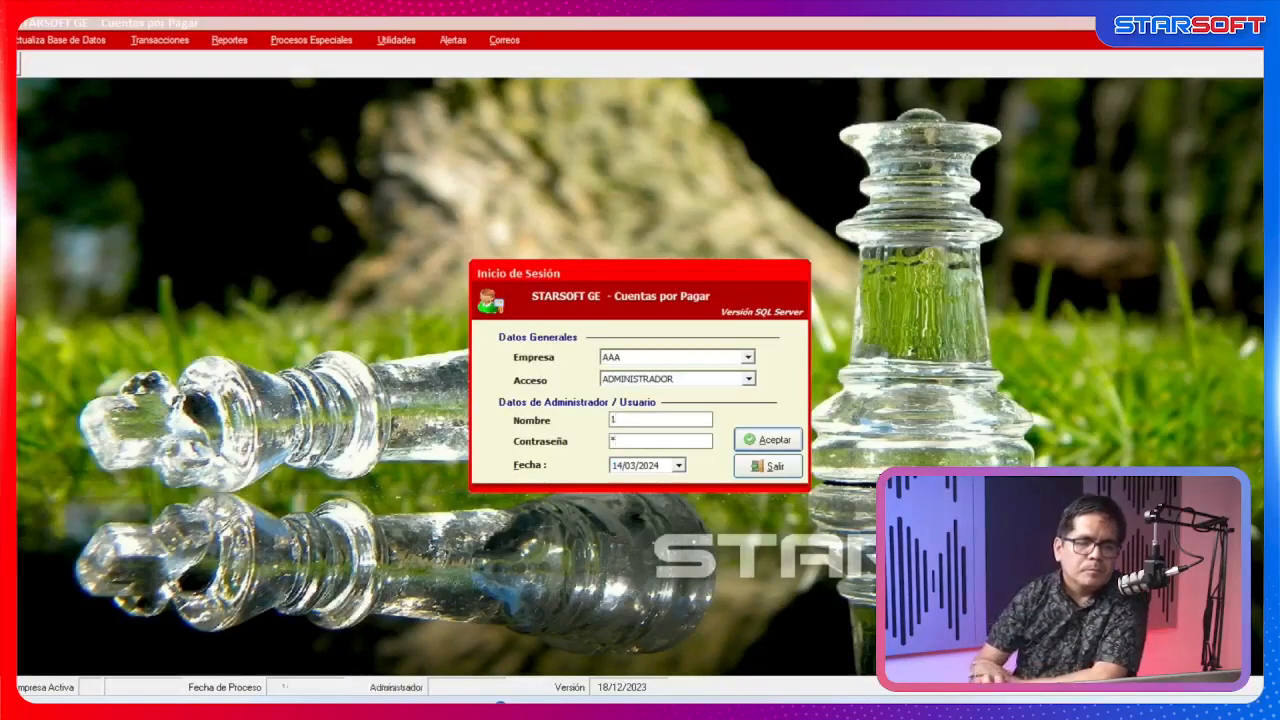
Check the Programación de Pagos options, and return to the bank movements list in Caja y Banco.
left_click(156, 44)
mouse_move(217, 125)
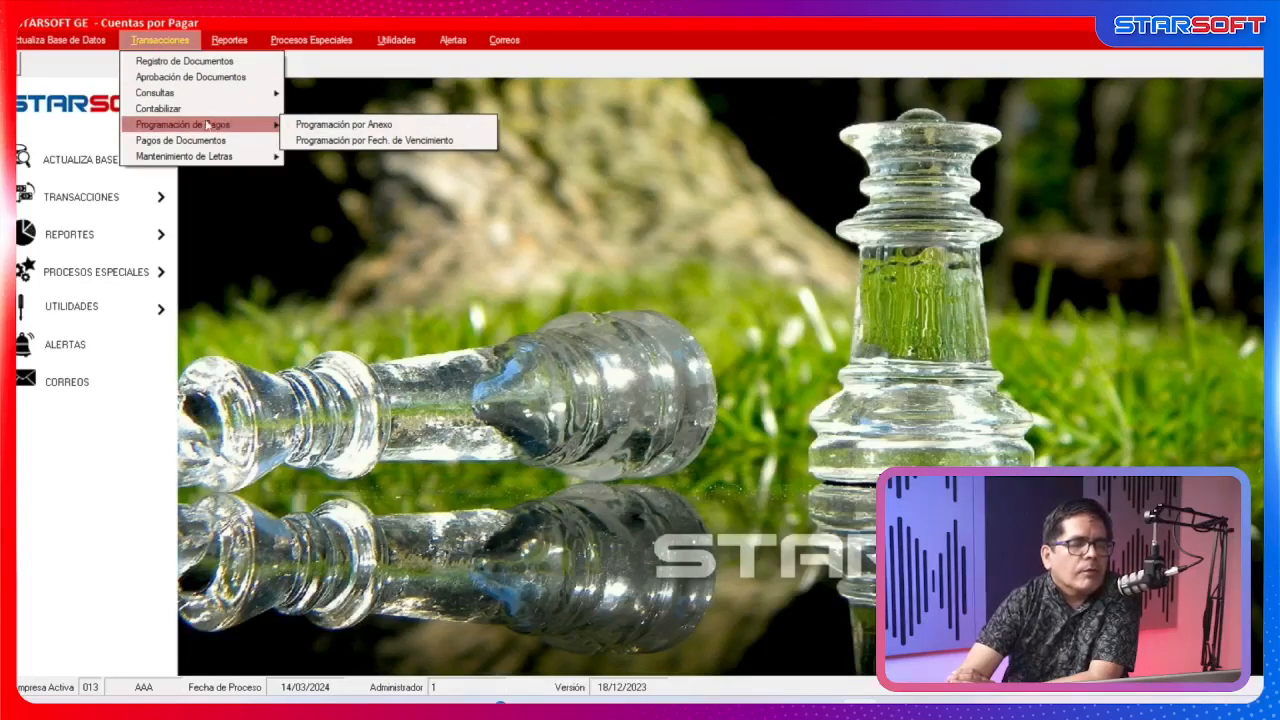
left_click(734, 410)
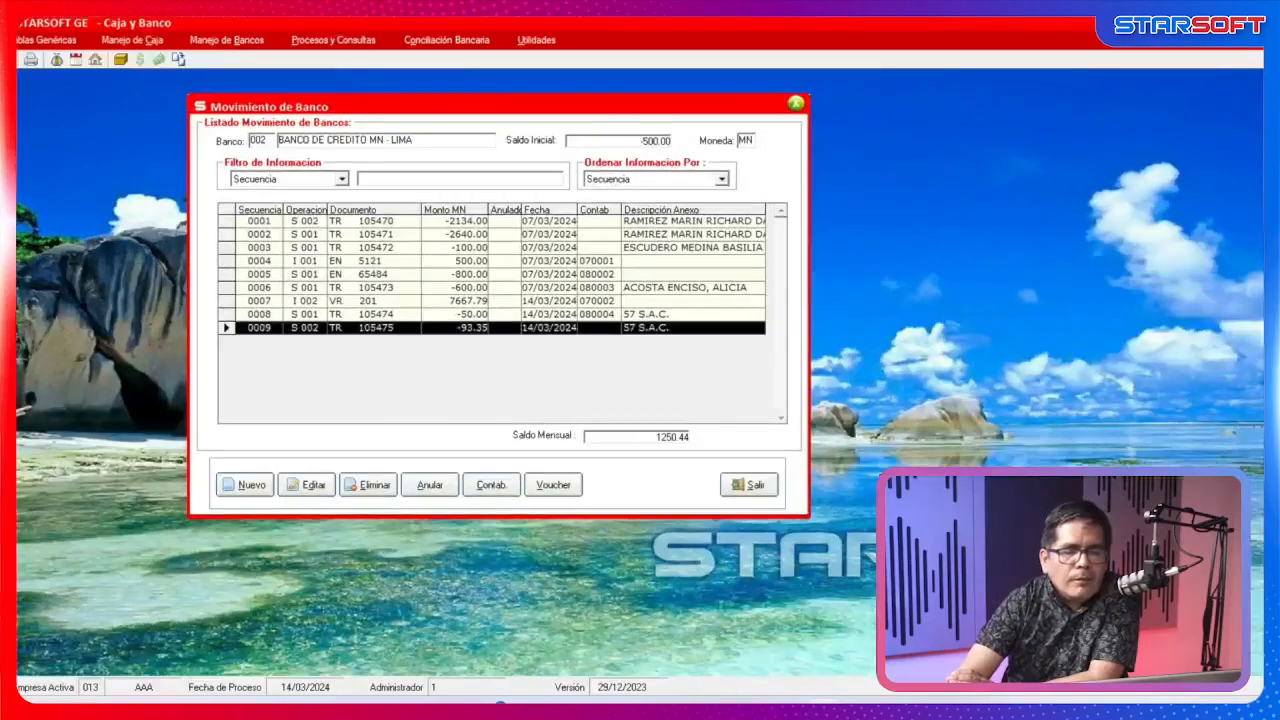
Start another bank movement of type Salida with operation 002 interface de cxp.
left_click(246, 492)
key("Down")
key("Return")
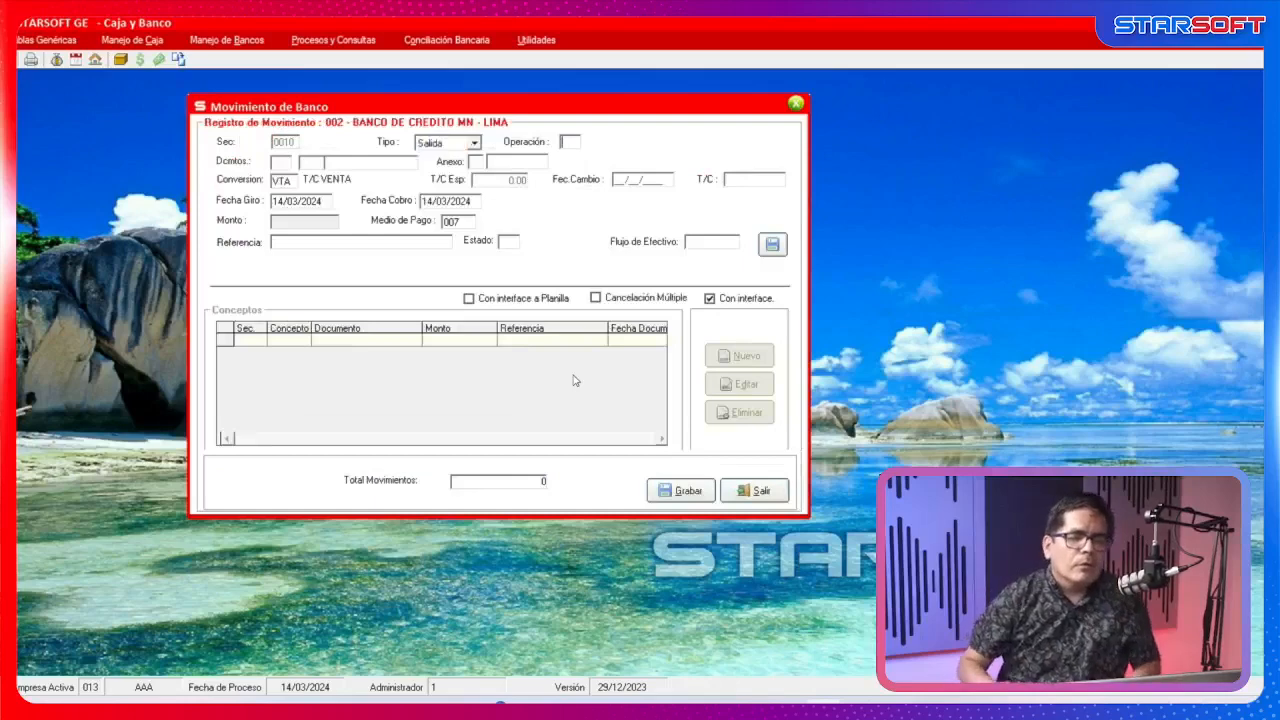
key("Return")
key("Return")
key("Down")
key("Return")
Fill in the movement header with document TR 105476, annex type 03, supplier 57 S.A.C. and payment method 007.
key("Return")
key("Return")
key("Return")
type("03")
key("Return")
key("Down")
key("Return")
key("Return")
key("Return")
key("Return")
key("Return")
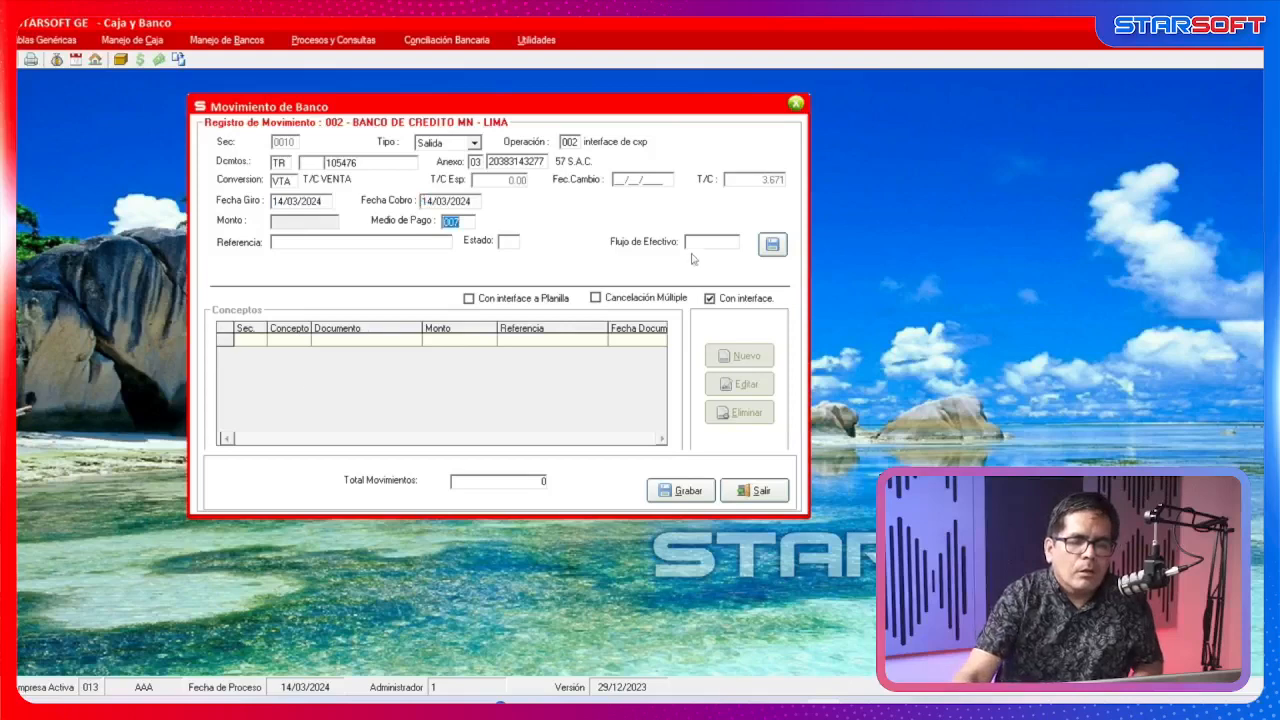
Save the new movement's header and open the scheduled payables list for 57 S.A.C.
left_click(771, 245)
key("Return")
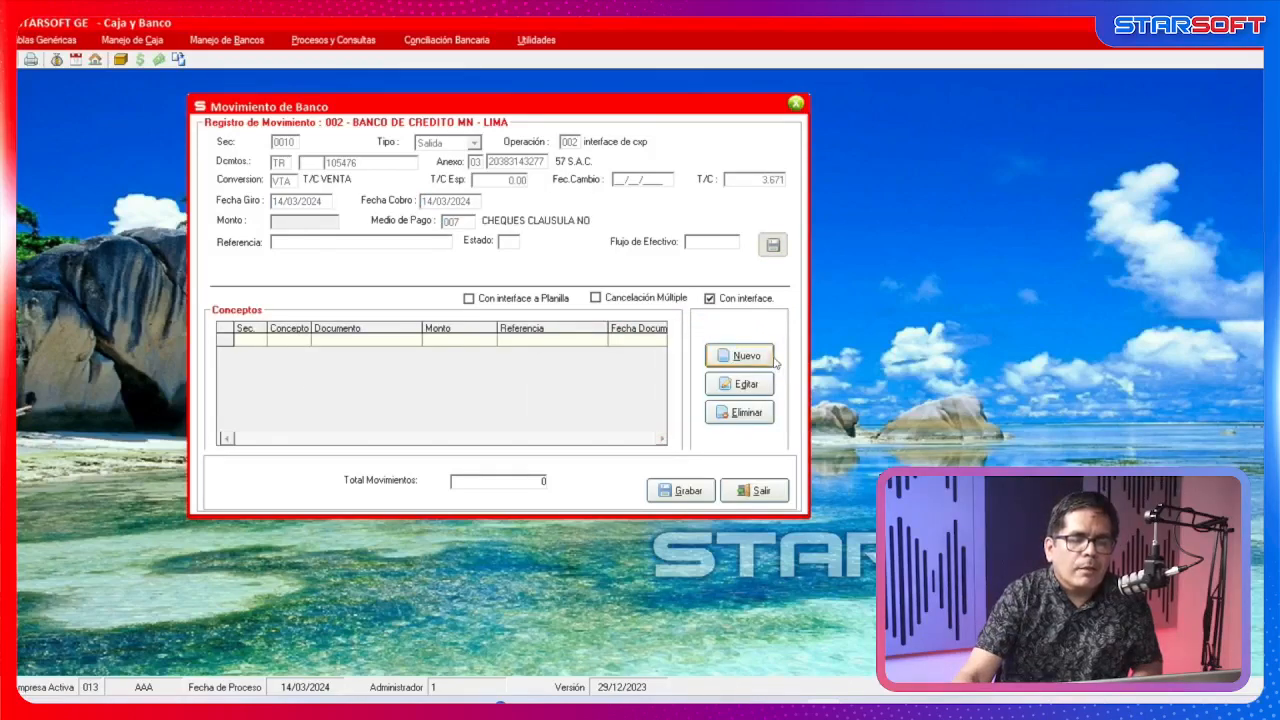
left_click(768, 358)
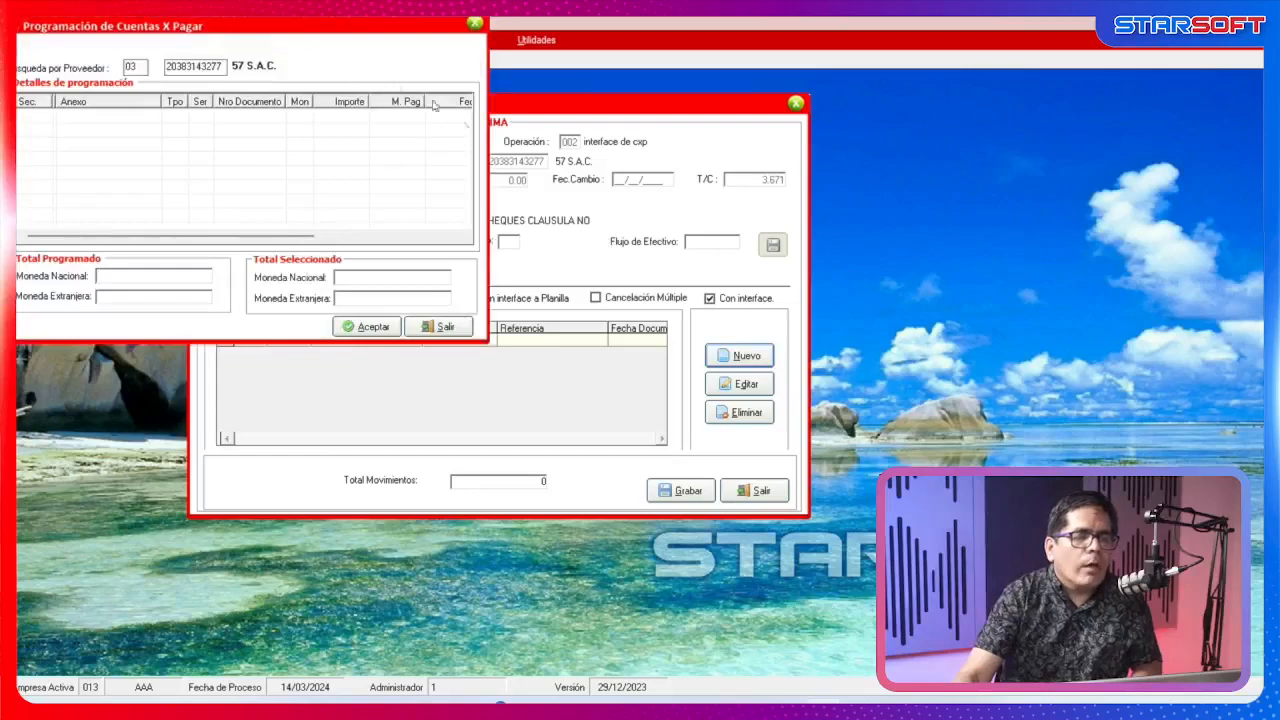
Search the scheduled payables for annex type 03, supplier 57 S.A.C., and dismiss the resulting notice.
left_click_drag(331, 40, 757, 211)
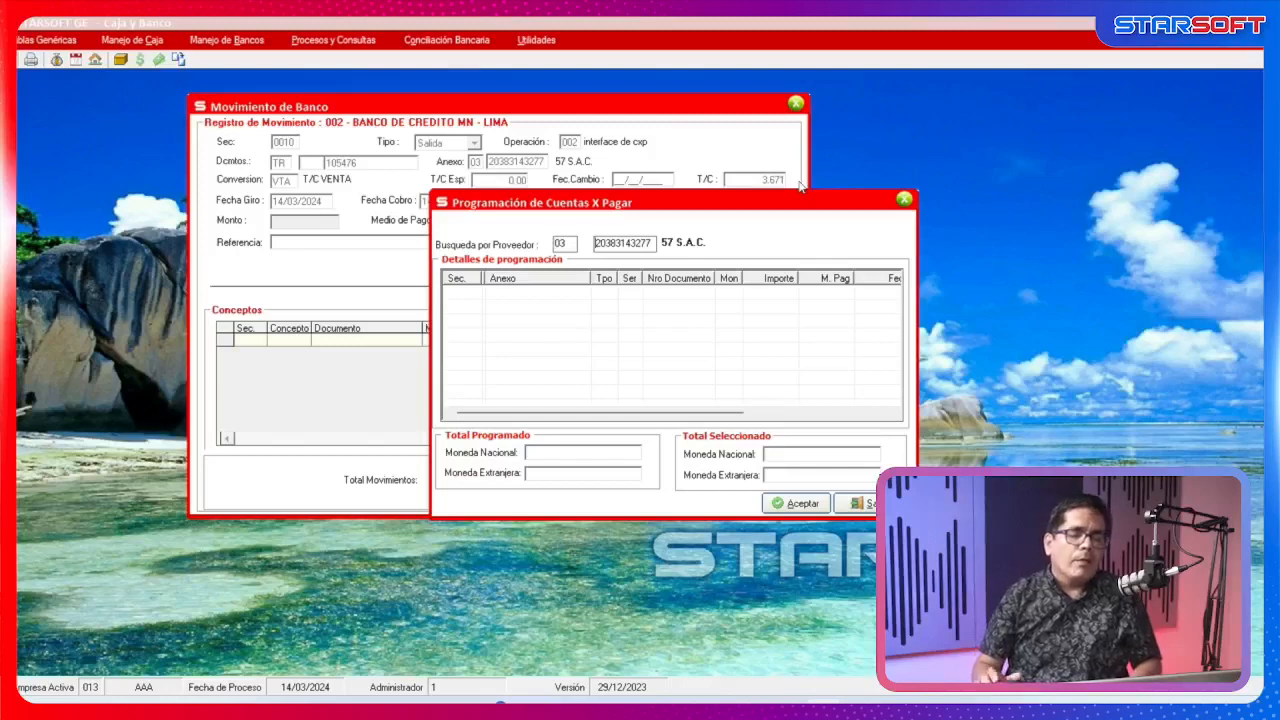
key("Return")
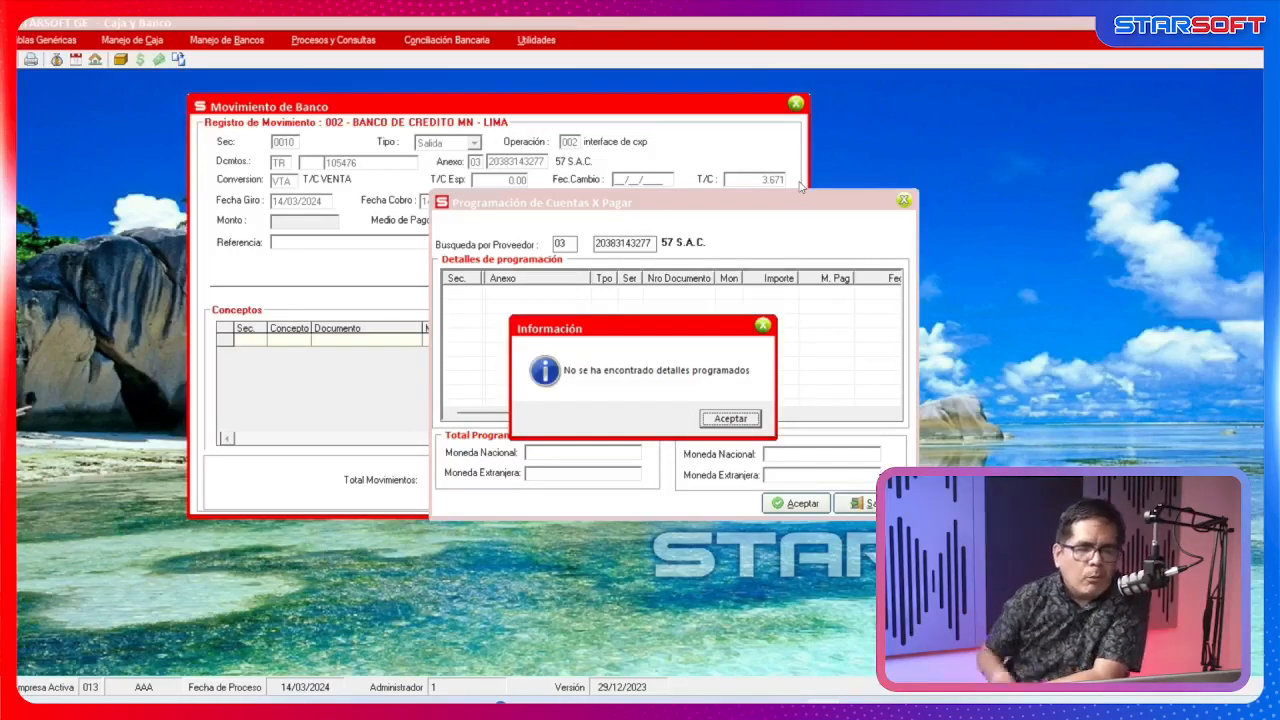
key("Return")
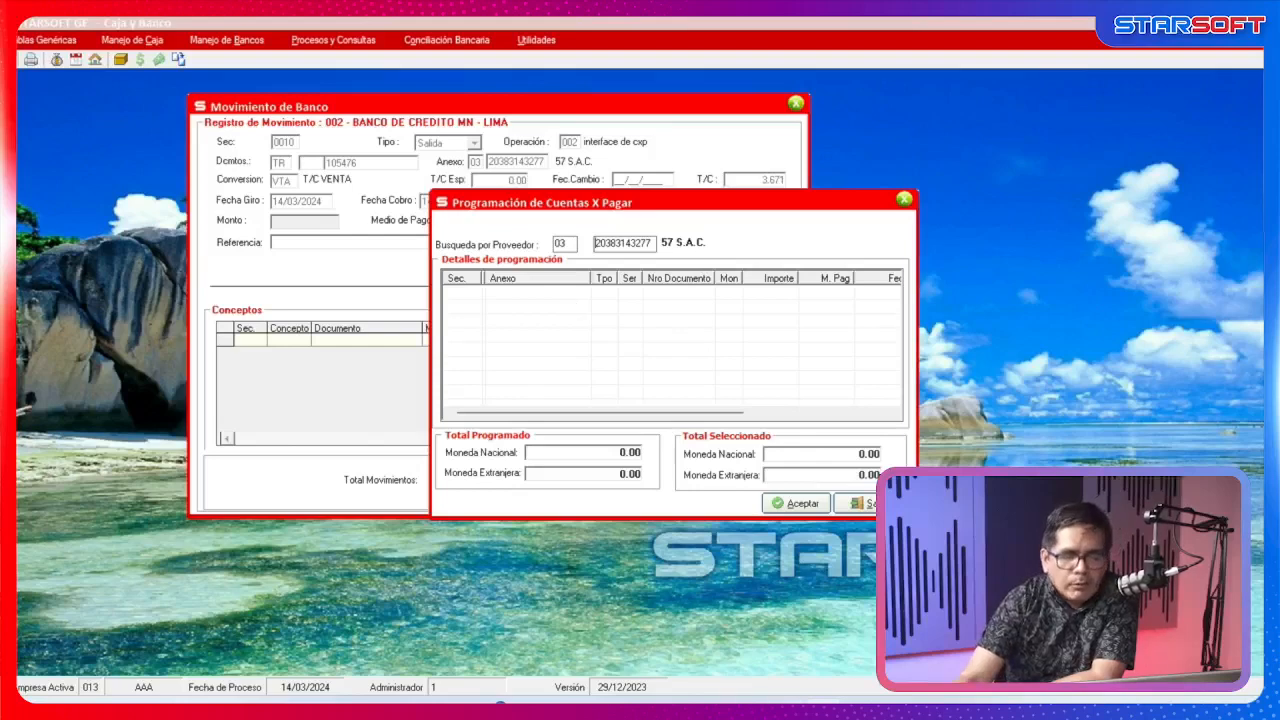
Switch to Cuentas por Pagar and create a payment schedule by annex dated 14/03/2024.
mouse_move(832, 708)
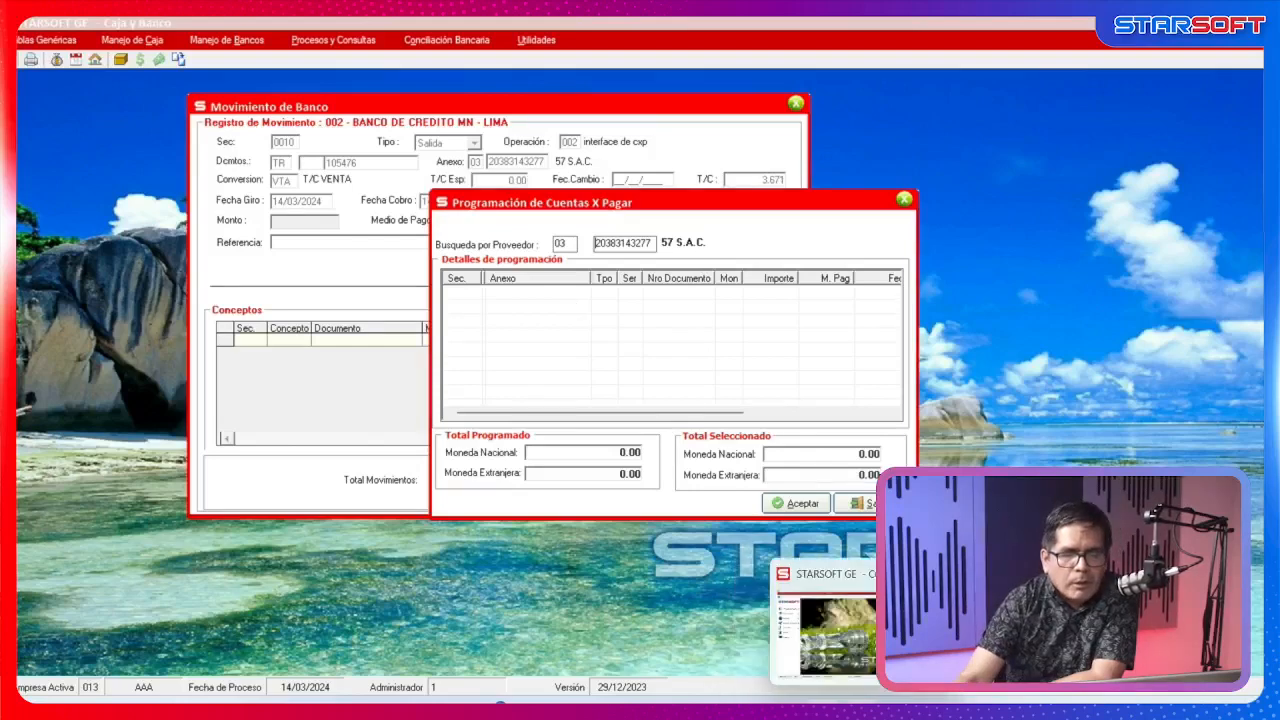
left_click(868, 709)
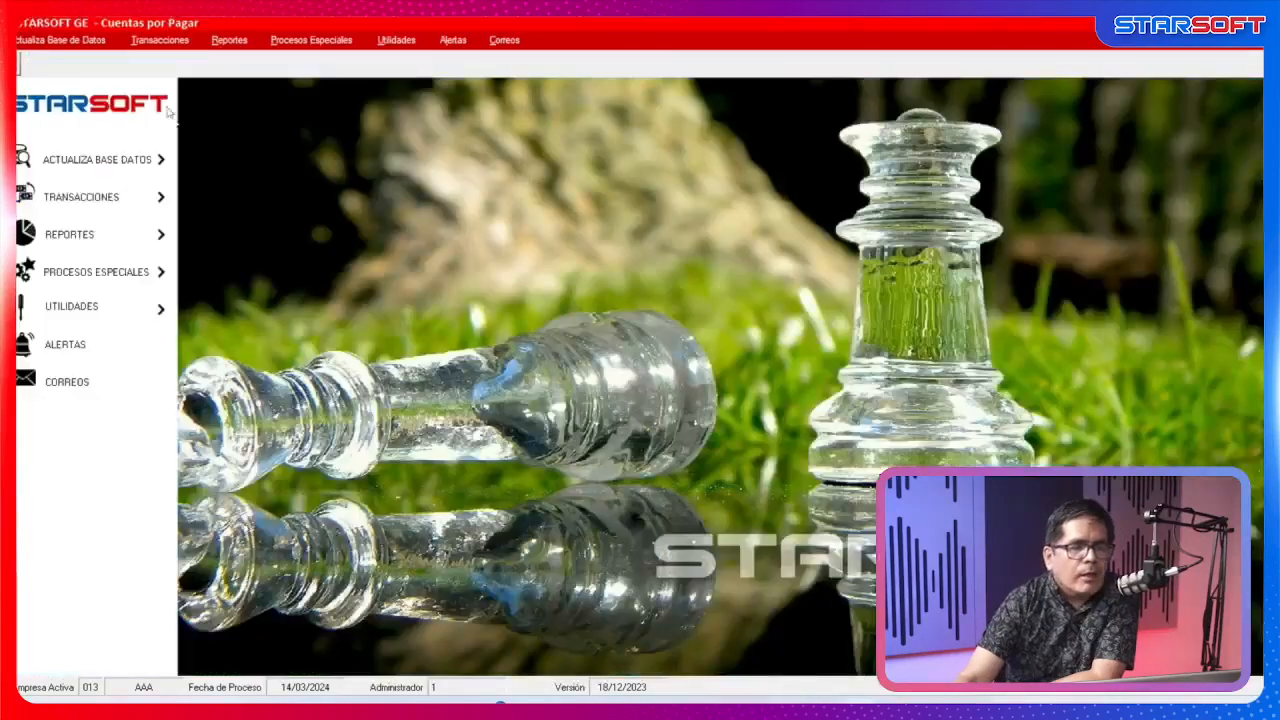
left_click(160, 40)
mouse_move(220, 126)
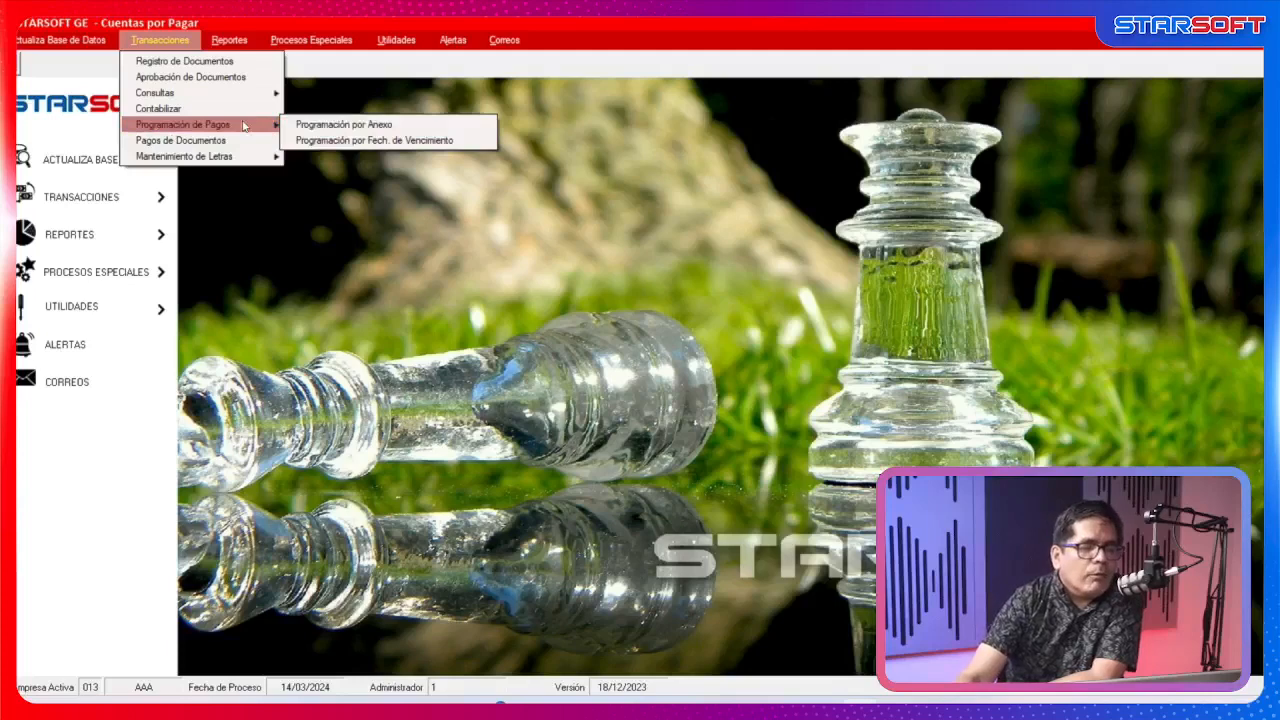
left_click(363, 127)
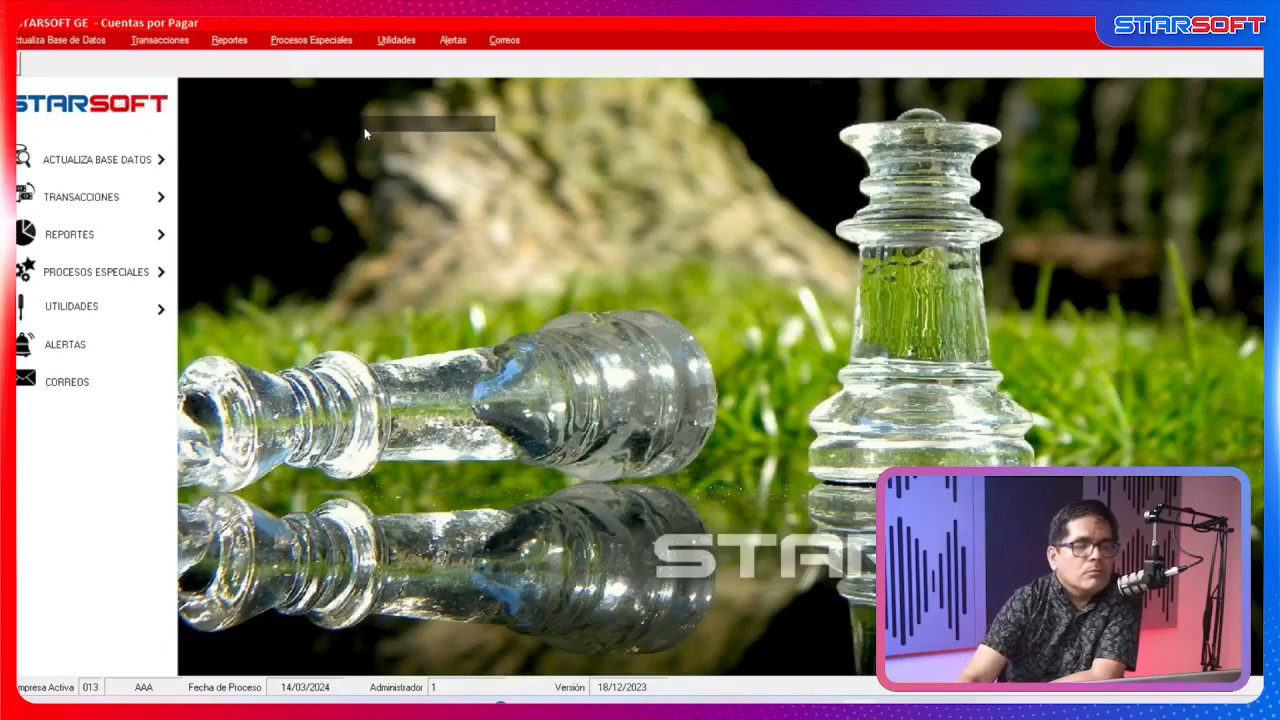
left_click_drag(318, 90, 548, 152)
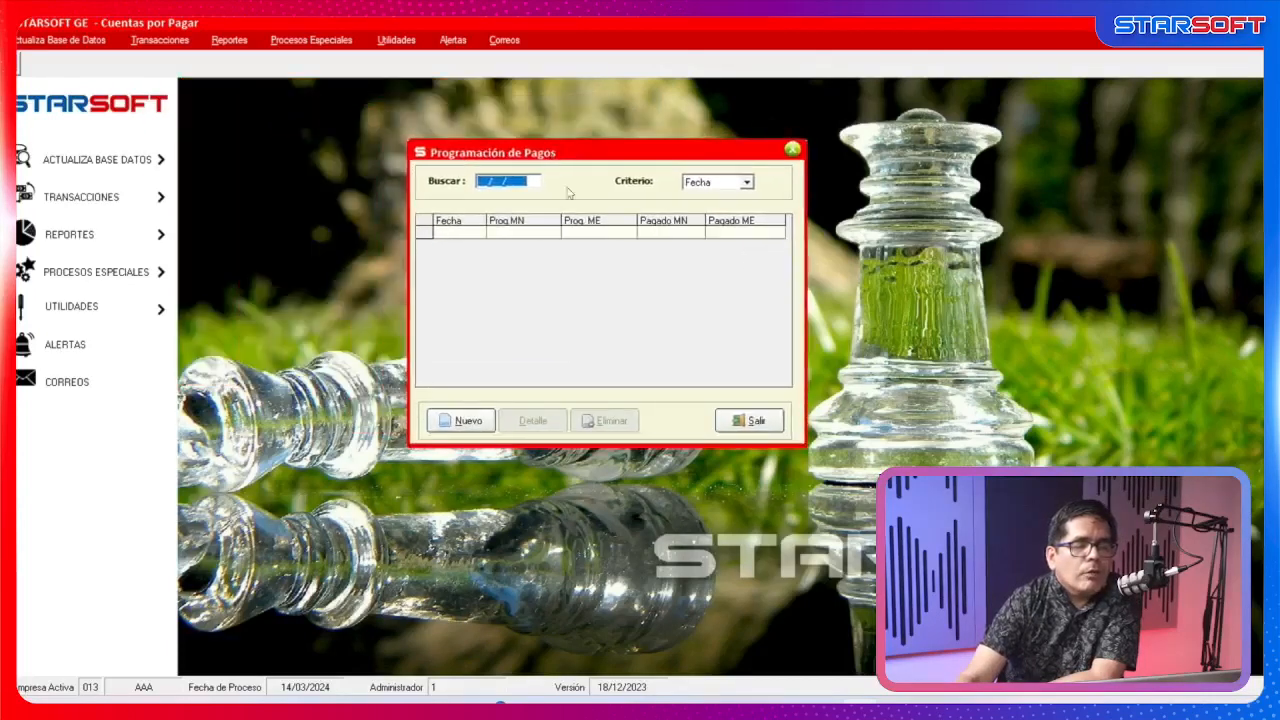
left_click(476, 424)
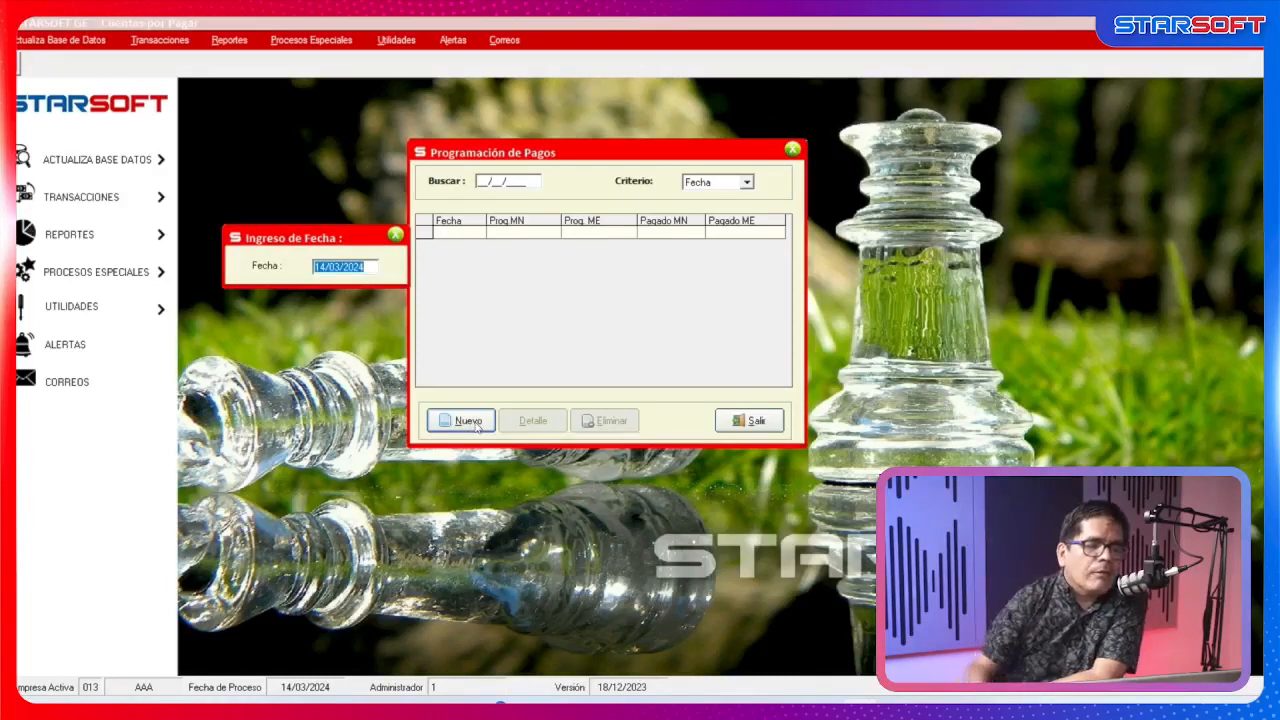
key("Return")
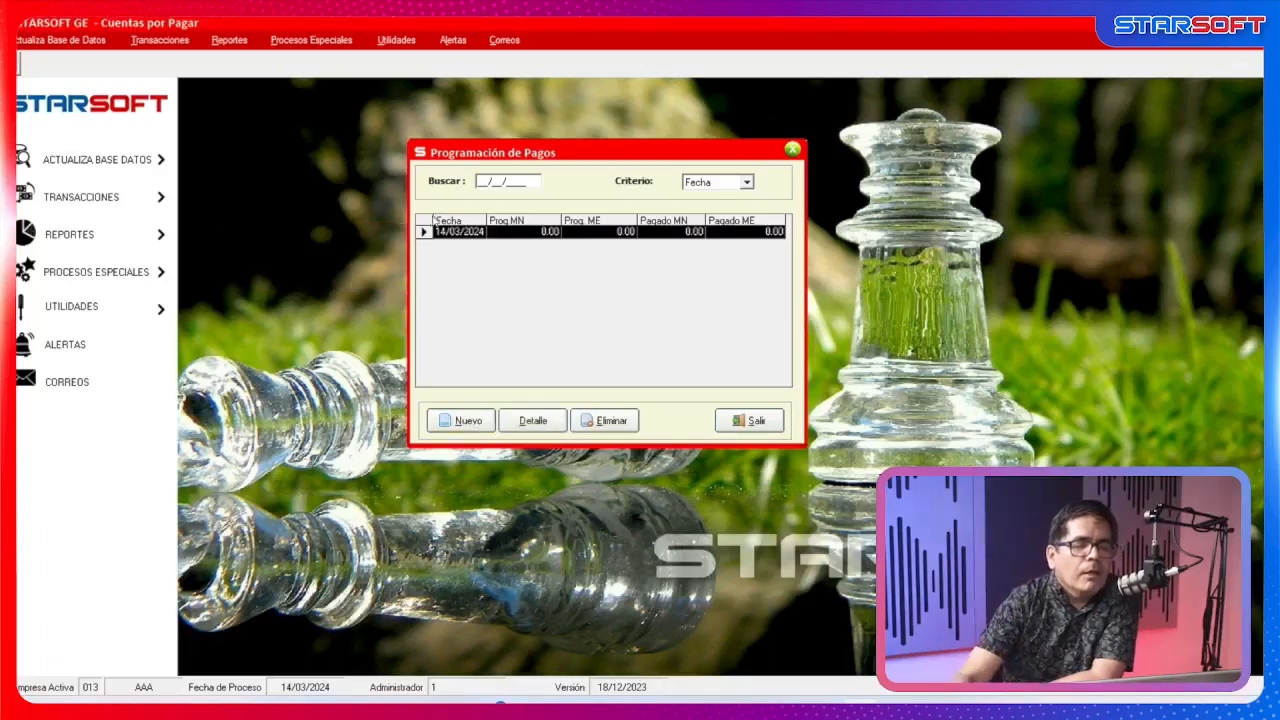
Add 57 S.A.C. document FT E001 1001 to the 14/03/2024 schedule by Valor, with a programmed amount of 57.82.
left_click(548, 424)
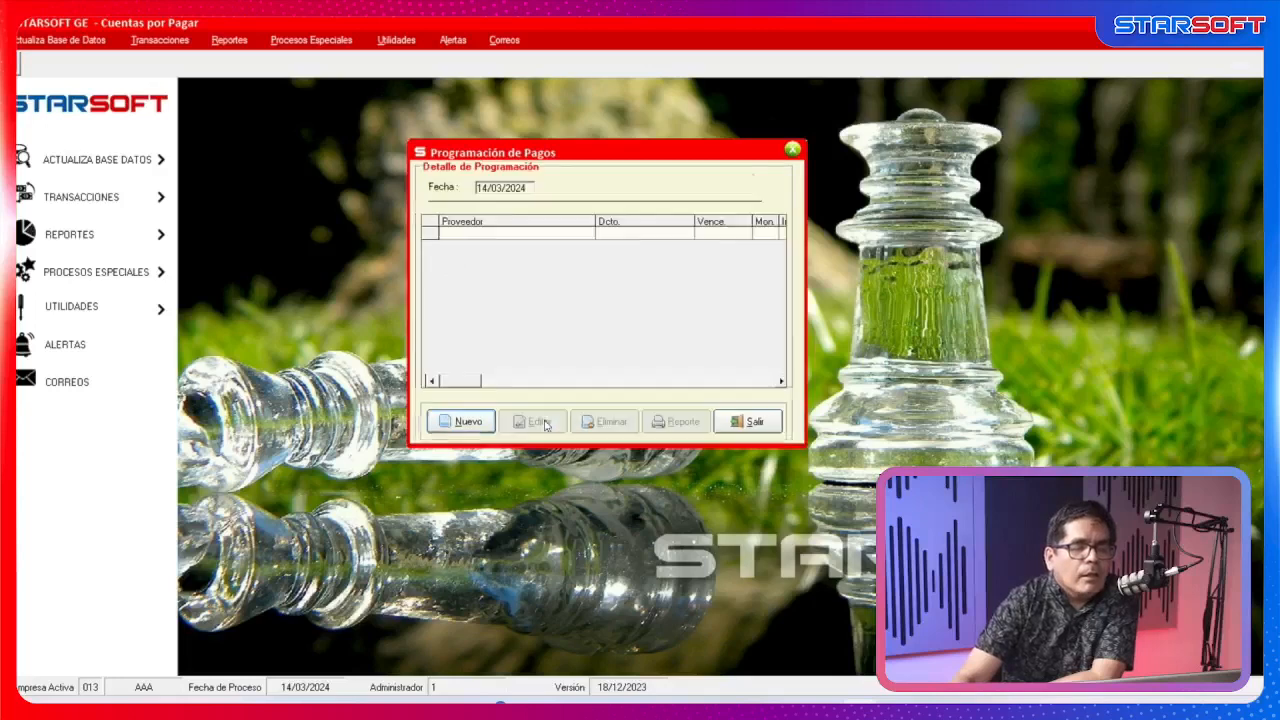
left_click(484, 421)
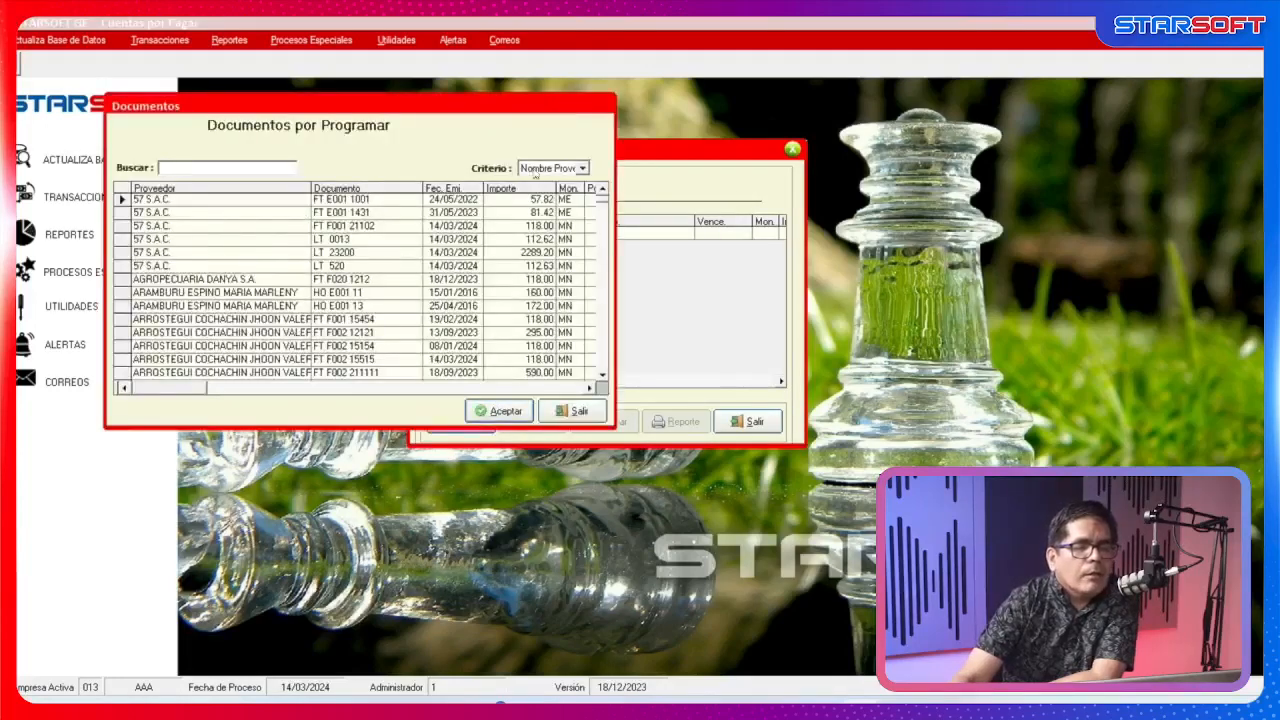
left_click(123, 200)
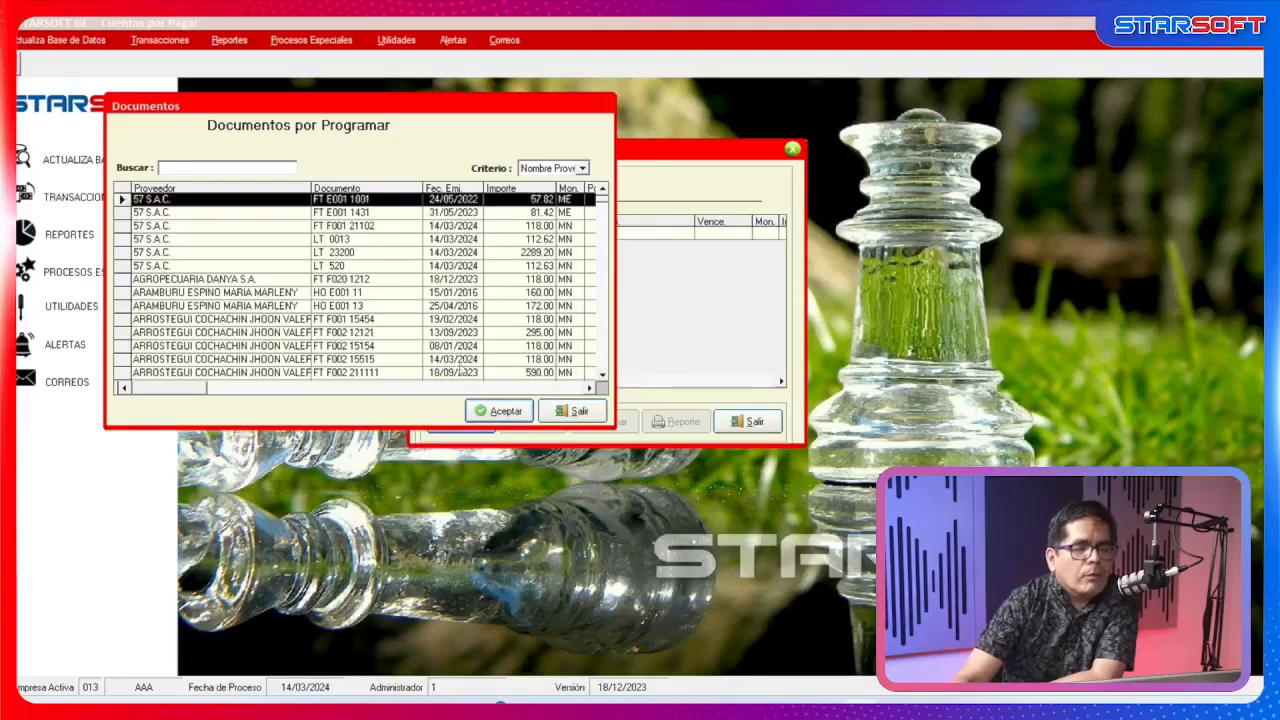
left_click(505, 411)
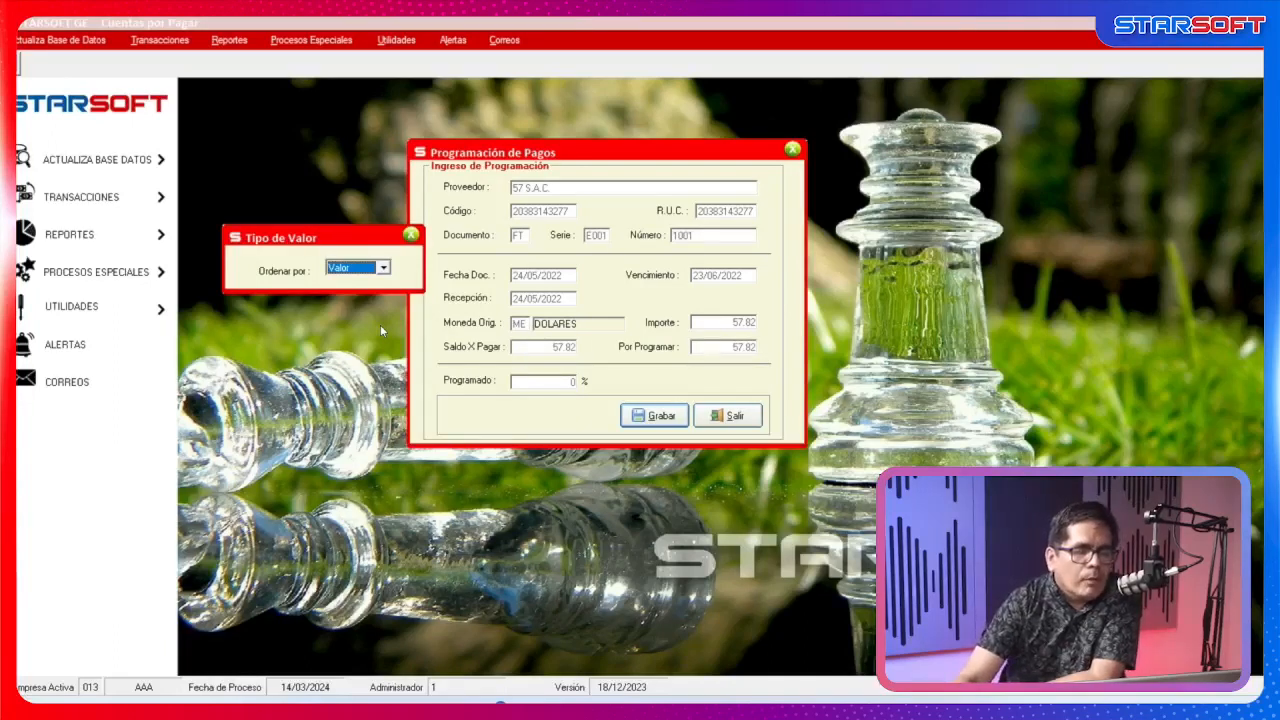
left_click(383, 268)
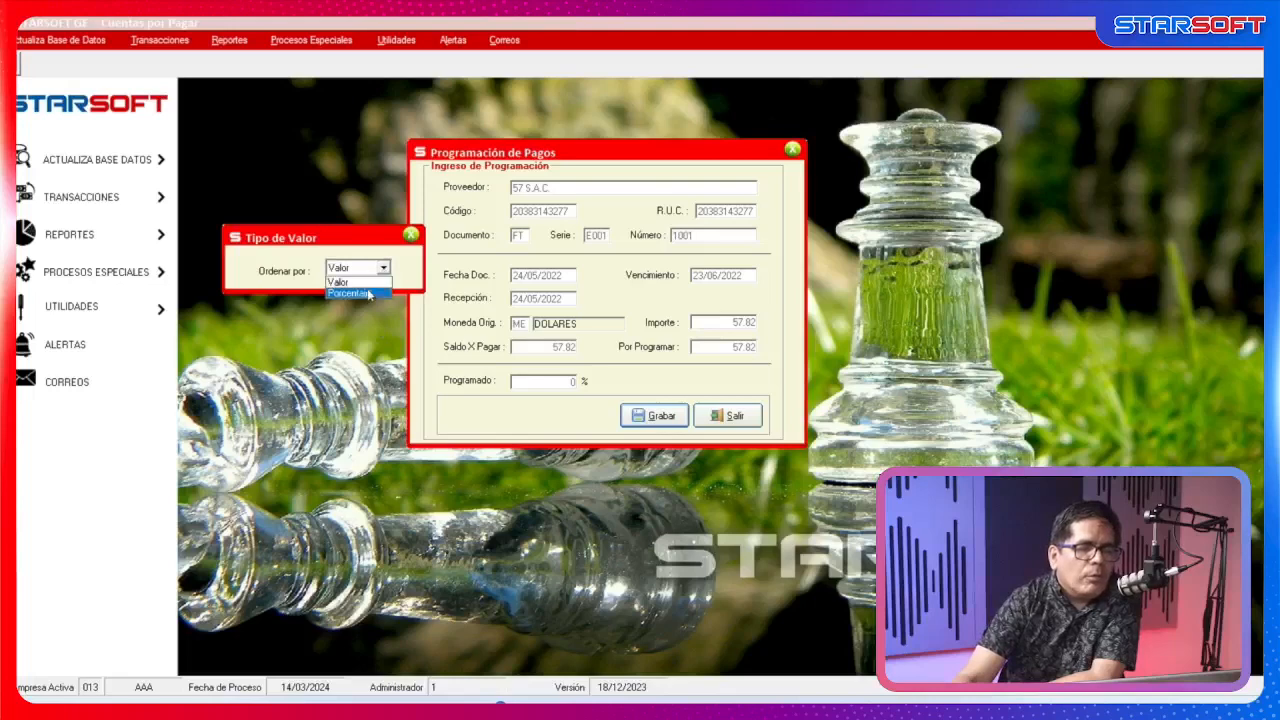
left_click(371, 283)
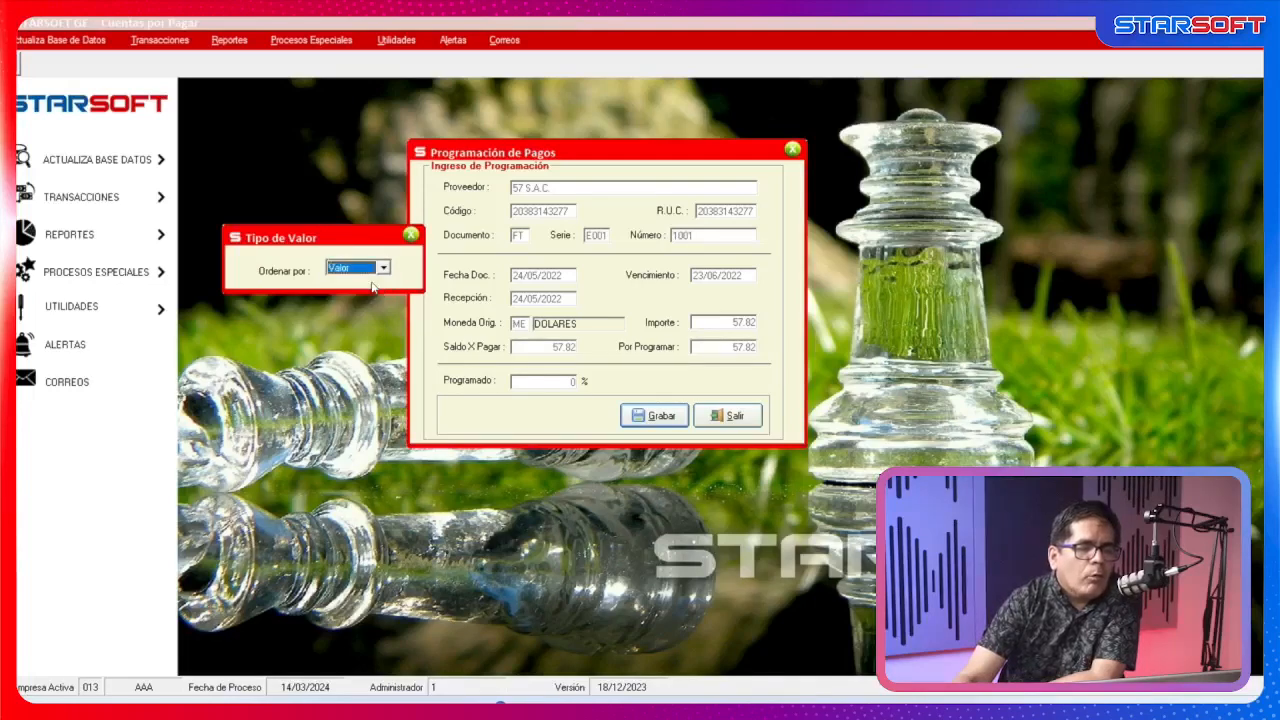
key("Return")
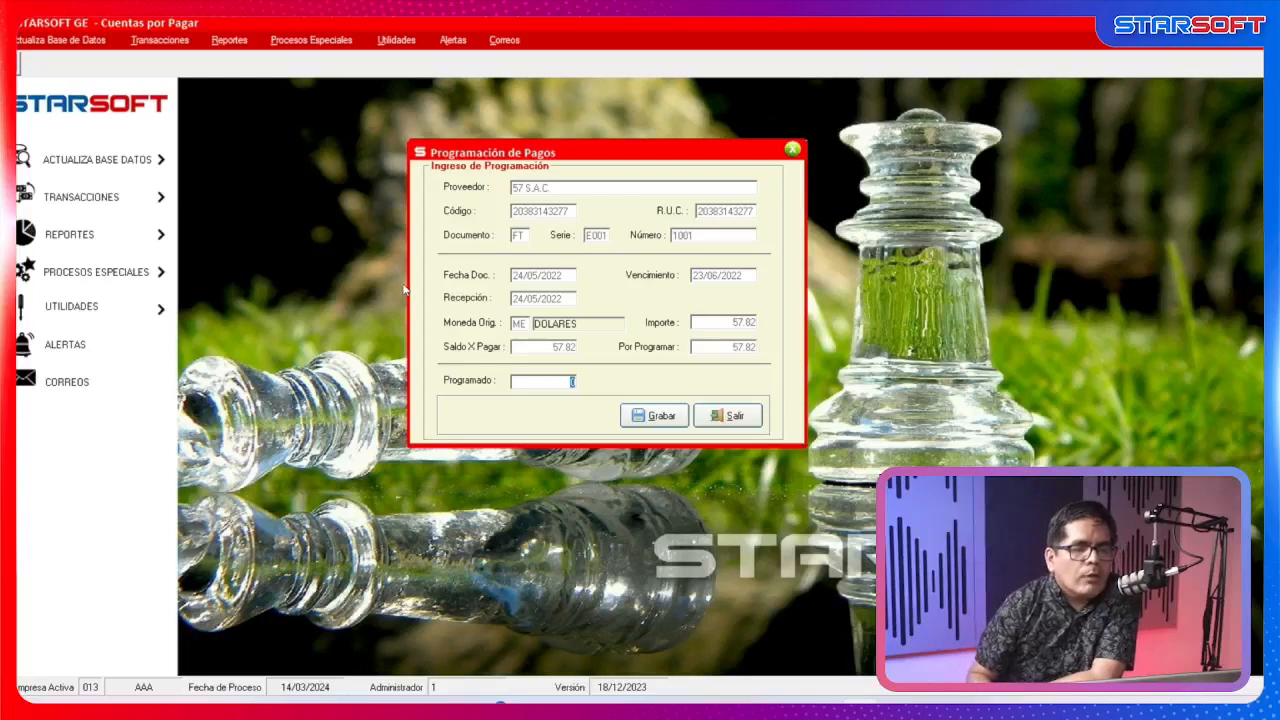
type("57")
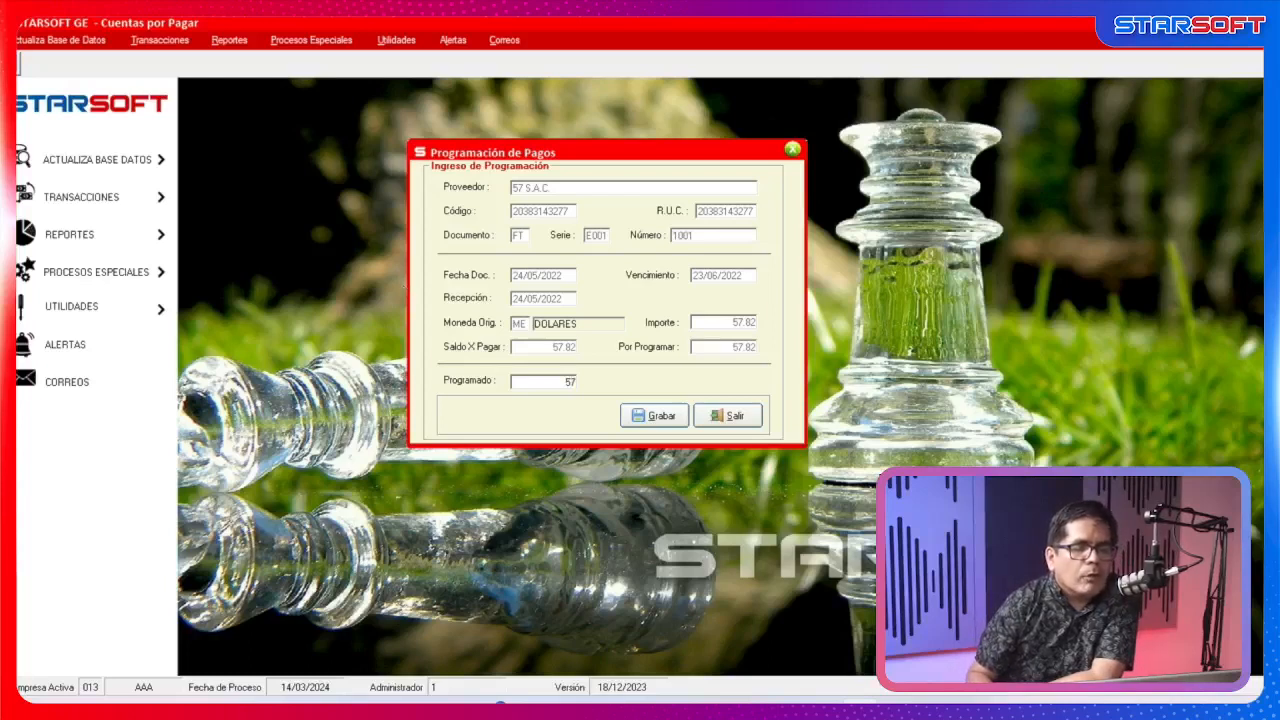
type(".82")
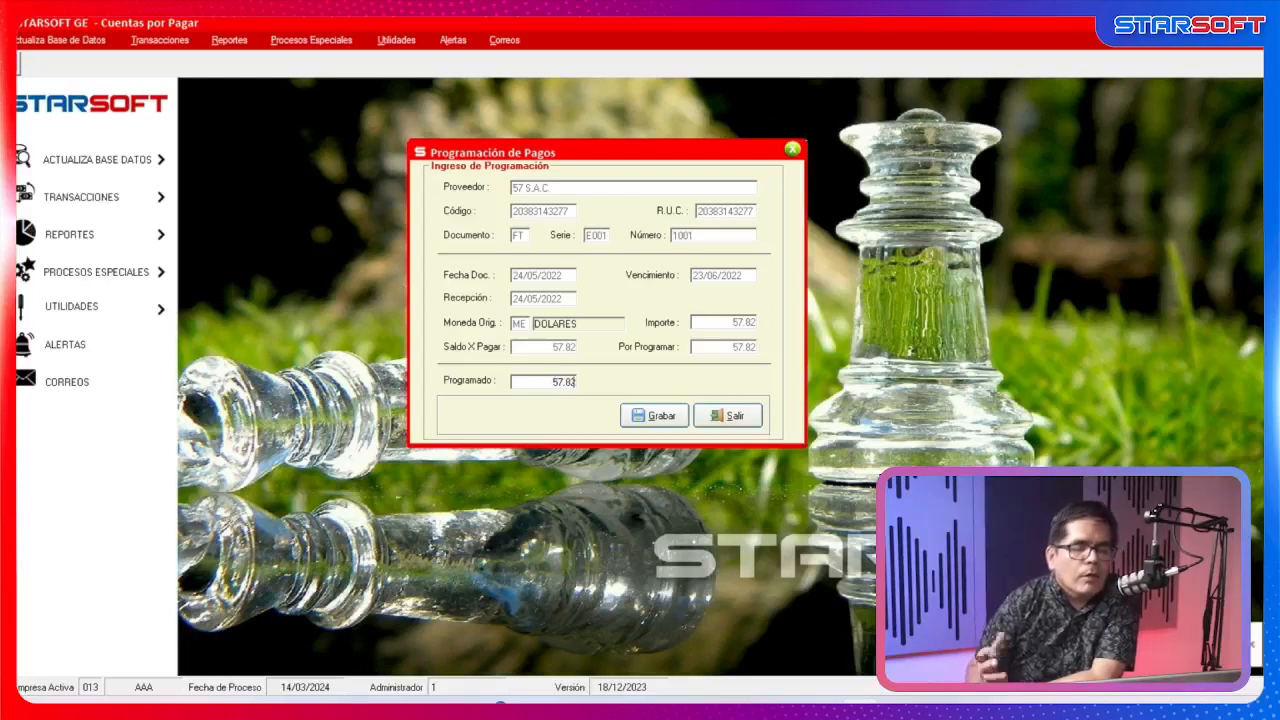
left_click(658, 420)
Add 57 S.A.C. document FT E001 1431 to the schedule by Porcentaje at 100%, and check the programmed amounts.
left_click(468, 421)
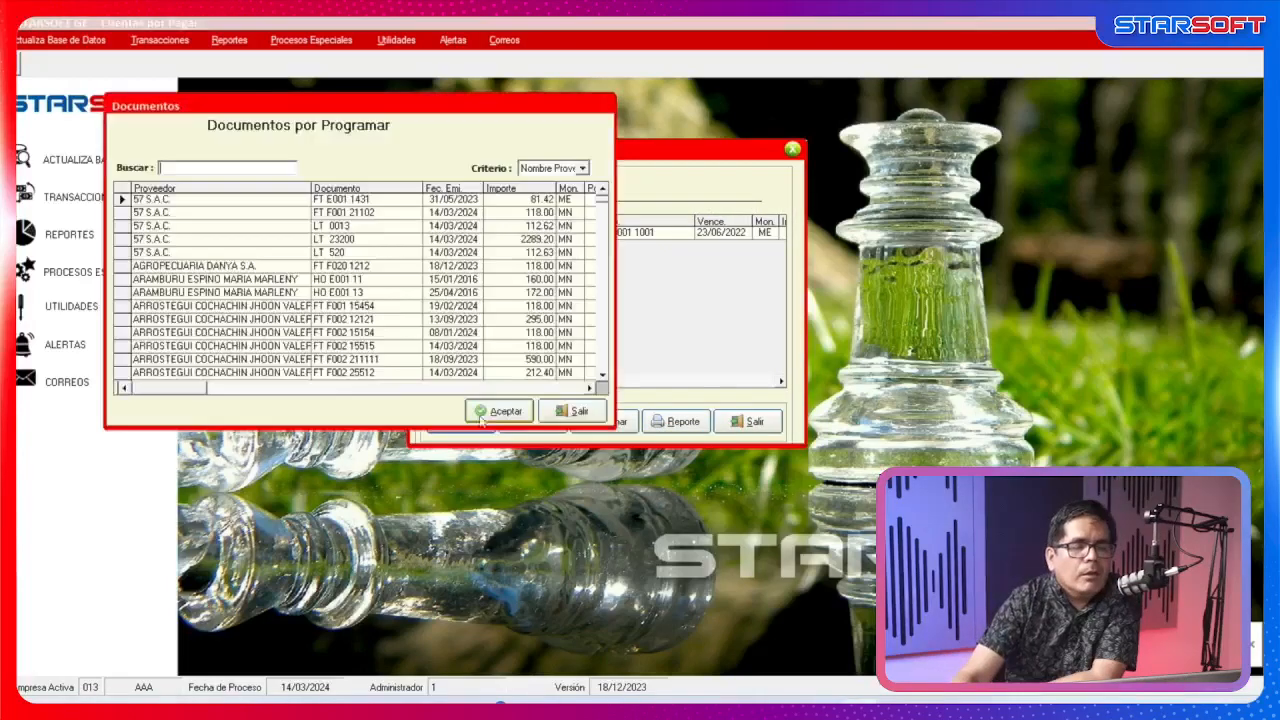
left_click(214, 202)
left_click(497, 411)
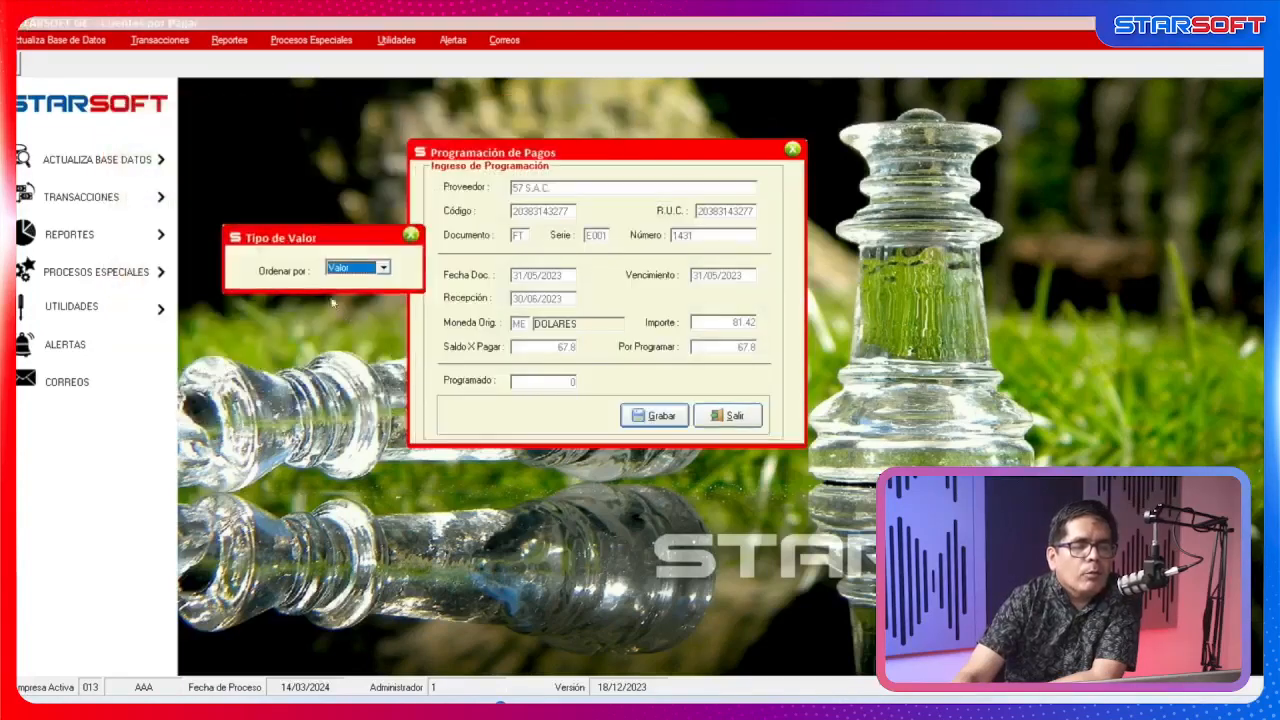
left_click(382, 268)
left_click(366, 290)
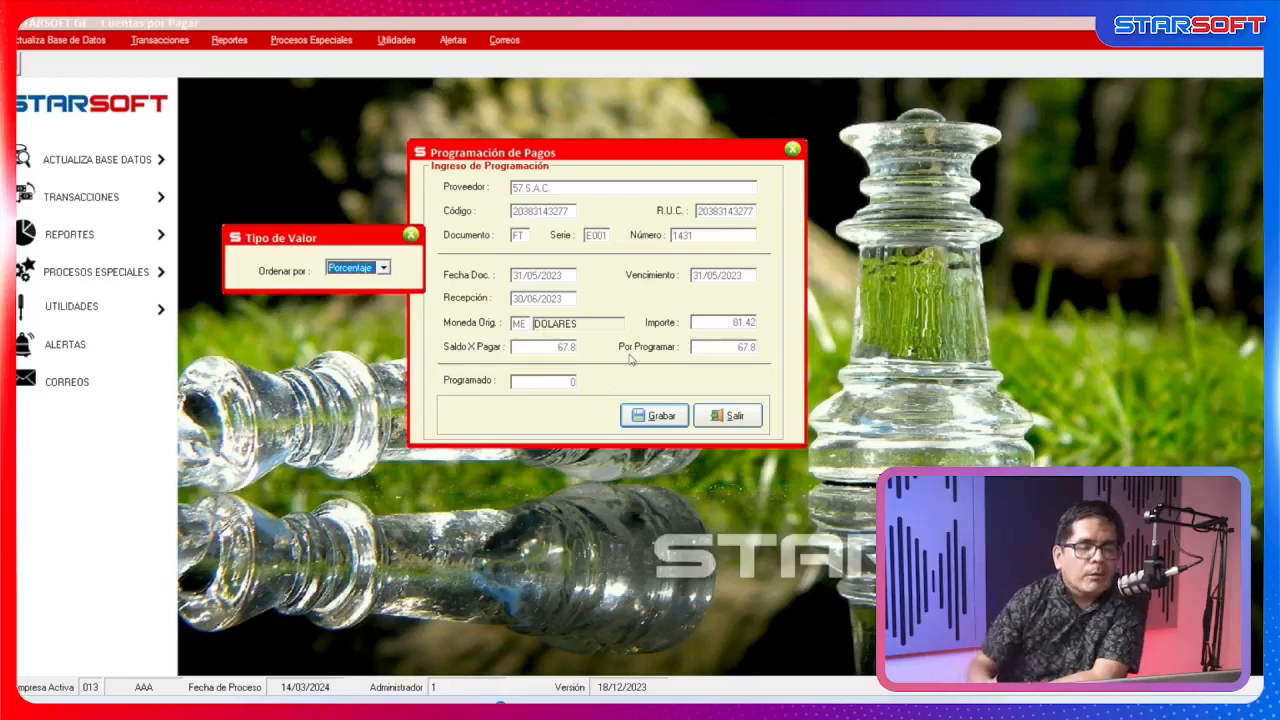
key("Return")
type("100")
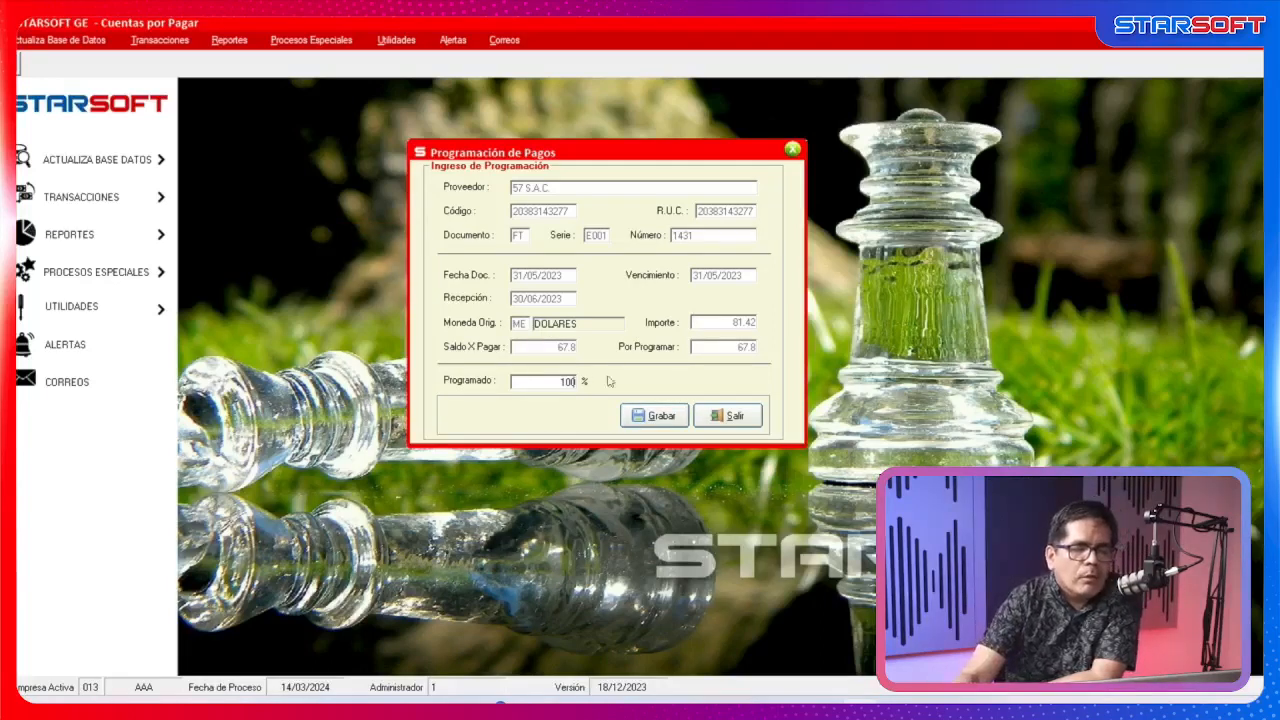
left_click(659, 422)
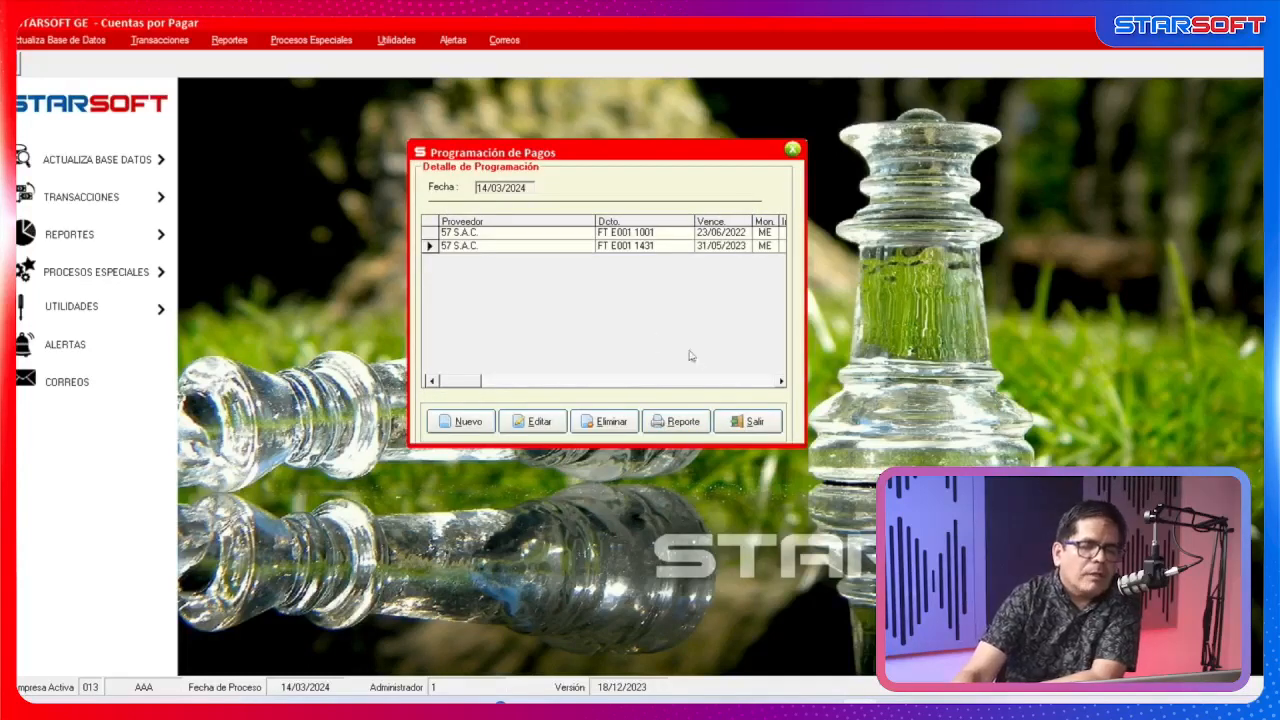
left_click(779, 384)
left_click(779, 384)
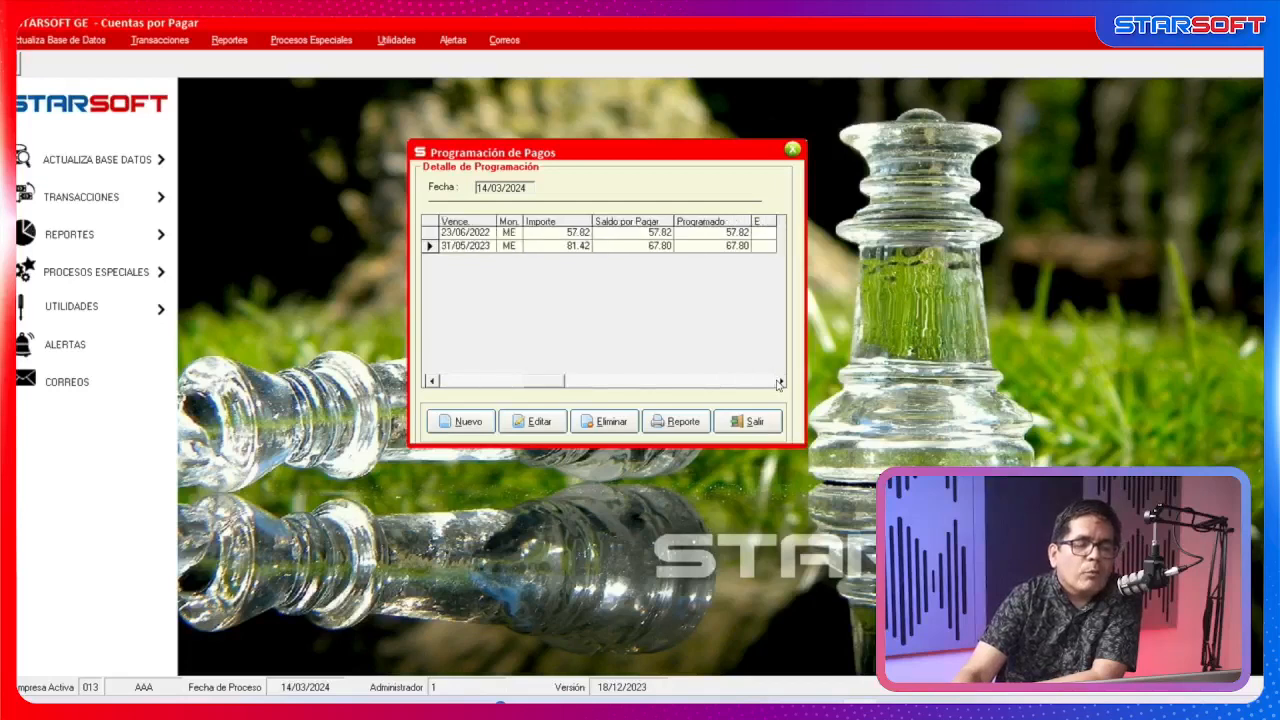
left_click(446, 382)
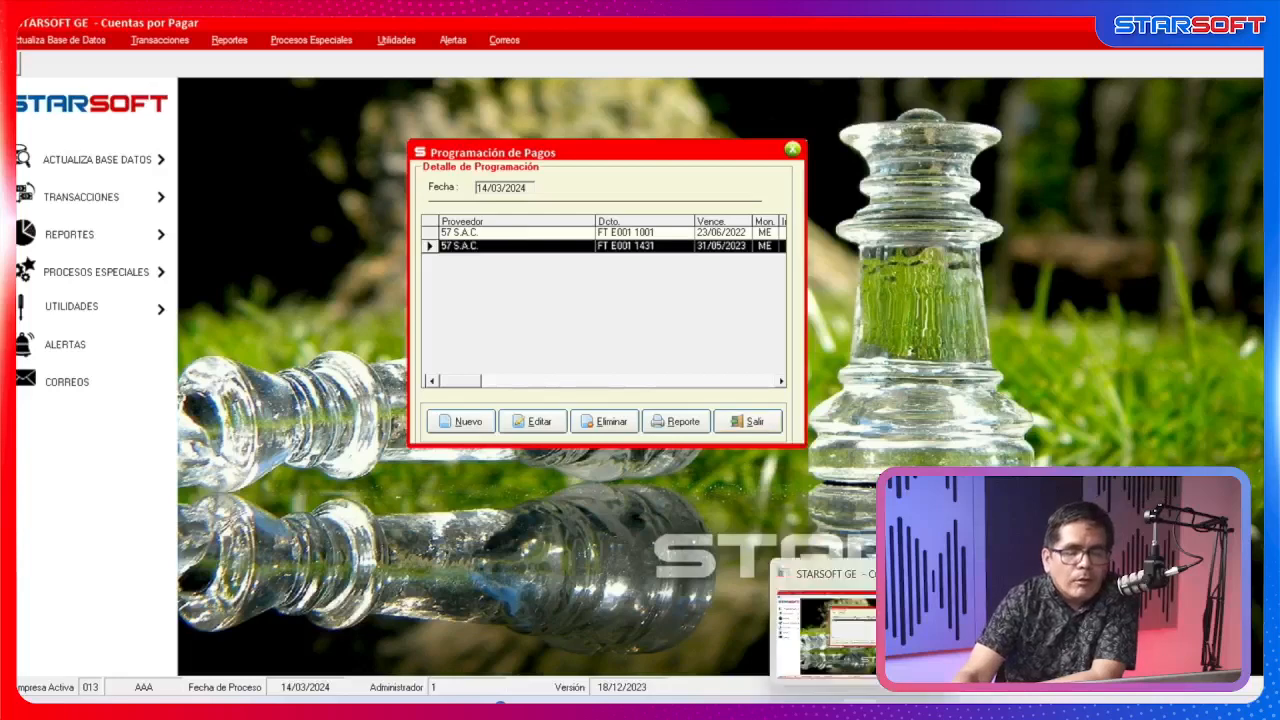
Switch back to Caja y Banco and reload the scheduled payables for 57 S.A.C. in the bank movement.
left_click(822, 712)
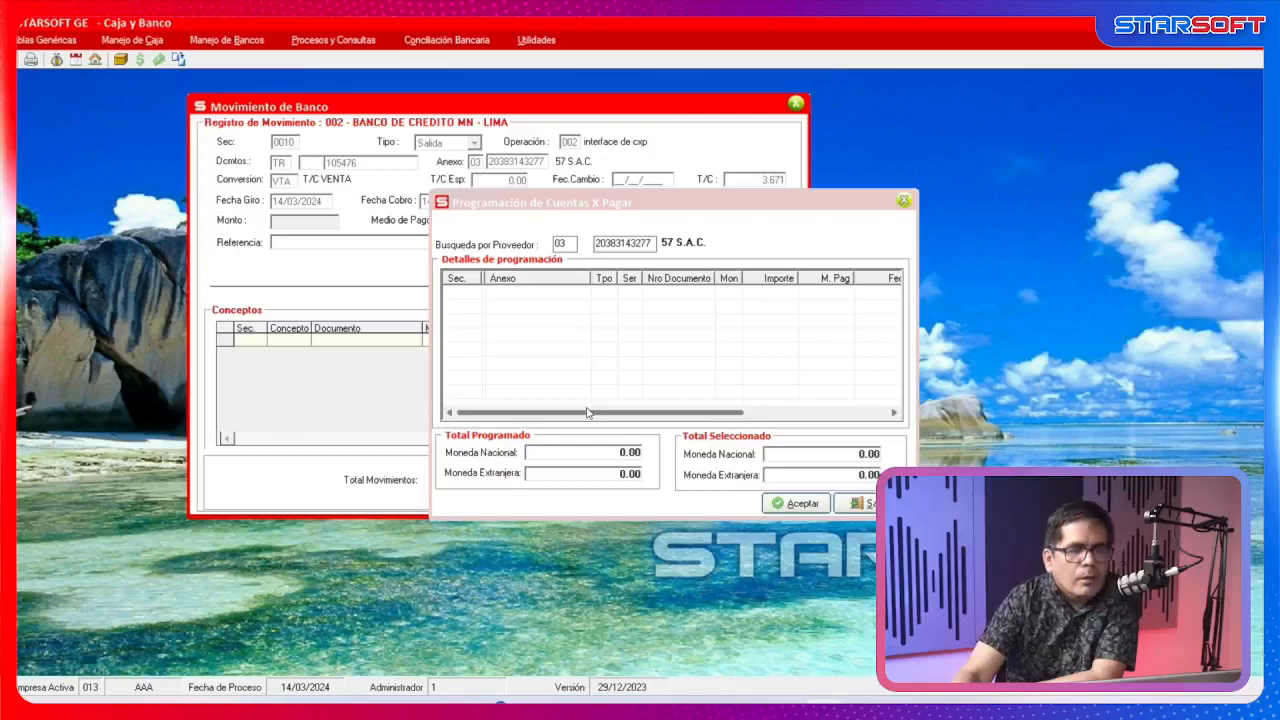
left_click(865, 518)
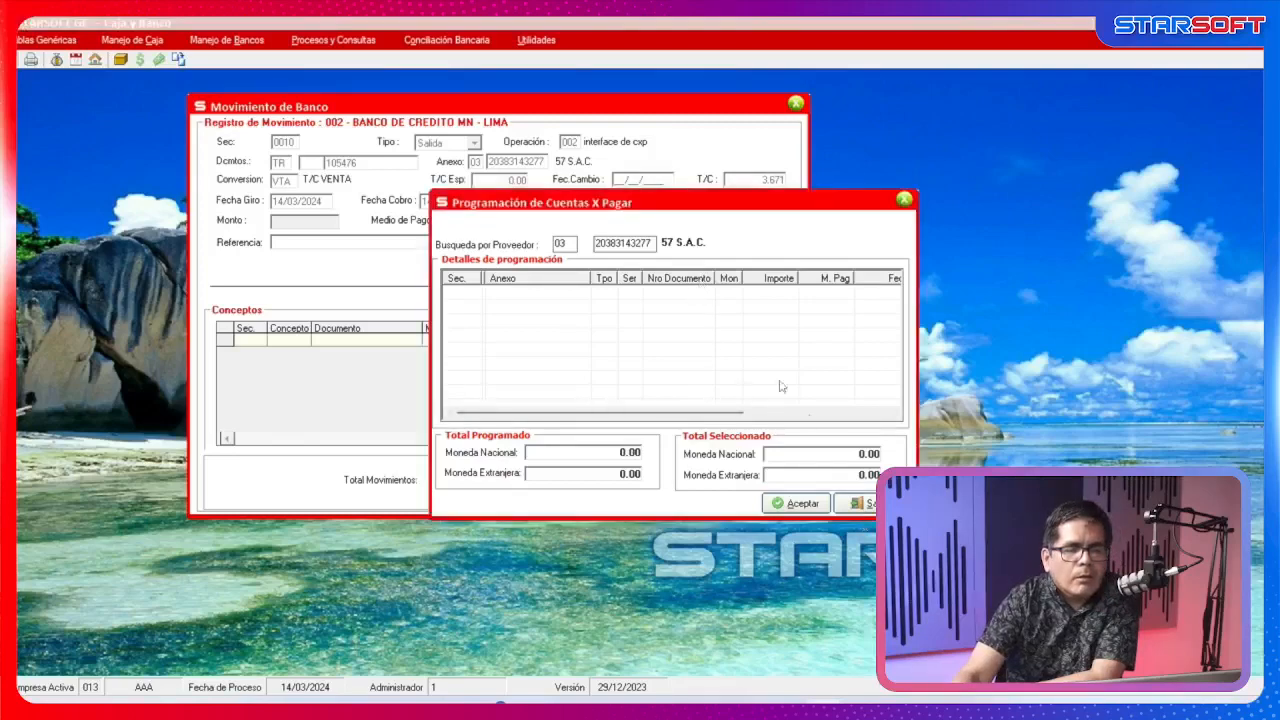
left_click(848, 503)
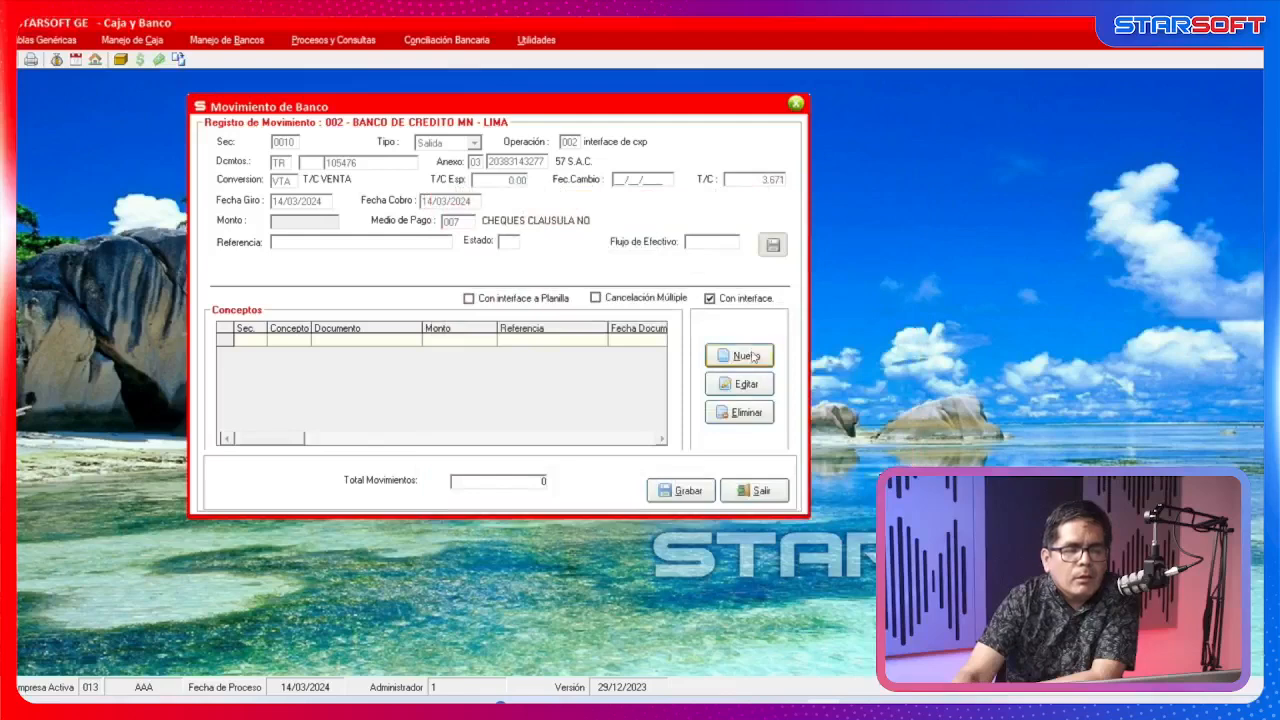
left_click(752, 356)
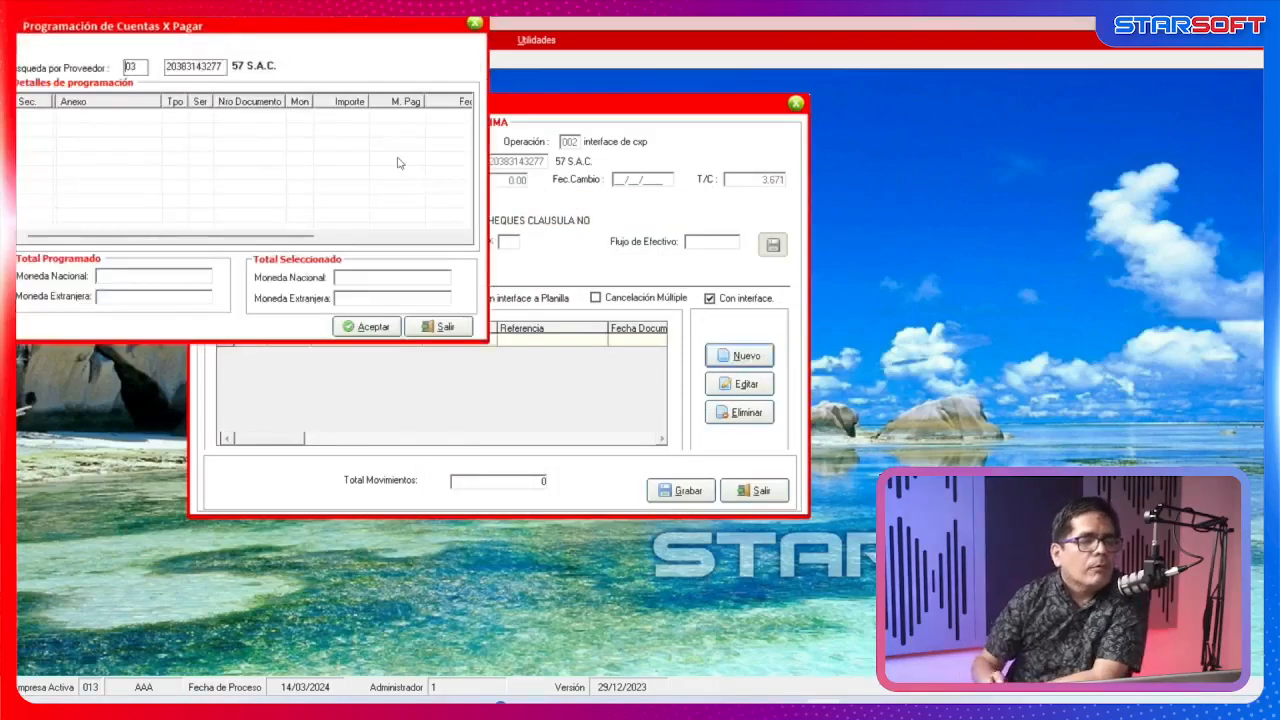
key("Return")
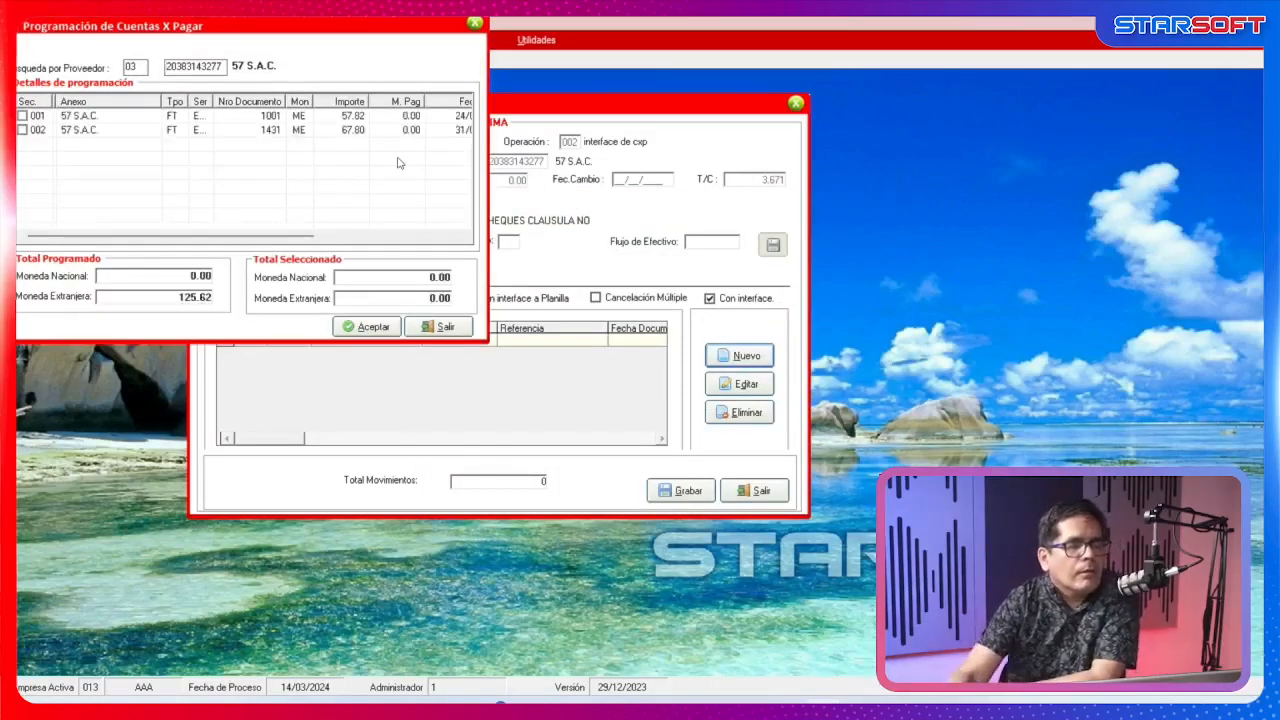
Select scheduled document 1001 with a payment amount of 57.82 and add it to the movement's concepts.
left_click_drag(287, 20, 686, 182)
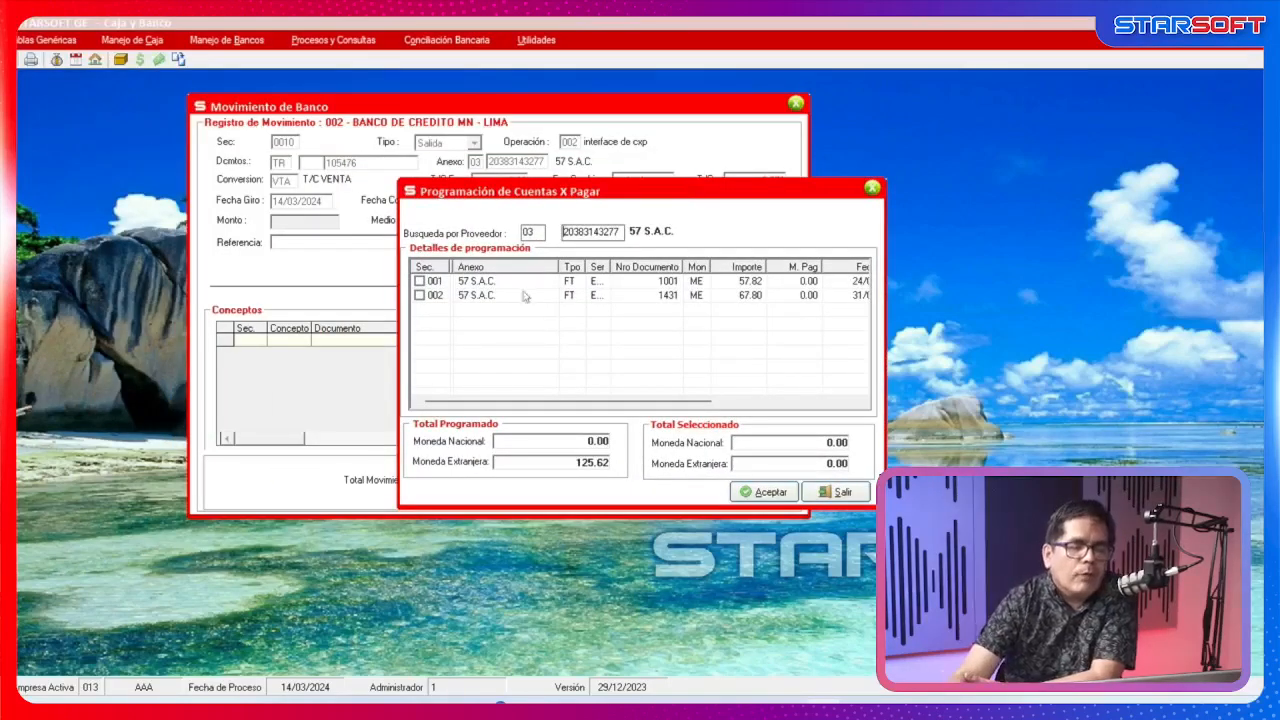
left_click(420, 281)
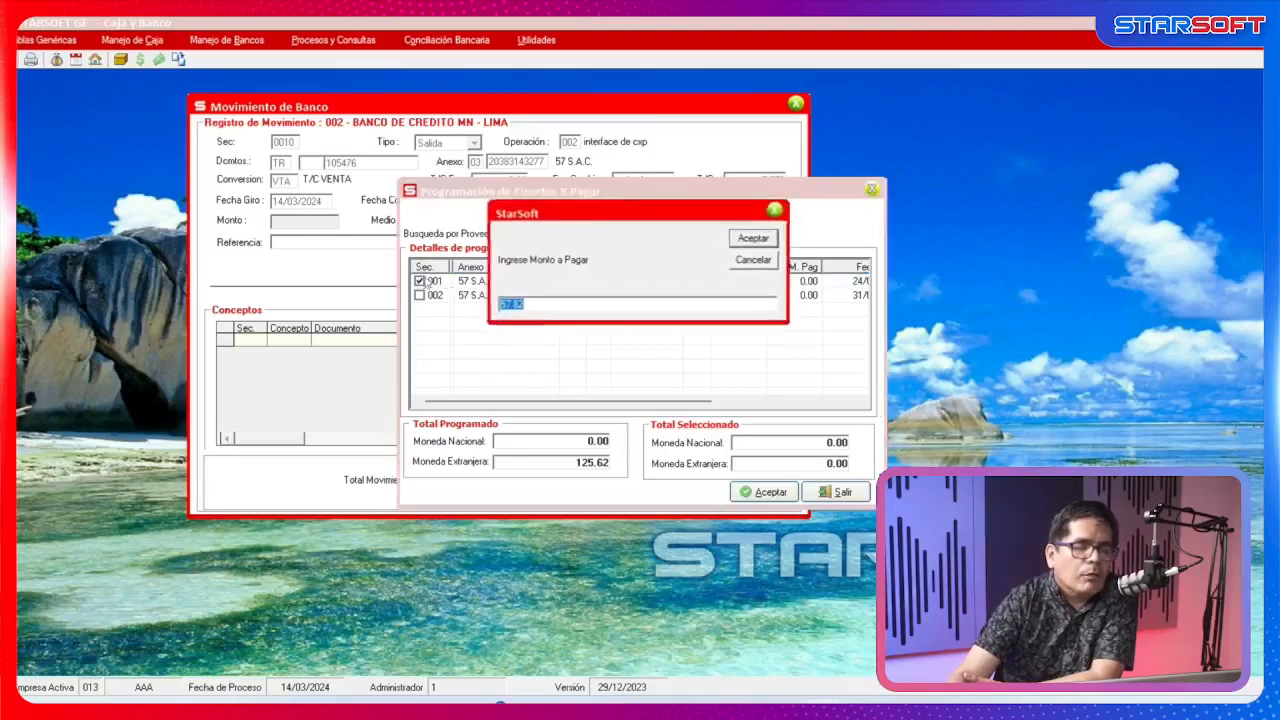
left_click(748, 240)
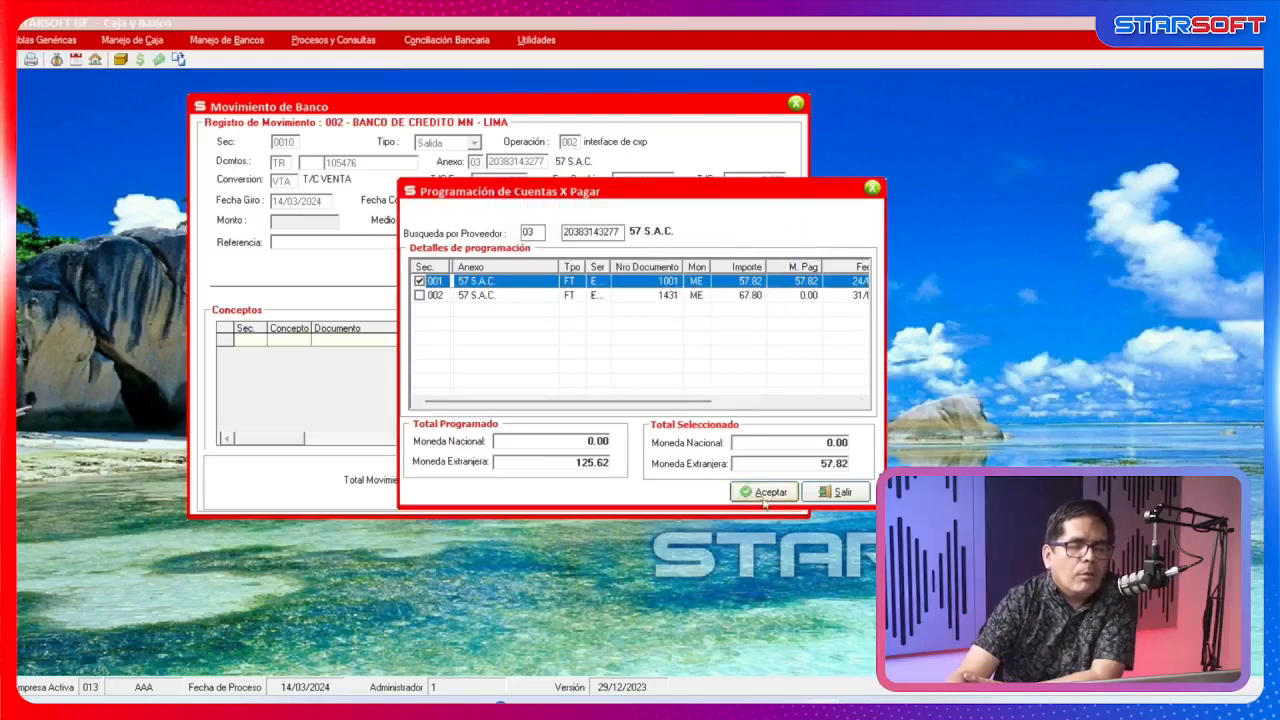
left_click_drag(584, 191, 678, 164)
left_click(858, 462)
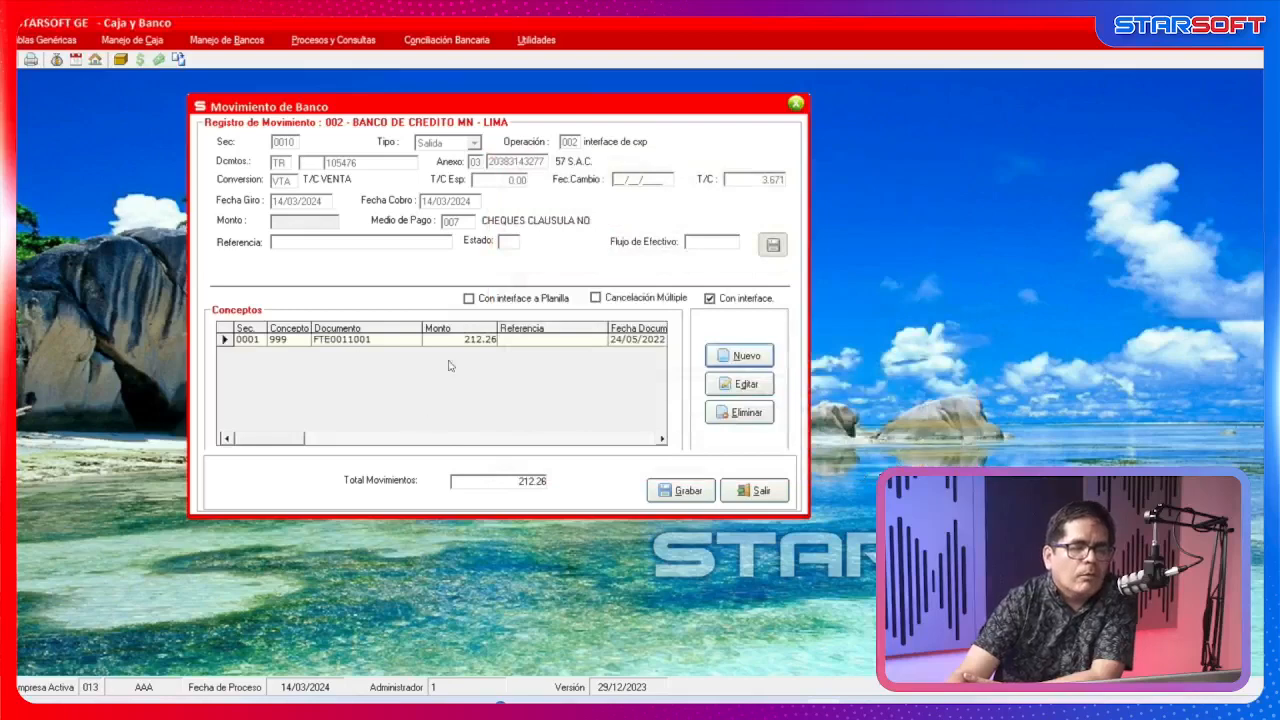
Save the bank movement, switch back to Cuentas por Pagar and close the payment scheduling for 14/03/2024.
left_click(656, 490)
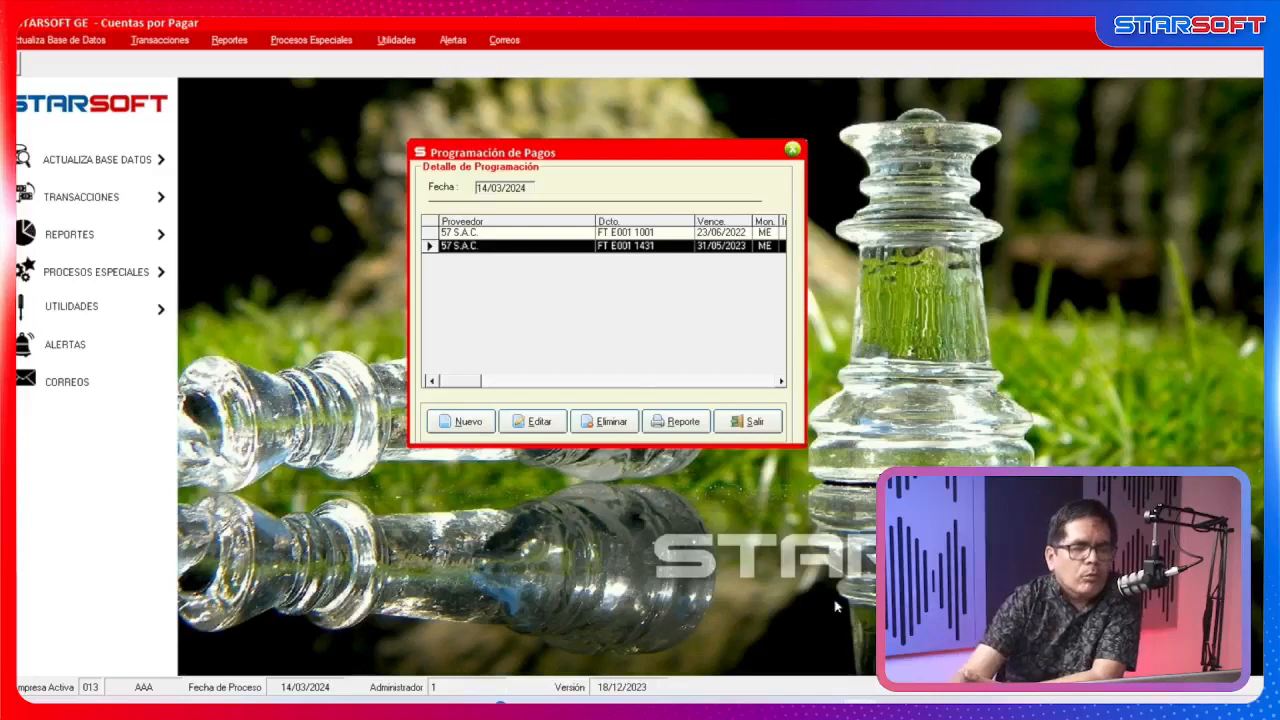
left_click(770, 421)
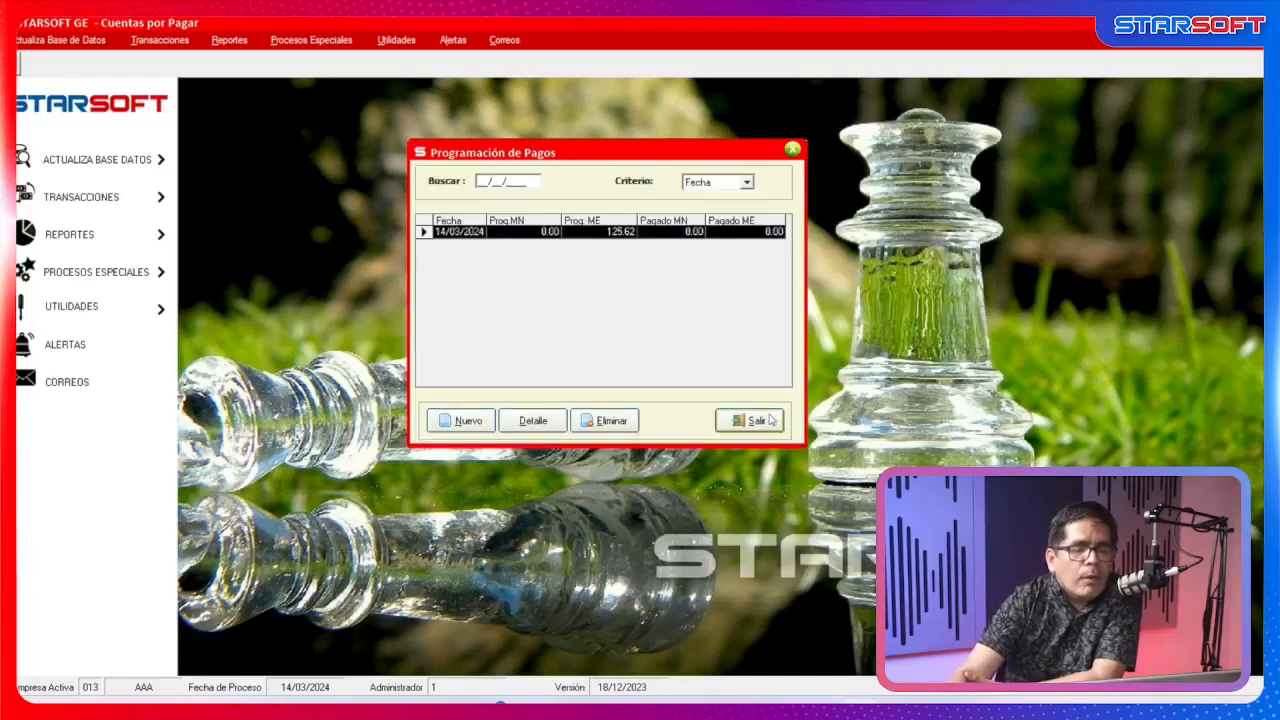
left_click(752, 420)
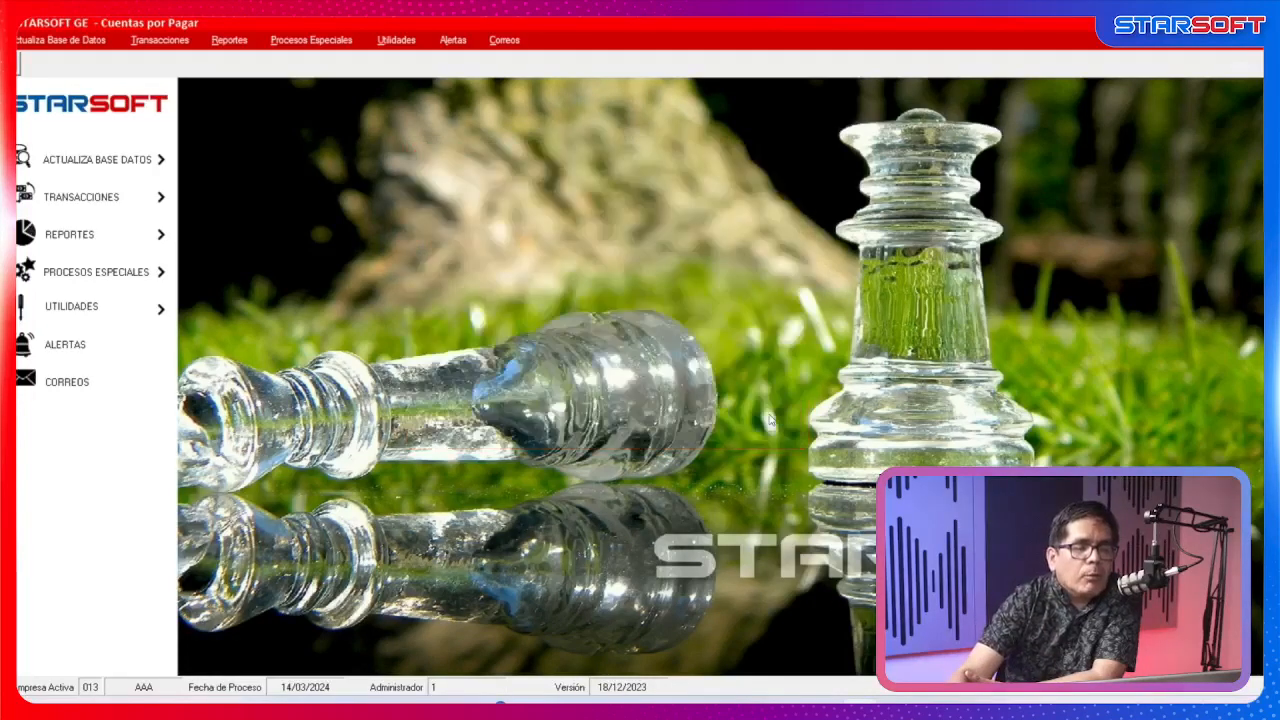
Schedule payments by due date from 14/03/2024 to 31/03/2024 at 100%, and close the scheduling form.
left_click(179, 44)
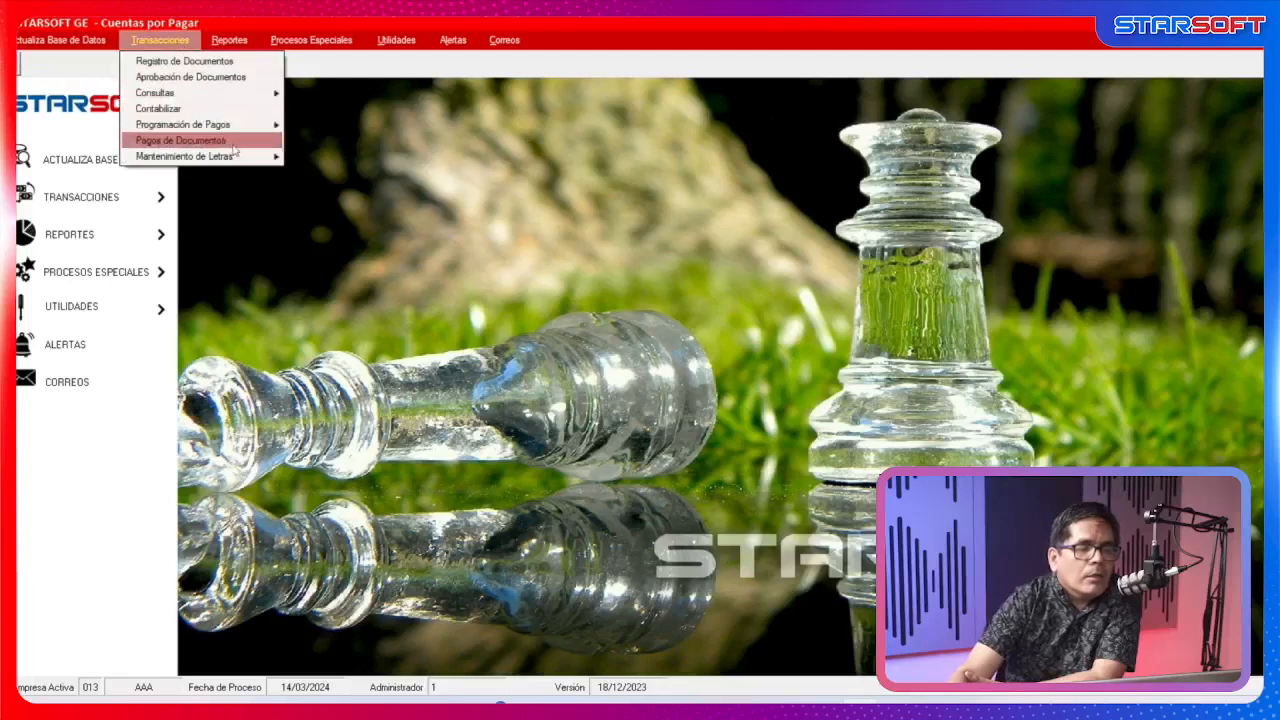
mouse_move(262, 126)
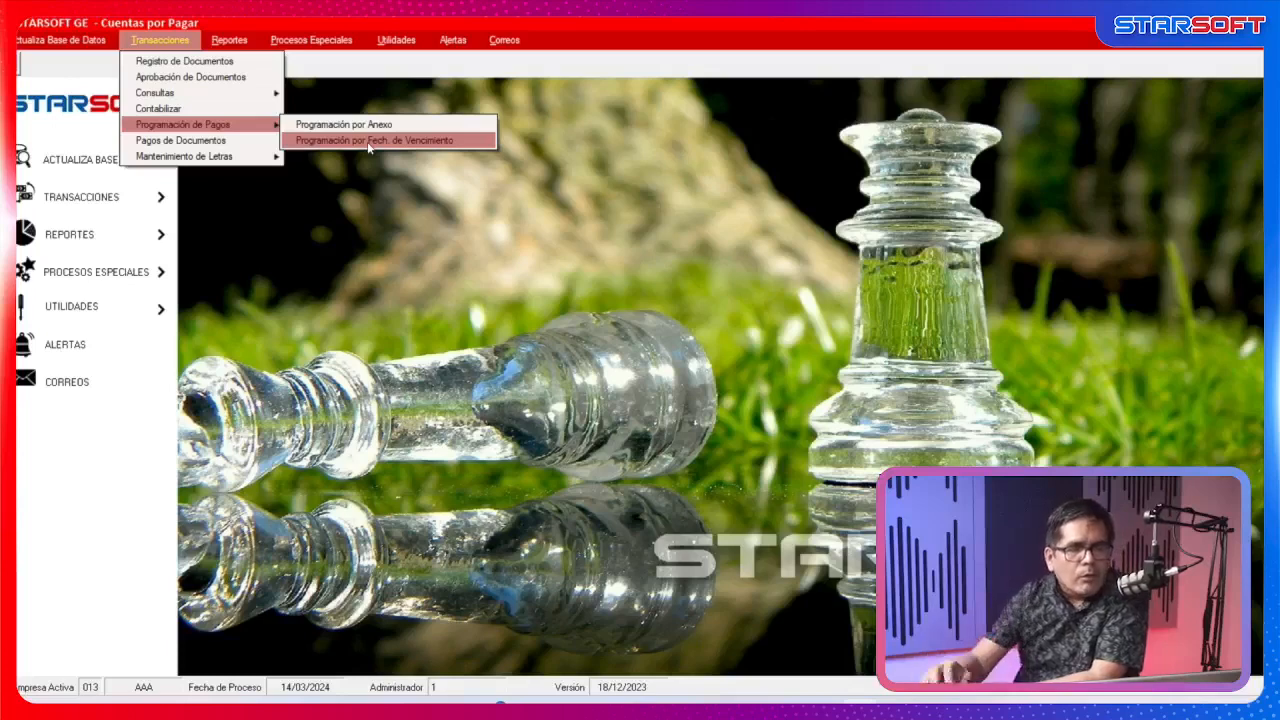
left_click(369, 141)
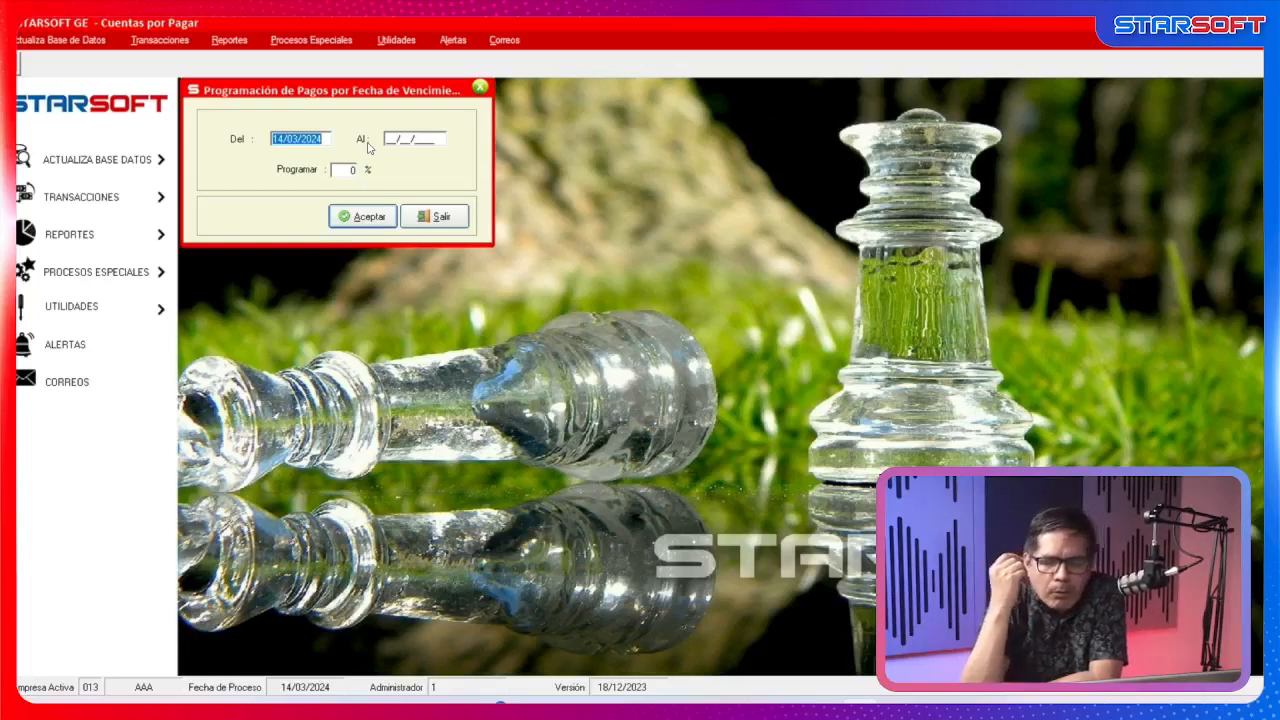
key("Tab")
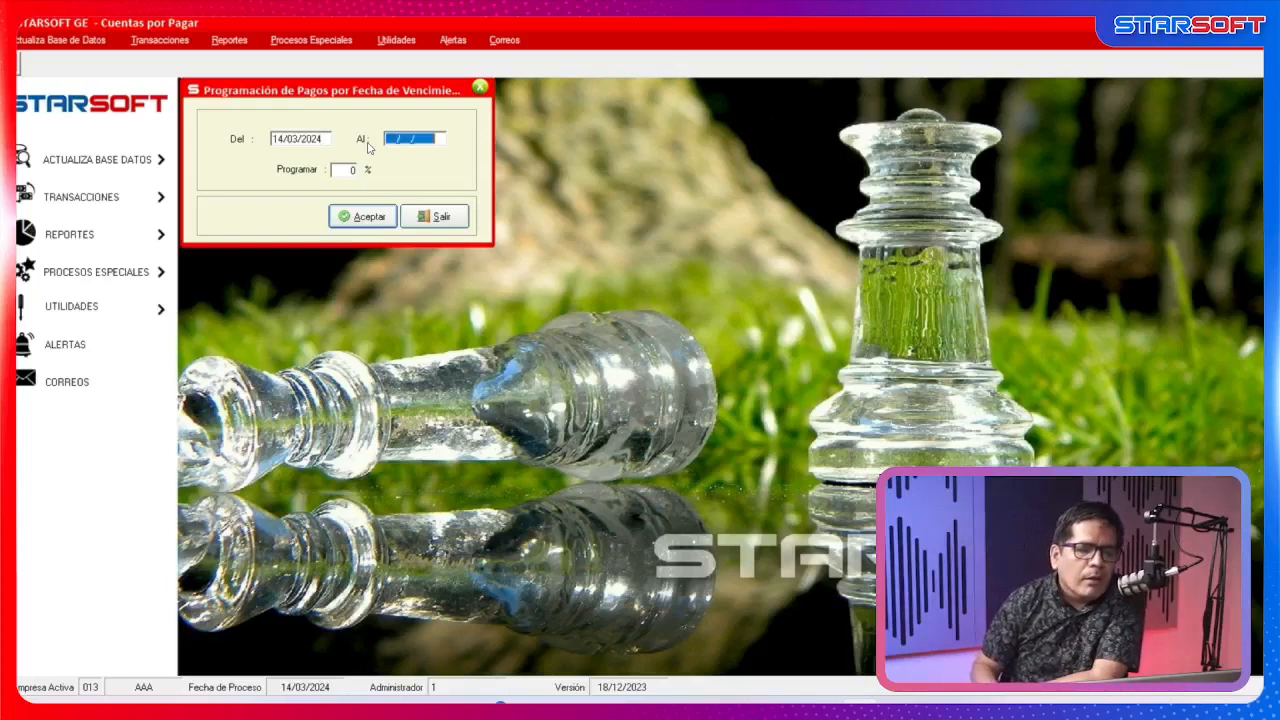
type("31032024")
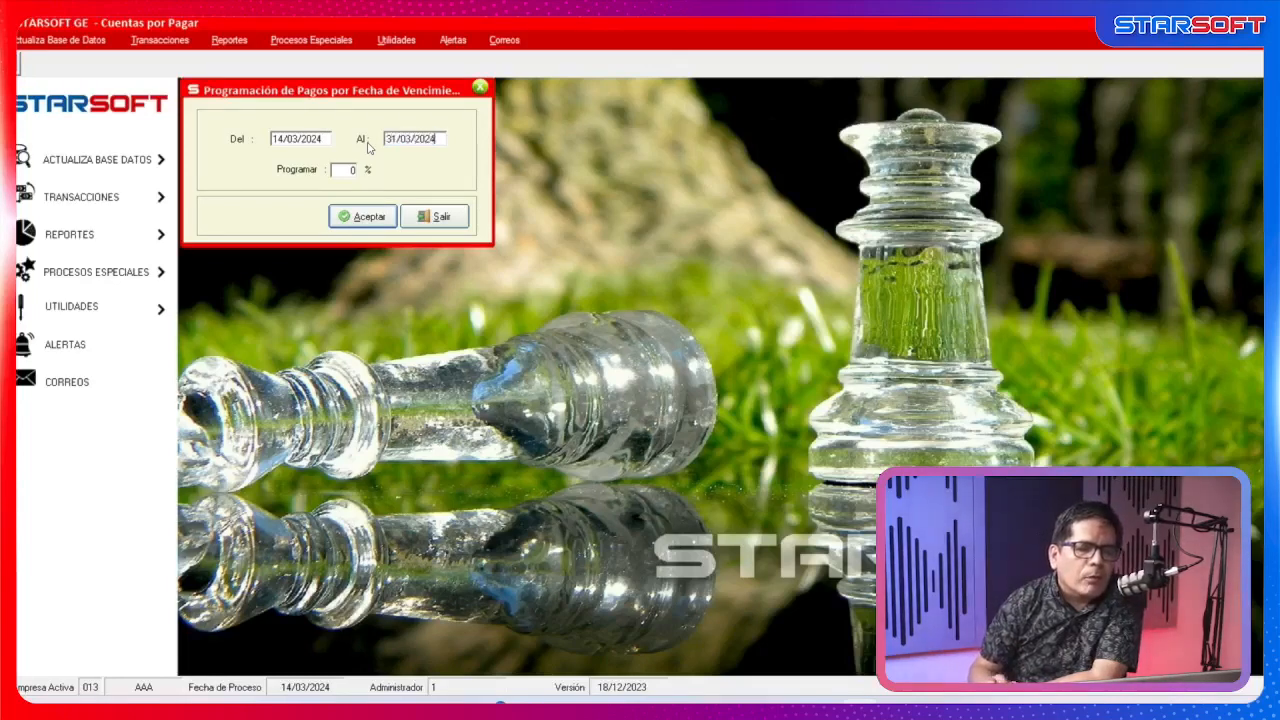
type("100")
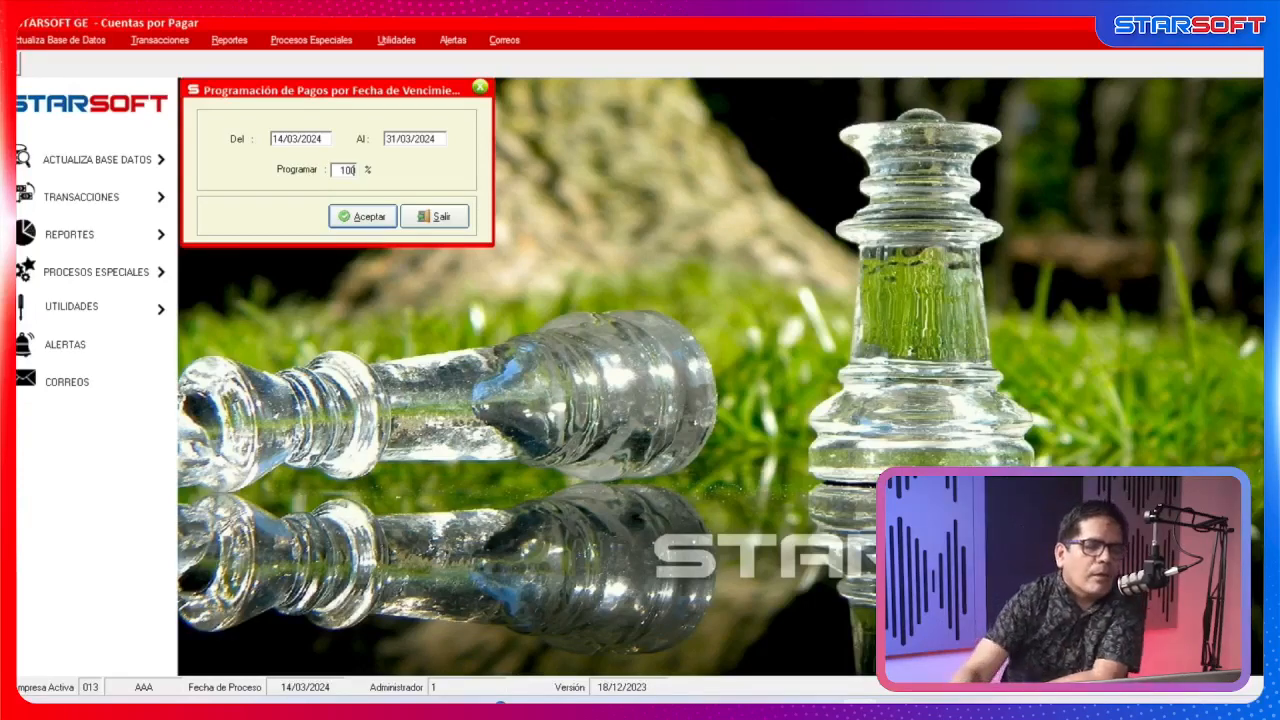
left_click(368, 220)
left_click(762, 418)
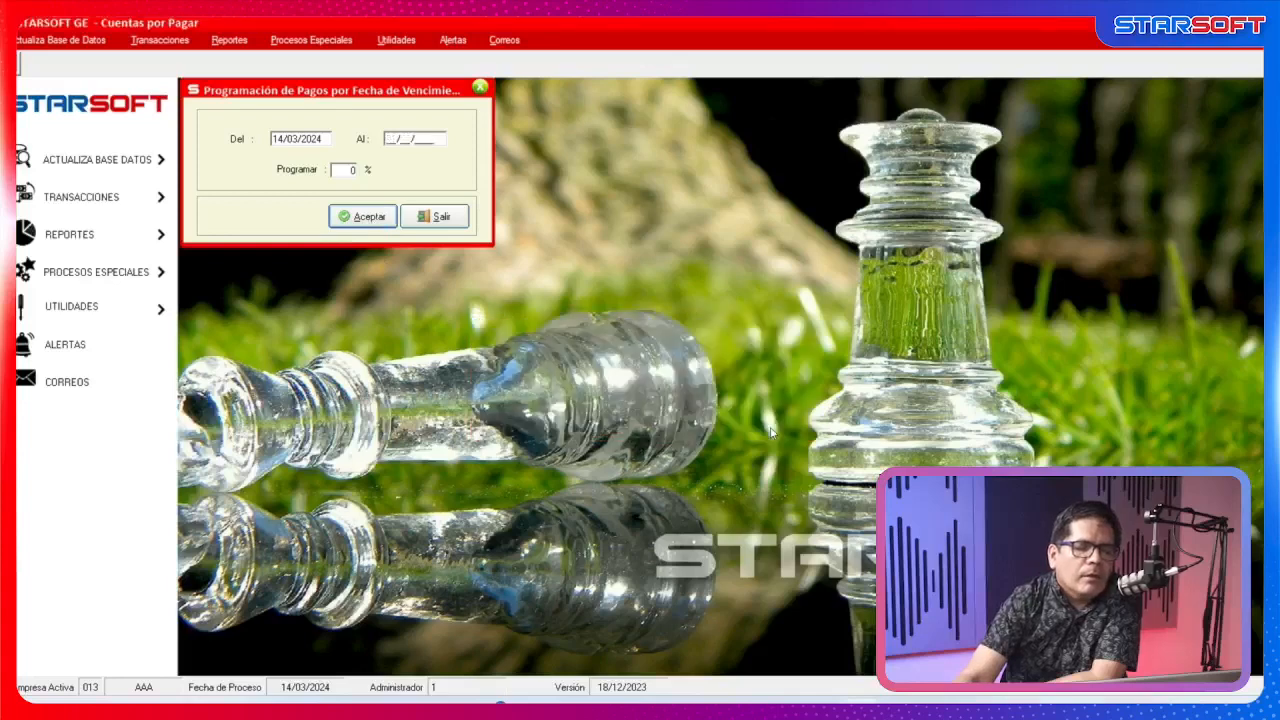
left_click(450, 217)
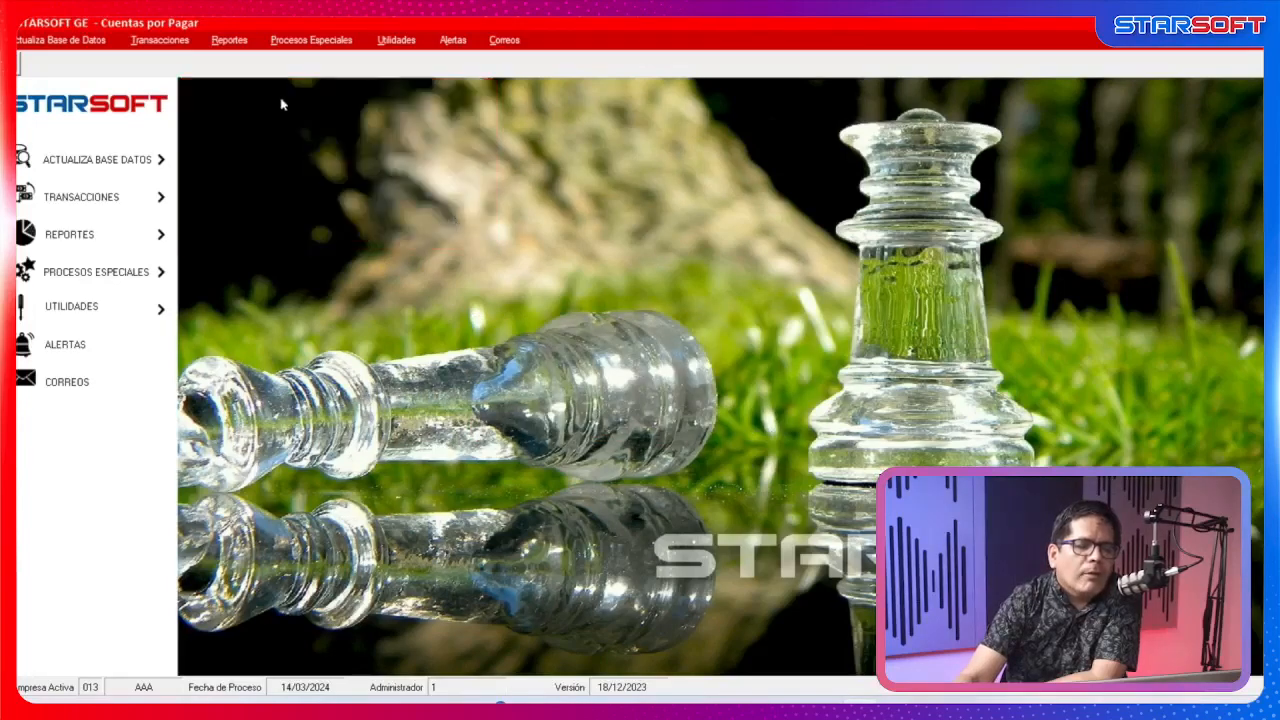
Review the supplier documents in the detail of the 14/03/2024 payment schedule.
left_click(160, 40)
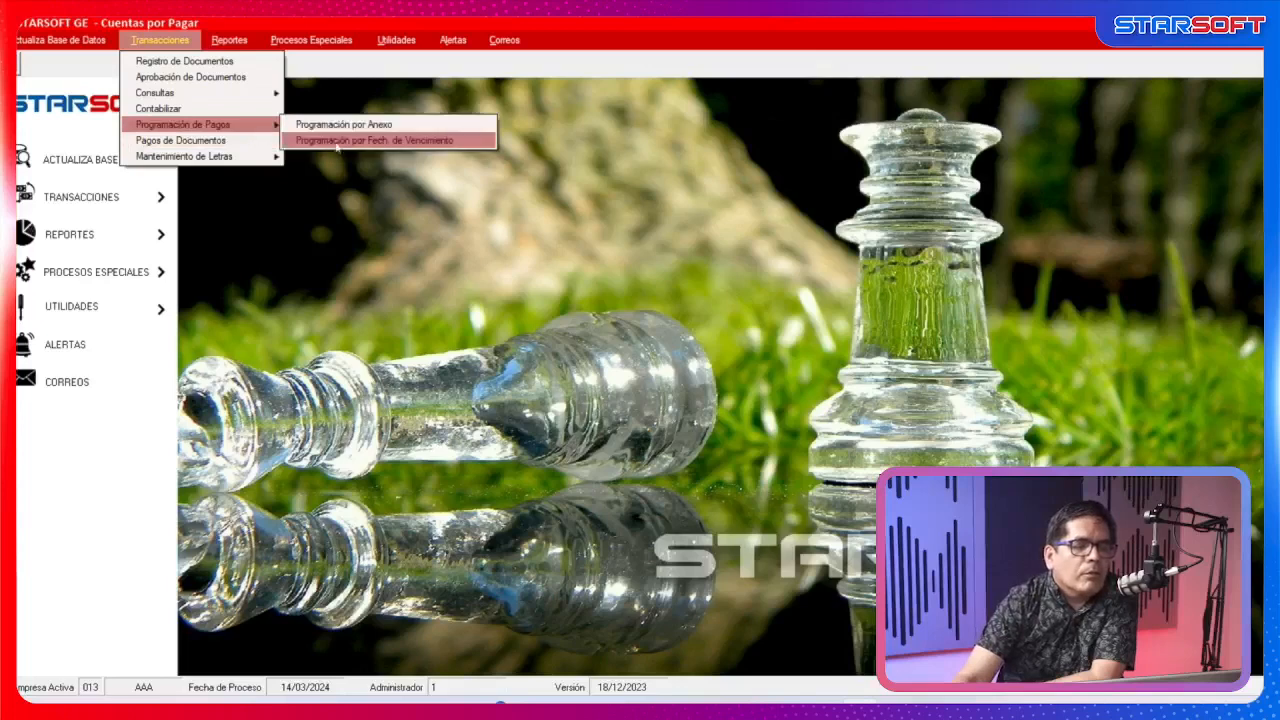
left_click(340, 124)
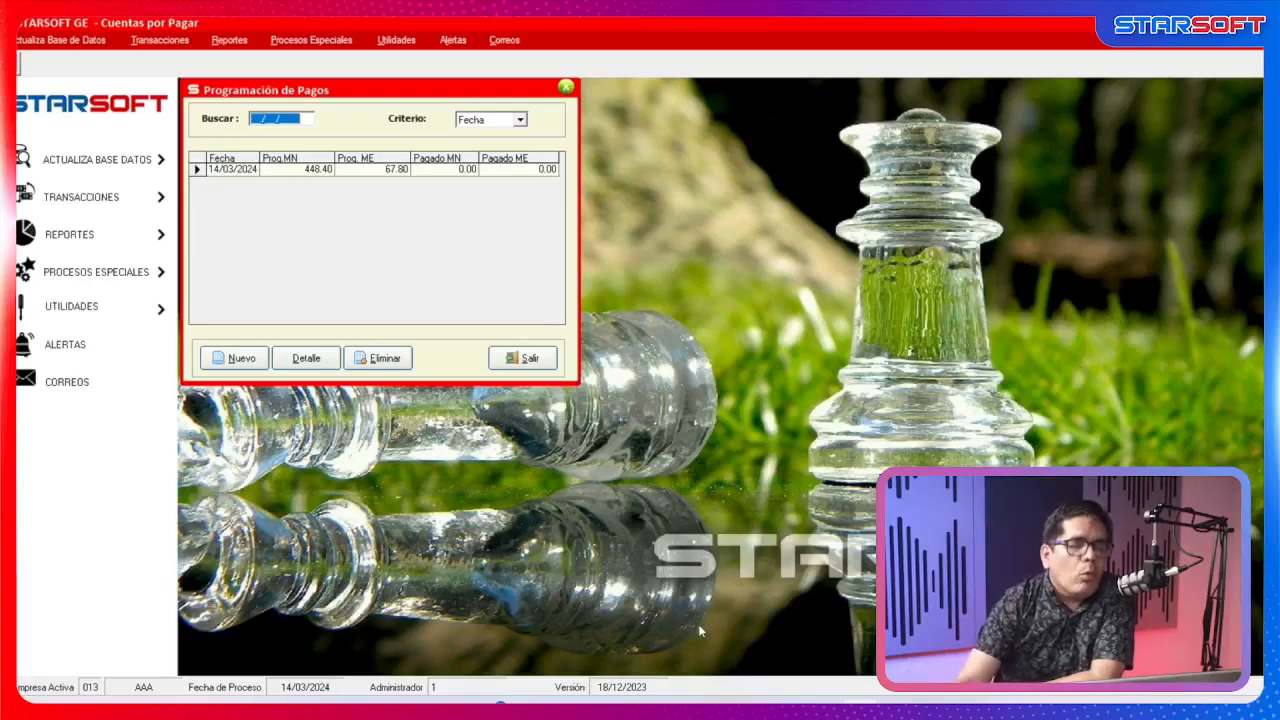
left_click(320, 362)
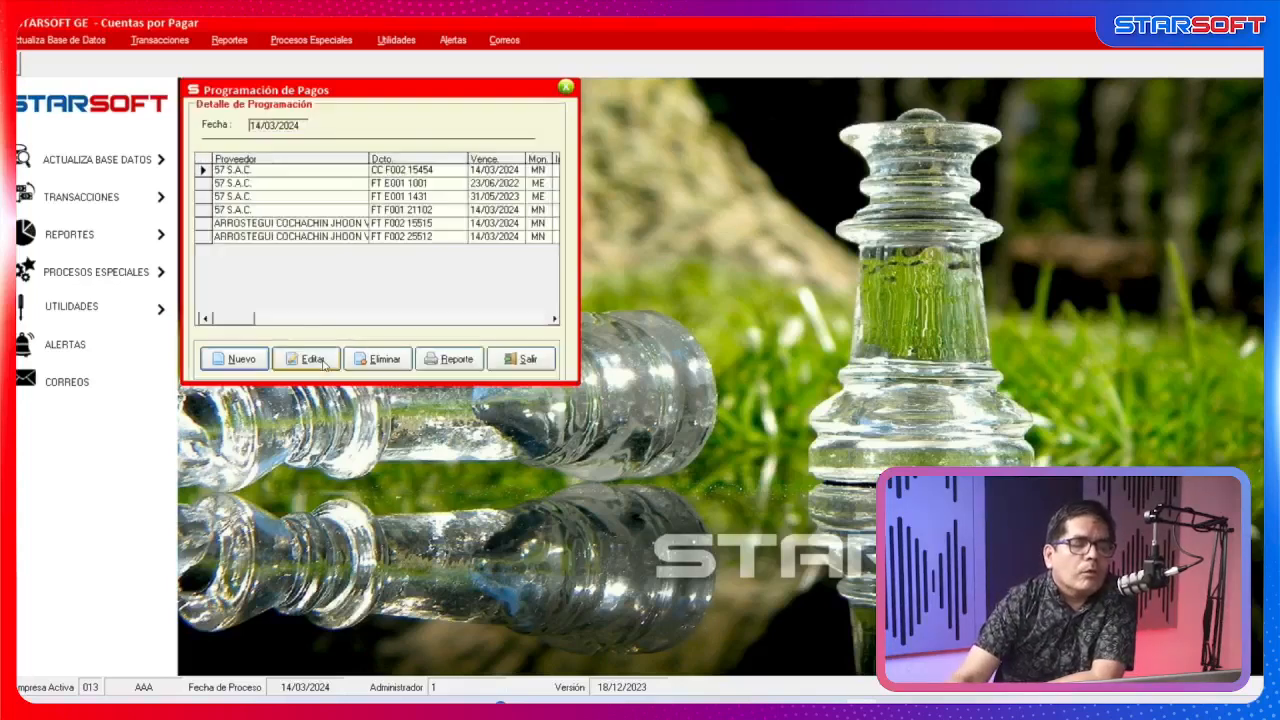
left_click(249, 229)
left_click(250, 237)
left_click(265, 214)
left_click(268, 226)
left_click(276, 238)
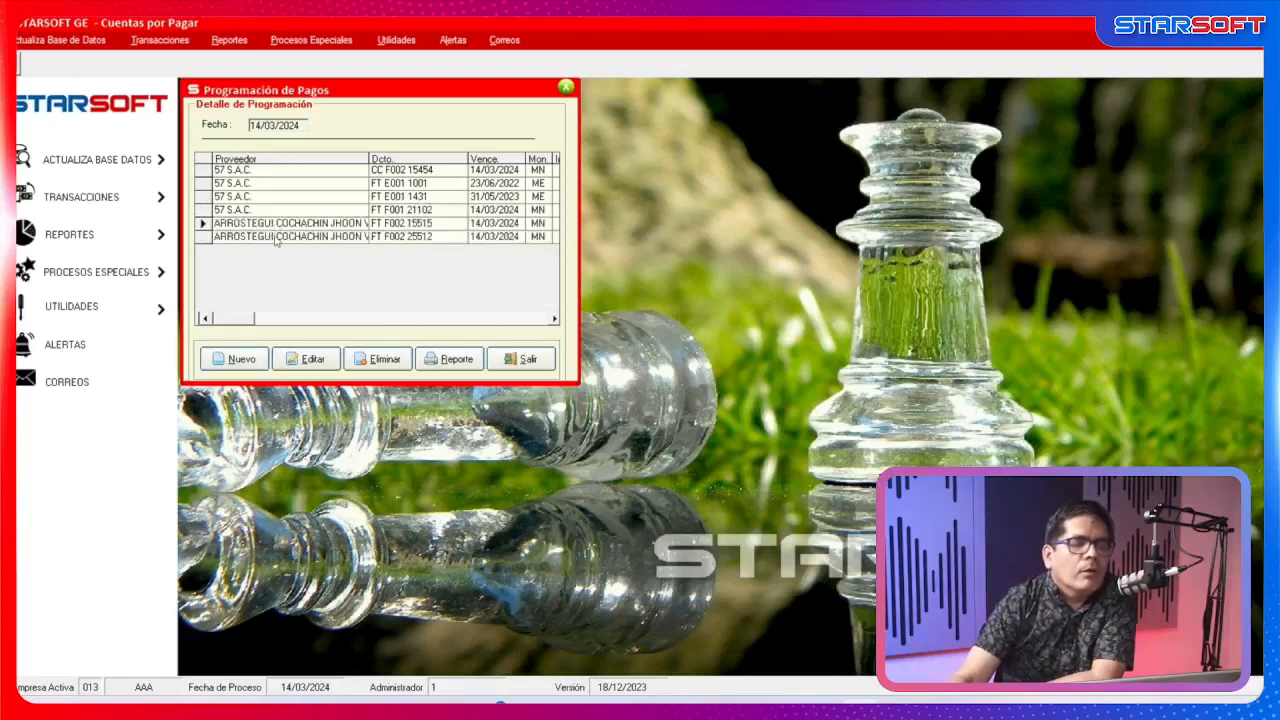
left_click(276, 238)
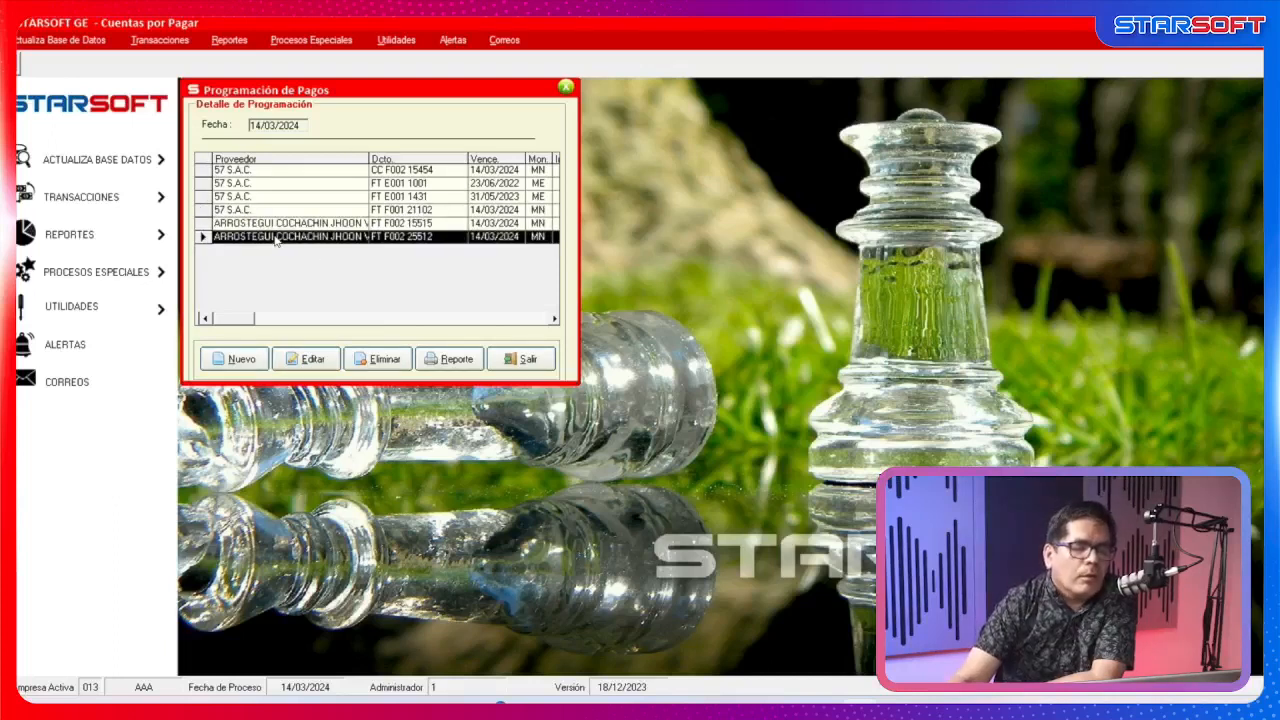
left_click(543, 364)
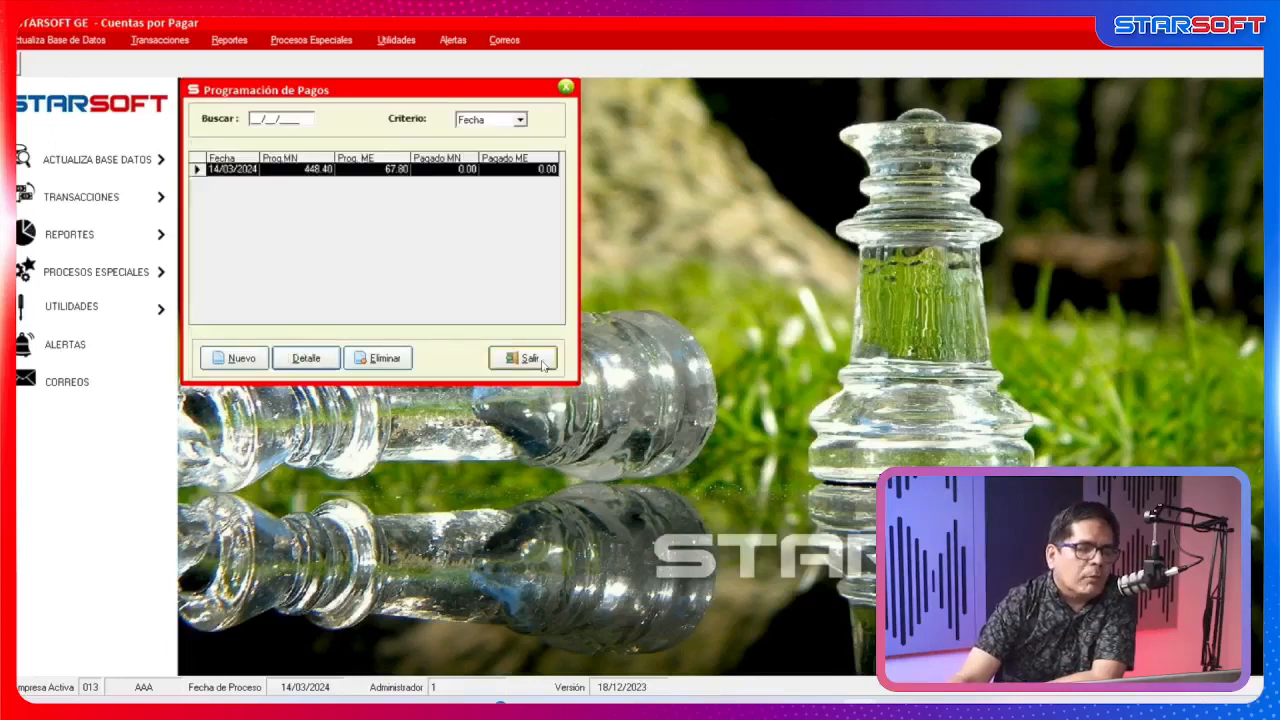
left_click(541, 357)
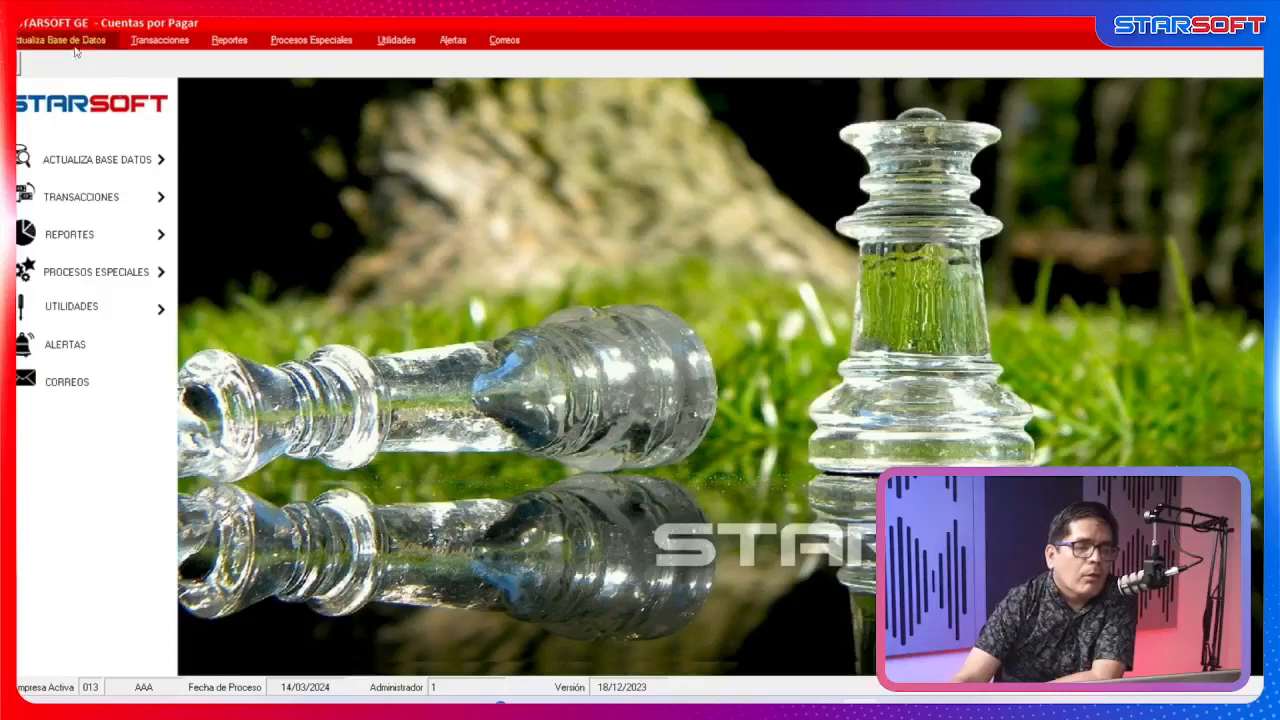
Set the general concept PROGRAMACION to FALSO and save it in the general concepts table.
left_click(68, 40)
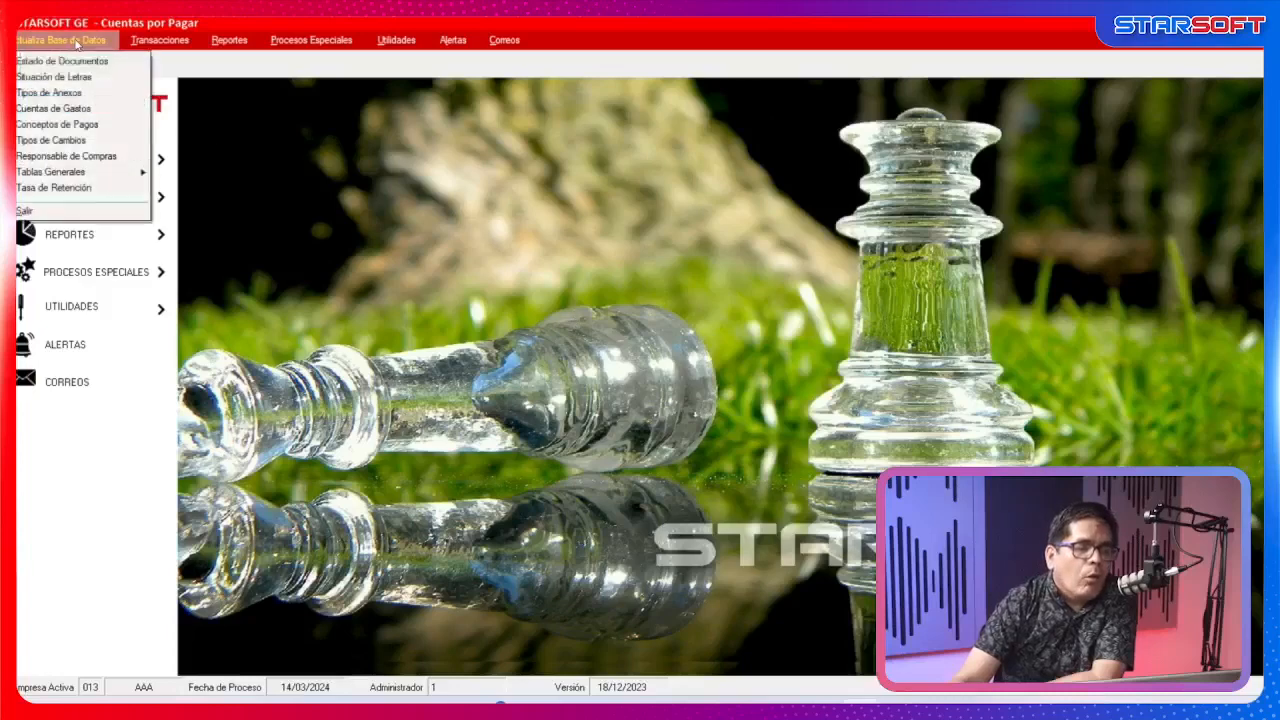
mouse_move(128, 178)
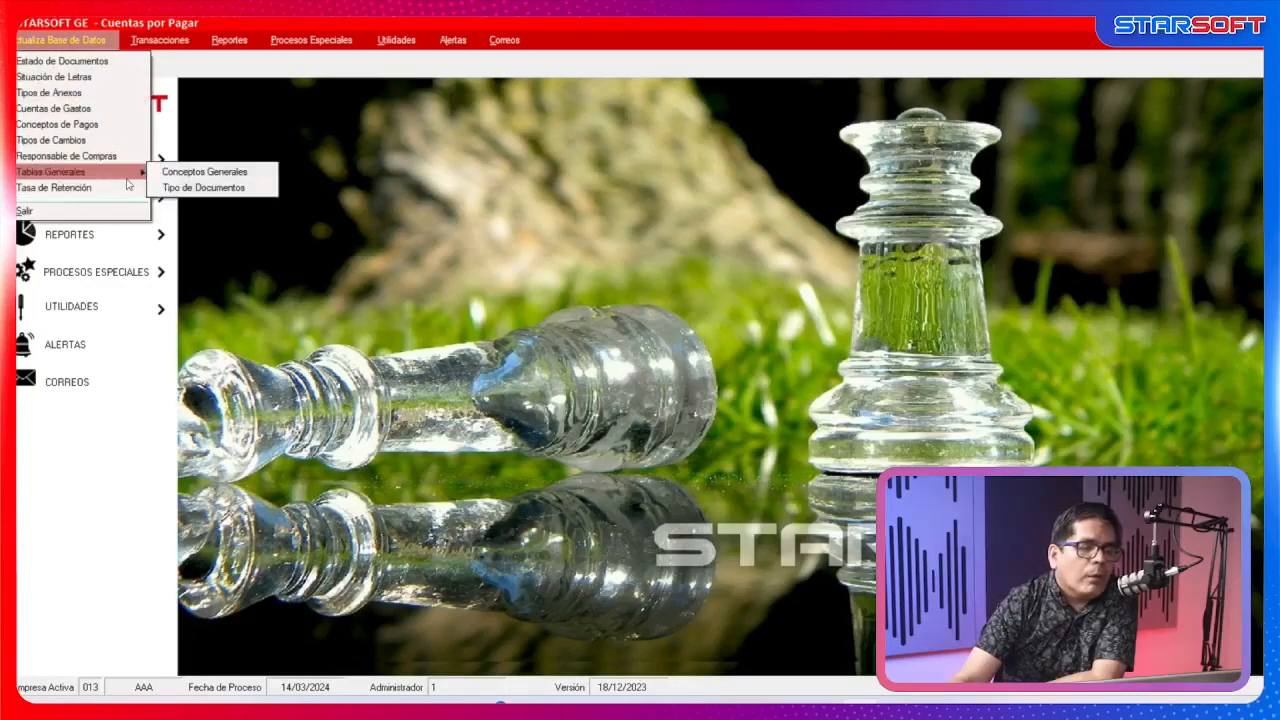
left_click(200, 171)
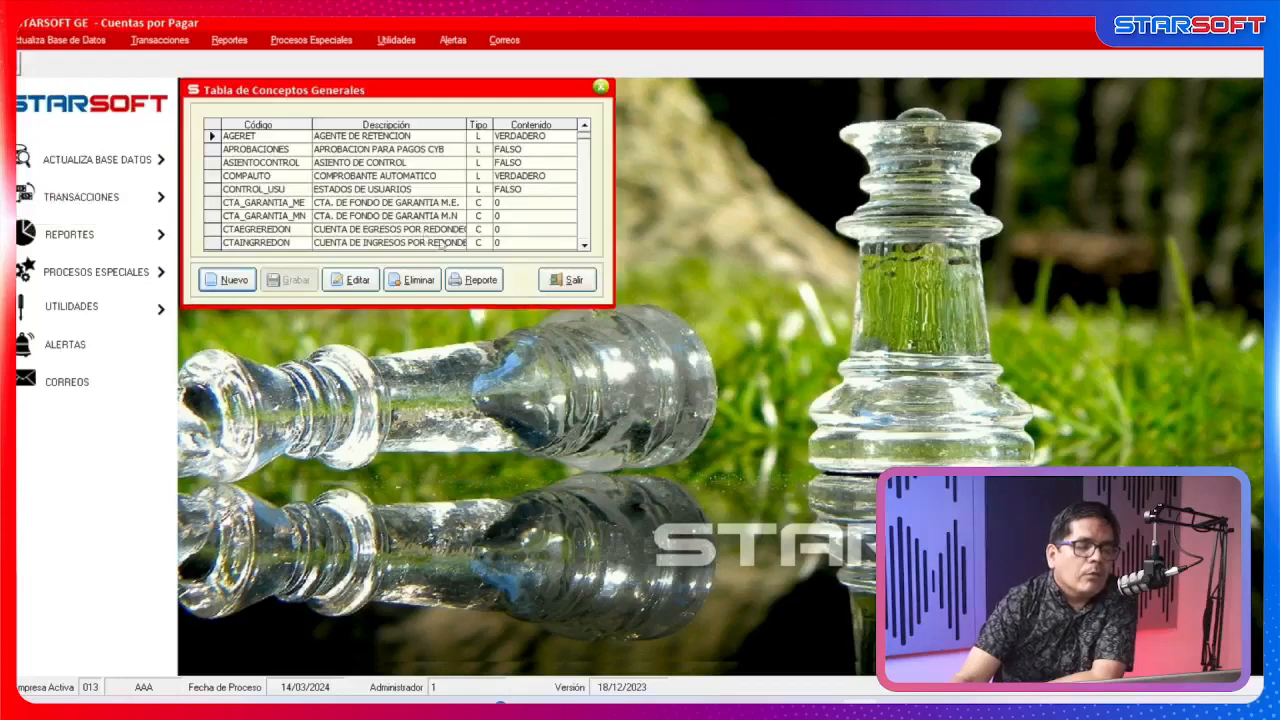
scroll(584, 242, "down", 10)
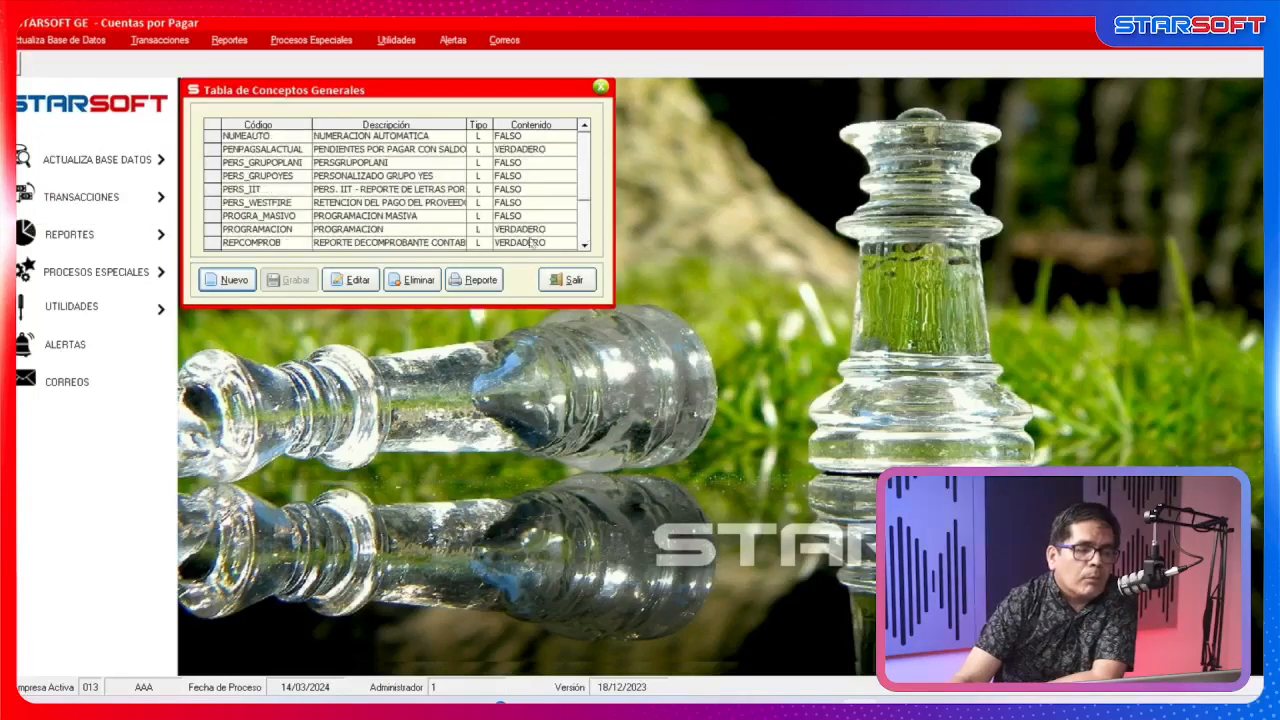
left_click(304, 231)
left_click(370, 284)
left_click(414, 220)
left_click(400, 245)
left_click(300, 284)
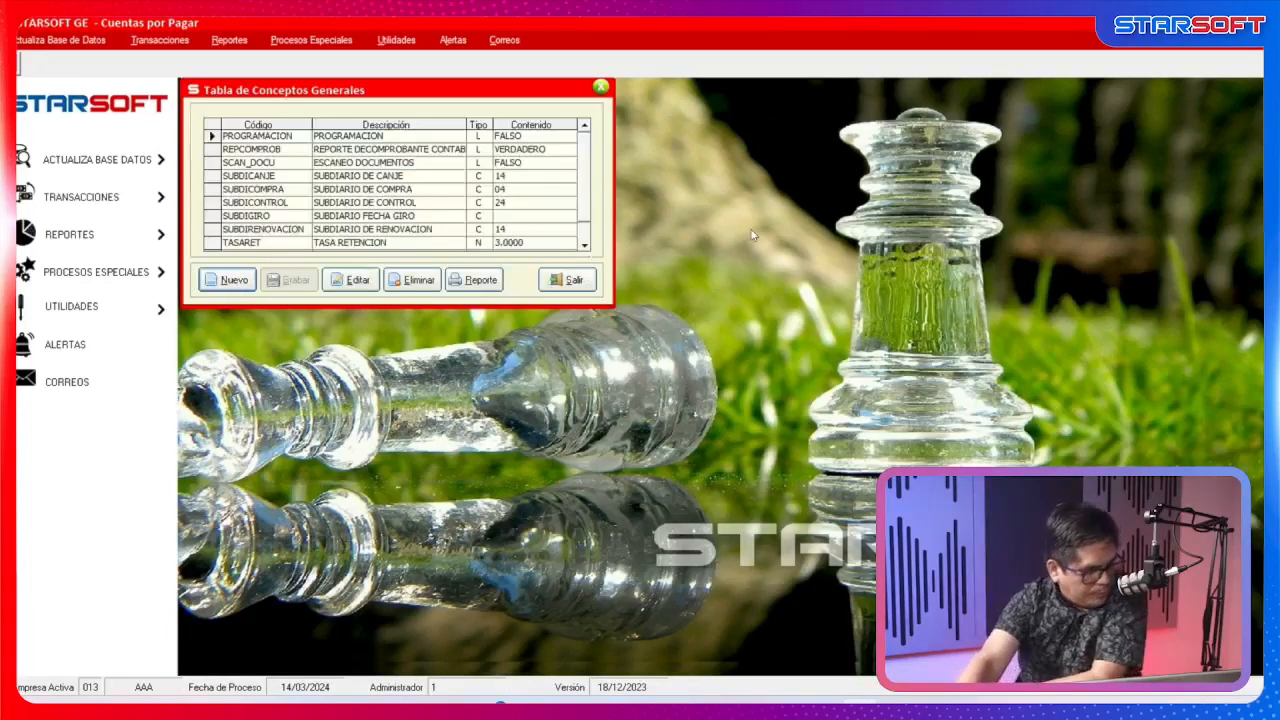
left_click(575, 280)
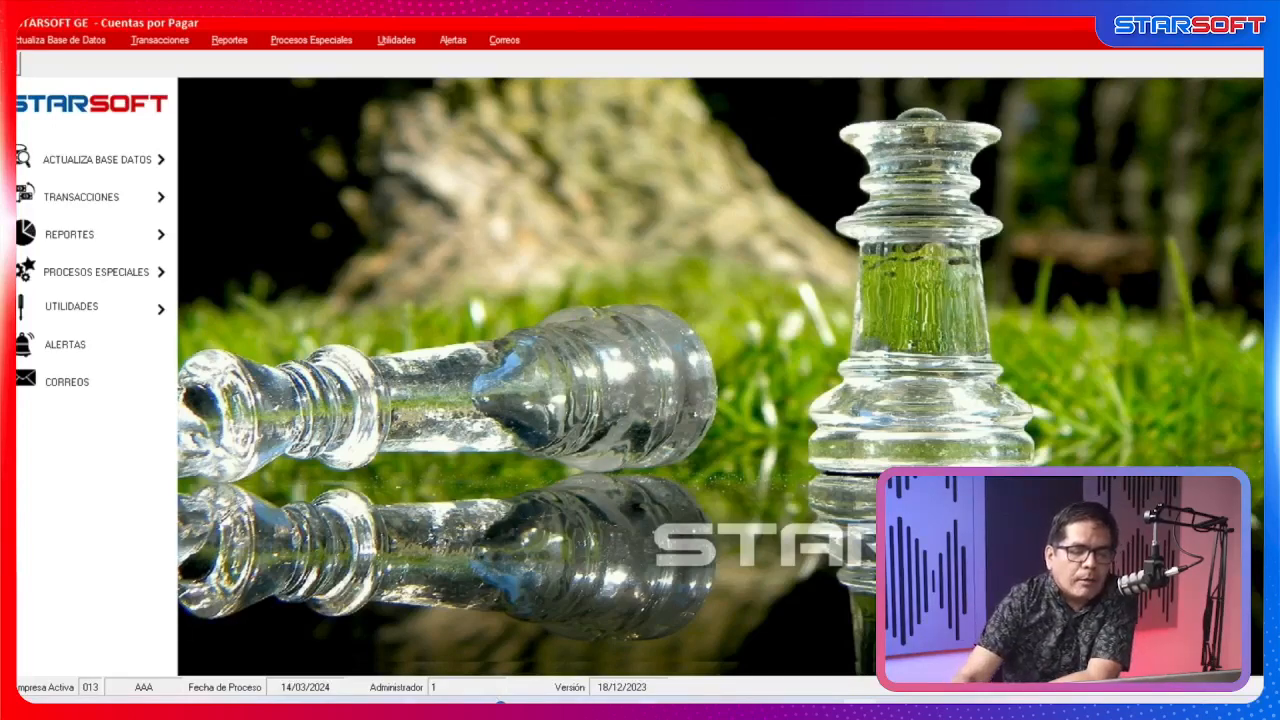
Mark all vouchers as subject to retention in the special process for modifying them, and exit without saving.
left_click(712, 705)
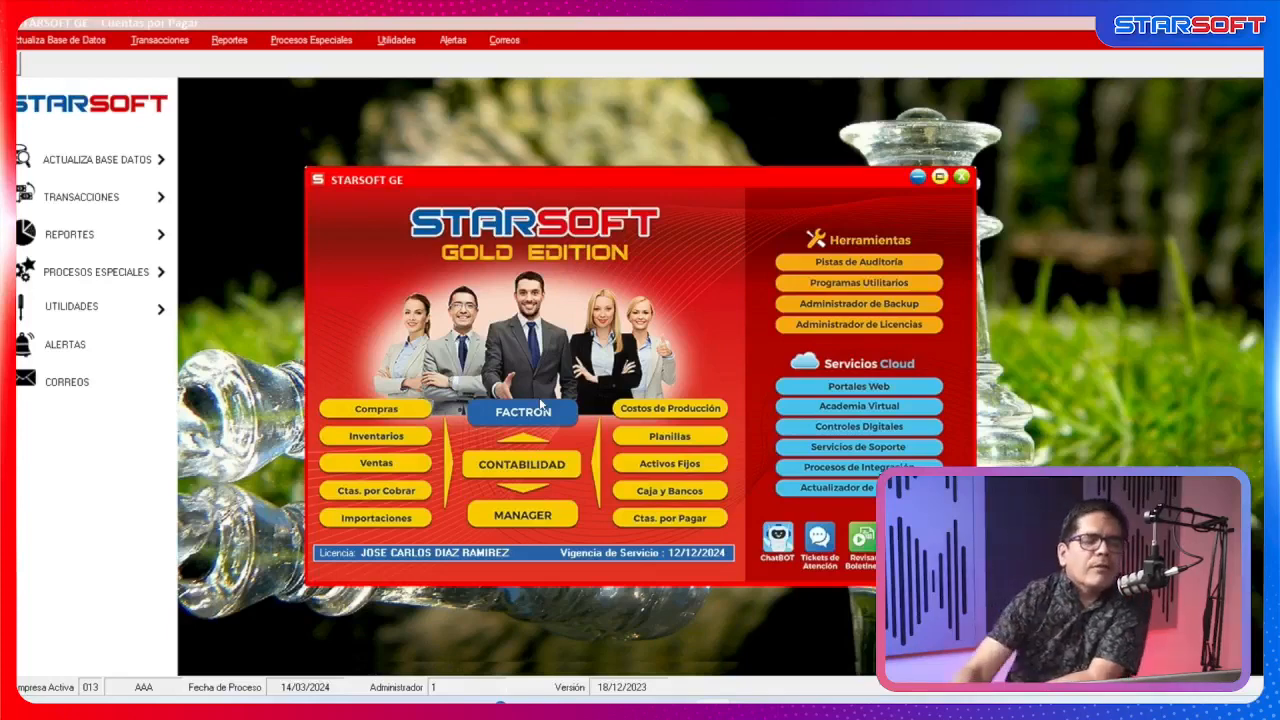
left_click(296, 146)
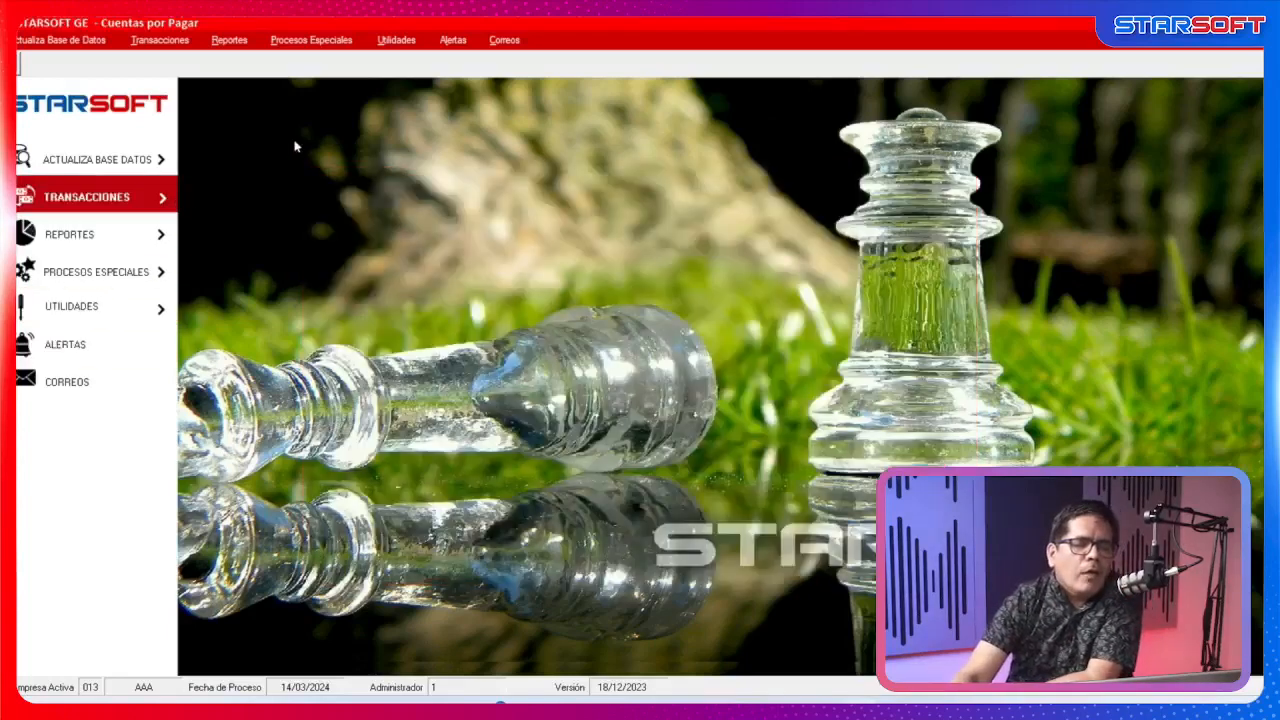
left_click(313, 41)
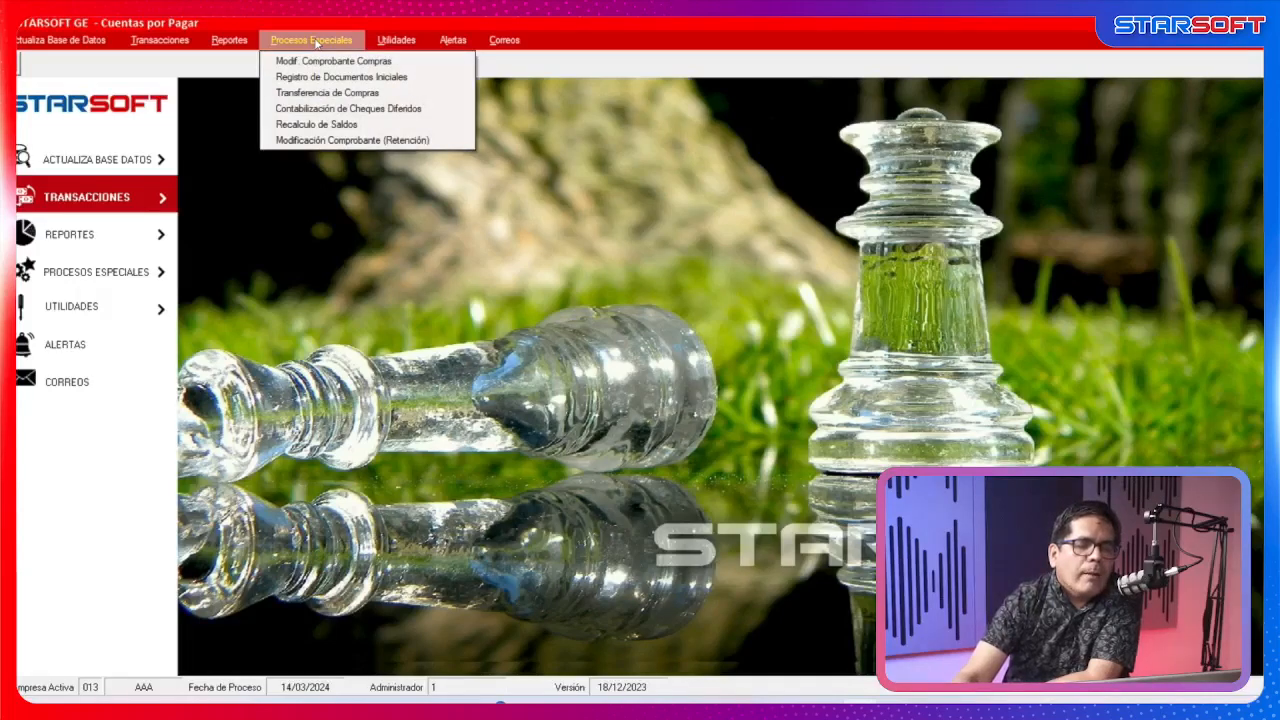
left_click(390, 141)
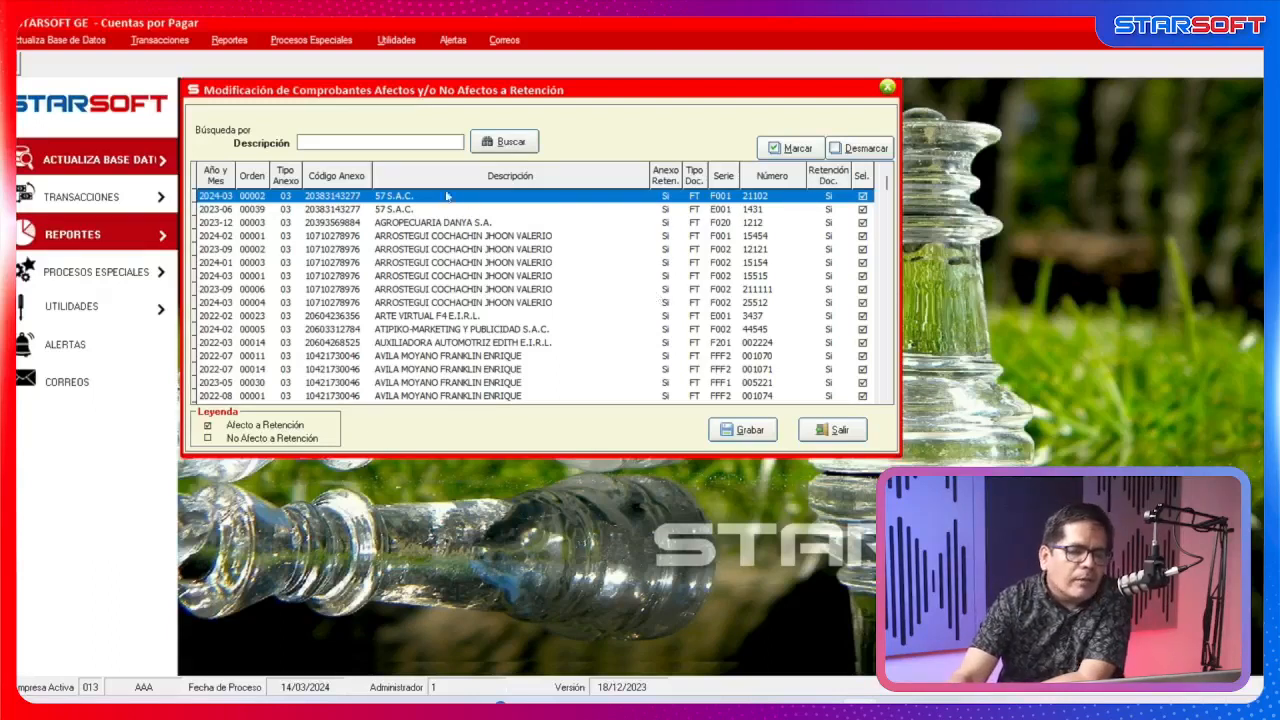
left_click(794, 148)
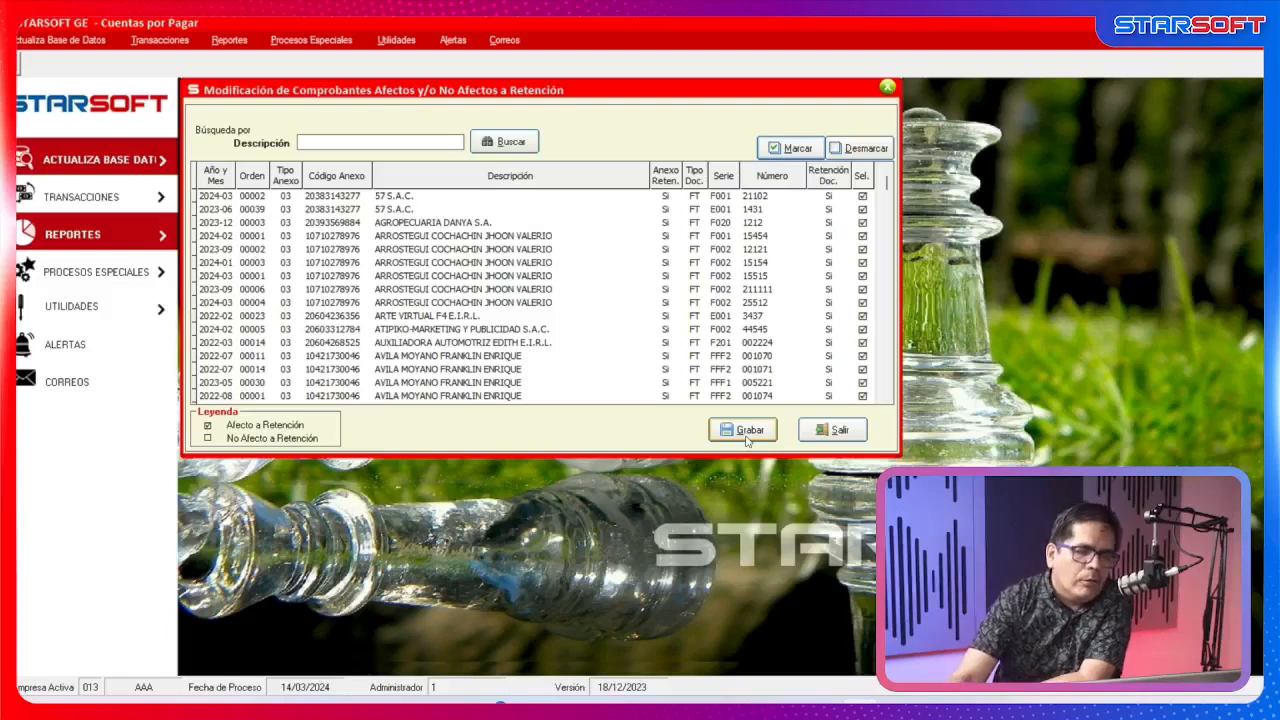
left_click(838, 430)
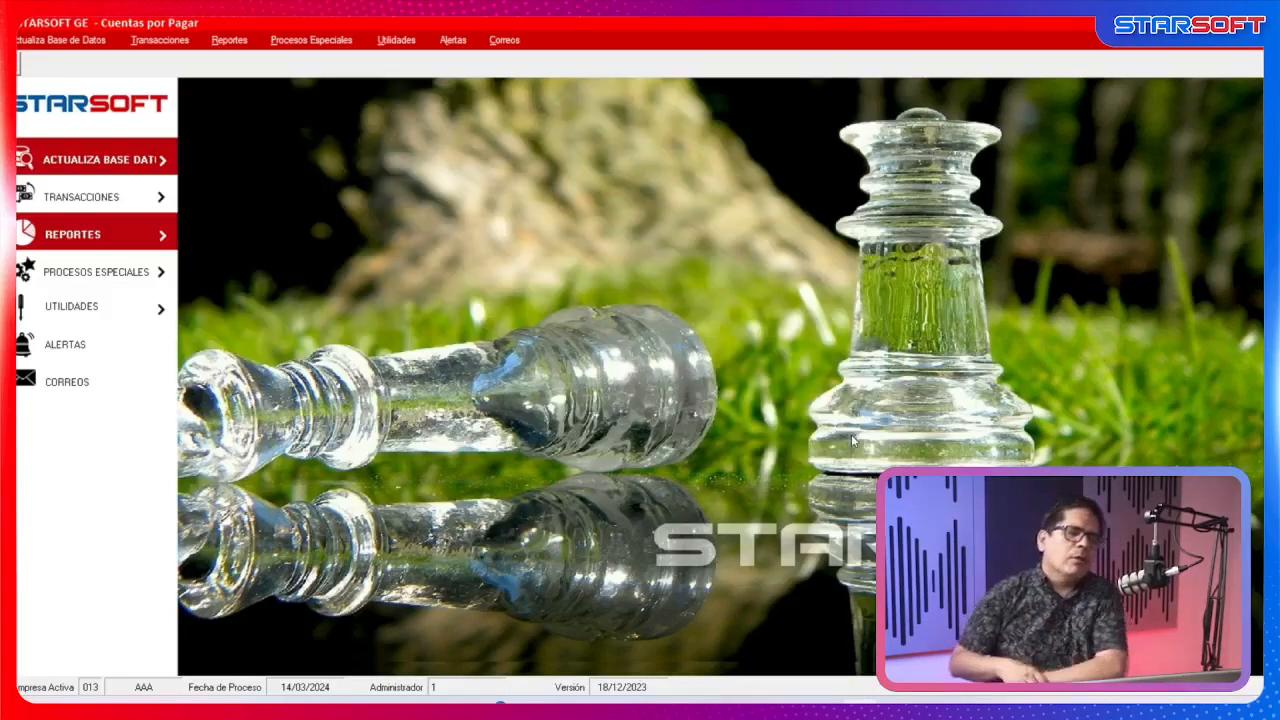
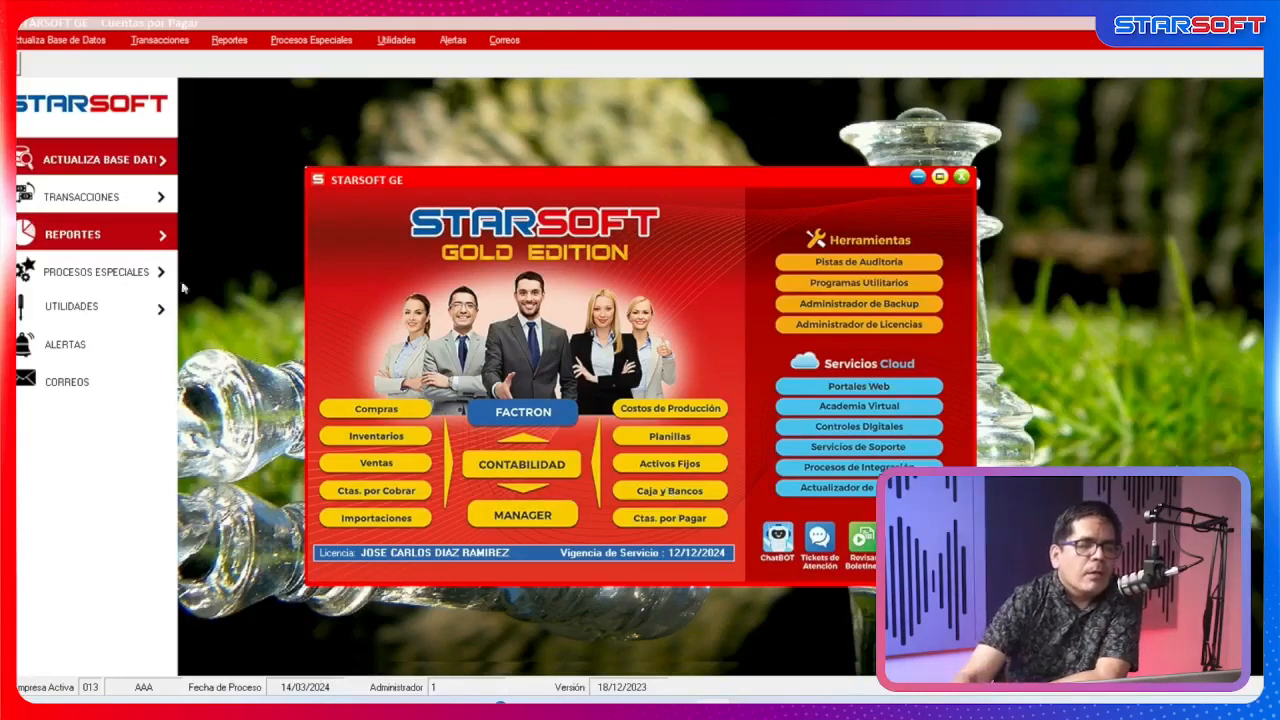
Start a new document payment of the type Cancelación de un documento.
left_click(216, 140)
left_click(160, 40)
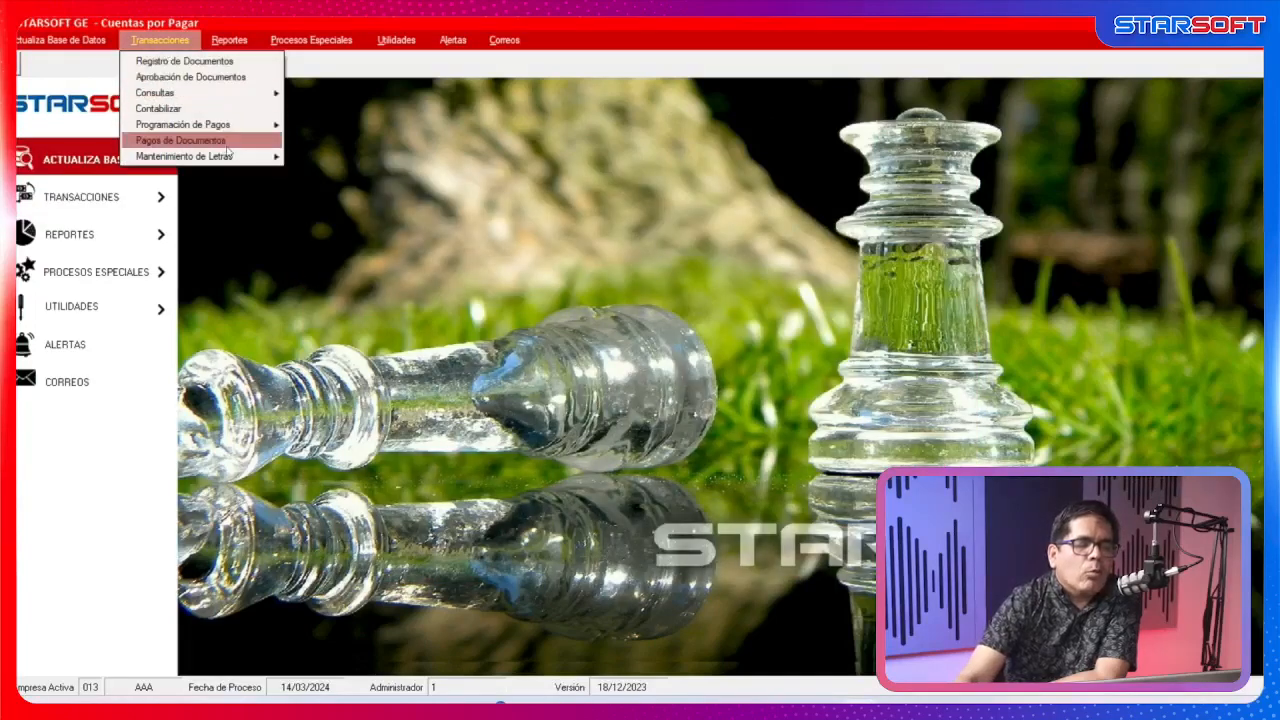
left_click(226, 144)
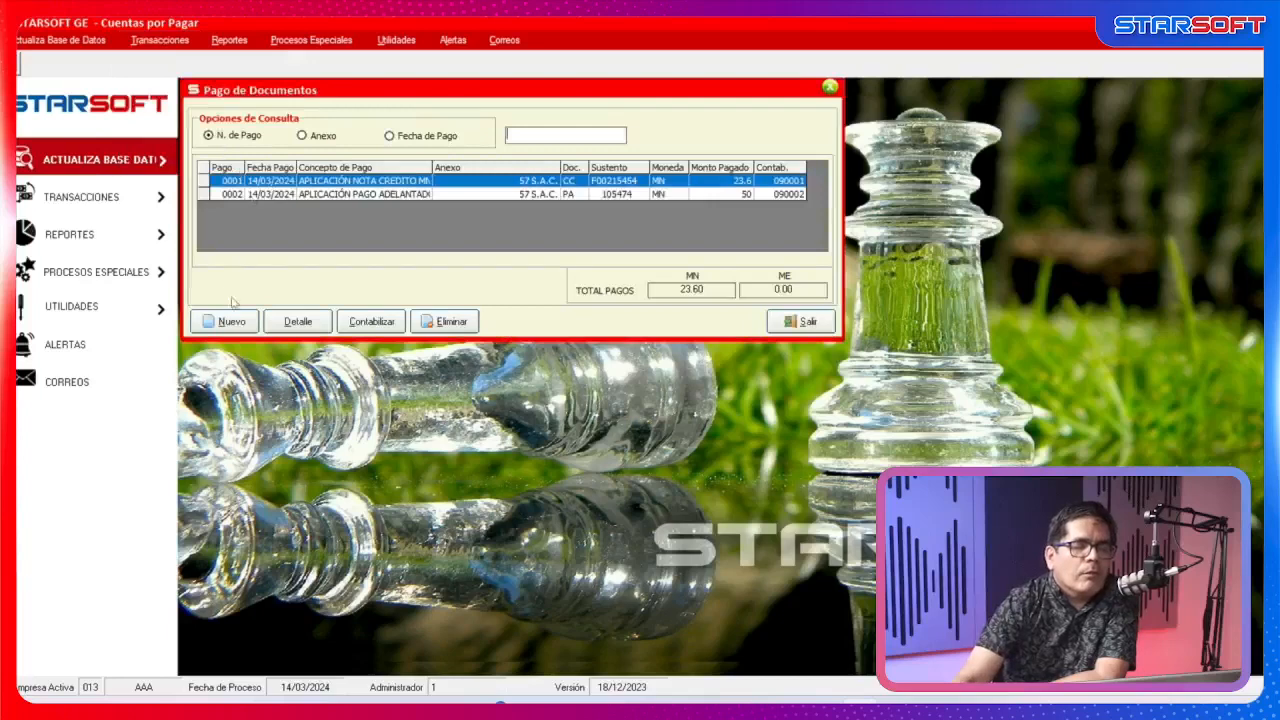
left_click(226, 321)
left_click(203, 238)
left_click(172, 212)
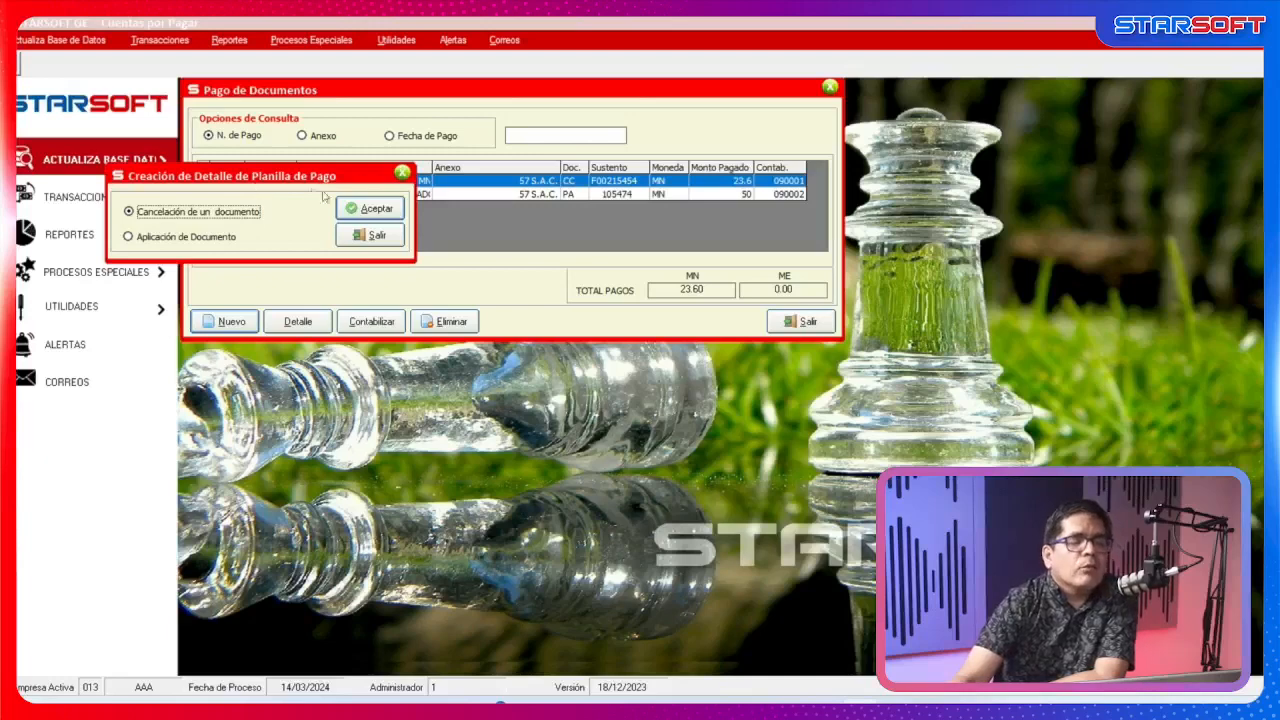
left_click(362, 211)
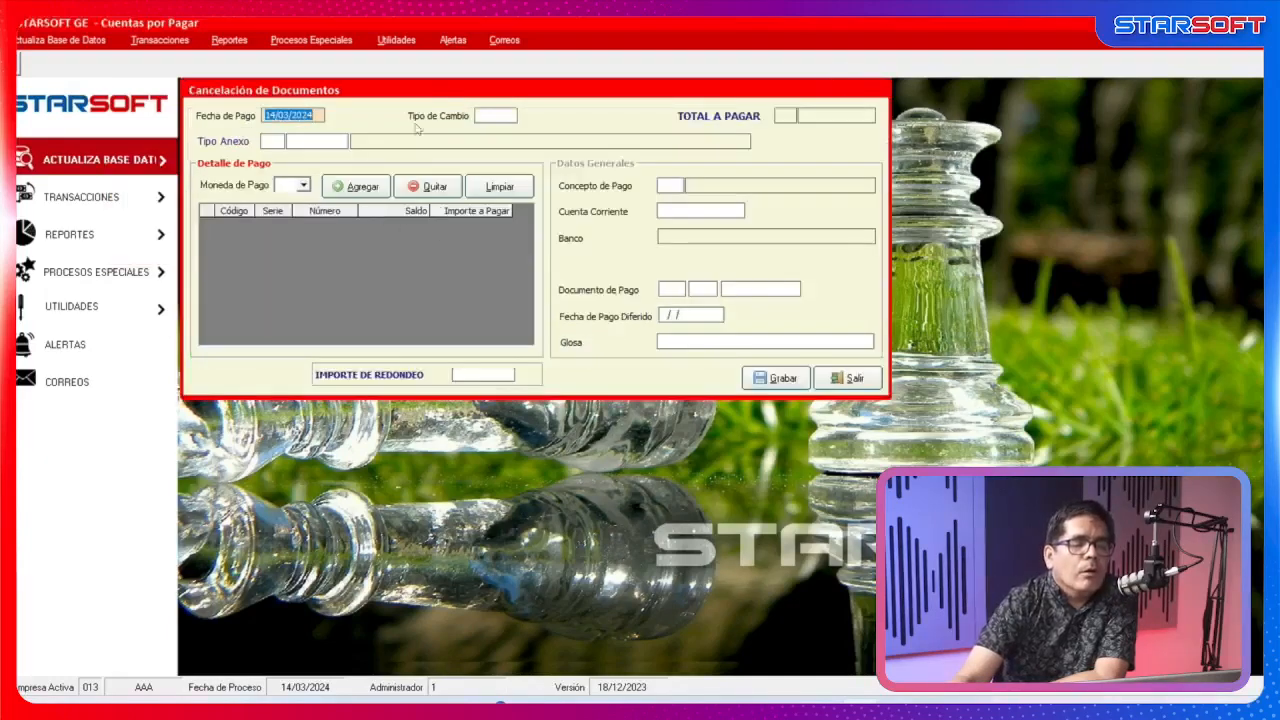
Set the payment's date to 14/03/2024, its annex type to Proveedores (03), its supplier to 57 S.A.C. and its currency to MN.
left_click_drag(419, 105, 535, 257)
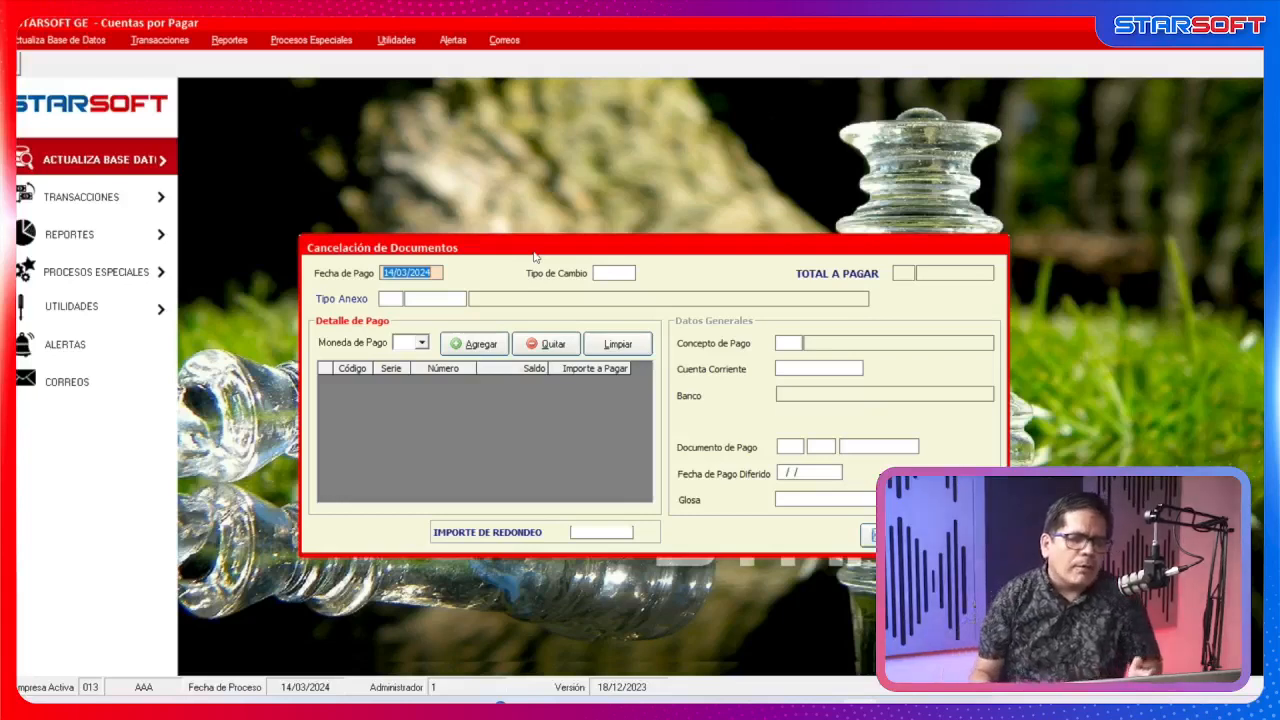
key("Return")
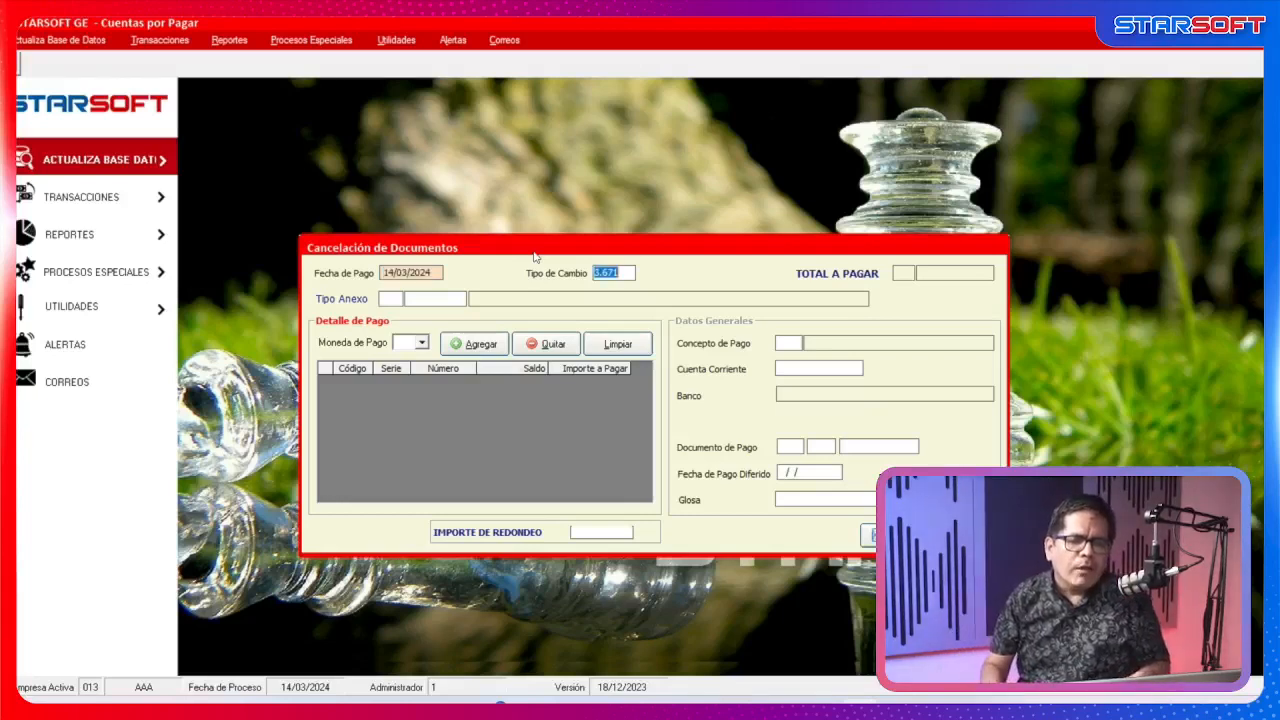
key("Return")
key("F2")
key("Down")
key("Down")
key("Down")
key("Down")
key("Down")
key("Down")
key("Down")
key("Down")
key("Return")
key("F2")
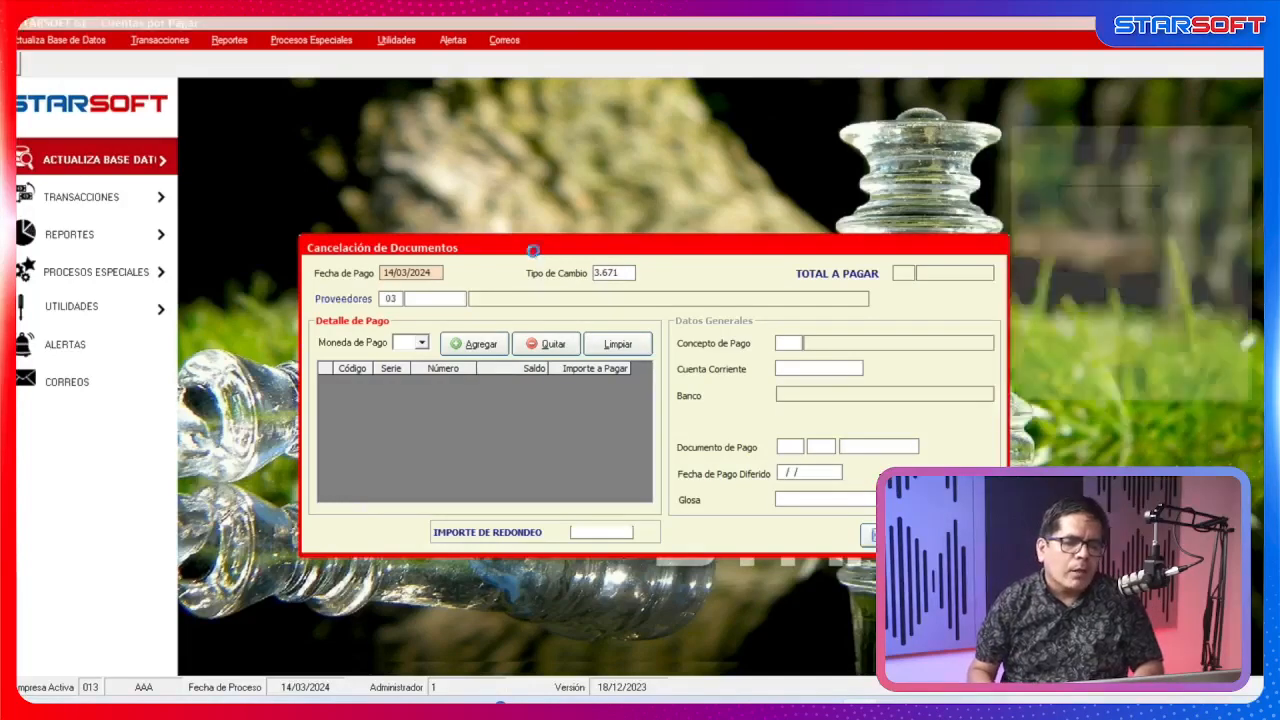
key("Down")
key("Return")
key("Down")
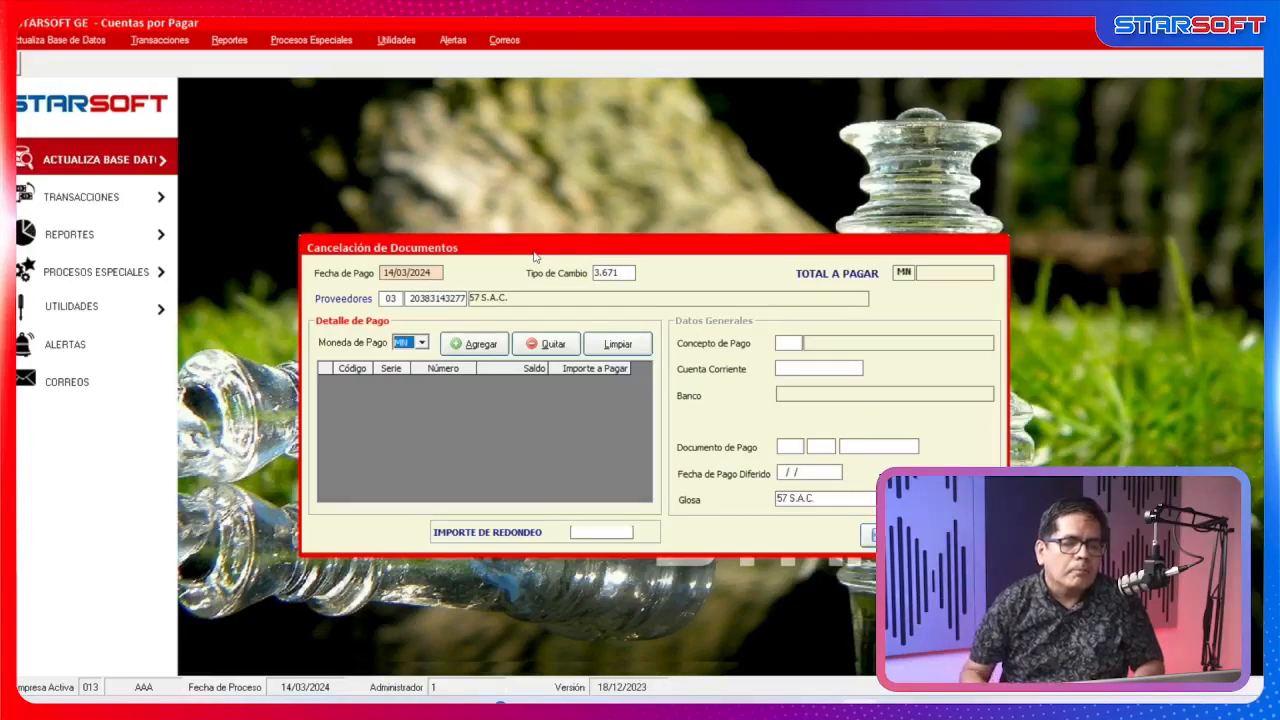
Add the supplier's pending invoice FT E001-1431 to the payment detail and mark it for payment.
left_click(475, 347)
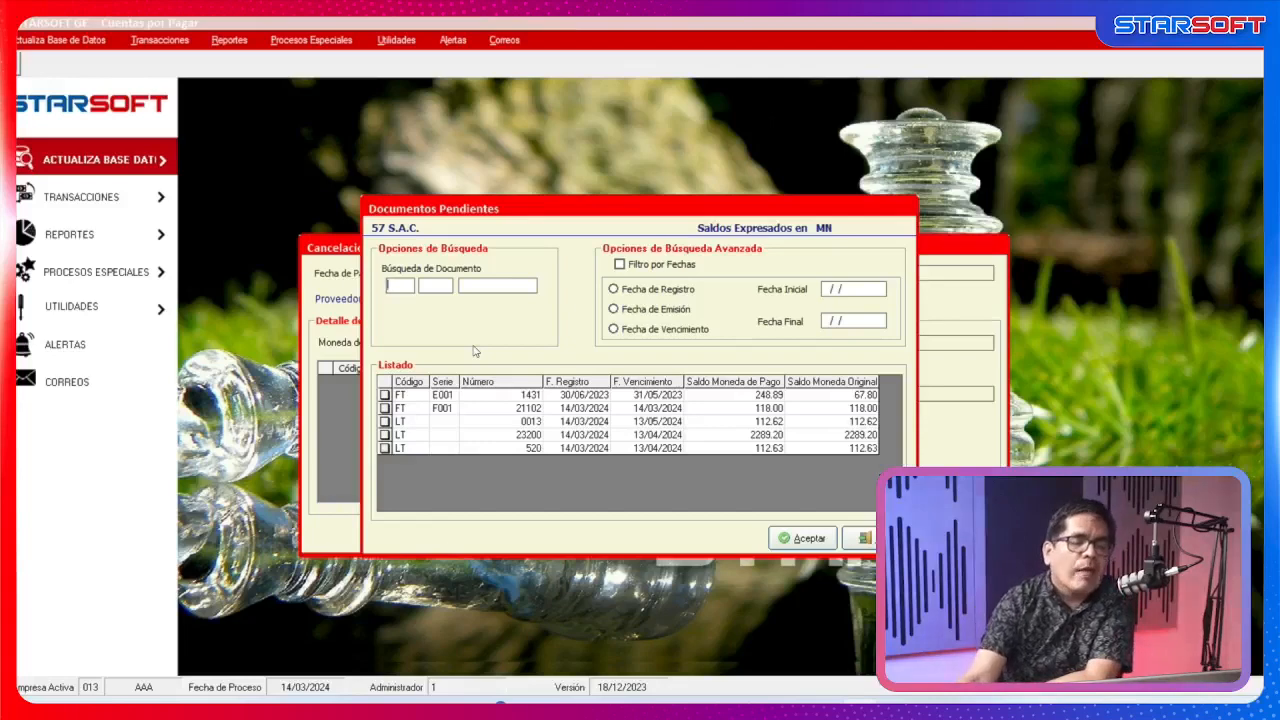
left_click(385, 395)
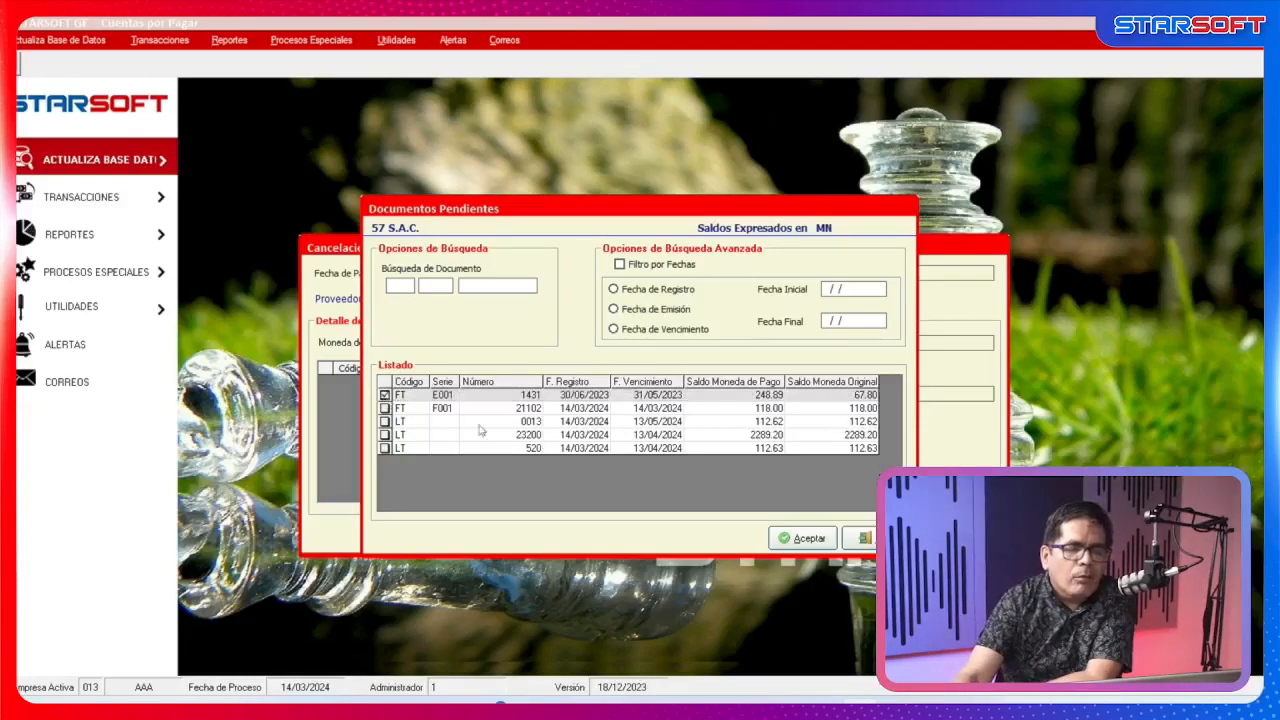
left_click(822, 532)
left_click(325, 381)
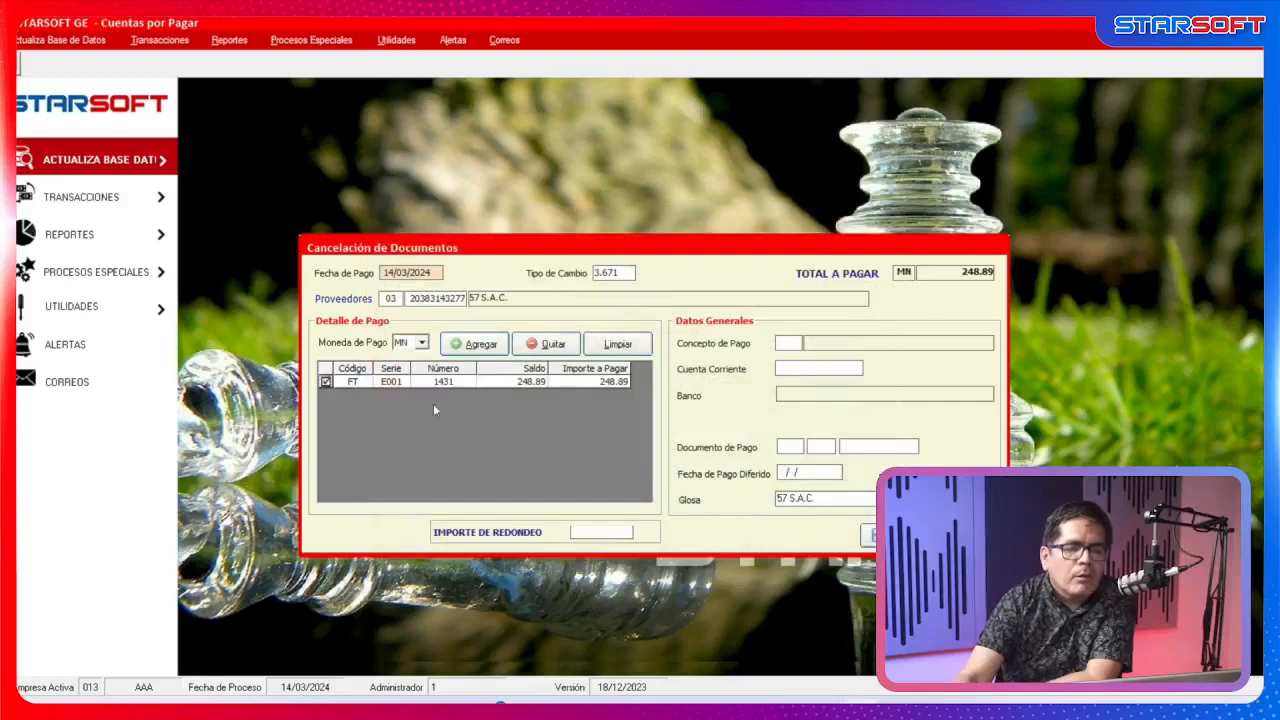
Create a payment concept with code DB, currency MN and description DEPOSITO BANCARIO in the payment concepts table.
double_click(788, 343)
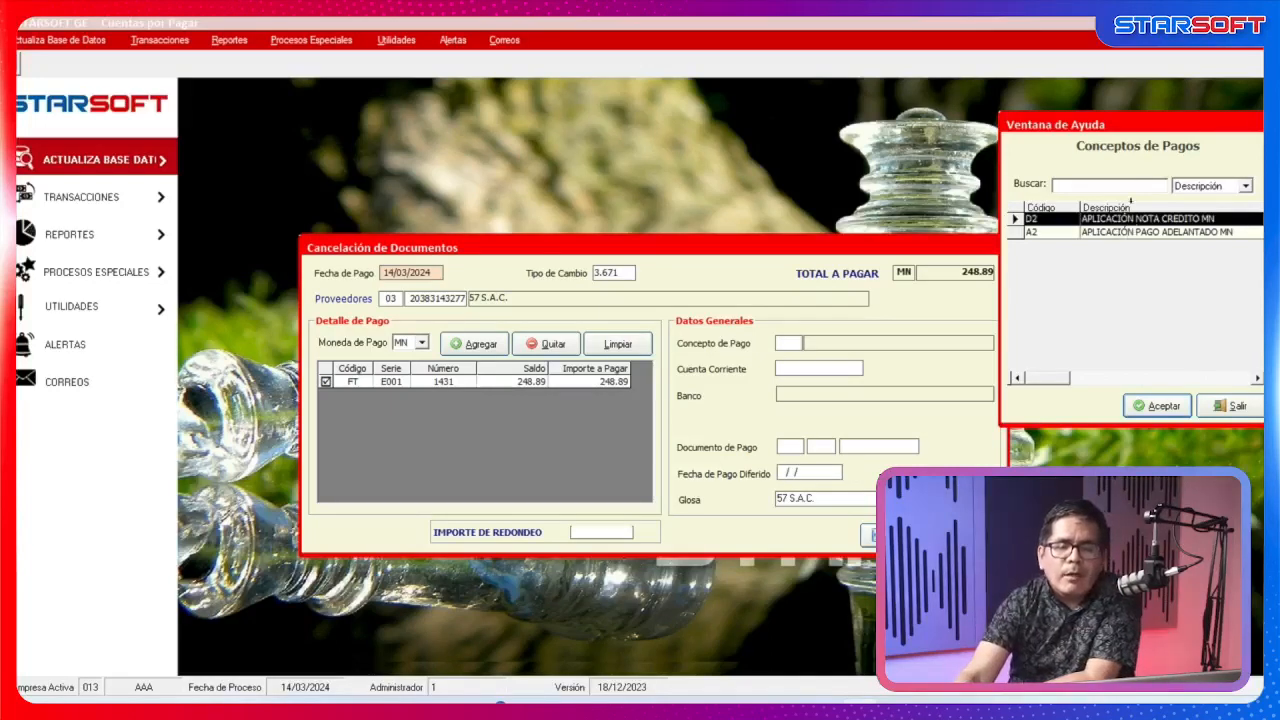
left_click(1236, 406)
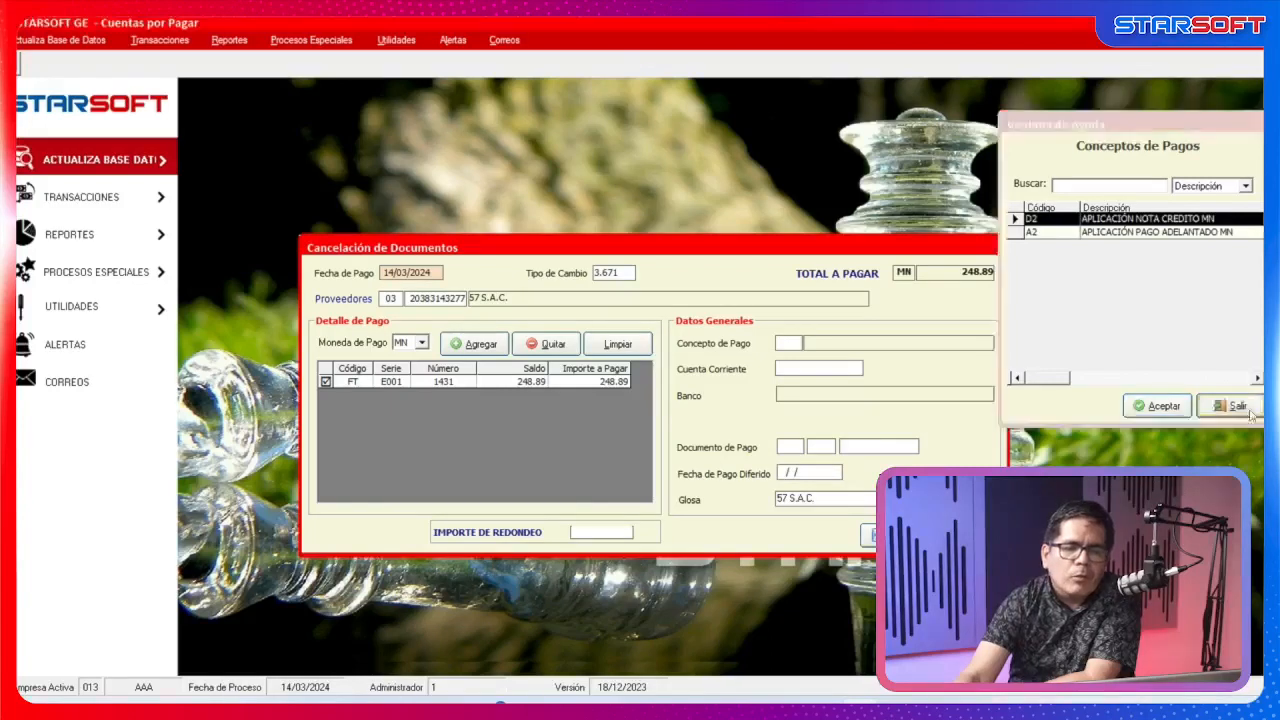
left_click(30, 40)
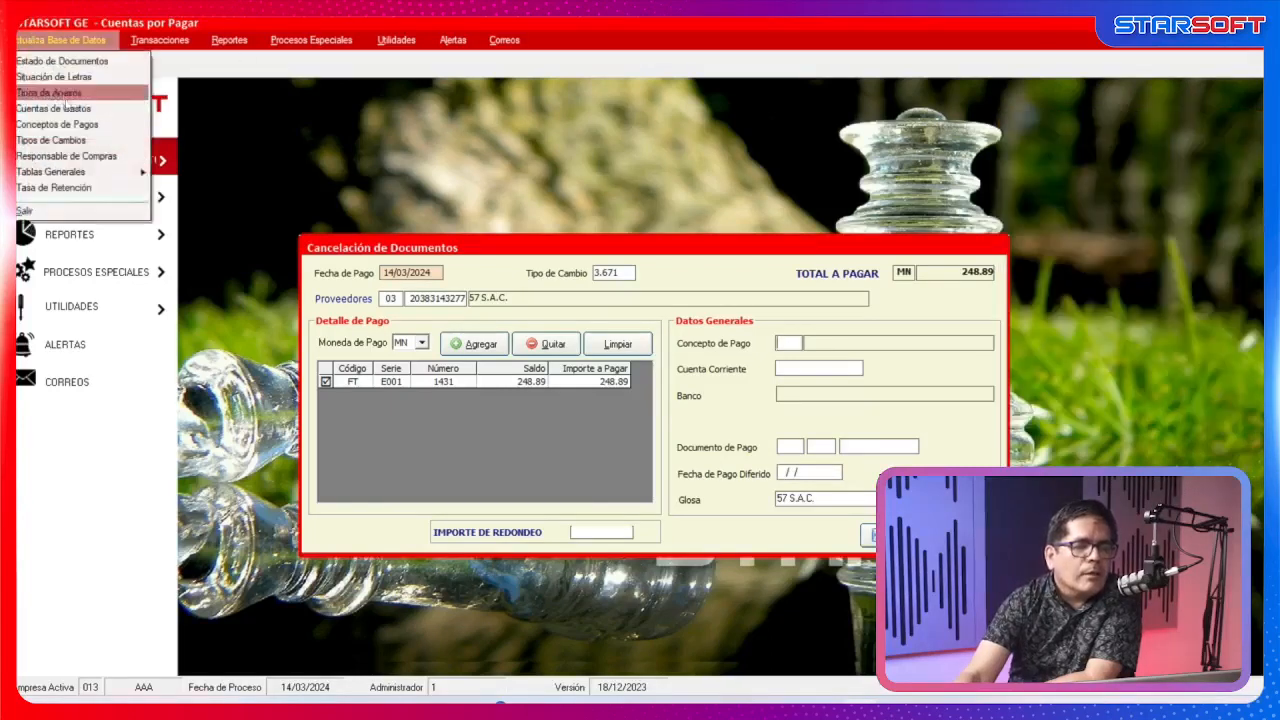
left_click(113, 122)
left_click(229, 304)
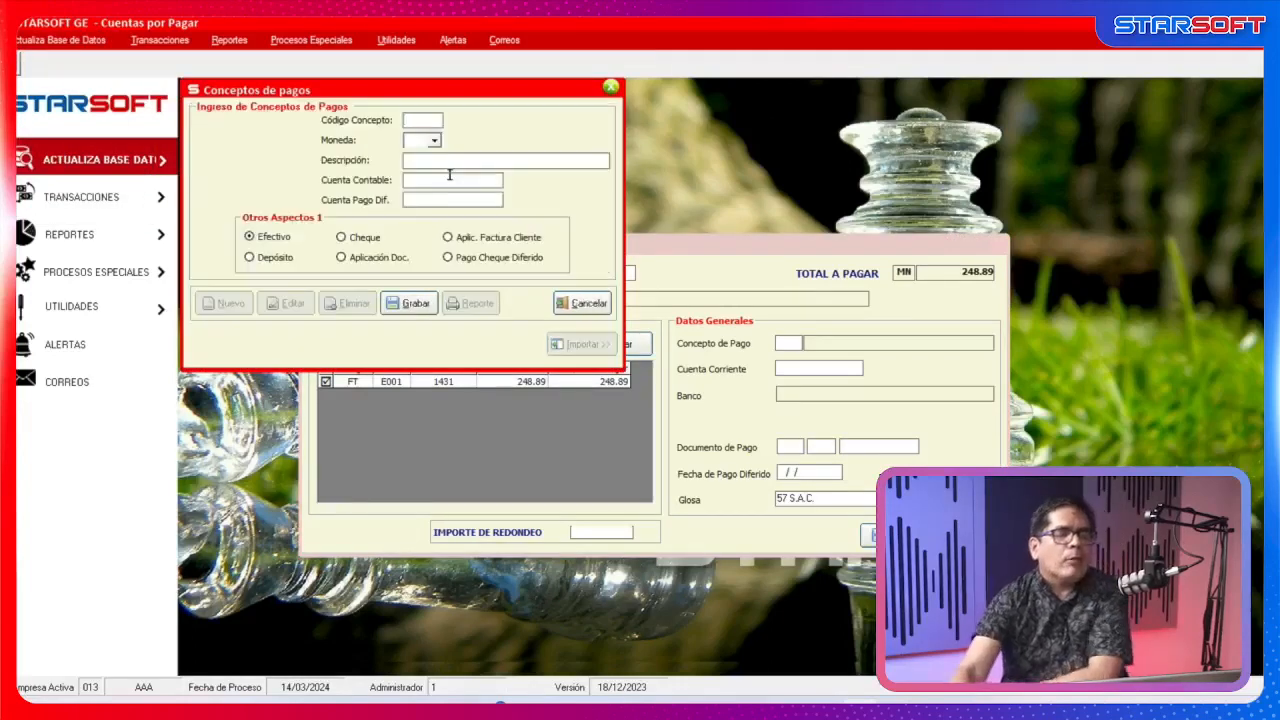
type("DB")
key("Tab")
key("Down")
key("Tab")
type("DEPOSITO ")
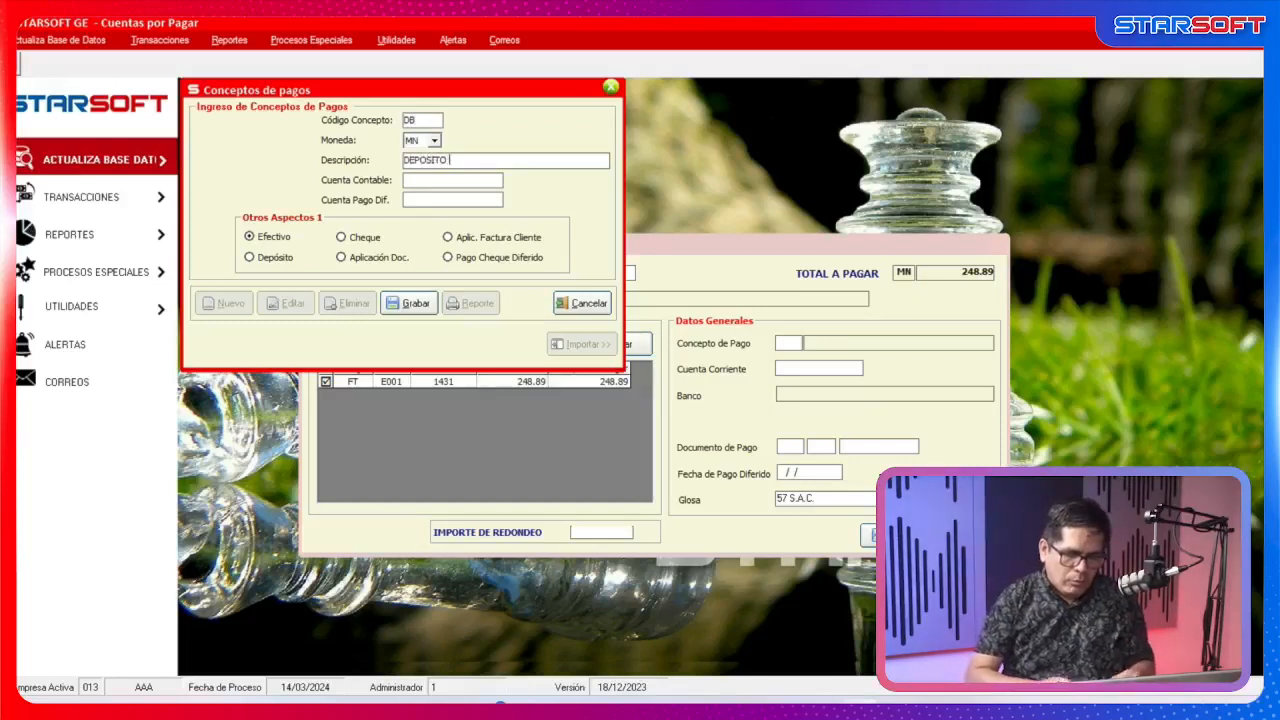
type("BANCARIO")
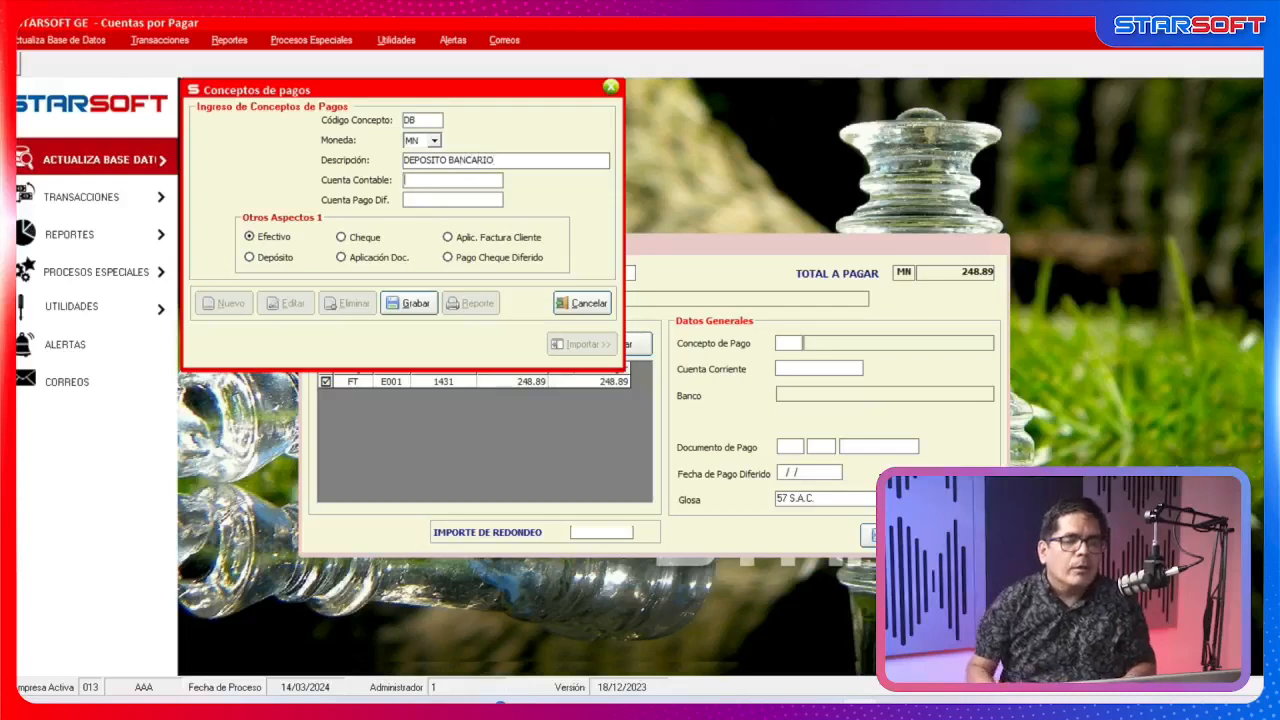
Find the accounts starting with 104 by code and assign the BCP LIMA MN account 10410111 to the concept.
double_click(450, 180)
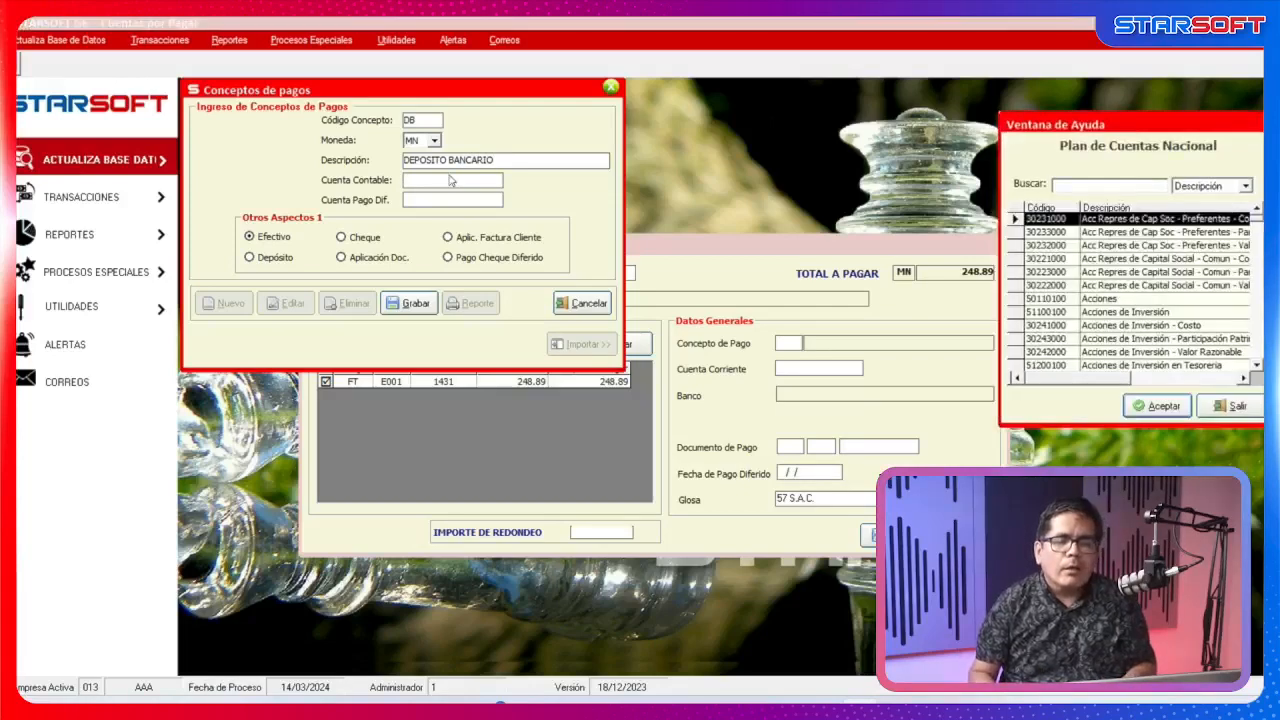
type("1")
key("BackSpace")
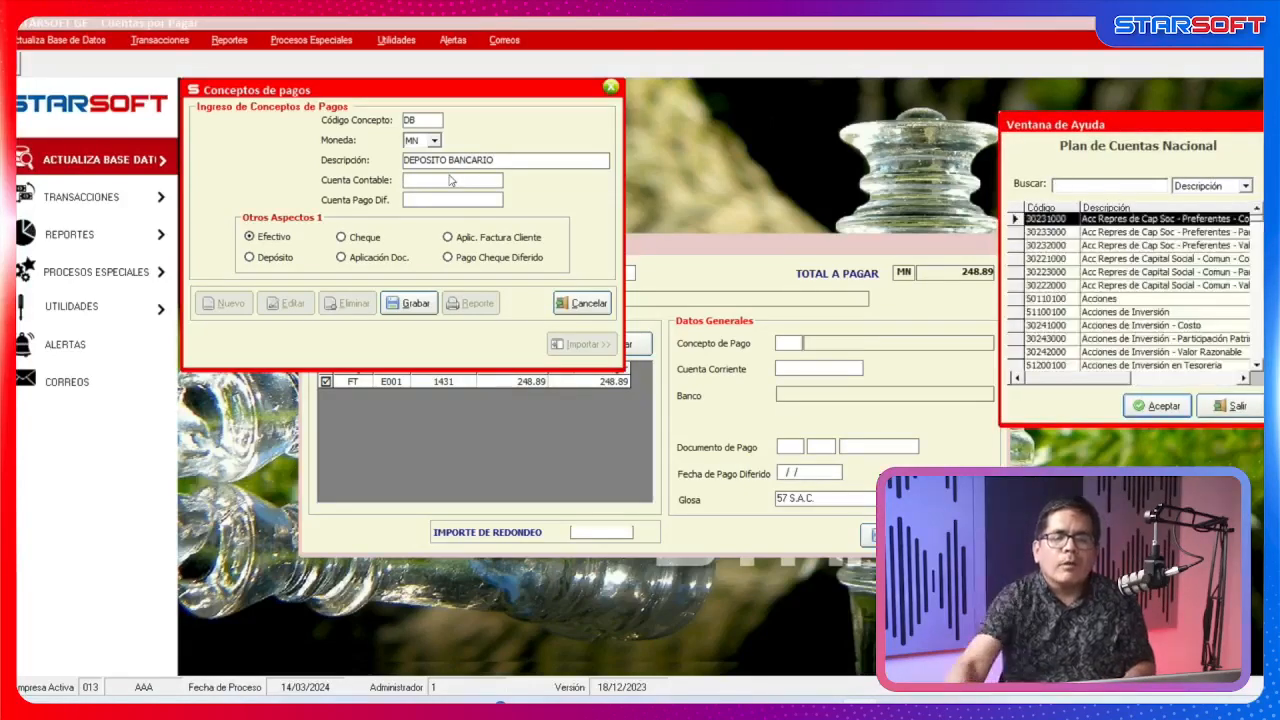
left_click(1196, 187)
left_click(1198, 203)
left_click(1088, 188)
type("104")
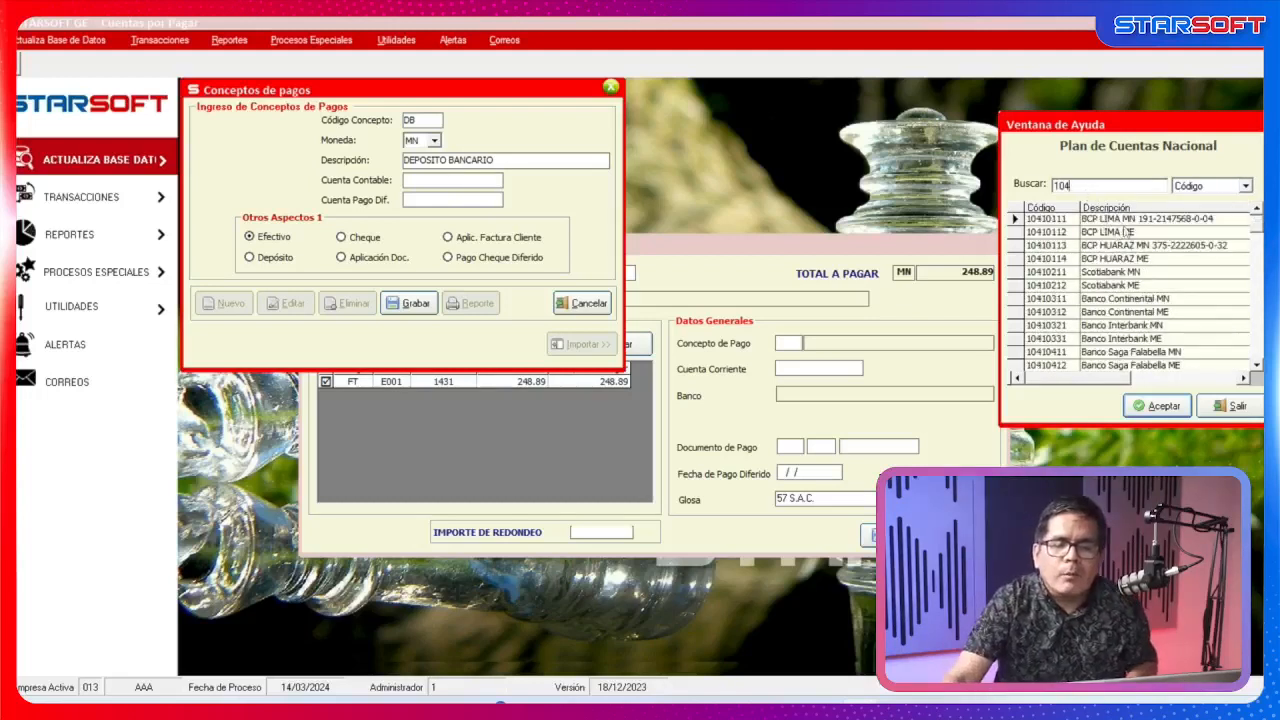
left_click(1128, 219)
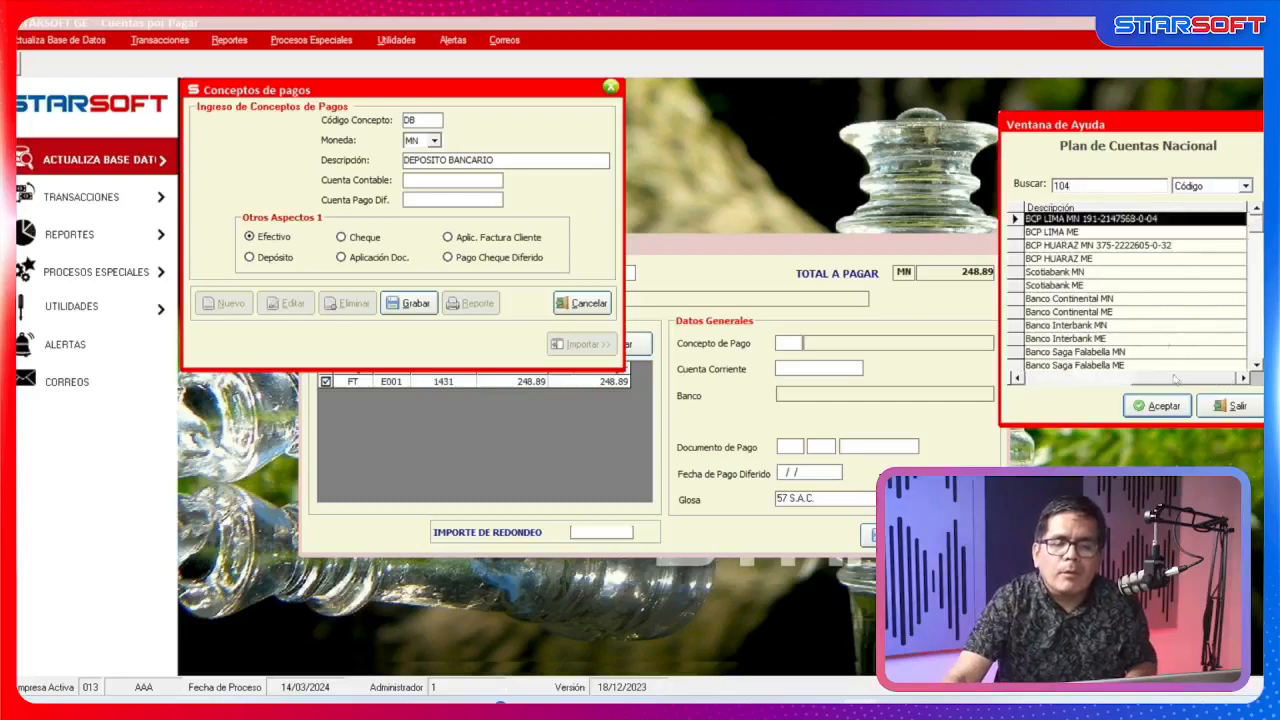
left_click(1157, 405)
Complete the concept's description as DEPOSITO BANCARIO BCP MN, classify it as Depósito, save it and leave the concepts table.
left_click(515, 166)
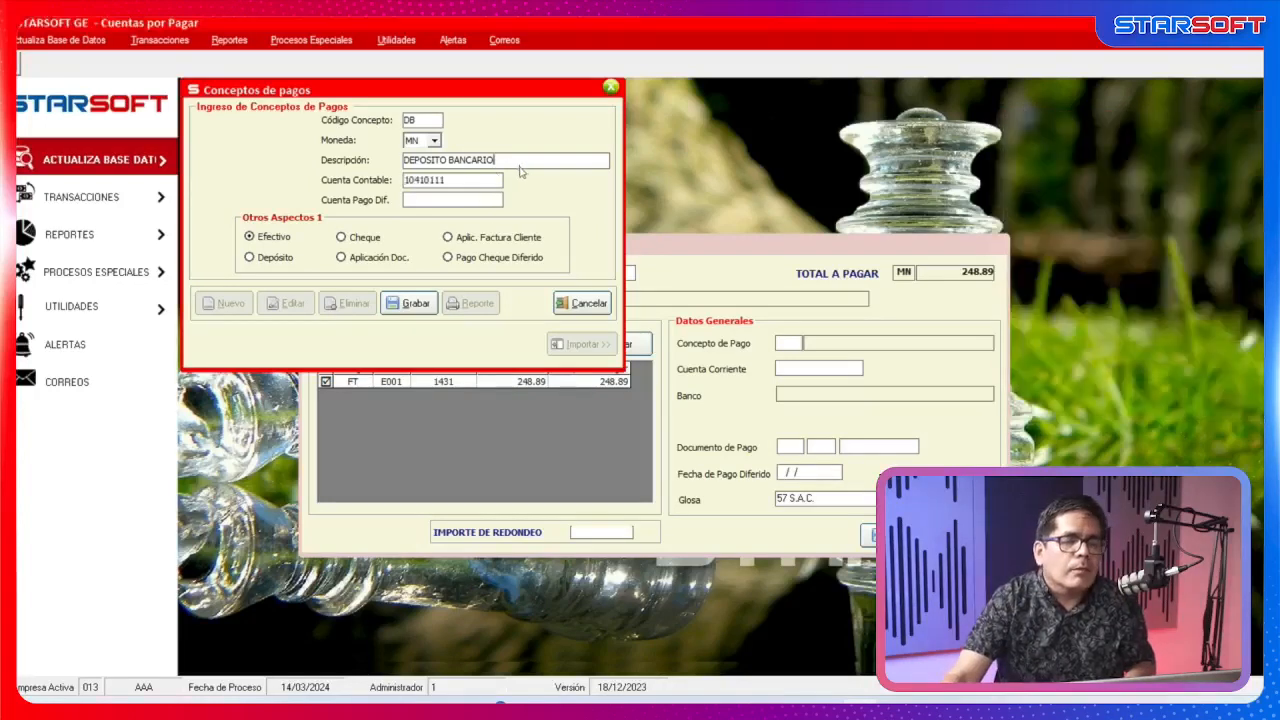
type("BCP MN")
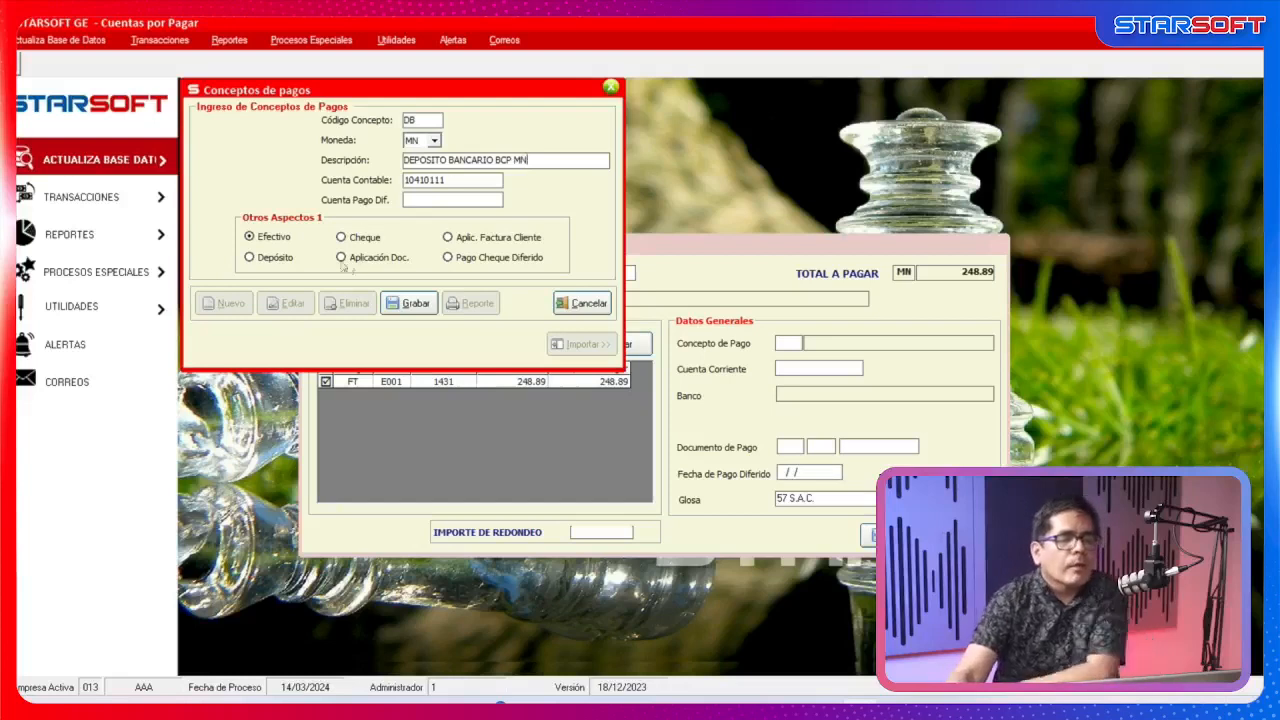
left_click(288, 258)
left_click(425, 311)
left_click(595, 313)
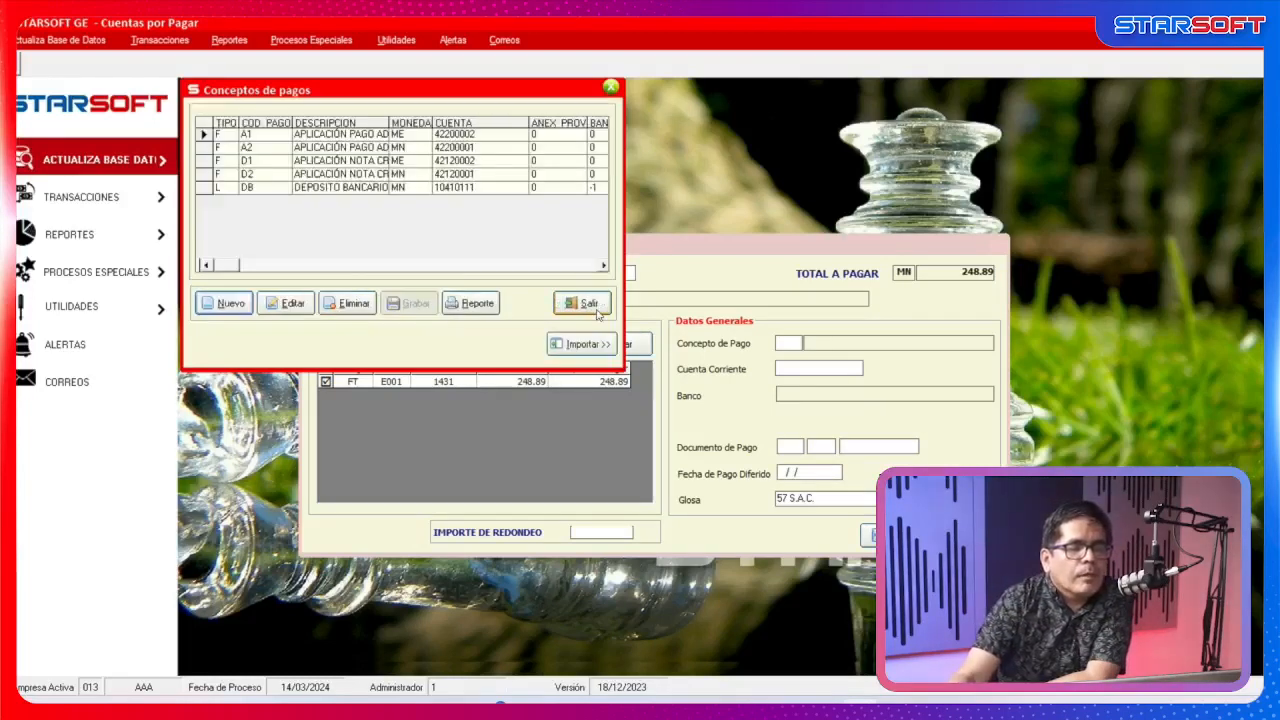
left_click(590, 303)
Assign the payment concept DB DEPOSITO BANCARIO BCP MN and the BCP LIMA MN current account to the payment.
double_click(788, 343)
left_click(1105, 245)
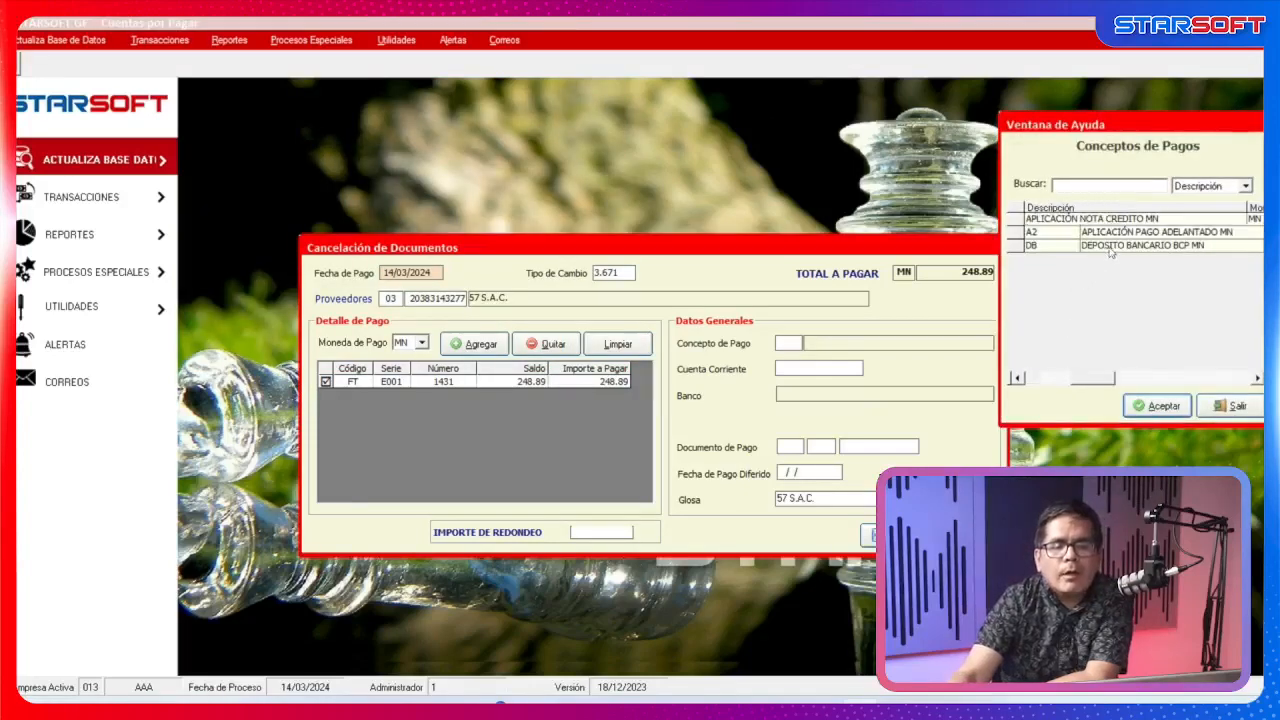
left_click(1172, 414)
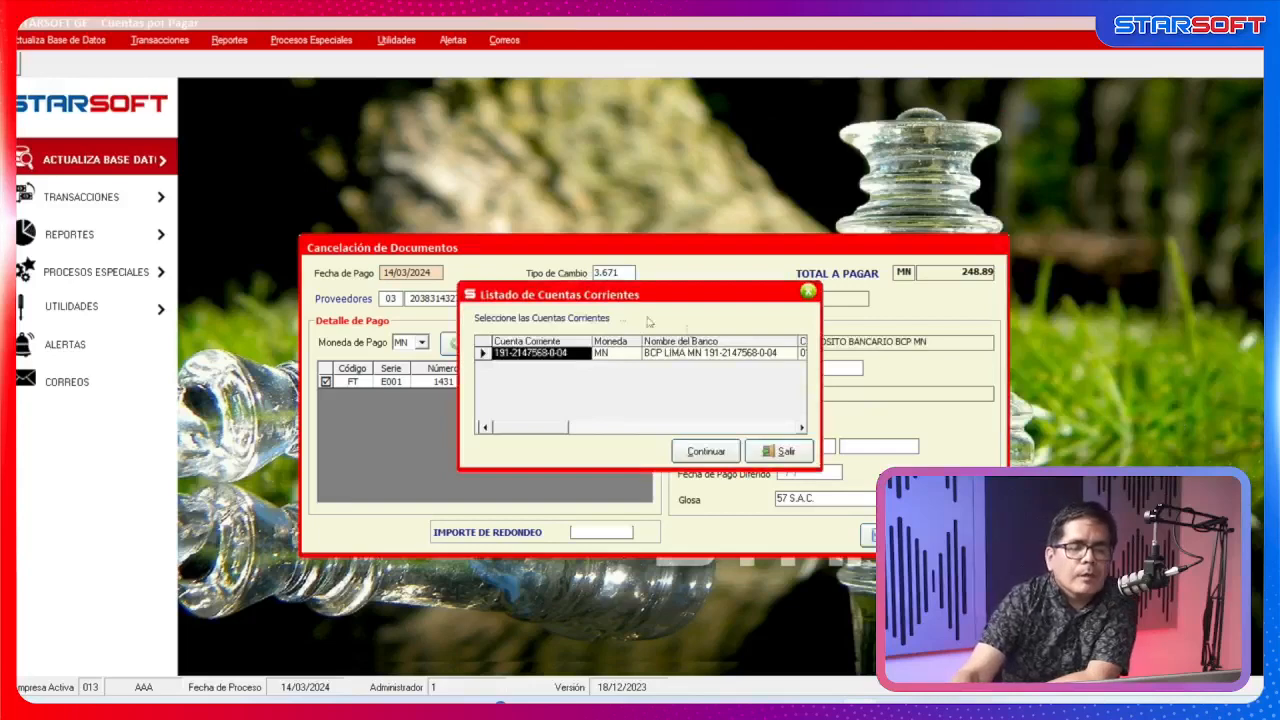
left_click(706, 451)
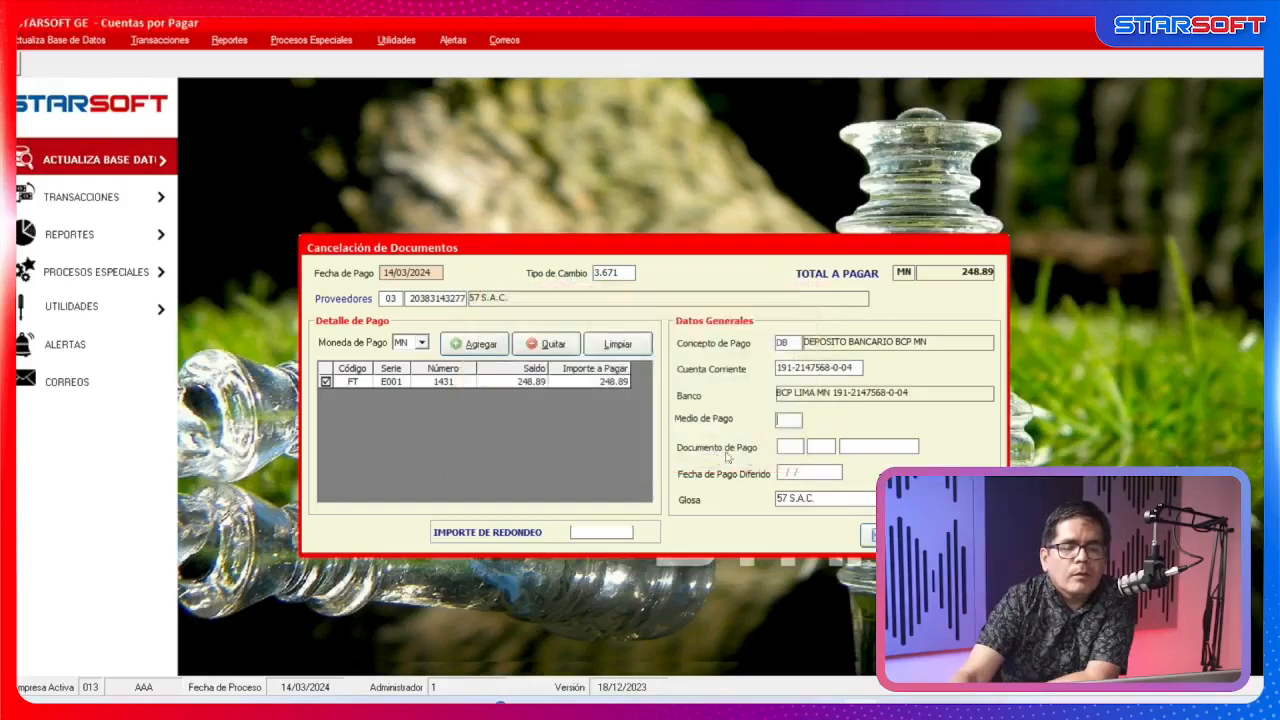
Set the payment method to 001 DEPÓSITO EN CUENTA and the payment document to EN 25151, and save the payment.
left_click(786, 421)
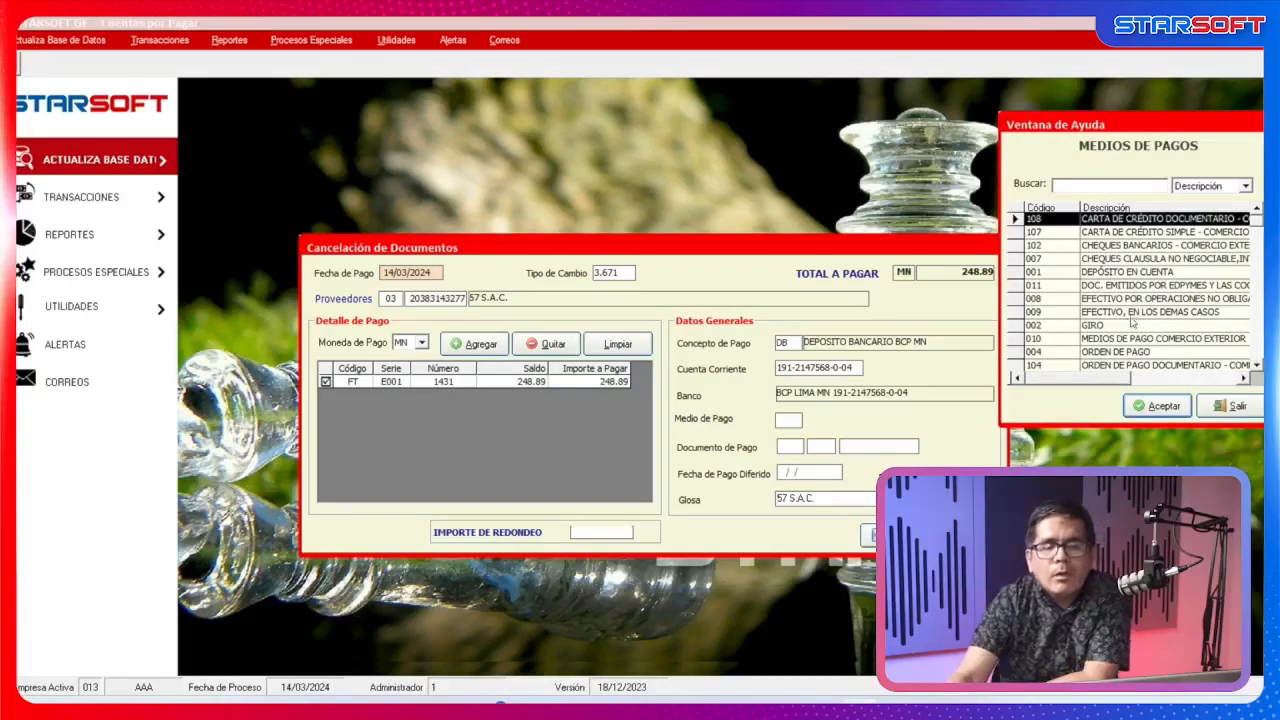
double_click(1140, 272)
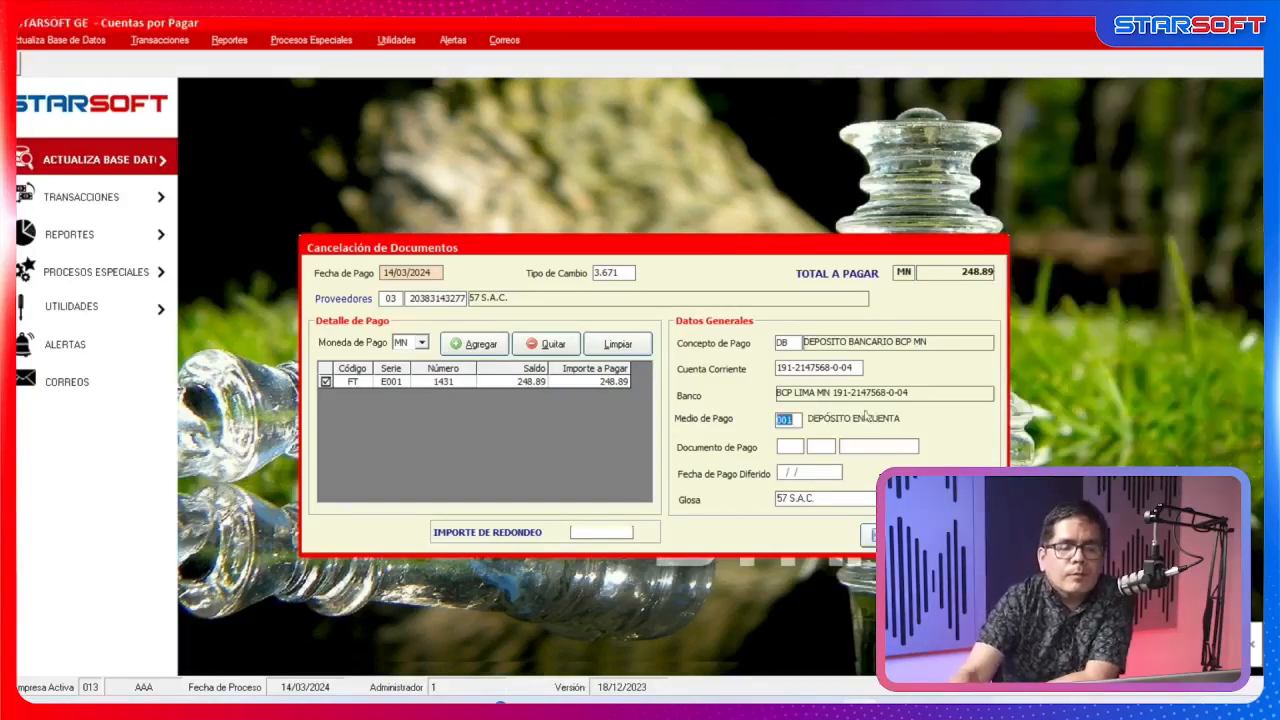
type("EN")
type("25151")
key("Return")
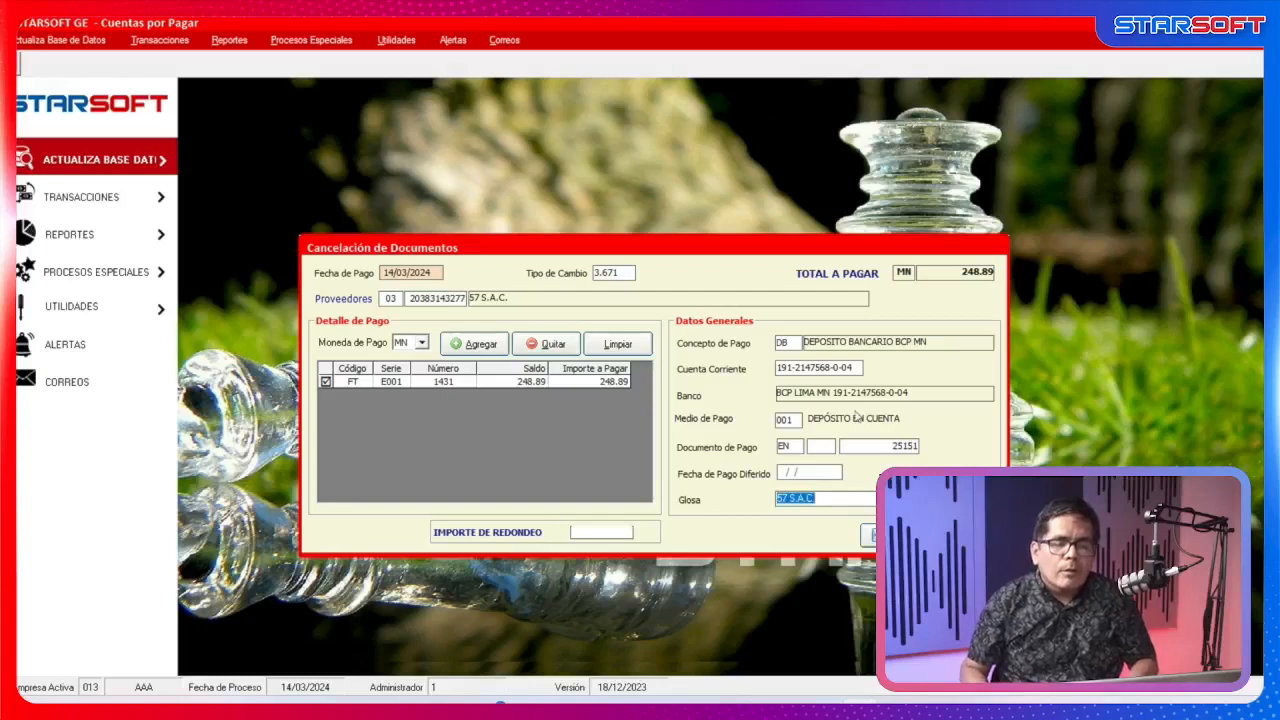
key("Return")
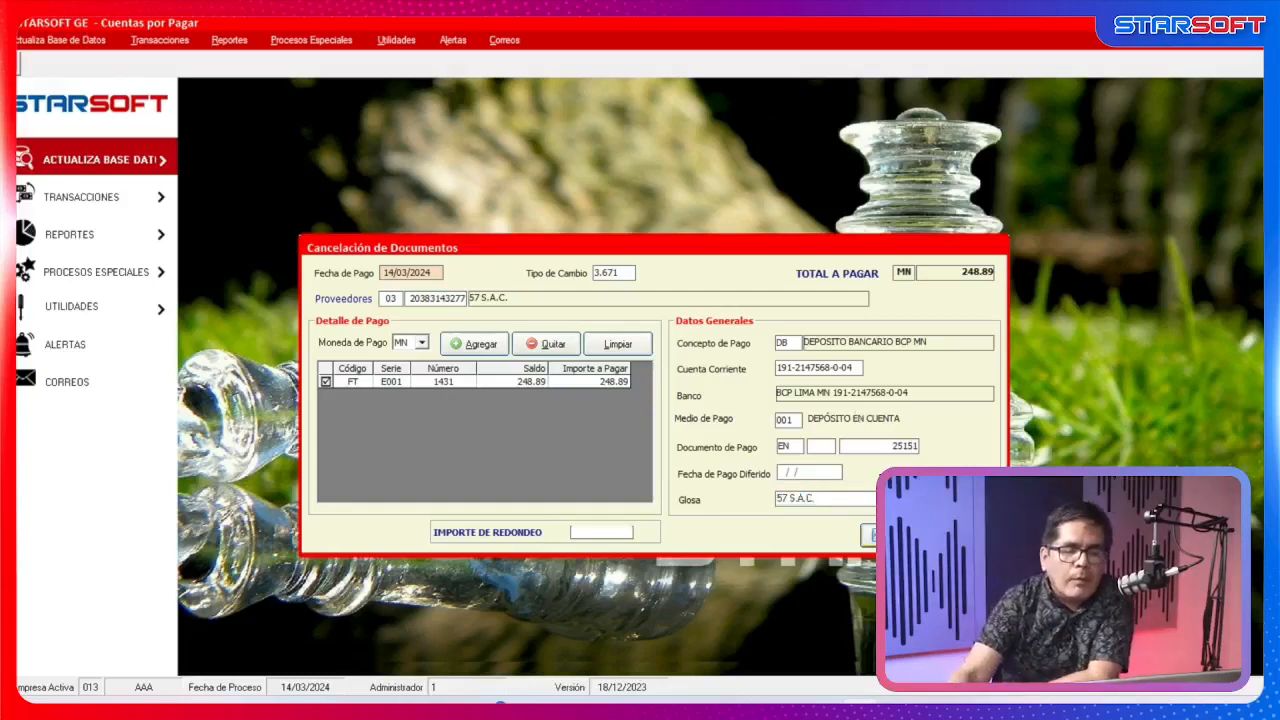
key("Return")
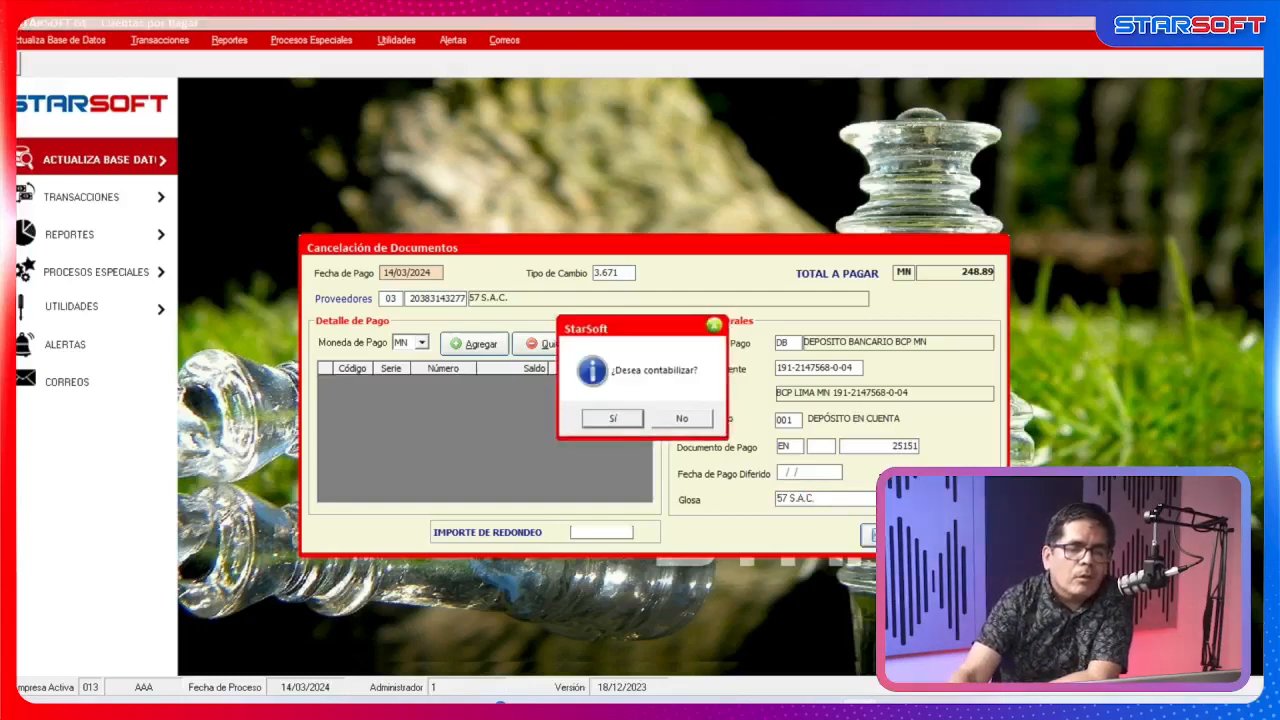
Post the payment to accounting under the subledger 08 BANCO EGRESOS.
left_click(609, 419)
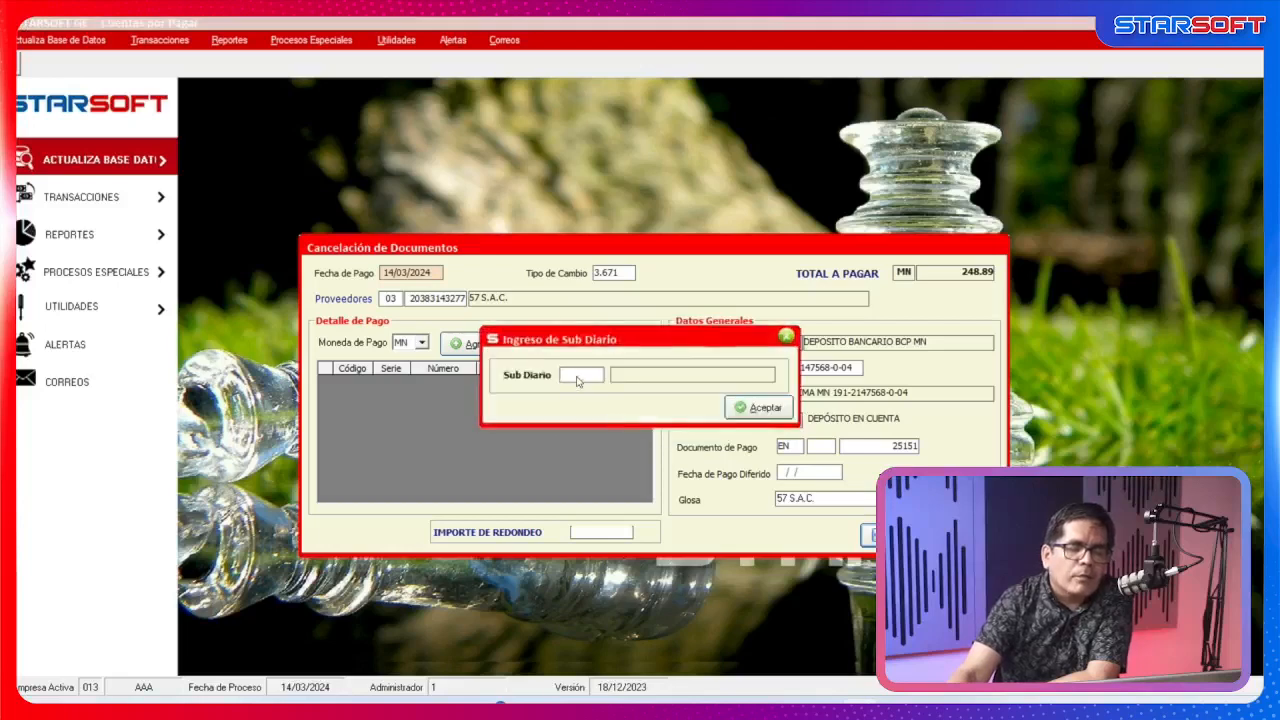
double_click(577, 377)
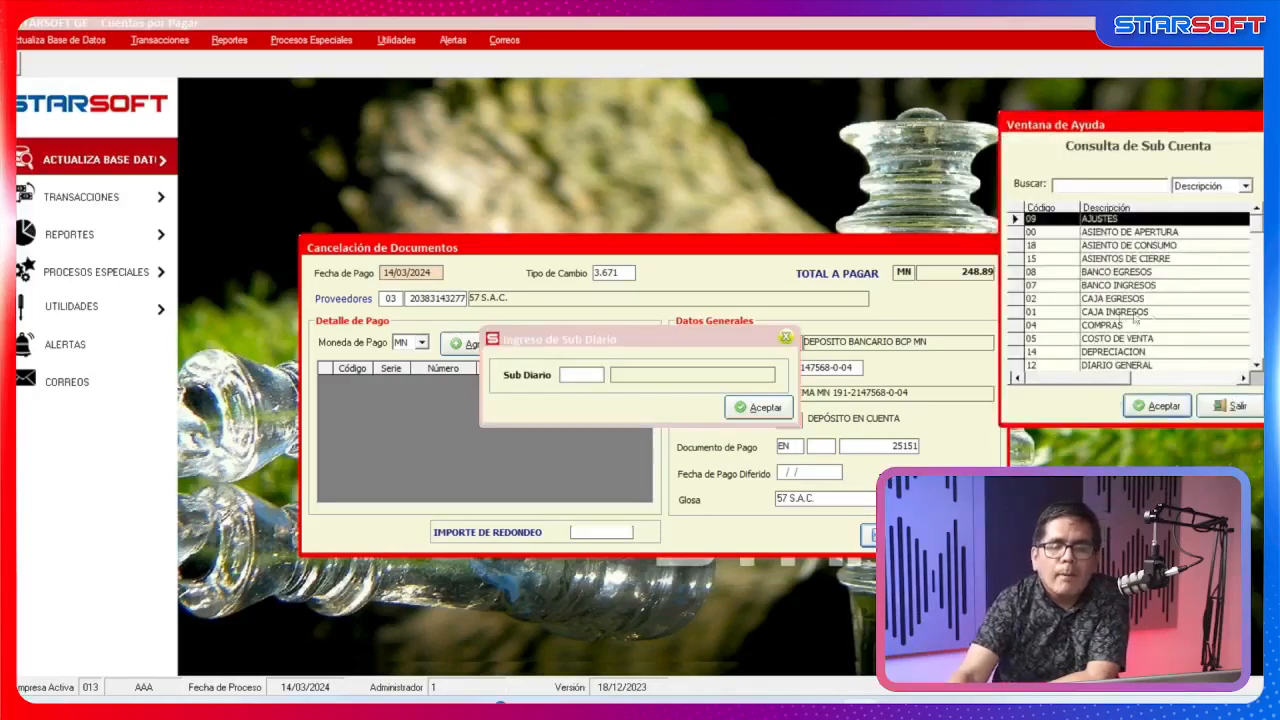
left_click(1160, 289)
left_click(1162, 276)
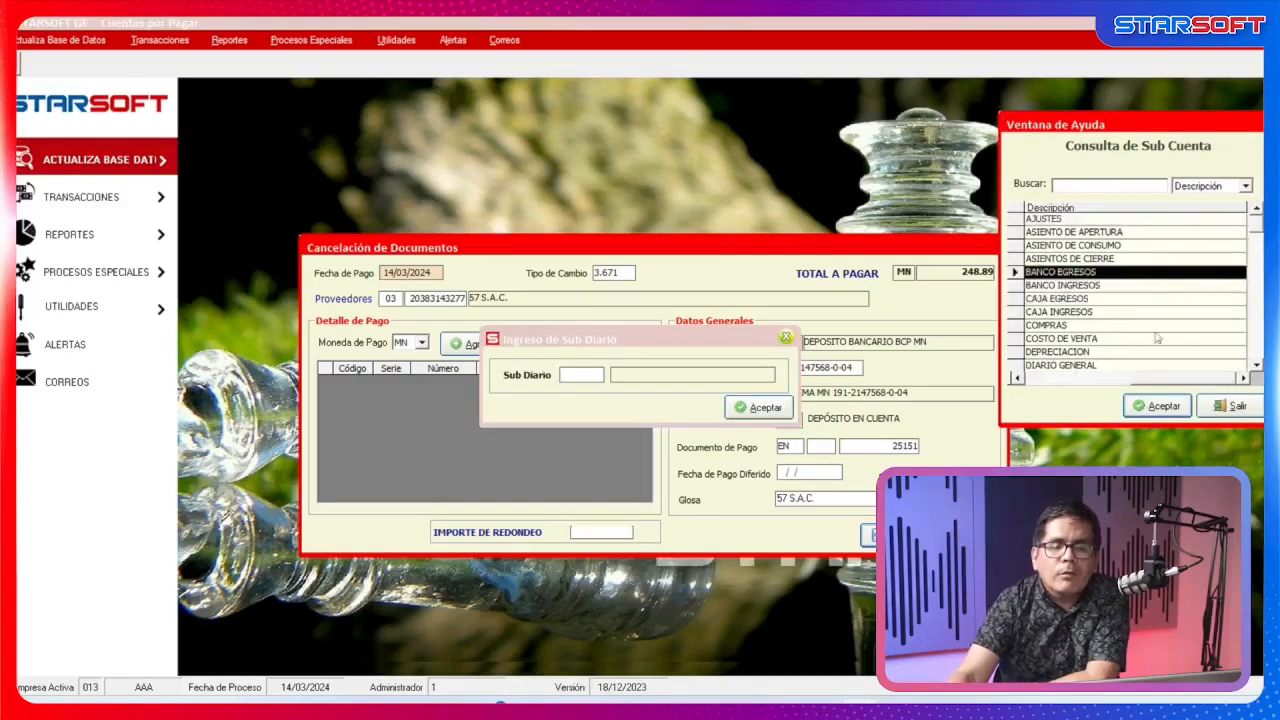
left_click(1170, 406)
left_click(762, 408)
left_click(760, 418)
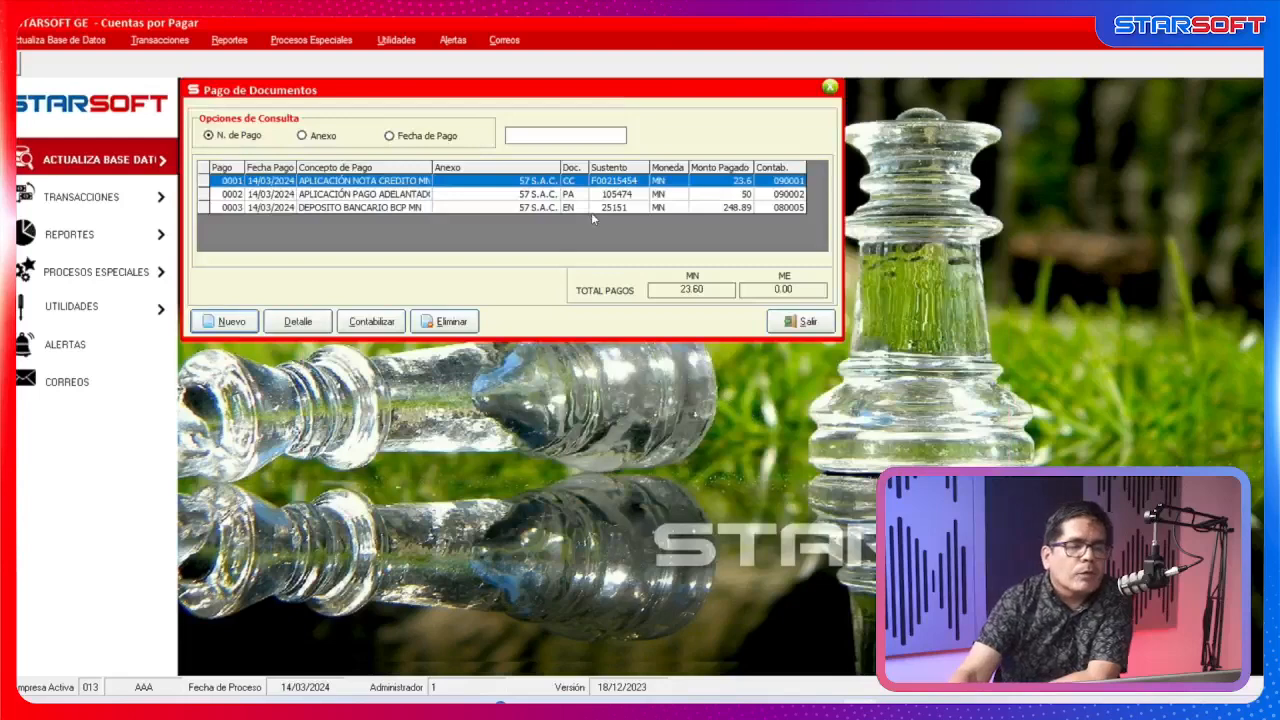
Delete payment 0003, the DEPOSITO BANCARIO BCP MN deposit, from the document payments list.
left_click(591, 210)
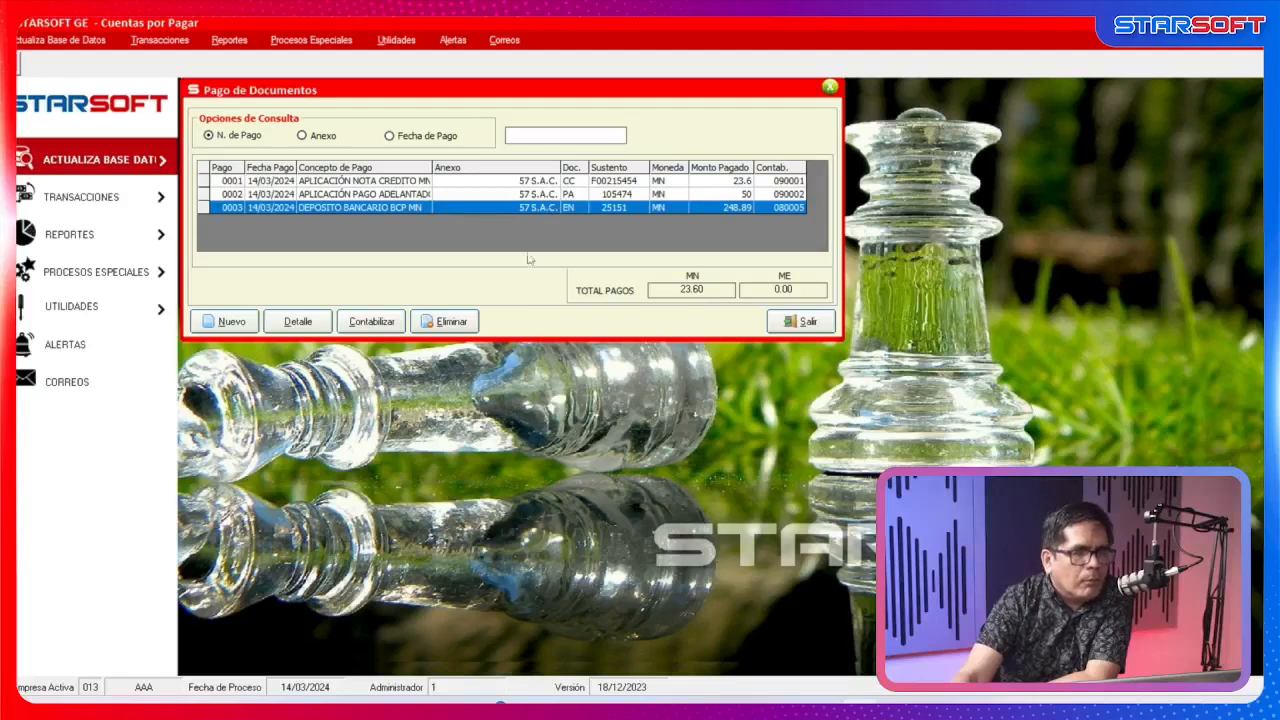
left_click(459, 322)
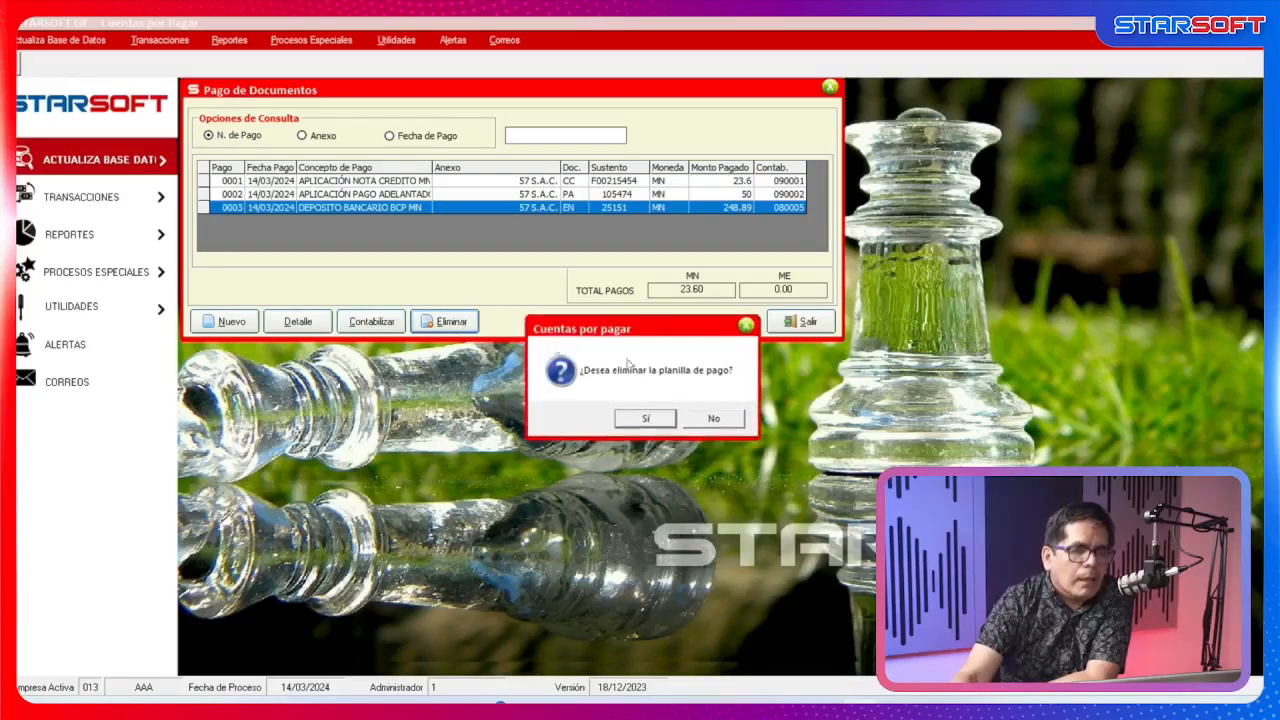
left_click(655, 424)
left_click(686, 425)
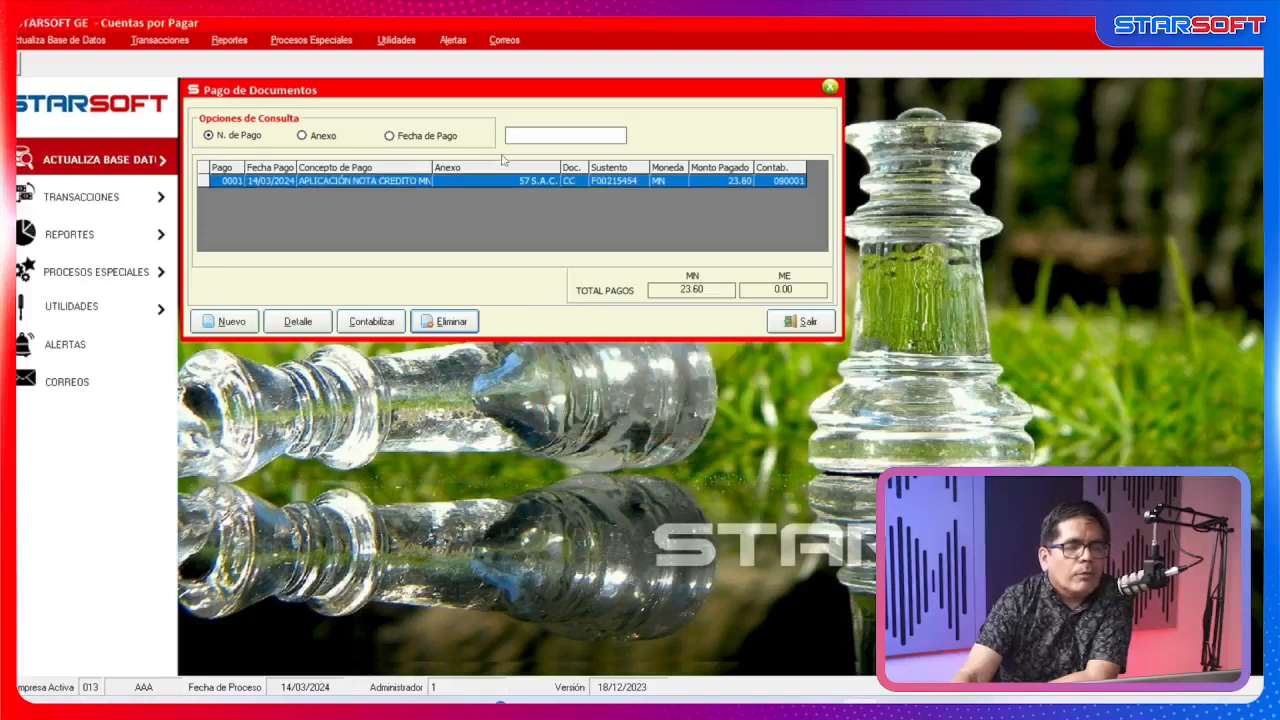
Close the document payments list and switch to the Caja y Banco module.
left_click(800, 322)
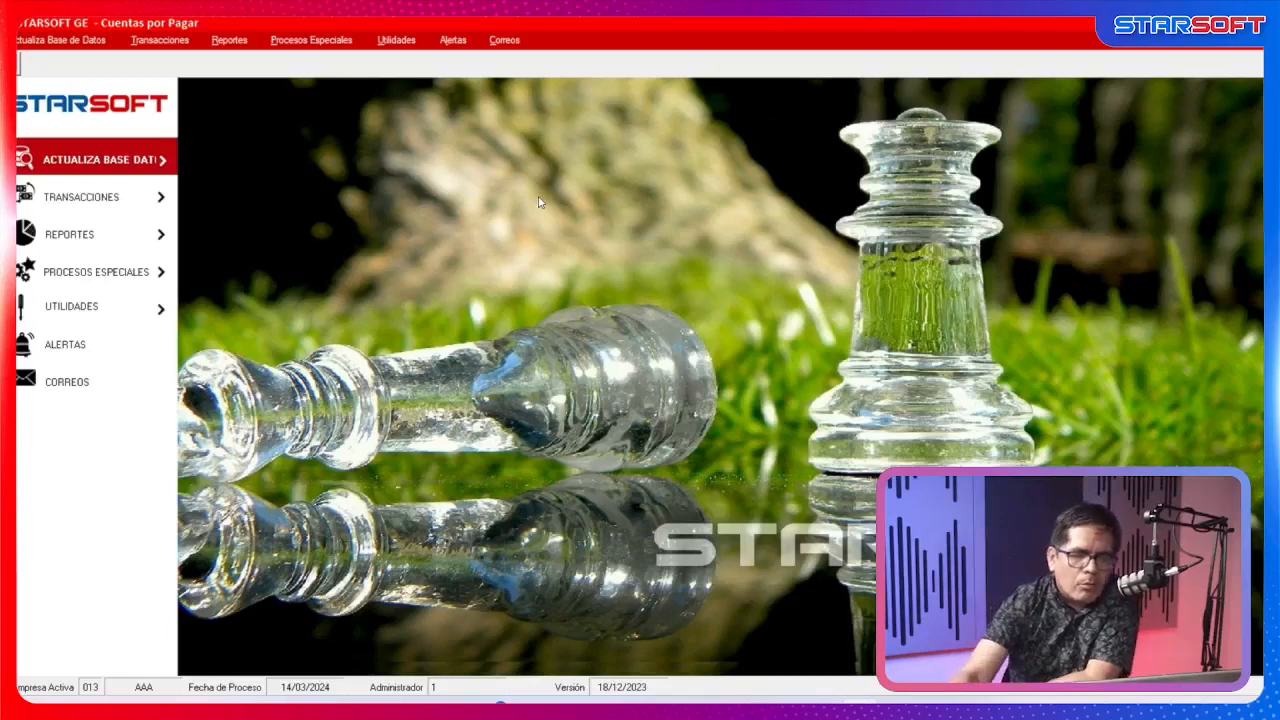
left_click(714, 705)
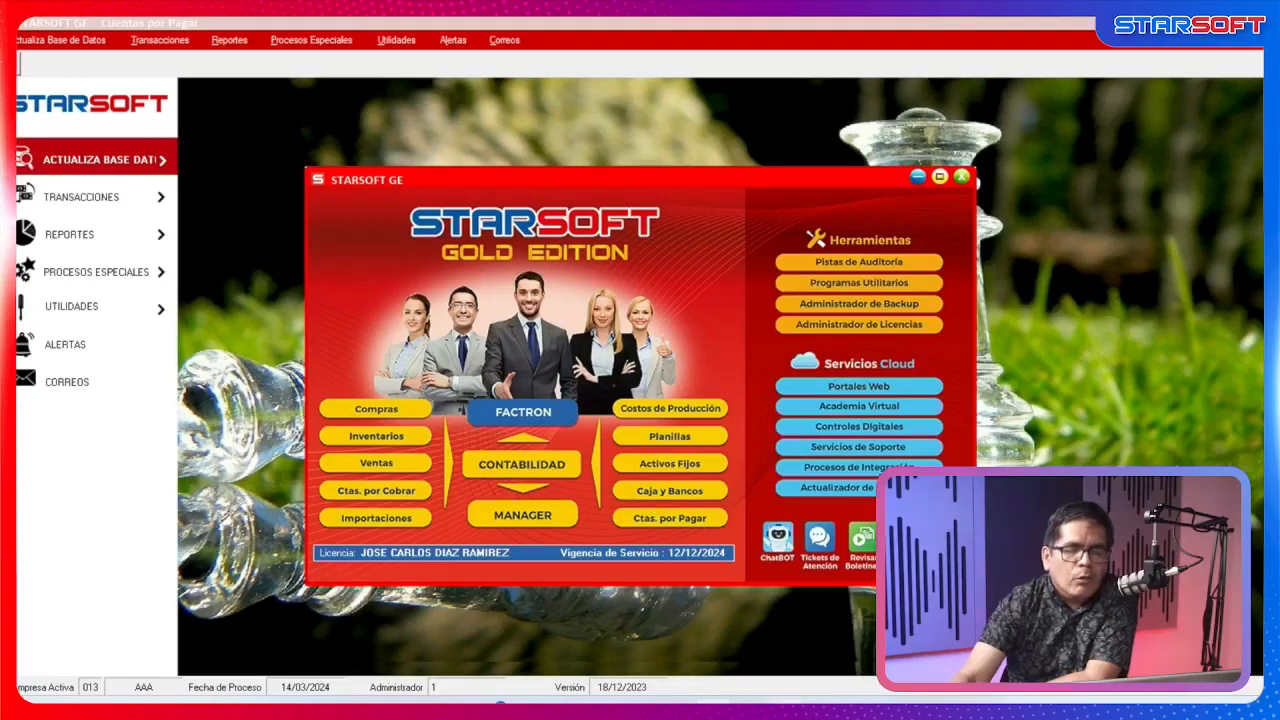
mouse_move(787, 703)
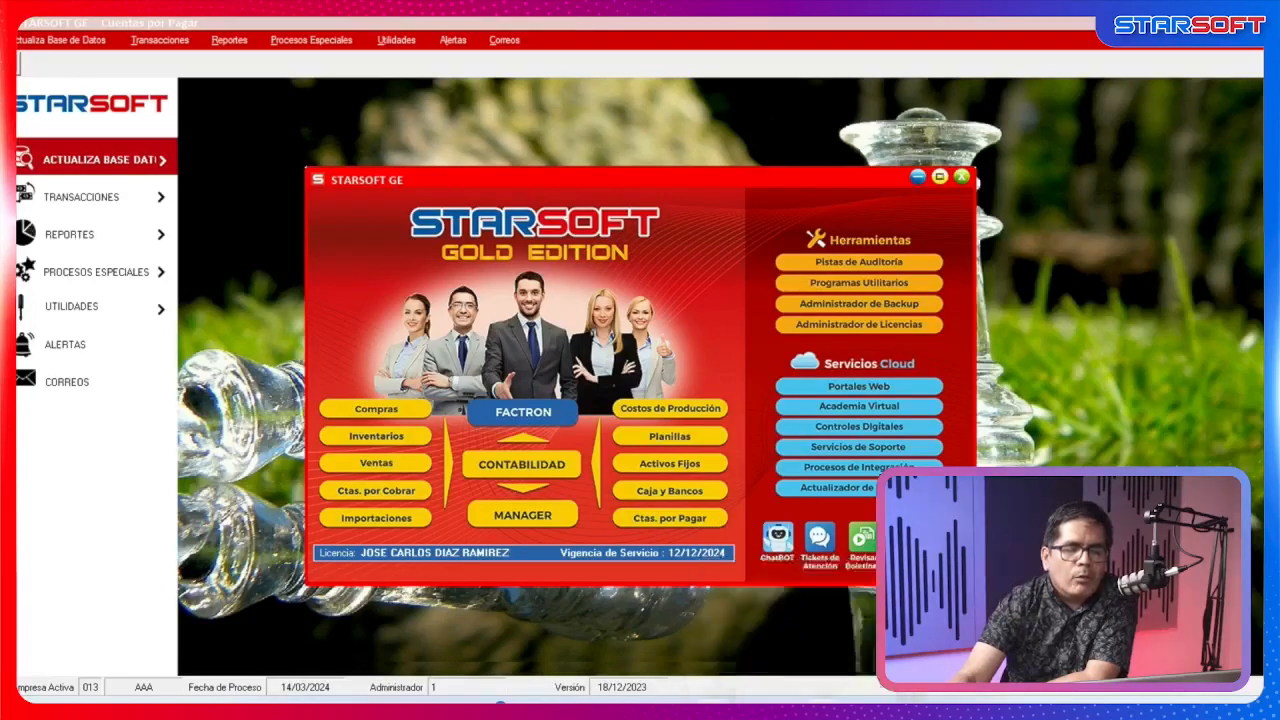
left_click(822, 703)
Start a new Salida movement for BANCO DE CREDITO MN - LIMA with operation 001 EGRESOS.
left_click(260, 484)
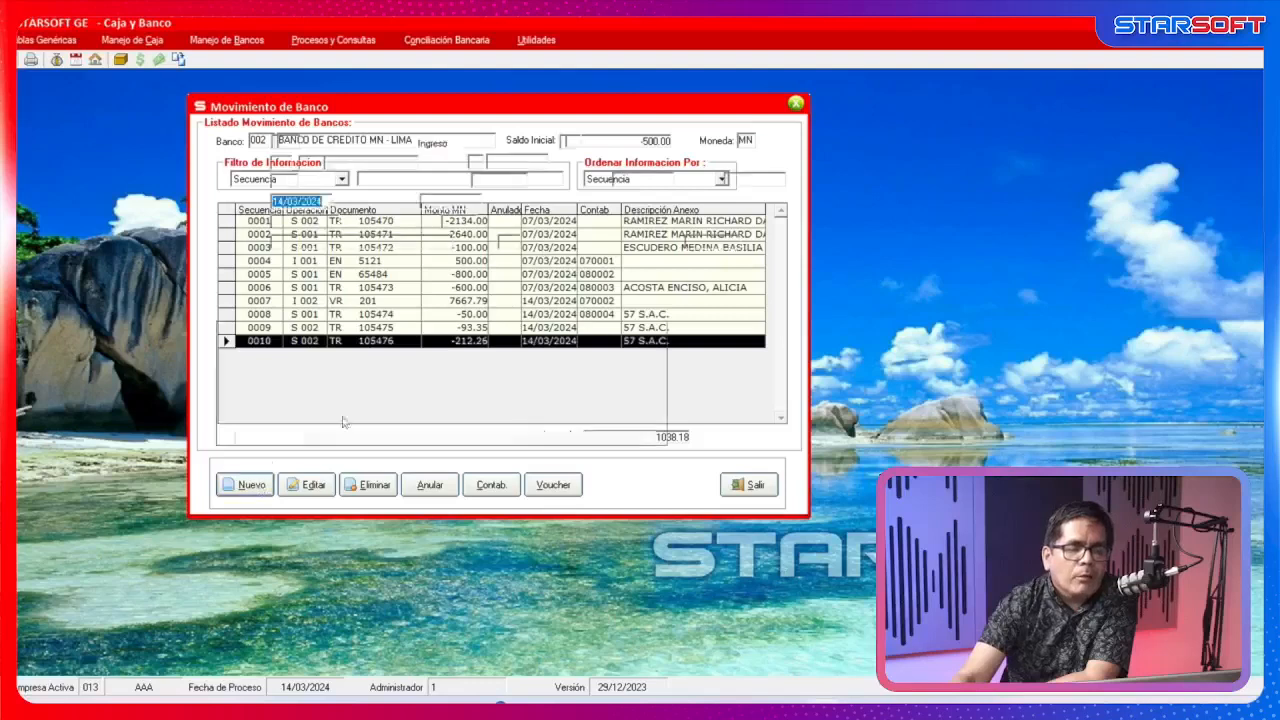
left_click(474, 143)
left_click(452, 169)
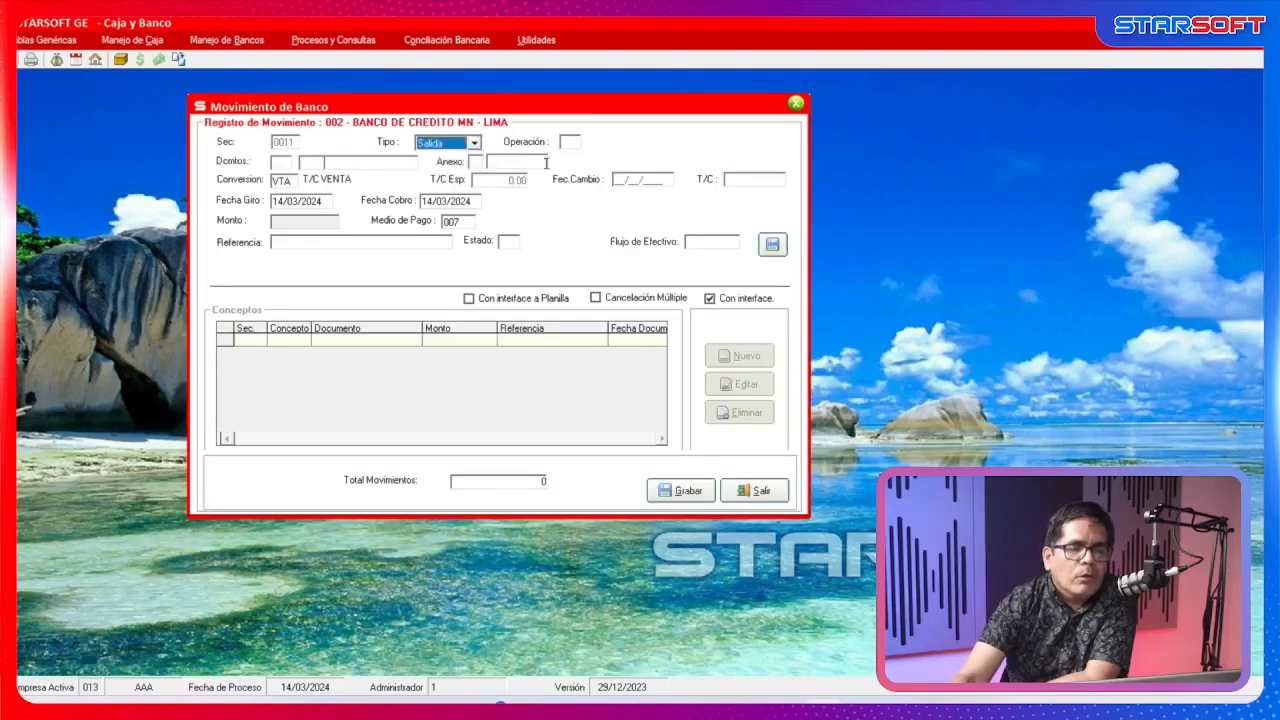
double_click(572, 142)
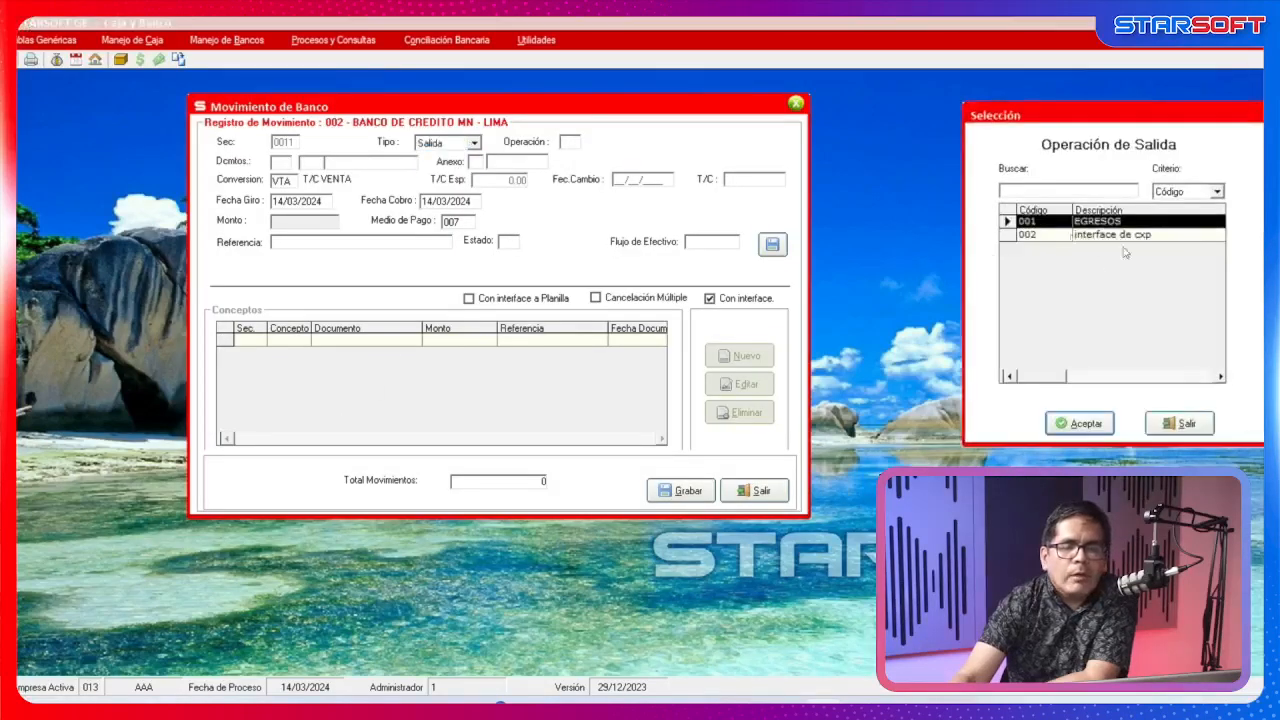
left_click(1088, 421)
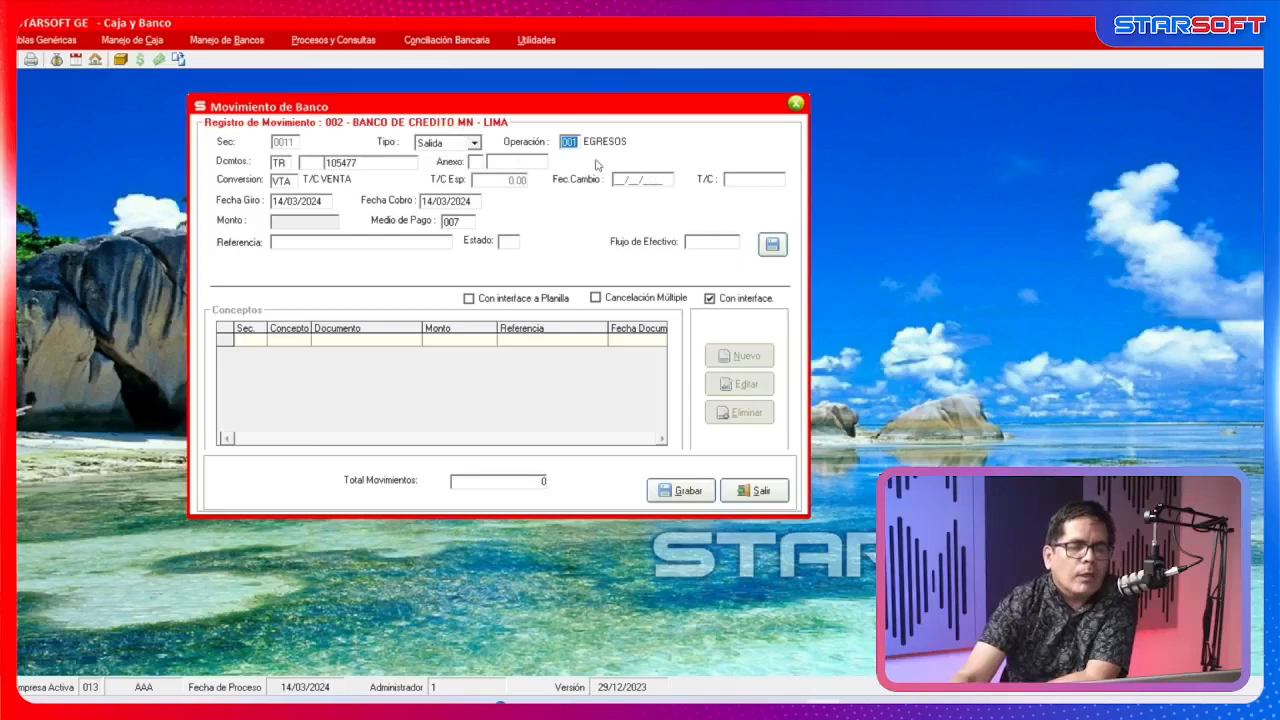
Switch to Cuentas por Pagar and review its transaction options.
mouse_move(712, 712)
left_click(712, 625)
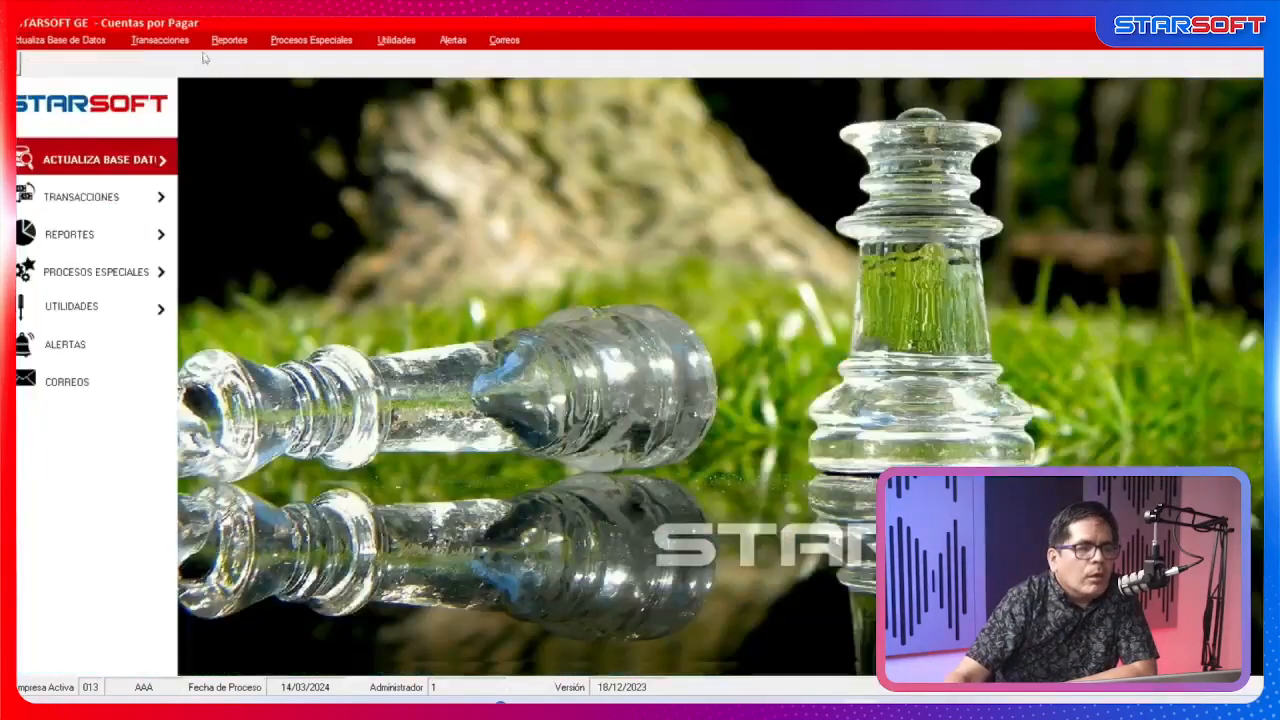
left_click(163, 40)
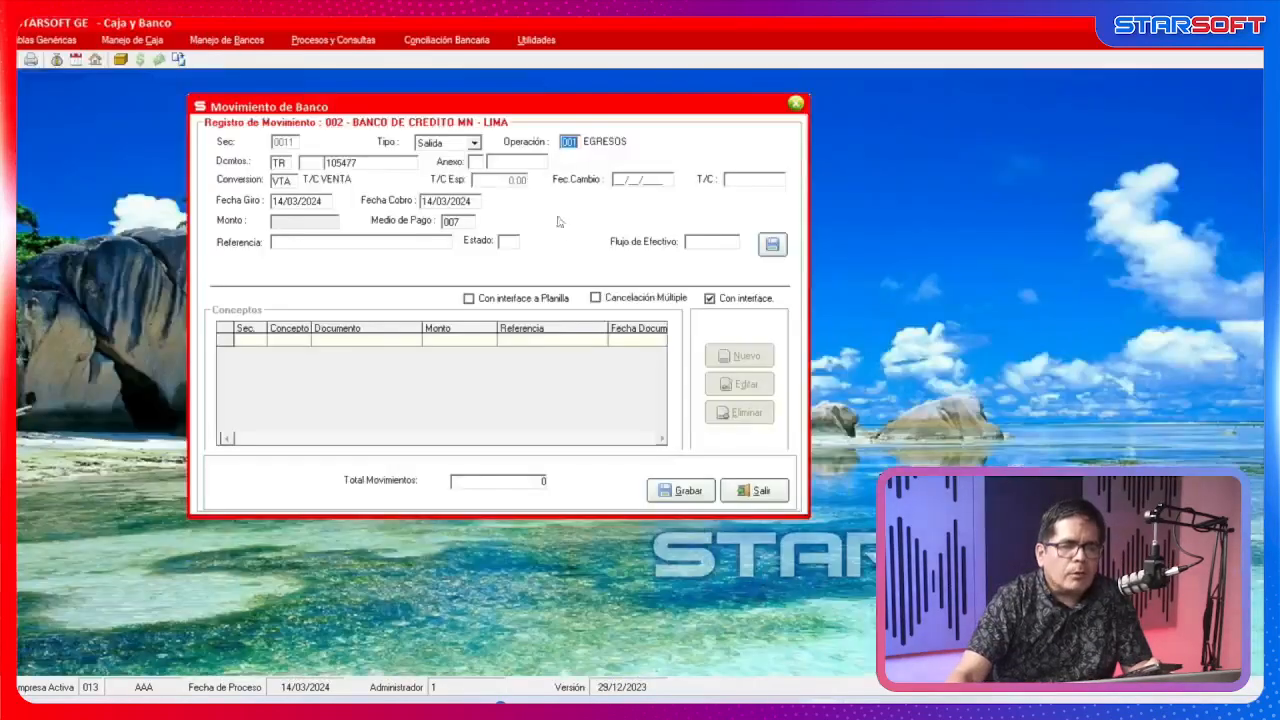
Check the Salida operations in Caja y Banco, disable Con interface for the movement, and save its header with automatic numbering.
double_click(569, 142)
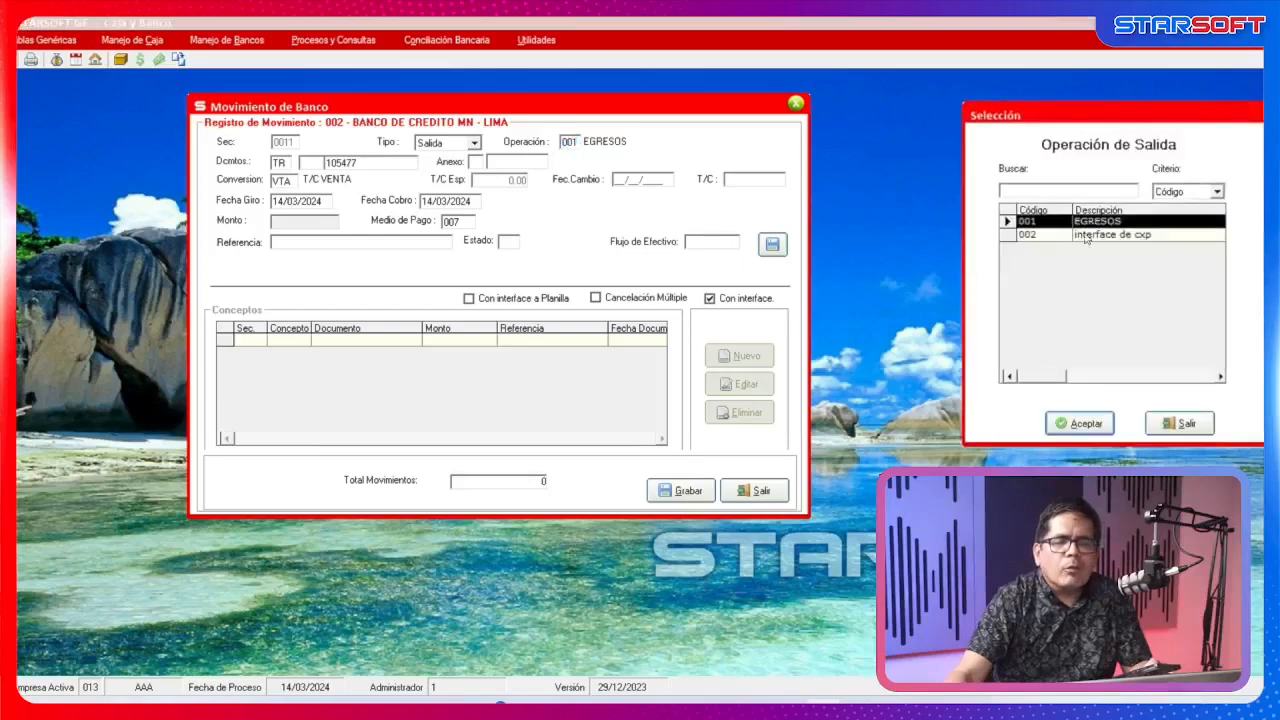
left_click(1190, 422)
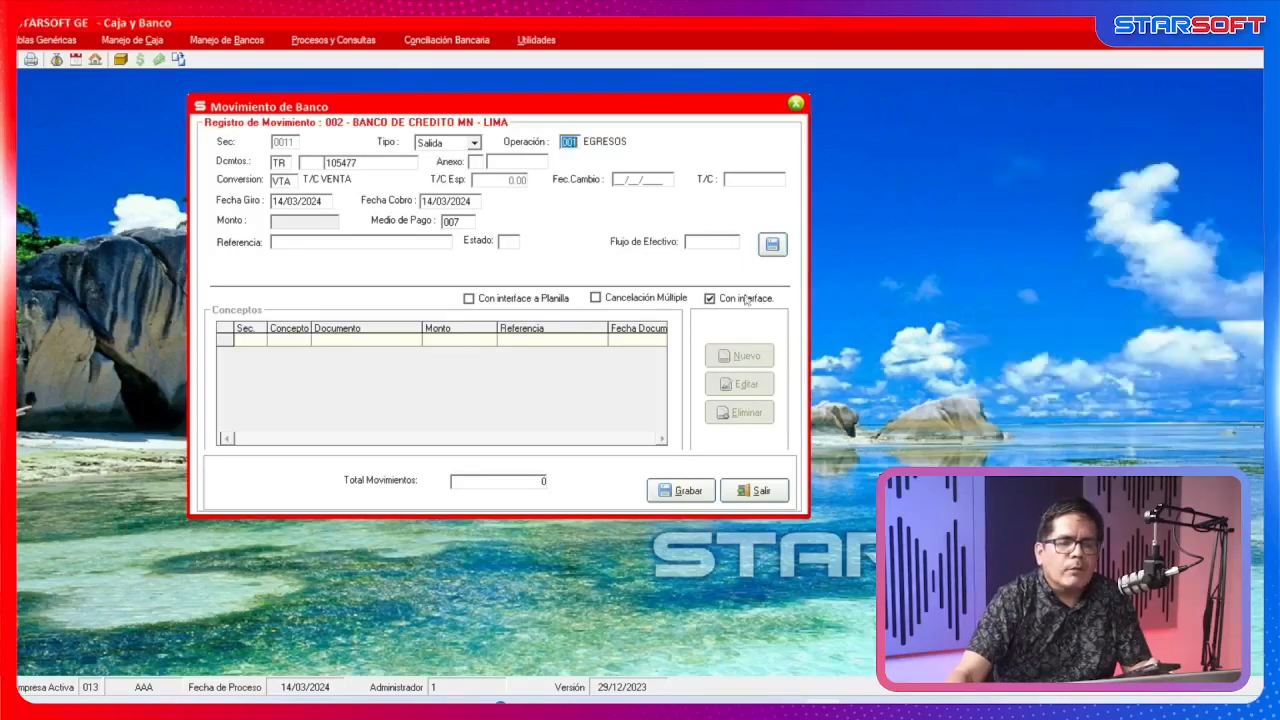
left_click(745, 300)
left_click(772, 244)
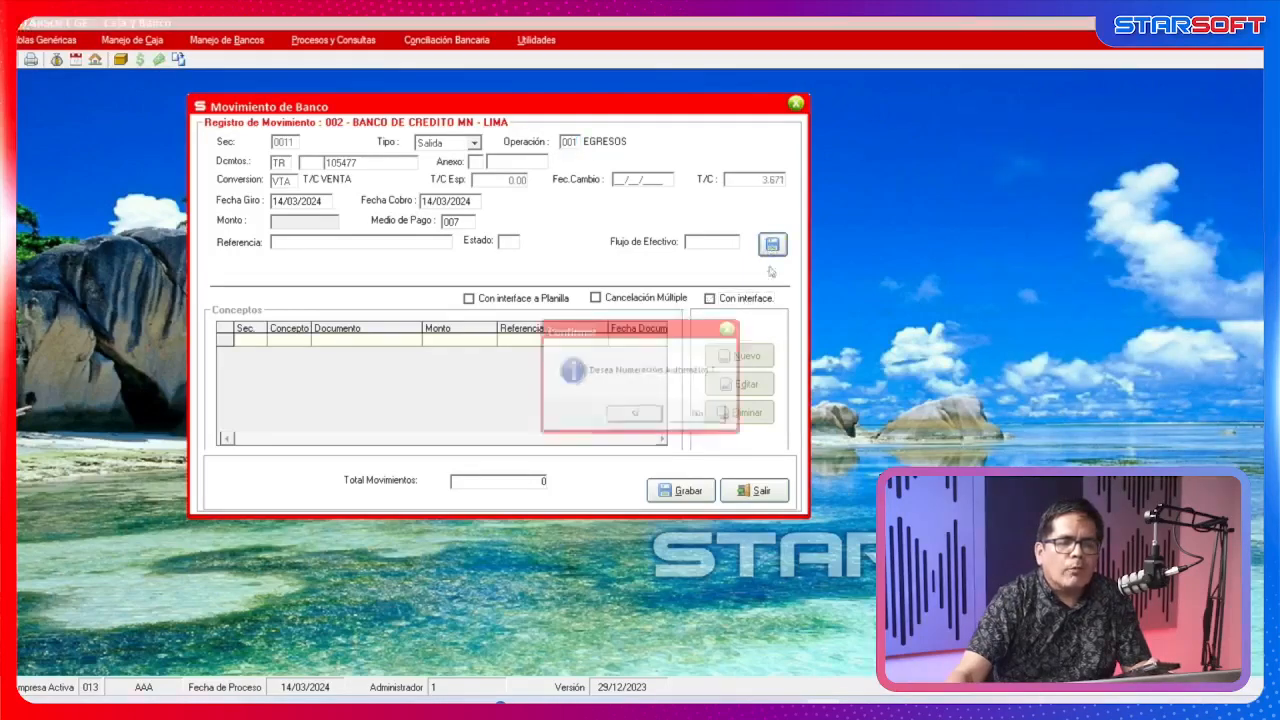
left_click(623, 420)
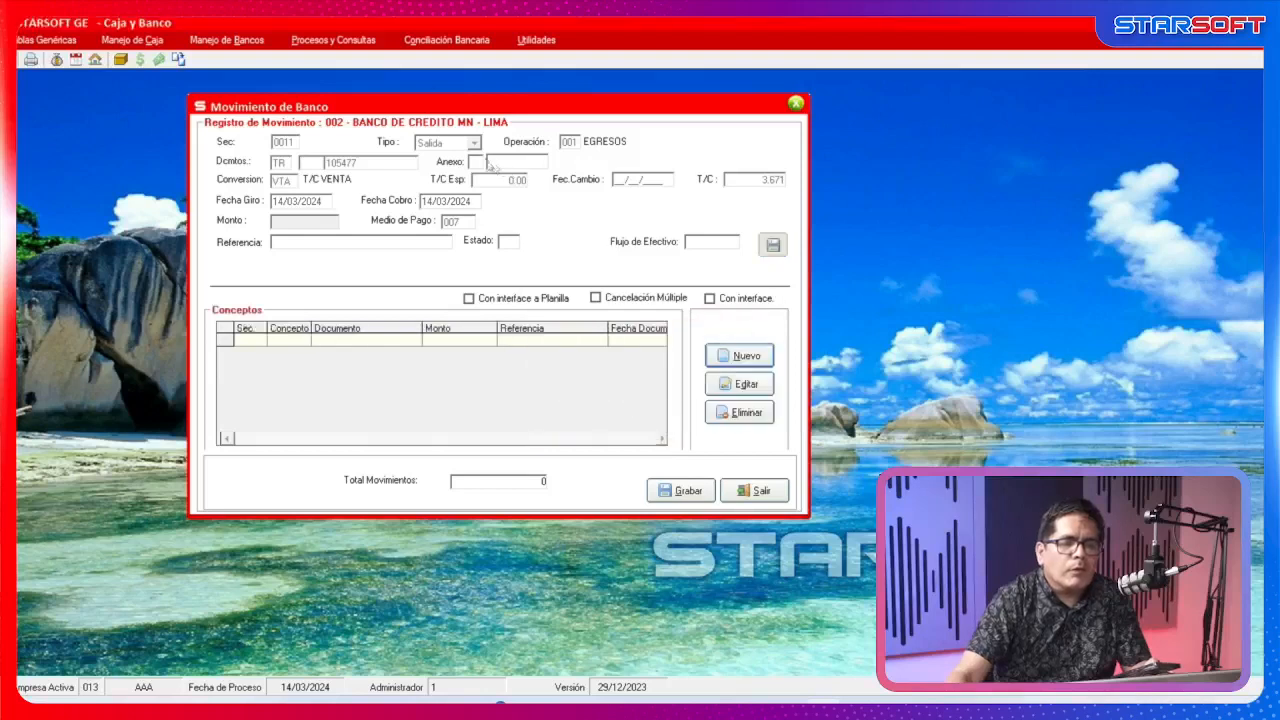
Start a new concept for the bank movement and look up the available concepts.
left_click(746, 356)
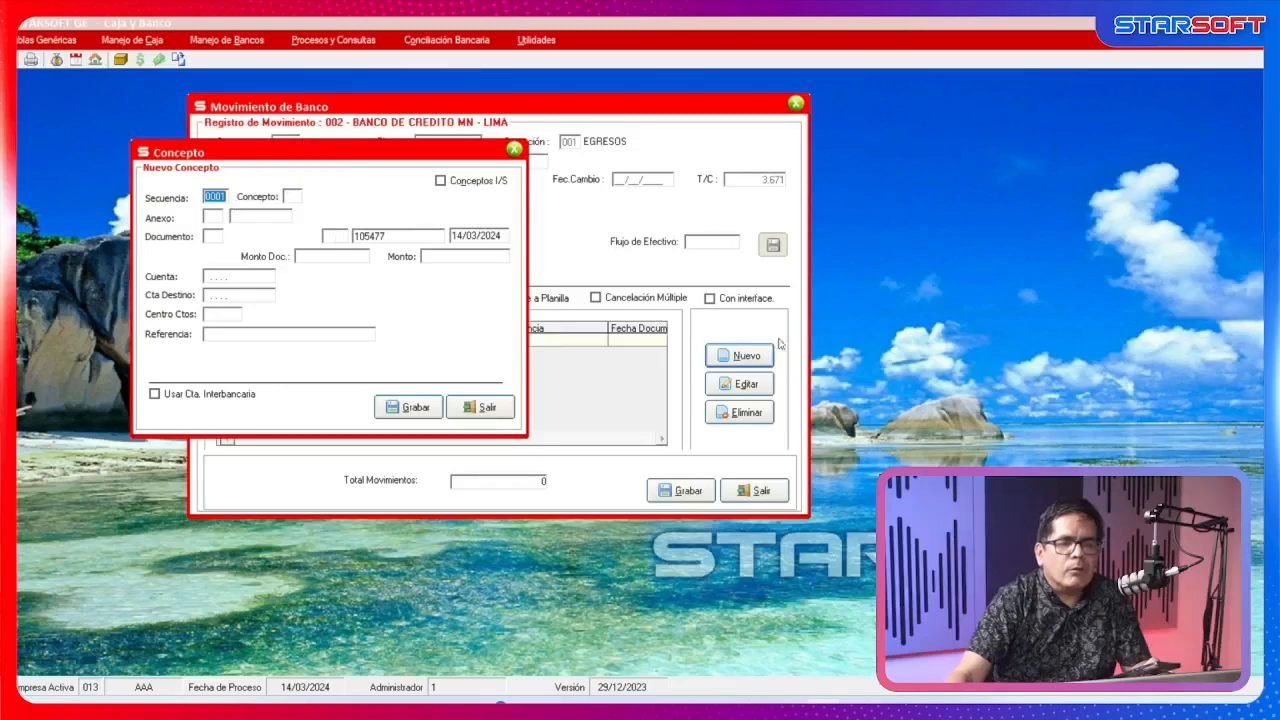
double_click(296, 199)
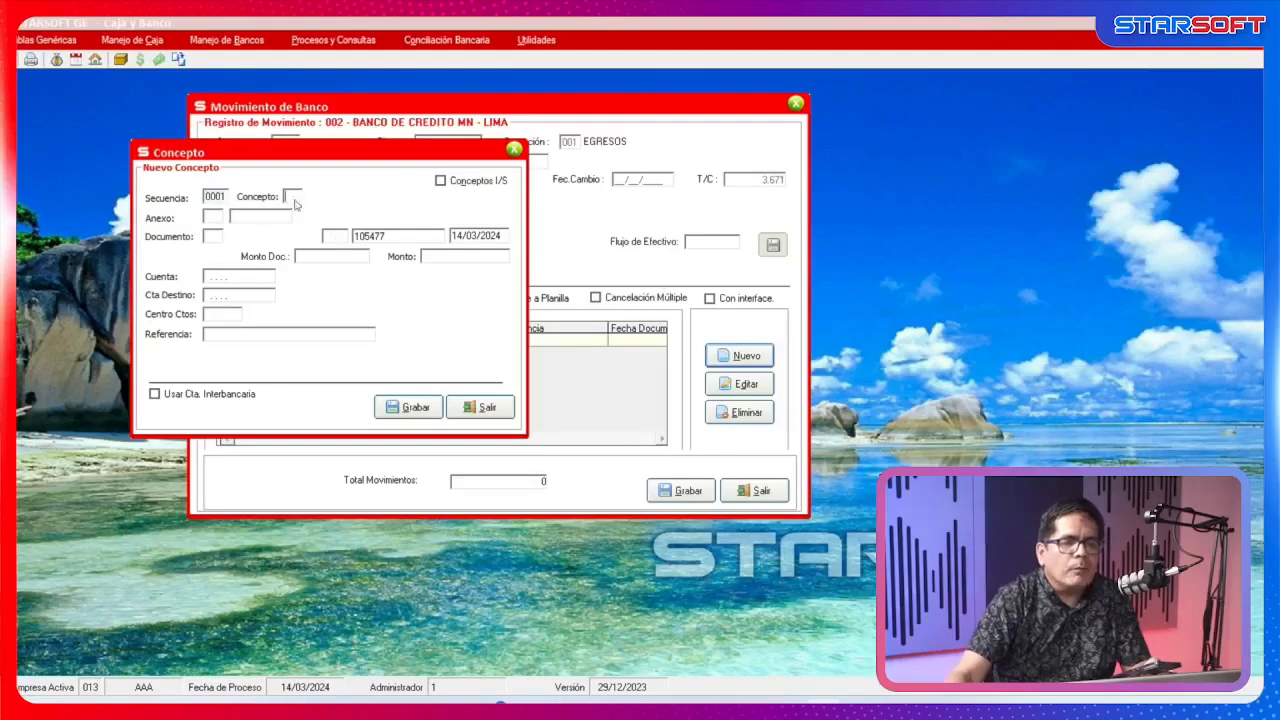
left_click(1185, 424)
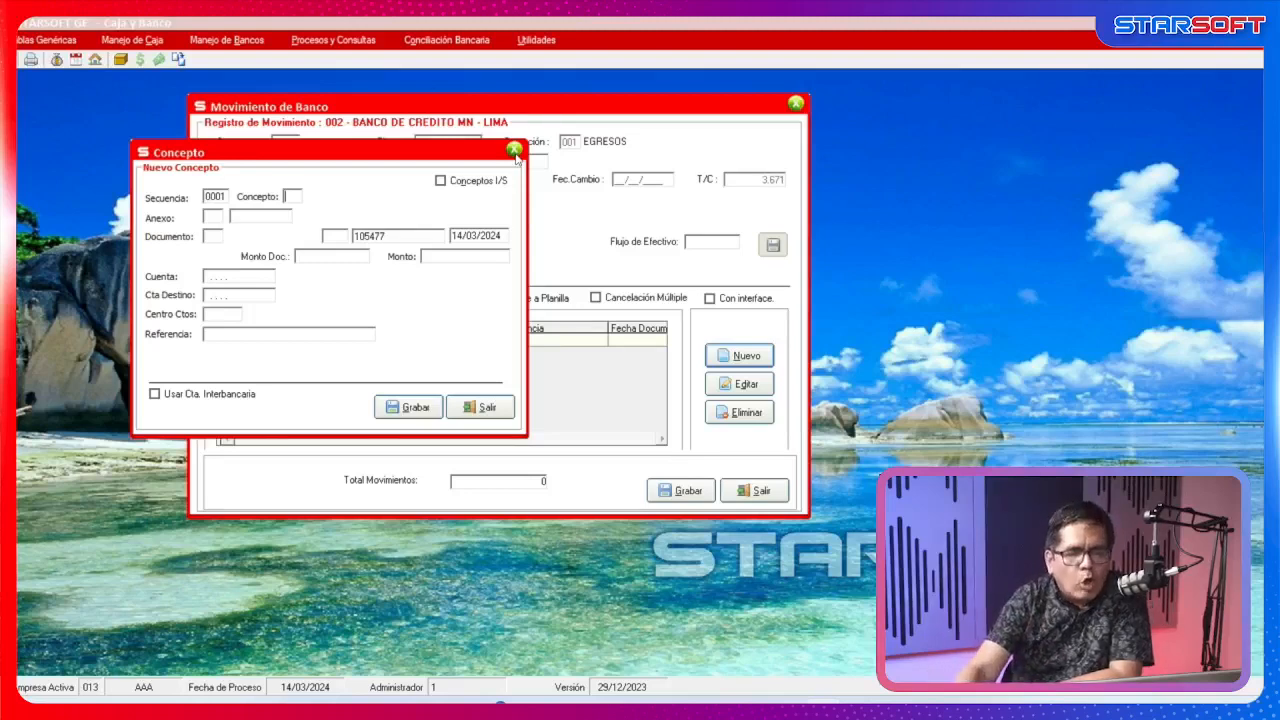
Switch to Cuentas por Pagar and generate the report of pending payables by due date.
mouse_move(860, 700)
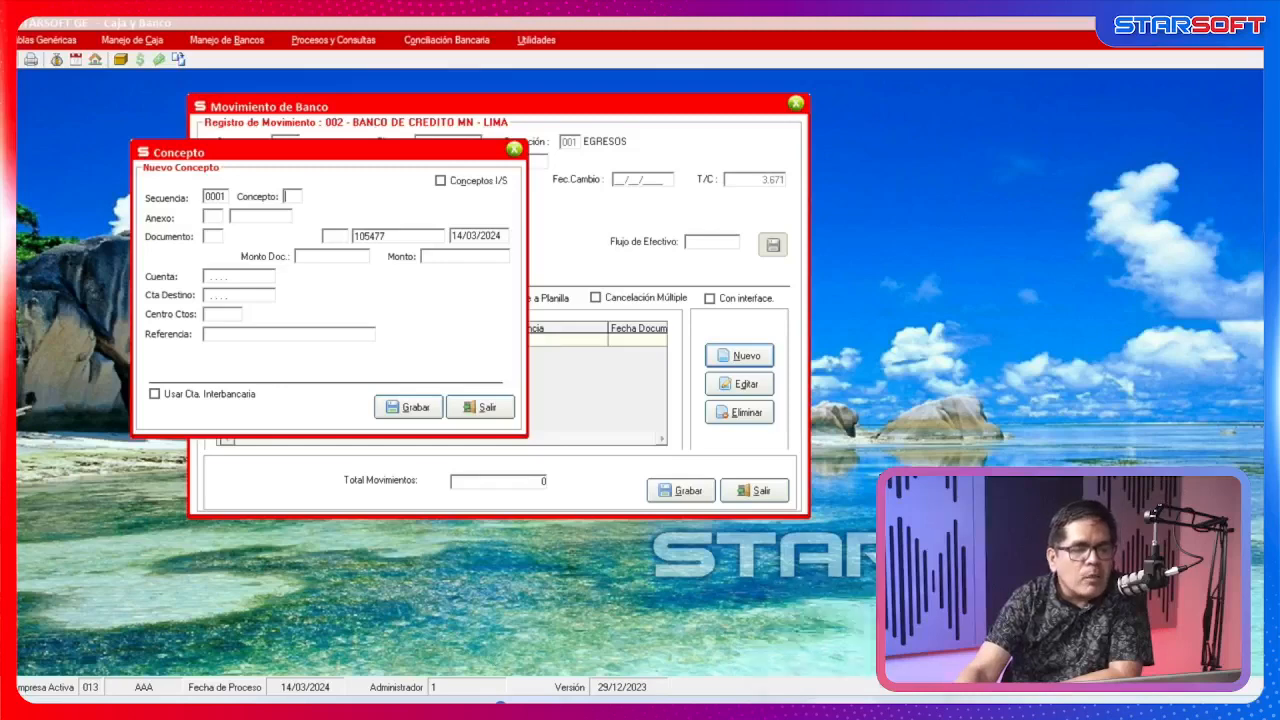
left_click(828, 630)
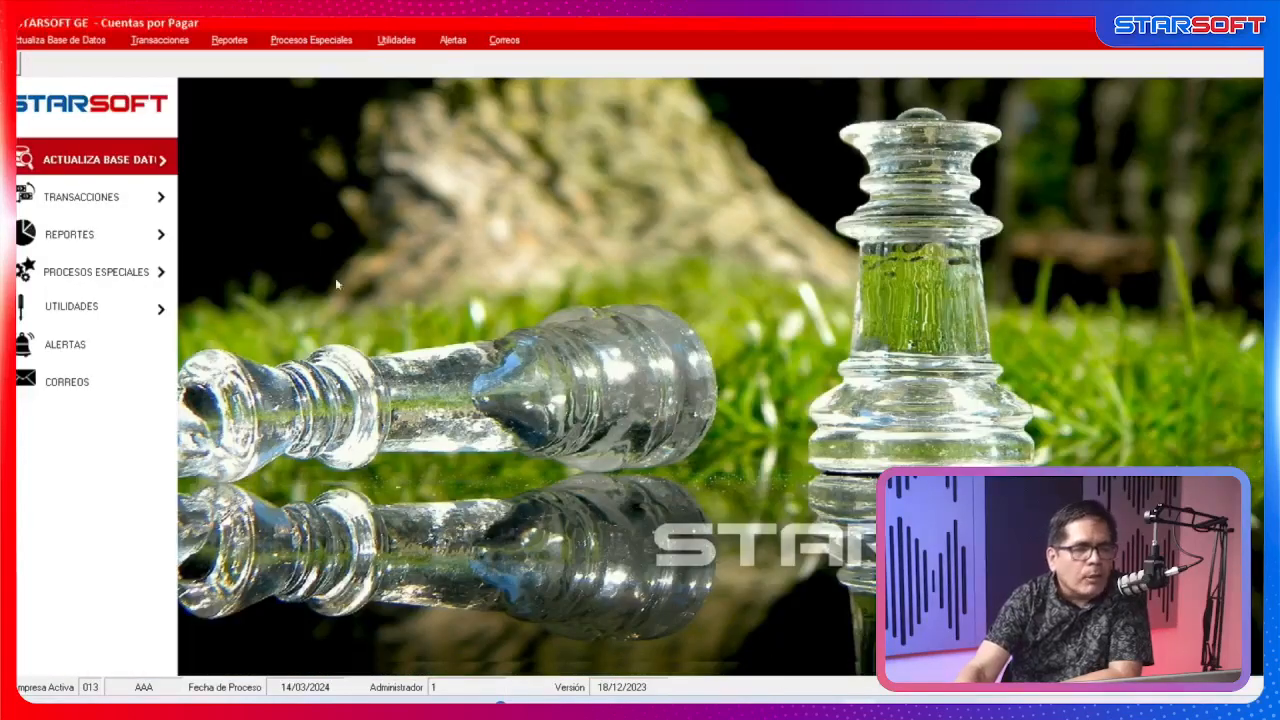
left_click(324, 44)
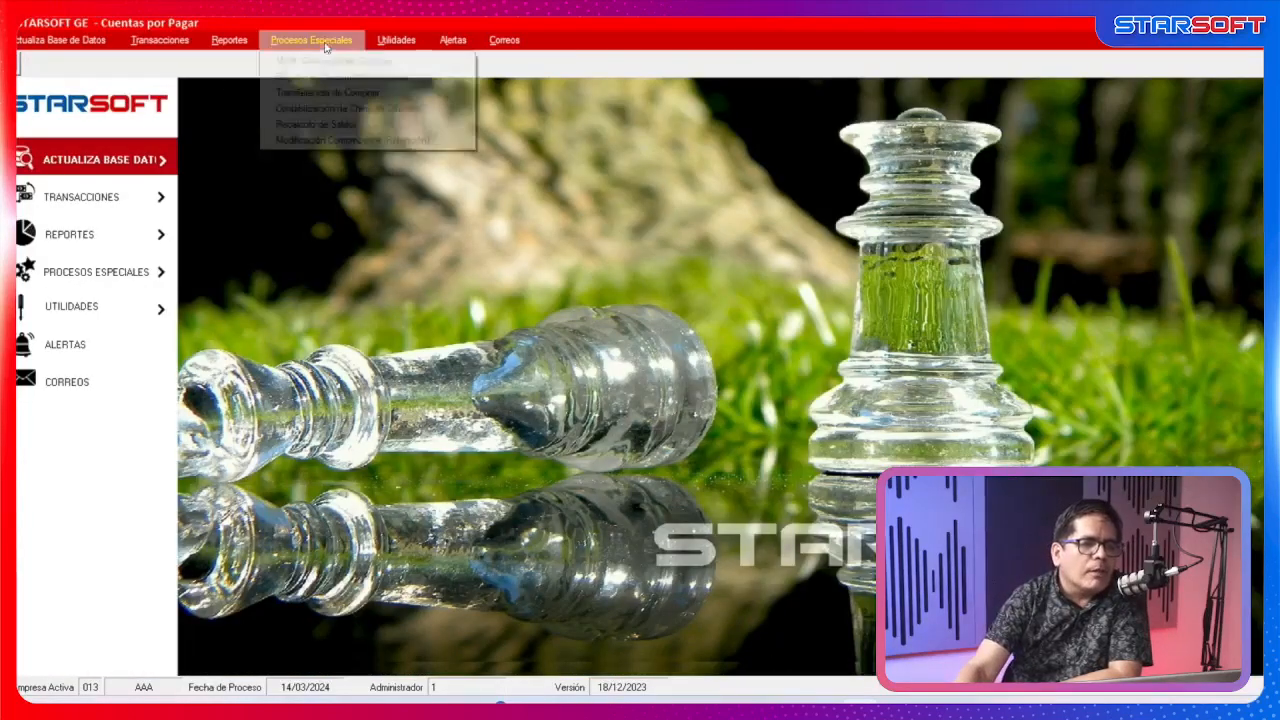
mouse_move(229, 42)
mouse_move(301, 66)
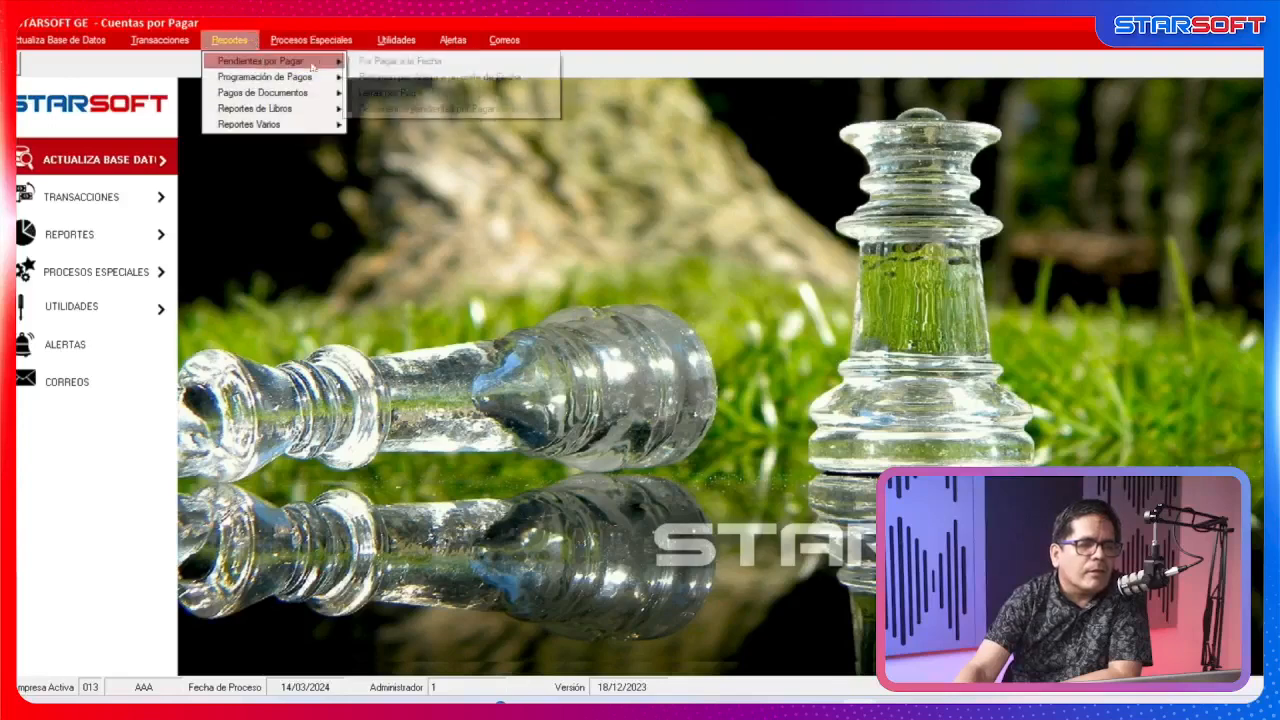
left_click(400, 61)
left_click(496, 262)
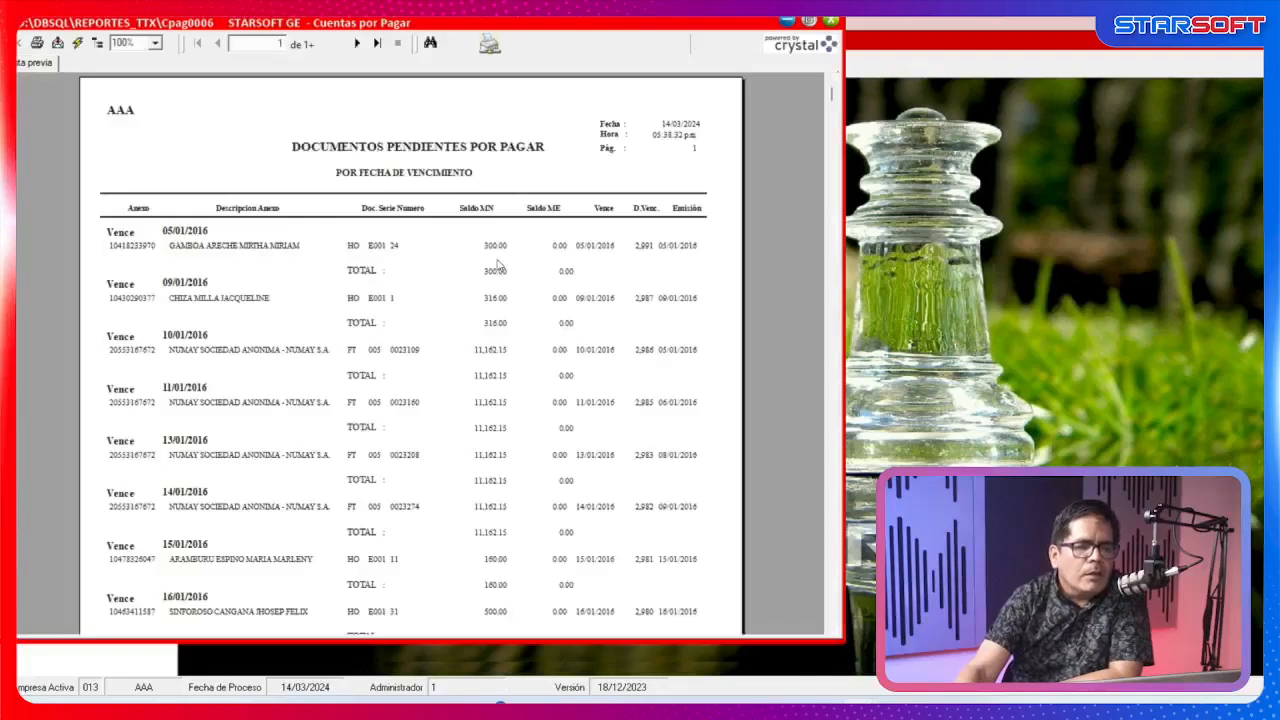
Examine the document series in the pending payables report, then close the report and its options.
left_click(376, 252)
left_click(377, 300)
left_click(377, 352)
left_click(377, 402)
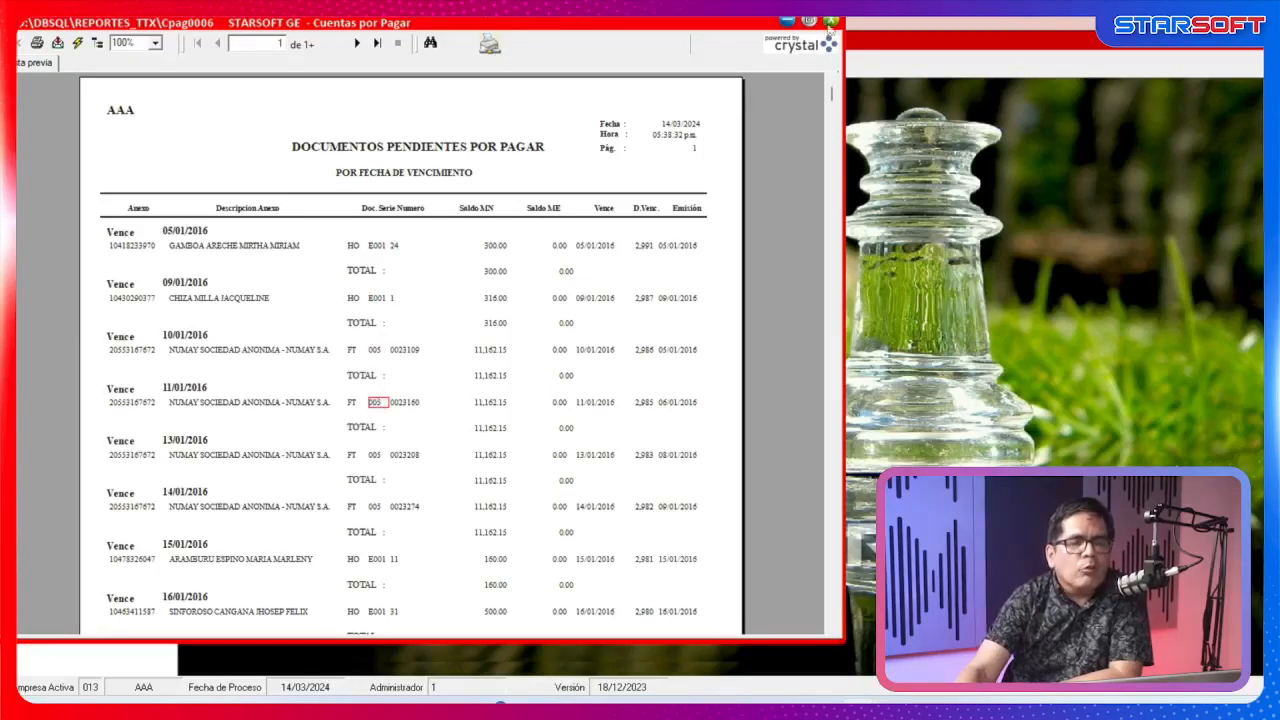
left_click(831, 20)
left_click(583, 266)
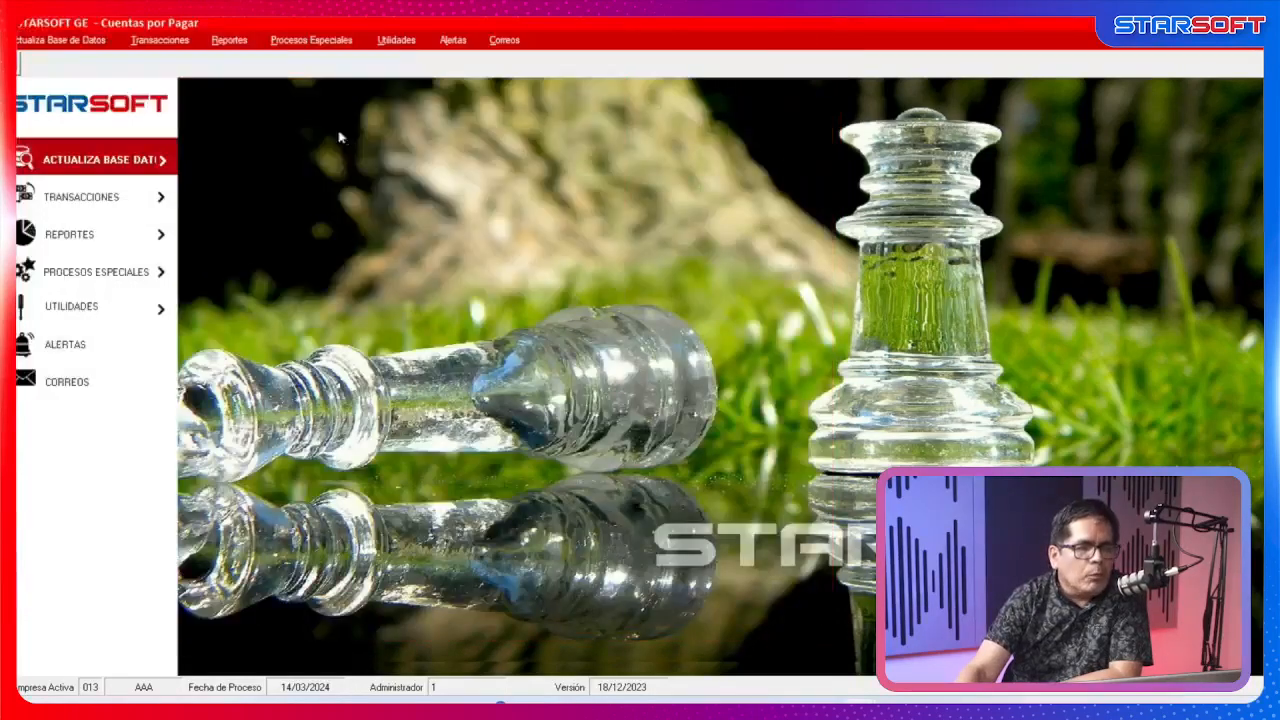
Open the document payments list, view the creation options for a new payment, and leave them without creating one.
left_click(163, 42)
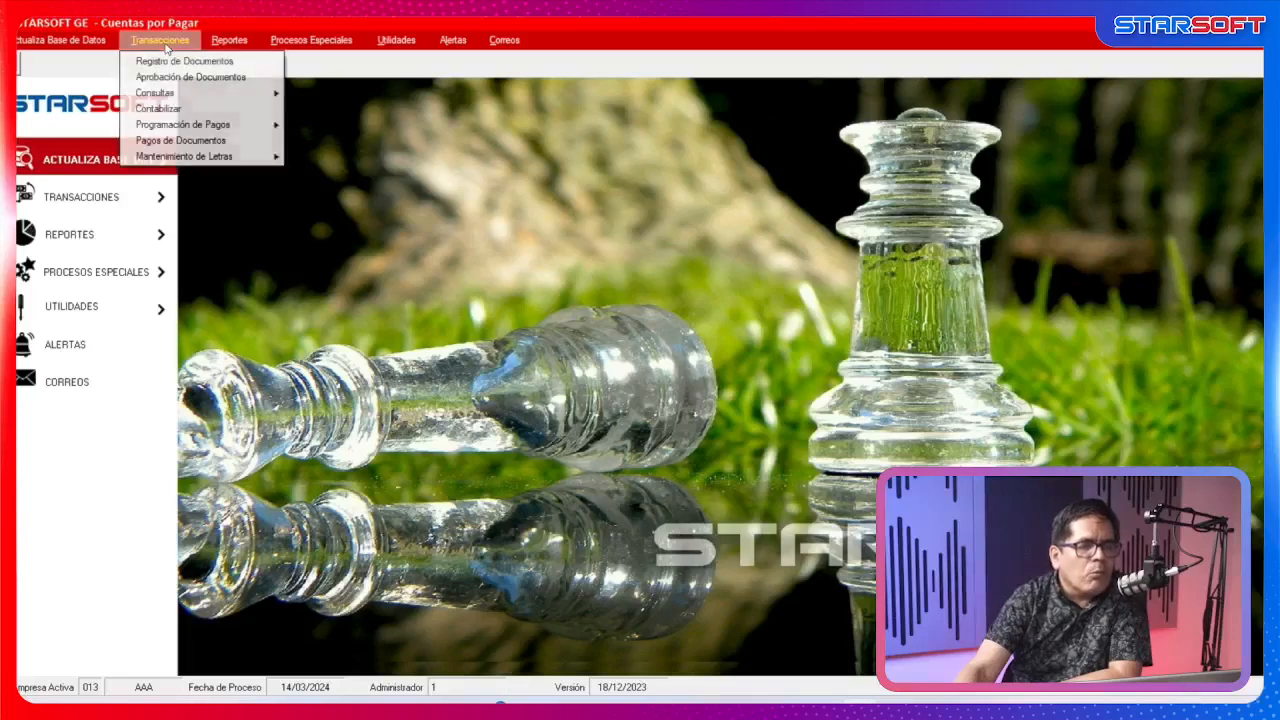
left_click(246, 142)
left_click(226, 321)
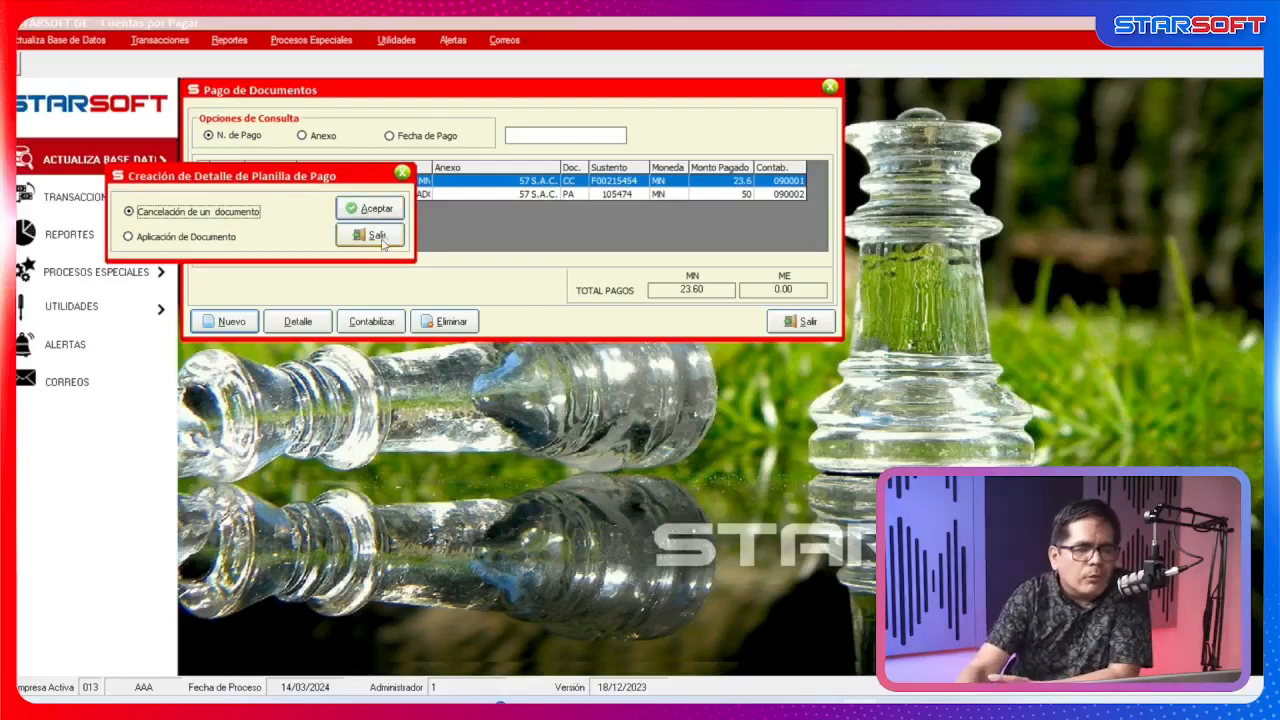
left_click(366, 236)
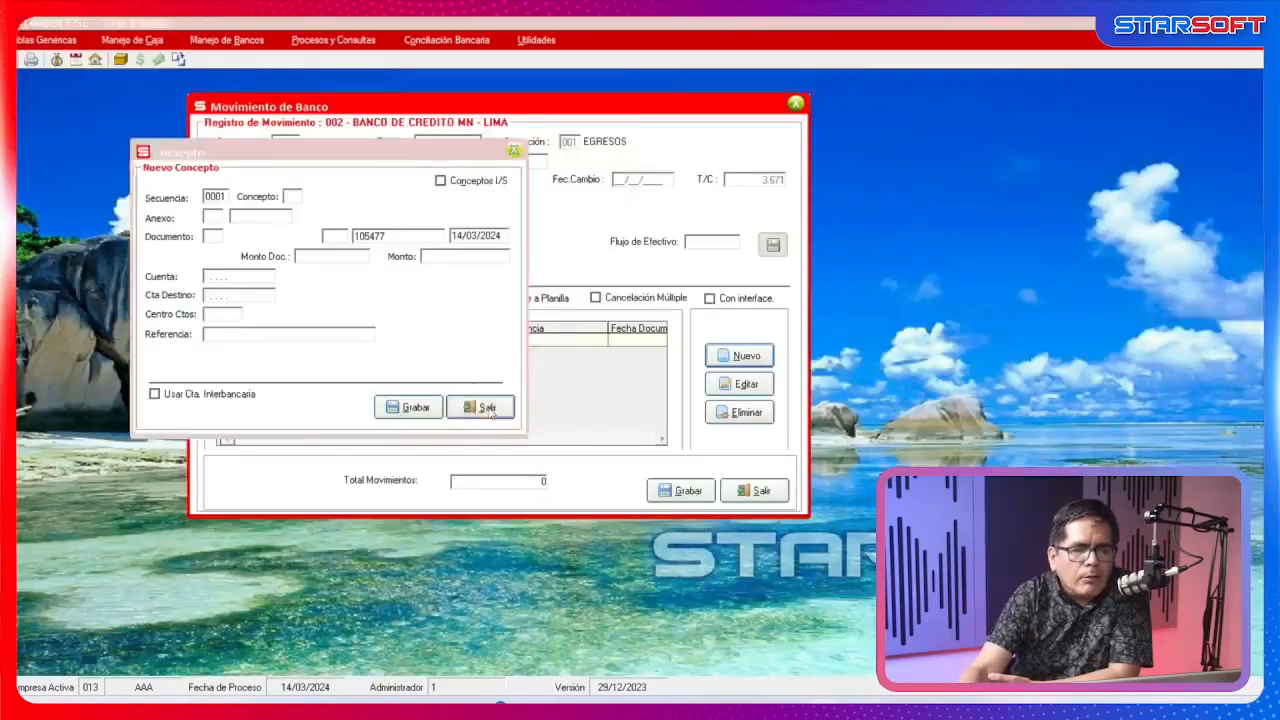
Discard the new concept and abandon the bank movement in Caja y Banco.
left_click(482, 407)
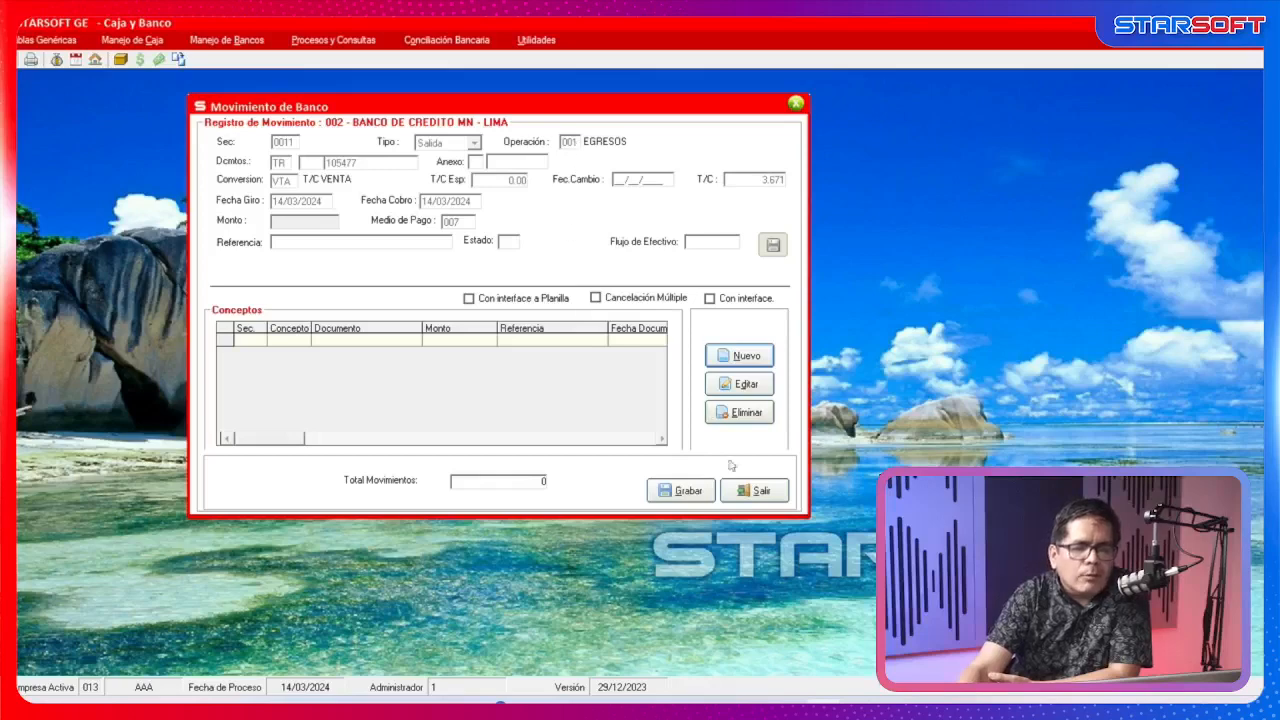
left_click(755, 491)
left_click(716, 418)
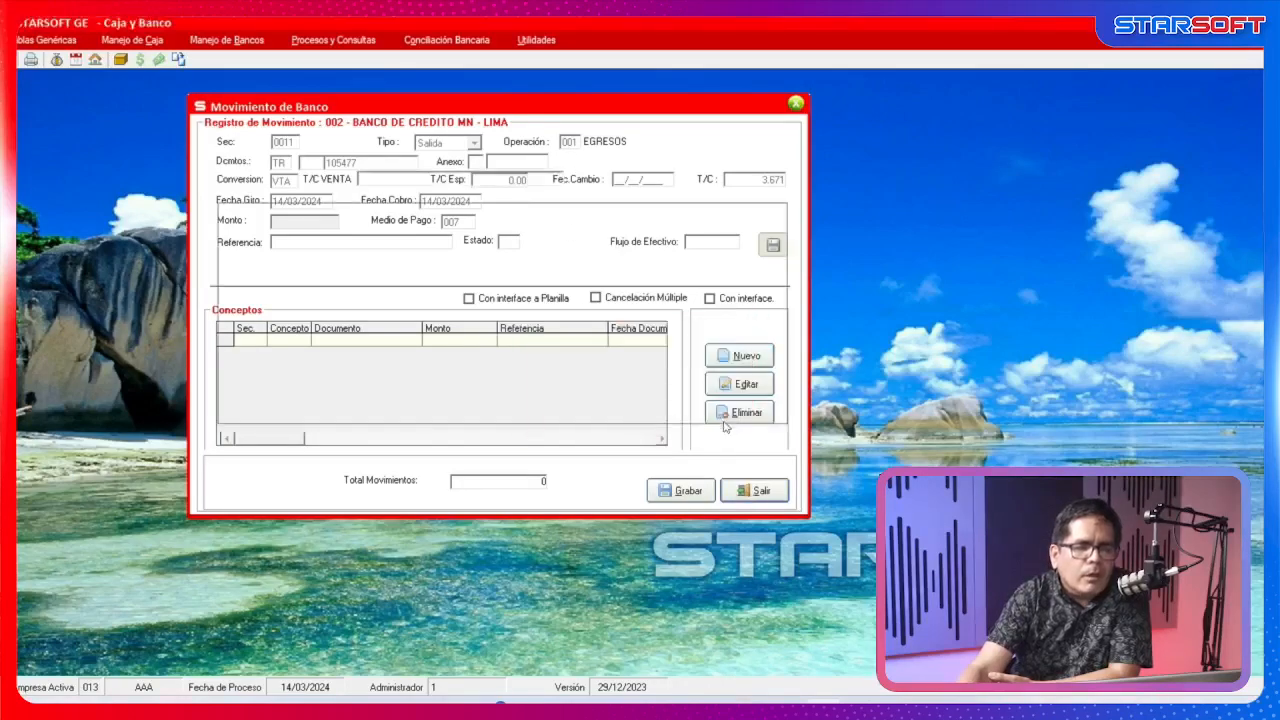
Start a new bank movement for BANCO DE CREDITO MN - LIMA and review the operations available for type Ingreso.
left_click(262, 480)
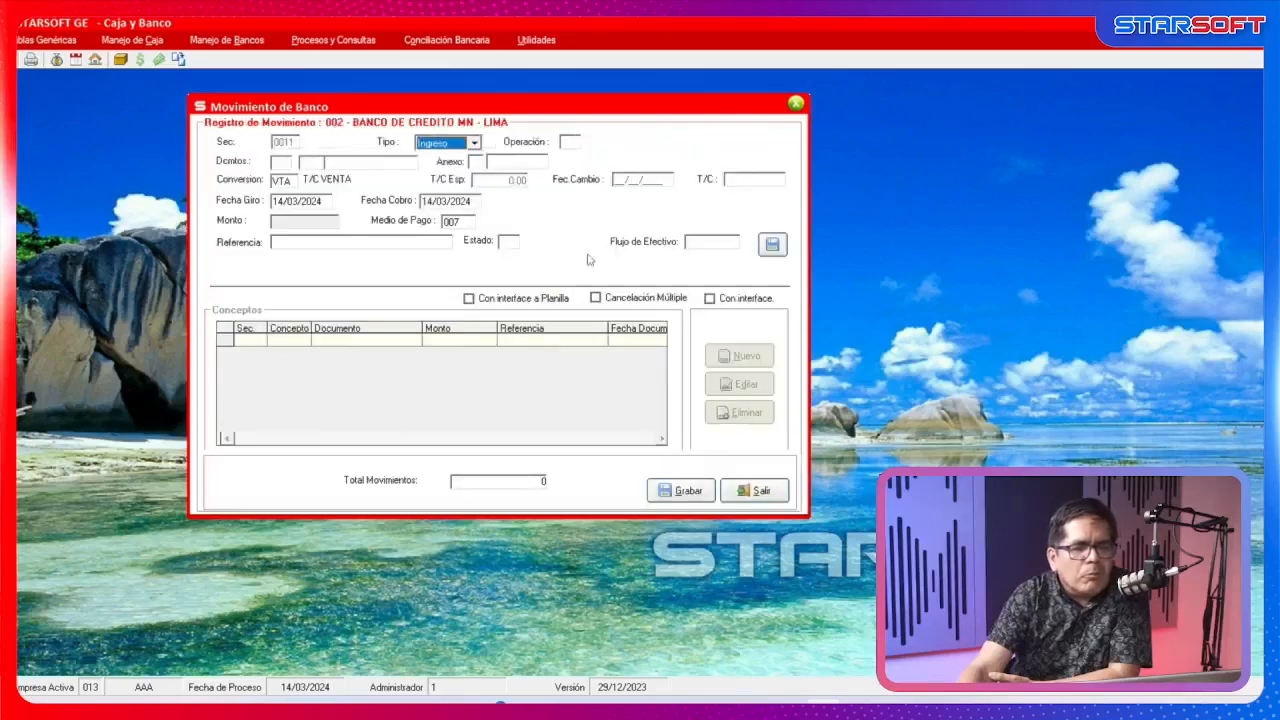
double_click(569, 142)
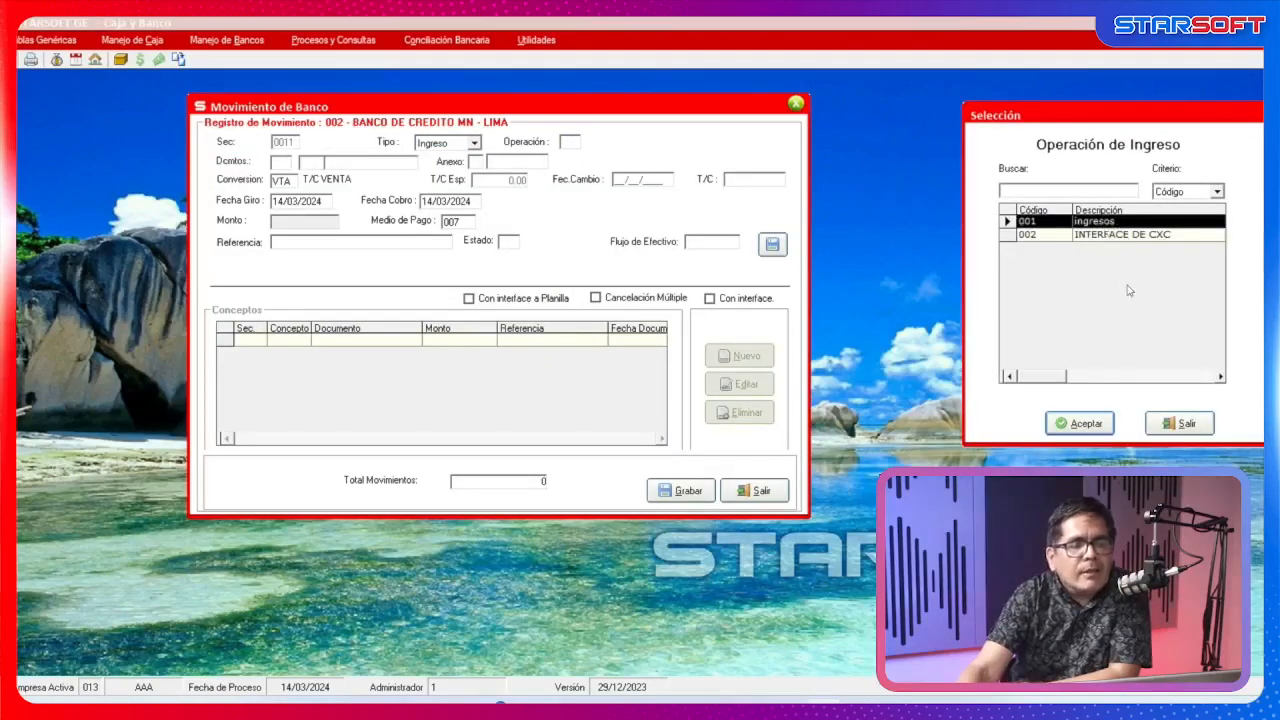
left_click(1182, 424)
Set the bank movement's type to Salida and its operation to 001 EGRESOS.
left_click(472, 143)
left_click(468, 168)
double_click(570, 143)
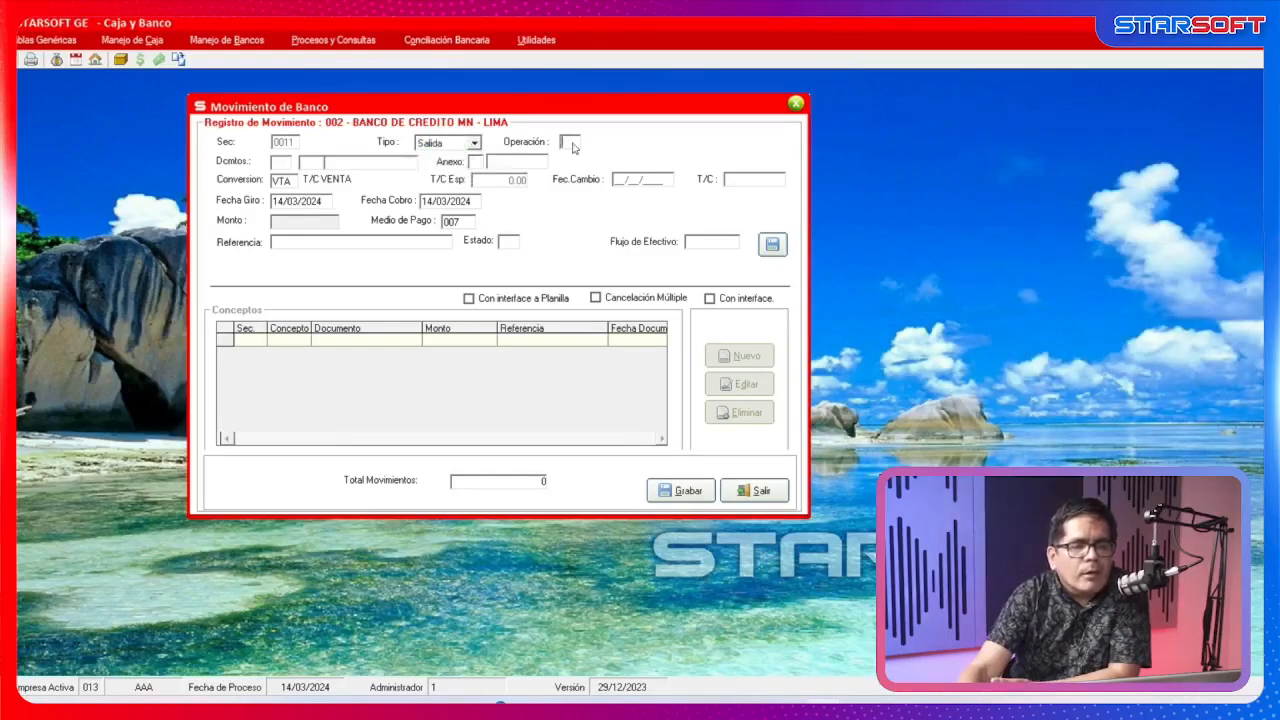
left_click(1100, 426)
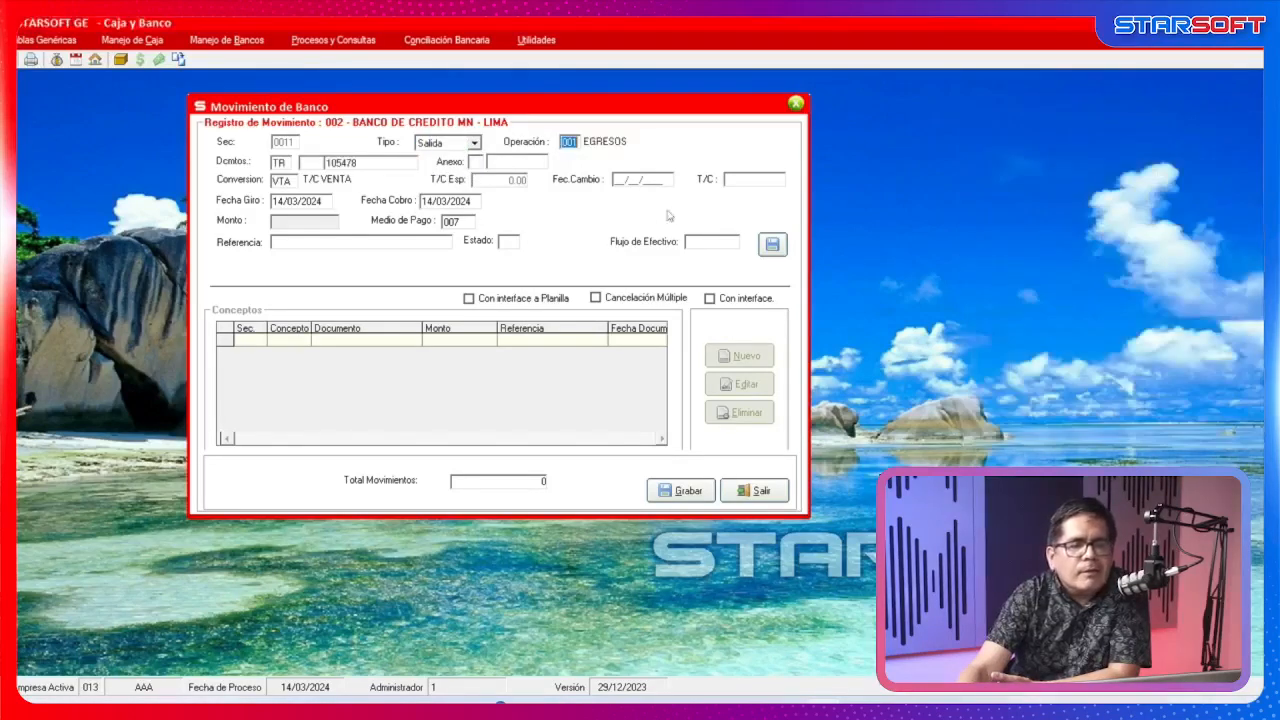
Assign annex type 03 and the individual supplier to the bank movement, and save its header with automatic numbering.
left_click(478, 163)
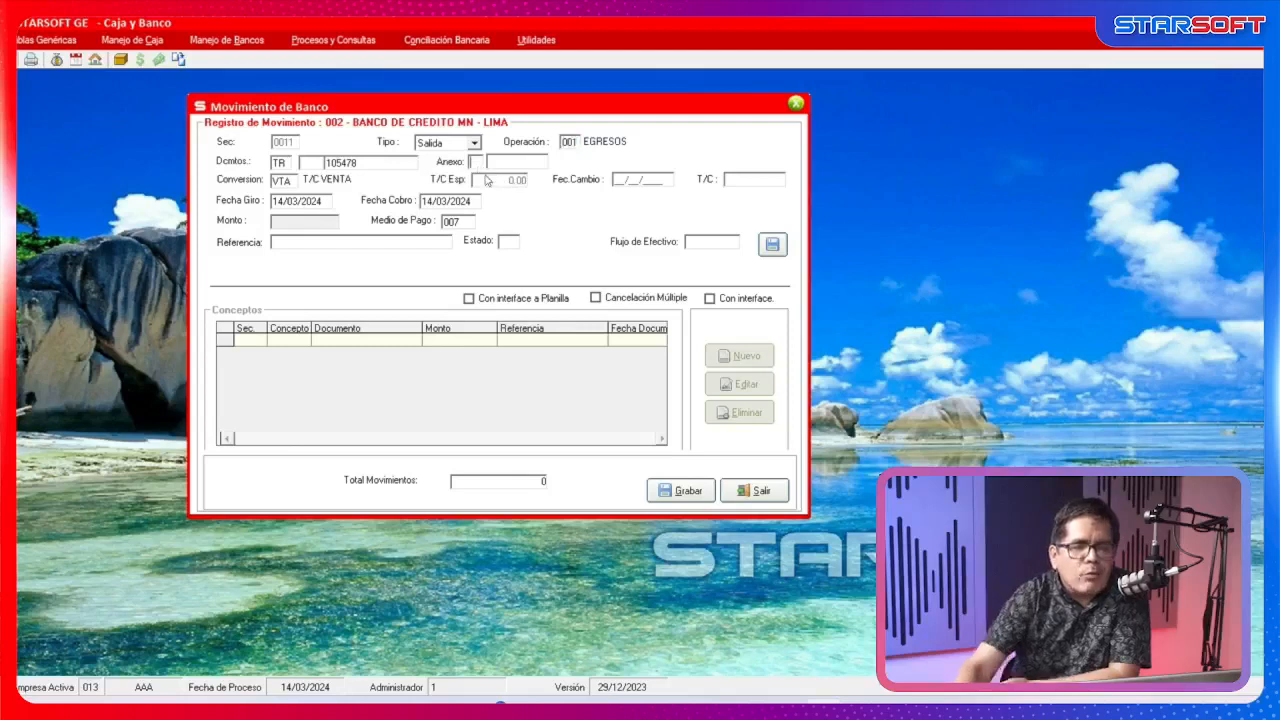
type("03")
key("F1")
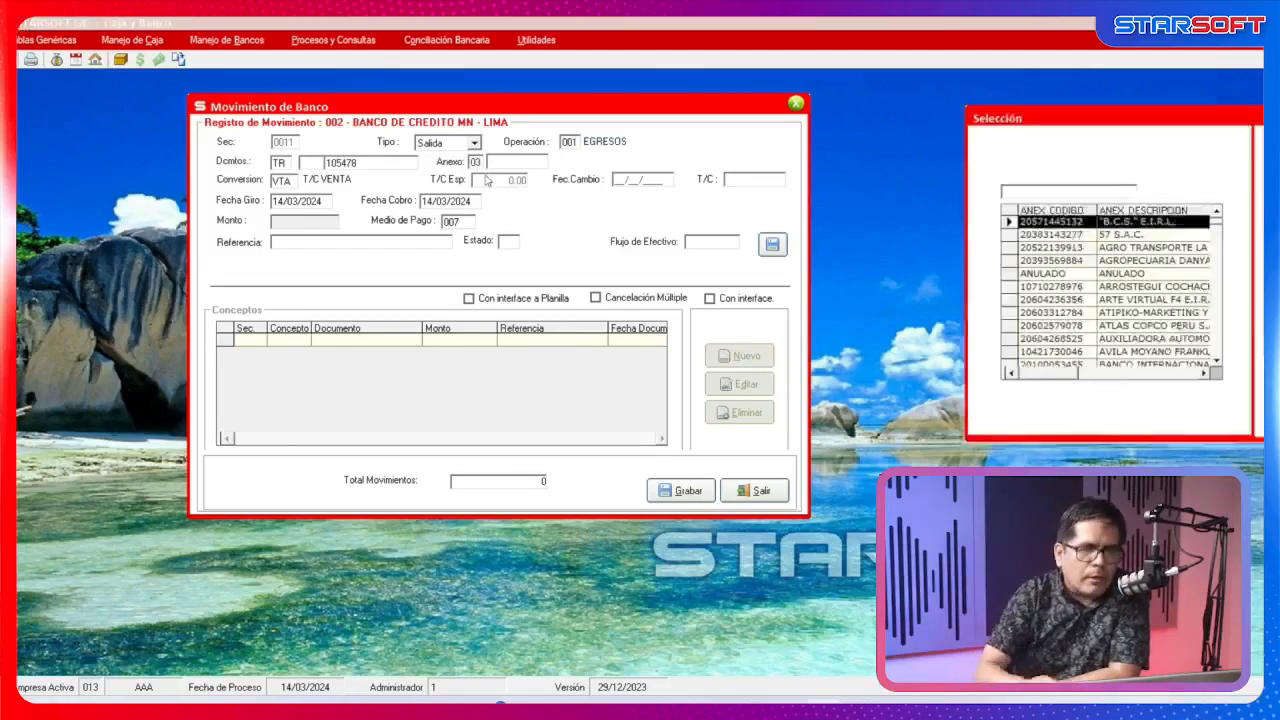
left_click(1094, 290)
left_click(1085, 424)
left_click(776, 248)
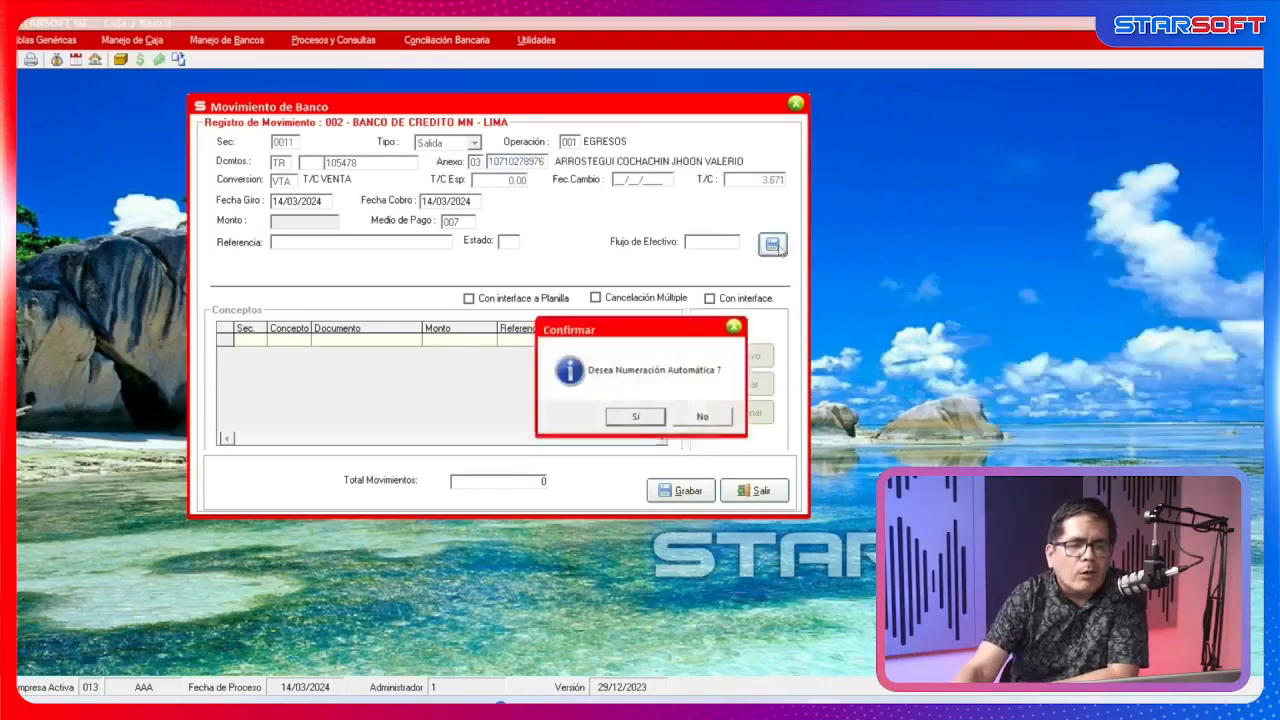
left_click(636, 419)
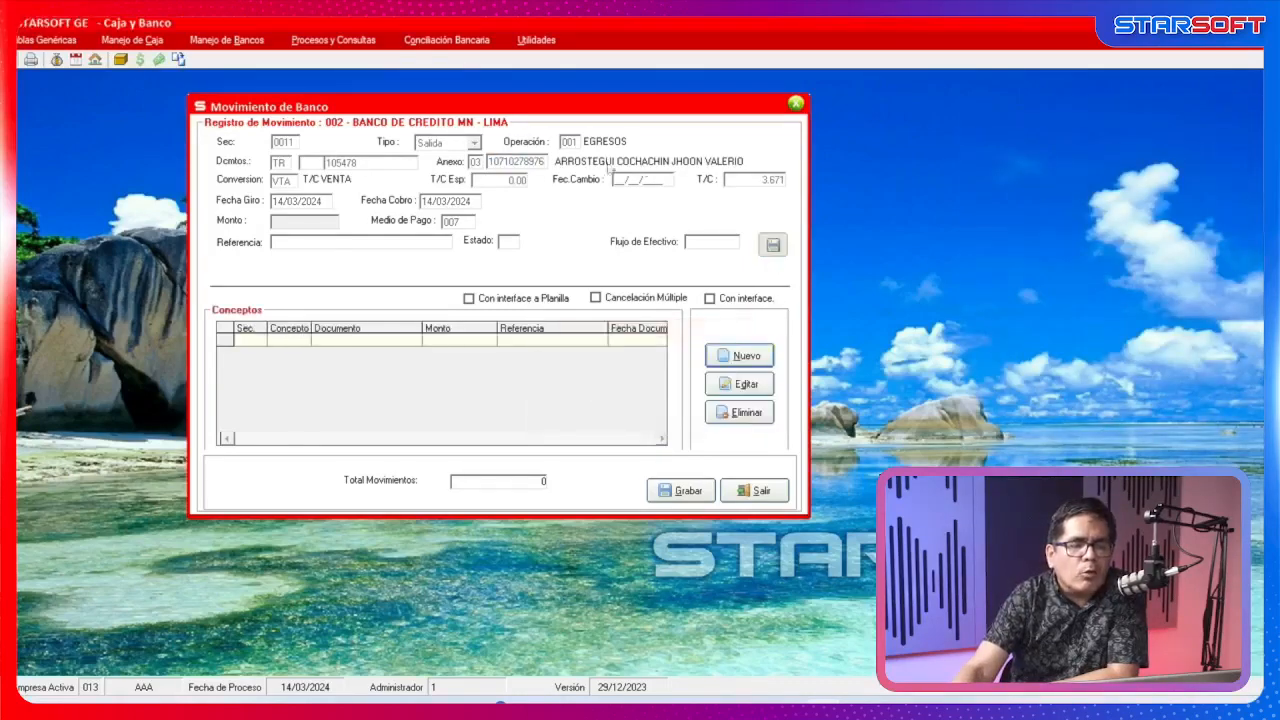
Enable Con interface, view the supplier's unscheduled accounts payable documents, and leave without selecting any.
left_click(746, 300)
left_click(755, 360)
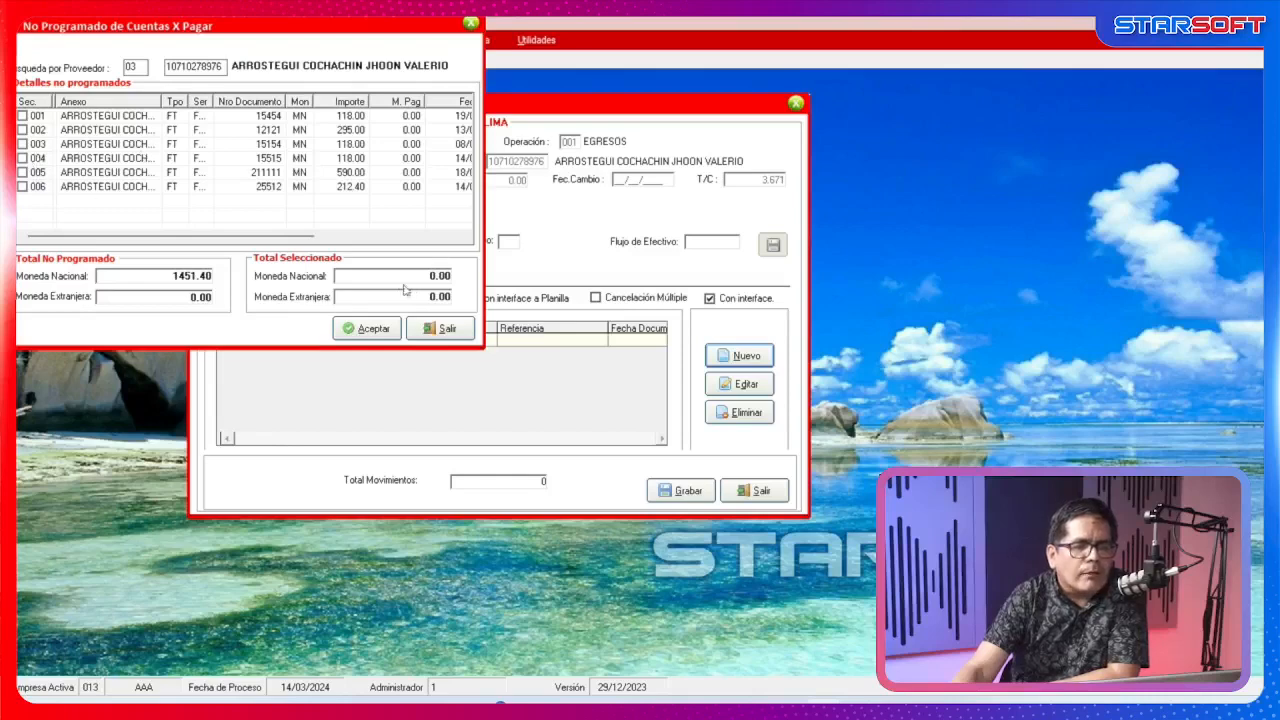
left_click(440, 328)
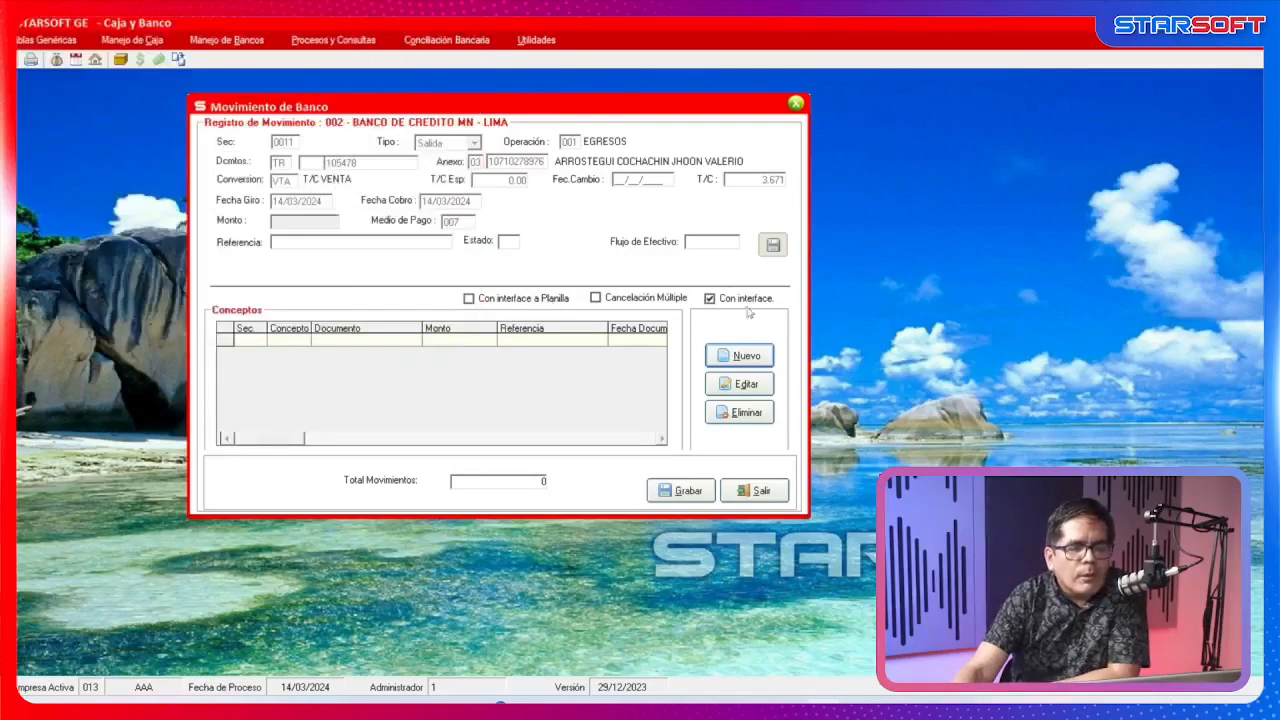
Disable Con interface, start a new concept for the movement, and review the available outflow concepts.
left_click(754, 304)
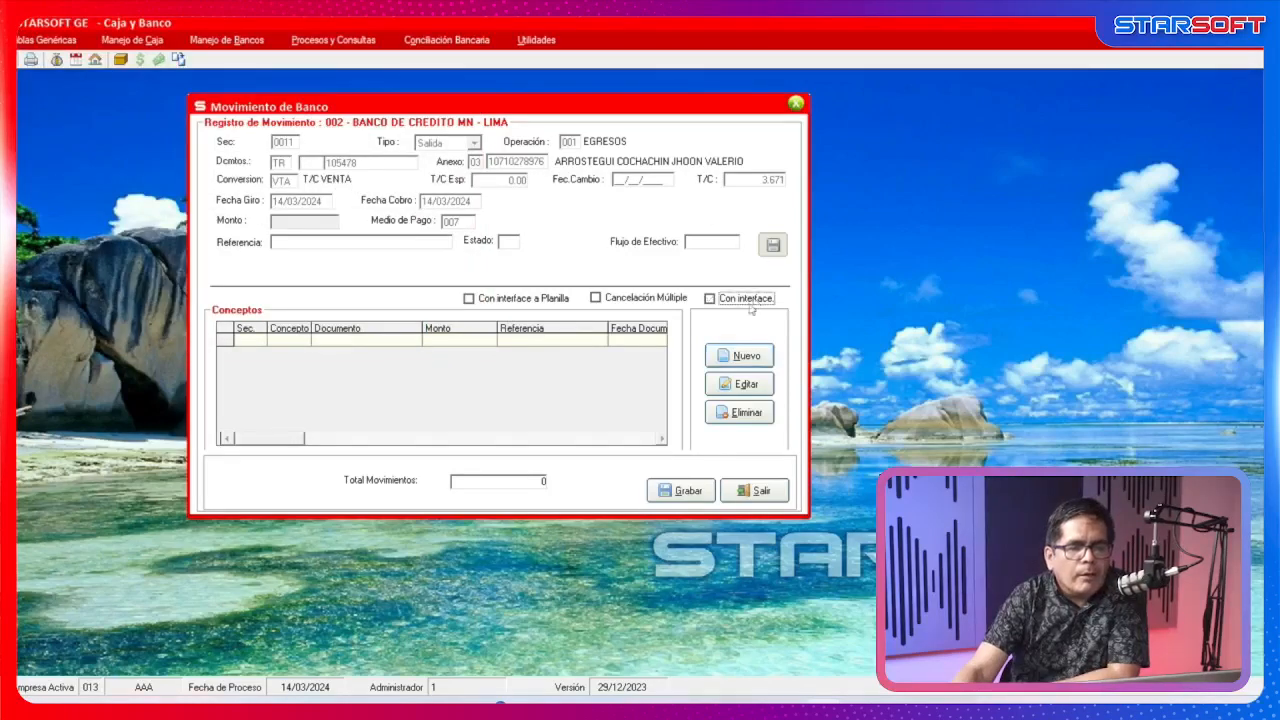
left_click(747, 358)
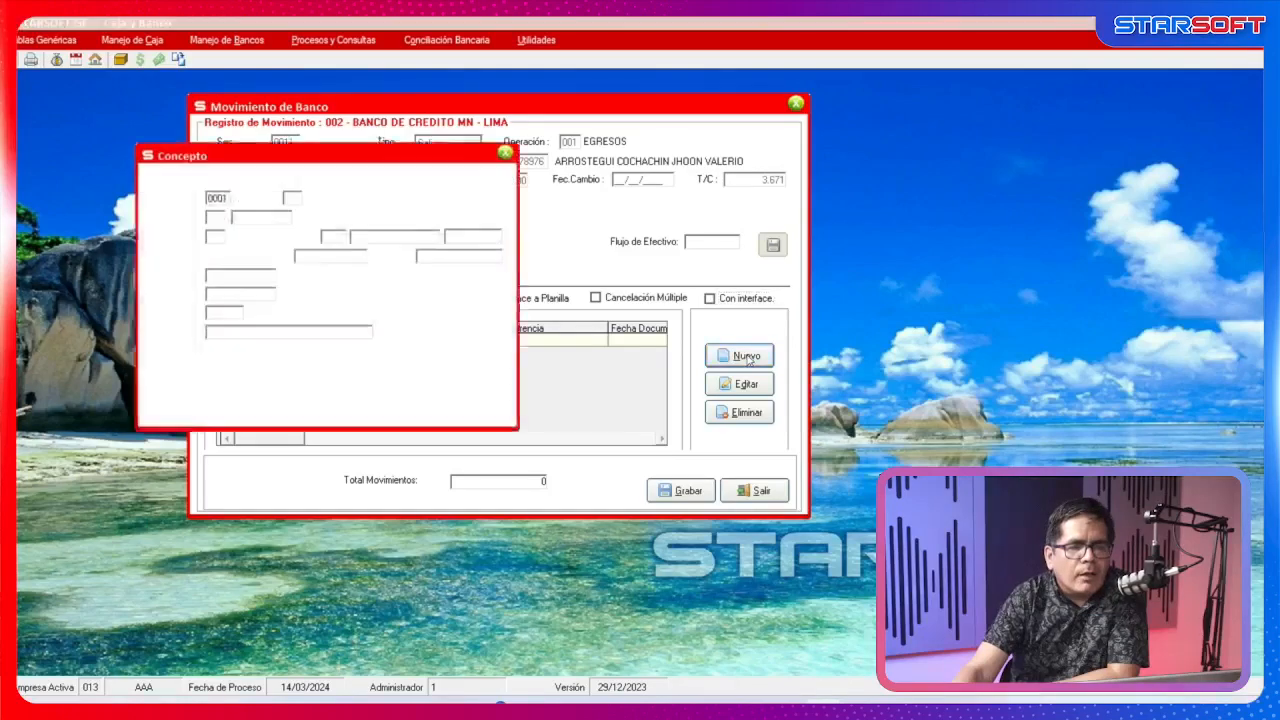
double_click(292, 200)
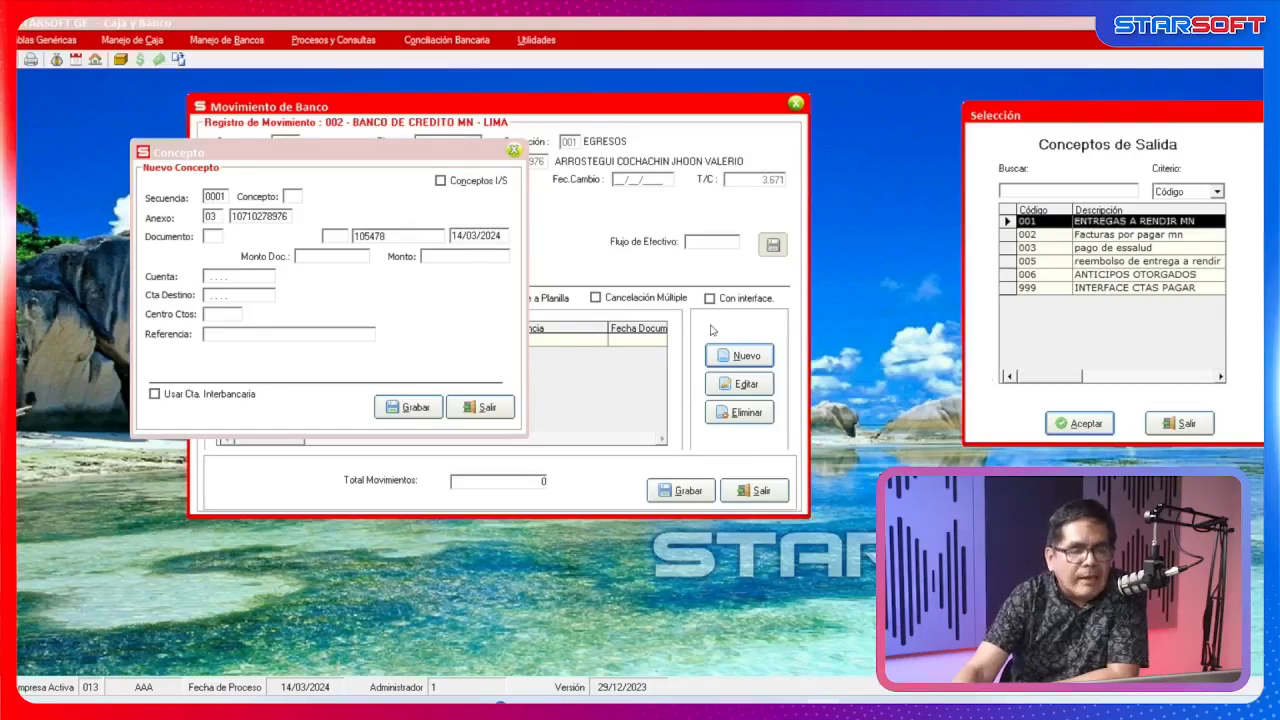
Bring up the StarSoft GE module launcher to view the available modules, and return to the new concept.
left_click(716, 704)
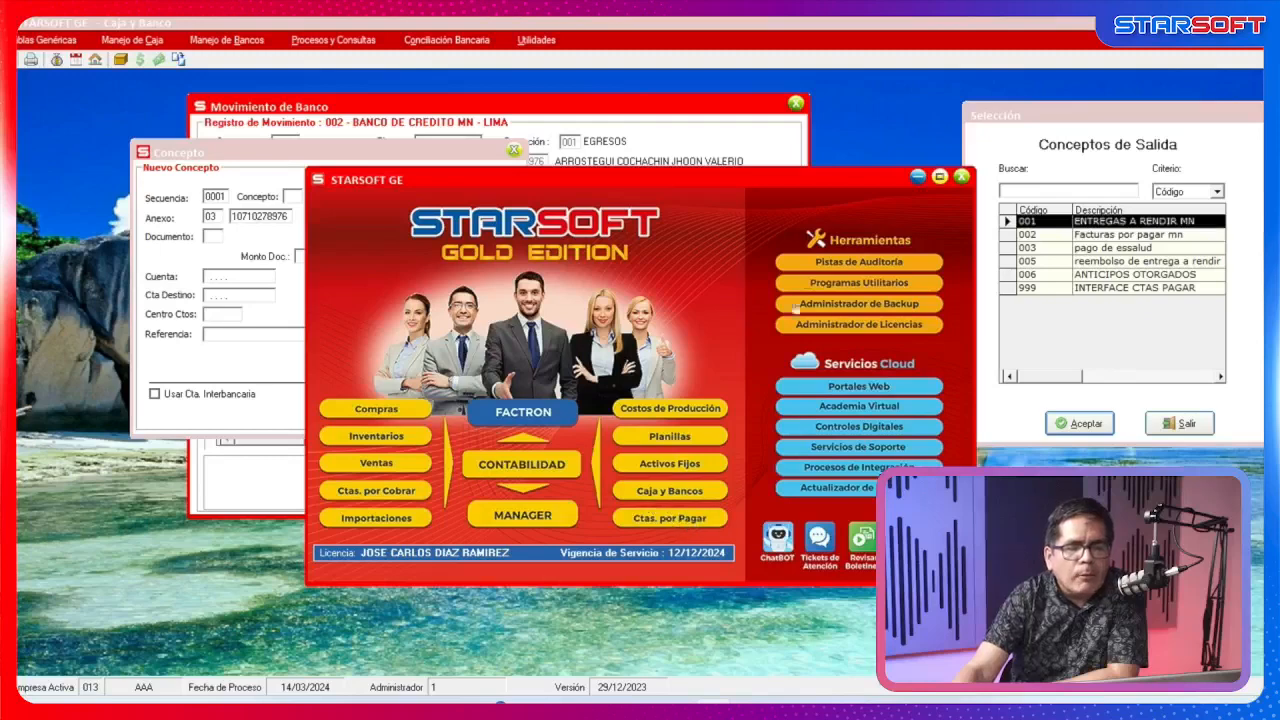
left_click(915, 179)
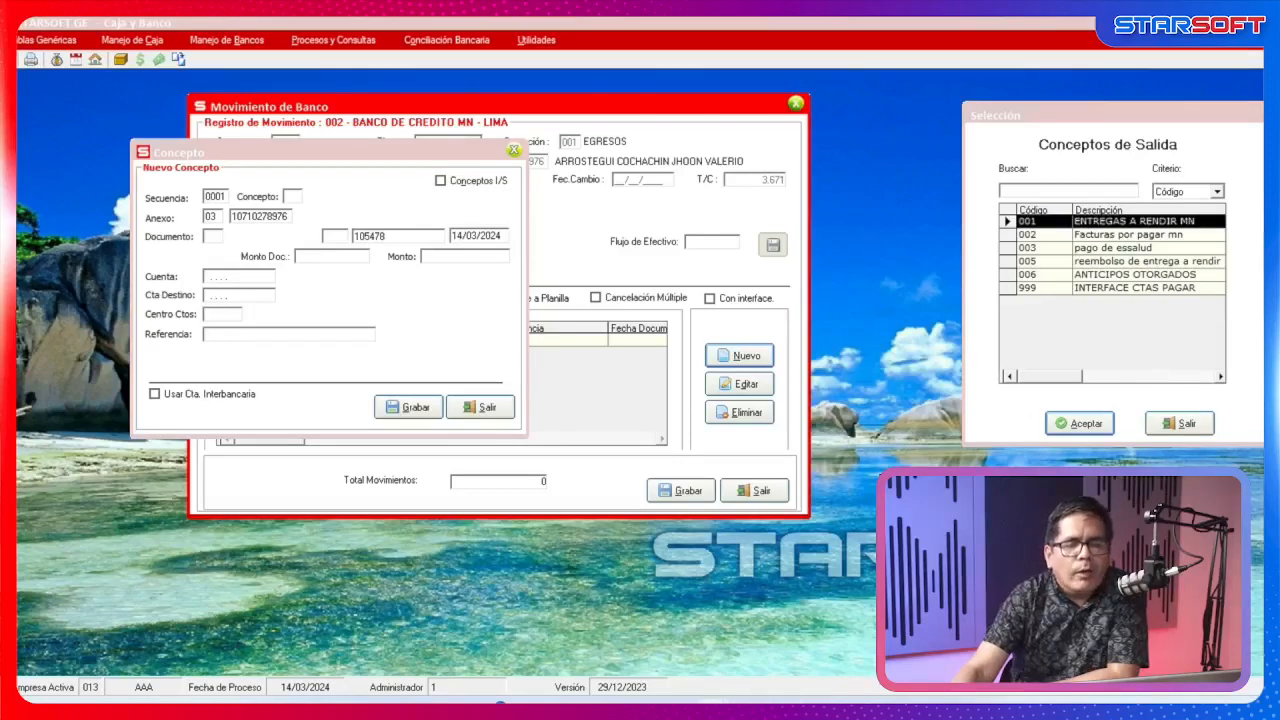
left_click(712, 706)
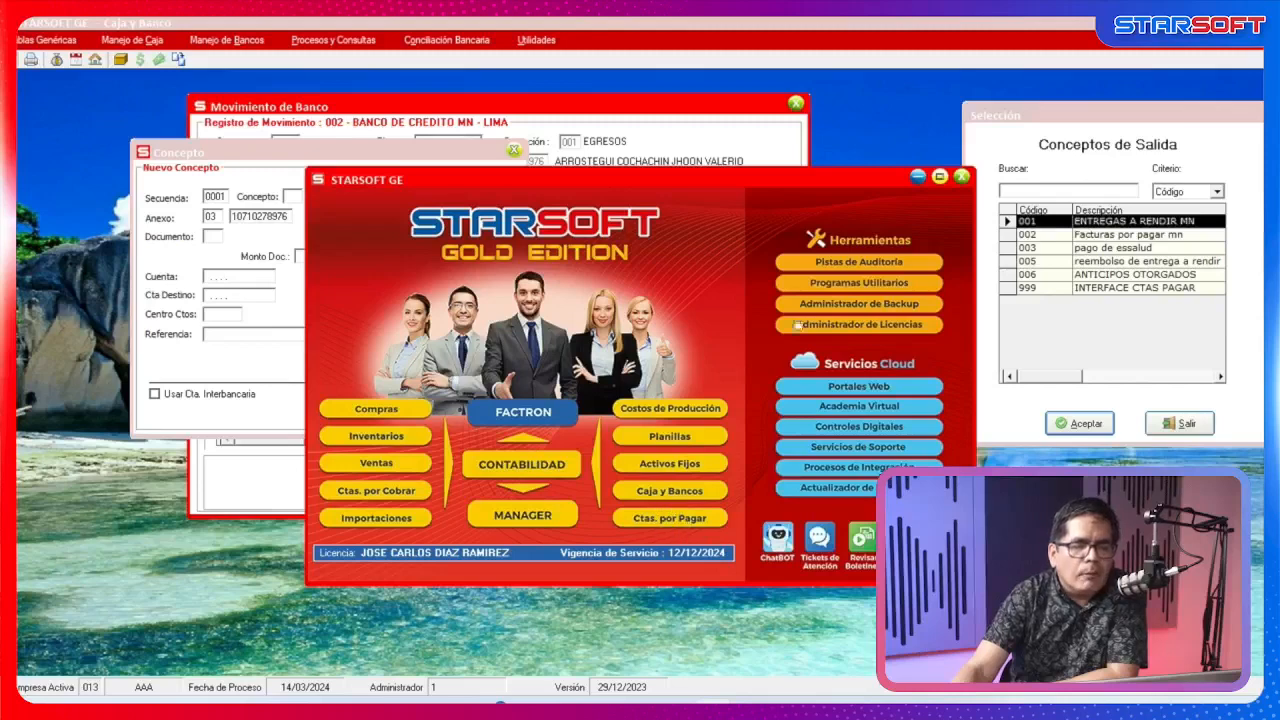
left_click(918, 177)
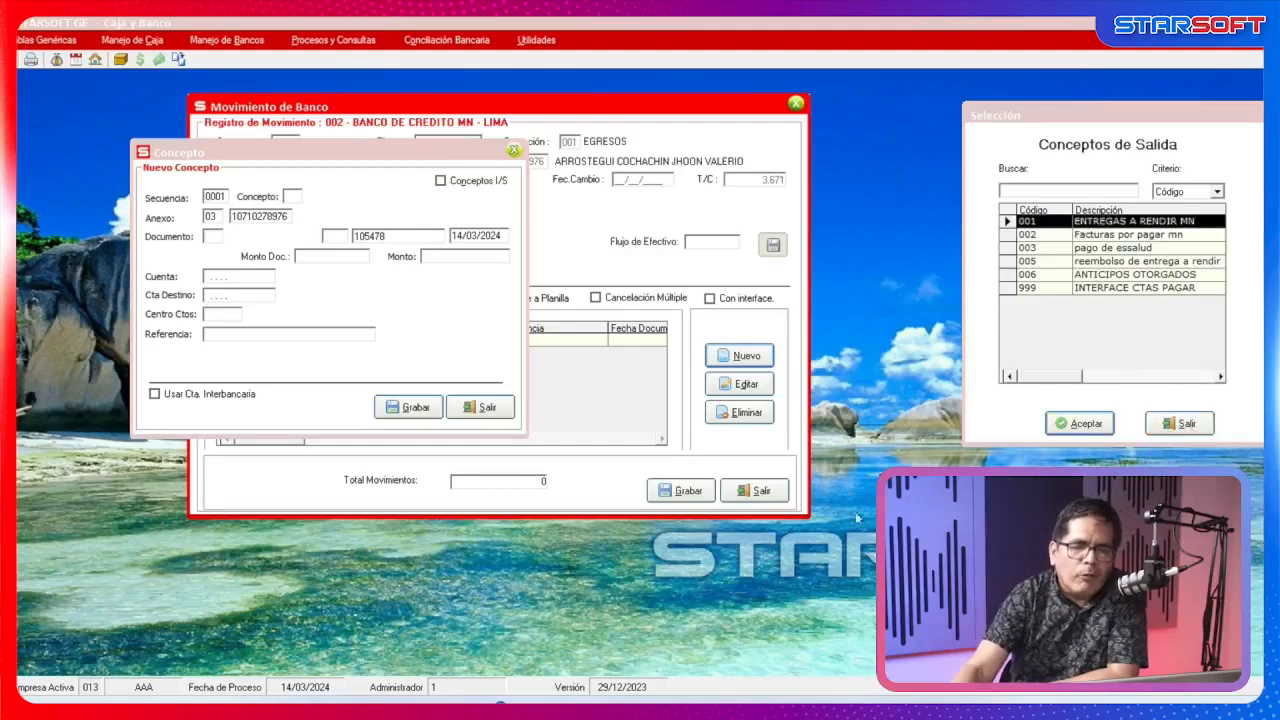
mouse_move(748, 702)
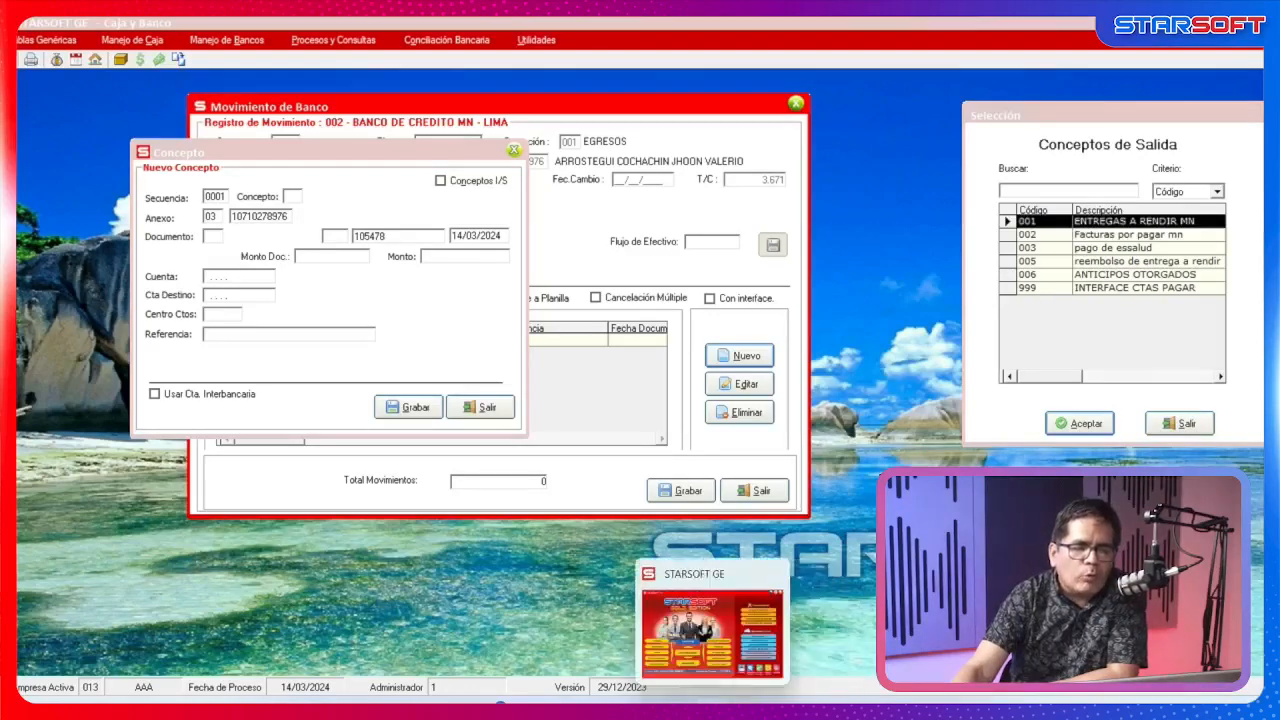
left_click(700, 653)
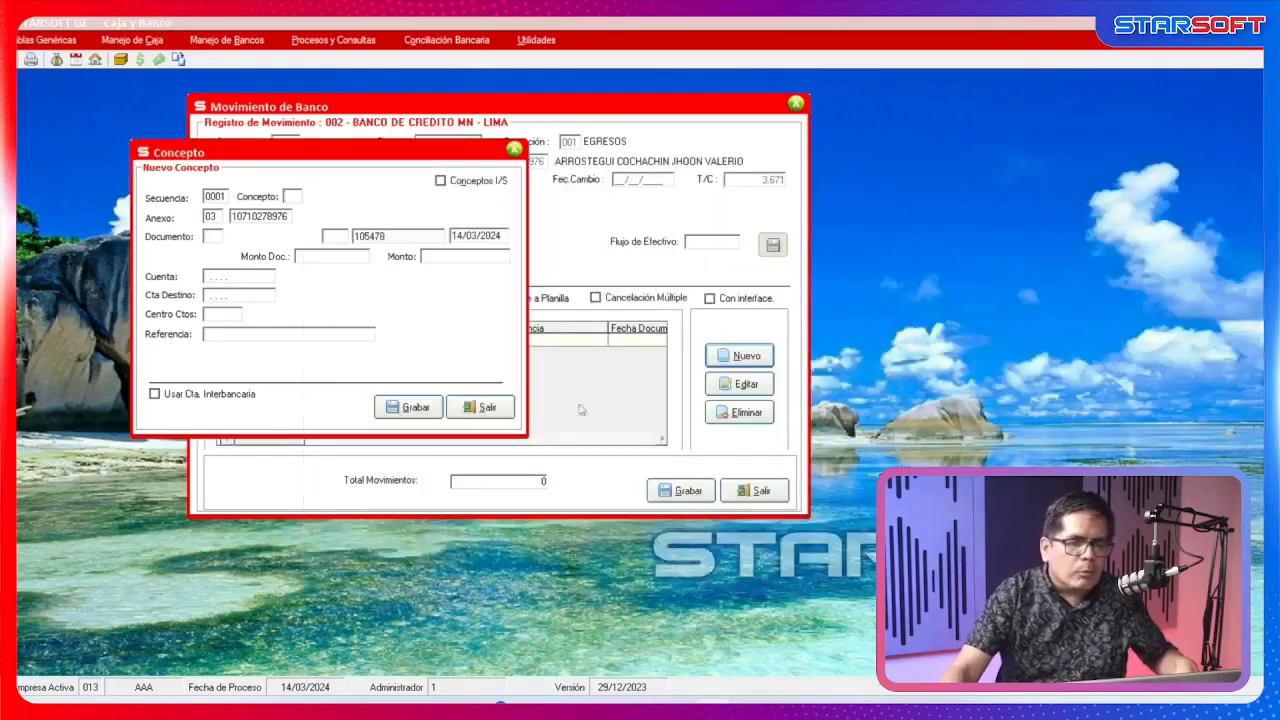
Abandon the new concept and leave the Salida bank movement without saving it.
left_click(480, 407)
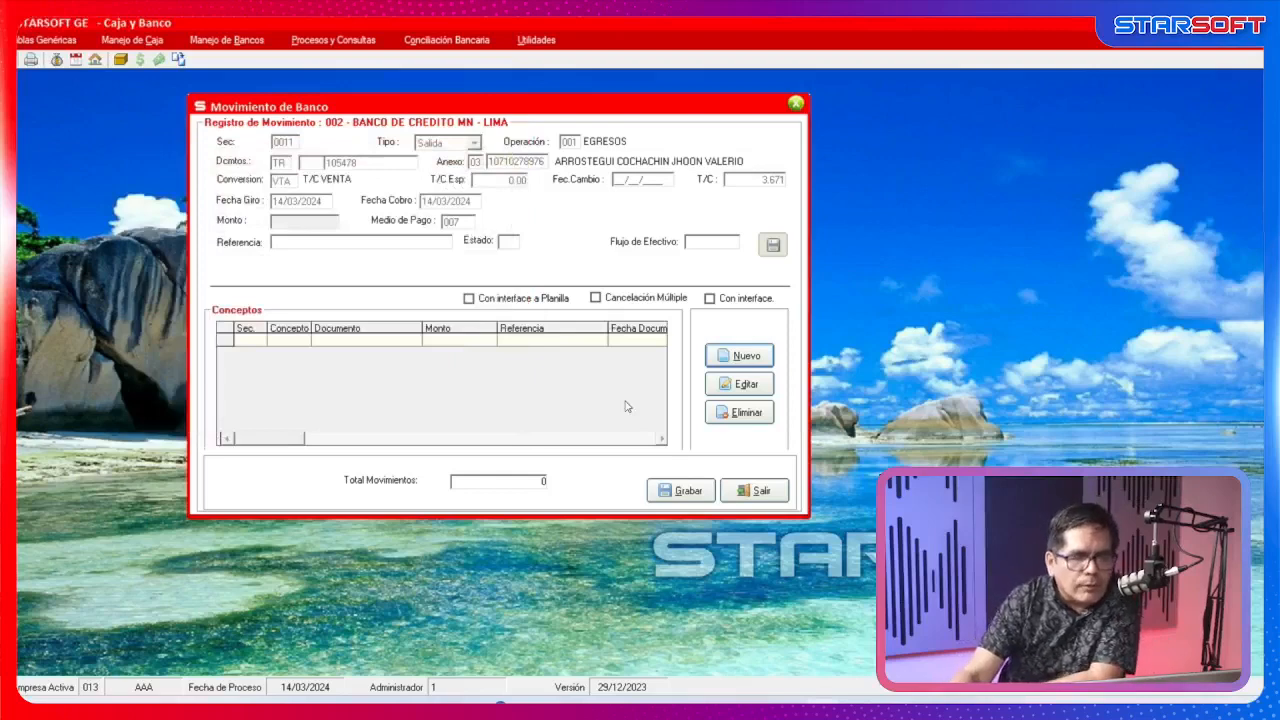
left_click(755, 490)
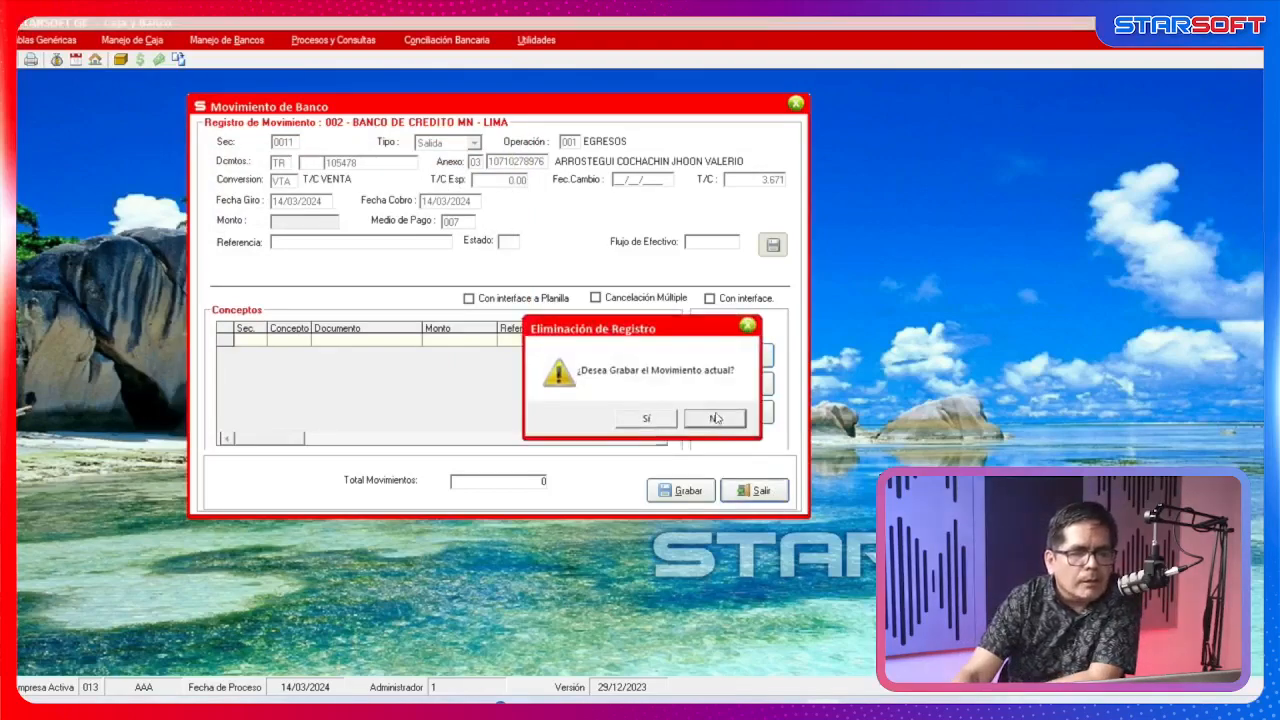
left_click(715, 418)
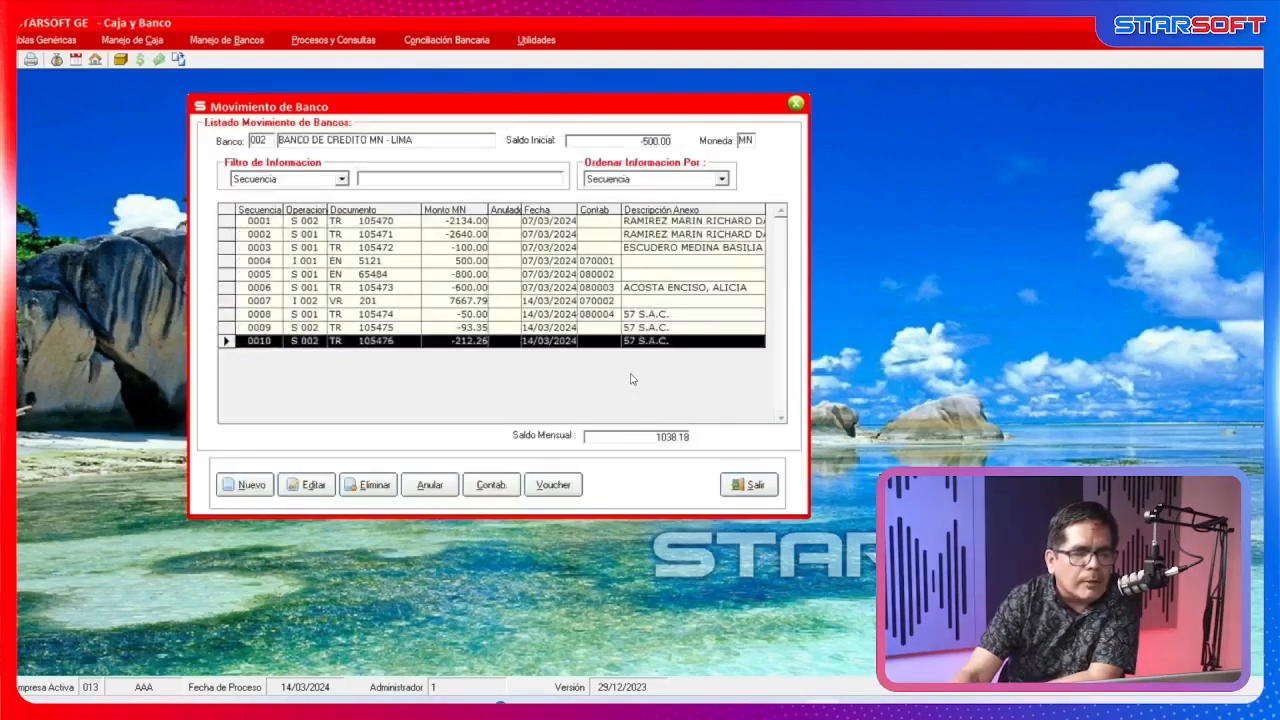
Close the BANCO DE CREDITO MN - LIMA movements list and switch to the StarSoft GE module launcher.
left_click(752, 485)
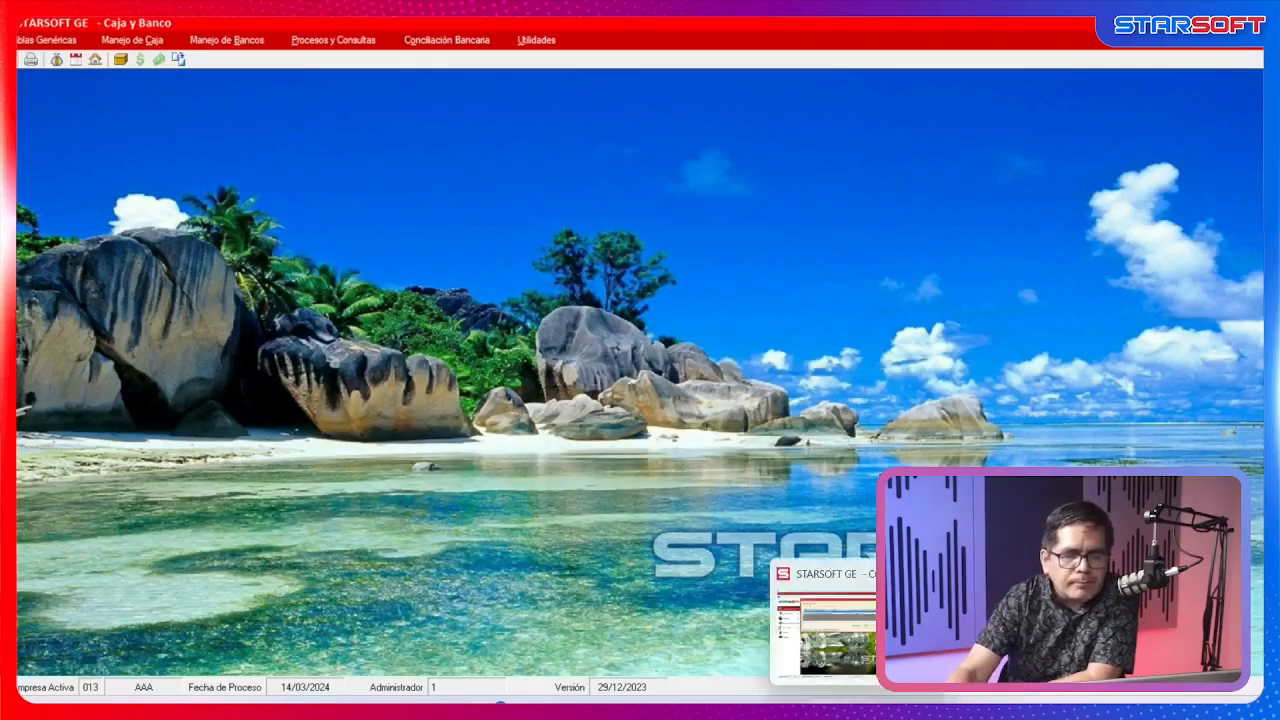
left_click(750, 702)
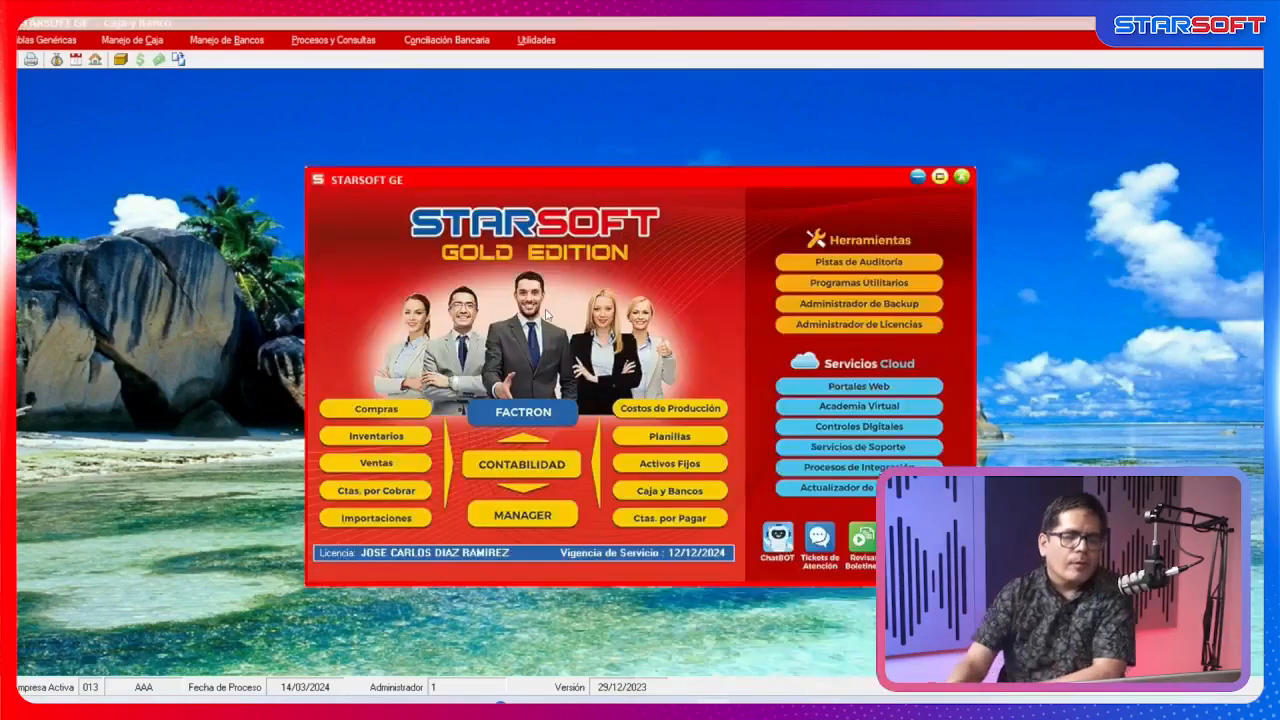